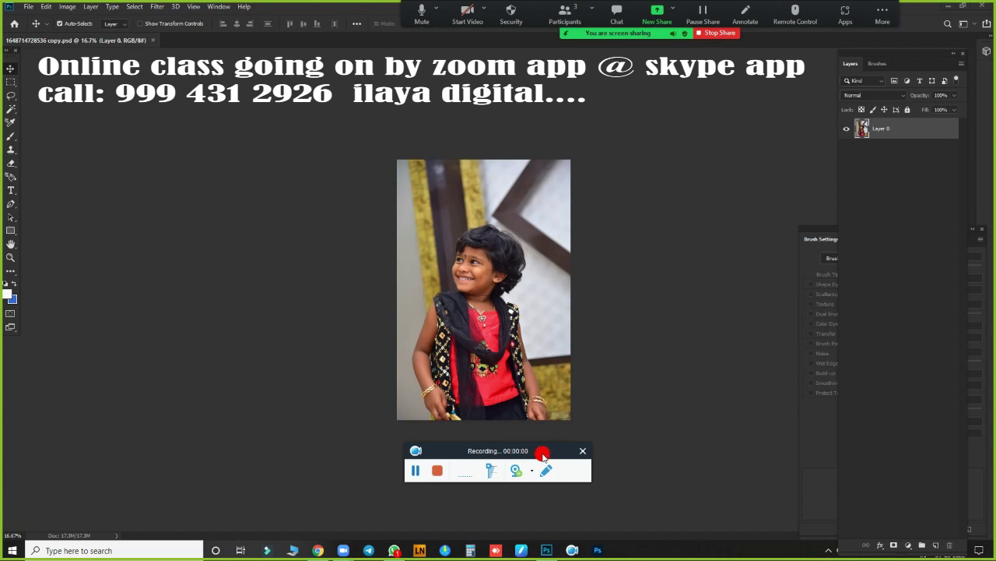
# Step: Scroll and pan the portrait to see the girl's forehead and full smile
pyautogui.moveTo(543, 456); pyautogui.dragTo(755, 544)
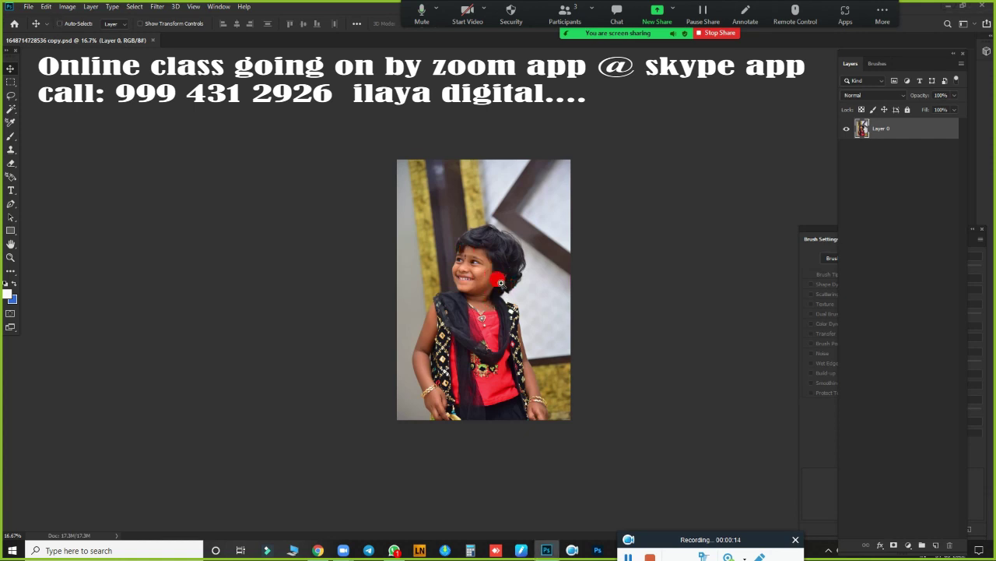
pyautogui.scroll(3, 545, 302)
pyautogui.scroll(3, 546, 302)
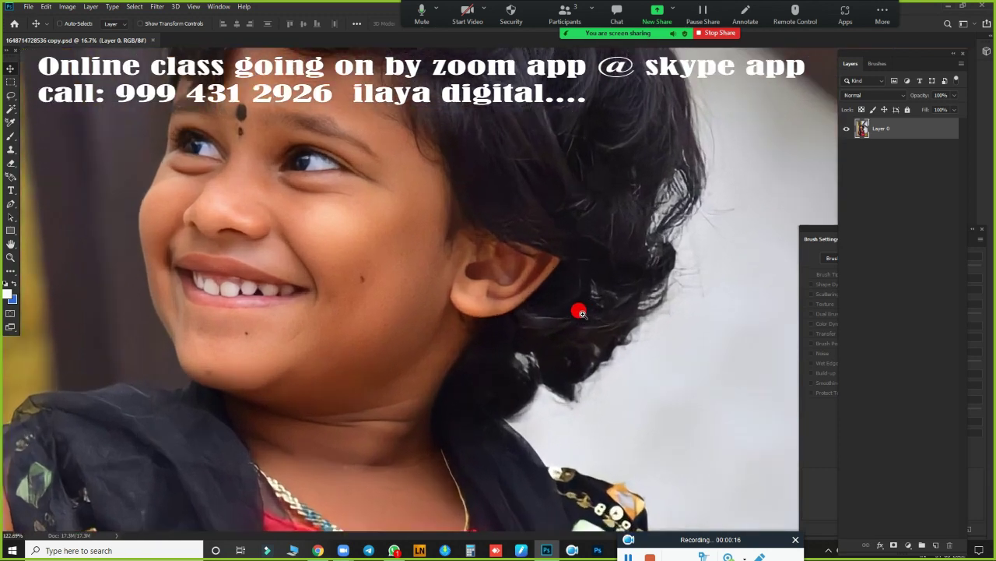
pyautogui.scroll(2, 576, 311)
pyautogui.moveTo(382, 182); pyautogui.dragTo(529, 283)
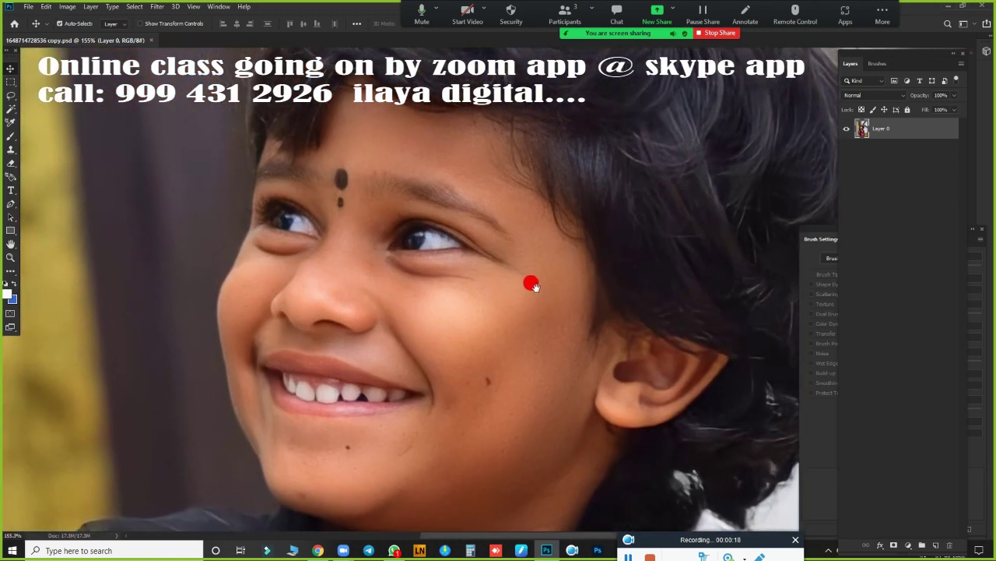
# Step: Open IMG-20220329-WA0015.jpg from the Desktop as a second document
pyautogui.click(30, 6)
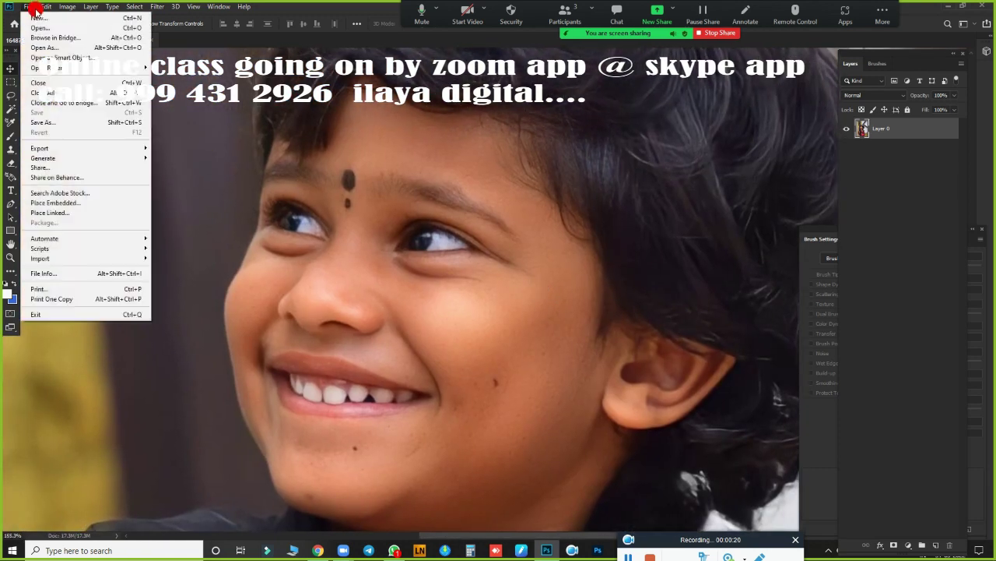
pyautogui.click(39, 25)
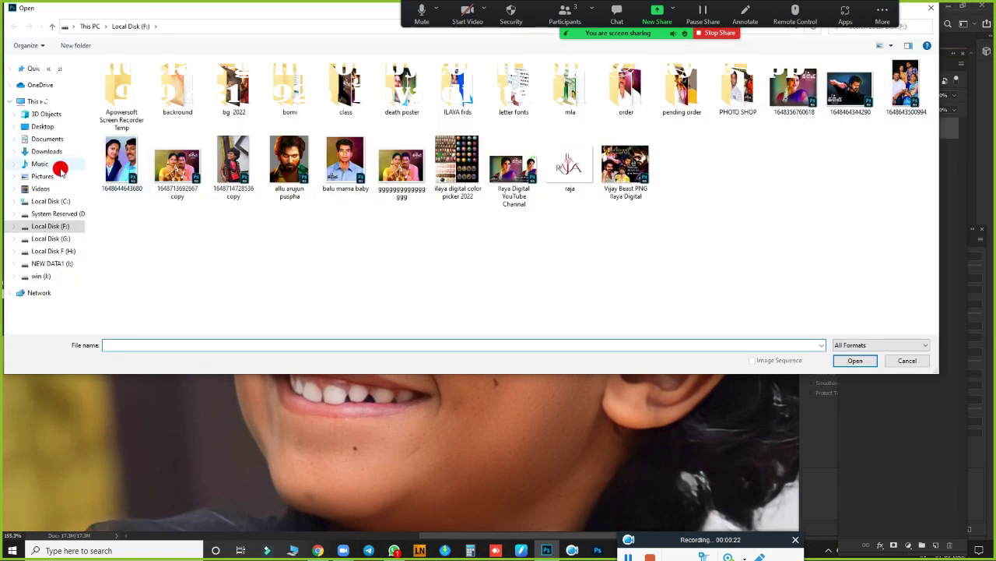
pyautogui.click(50, 126)
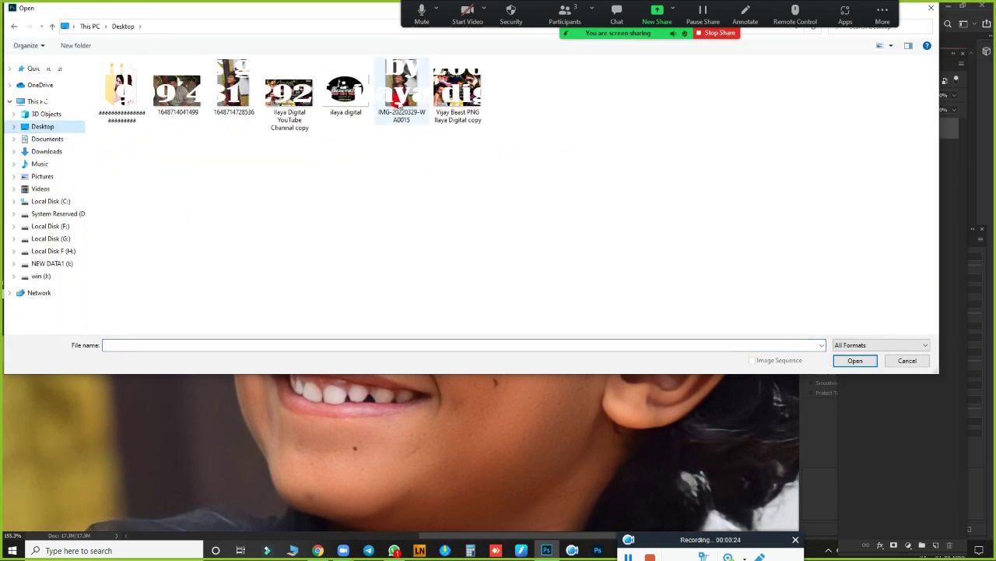
pyautogui.click(413, 78)
pyautogui.click(854, 360)
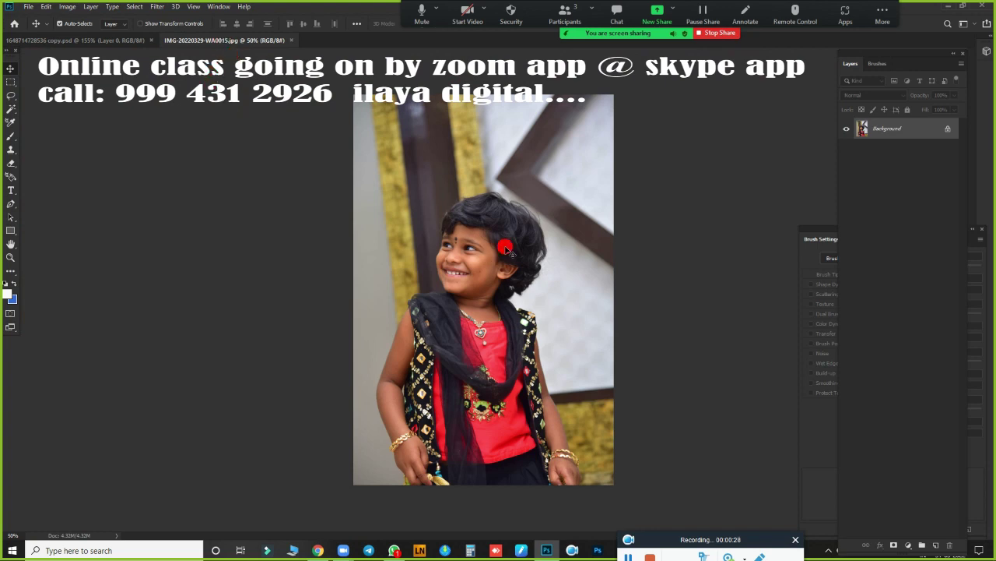
pyautogui.scroll(2, 504, 274)
pyautogui.scroll(2, 504, 274)
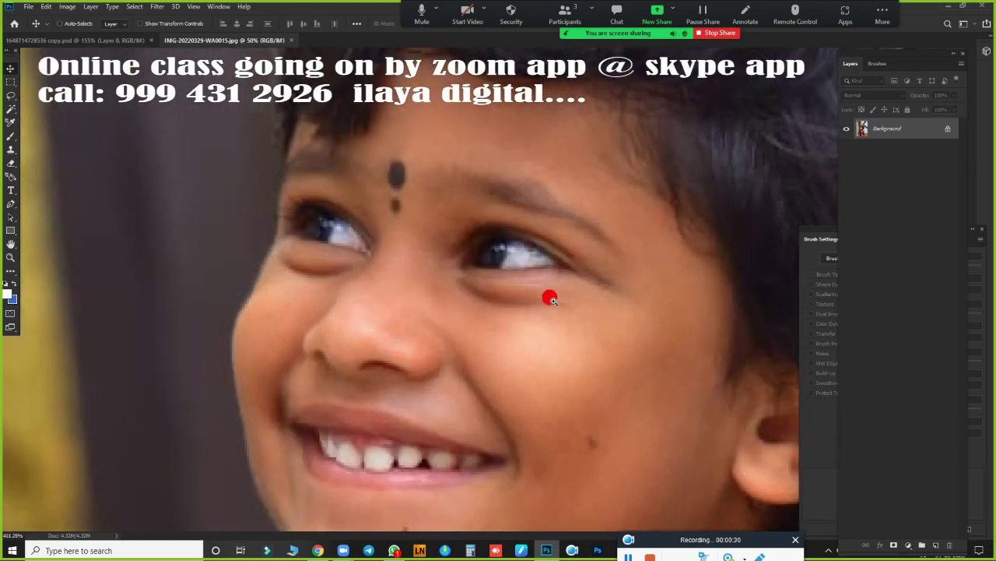
pyautogui.scroll(2, 545, 293)
pyautogui.scroll(1, 561, 309)
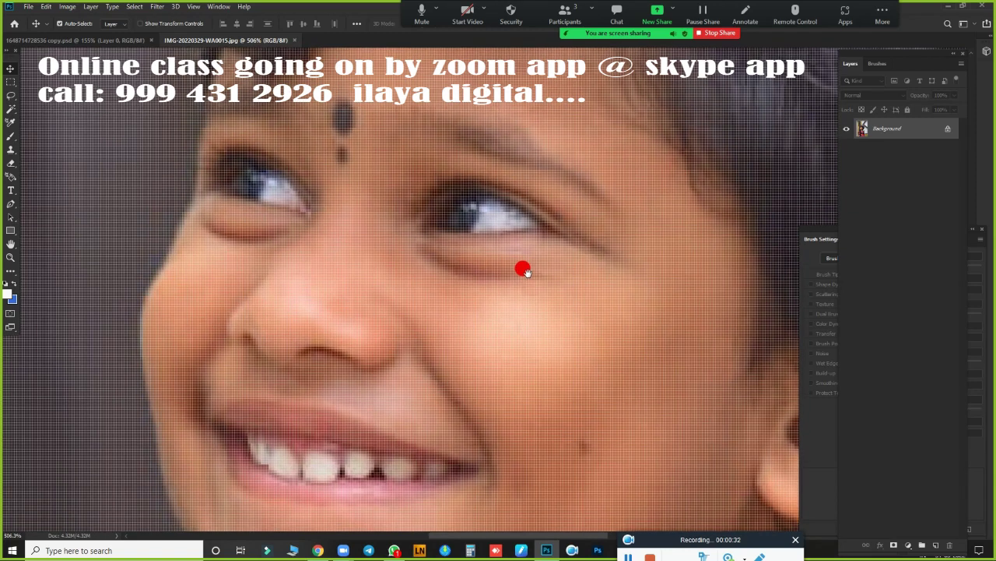
pyautogui.click(114, 42)
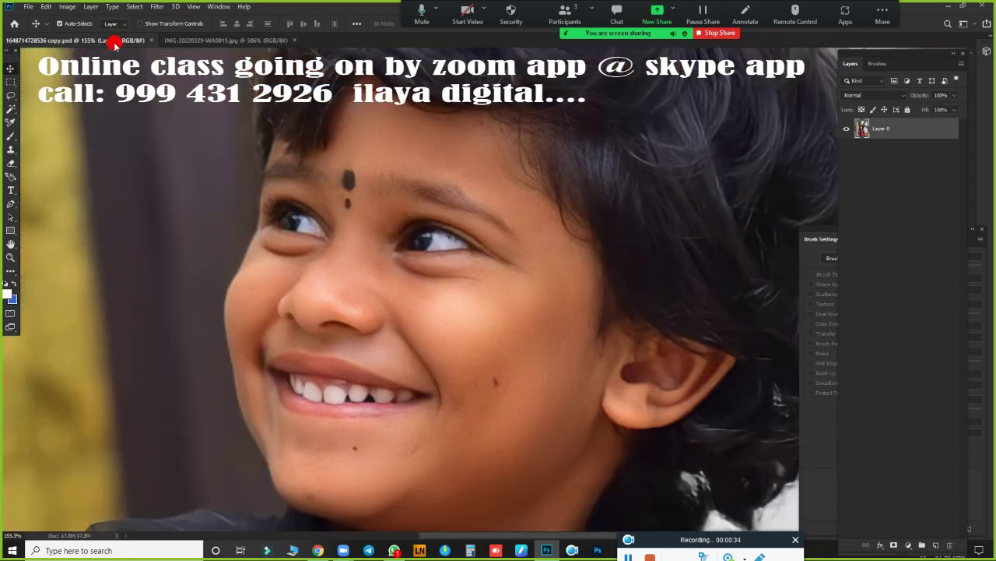
pyautogui.scroll(2, 387, 270)
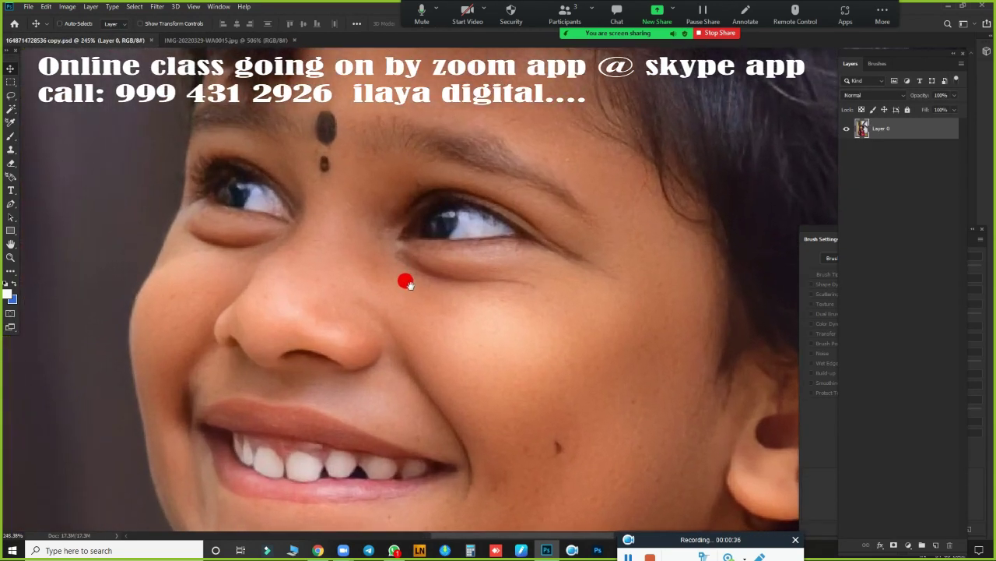
pyautogui.click(243, 40)
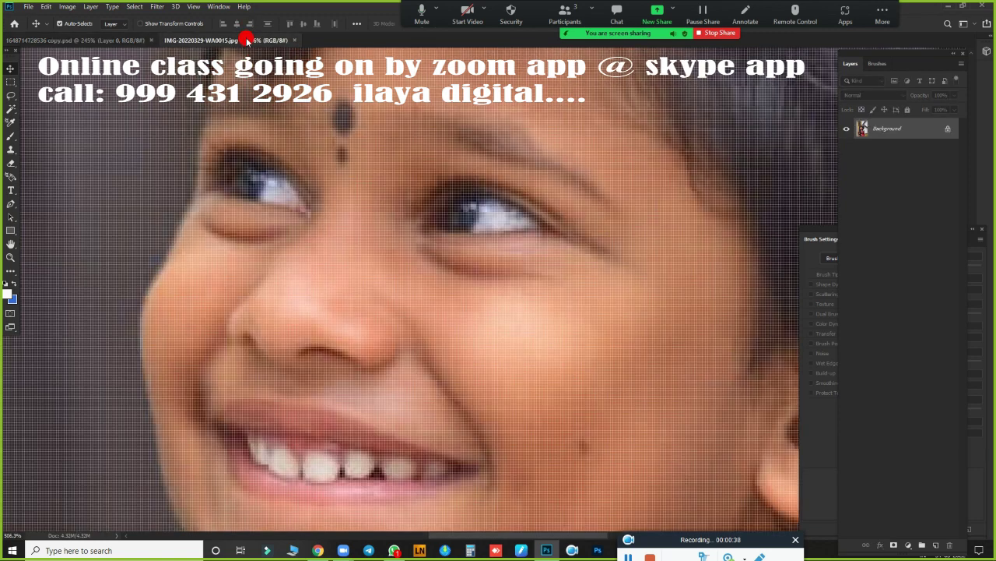
pyautogui.click(137, 41)
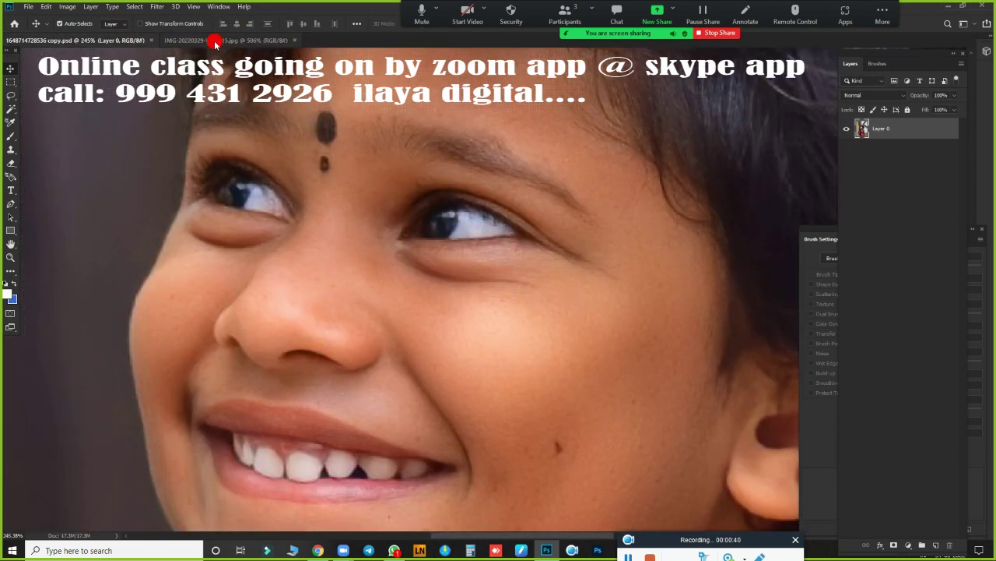
pyautogui.scroll(2, 459, 345)
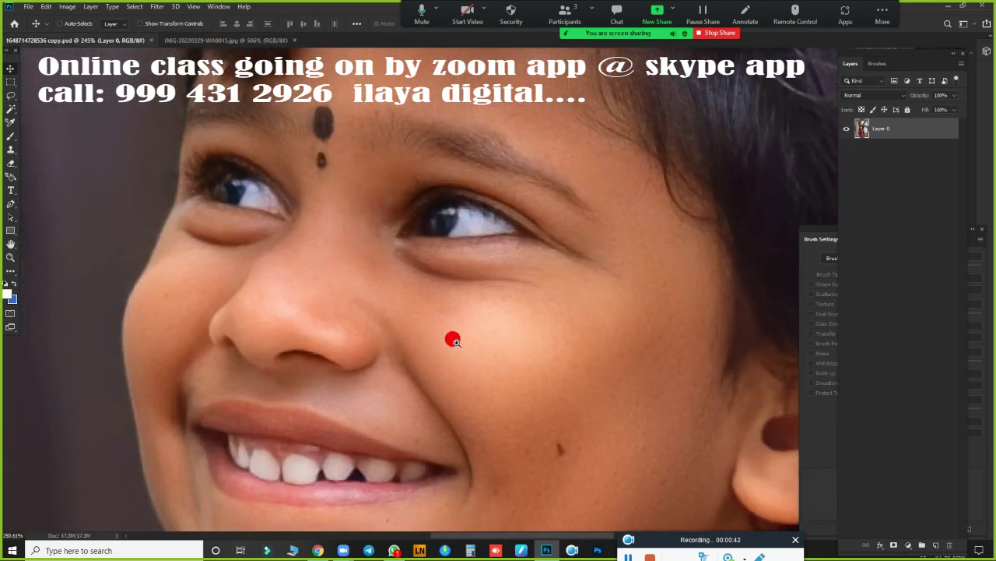
pyautogui.scroll(1, 447, 334)
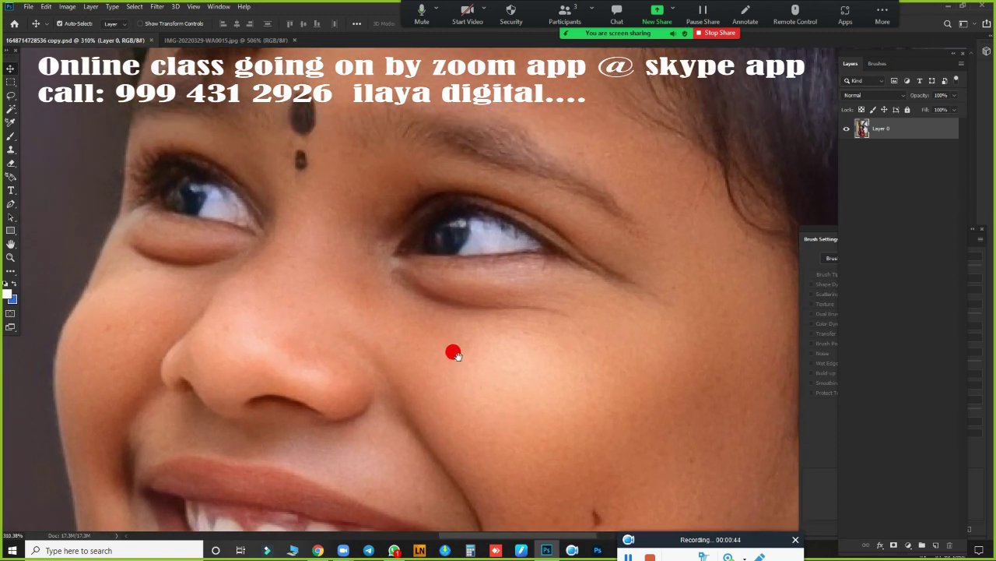
pyautogui.click(269, 41)
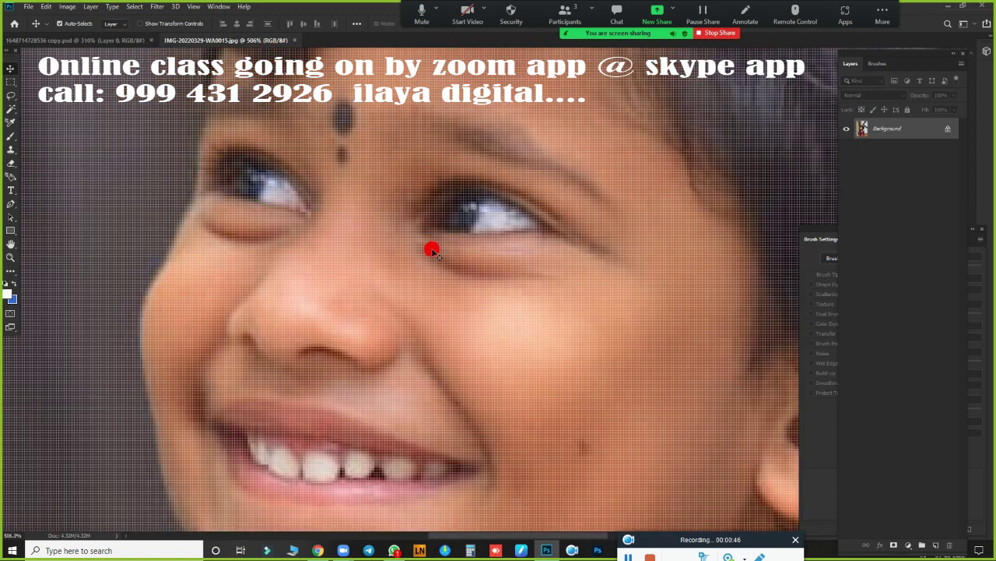
pyautogui.scroll(1, 471, 279)
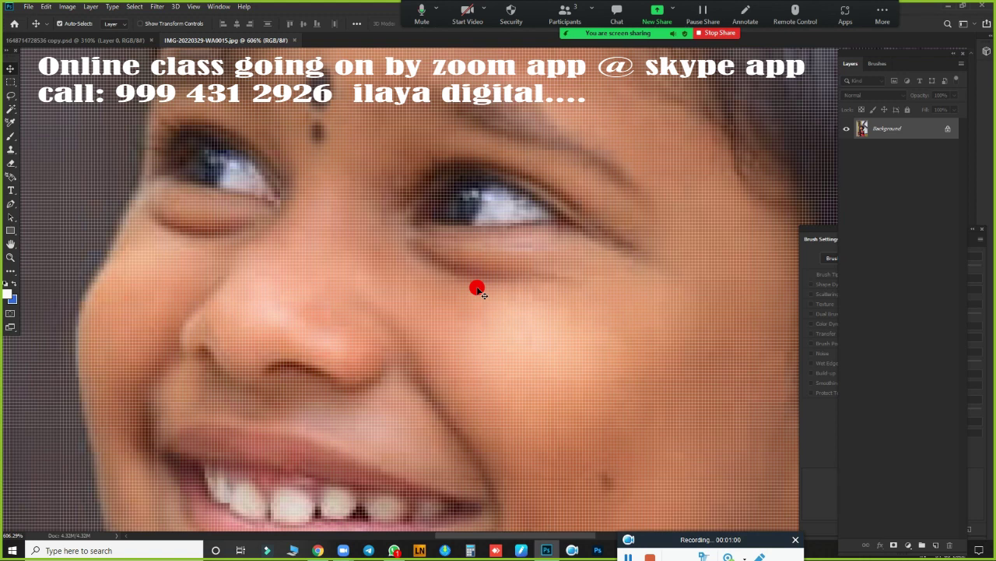
pyautogui.scroll(-1, 483, 307)
pyautogui.scroll(-1, 478, 304)
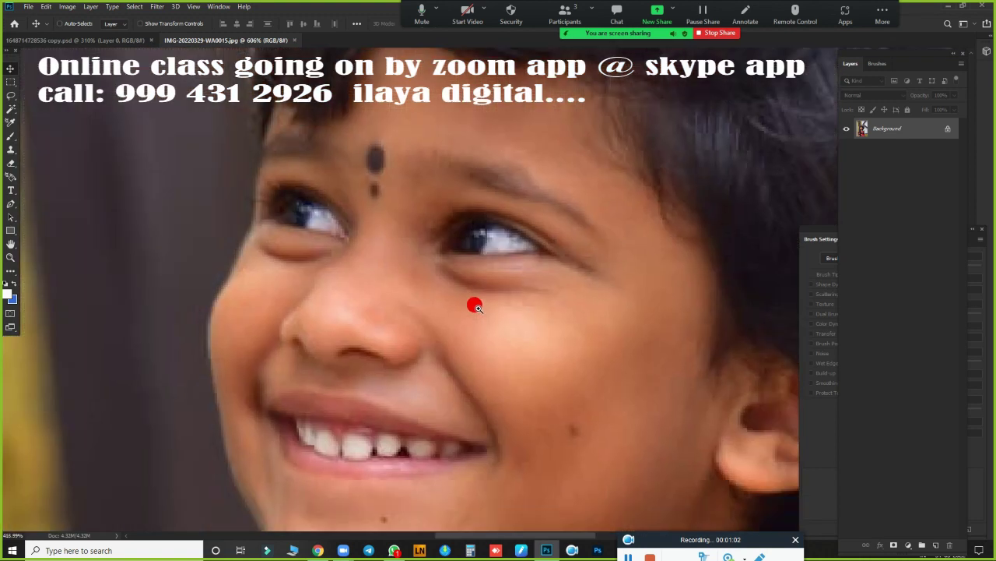
pyautogui.scroll(-1, 475, 302)
pyautogui.scroll(1, 481, 308)
pyautogui.scroll(1, 473, 304)
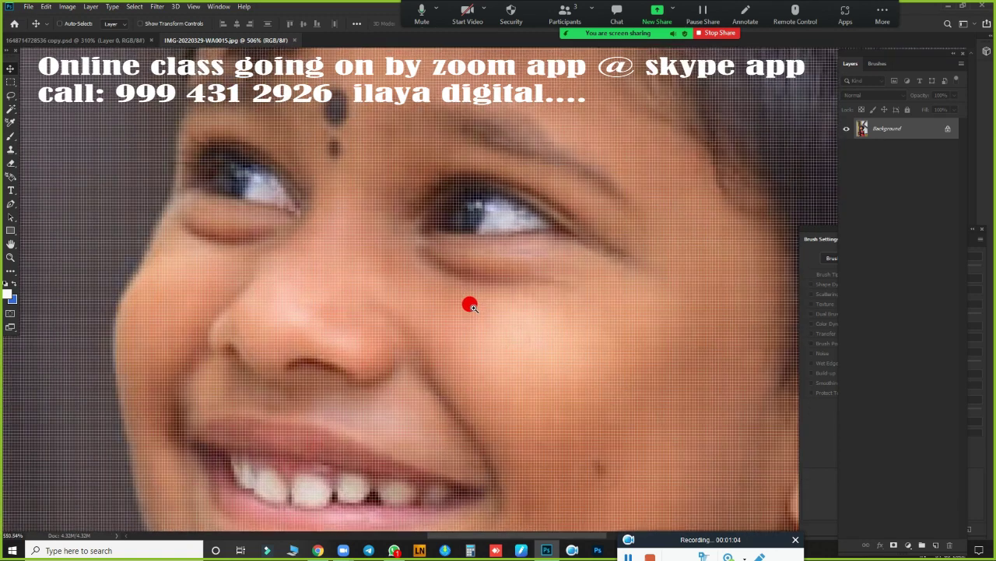
pyautogui.scroll(1, 506, 315)
pyautogui.scroll(1, 502, 314)
pyautogui.scroll(-2, 501, 314)
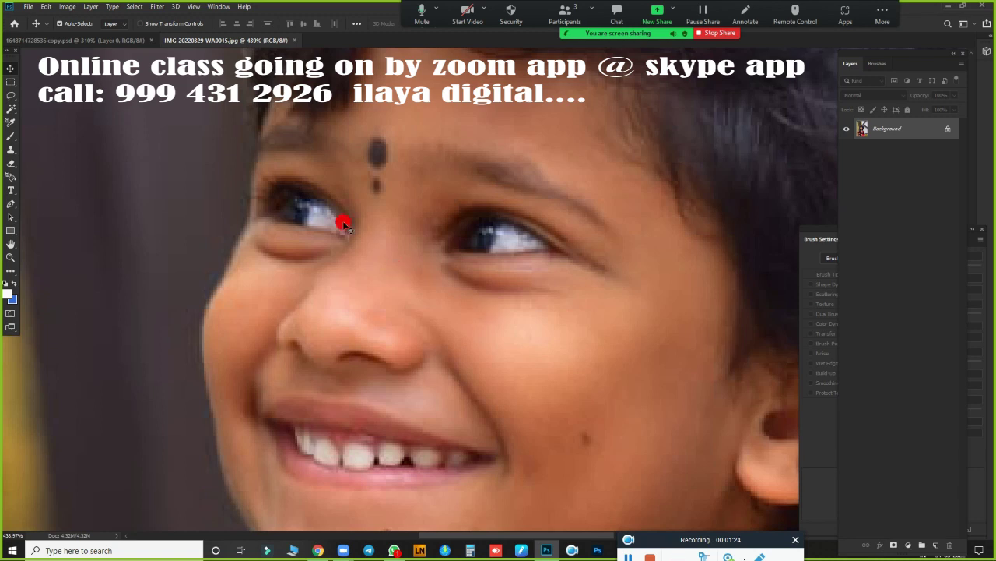
# Step: Flip between the PSD copy and the JPG photo tabs, scrolling each to compare them
pyautogui.click(110, 40)
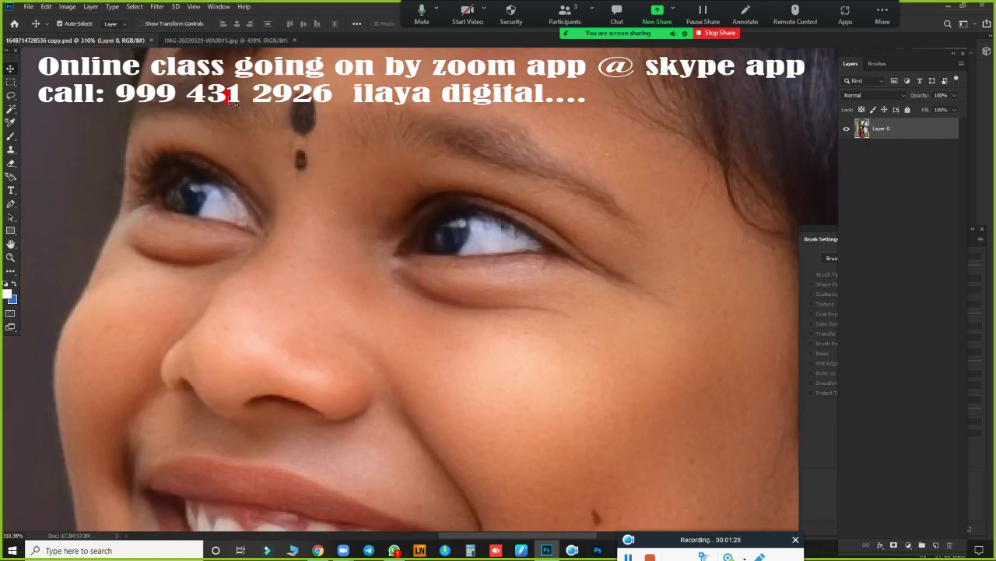
pyautogui.scroll(-1, 381, 251)
pyautogui.scroll(-2, 382, 251)
pyautogui.scroll(-3, 369, 244)
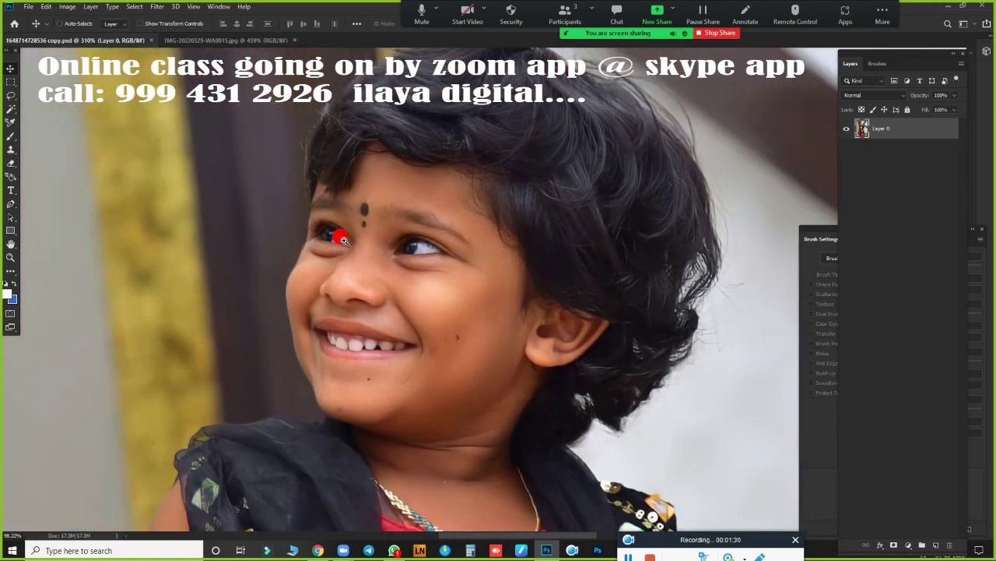
pyautogui.scroll(-1, 329, 225)
pyautogui.click(251, 39)
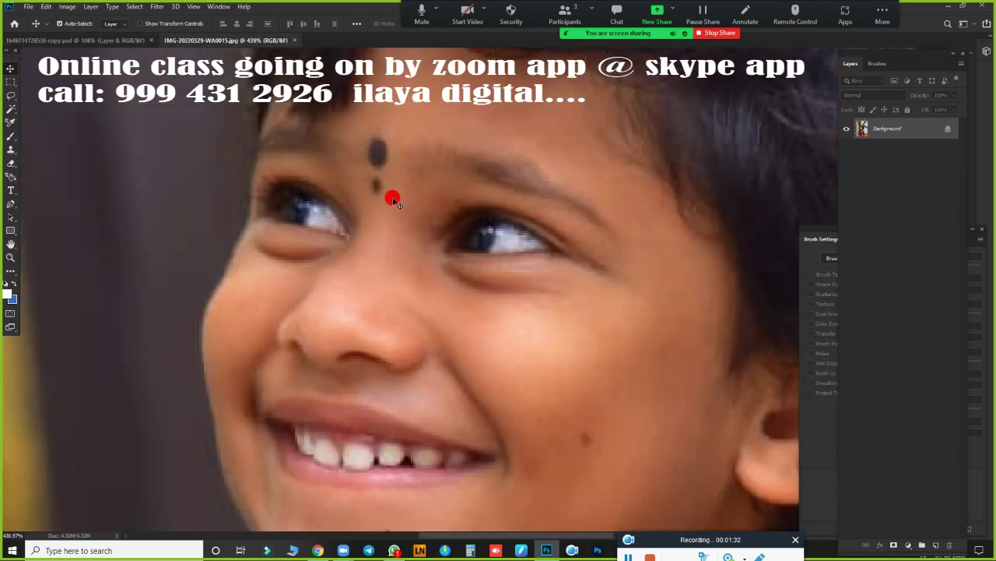
pyautogui.scroll(-1, 386, 195)
pyautogui.scroll(-2, 374, 193)
pyautogui.scroll(-3, 374, 193)
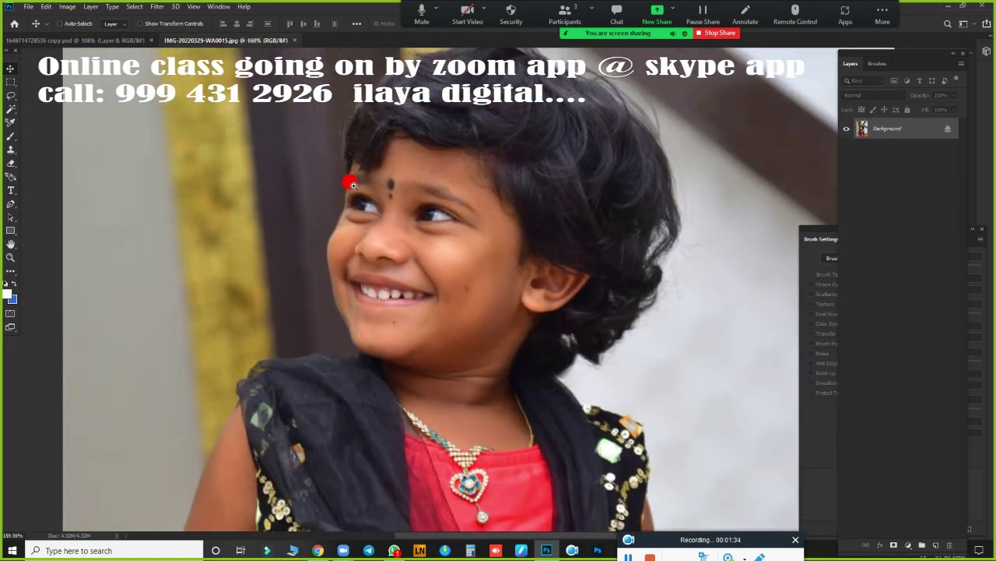
pyautogui.click(115, 39)
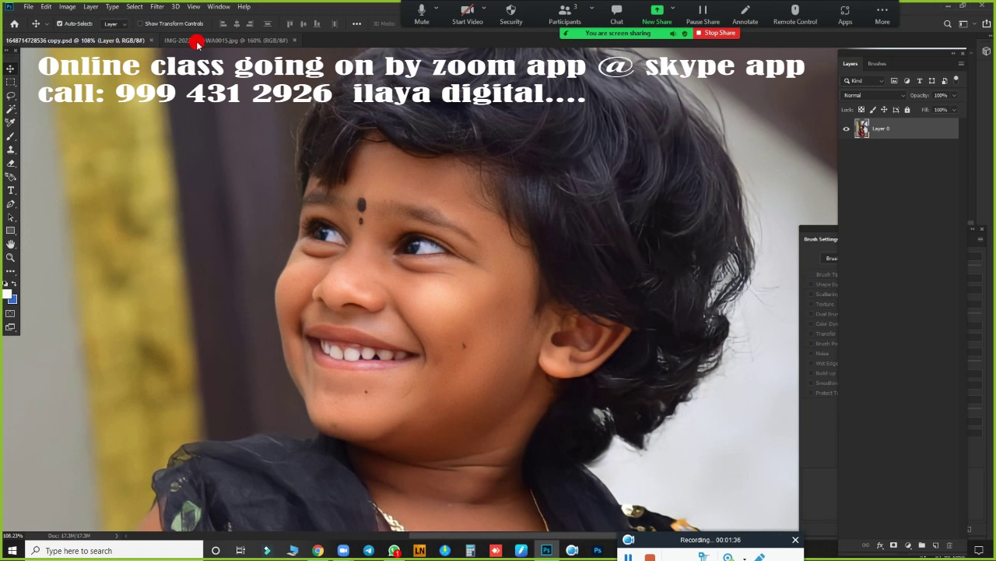
pyautogui.click(199, 40)
pyautogui.click(145, 41)
pyautogui.click(245, 39)
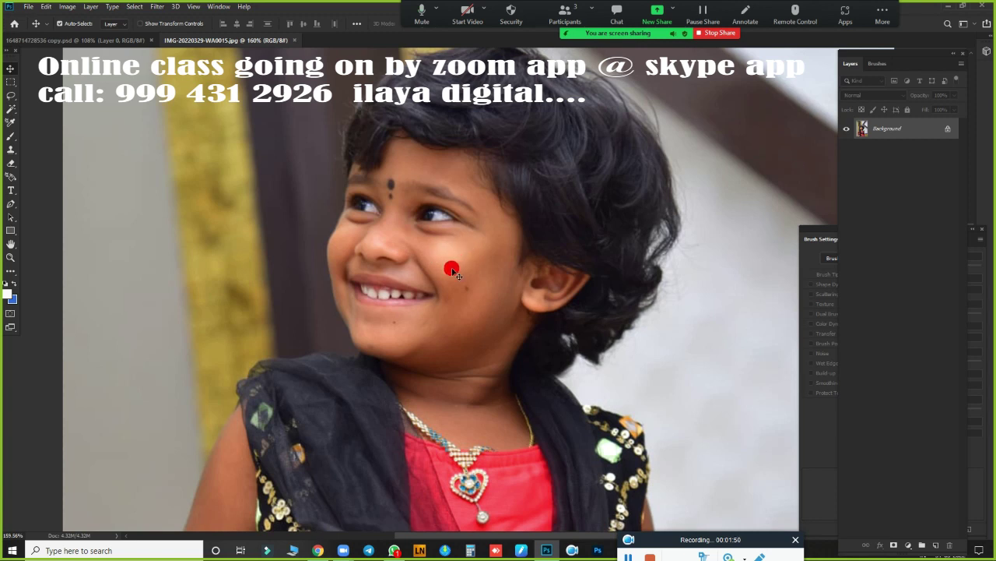
# Step: Zoom in on the face in both documents, then close IMG-20220329-WA0015.jpg
pyautogui.hotkey('ctrl', 'space')
pyautogui.moveTo(450, 232)
pyautogui.mouseDown()
pyautogui.moveTo(506, 269)
pyautogui.moveTo(453, 251)
pyautogui.mouseUp()
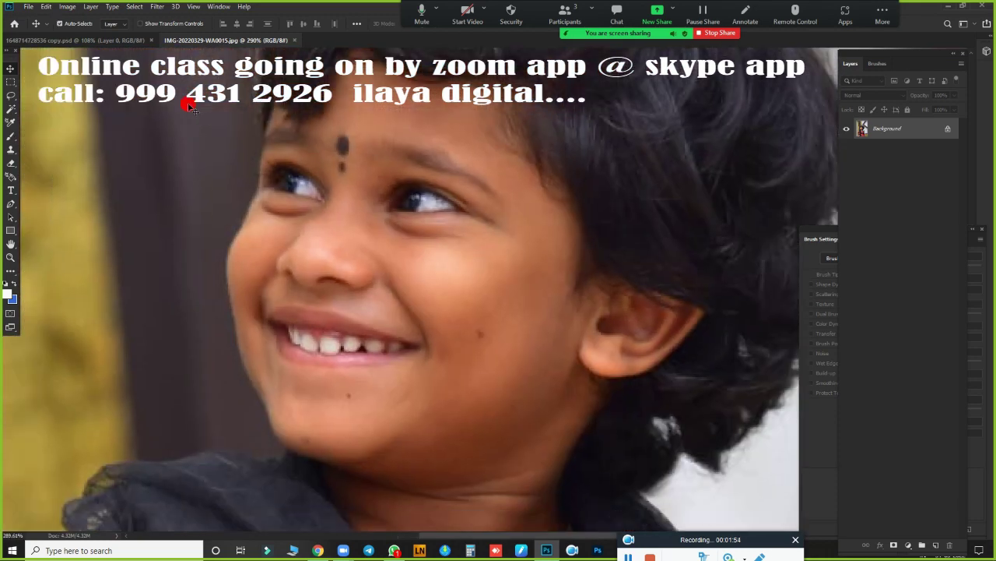
pyautogui.click(132, 40)
pyautogui.moveTo(389, 197)
pyautogui.mouseDown()
pyautogui.moveTo(496, 254)
pyautogui.moveTo(429, 242)
pyautogui.mouseUp()
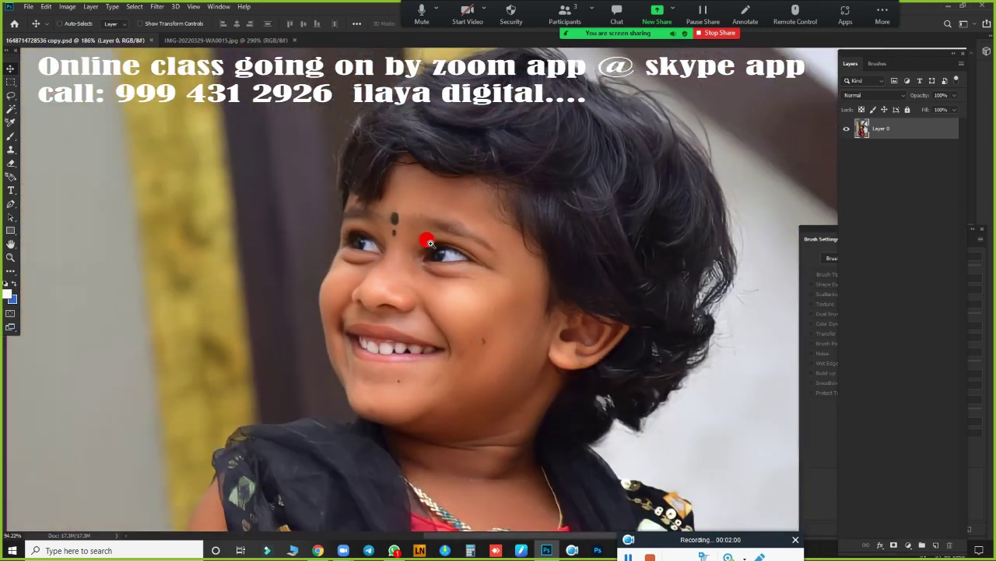
pyautogui.click(201, 41)
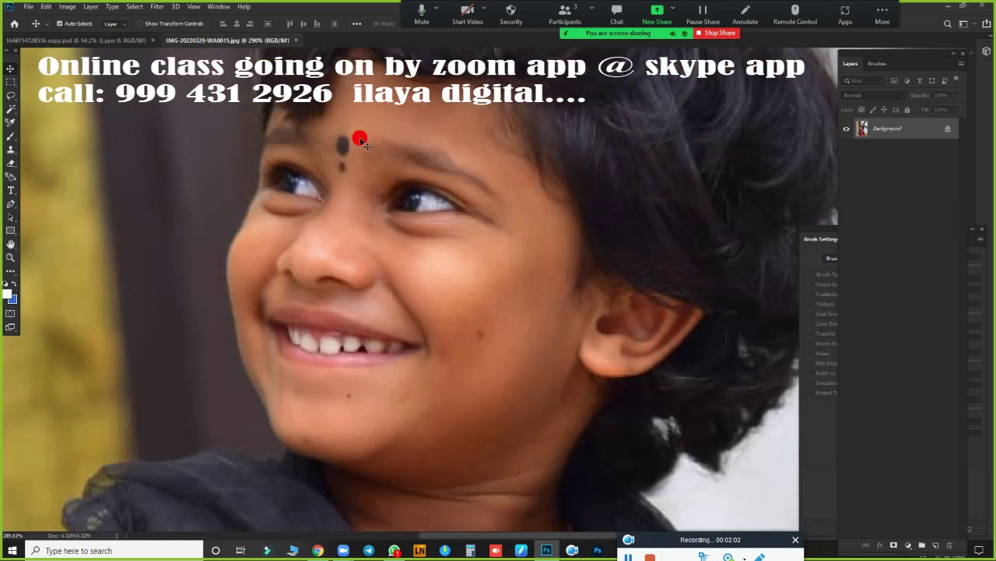
pyautogui.click(296, 40)
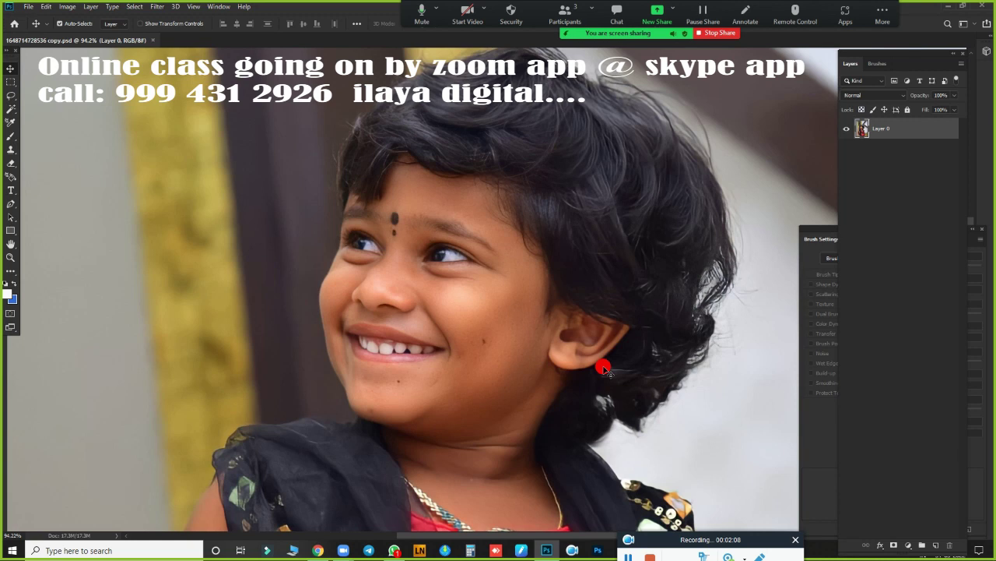
pyautogui.scroll(2, 480, 277)
pyautogui.scroll(2, 525, 304)
pyautogui.scroll(1, 537, 311)
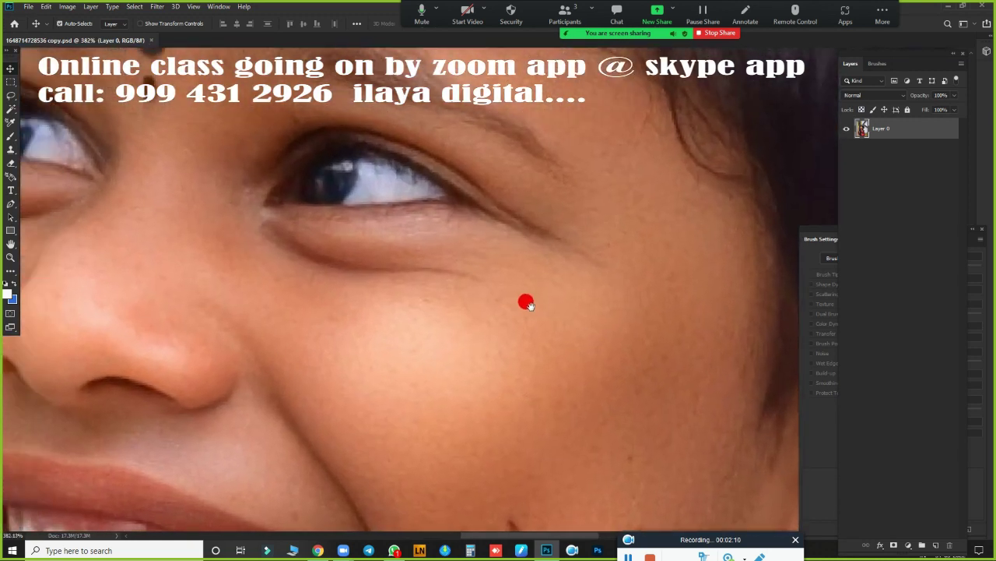
pyautogui.moveTo(526, 303)
pyautogui.mouseDown()
pyautogui.moveTo(632, 352)
pyautogui.moveTo(727, 376)
pyautogui.moveTo(724, 346)
pyautogui.mouseUp()
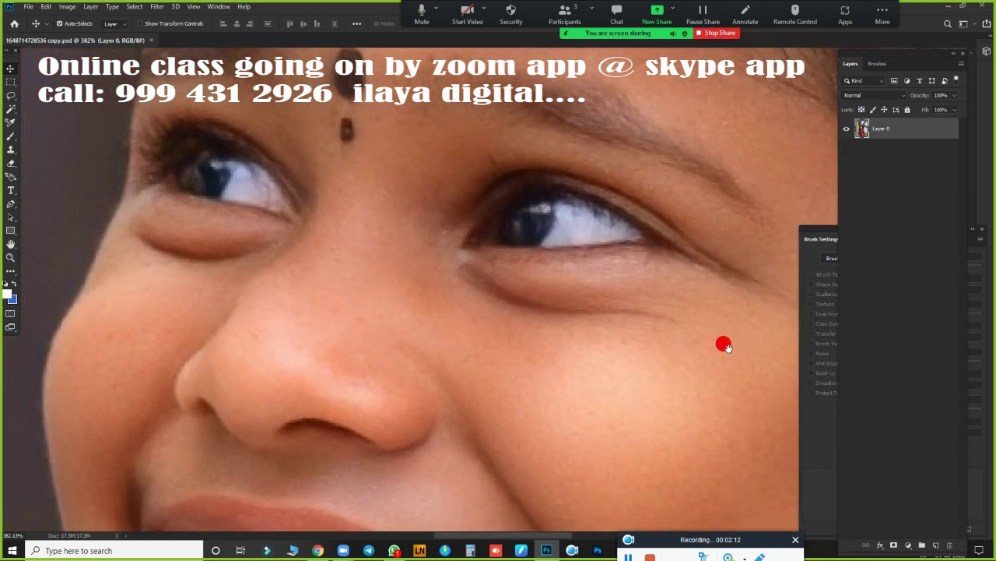
pyautogui.scroll(-1, 549, 285)
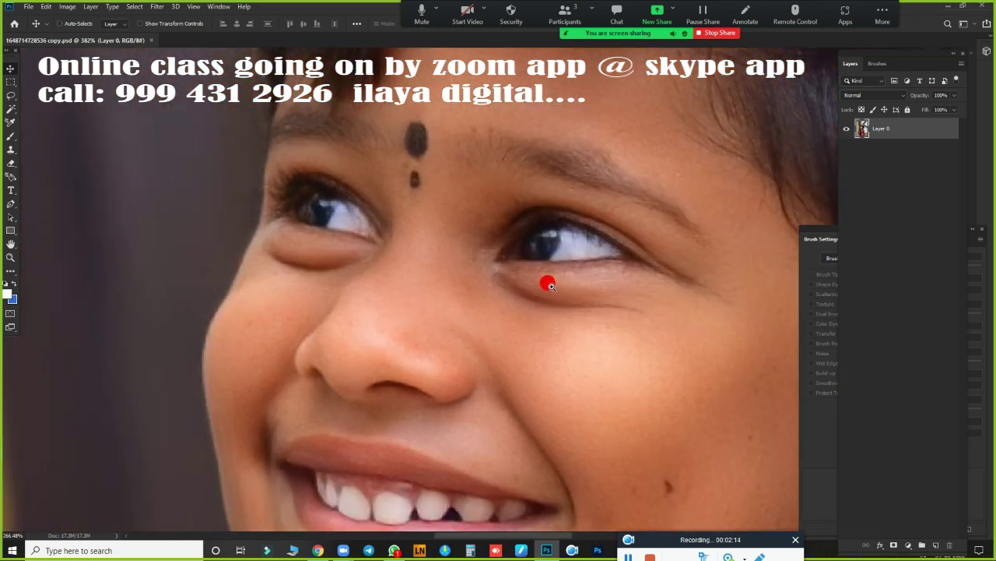
pyautogui.scroll(-1, 549, 285)
pyautogui.scroll(-1, 549, 288)
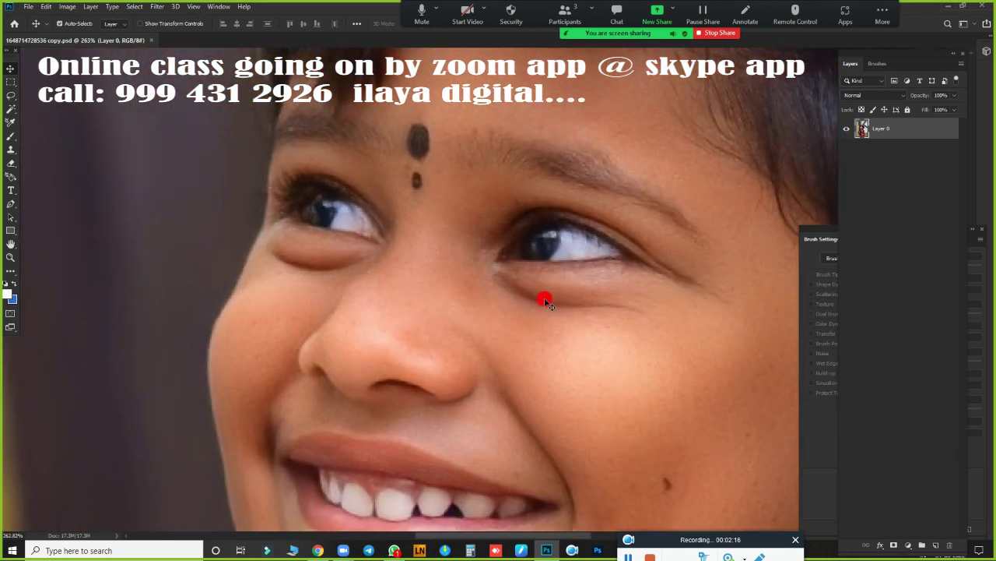
pyautogui.scroll(-3, 529, 280)
pyautogui.scroll(-2, 483, 253)
pyautogui.scroll(-2, 459, 246)
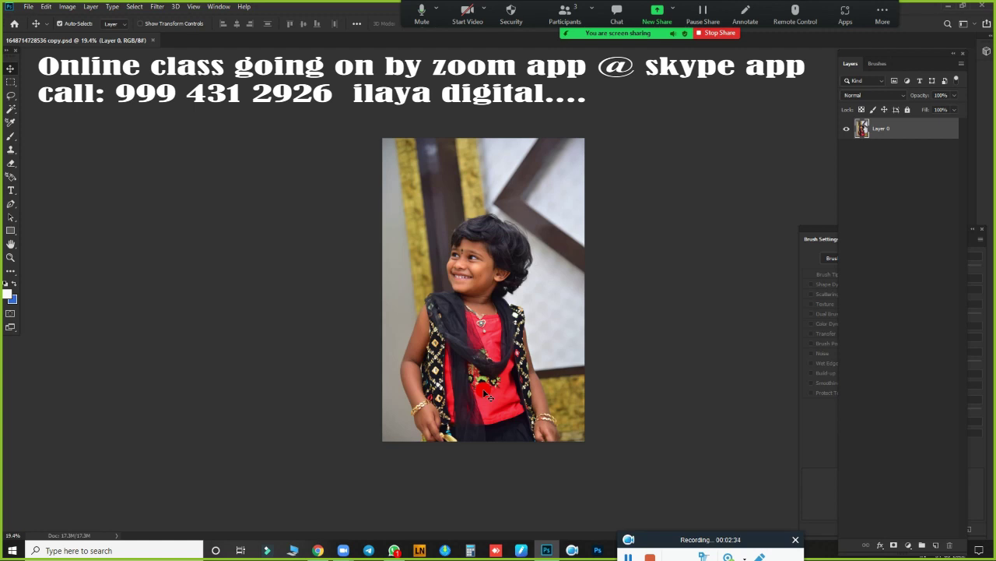
# Step: Crop the photo tighter around the girl by pulling the top and right crop edges inward
pyautogui.press('c')
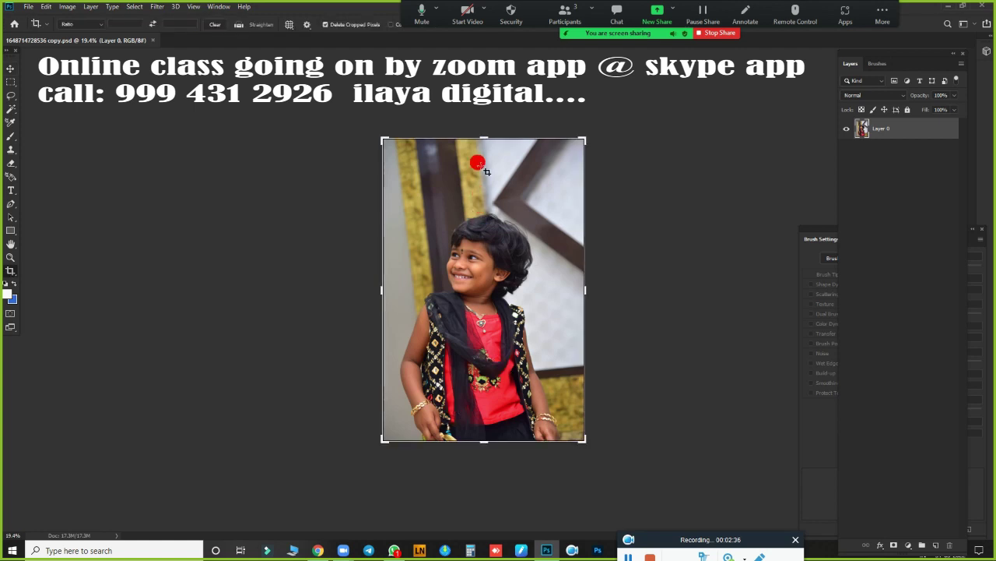
pyautogui.moveTo(483, 133); pyautogui.dragTo(482, 166)
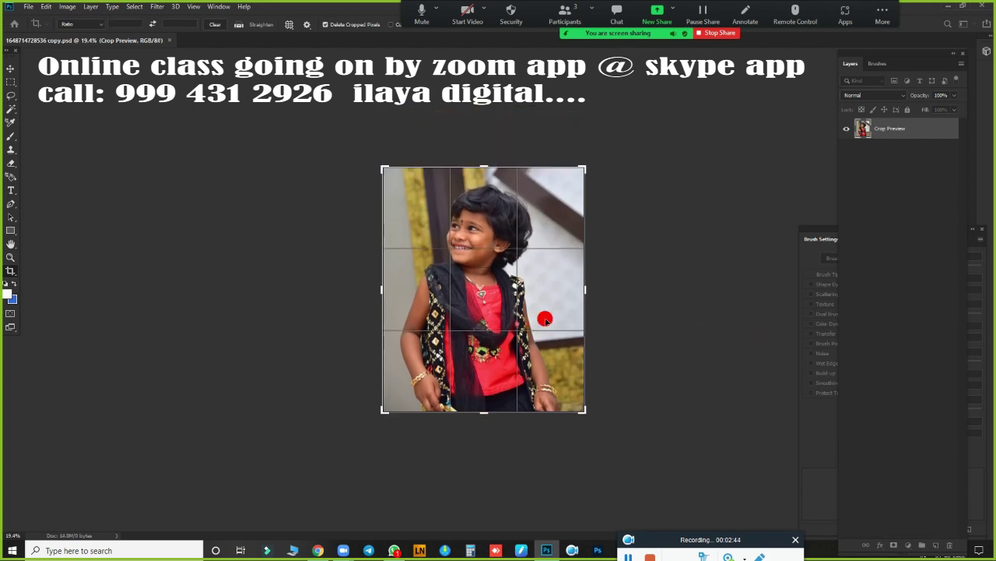
pyautogui.moveTo(583, 289); pyautogui.dragTo(574, 289)
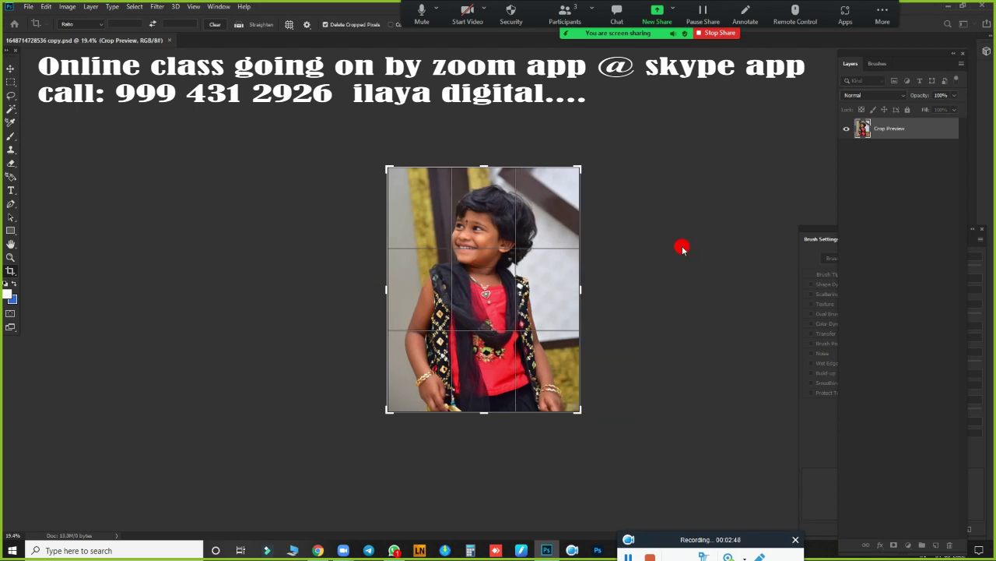
pyautogui.press('Return')
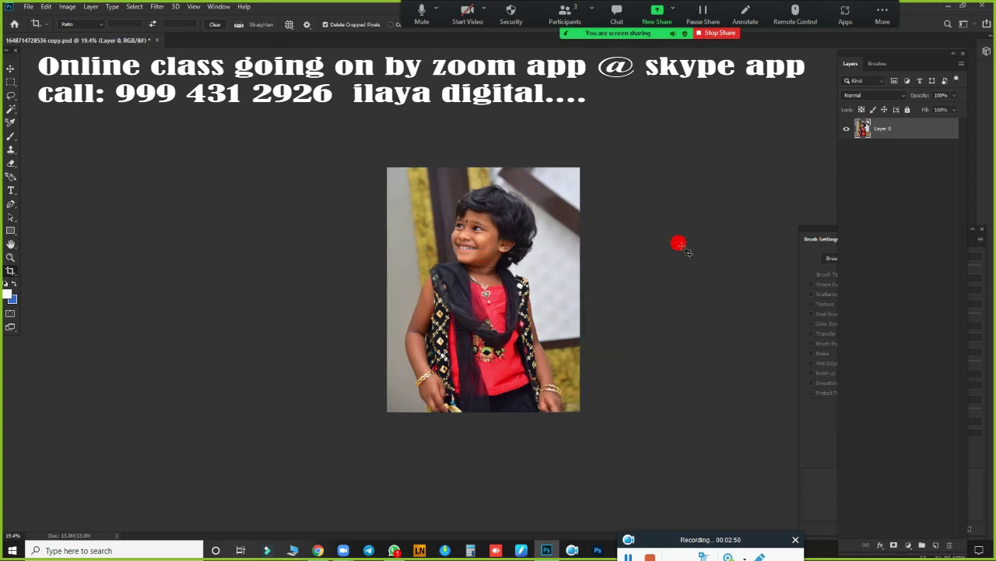
pyautogui.click(64, 8)
pyautogui.moveTo(83, 34)
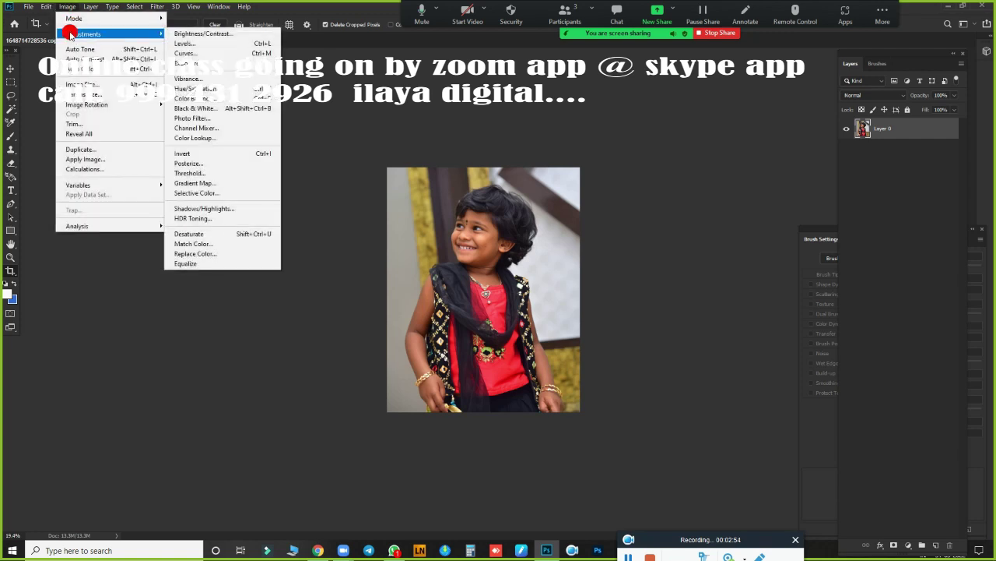
pyautogui.click(67, 7)
pyautogui.click(67, 7)
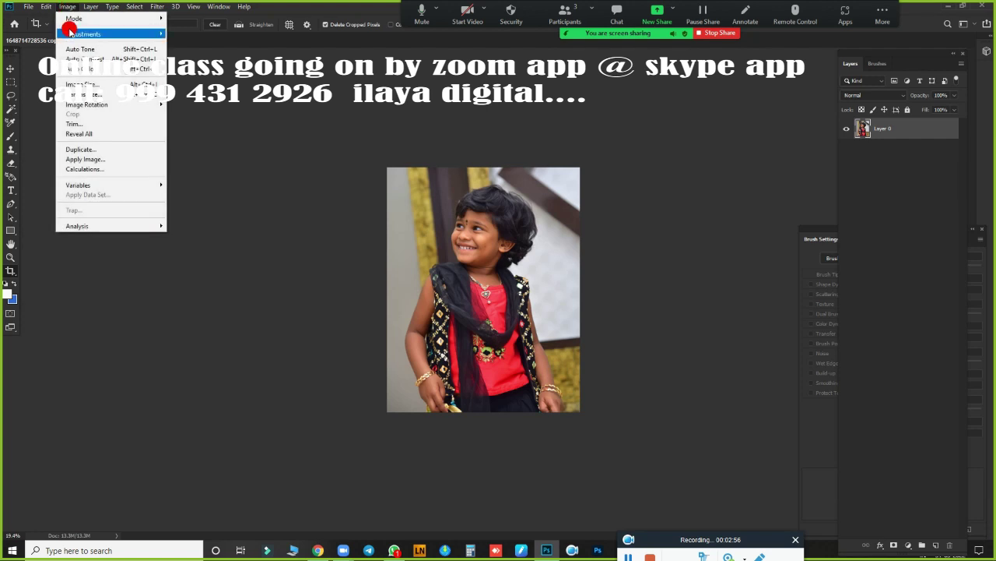
pyautogui.click(67, 7)
pyautogui.click(67, 7)
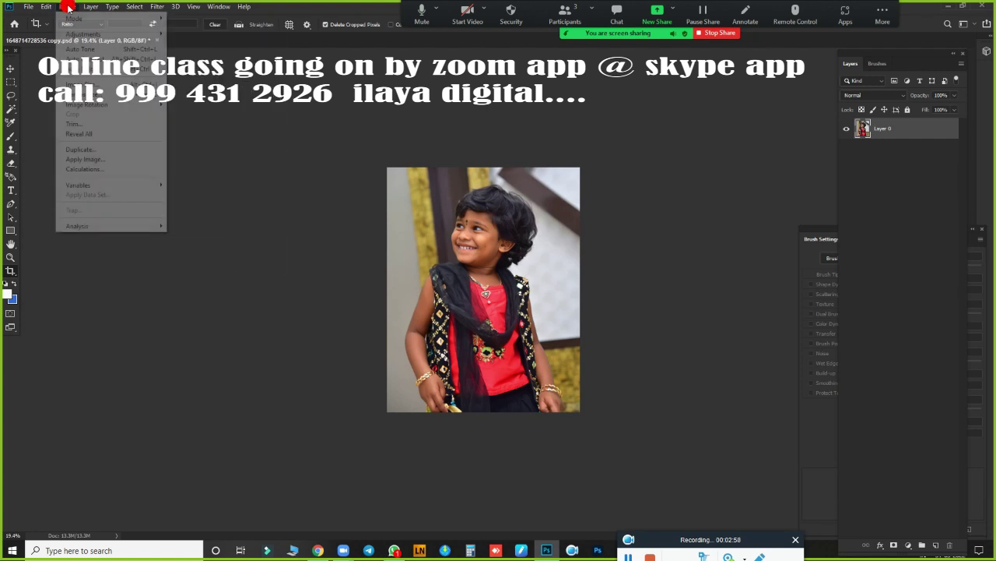
pyautogui.click(72, 85)
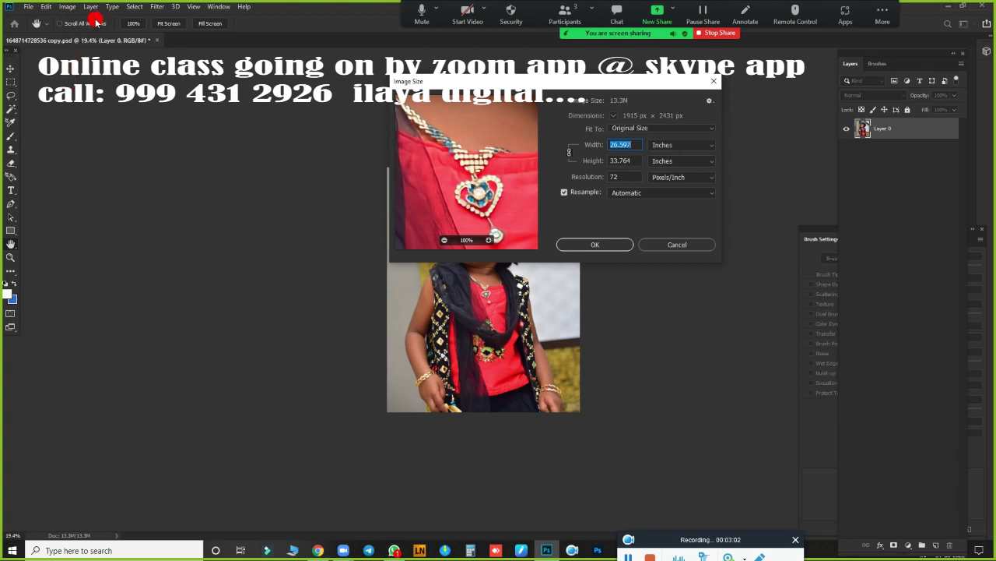
pyautogui.click(691, 243)
pyautogui.press('c')
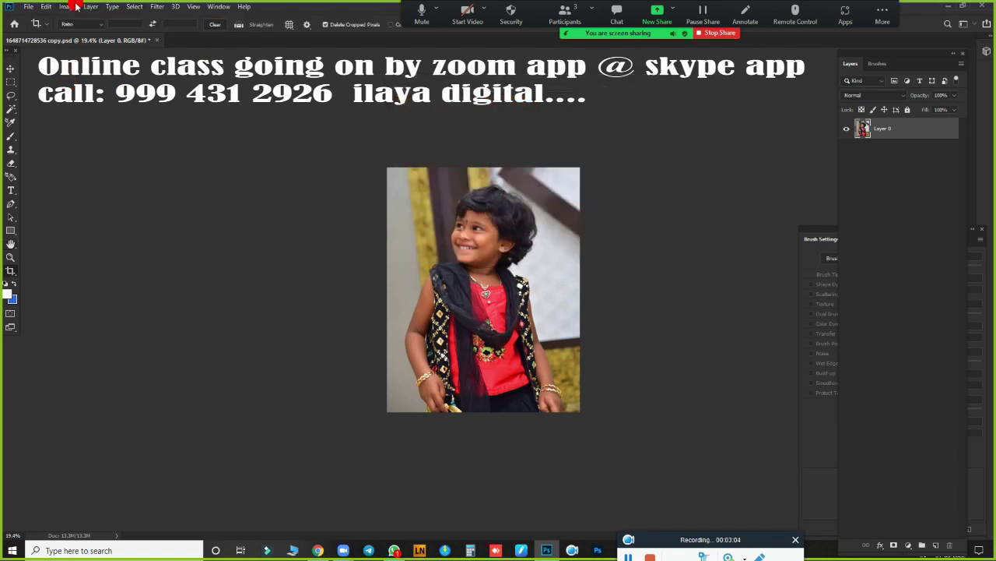
pyautogui.click(67, 7)
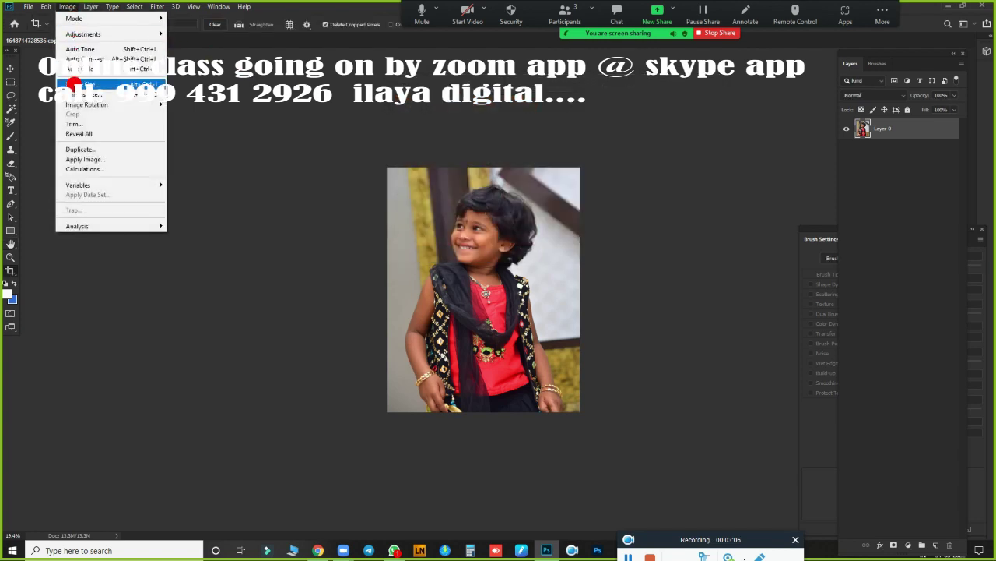
pyautogui.click(81, 85)
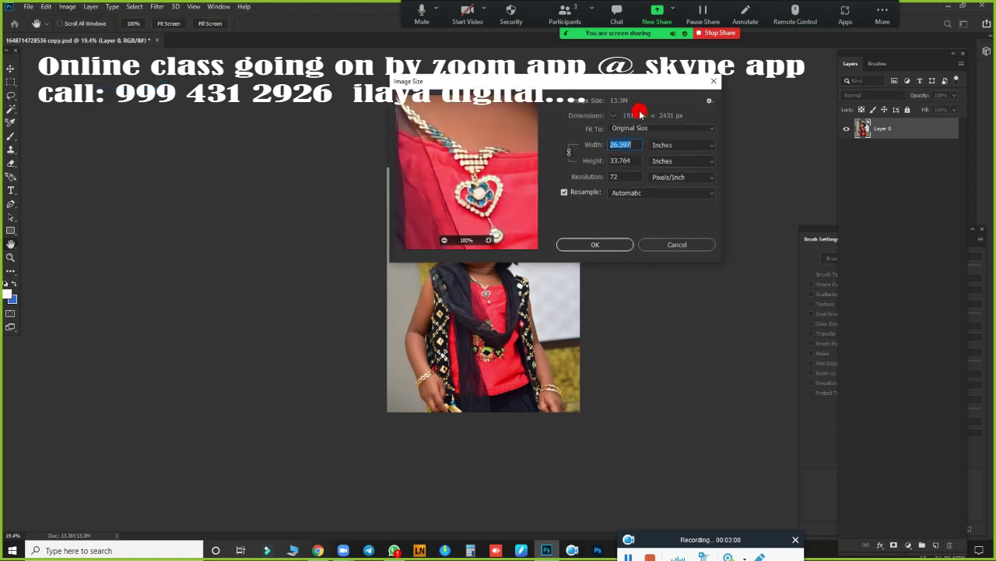
pyautogui.moveTo(639, 83); pyautogui.dragTo(811, 81)
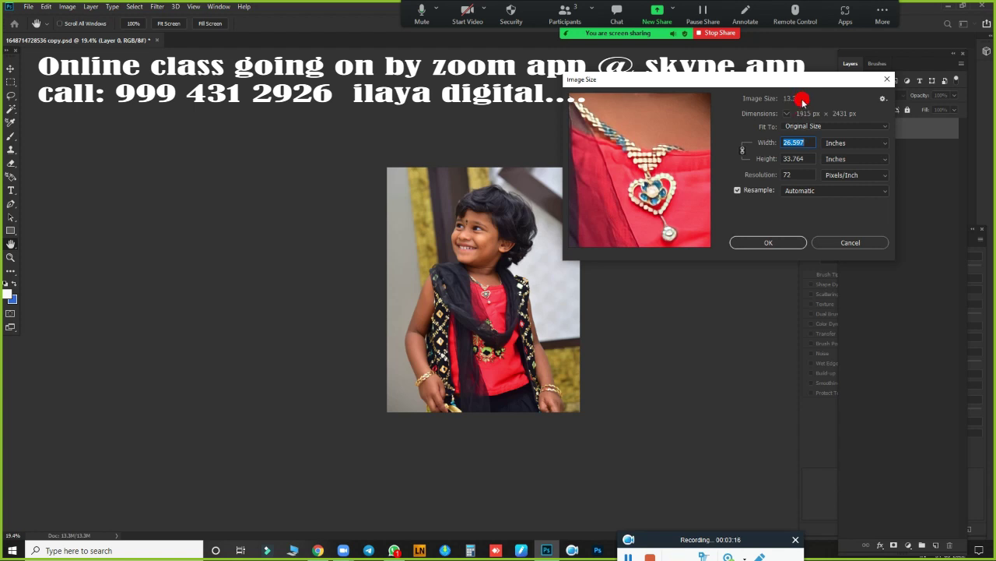
pyautogui.click(842, 245)
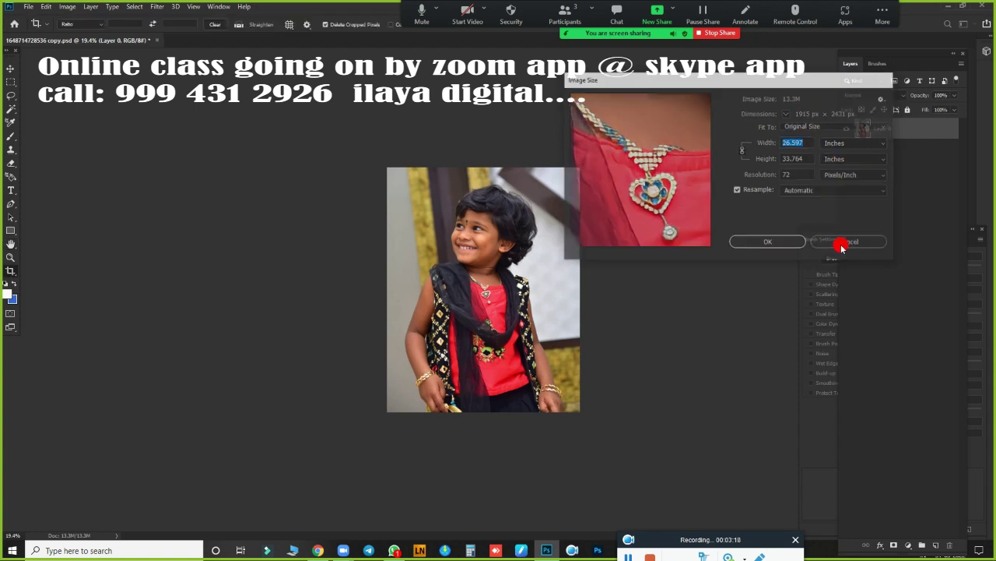
pyautogui.click(35, 8)
pyautogui.click(47, 33)
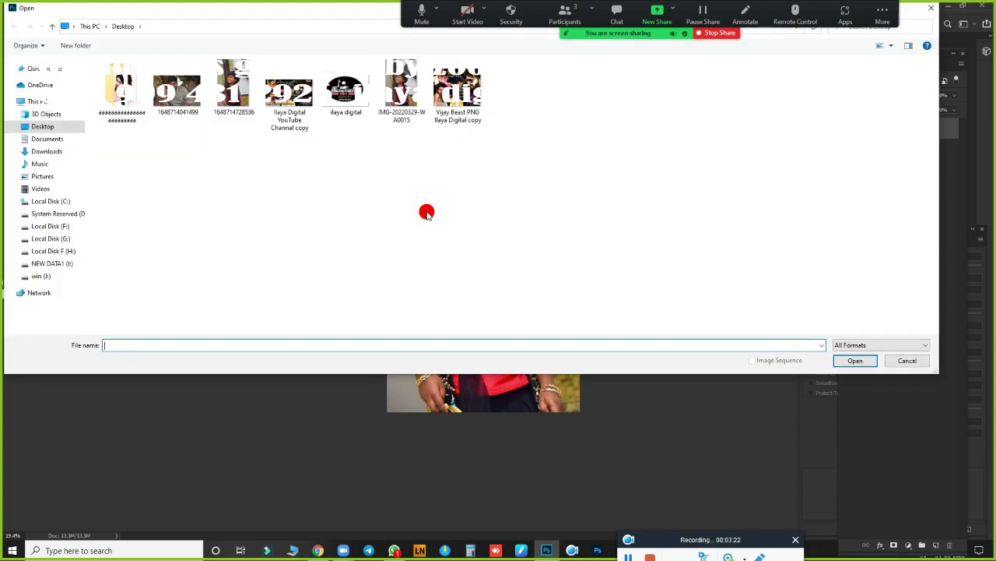
pyautogui.click(400, 93)
pyautogui.click(849, 359)
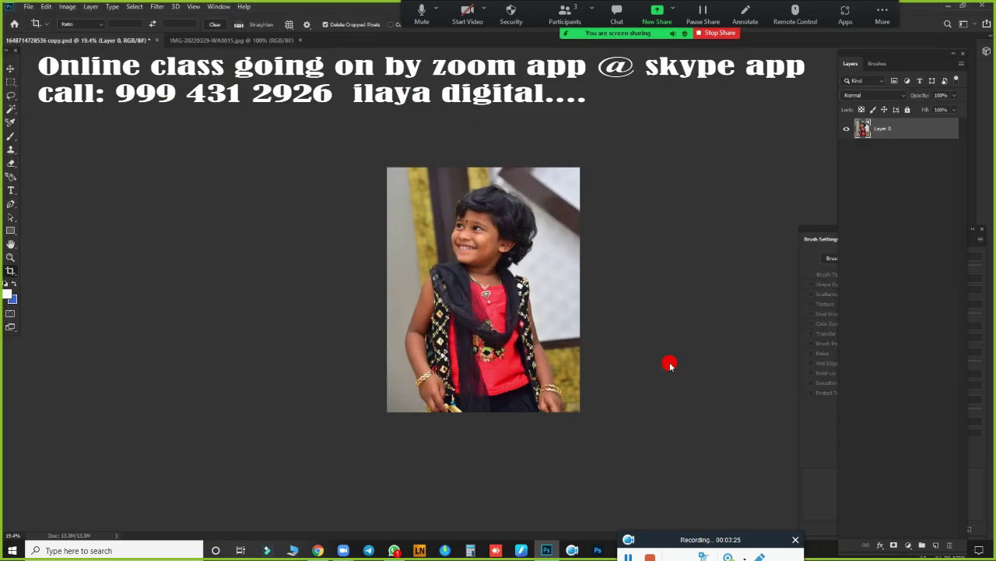
pyautogui.doubleClick(518, 241)
pyautogui.press('z')
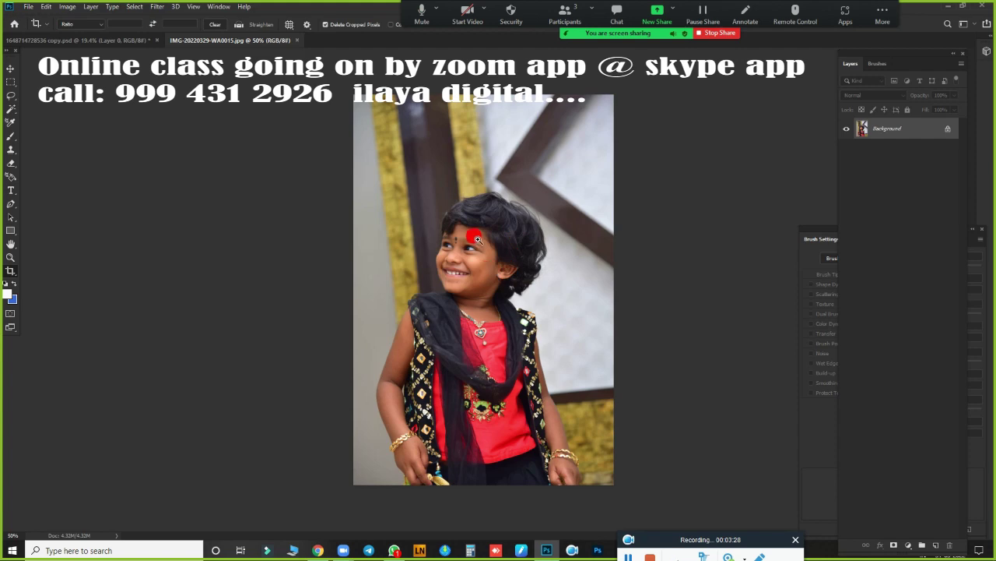
pyautogui.moveTo(510, 271)
pyautogui.mouseDown()
pyautogui.moveTo(573, 284)
pyautogui.moveTo(475, 236)
pyautogui.mouseUp()
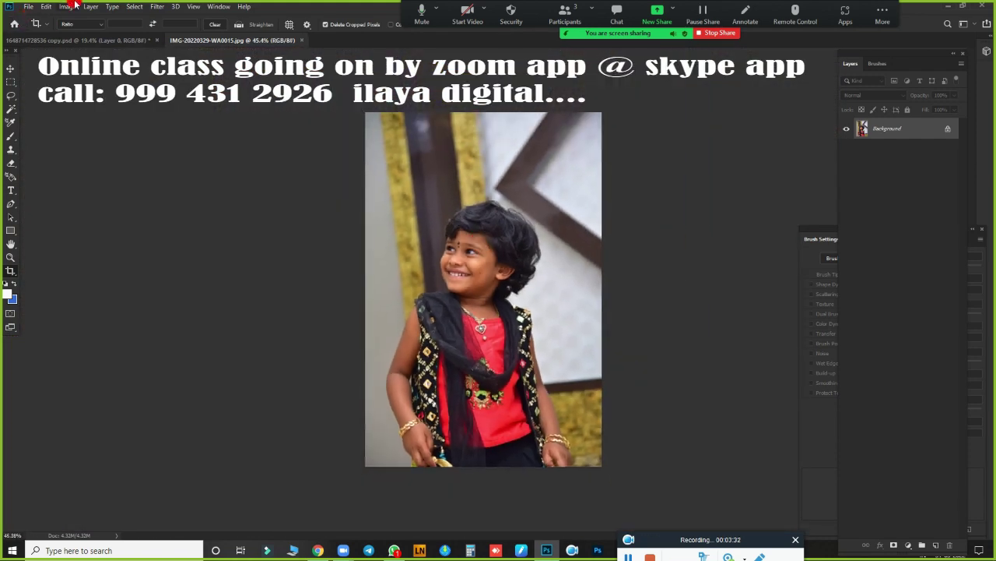
pyautogui.click(70, 8)
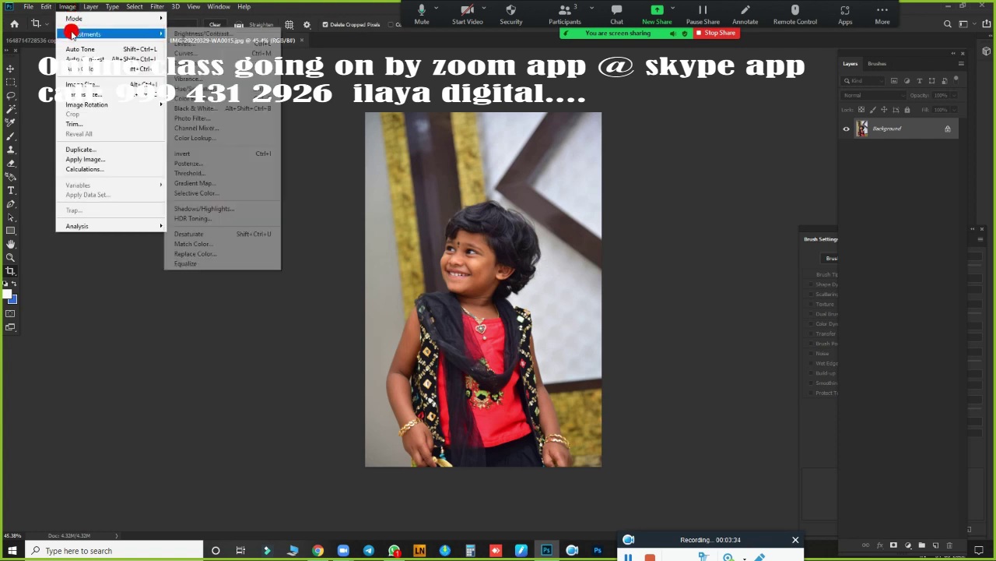
pyautogui.click(83, 84)
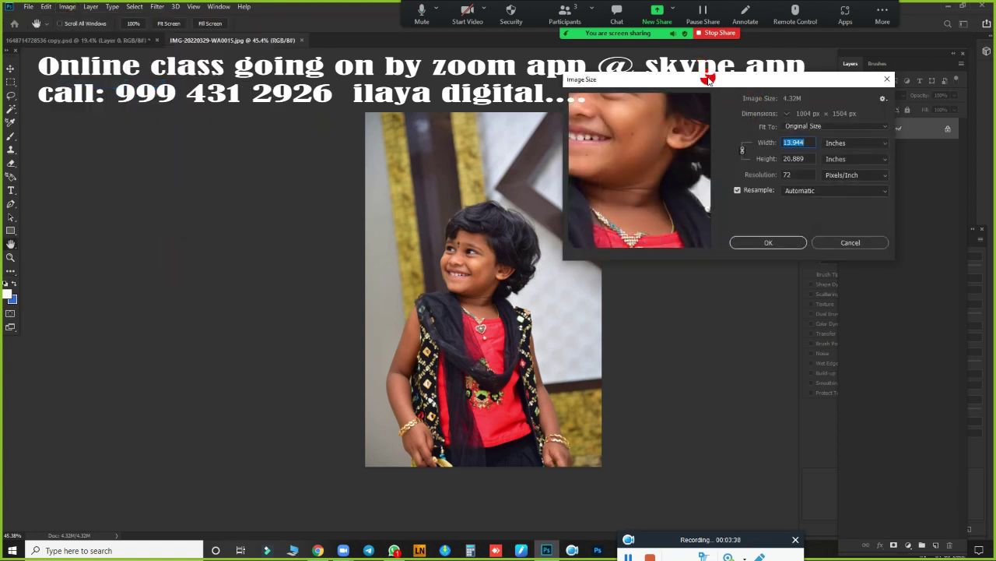
pyautogui.moveTo(709, 78); pyautogui.dragTo(222, 82)
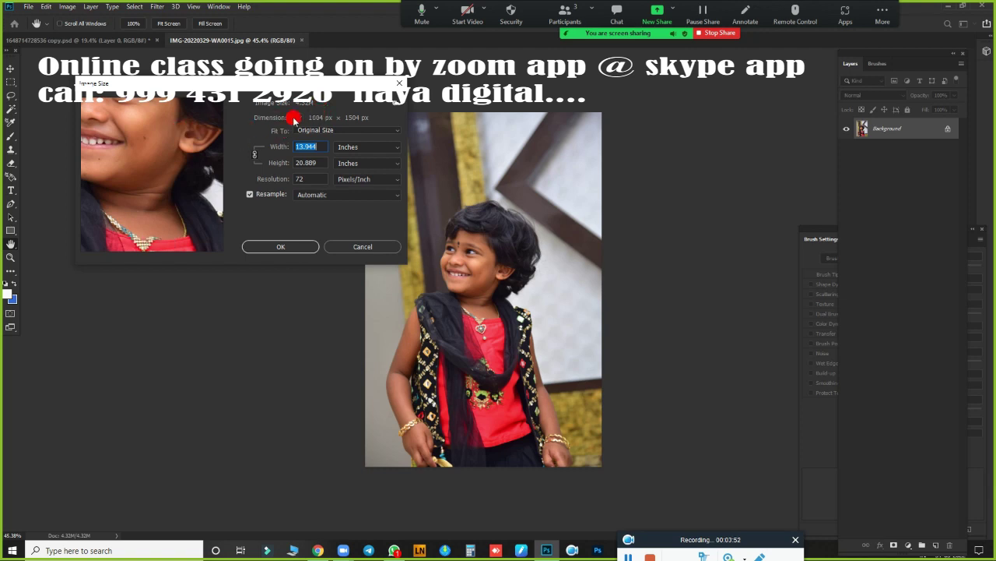
pyautogui.click(398, 82)
pyautogui.press('c')
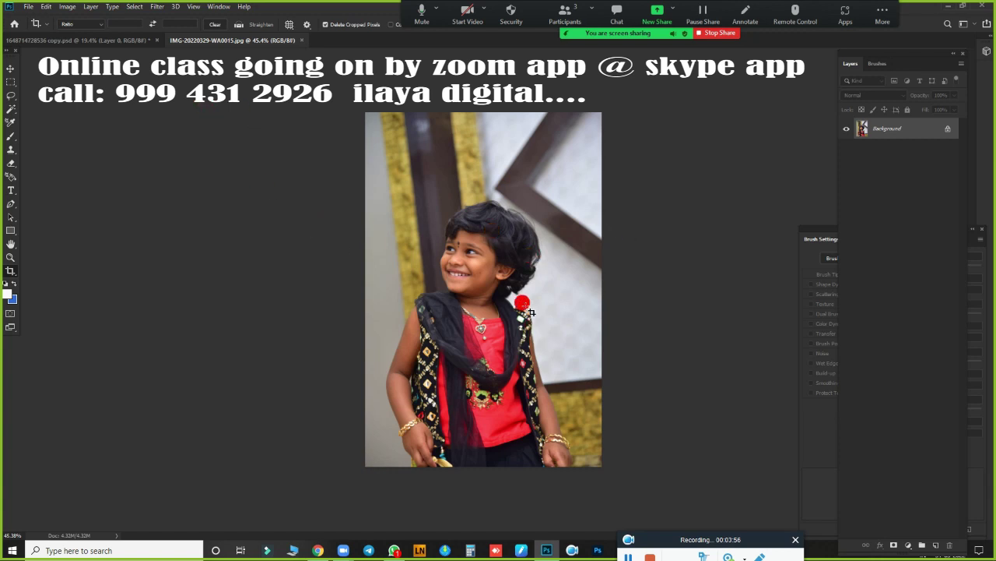
pyautogui.click(301, 40)
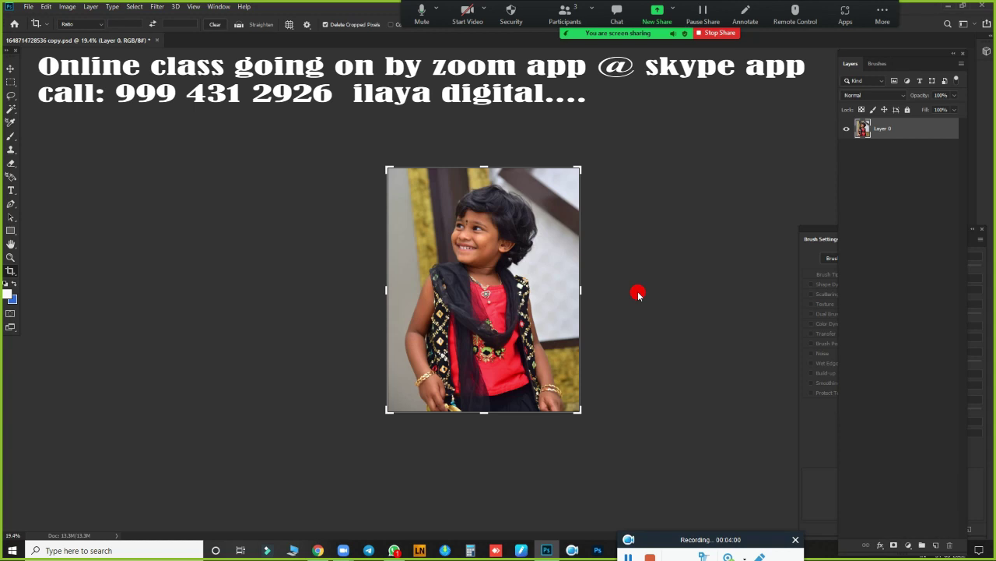
pyautogui.hotkey('ctrl', '0')
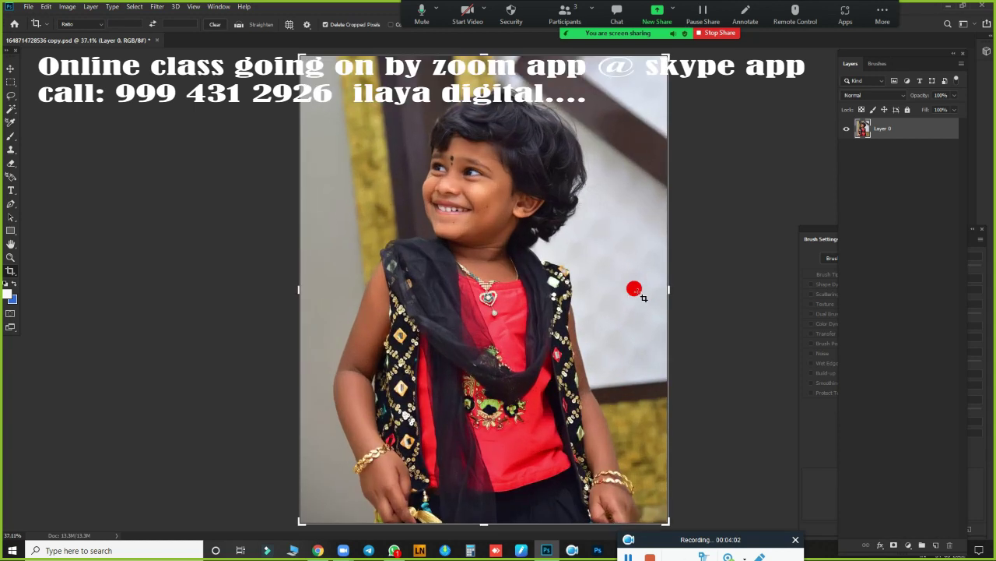
pyautogui.press('Return')
pyautogui.hotkey('ctrl', '-')
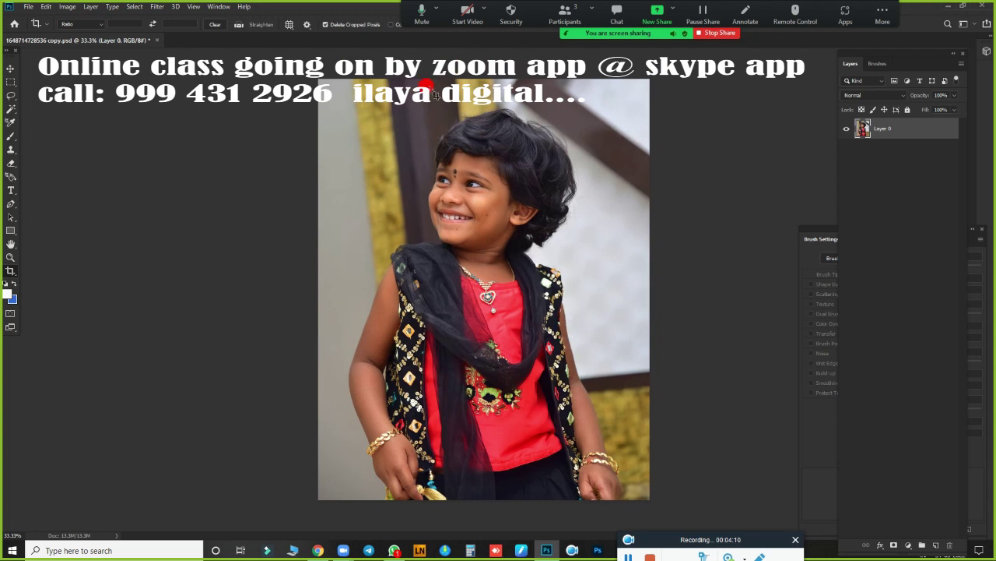
pyautogui.click(69, 8)
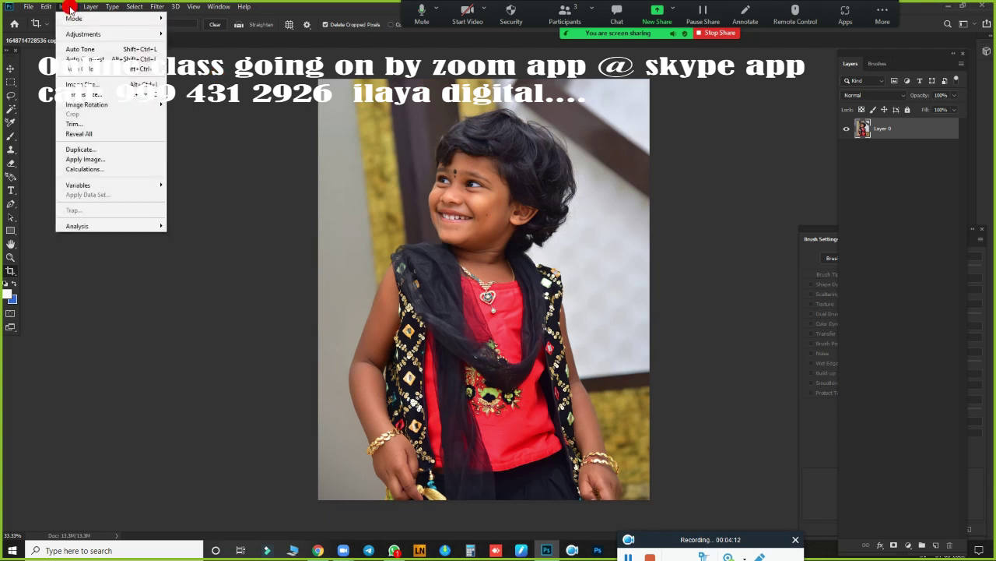
# Step: In Image Size, set Resolution to 200 pixels/inch and Width to 20 inches (4000 × 5078 px)
pyautogui.click(81, 85)
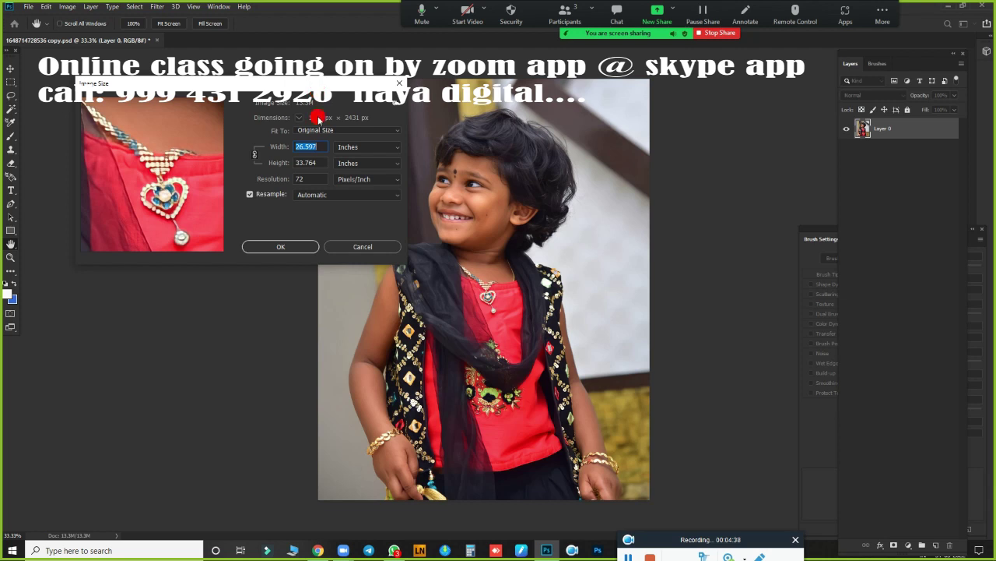
pyautogui.moveTo(317, 148); pyautogui.dragTo(293, 148)
pyautogui.click(300, 178)
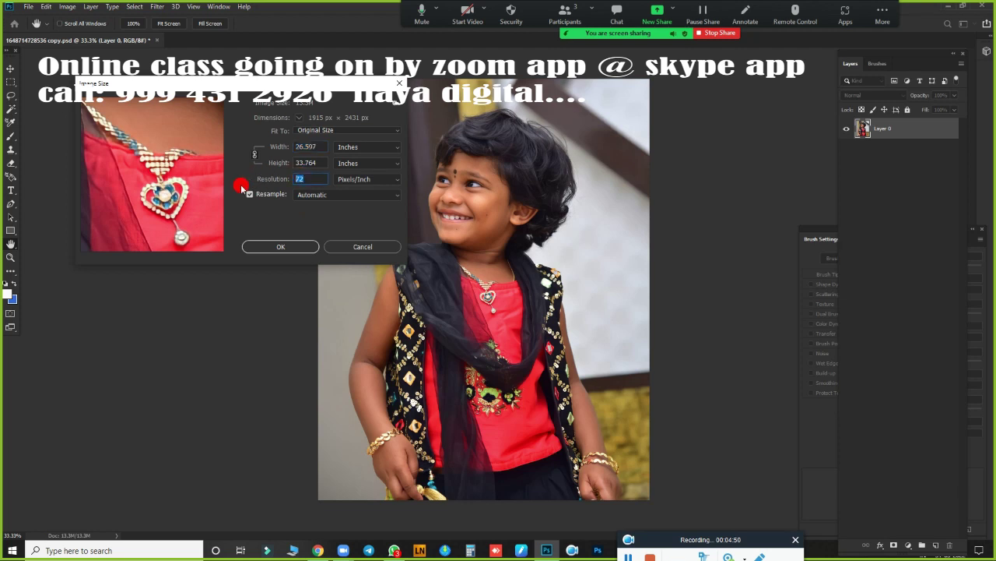
pyautogui.write('200')
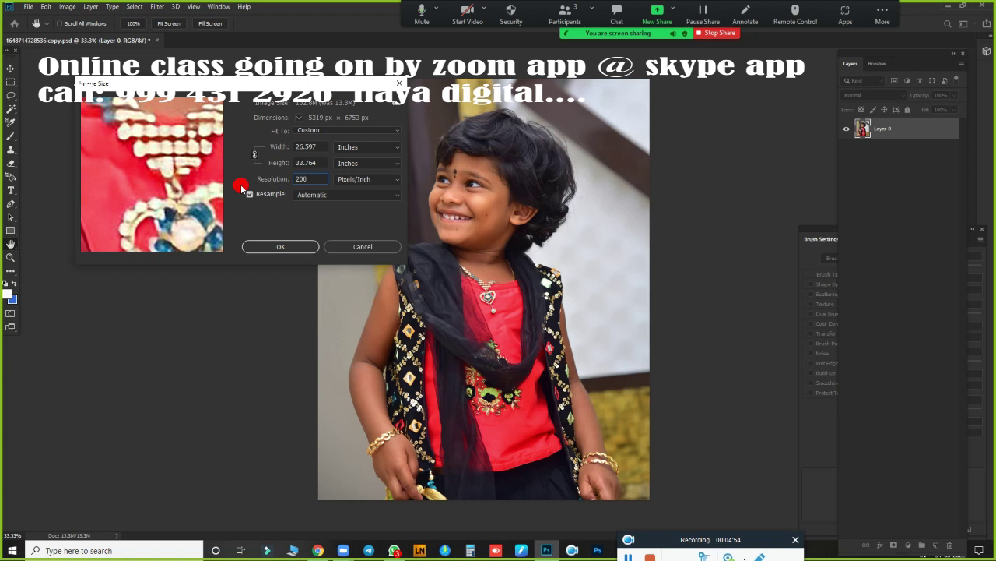
pyautogui.moveTo(322, 146); pyautogui.dragTo(270, 147)
pyautogui.write('15')
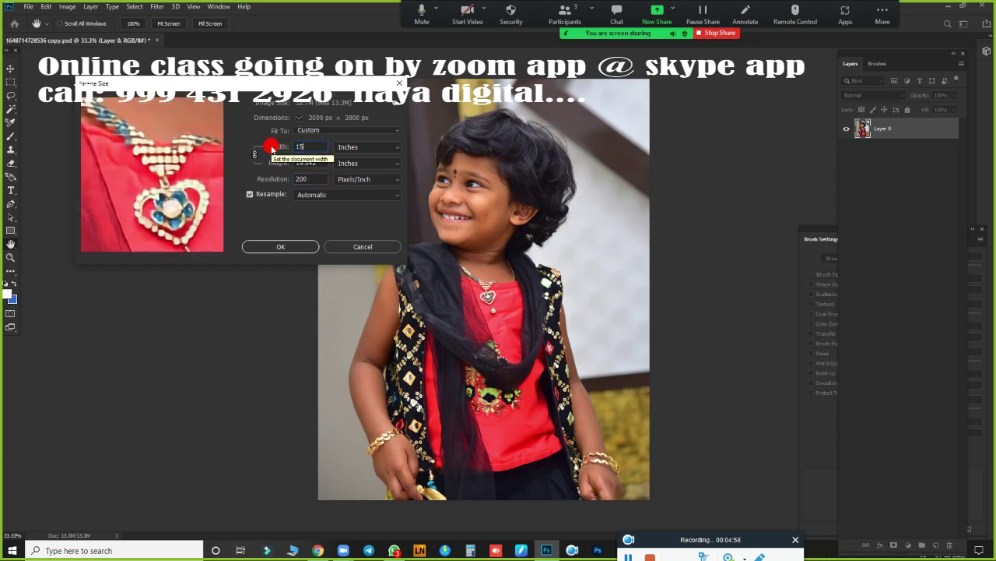
pyautogui.doubleClick(299, 147)
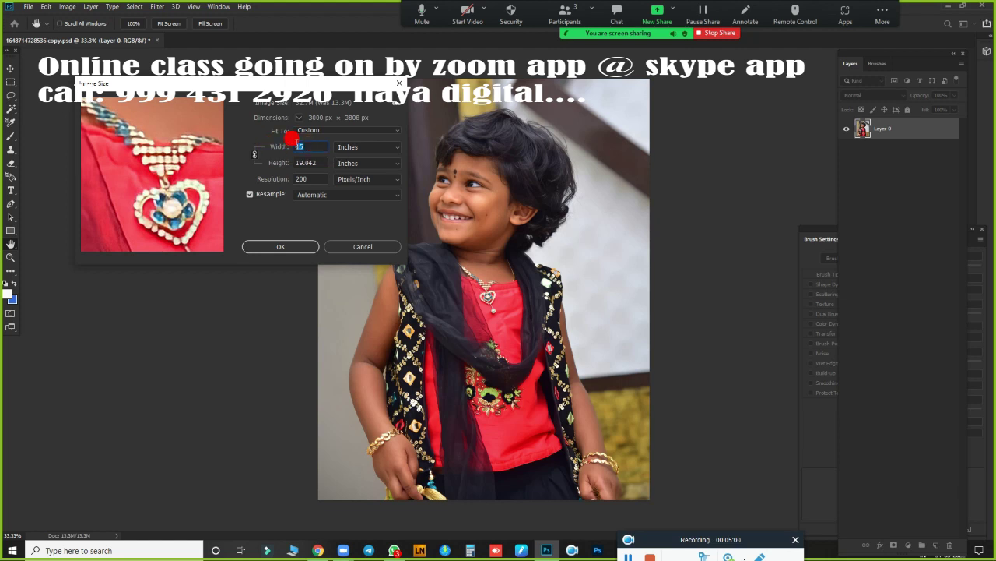
pyautogui.write('20')
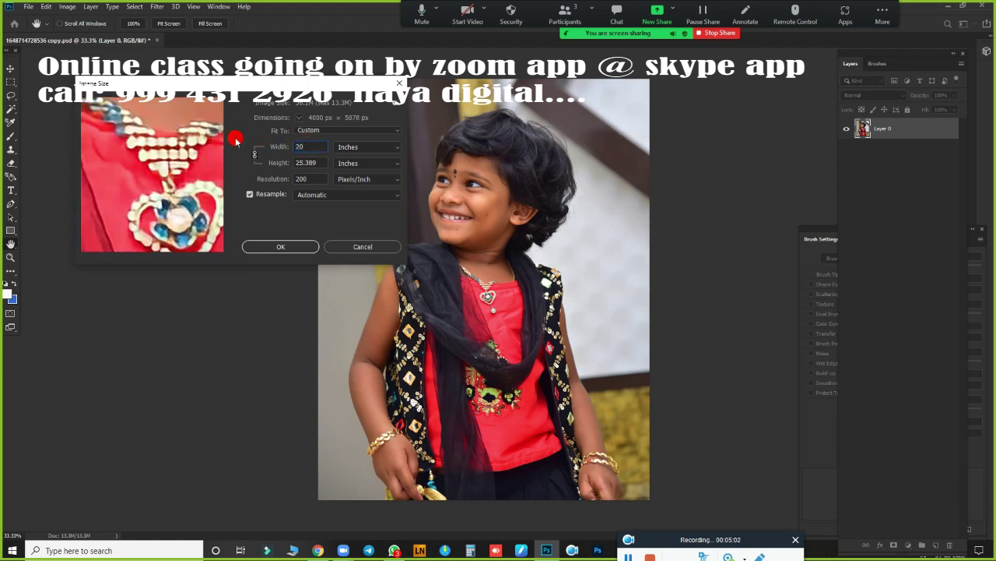
pyautogui.doubleClick(319, 179)
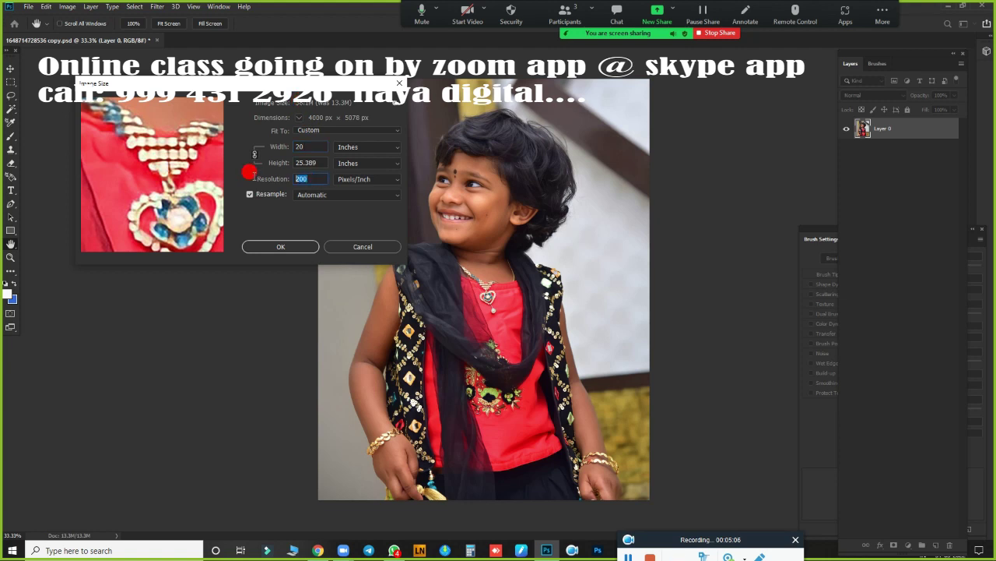
pyautogui.write('250')
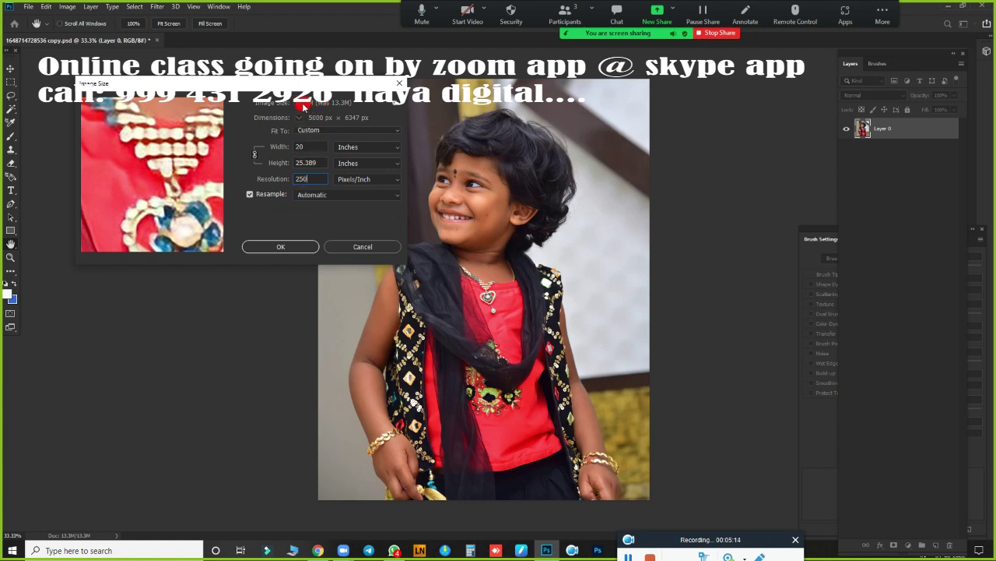
pyautogui.doubleClick(315, 178)
pyautogui.write('200')
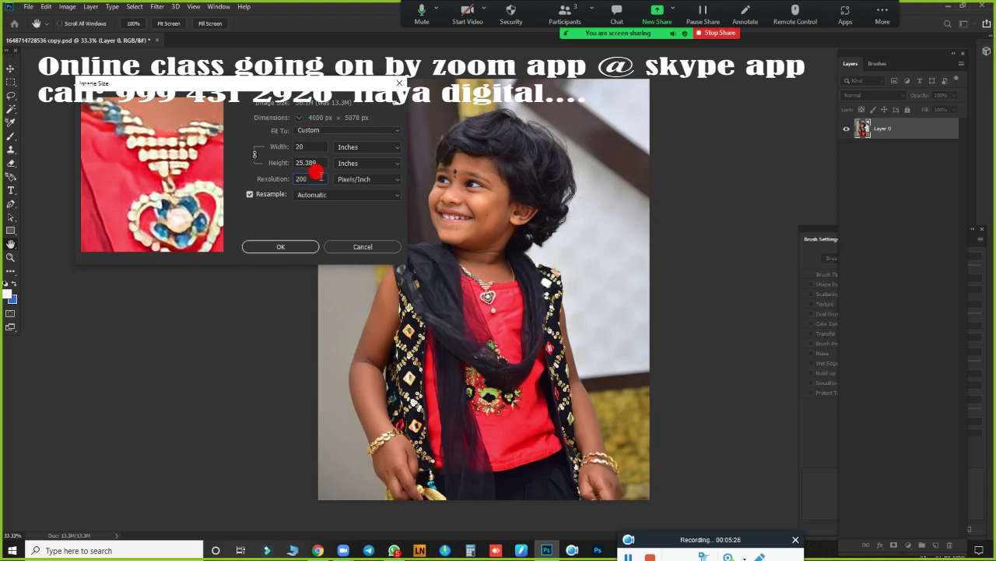
pyautogui.click(288, 246)
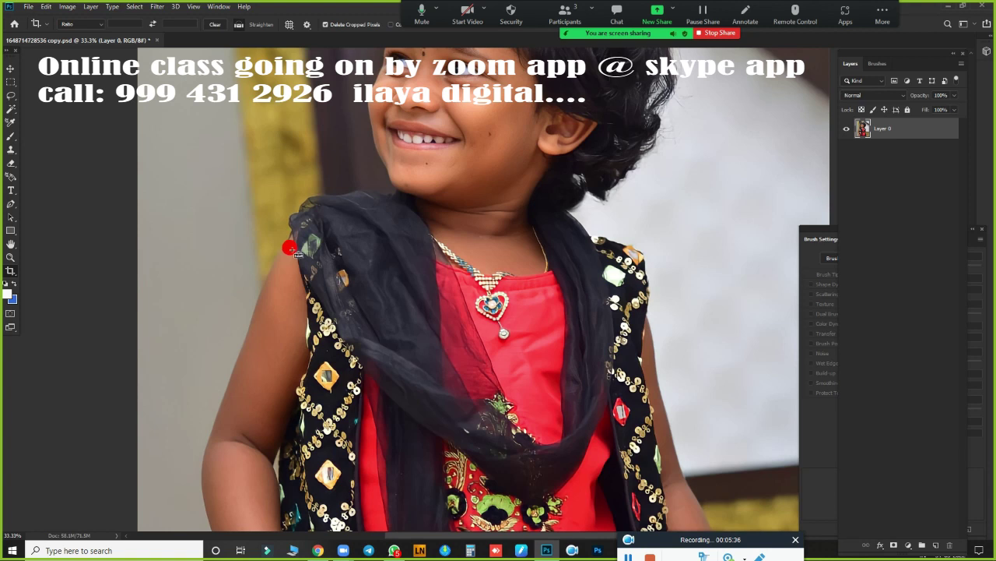
# Step: Zoom in on the girl's eye, then reopen Image Size to verify 4000 × 5078 px at 200 ppi
pyautogui.hotkey('ctrl', '0')
pyautogui.moveTo(473, 163)
pyautogui.mouseDown()
pyautogui.moveTo(588, 260)
pyautogui.moveTo(592, 281)
pyautogui.moveTo(367, 211)
pyautogui.moveTo(590, 213)
pyautogui.moveTo(575, 266)
pyautogui.moveTo(534, 251)
pyautogui.moveTo(577, 253)
pyautogui.moveTo(509, 226)
pyautogui.moveTo(565, 262)
pyautogui.moveTo(423, 207)
pyautogui.moveTo(507, 251)
pyautogui.moveTo(464, 204)
pyautogui.moveTo(474, 260)
pyautogui.moveTo(444, 239)
pyautogui.moveTo(421, 243)
pyautogui.mouseUp()
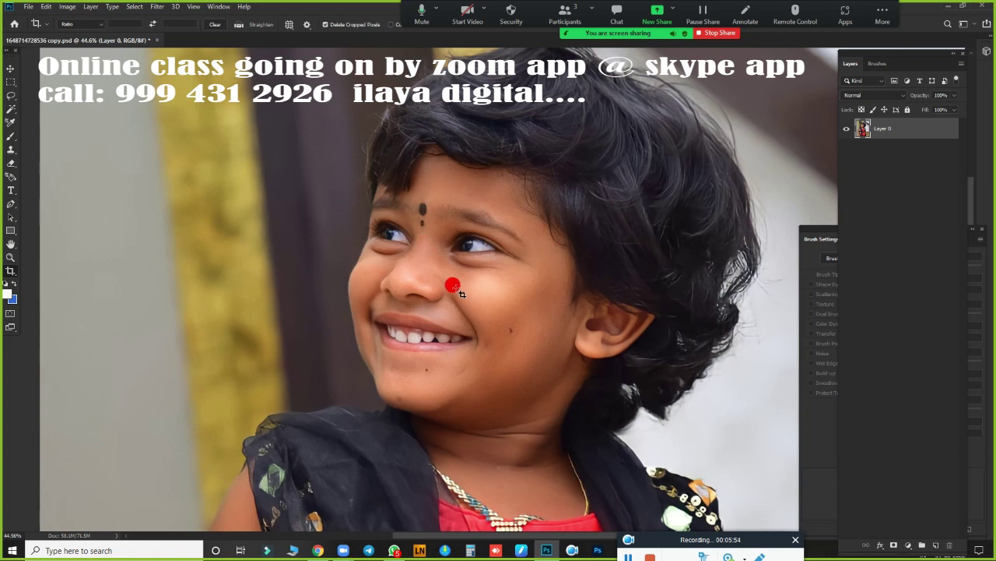
pyautogui.press('v')
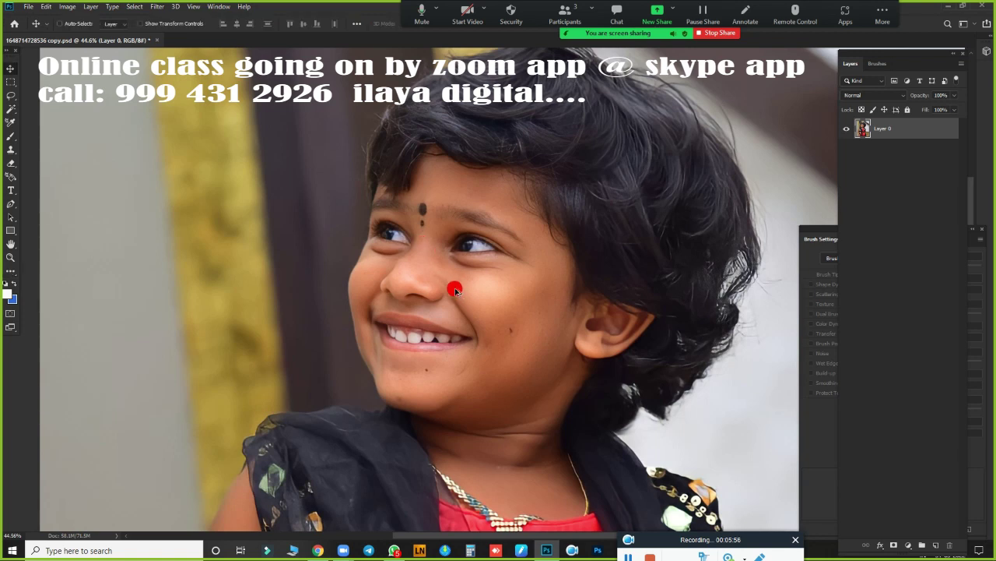
pyautogui.hotkey('ctrl', 'alt', 'i')
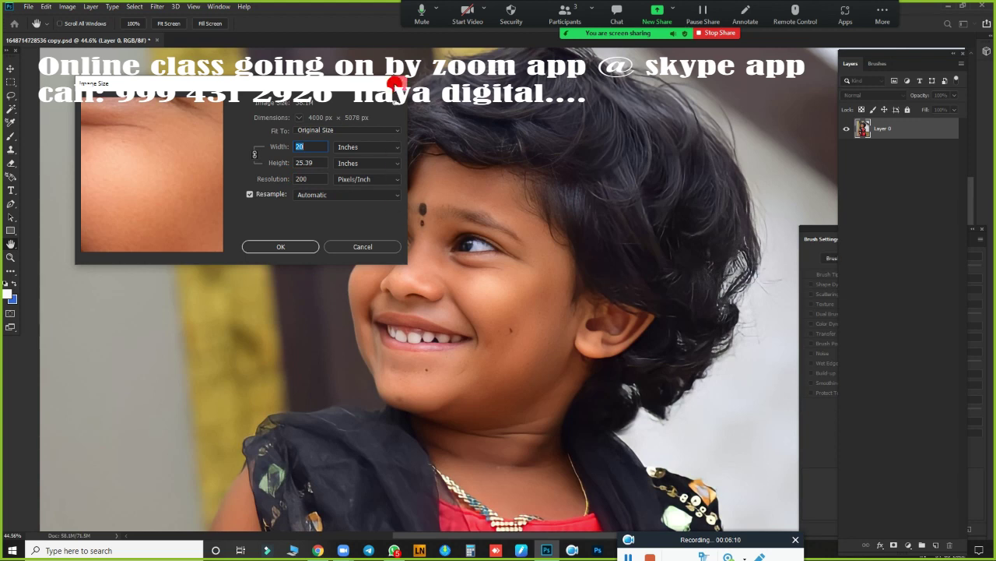
# Step: Dismiss the Image Size dialog unchanged and fit the whole photo in view
pyautogui.click(399, 83)
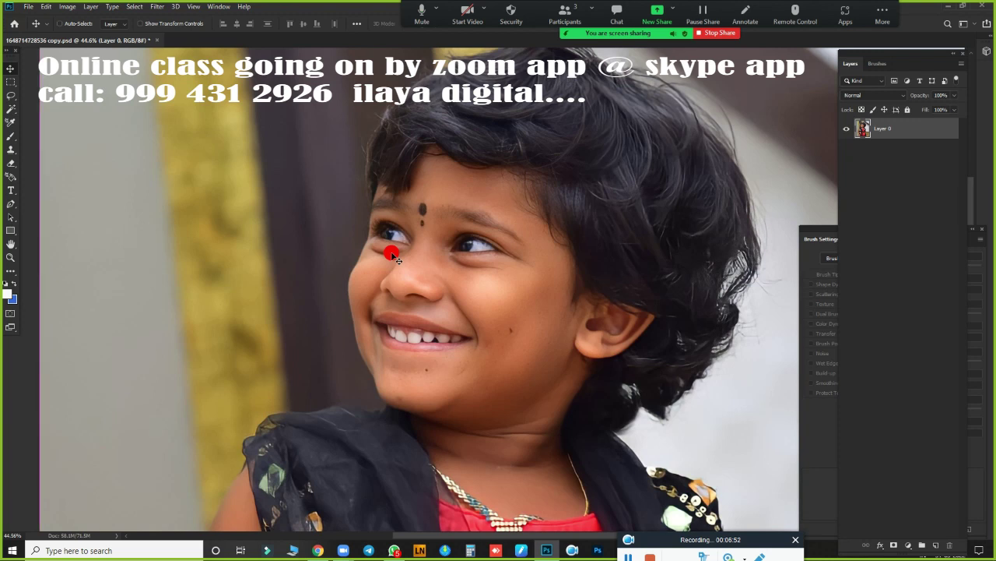
pyautogui.hotkey('ctrl', '0')
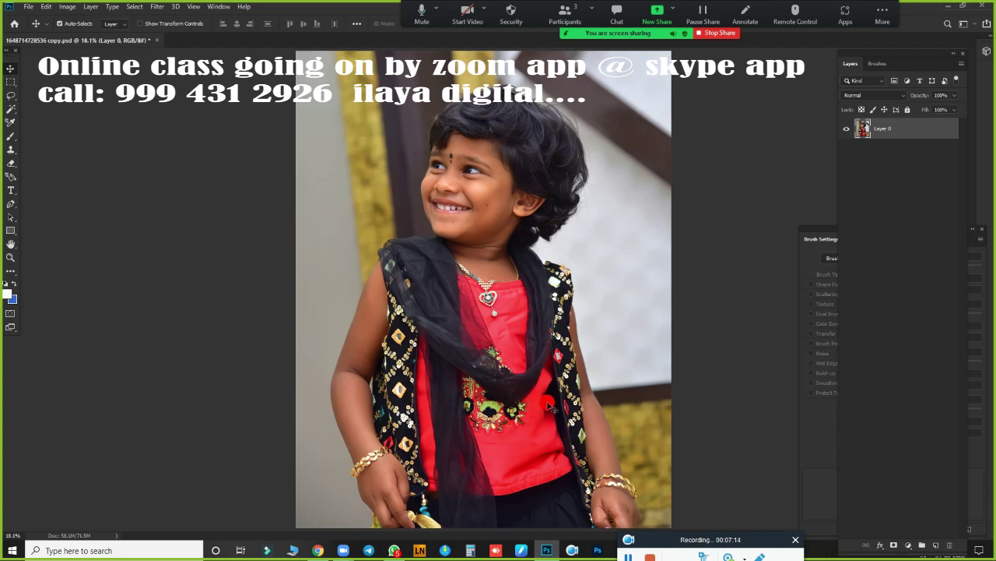
# Step: Zoom in on the girl's arm and select the Pen tool for path drawing
pyautogui.scroll(2, 558, 348)
pyautogui.scroll(2, 530, 296)
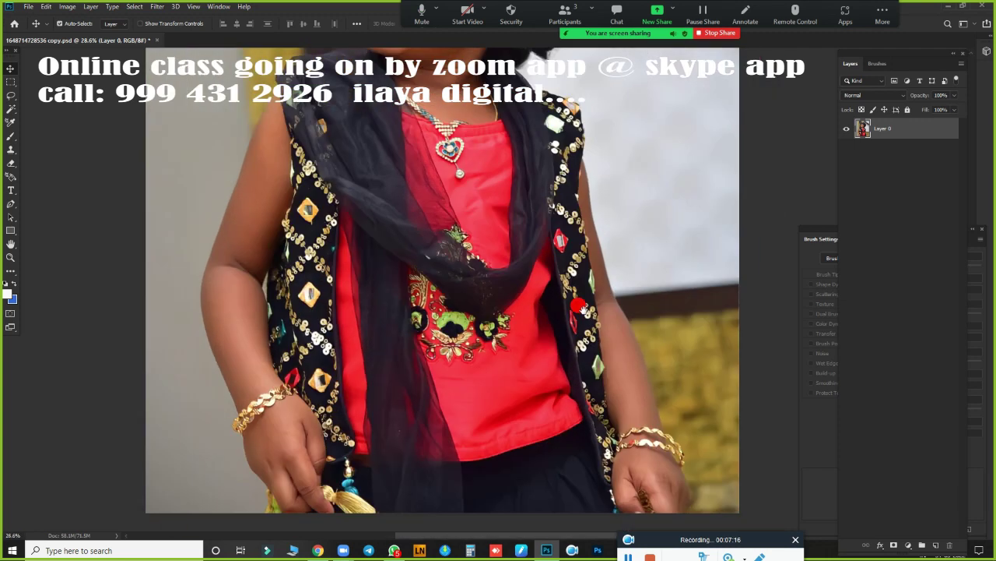
pyautogui.scroll(1, 498, 226)
pyautogui.scroll(1, 560, 312)
pyautogui.scroll(2, 578, 318)
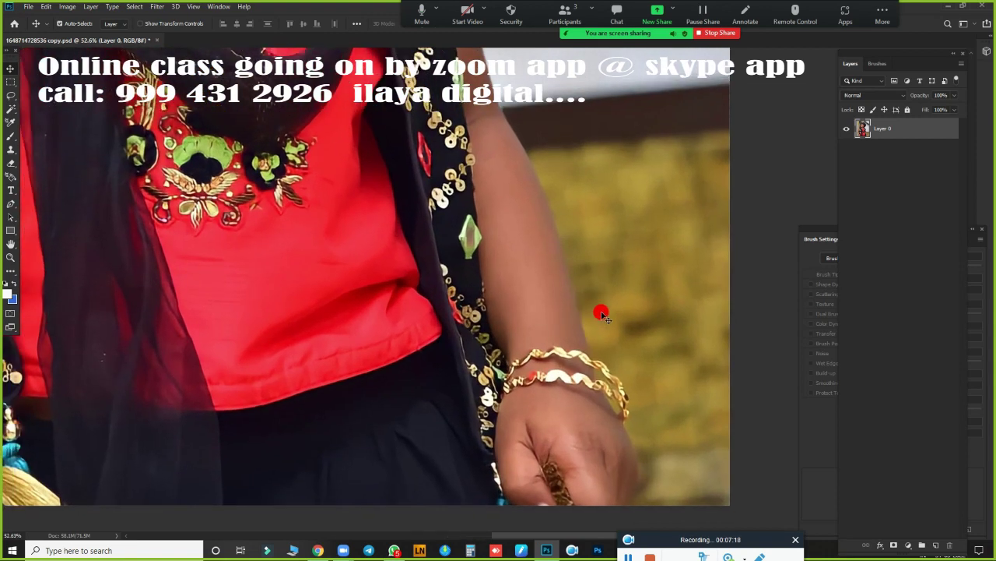
pyautogui.press('p')
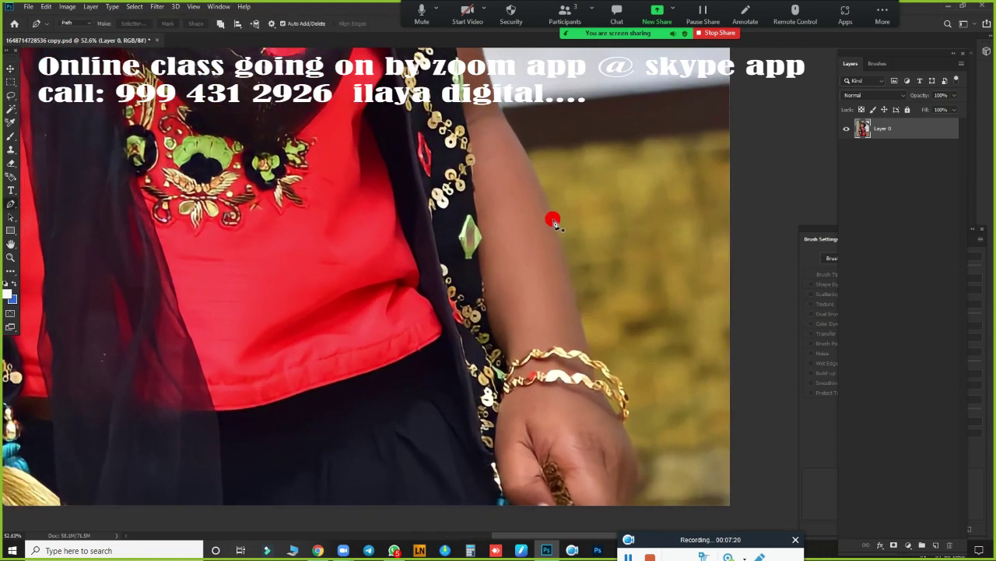
# Step: Start the outline path on the girl's arm with curved anchors along the bracelet edge
pyautogui.click(553, 221)
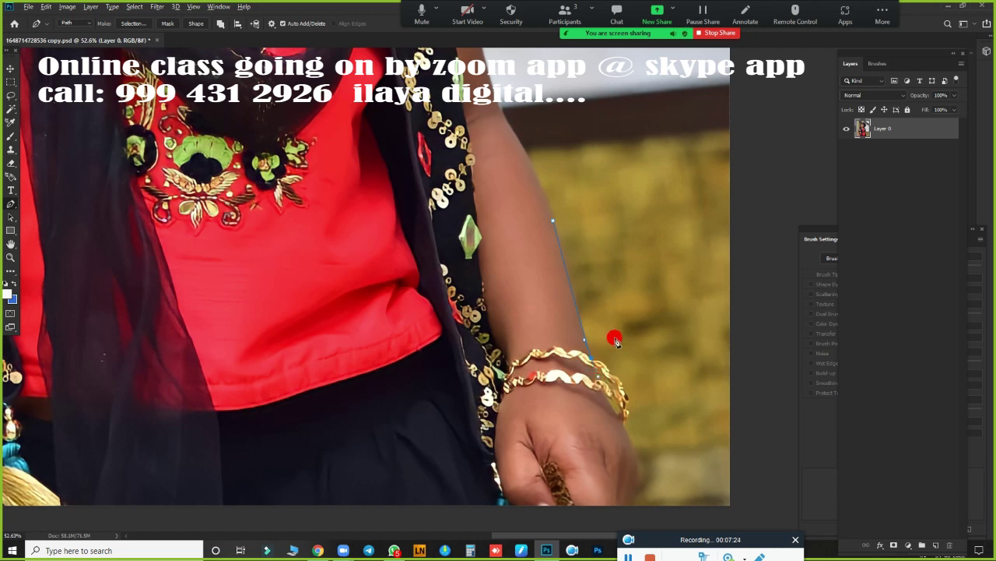
pyautogui.scroll(4, 615, 381)
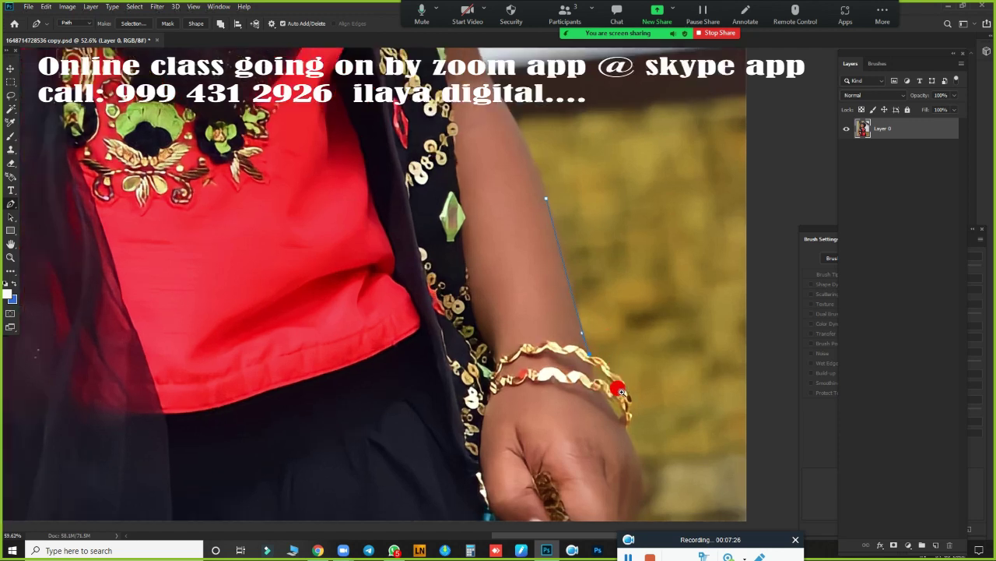
pyautogui.moveTo(661, 389); pyautogui.dragTo(601, 316)
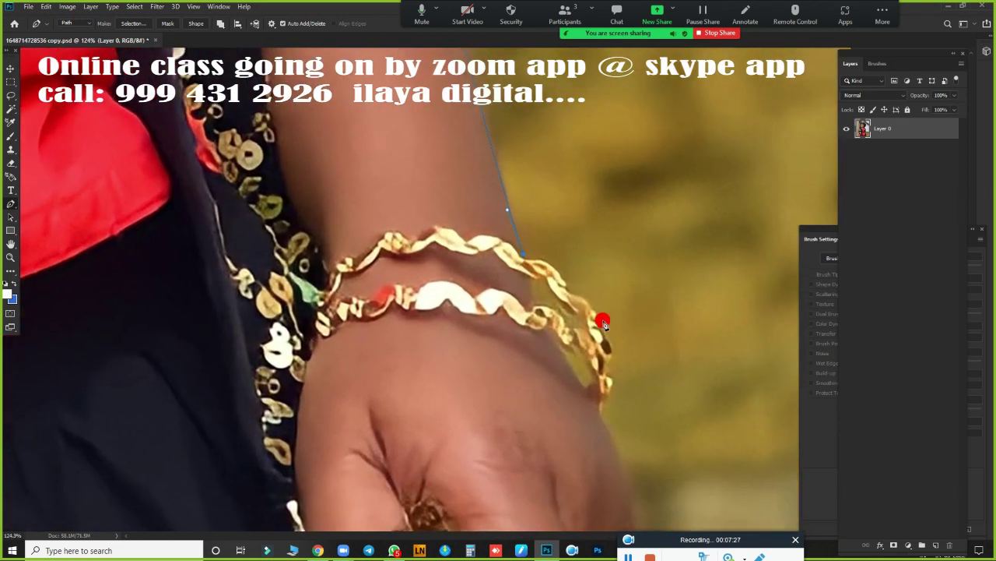
pyautogui.click(523, 255)
pyautogui.moveTo(565, 286); pyautogui.dragTo(568, 317)
pyautogui.click(567, 288)
pyautogui.moveTo(595, 301); pyautogui.dragTo(599, 326)
pyautogui.moveTo(598, 329); pyautogui.dragTo(612, 366)
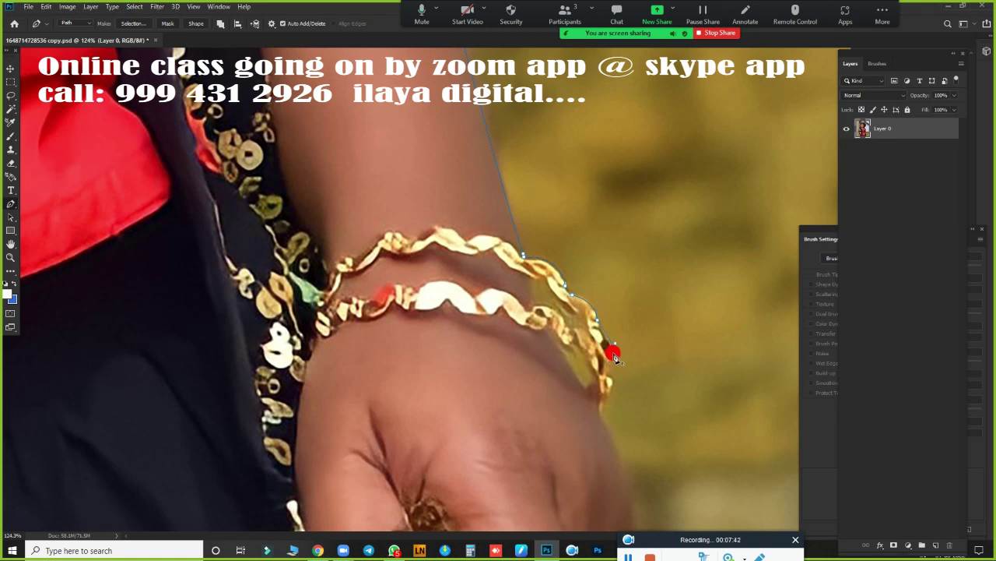
pyautogui.moveTo(613, 365); pyautogui.dragTo(601, 419)
# Step: Continue the path down and around the bottom and side of the hand
pyautogui.scroll(-2, 660, 450)
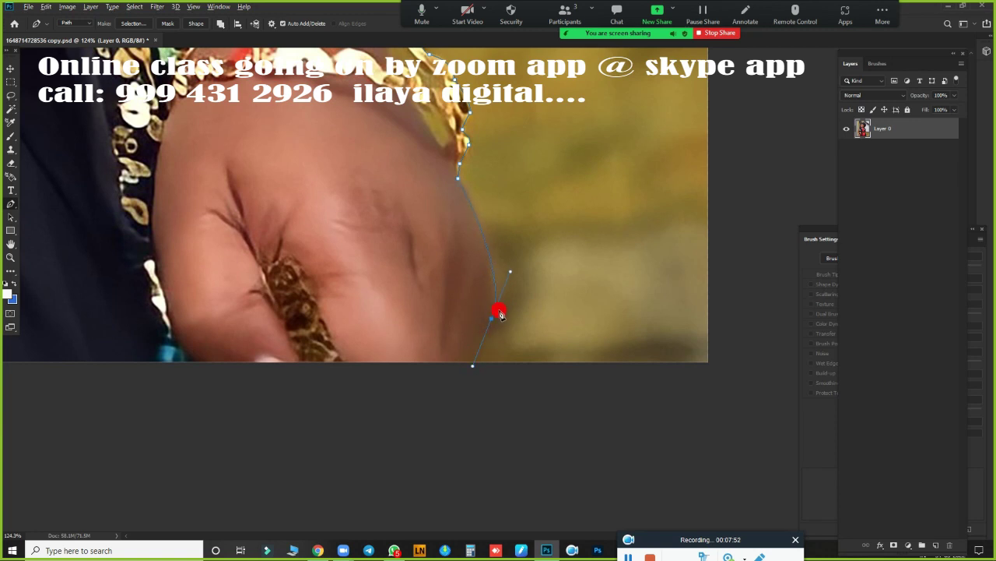
pyautogui.moveTo(466, 362); pyautogui.dragTo(467, 389)
pyautogui.scroll(-2, 405, 435)
pyautogui.scroll(-2, 382, 440)
pyautogui.scroll(2, 714, 340)
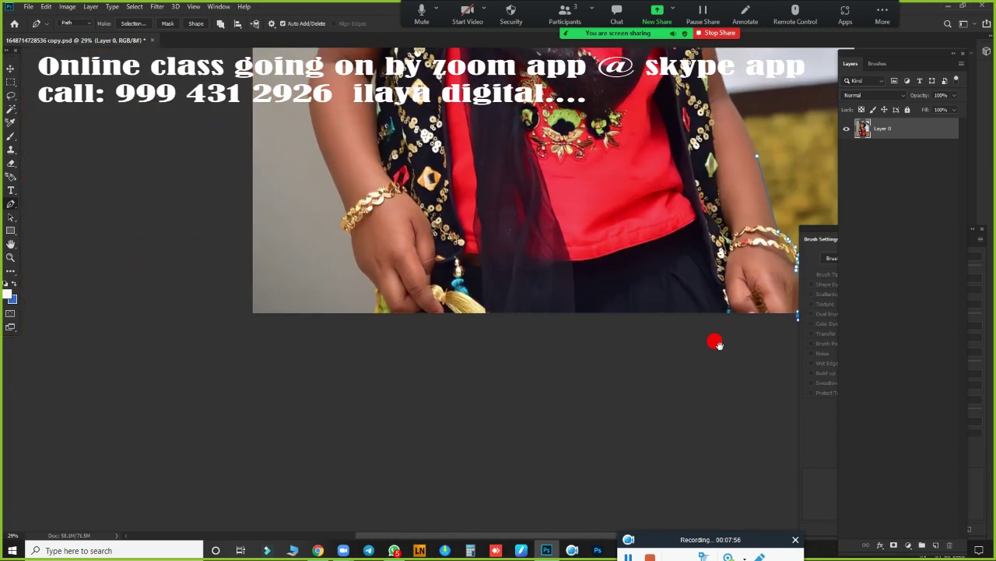
pyautogui.scroll(1, 518, 391)
pyautogui.moveTo(518, 391); pyautogui.dragTo(382, 343)
pyautogui.scroll(2, 594, 394)
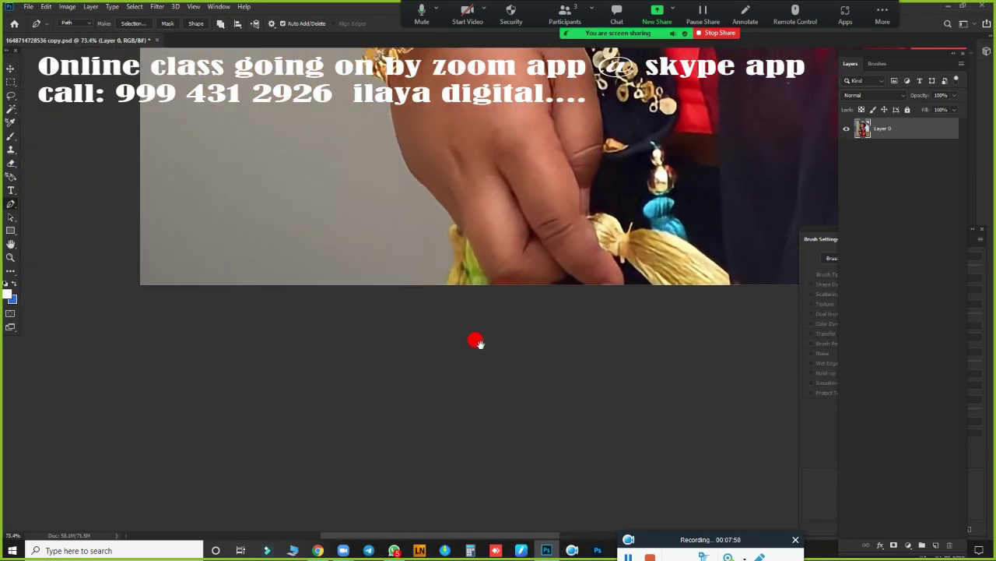
pyautogui.scroll(1, 418, 397)
pyautogui.scroll(1, 436, 387)
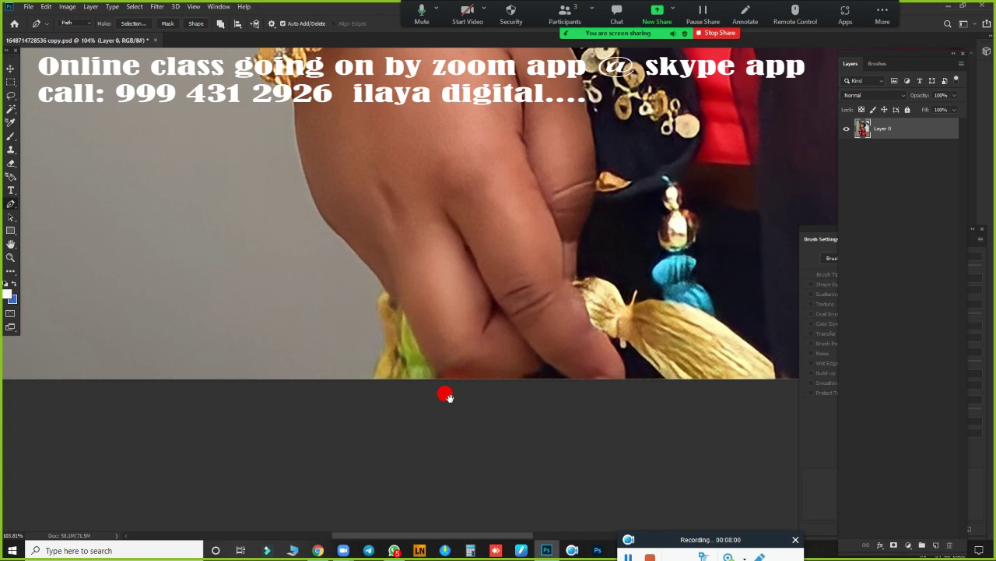
pyautogui.click(370, 391)
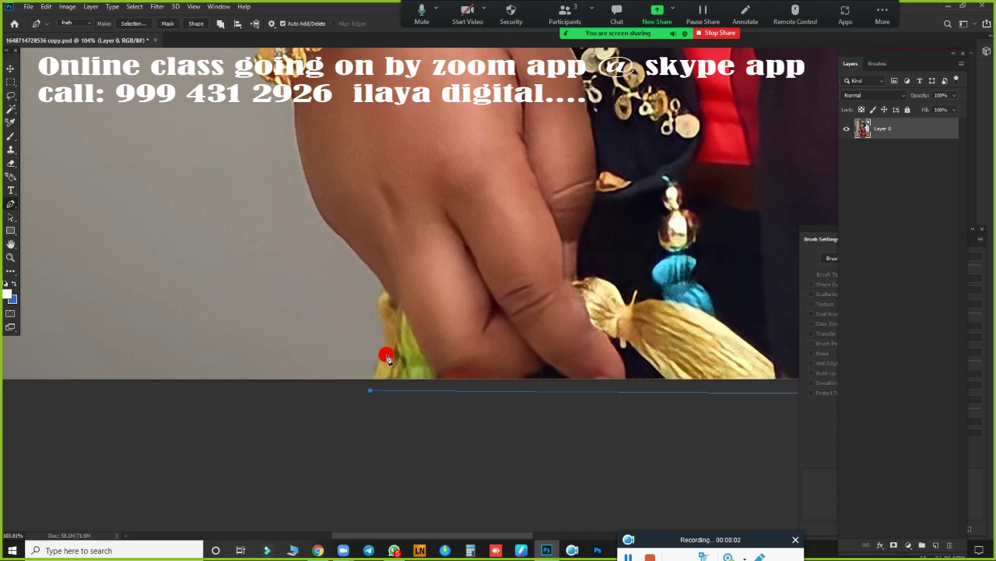
pyautogui.moveTo(387, 357); pyautogui.dragTo(388, 339)
pyautogui.moveTo(381, 295); pyautogui.dragTo(386, 285)
# Step: Add smooth anchors up the hand's outer edge, undoing a misplaced point near the bracelet
pyautogui.scroll(5, 387, 296)
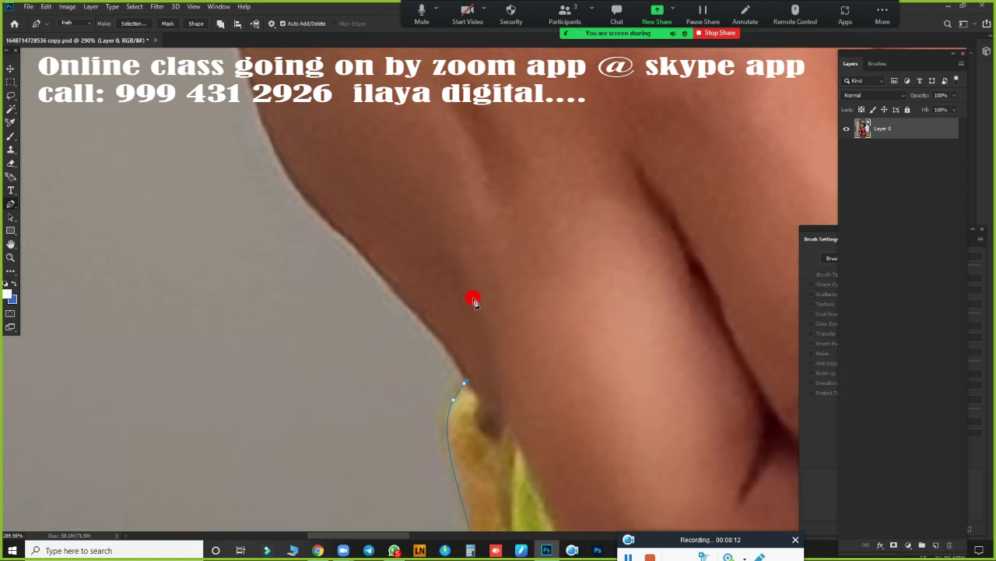
pyautogui.scroll(-3, 471, 296)
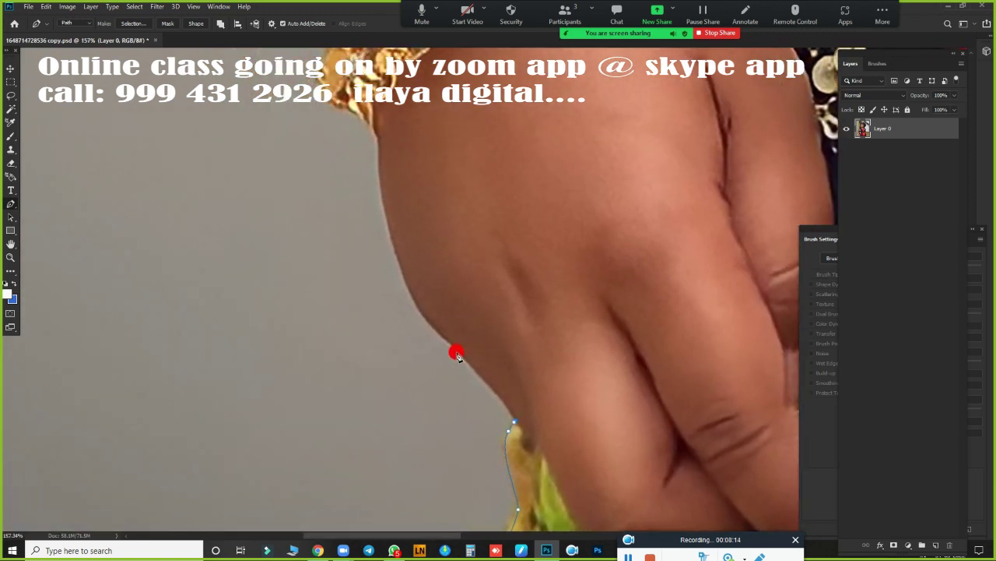
pyautogui.moveTo(458, 355); pyautogui.dragTo(434, 336)
pyautogui.keyDown('alt'); pyautogui.click(456, 351); pyautogui.keyUp('alt')
pyautogui.scroll(3, 563, 282)
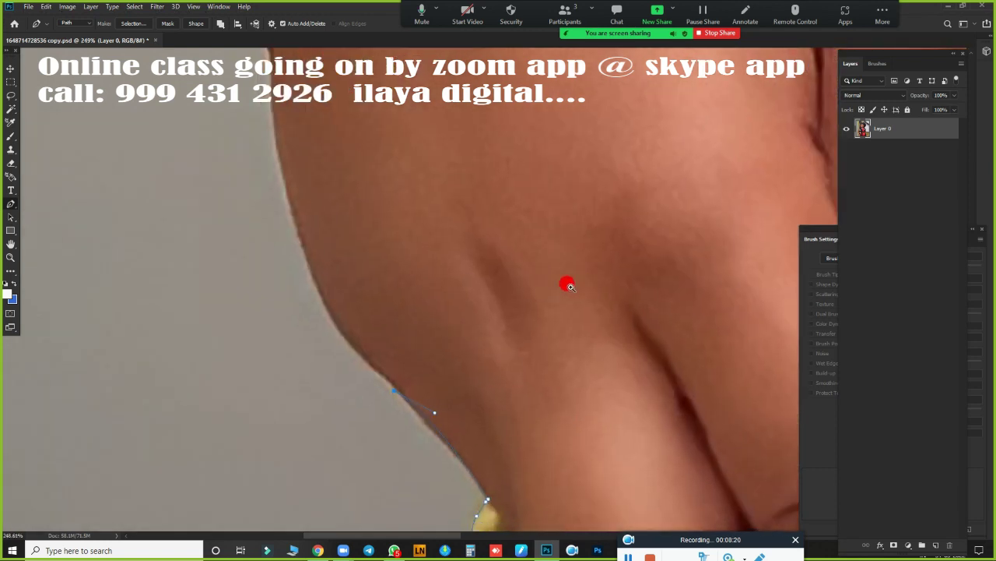
pyautogui.moveTo(297, 233); pyautogui.dragTo(277, 142)
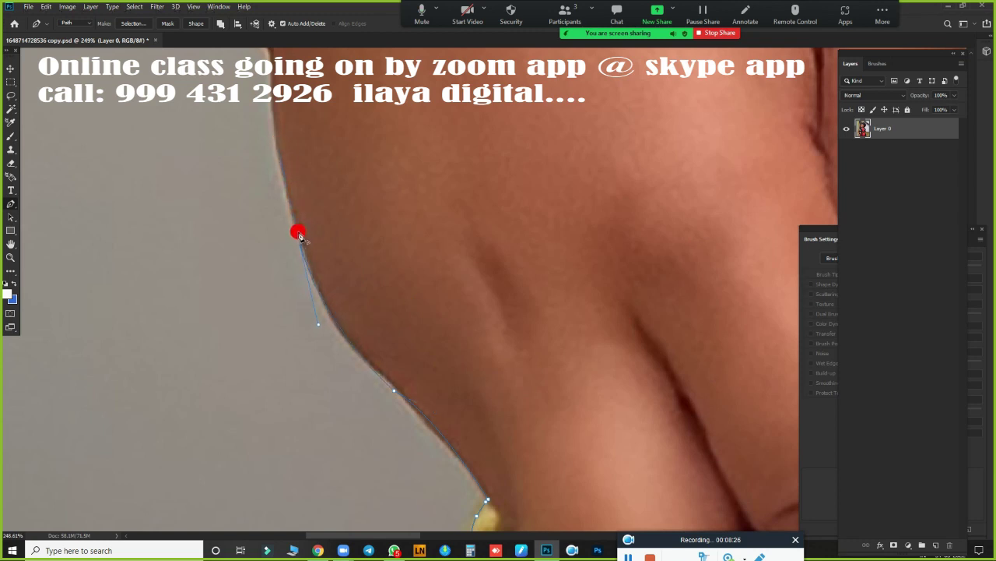
pyautogui.scroll(1, 319, 211)
pyautogui.scroll(4, 333, 296)
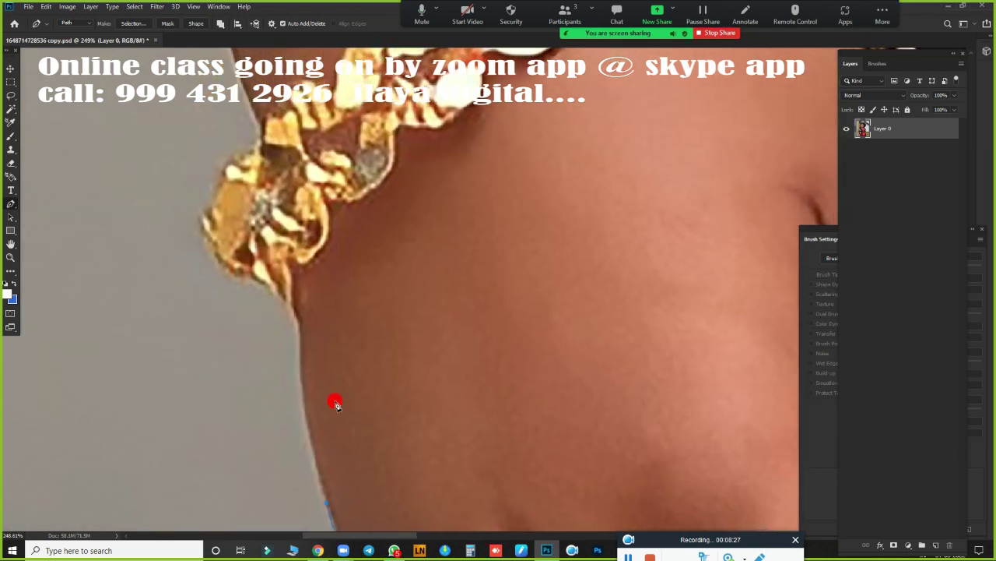
pyautogui.click(300, 342)
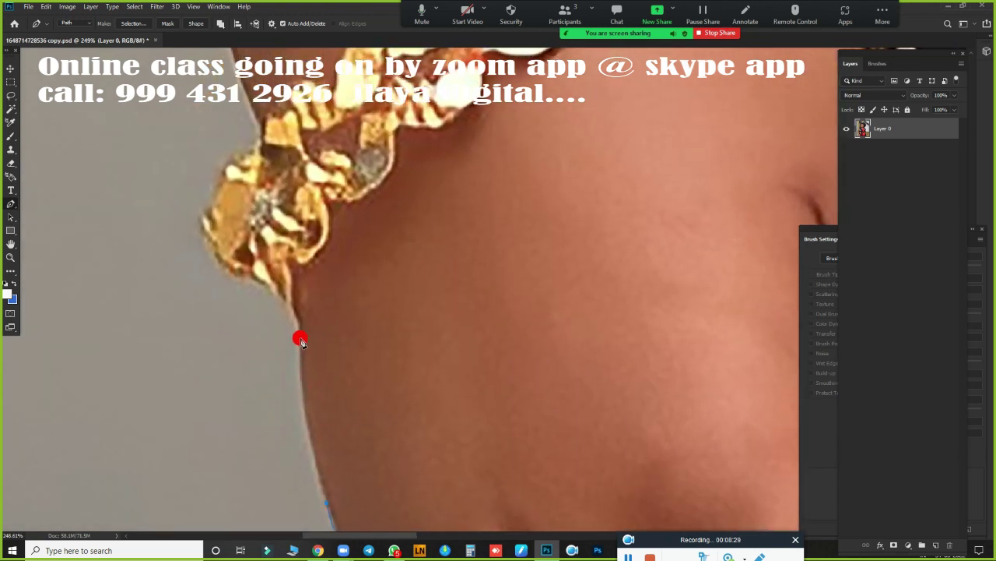
pyautogui.click(301, 272)
pyautogui.hotkey('ctrl', 'z')
# Step: Curve the path around the bracelet's outer edge
pyautogui.moveTo(329, 296); pyautogui.dragTo(421, 351)
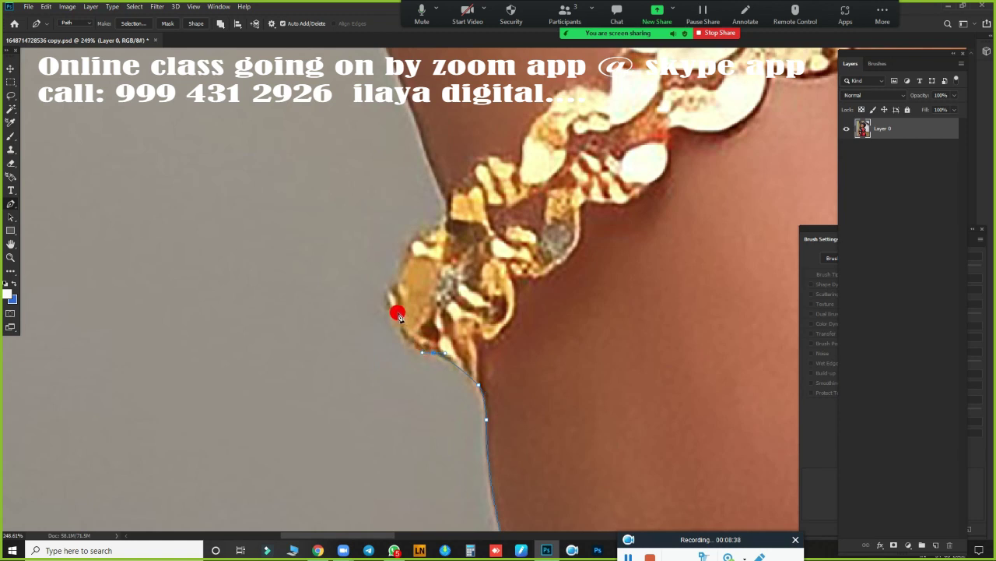
pyautogui.moveTo(388, 302); pyautogui.dragTo(390, 278)
pyautogui.moveTo(425, 234); pyautogui.dragTo(453, 207)
pyautogui.moveTo(537, 238); pyautogui.dragTo(485, 378)
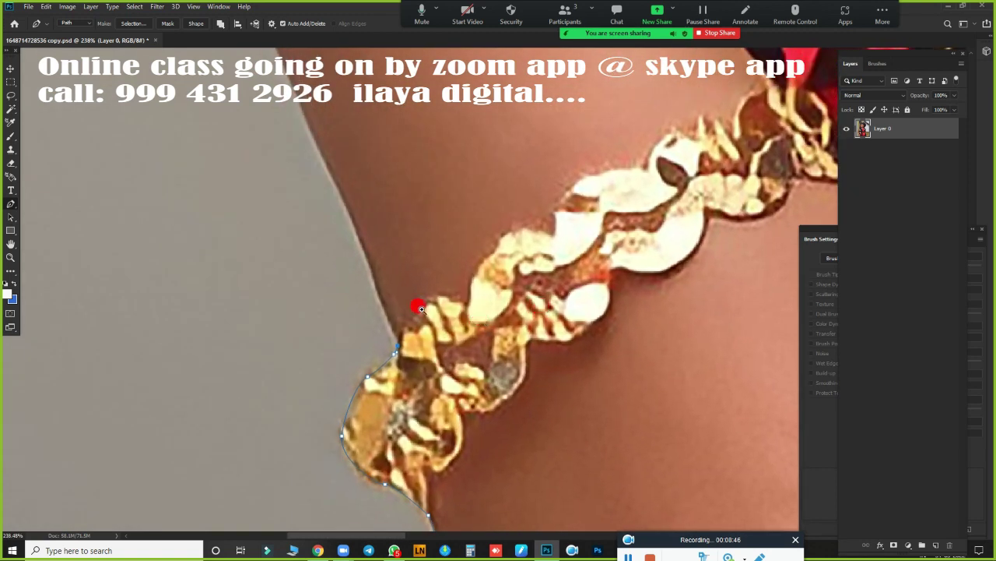
pyautogui.scroll(3, 440, 300)
pyautogui.moveTo(375, 338); pyautogui.dragTo(369, 323)
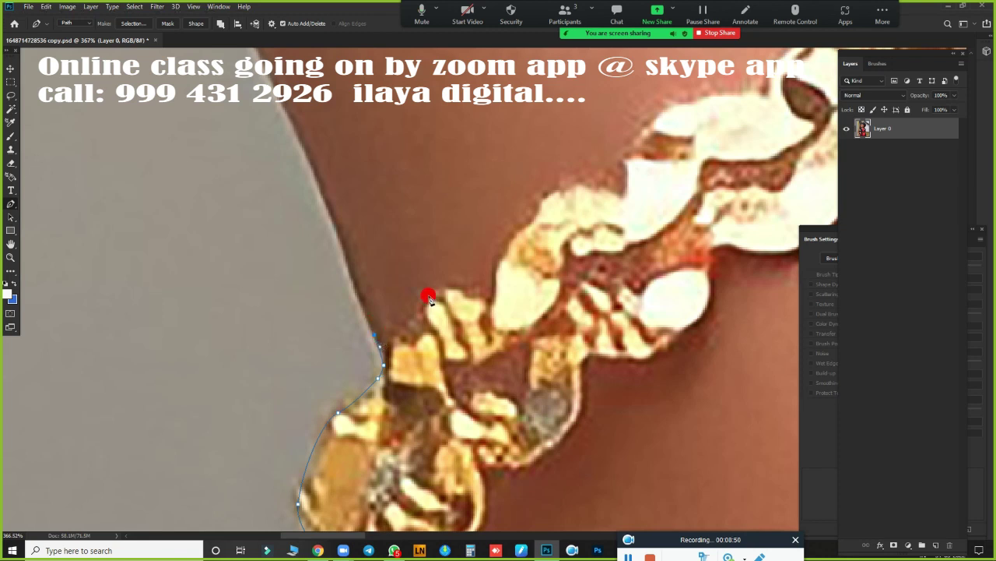
pyautogui.scroll(-5, 427, 291)
pyautogui.scroll(-5, 461, 262)
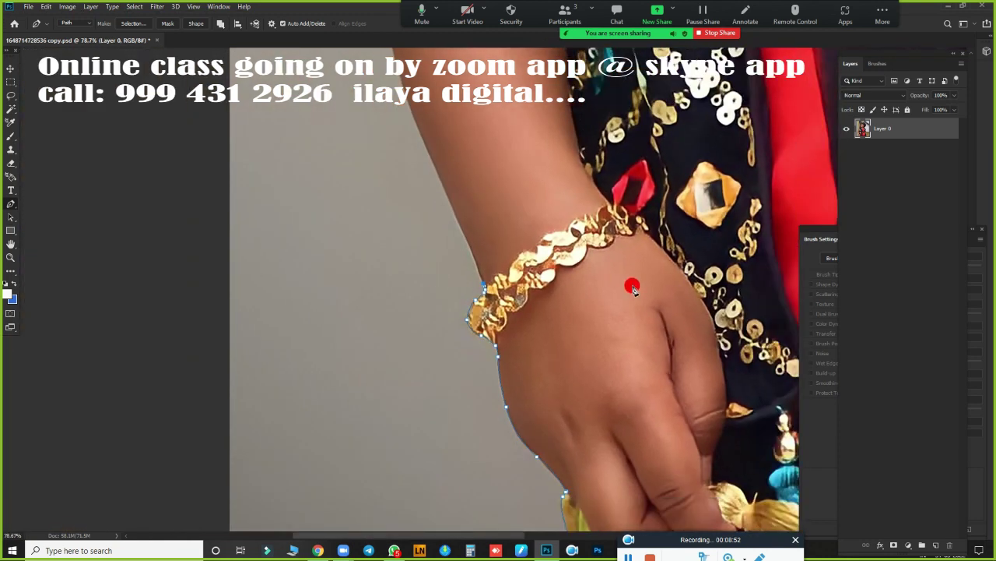
# Step: Rotate the canvas view about 20 degrees to align the upper arm
pyautogui.press('r')
pyautogui.moveTo(616, 141); pyautogui.dragTo(673, 198)
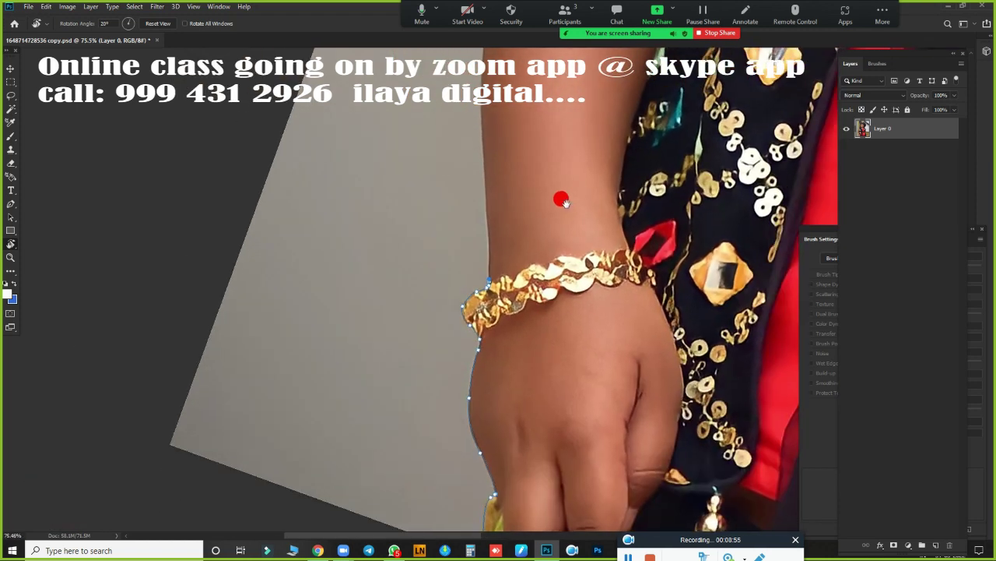
pyautogui.moveTo(560, 195); pyautogui.dragTo(495, 317)
pyautogui.scroll(2, 467, 331)
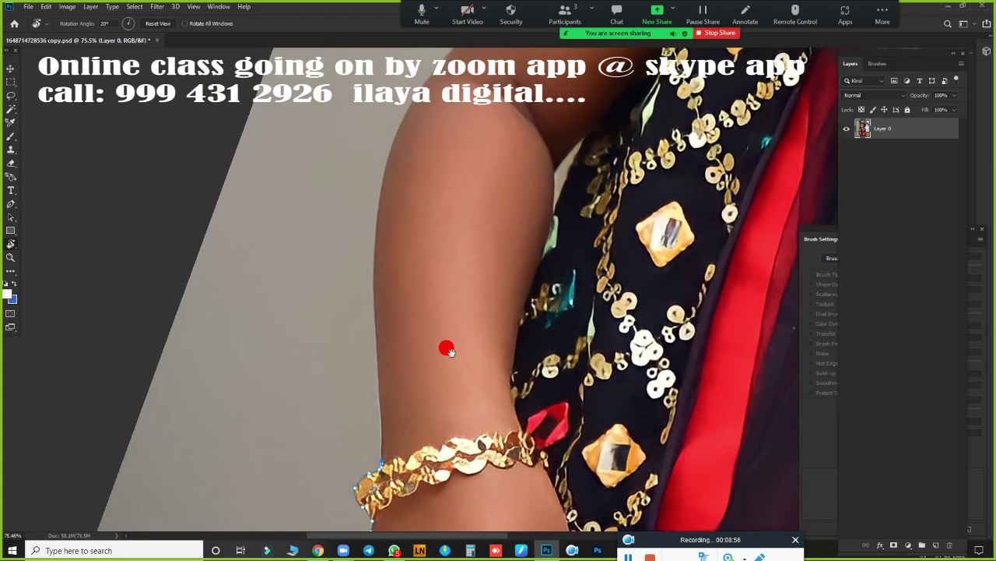
pyautogui.scroll(2, 421, 335)
pyautogui.scroll(2, 416, 341)
pyautogui.moveTo(412, 344); pyautogui.dragTo(371, 262)
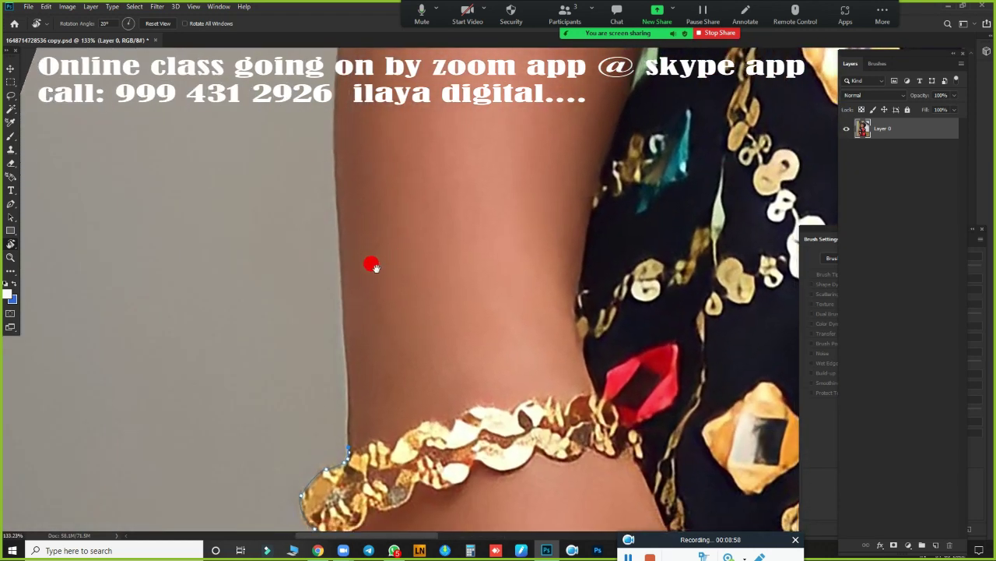
# Step: Trace the outline up the arm's edge to the shoulder with curved anchors
pyautogui.press('p')
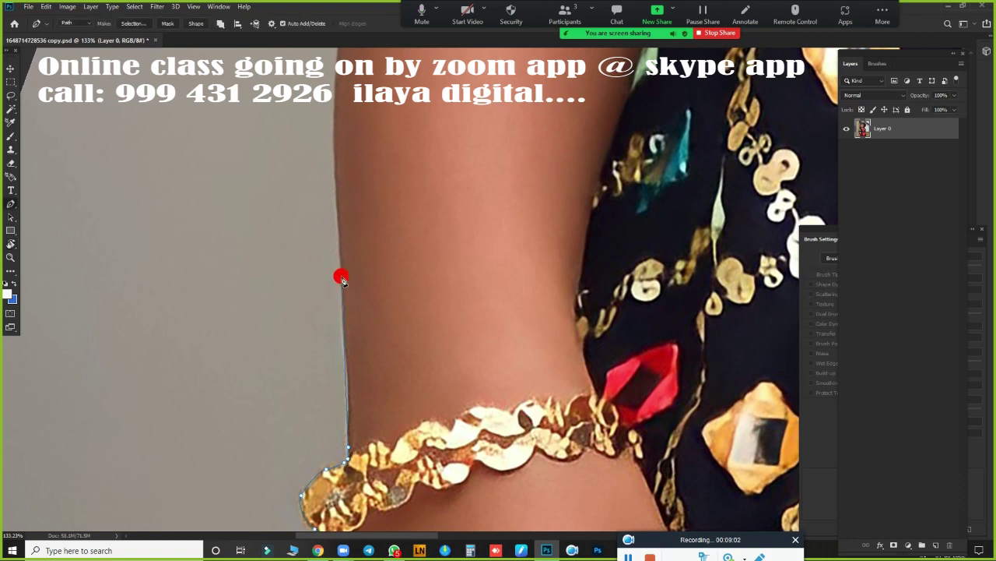
pyautogui.moveTo(400, 163); pyautogui.dragTo(467, 412)
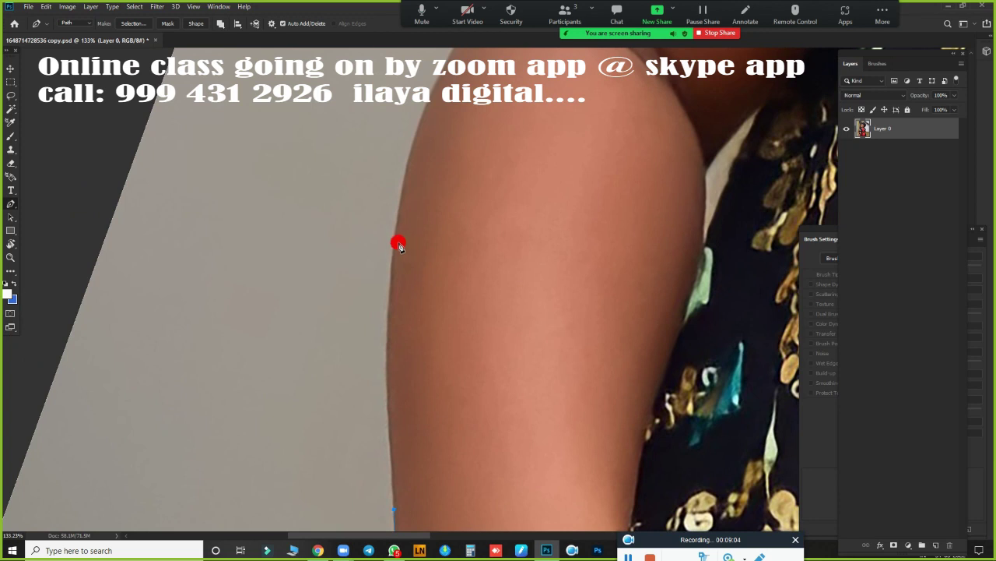
pyautogui.moveTo(395, 239); pyautogui.dragTo(410, 159)
pyautogui.moveTo(448, 74); pyautogui.dragTo(369, 268)
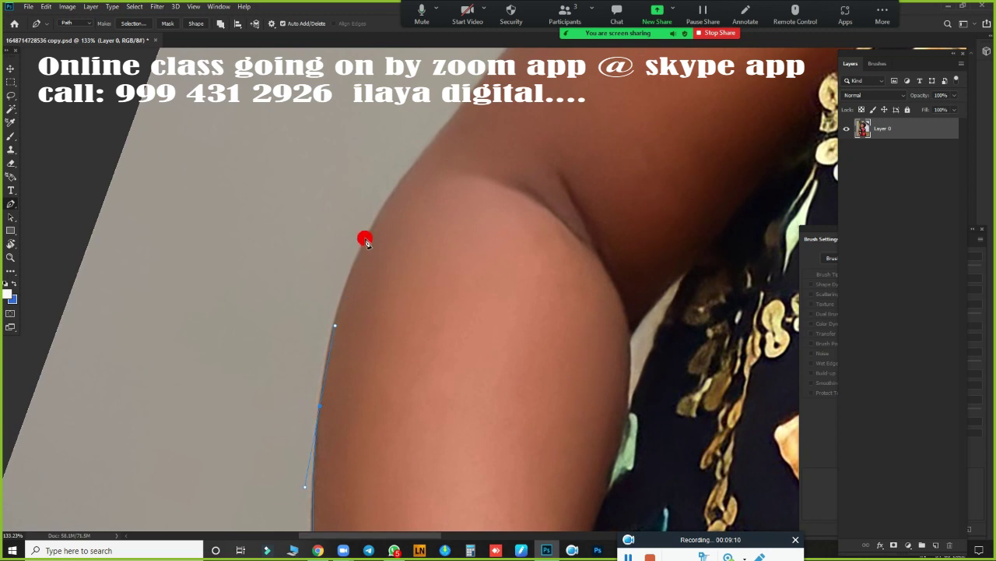
pyautogui.moveTo(365, 239); pyautogui.dragTo(387, 198)
pyautogui.moveTo(507, 107); pyautogui.dragTo(405, 338)
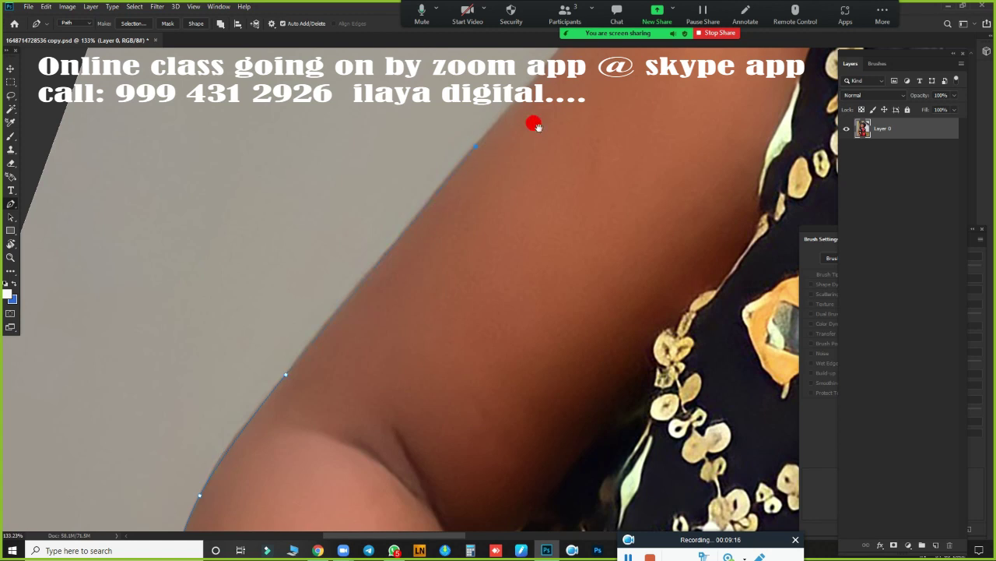
pyautogui.moveTo(534, 122); pyautogui.dragTo(392, 411)
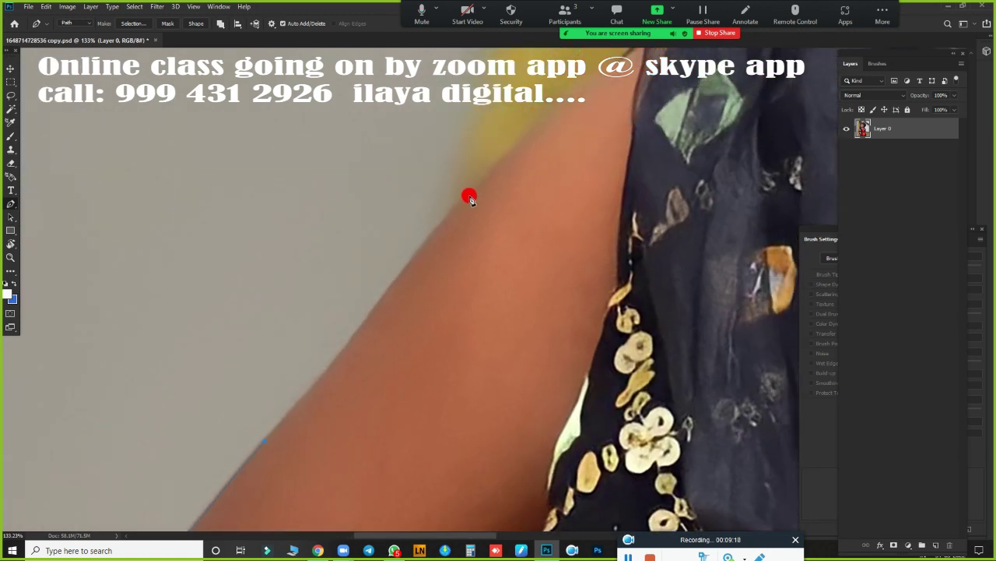
pyautogui.moveTo(543, 220)
pyautogui.mouseDown()
pyautogui.moveTo(509, 225)
pyautogui.moveTo(428, 323)
pyautogui.moveTo(484, 314)
pyautogui.mouseUp()
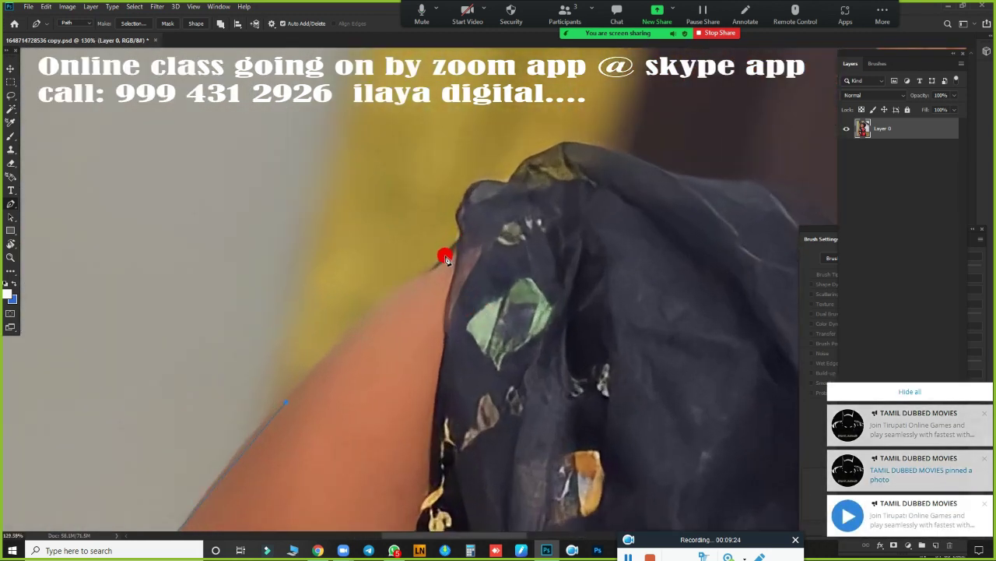
pyautogui.moveTo(429, 269)
pyautogui.mouseDown()
pyautogui.moveTo(487, 242)
pyautogui.moveTo(456, 246)
pyautogui.mouseUp()
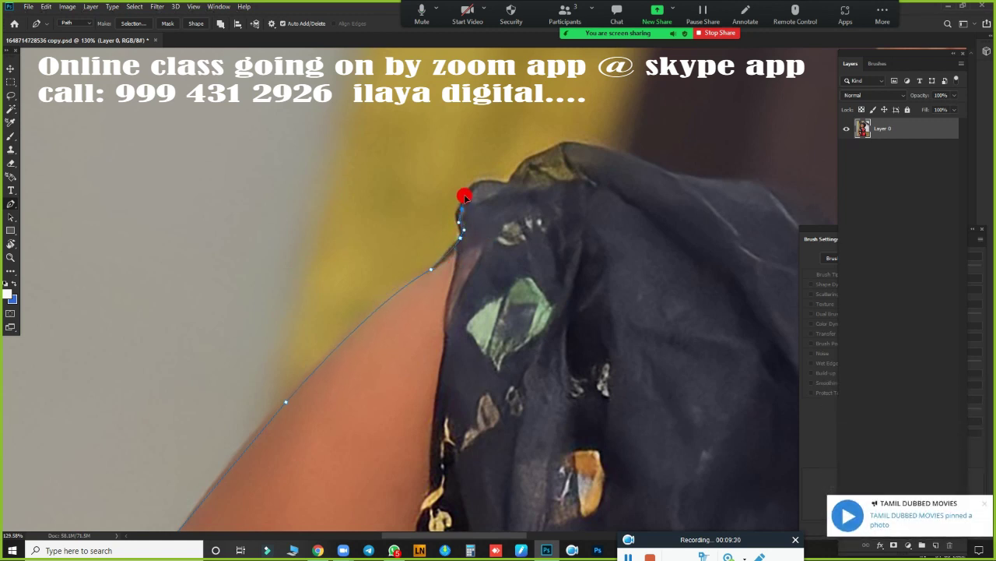
# Step: Extend the path from the shoulder across the top of the black scarf toward the neck
pyautogui.moveTo(463, 196); pyautogui.dragTo(470, 172)
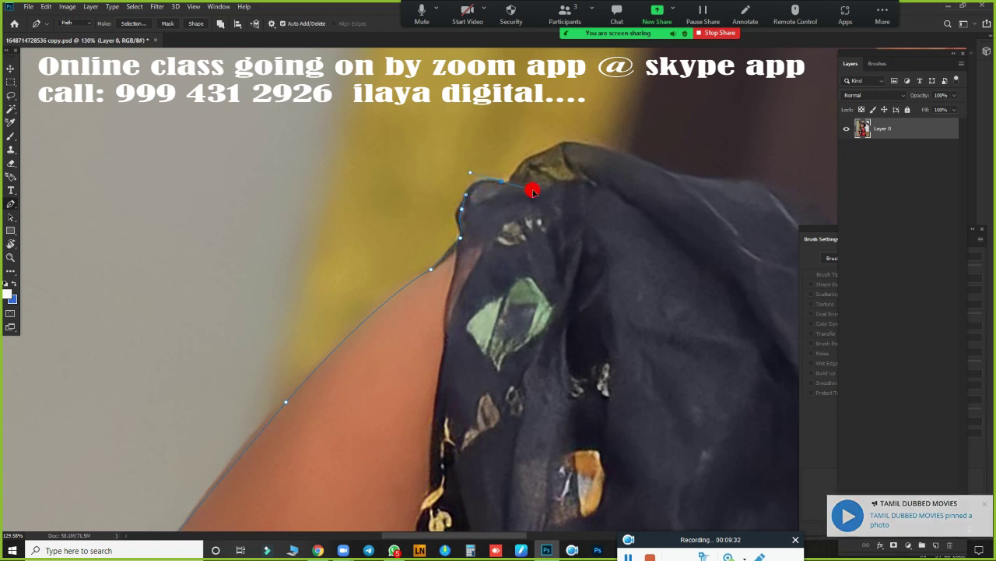
pyautogui.moveTo(561, 211); pyautogui.dragTo(398, 323)
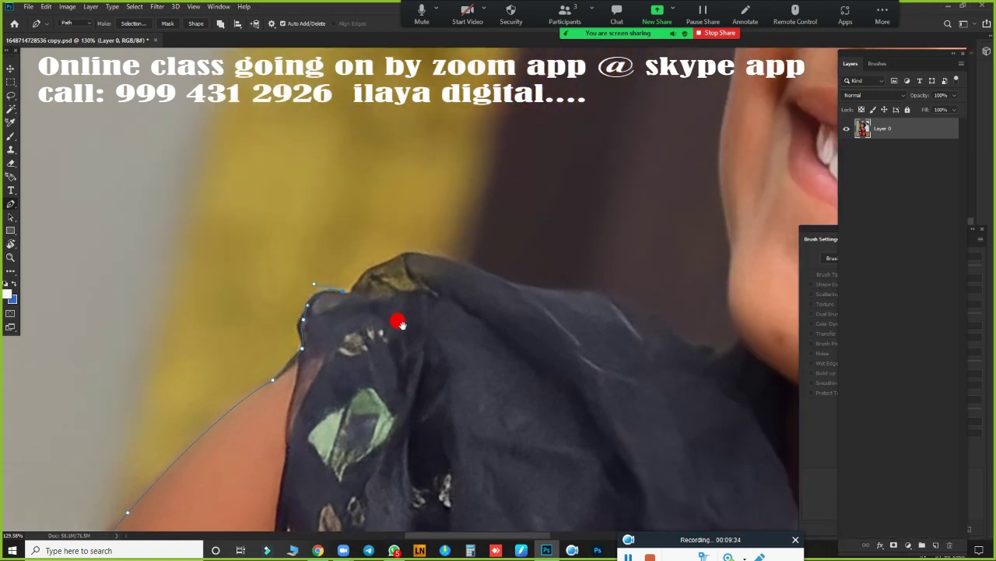
pyautogui.scroll(2, 402, 301)
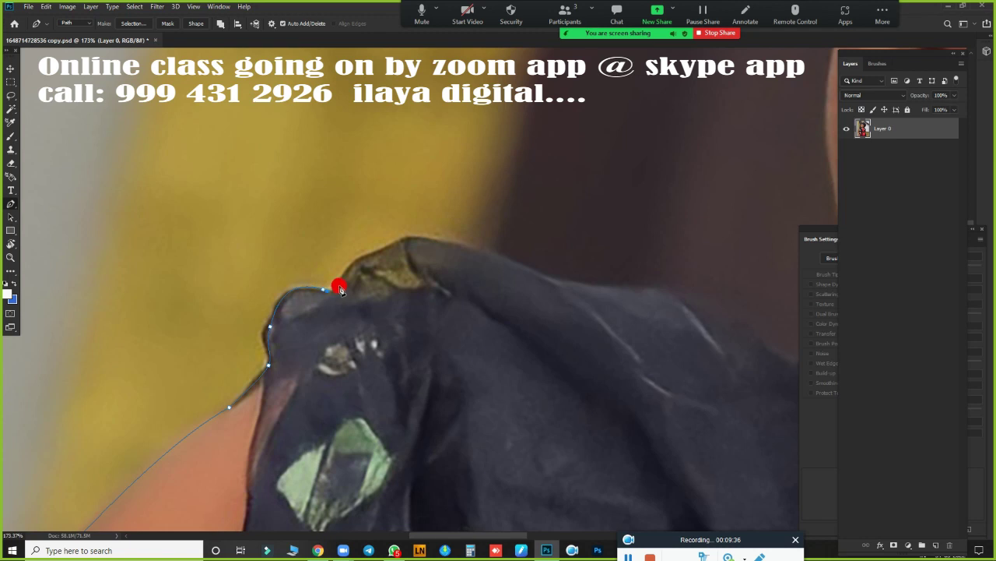
pyautogui.click(348, 266)
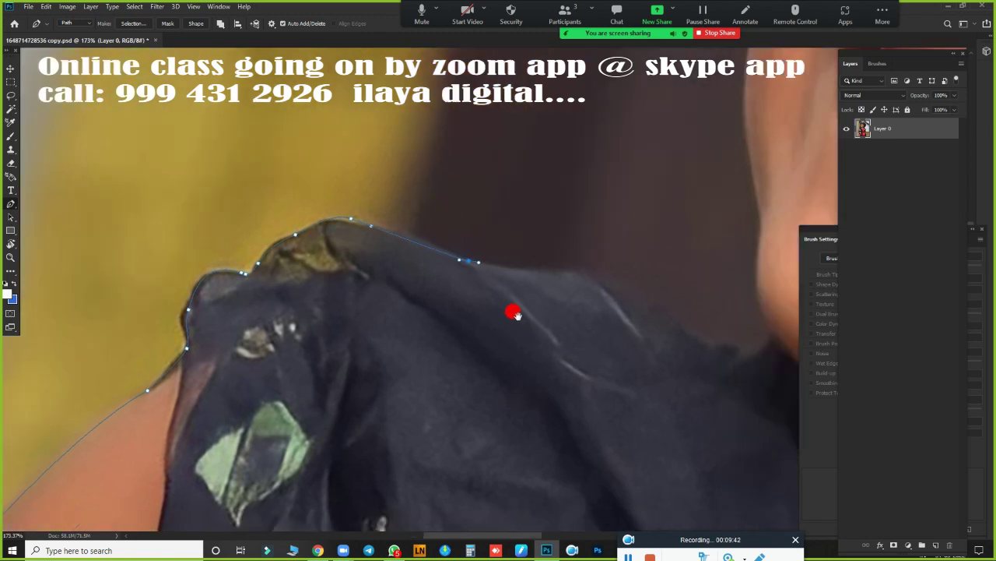
pyautogui.moveTo(560, 279); pyautogui.dragTo(345, 218)
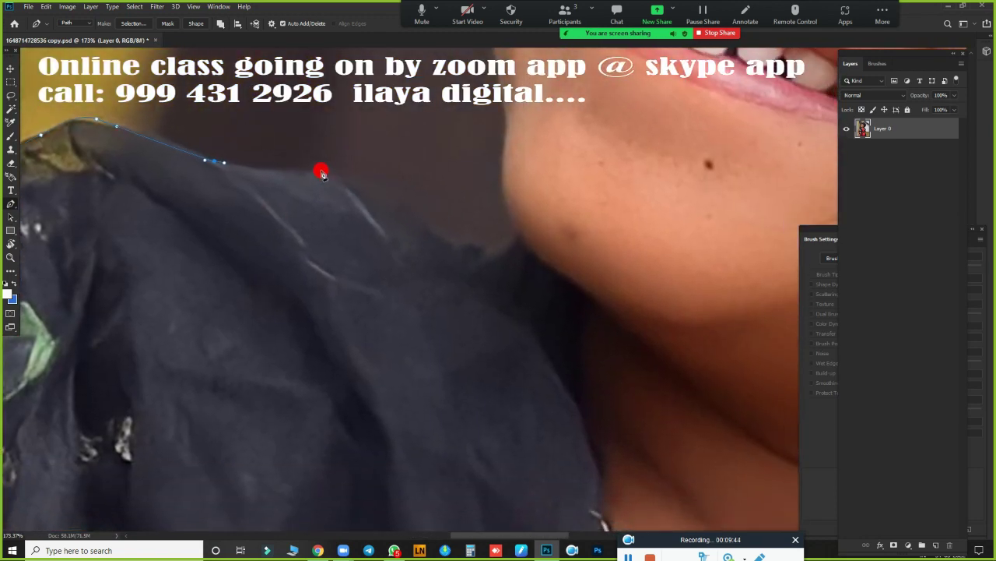
pyautogui.moveTo(320, 169); pyautogui.dragTo(364, 168)
pyautogui.moveTo(424, 221); pyautogui.dragTo(438, 232)
pyautogui.moveTo(495, 242); pyautogui.dragTo(519, 237)
# Step: Deselect and reselect the path to check it, then make the chin anchor a sharp corner
pyautogui.scroll(-5, 527, 247)
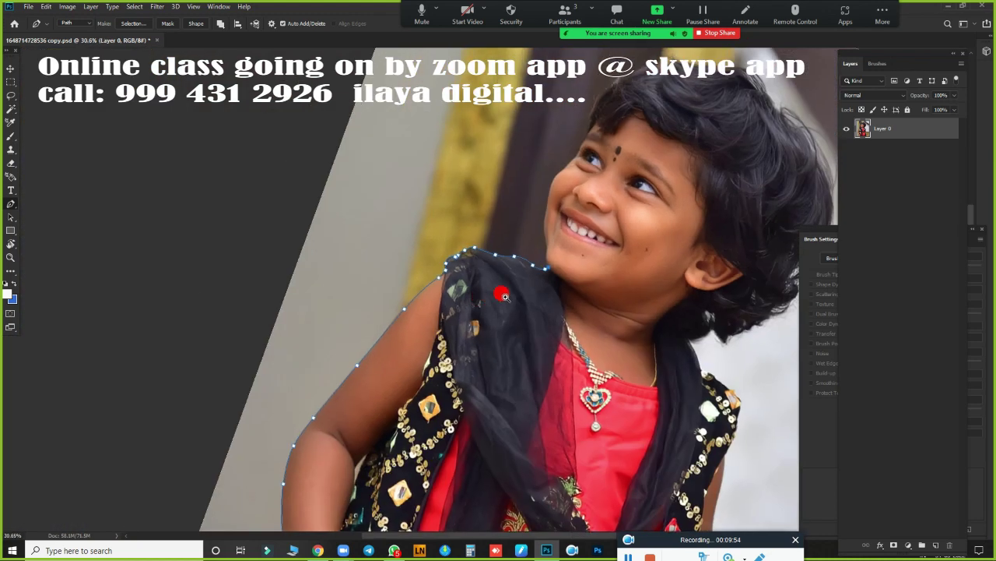
pyautogui.press('Escape')
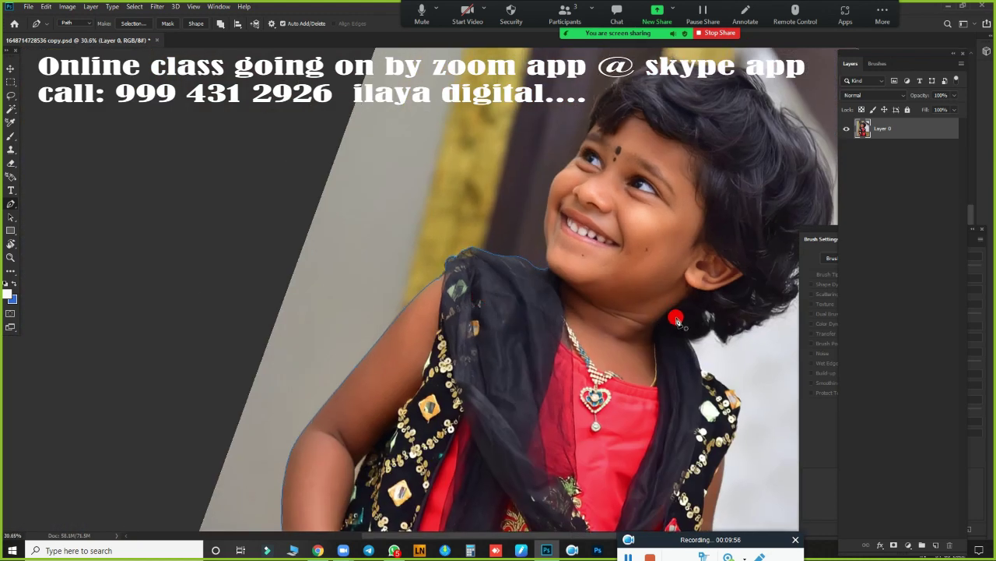
pyautogui.click(593, 298)
pyautogui.scroll(3, 585, 285)
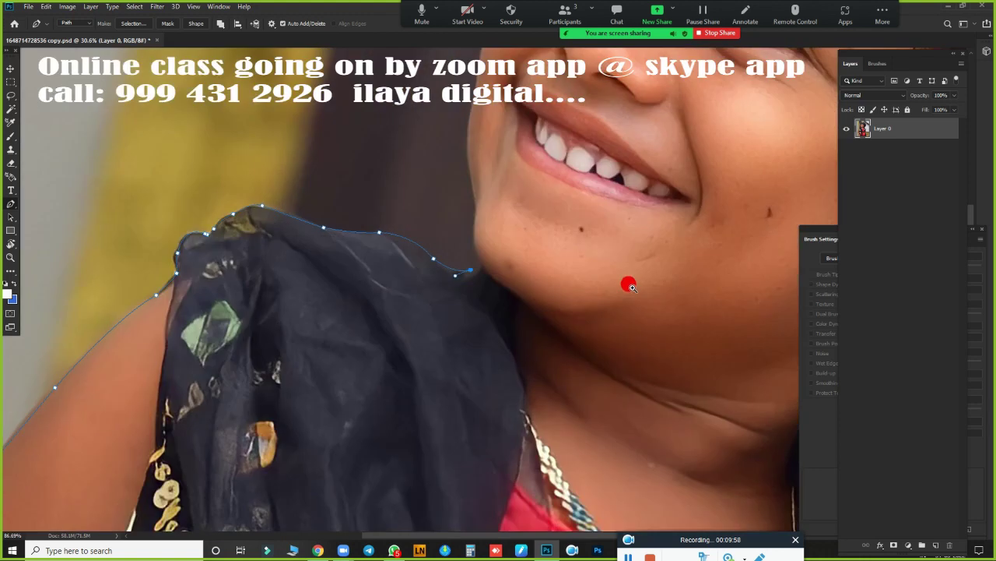
pyautogui.scroll(2, 628, 283)
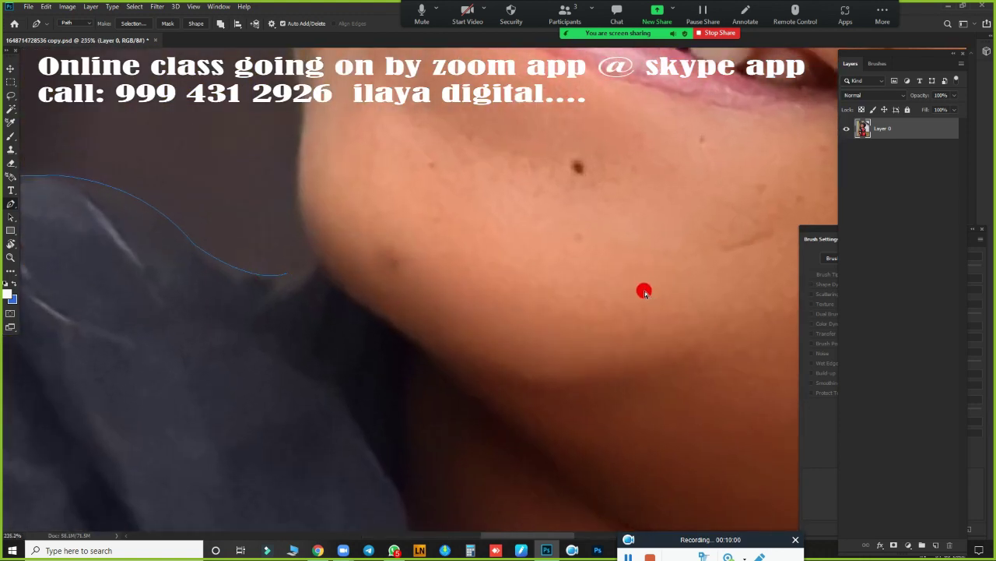
pyautogui.press('Escape')
pyautogui.hotkey('ctrl', 'z')
pyautogui.keyDown('alt'); pyautogui.click(288, 274); pyautogui.keyUp('alt')
# Step: Trace the pen path from where the scarf meets the chin up along the chin and cheek
pyautogui.scroll(-4, 325, 255)
pyautogui.scroll(-3, 307, 260)
pyautogui.scroll(-3, 280, 262)
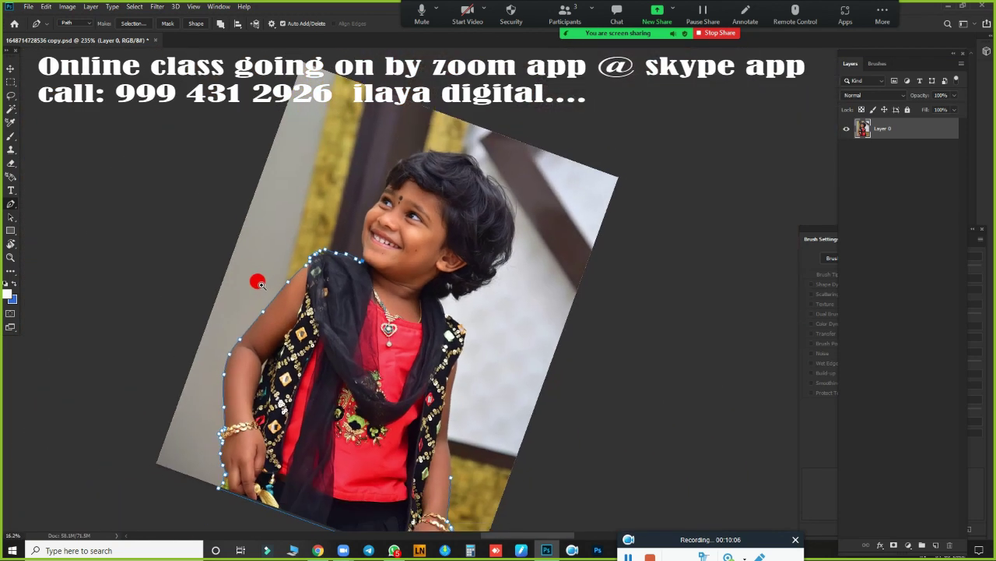
pyautogui.scroll(-3, 305, 268)
pyautogui.scroll(2, 312, 271)
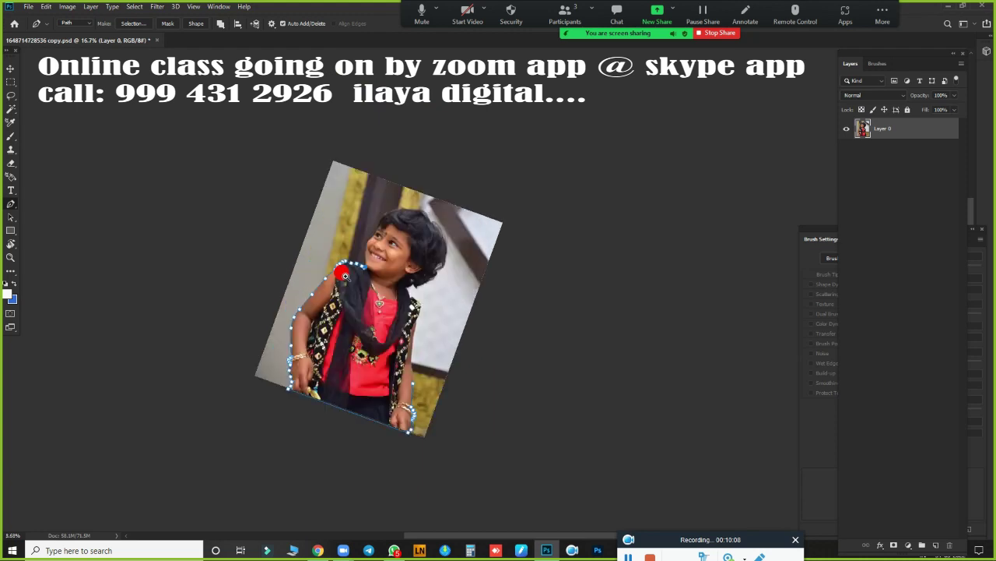
pyautogui.scroll(4, 374, 288)
pyautogui.scroll(2, 399, 233)
pyautogui.scroll(1, 420, 312)
pyautogui.scroll(2, 467, 331)
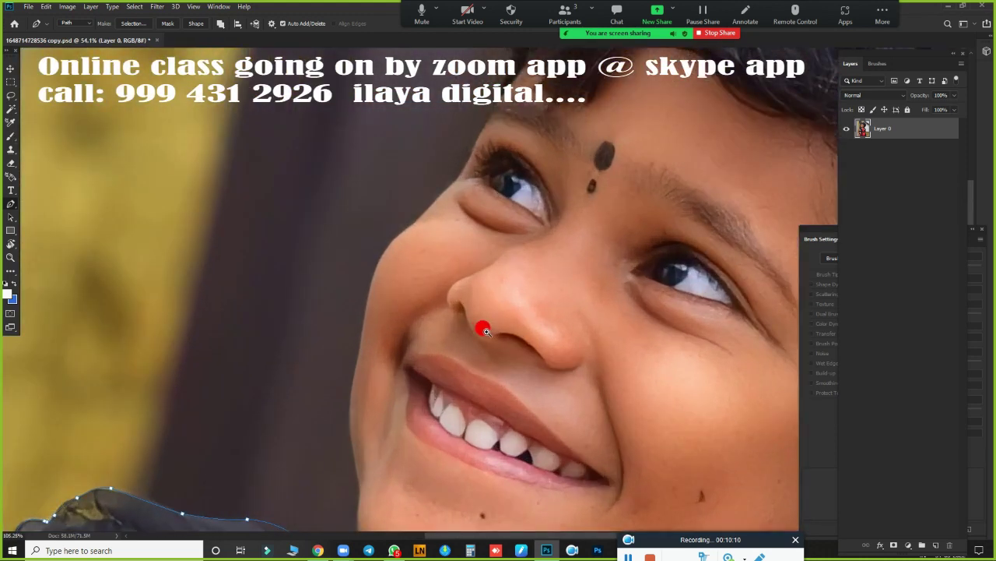
pyautogui.scroll(1, 442, 331)
pyautogui.moveTo(442, 331); pyautogui.dragTo(384, 198)
pyautogui.scroll(2, 374, 283)
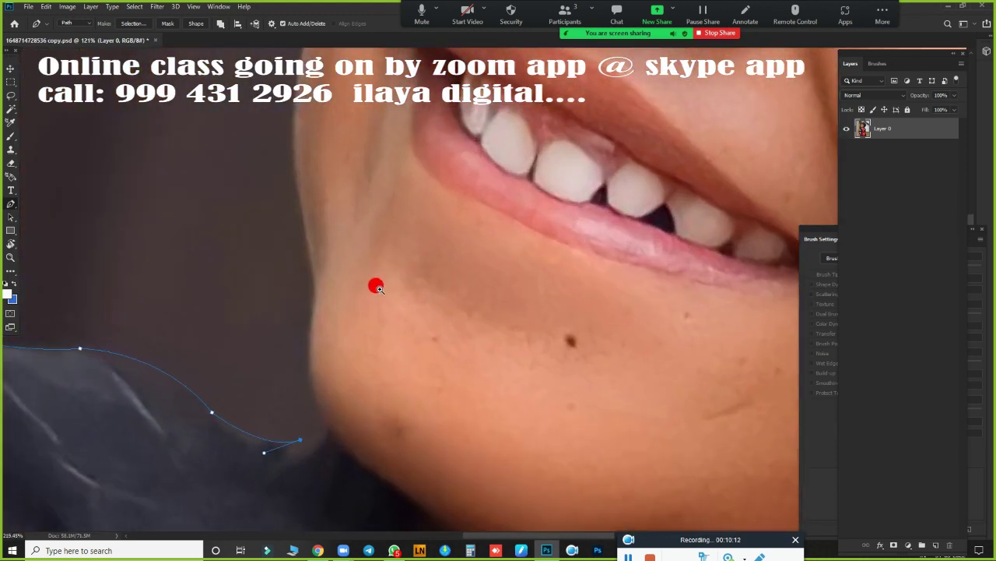
pyautogui.click(323, 431)
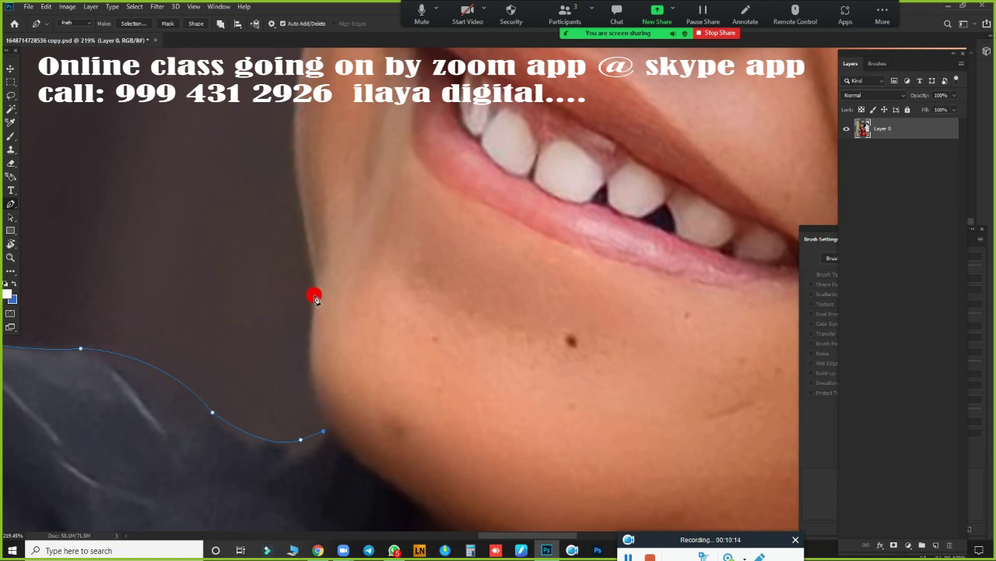
pyautogui.moveTo(314, 296); pyautogui.dragTo(335, 229)
pyautogui.moveTo(378, 187); pyautogui.dragTo(421, 366)
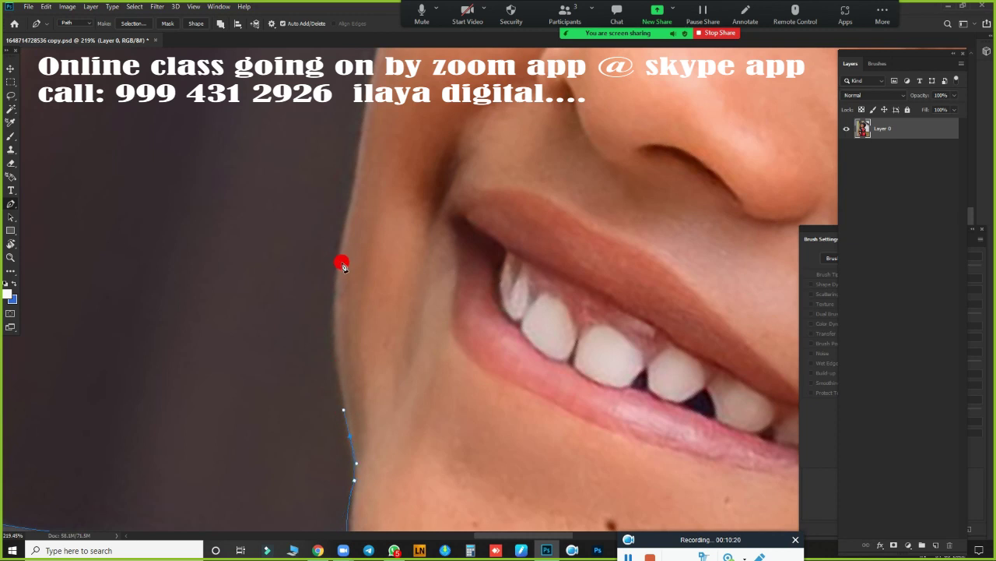
pyautogui.moveTo(339, 255); pyautogui.dragTo(357, 176)
# Step: Continue the path along the cheek edge, past the eye and up toward the hairline
pyautogui.scroll(3, 396, 366)
pyautogui.scroll(-1, 414, 374)
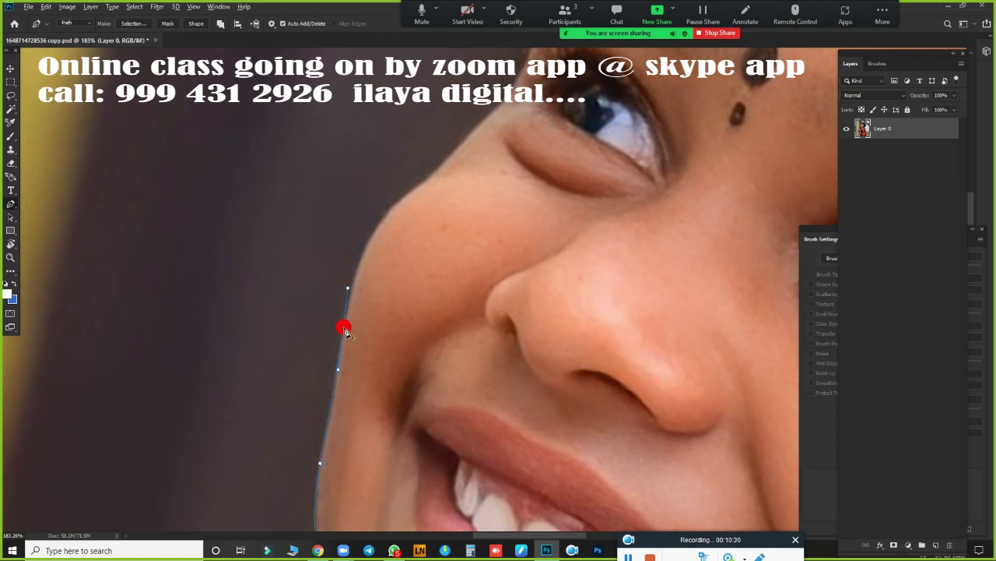
pyautogui.click(344, 328)
pyautogui.moveTo(398, 202); pyautogui.dragTo(440, 165)
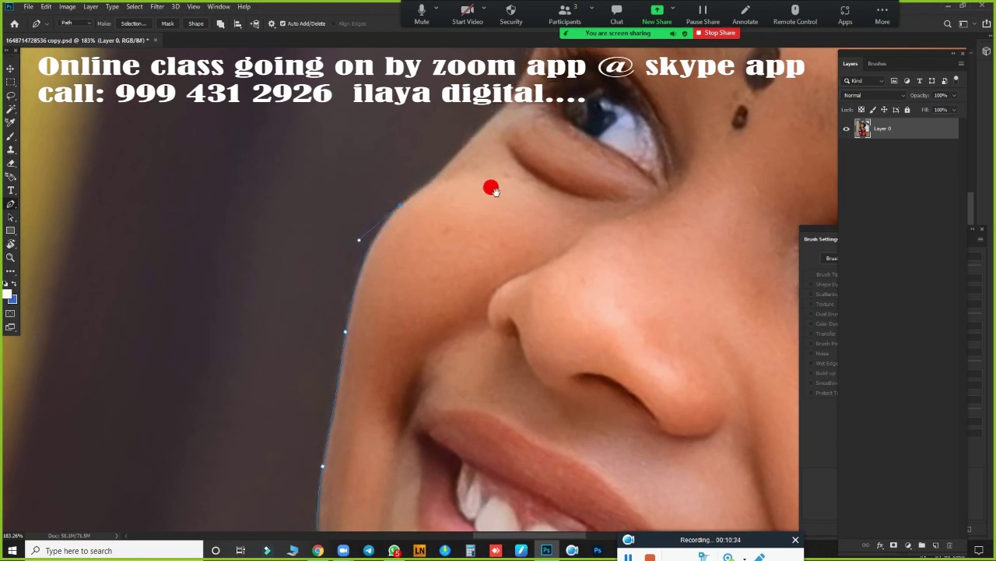
pyautogui.moveTo(490, 185); pyautogui.dragTo(340, 358)
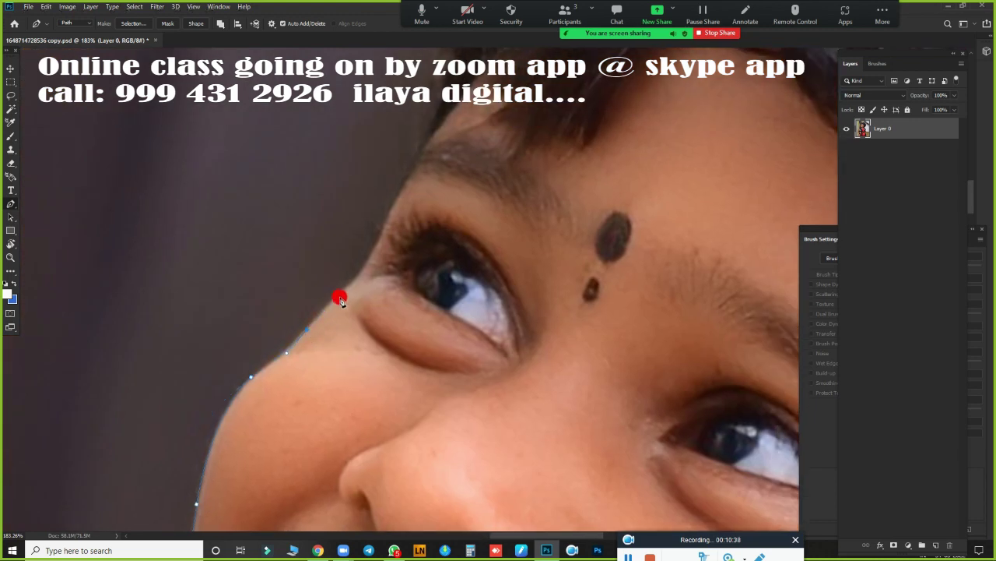
pyautogui.hotkey('ctrl', 'z')
pyautogui.click(371, 260)
pyautogui.moveTo(399, 189); pyautogui.dragTo(406, 166)
pyautogui.scroll(-3, 436, 185)
pyautogui.scroll(5, 389, 311)
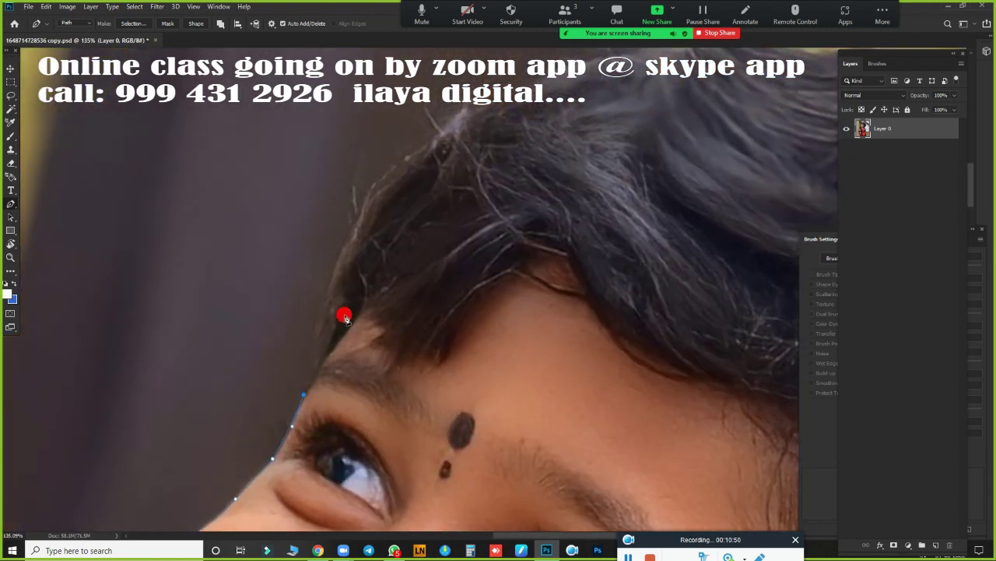
pyautogui.moveTo(330, 293); pyautogui.dragTo(337, 259)
# Step: Extend the pen path around the hairline and across the top of the hair
pyautogui.moveTo(416, 150); pyautogui.dragTo(472, 110)
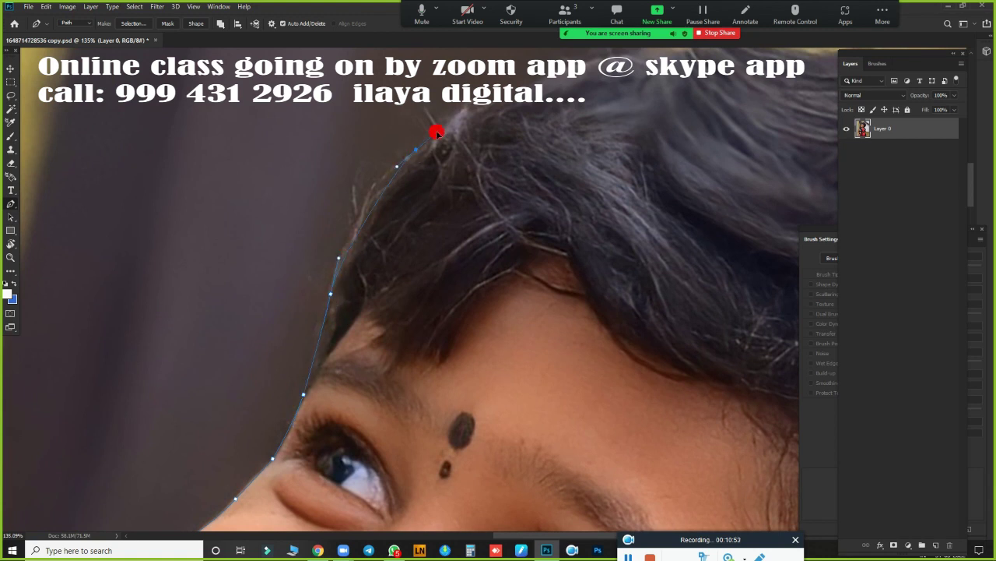
pyautogui.click(477, 109)
pyautogui.scroll(3, 429, 289)
pyautogui.moveTo(516, 206); pyautogui.dragTo(621, 210)
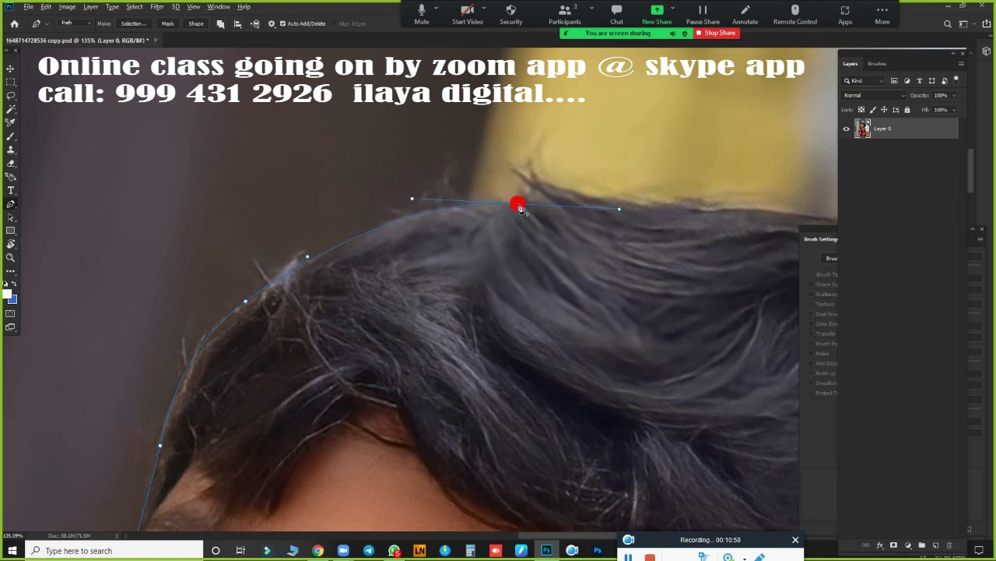
pyautogui.moveTo(525, 209); pyautogui.dragTo(383, 176)
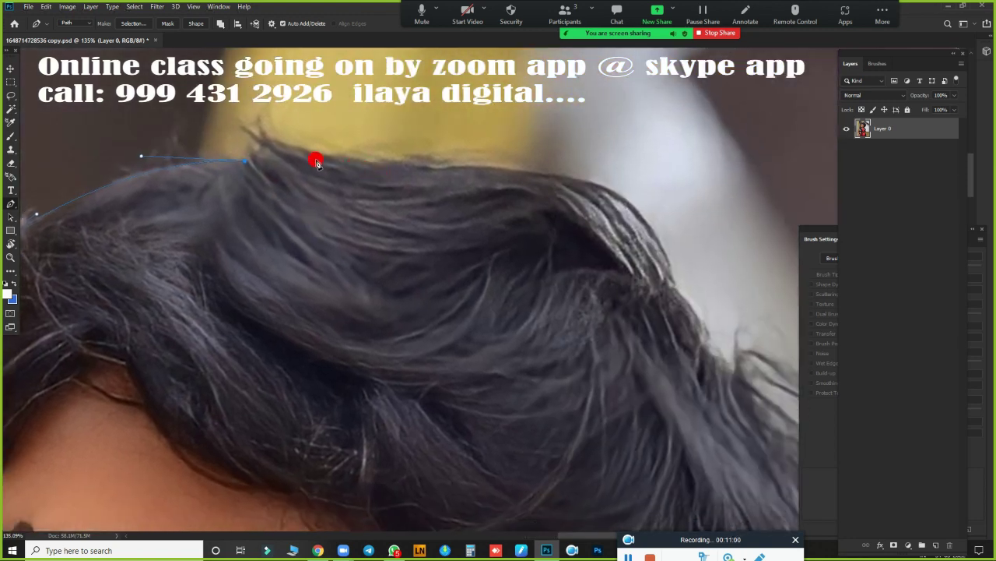
pyautogui.moveTo(281, 151); pyautogui.dragTo(317, 155)
pyautogui.moveTo(497, 165); pyautogui.dragTo(525, 168)
# Step: Curve the path down along the right edge of the hair
pyautogui.moveTo(668, 248)
pyautogui.mouseDown()
pyautogui.moveTo(515, 183)
pyautogui.moveTo(551, 297)
pyautogui.mouseUp()
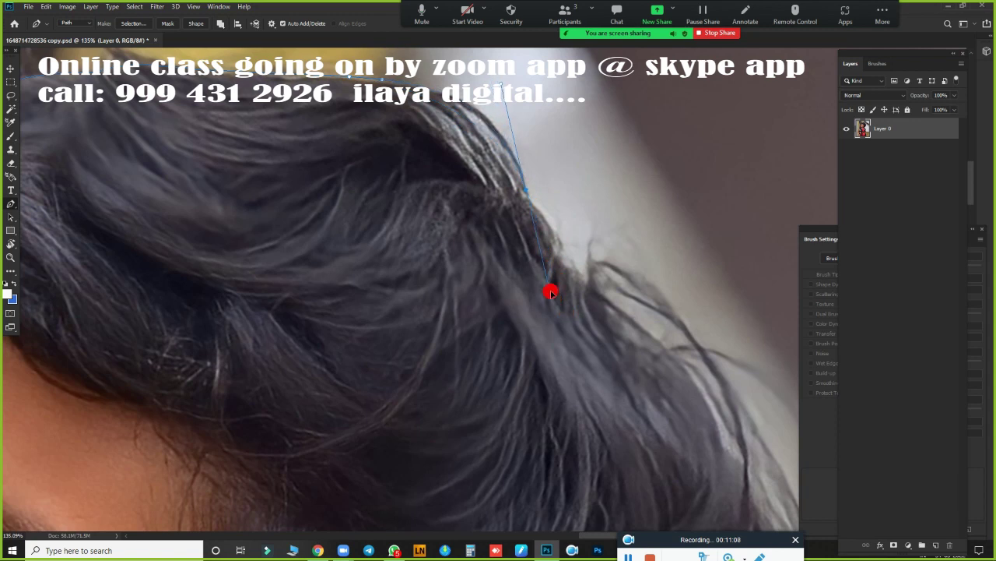
pyautogui.scroll(-2, 529, 193)
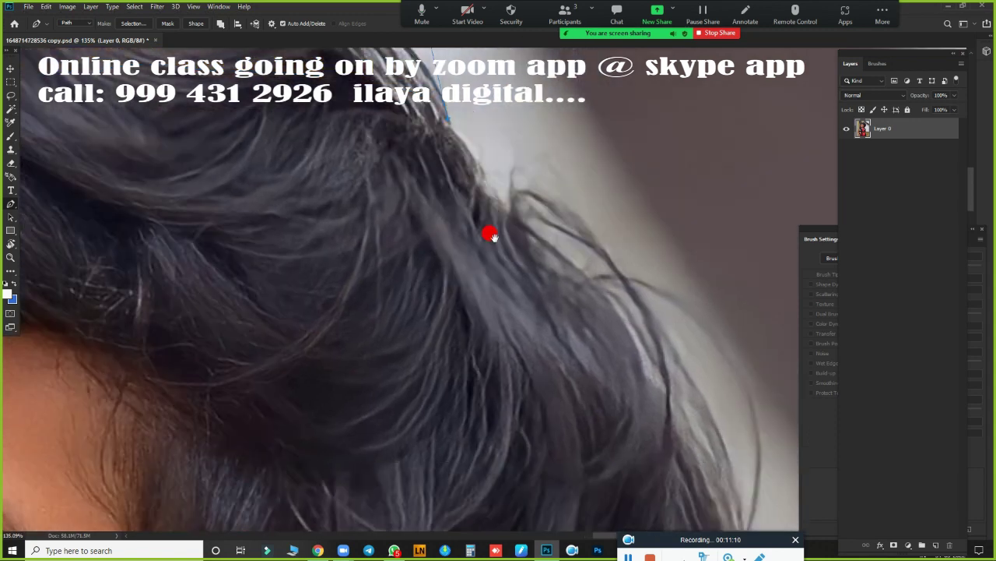
pyautogui.scroll(-1, 488, 231)
pyautogui.scroll(-2, 469, 221)
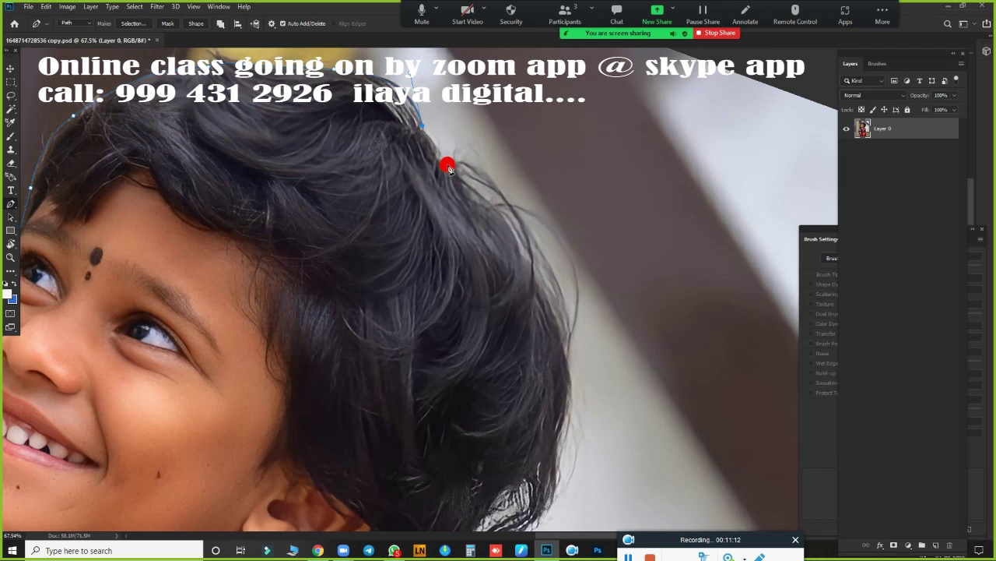
pyautogui.moveTo(448, 168); pyautogui.dragTo(459, 172)
pyautogui.moveTo(566, 352); pyautogui.dragTo(570, 452)
pyautogui.scroll(-1, 596, 347)
pyautogui.scroll(-4, 588, 233)
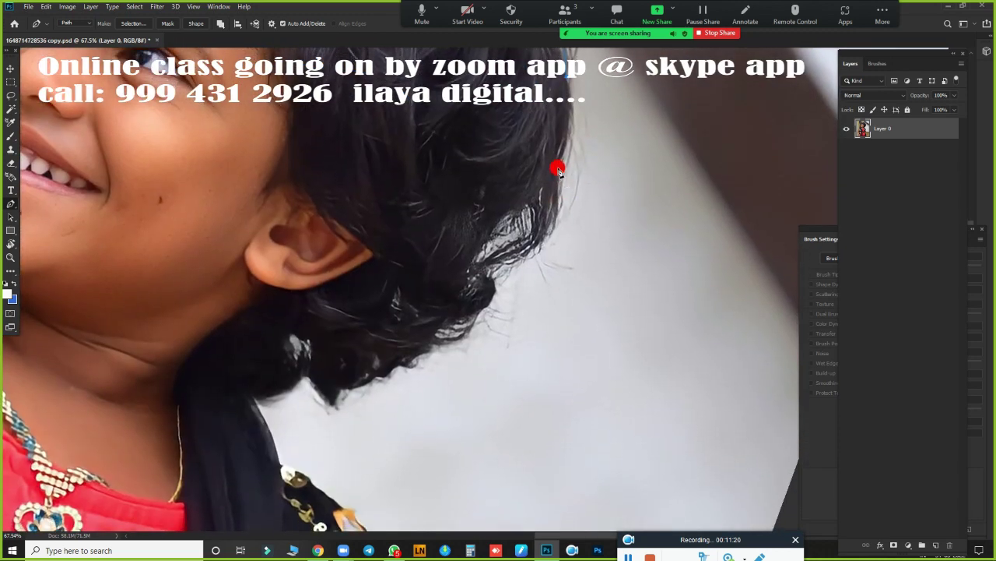
# Step: Trace the lower hair edge toward the ear and neck, using corner points at sharp turns
pyautogui.moveTo(558, 169); pyautogui.dragTo(544, 197)
pyautogui.moveTo(492, 271)
pyautogui.mouseDown()
pyautogui.moveTo(409, 307)
pyautogui.moveTo(412, 287)
pyautogui.mouseUp()
pyautogui.keyDown('alt'); pyautogui.click(492, 273); pyautogui.keyUp('alt')
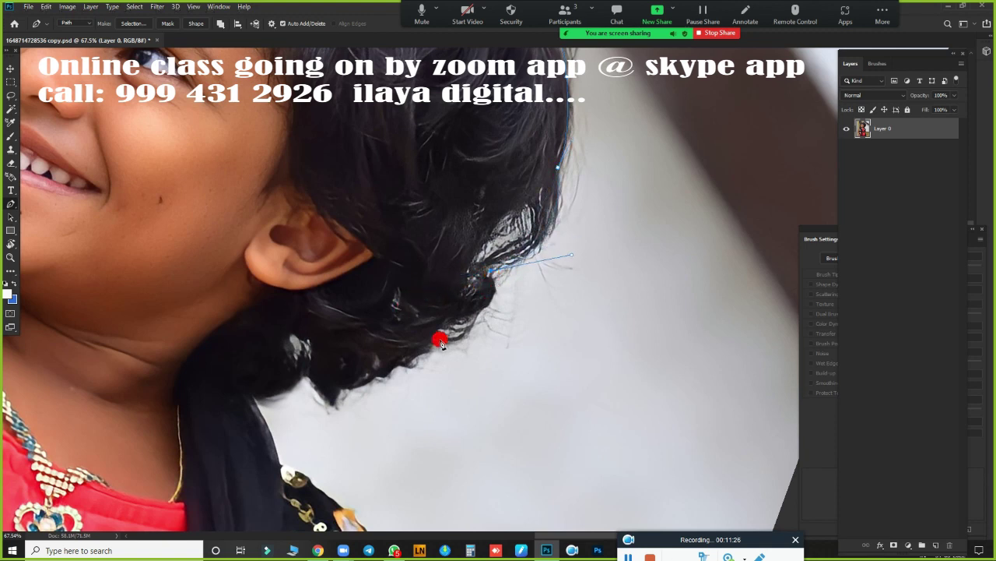
pyautogui.moveTo(477, 317); pyautogui.dragTo(472, 320)
pyautogui.moveTo(432, 348); pyautogui.dragTo(390, 344)
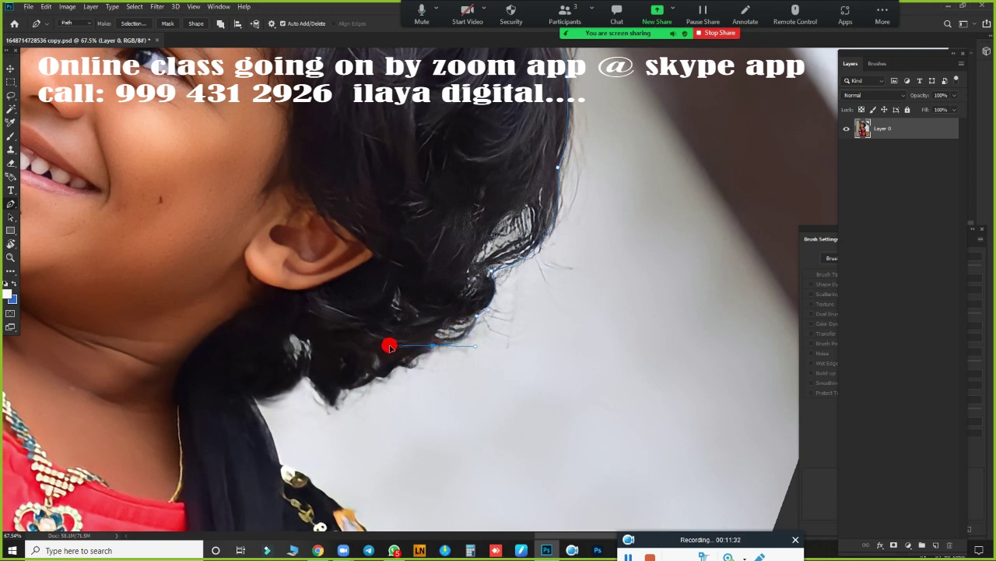
pyautogui.keyDown('alt'); pyautogui.click(433, 347); pyautogui.keyUp('alt')
pyautogui.moveTo(343, 390); pyautogui.dragTo(308, 389)
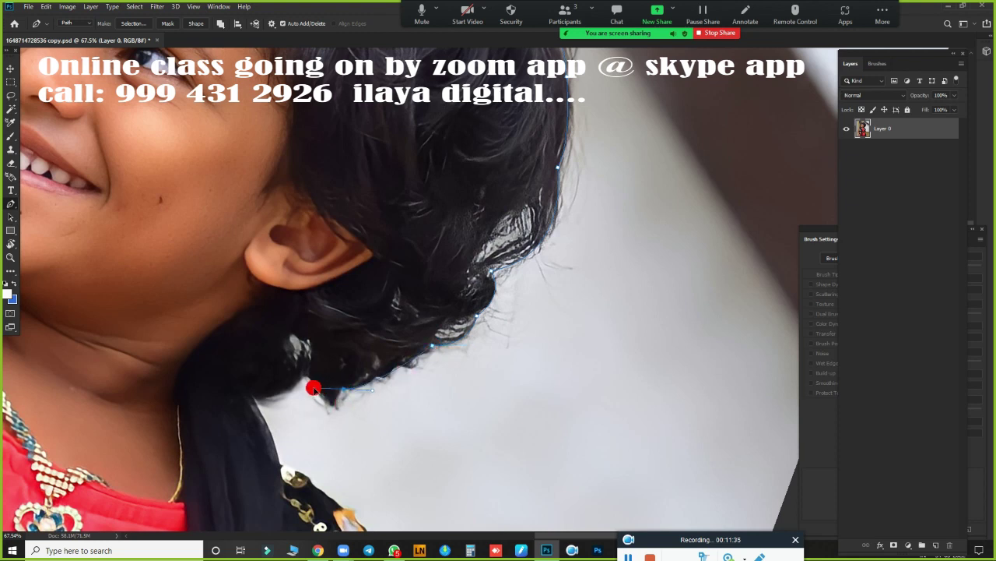
pyautogui.keyDown('alt'); pyautogui.click(344, 389); pyautogui.keyUp('alt')
pyautogui.moveTo(304, 376); pyautogui.dragTo(231, 348)
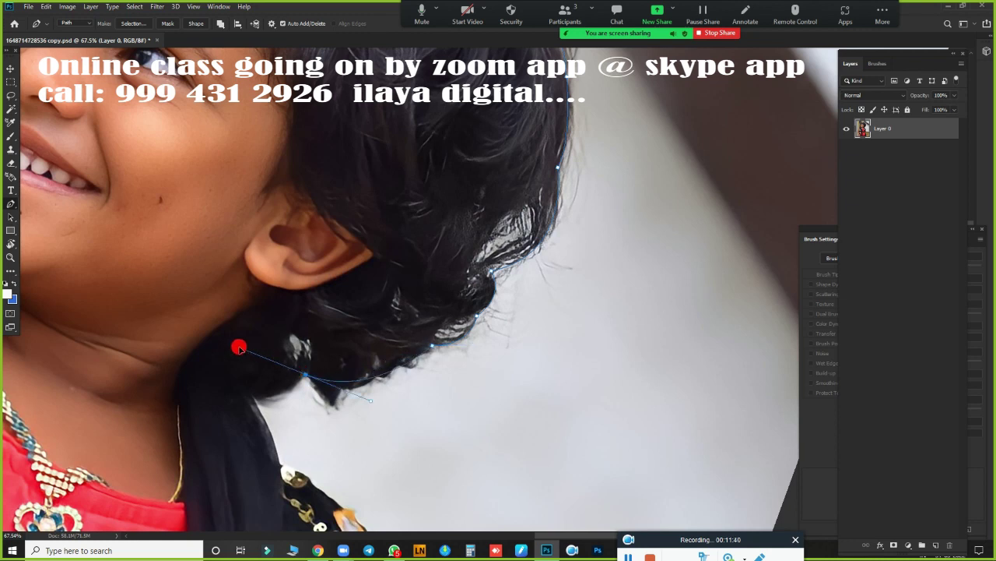
pyautogui.keyDown('alt'); pyautogui.click(305, 376); pyautogui.keyUp('alt')
# Step: Continue the path across the shoulder and down the sequinned sleeve edge
pyautogui.moveTo(376, 361); pyautogui.dragTo(403, 352)
pyautogui.scroll(3, 403, 352)
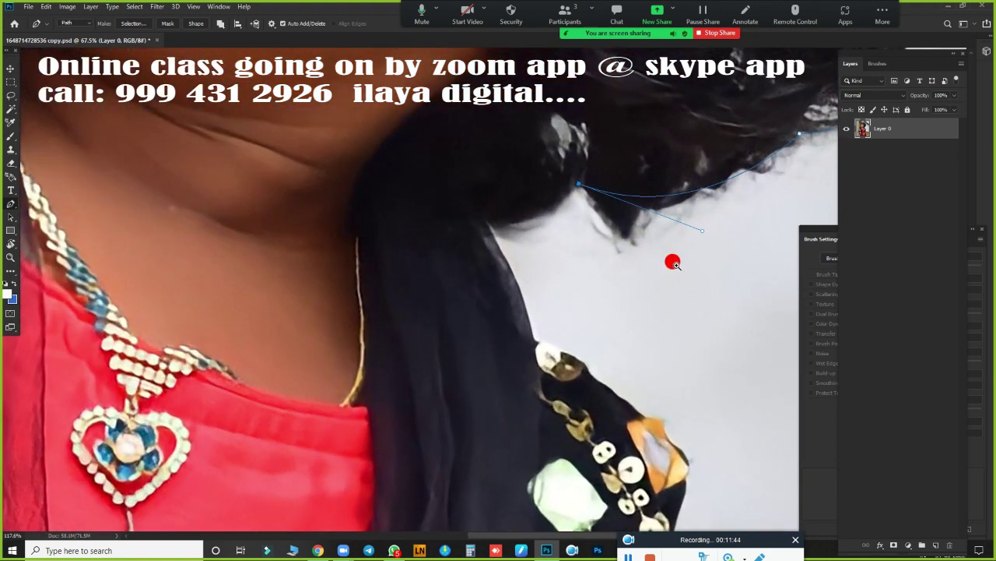
pyautogui.moveTo(483, 220); pyautogui.dragTo(429, 204)
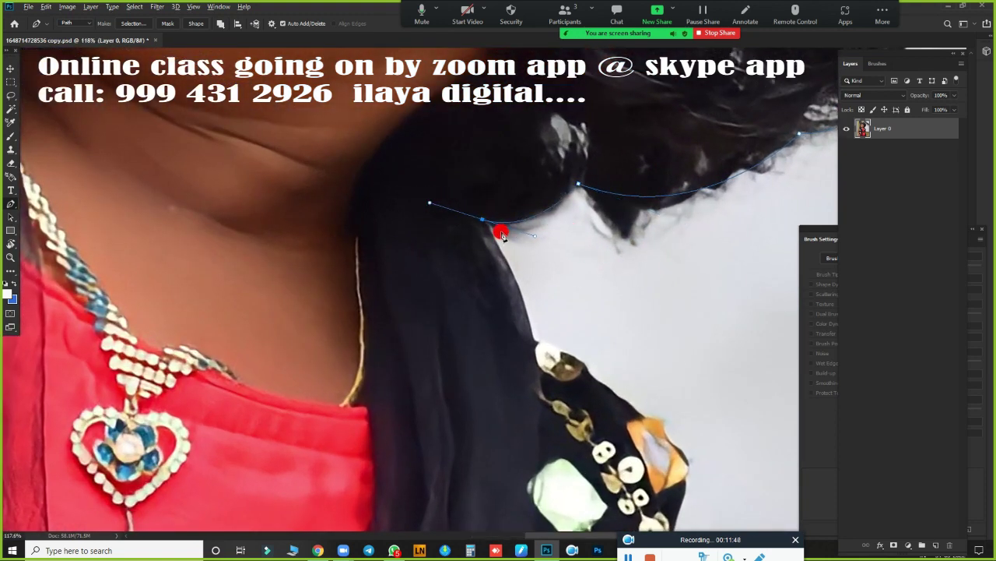
pyautogui.keyDown('alt'); pyautogui.click(483, 221); pyautogui.keyUp('alt')
pyautogui.moveTo(536, 342); pyautogui.dragTo(543, 395)
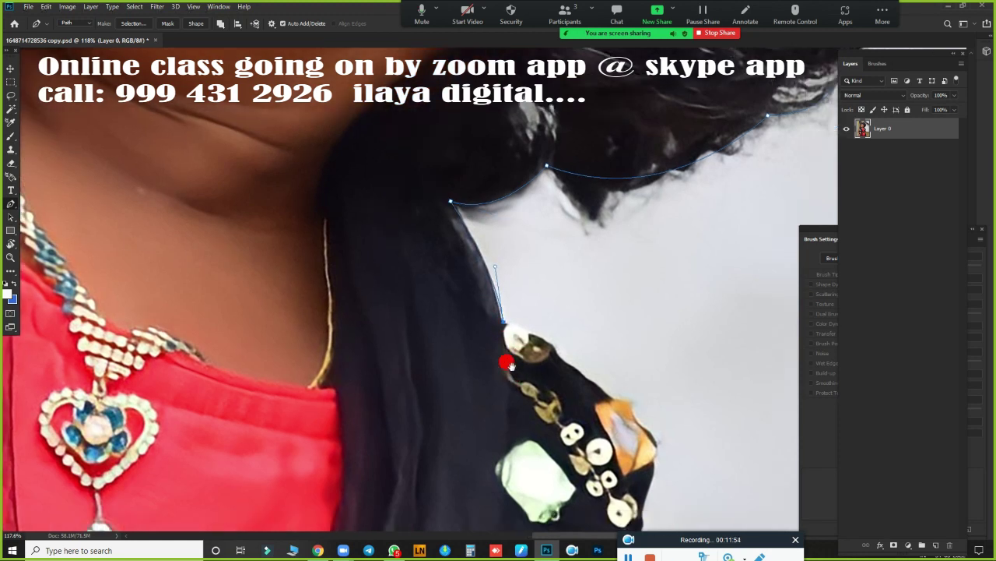
pyautogui.moveTo(537, 347)
pyautogui.mouseDown()
pyautogui.moveTo(322, 190)
pyautogui.moveTo(403, 212)
pyautogui.mouseUp()
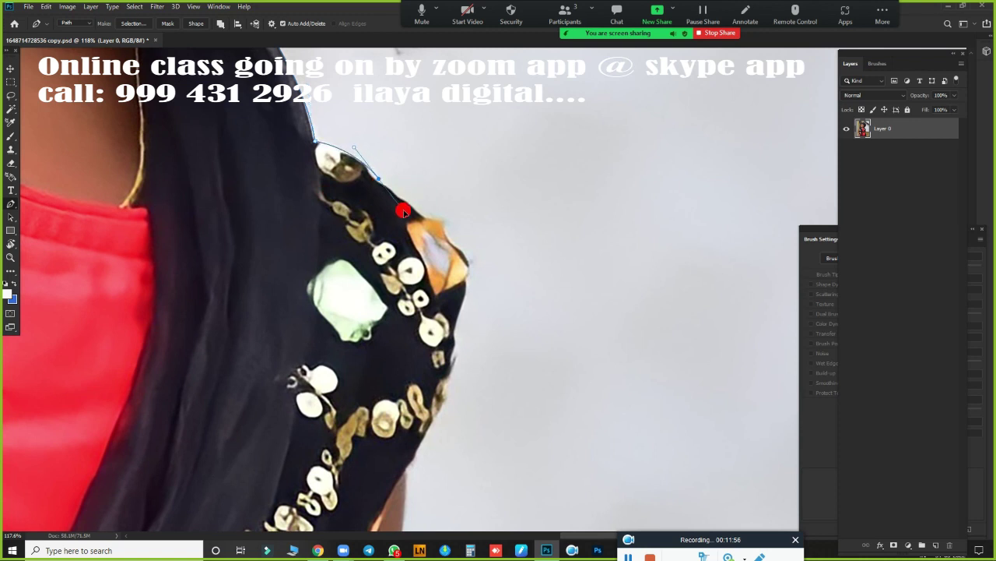
pyautogui.keyDown('alt'); pyautogui.click(379, 178); pyautogui.keyUp('alt')
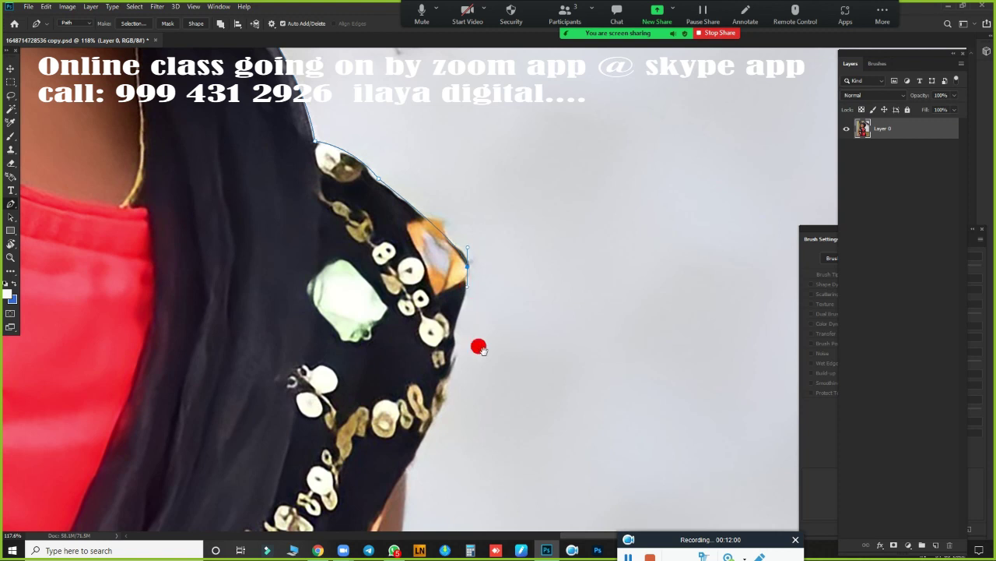
pyautogui.moveTo(478, 345); pyautogui.dragTo(596, 116)
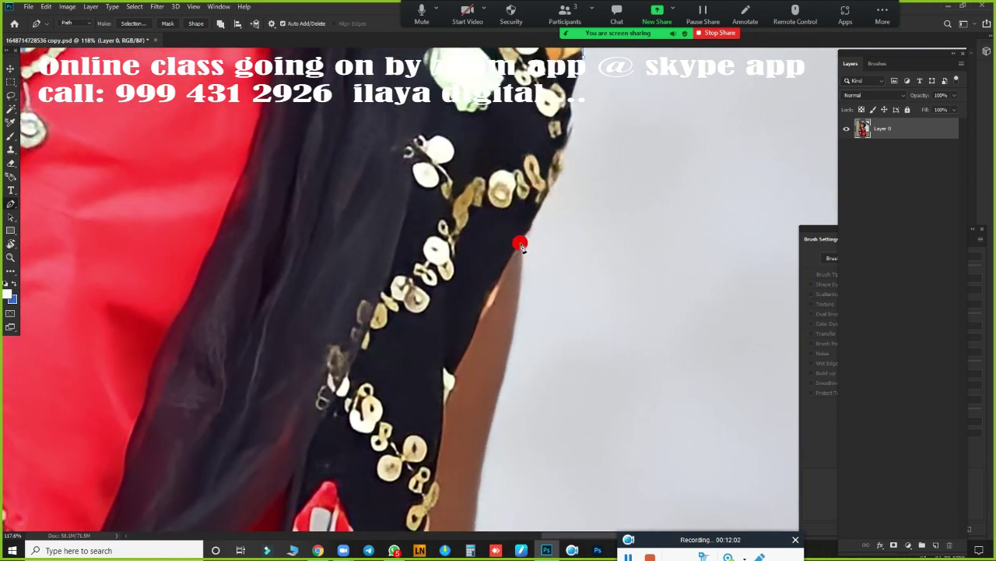
pyautogui.click(563, 172)
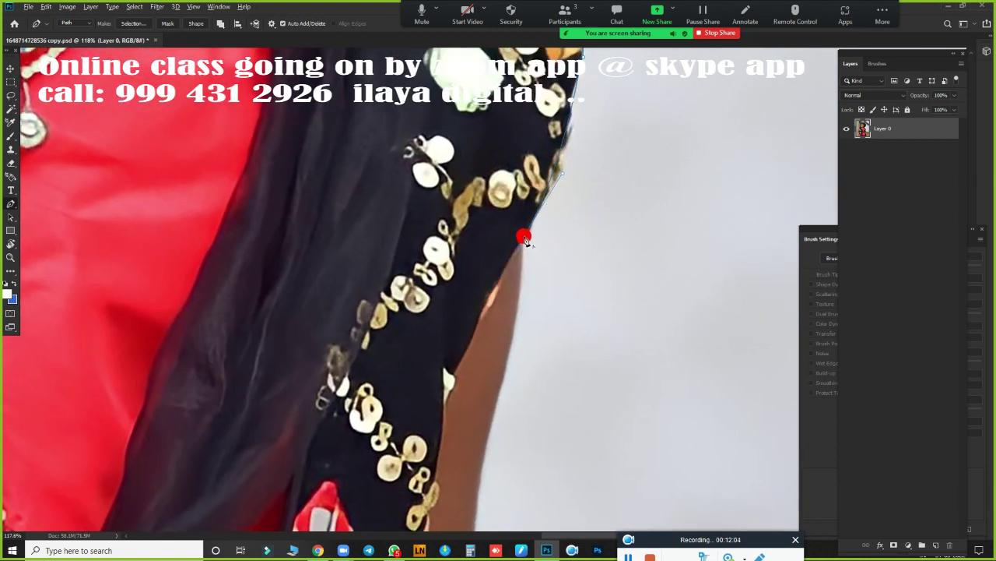
# Step: Finish the outline along the sleeve and arm, load it as a selection, and fit the photo
pyautogui.scroll(-5, 521, 257)
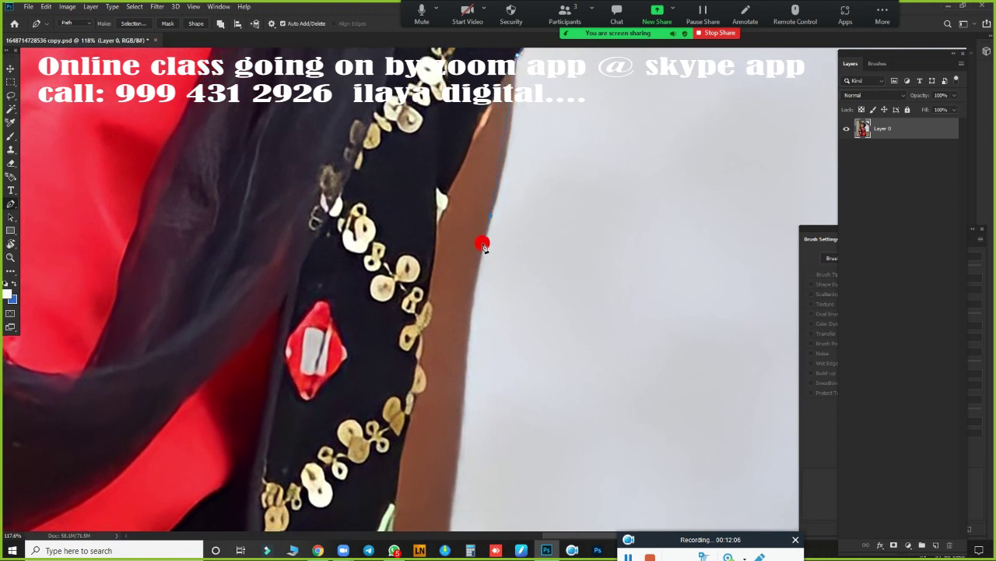
pyautogui.click(470, 277)
pyautogui.moveTo(466, 353)
pyautogui.mouseDown()
pyautogui.moveTo(467, 372)
pyautogui.moveTo(560, 216)
pyautogui.mouseUp()
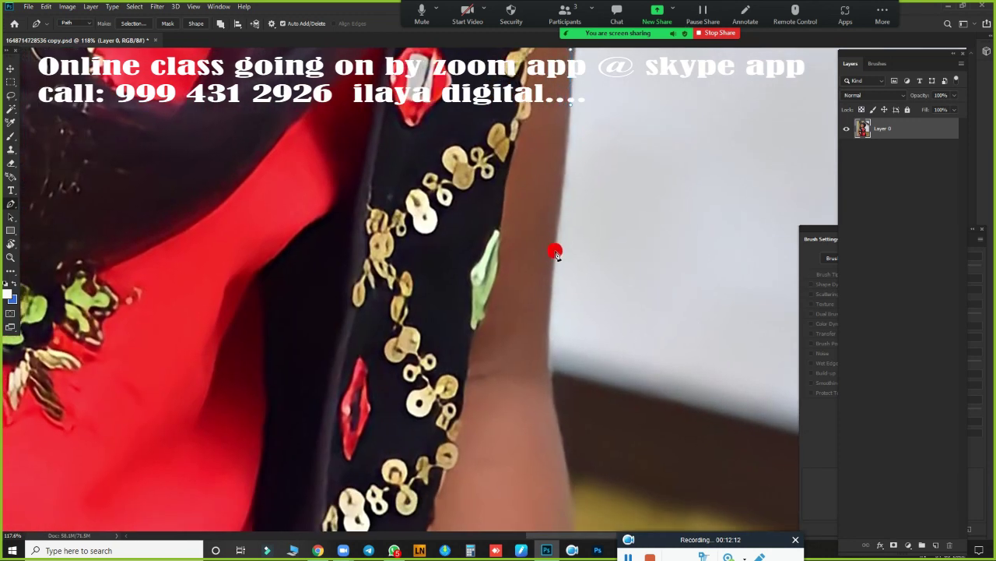
pyautogui.moveTo(563, 315); pyautogui.dragTo(529, 138)
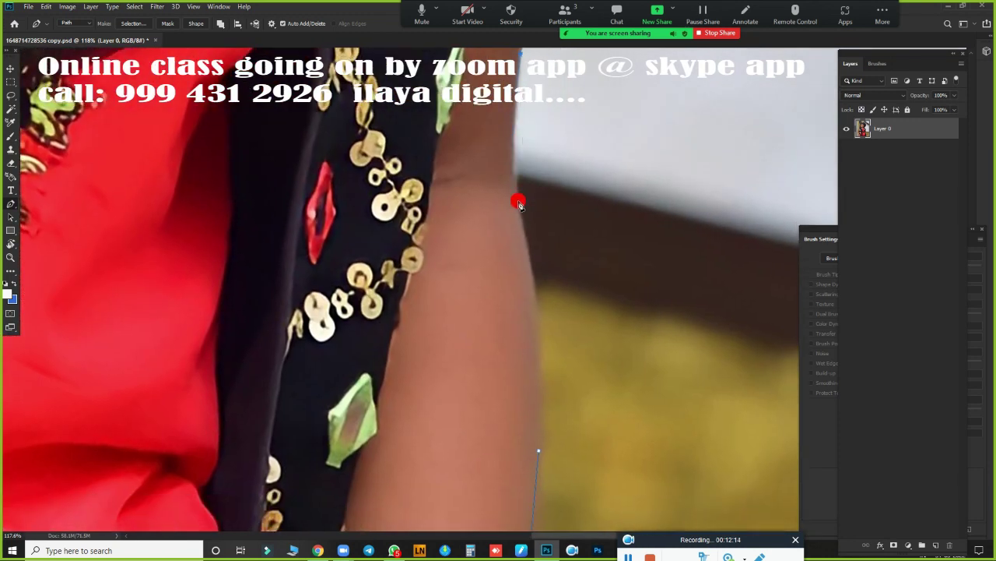
pyautogui.moveTo(519, 203)
pyautogui.mouseDown()
pyautogui.moveTo(525, 254)
pyautogui.moveTo(493, 207)
pyautogui.moveTo(471, 268)
pyautogui.mouseUp()
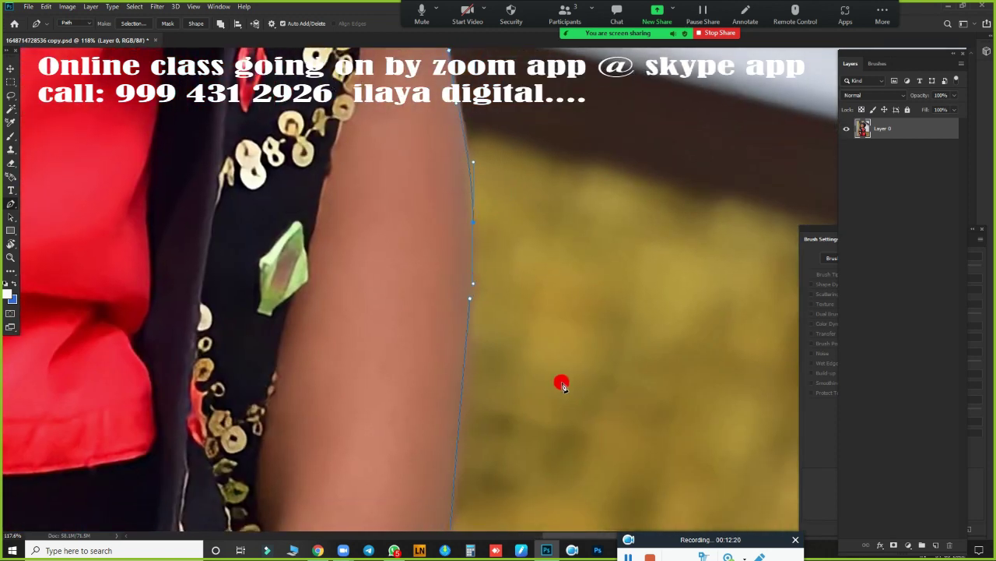
pyautogui.hotkey('ctrl', 'Return')
pyautogui.hotkey('ctrl', '0')
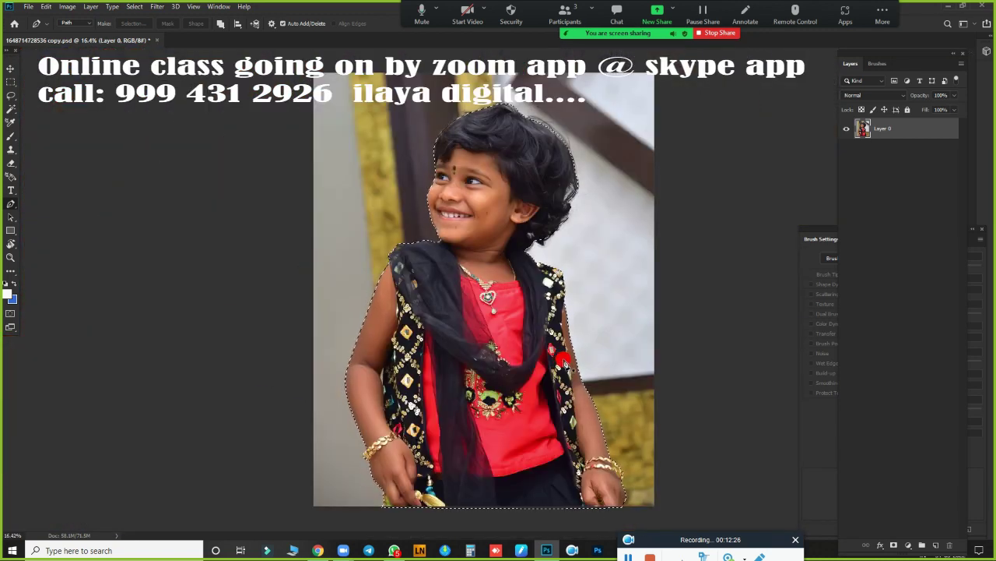
# Step: Feather the girl's selection by 2 pixels and copy it onto a new Layer 1
pyautogui.hotkey('ctrl', 'd')
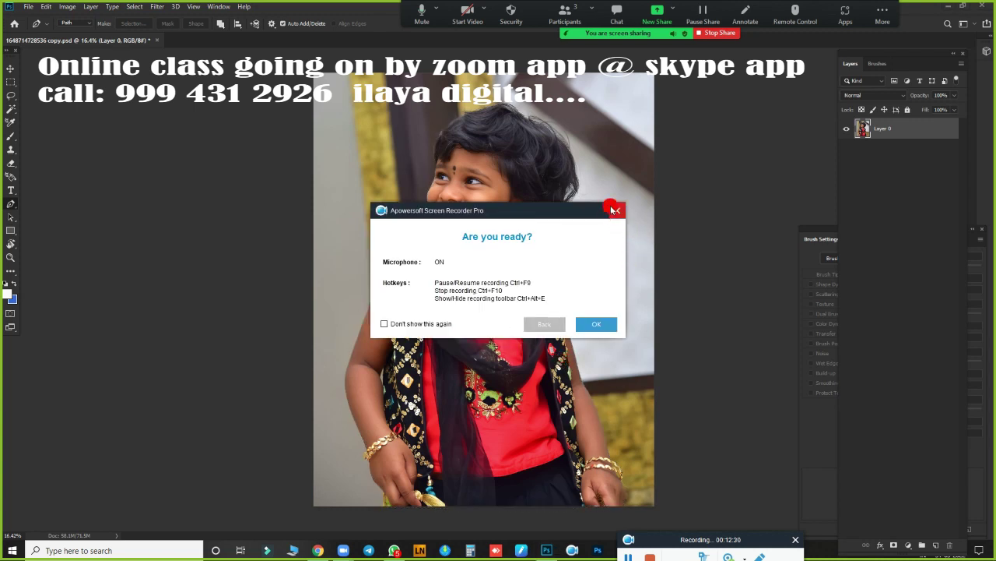
pyautogui.click(613, 211)
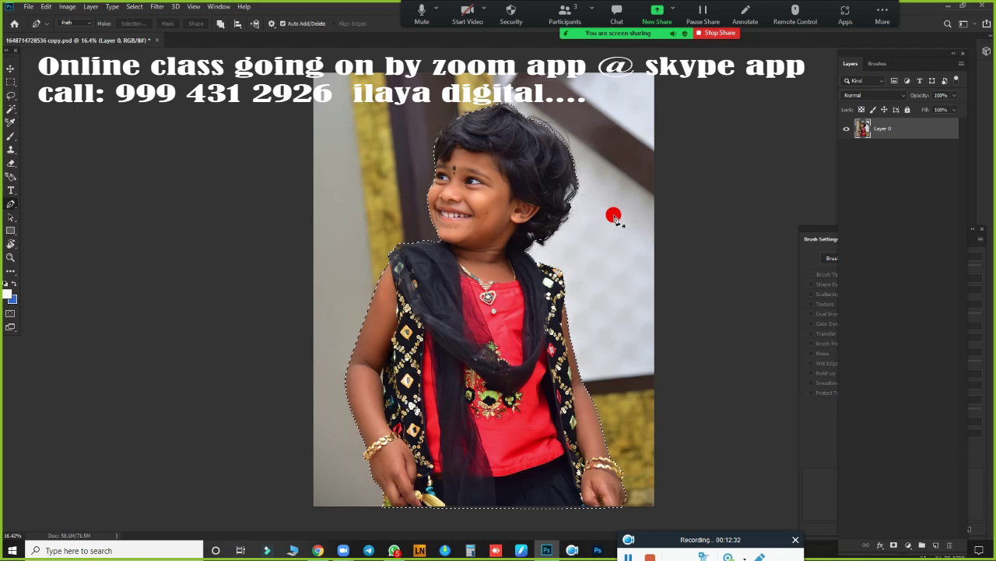
pyautogui.hotkey('shift', 'F6')
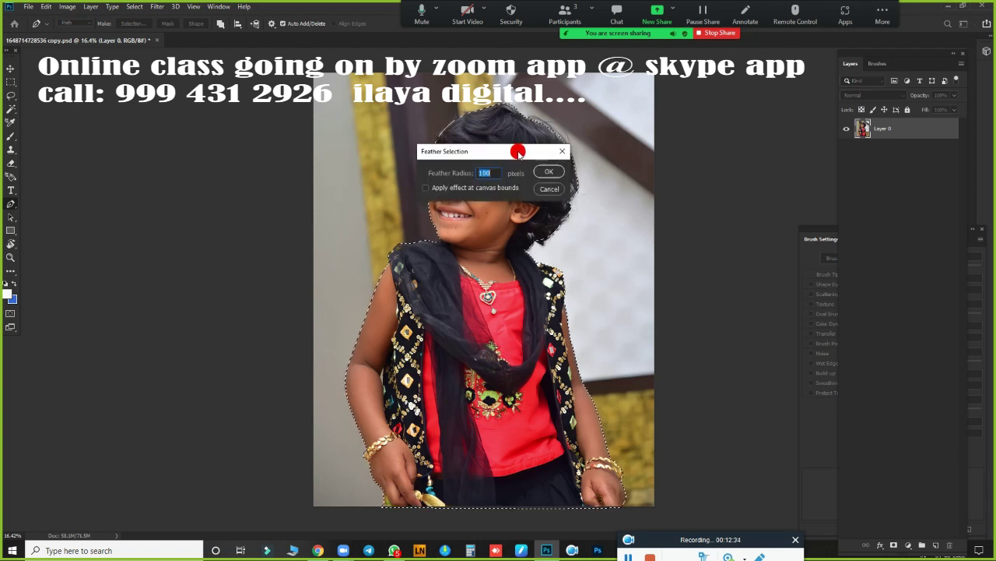
pyautogui.moveTo(518, 151); pyautogui.dragTo(720, 192)
pyautogui.write('2')
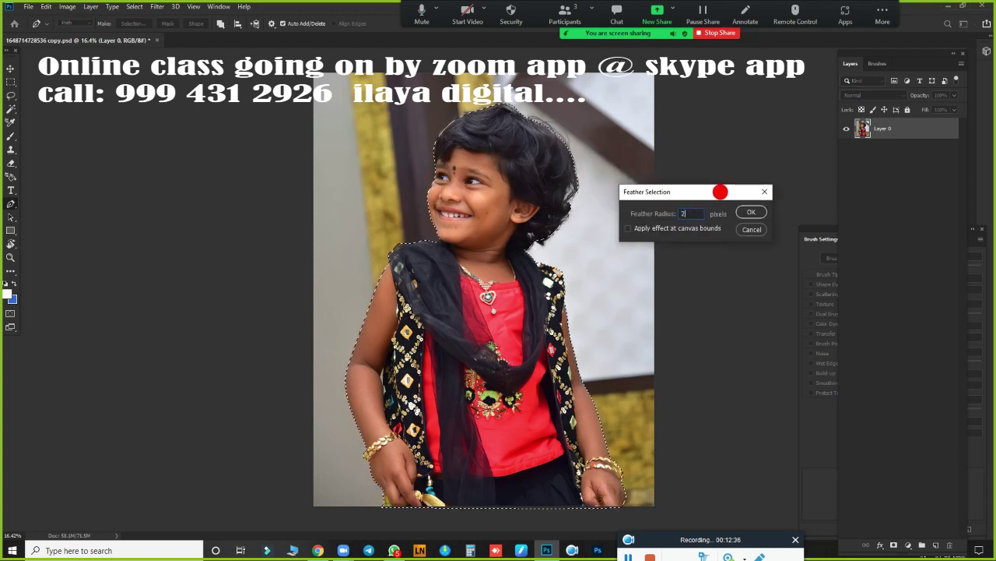
pyautogui.press('Return')
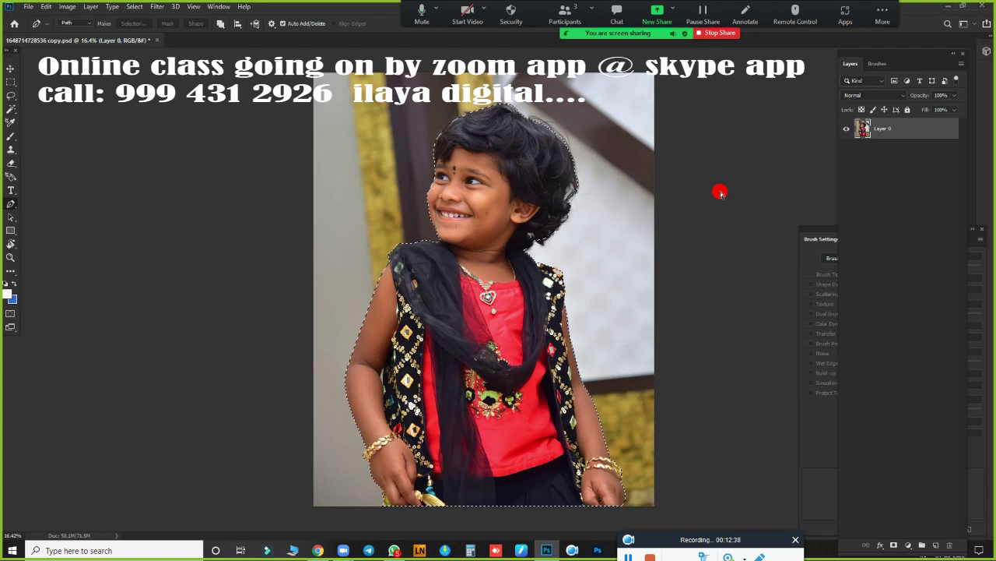
pyautogui.hotkey('ctrl', 'j')
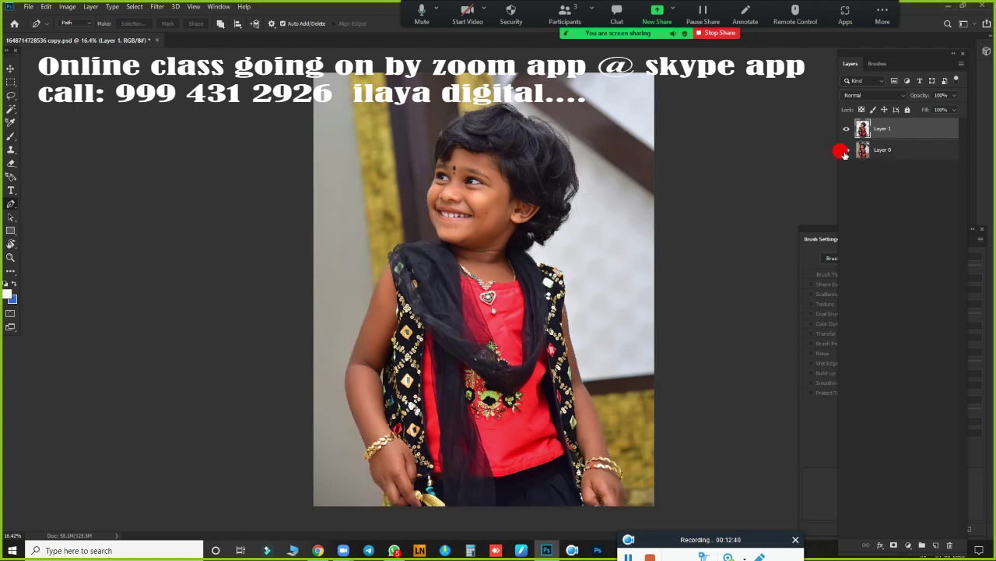
# Step: Duplicate Layer 1 and fill the original Layer 1 with flat gray
pyautogui.click(844, 151)
pyautogui.click(846, 150)
pyautogui.hotkey('ctrl', 'j')
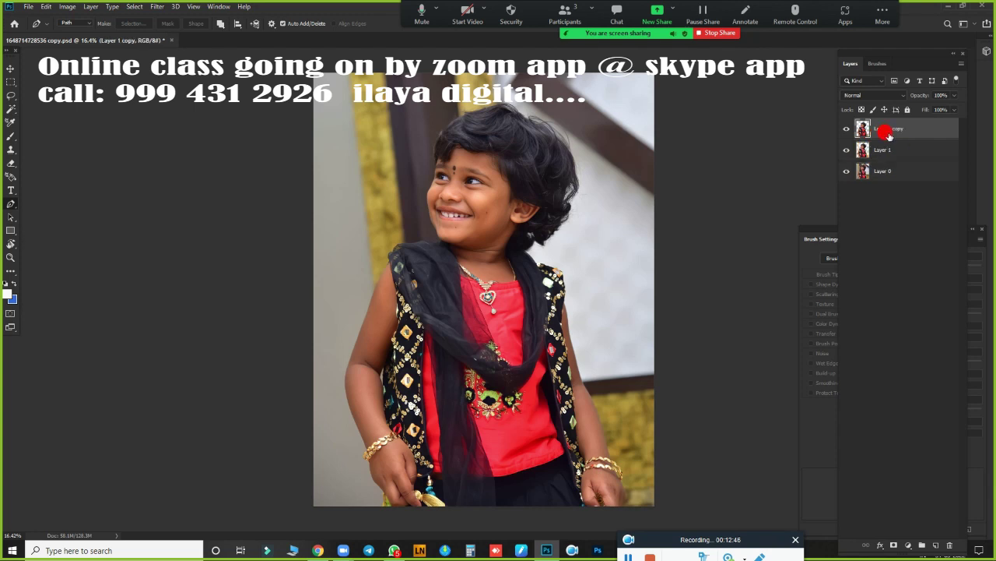
pyautogui.click(903, 160)
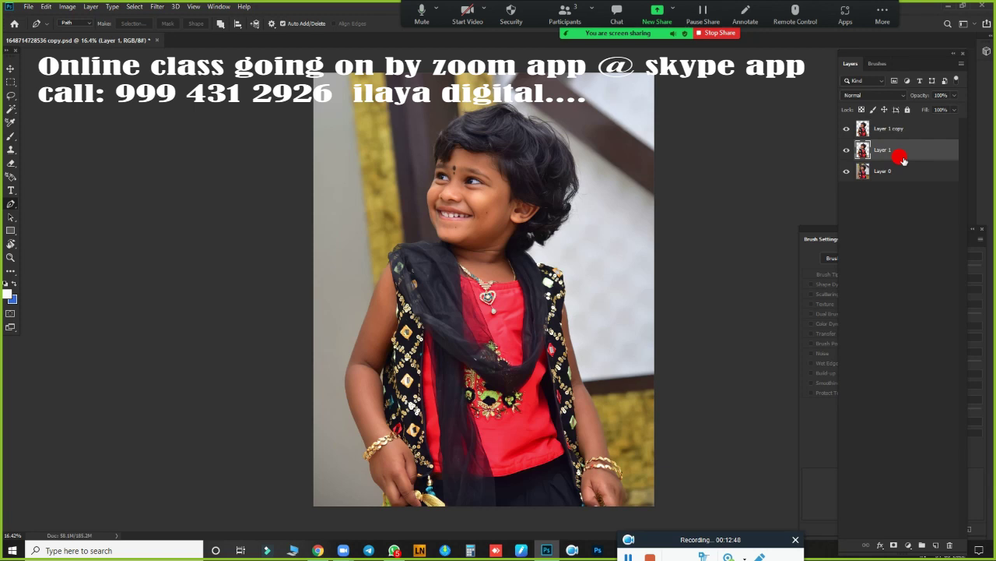
pyautogui.hotkey('alt', 'BackSpace')
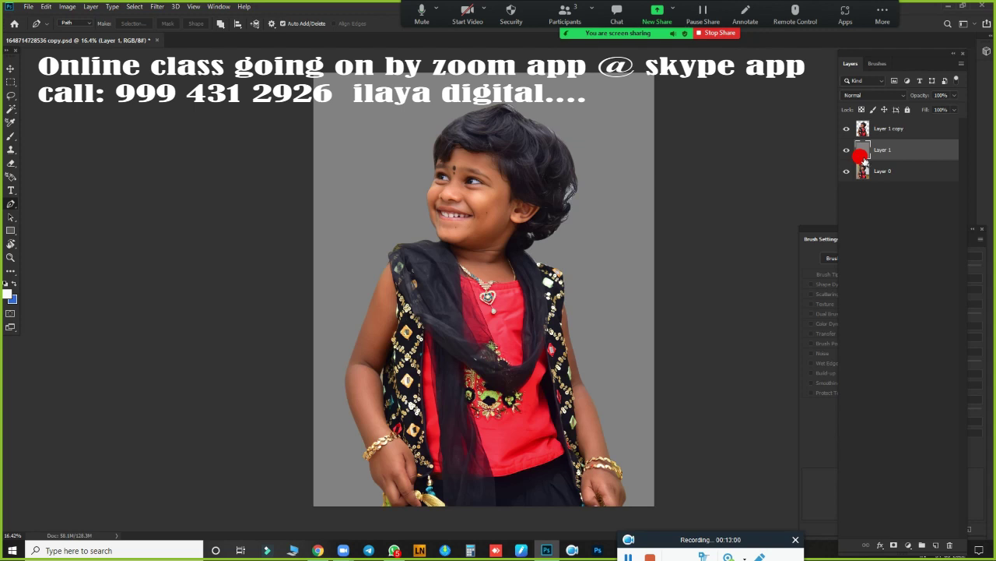
# Step: Check the cut-out on Layer 1 copy, then add an empty Layer 2 above it
pyautogui.click(919, 130)
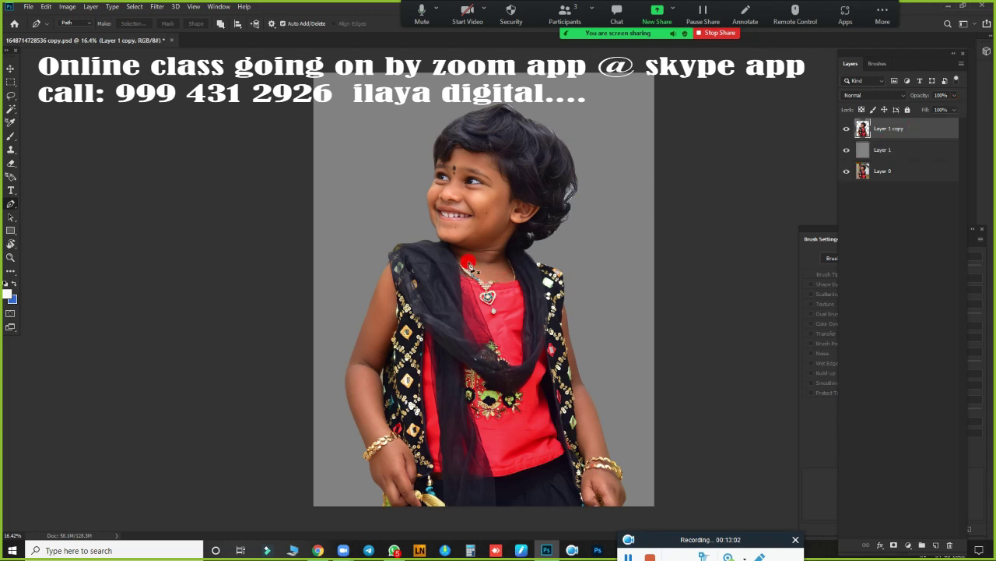
pyautogui.scroll(3, 507, 196)
pyautogui.scroll(-3, 510, 195)
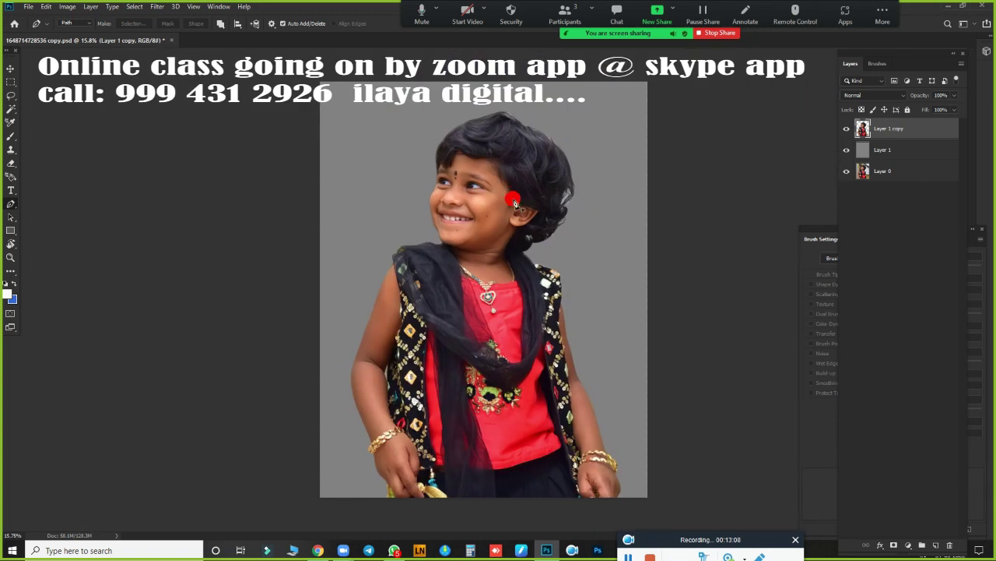
pyautogui.scroll(1, 556, 185)
pyautogui.scroll(2, 471, 258)
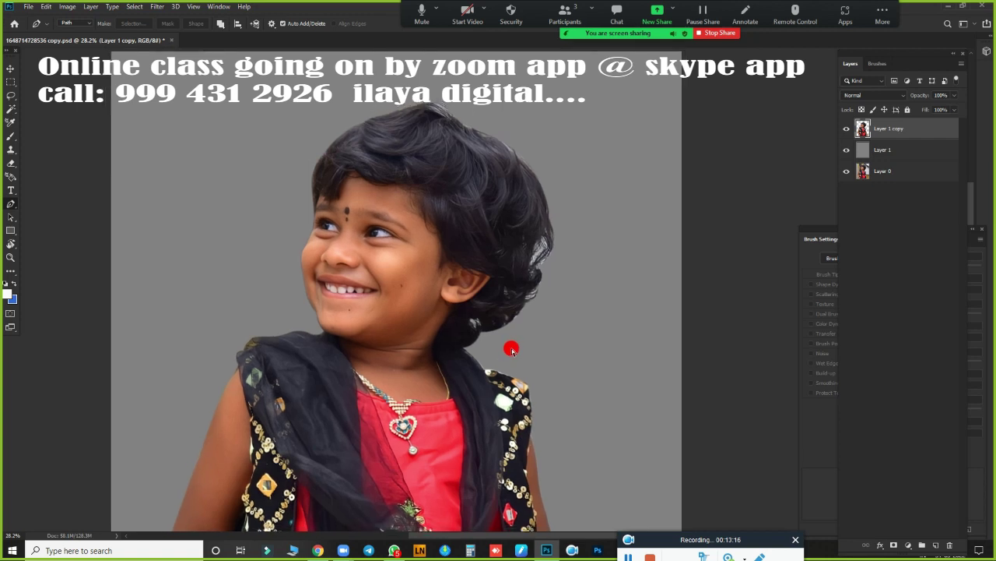
pyautogui.scroll(-2, 512, 350)
pyautogui.scroll(-2, 455, 286)
pyautogui.moveTo(455, 286); pyautogui.dragTo(514, 211)
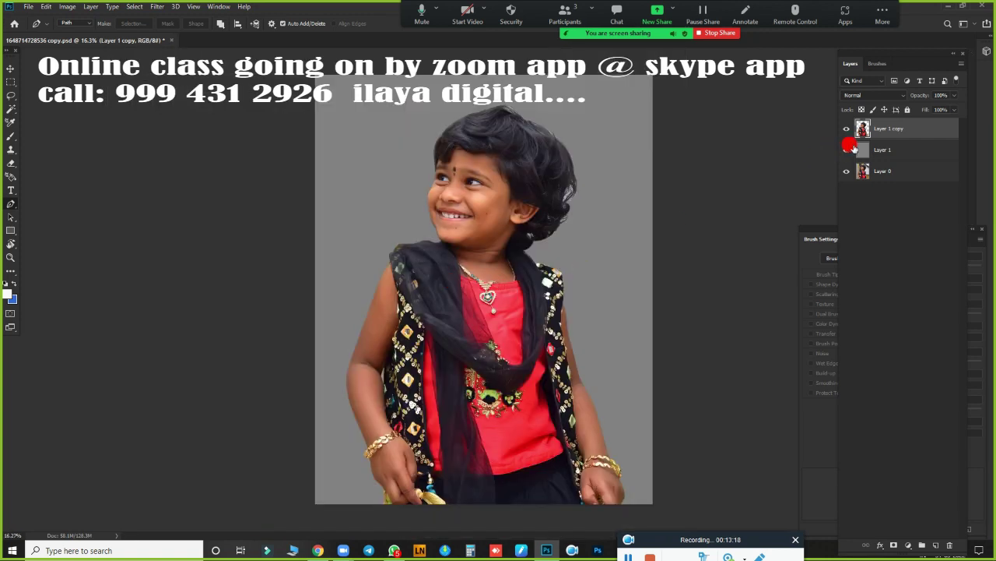
pyautogui.click(847, 129)
pyautogui.click(847, 129)
pyautogui.click(937, 544)
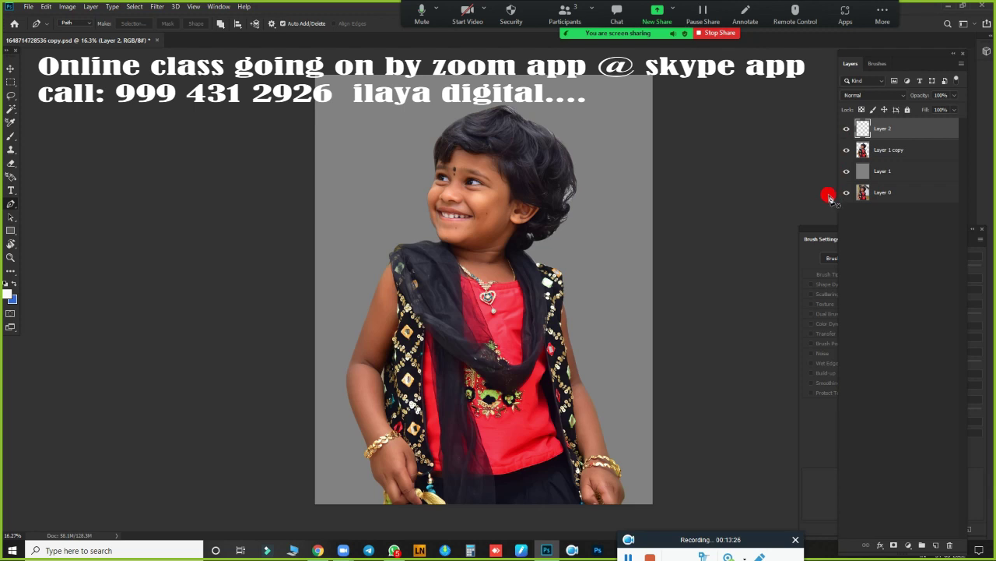
# Step: Fill Layer 2 with 50% Gray, then delete Layer 2
pyautogui.hotkey('shift', 'F5')
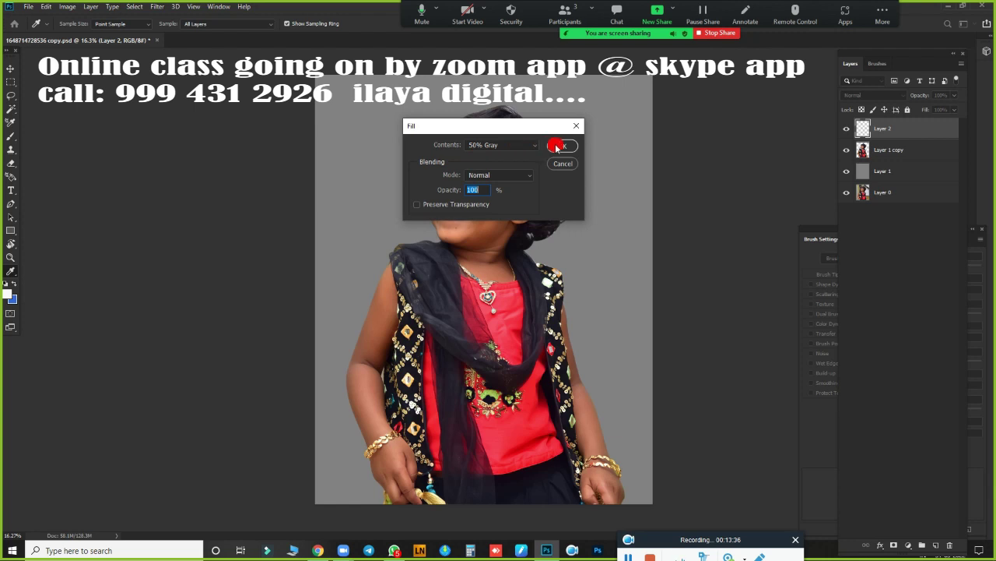
pyautogui.click(557, 146)
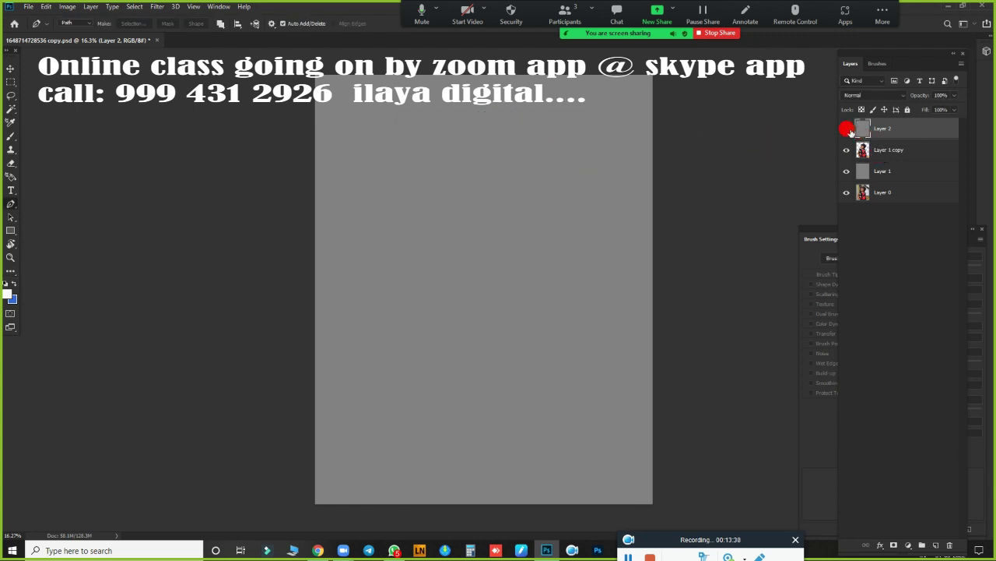
pyautogui.press('Delete')
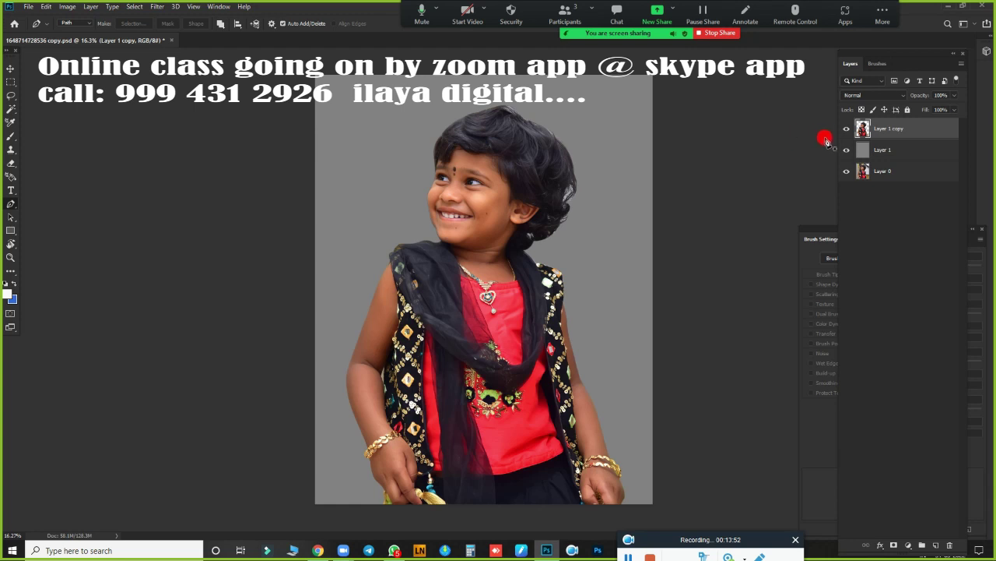
# Step: Toggle Layer 1 copy and grey Layer 1 visibility to compare the cut-out with the original photo
pyautogui.click(847, 128)
pyautogui.click(847, 150)
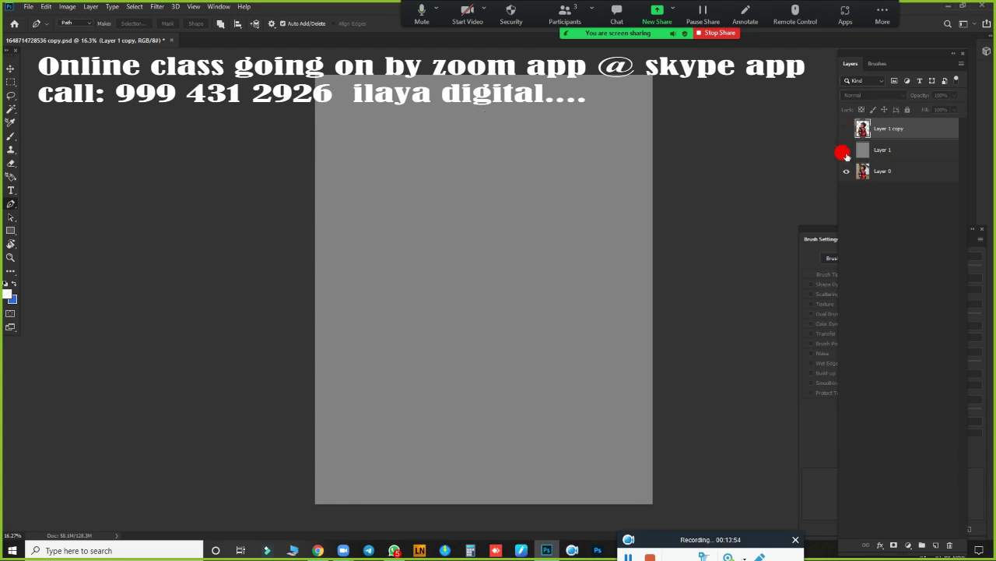
pyautogui.click(847, 149)
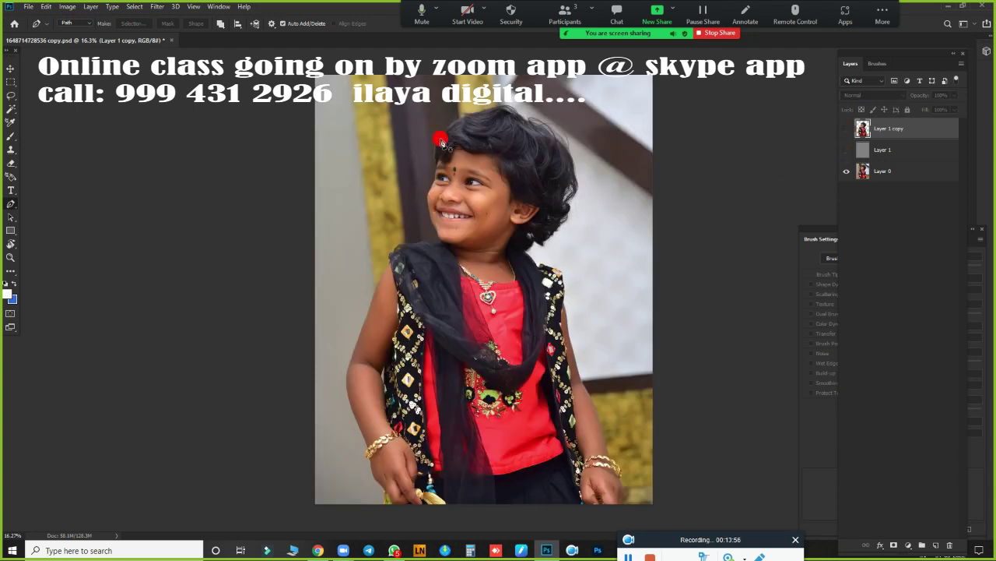
pyautogui.click(847, 150)
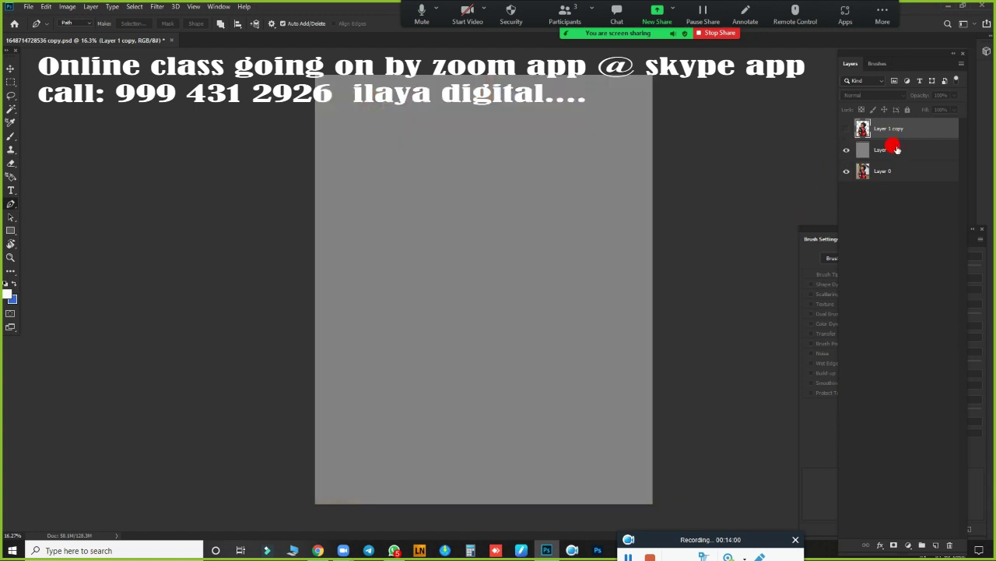
pyautogui.click(846, 128)
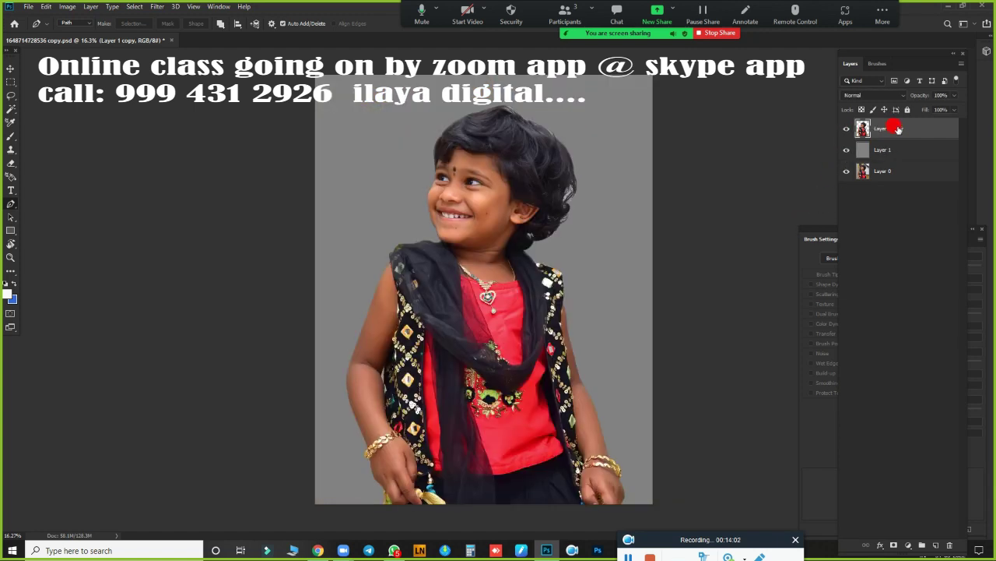
# Step: Duplicate the cut-out layer as Layer 1 copy 2 and zoom in to inspect its edges
pyautogui.hotkey('ctrl', 'j')
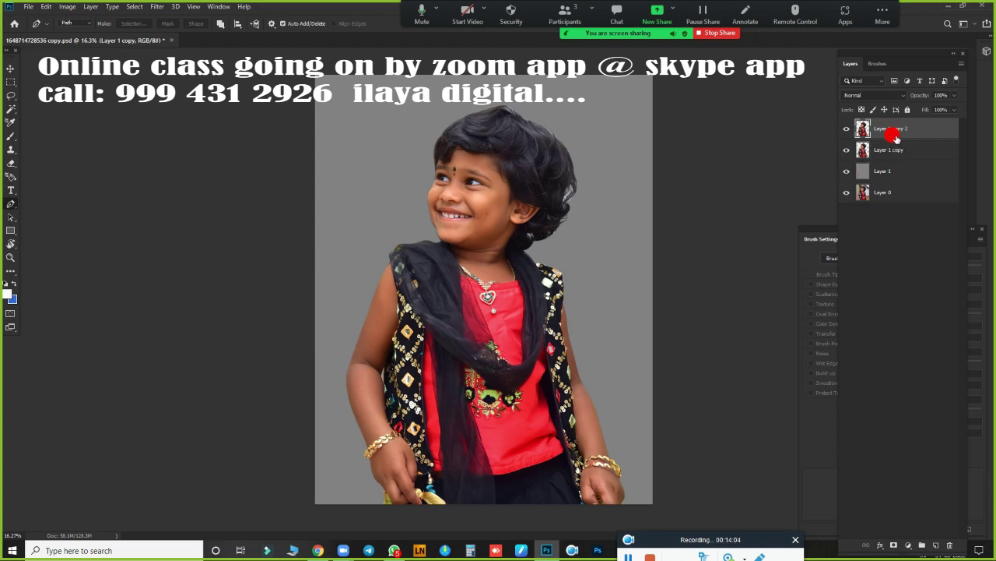
pyautogui.click(847, 129)
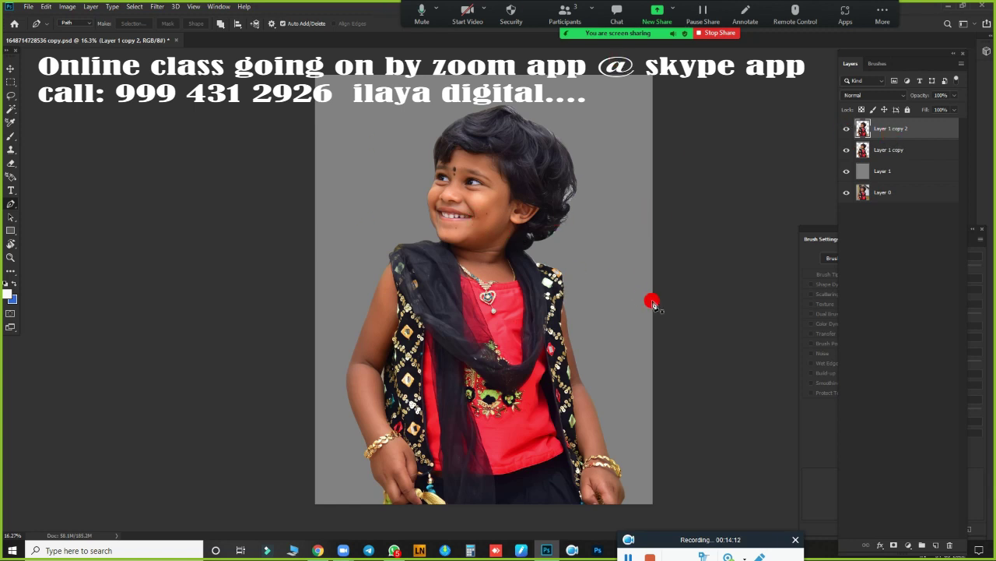
pyautogui.scroll(5, 585, 276)
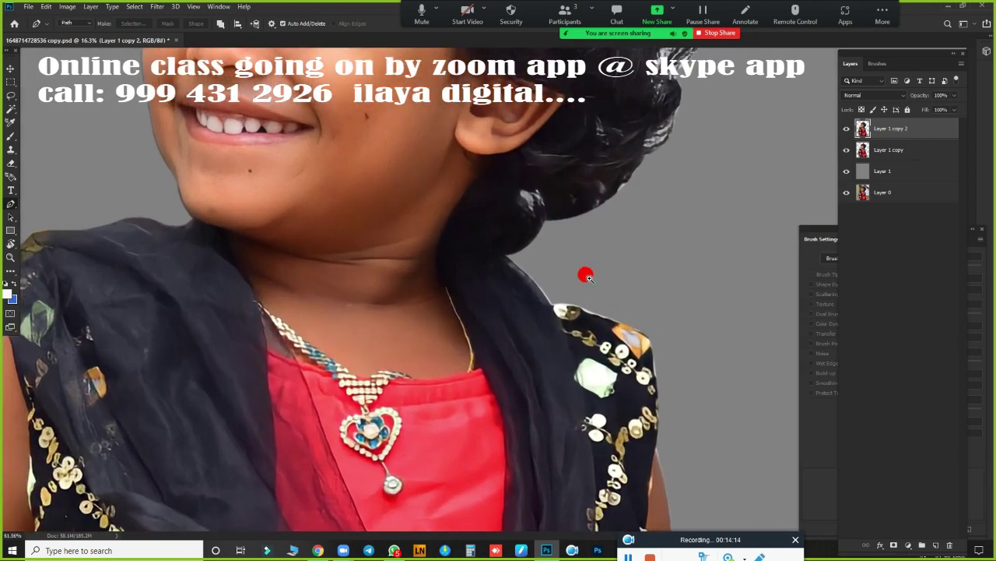
pyautogui.scroll(2, 586, 276)
pyautogui.scroll(-6, 592, 281)
pyautogui.scroll(1, 560, 276)
pyautogui.scroll(1, 559, 276)
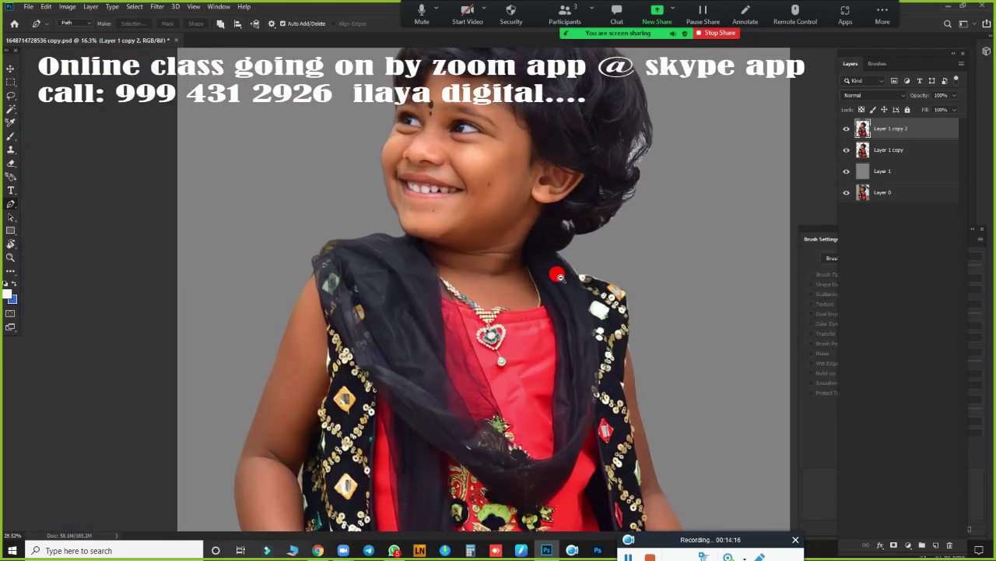
pyautogui.scroll(1, 559, 276)
pyautogui.scroll(2, 485, 213)
pyautogui.scroll(2, 516, 238)
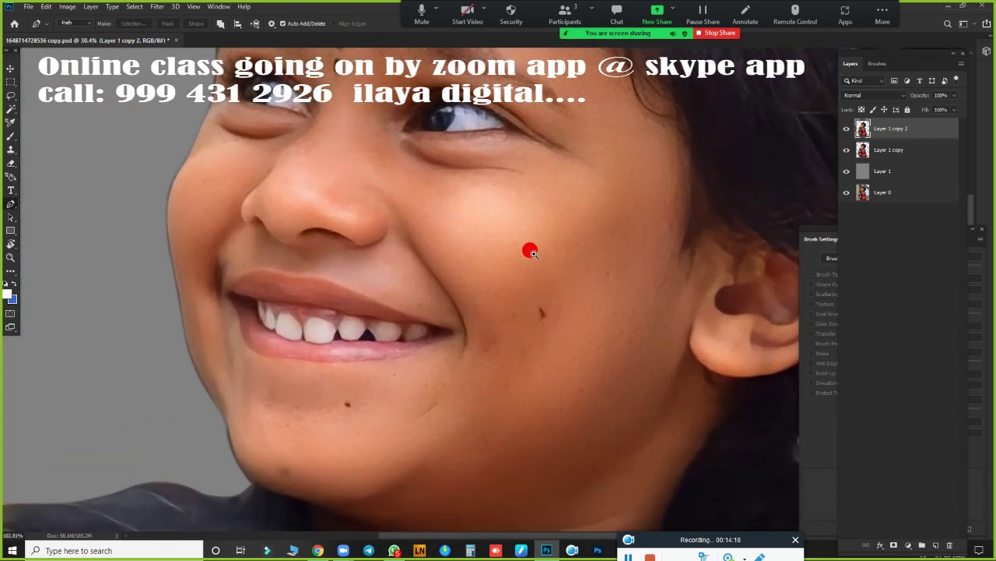
pyautogui.scroll(-2, 531, 252)
pyautogui.scroll(-1, 506, 241)
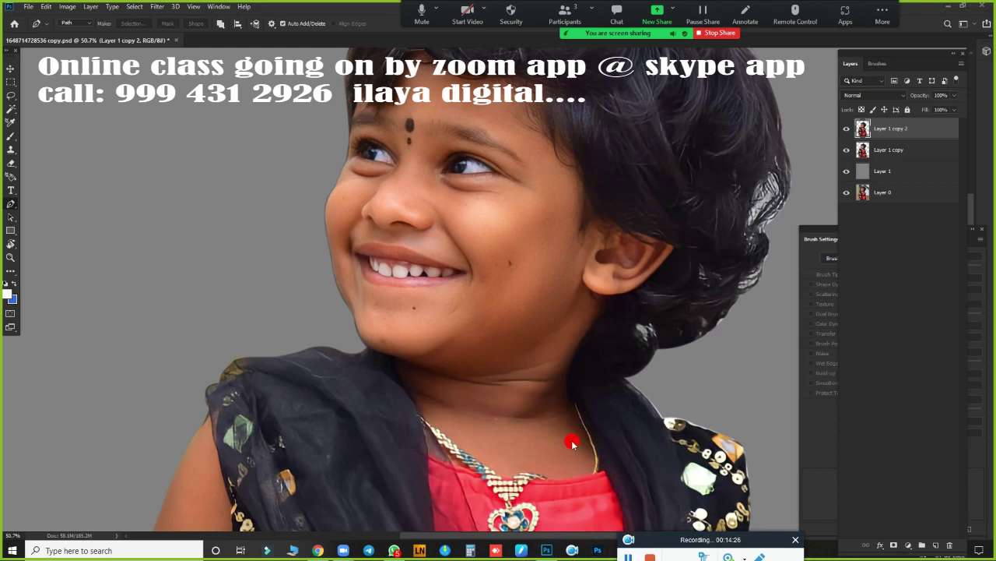
pyautogui.scroll(-1, 600, 296)
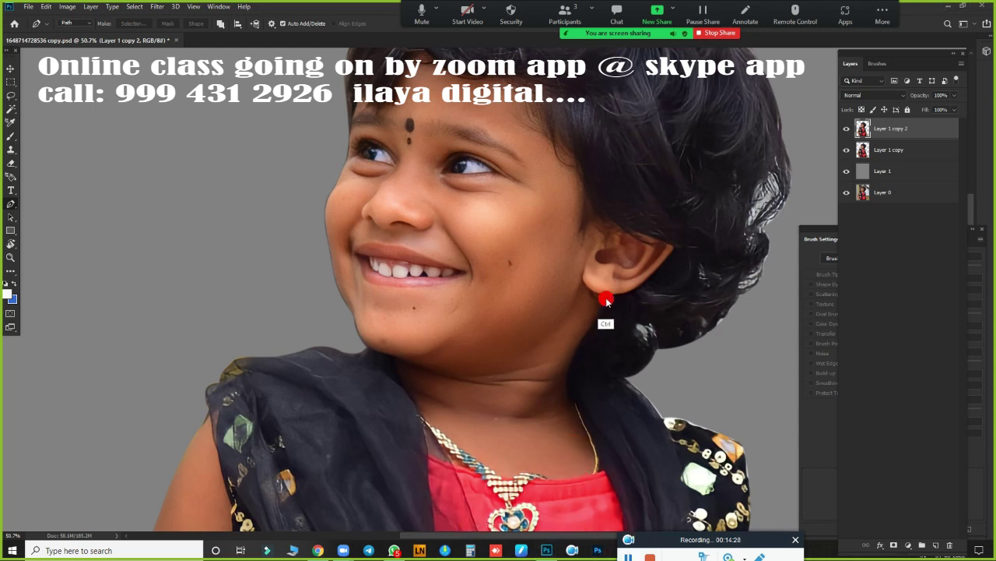
pyautogui.scroll(-1, 609, 326)
pyautogui.scroll(-3, 609, 327)
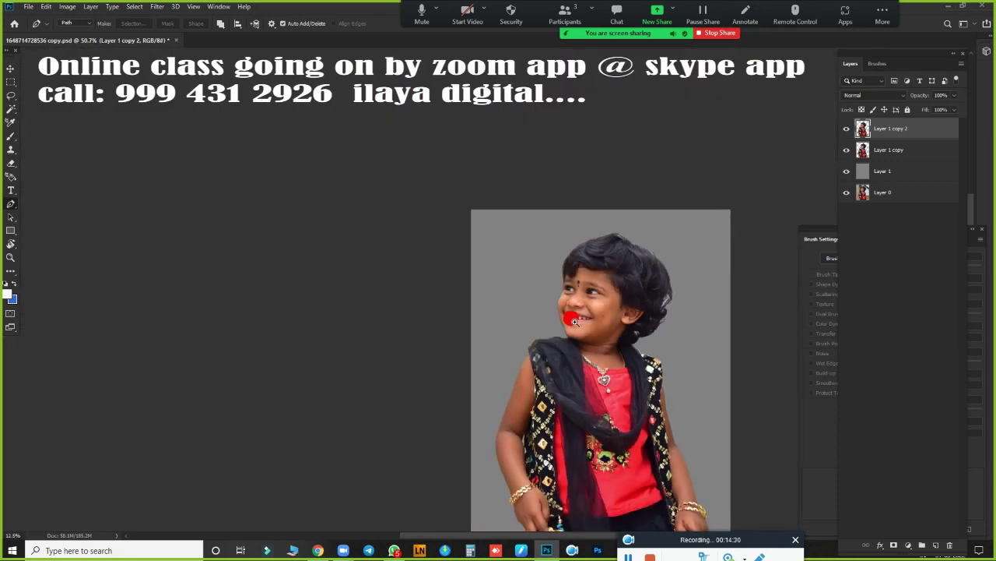
pyautogui.press('b')
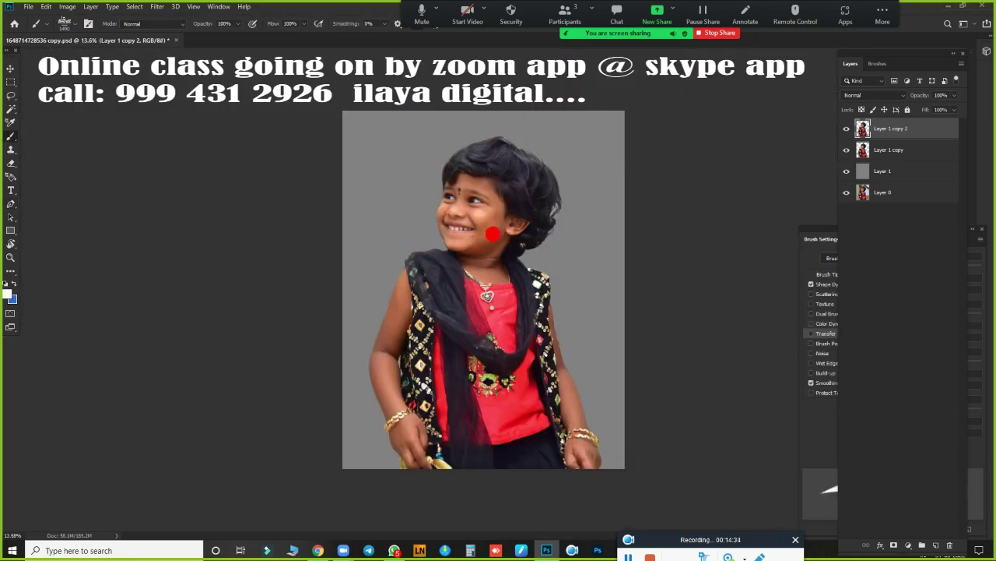
pyautogui.press('v')
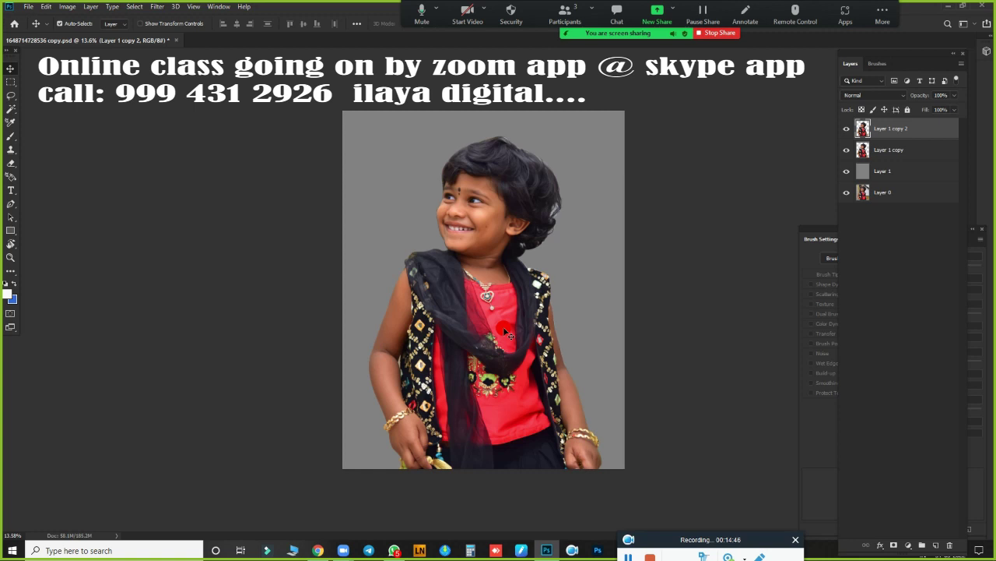
pyautogui.hotkey('ctrl', '+')
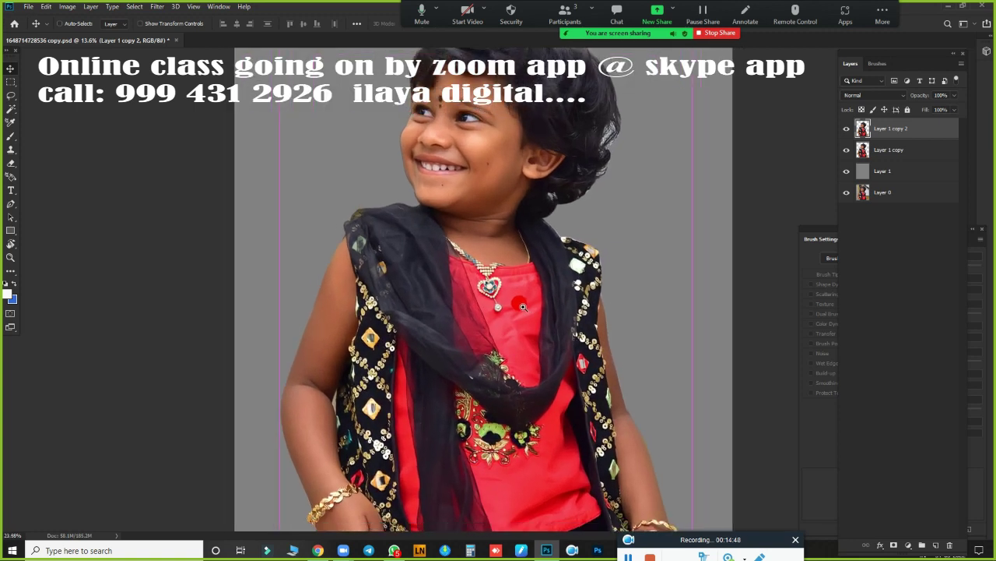
pyautogui.press('ctrl')
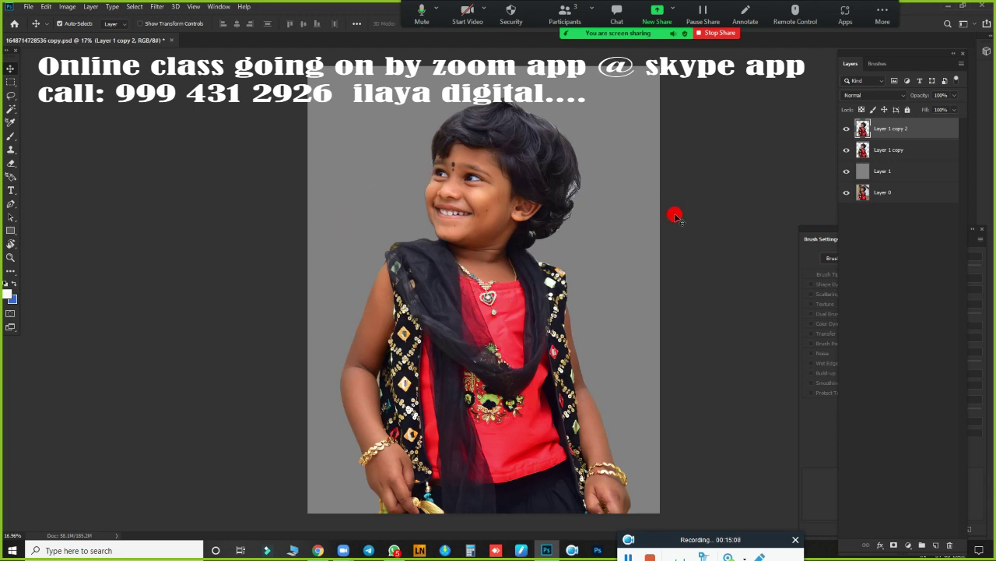
pyautogui.scroll(5, 491, 293)
pyautogui.scroll(-4, 497, 293)
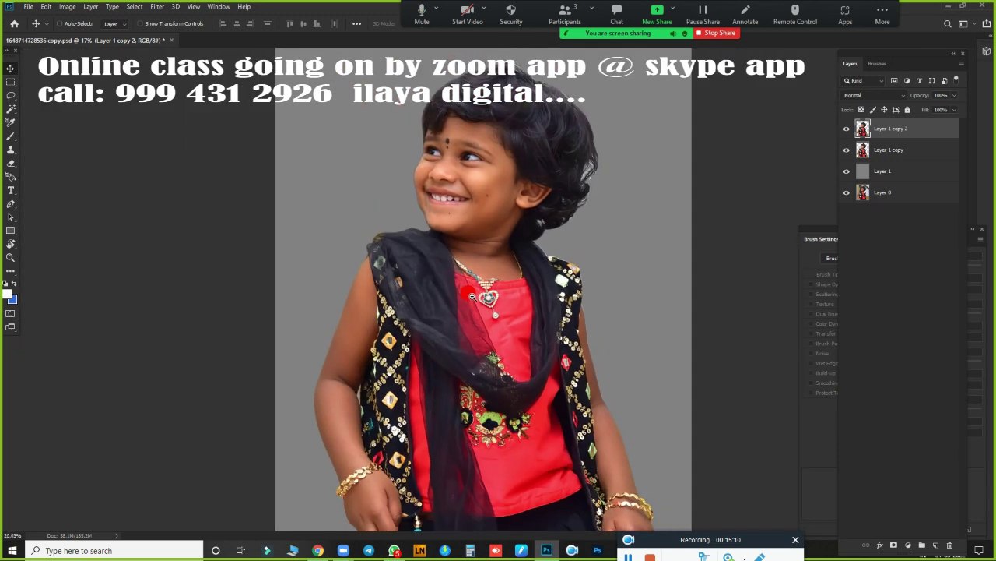
pyautogui.scroll(-1, 475, 291)
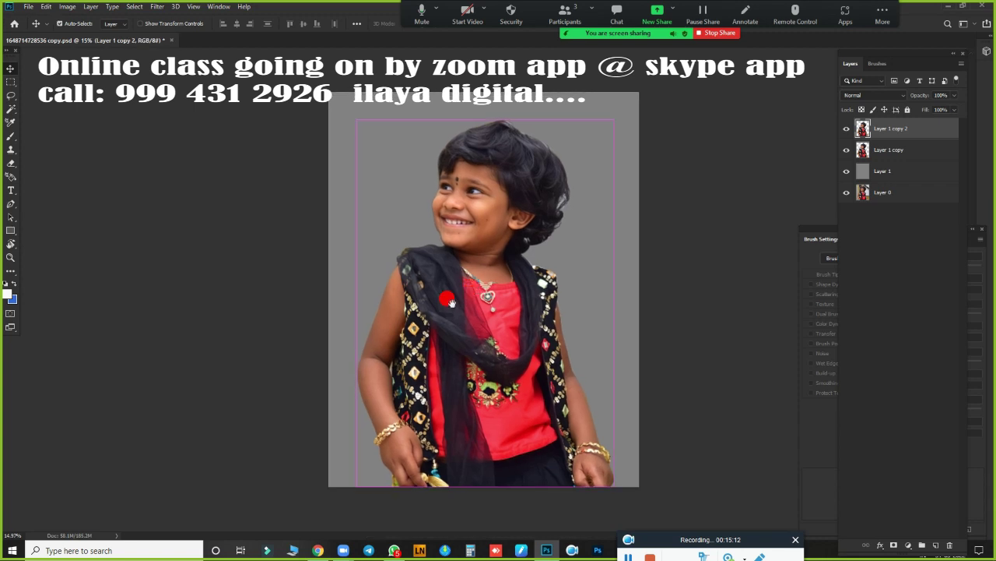
pyautogui.scroll(3, 475, 291)
pyautogui.scroll(1, 498, 255)
pyautogui.scroll(-1, 499, 255)
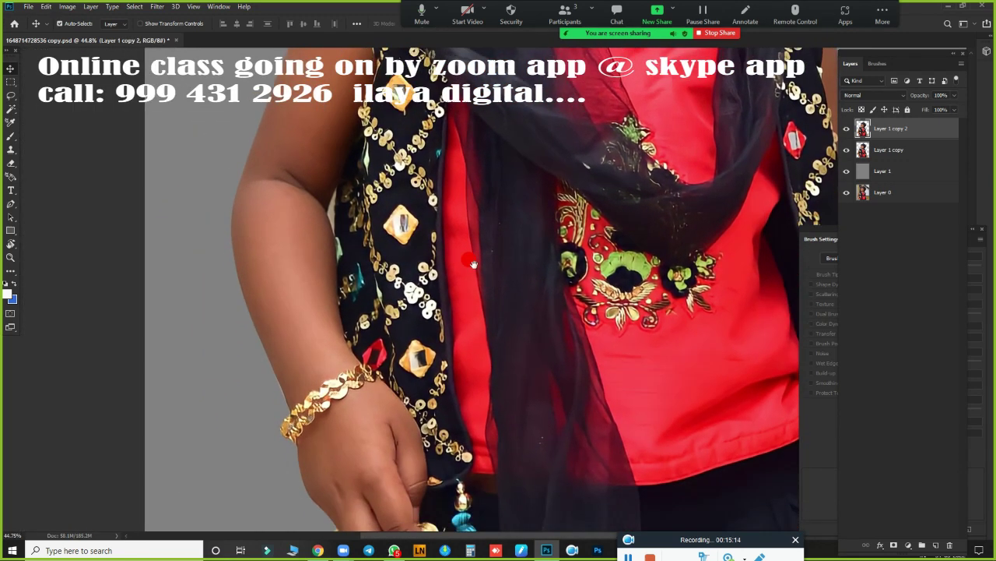
pyautogui.scroll(-1, 468, 323)
# Step: Draw a Lasso selection around the girl's arm, waist and hairline, then set a 2-pixel feather
pyautogui.press('l')
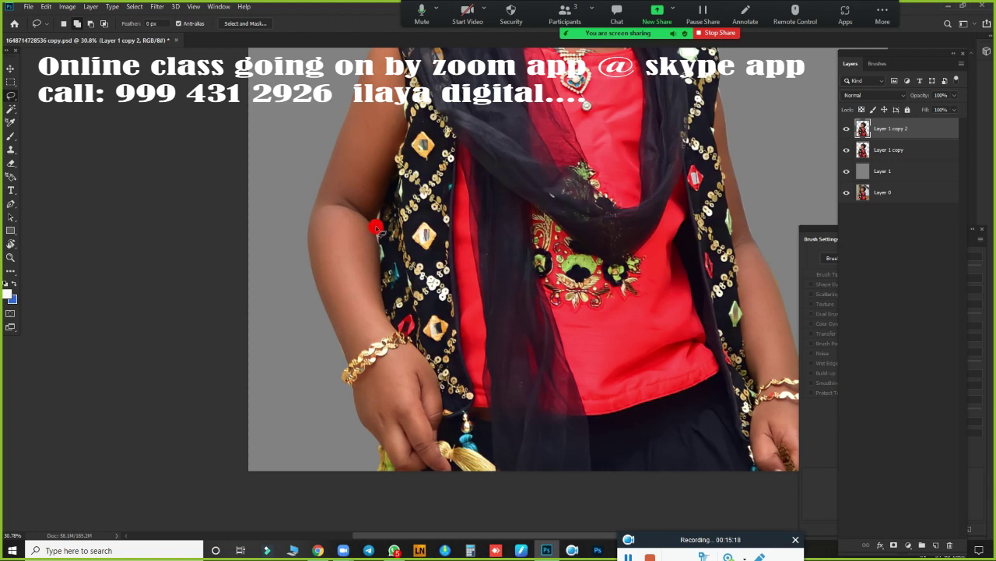
pyautogui.moveTo(376, 225)
pyautogui.mouseDown()
pyautogui.moveTo(396, 331)
pyautogui.moveTo(441, 399)
pyautogui.moveTo(447, 447)
pyautogui.moveTo(429, 491)
pyautogui.moveTo(395, 480)
pyautogui.moveTo(340, 408)
pyautogui.moveTo(282, 171)
pyautogui.moveTo(316, 104)
pyautogui.moveTo(363, 86)
pyautogui.moveTo(418, 451)
pyautogui.mouseUp()
pyautogui.moveTo(295, 304)
pyautogui.mouseDown()
pyautogui.moveTo(337, 220)
pyautogui.moveTo(360, 267)
pyautogui.moveTo(365, 322)
pyautogui.moveTo(343, 436)
pyautogui.mouseUp()
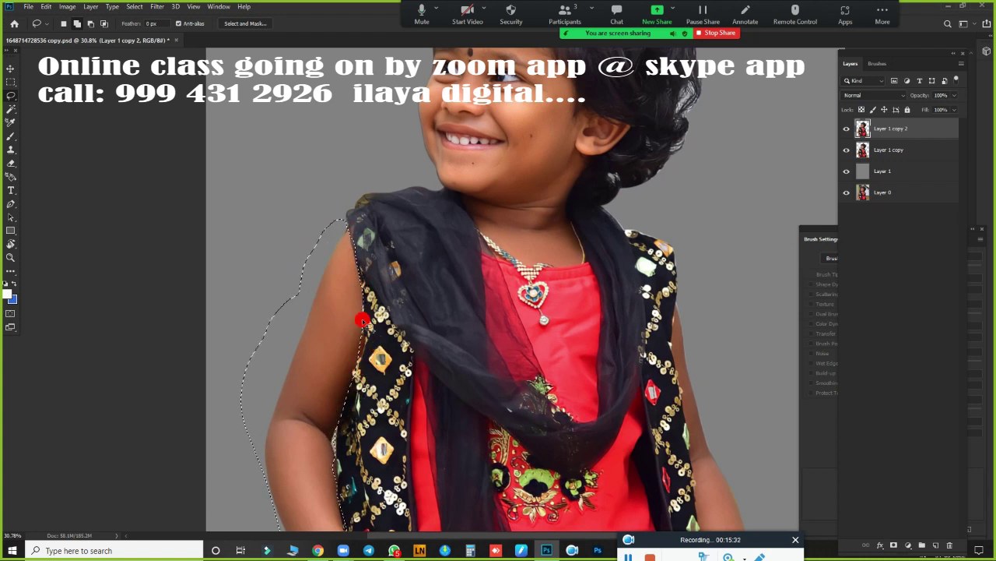
pyautogui.moveTo(685, 382)
pyautogui.mouseDown()
pyautogui.moveTo(588, 204)
pyautogui.moveTo(555, 197)
pyautogui.moveTo(576, 109)
pyautogui.moveTo(563, 183)
pyautogui.moveTo(591, 401)
pyautogui.moveTo(651, 300)
pyautogui.moveTo(594, 438)
pyautogui.moveTo(595, 392)
pyautogui.moveTo(593, 401)
pyautogui.moveTo(610, 516)
pyautogui.moveTo(698, 460)
pyautogui.moveTo(652, 382)
pyautogui.moveTo(542, 426)
pyautogui.moveTo(405, 304)
pyautogui.moveTo(336, 279)
pyautogui.moveTo(408, 355)
pyautogui.moveTo(440, 366)
pyautogui.moveTo(476, 357)
pyautogui.moveTo(472, 281)
pyautogui.moveTo(513, 218)
pyautogui.mouseUp()
pyautogui.scroll(3, 651, 383)
pyautogui.scroll(2, 542, 426)
pyautogui.moveTo(499, 249)
pyautogui.mouseDown()
pyautogui.moveTo(450, 140)
pyautogui.moveTo(388, 117)
pyautogui.moveTo(330, 155)
pyautogui.moveTo(332, 271)
pyautogui.mouseUp()
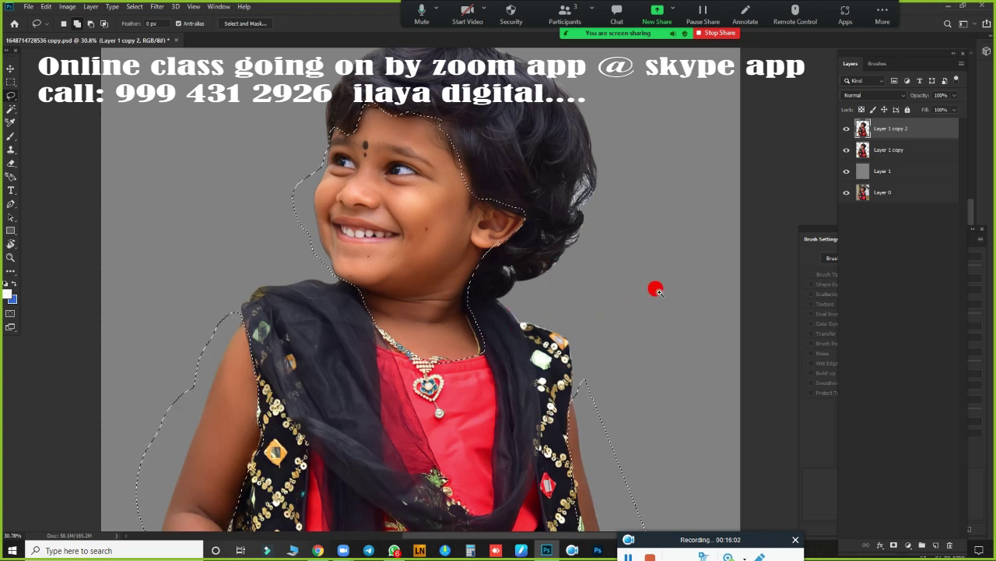
pyautogui.scroll(-3, 615, 261)
pyautogui.scroll(-2, 590, 238)
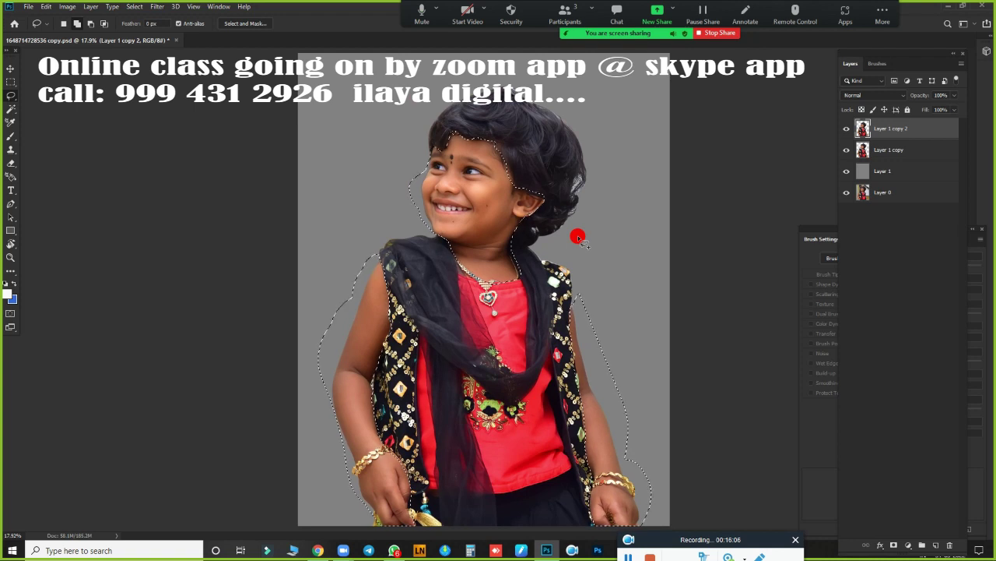
pyautogui.hotkey('shift', 'F6')
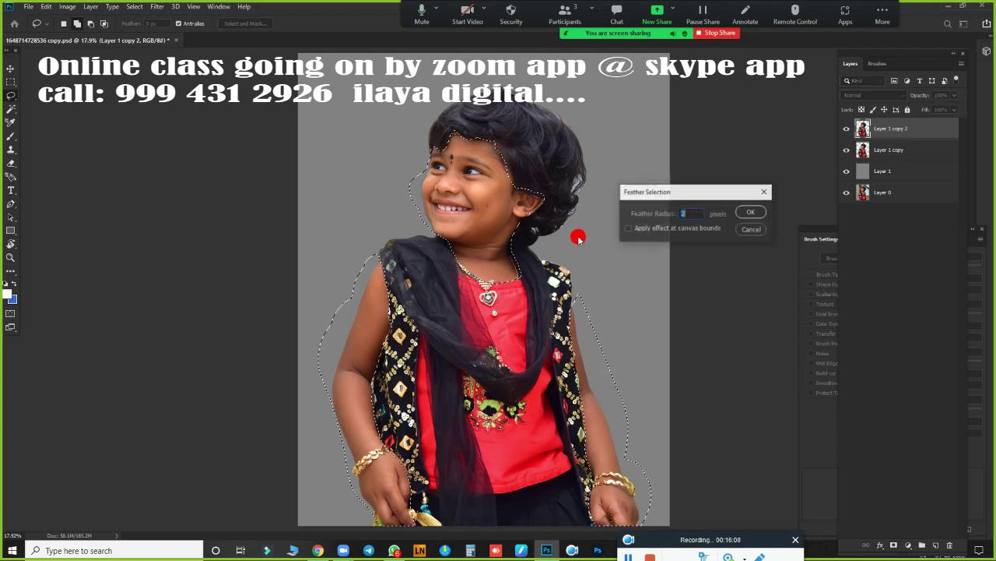
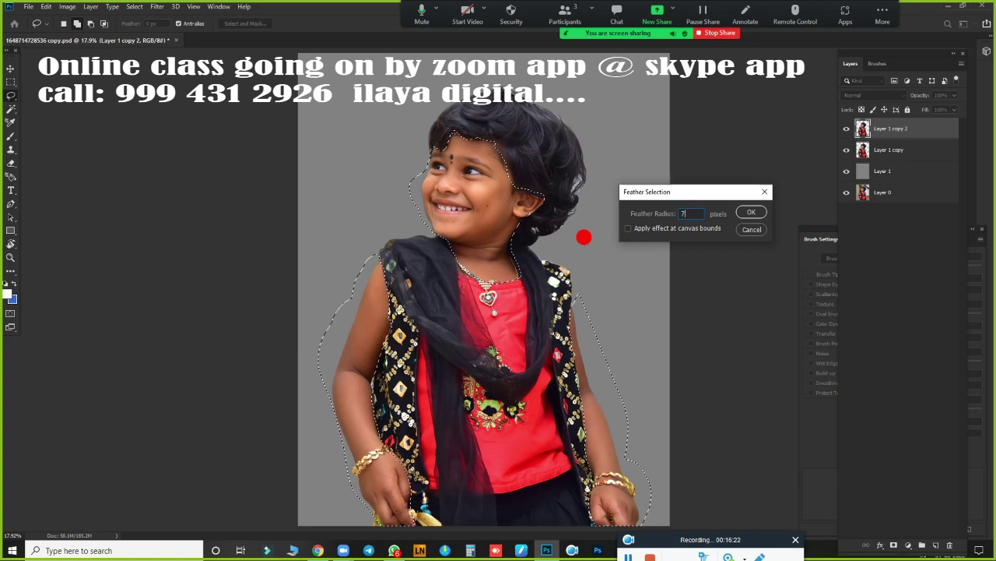
# Step: Apply the 75 px feather and copy the girl to new Layer 2, hiding the layers below
pyautogui.click(751, 212)
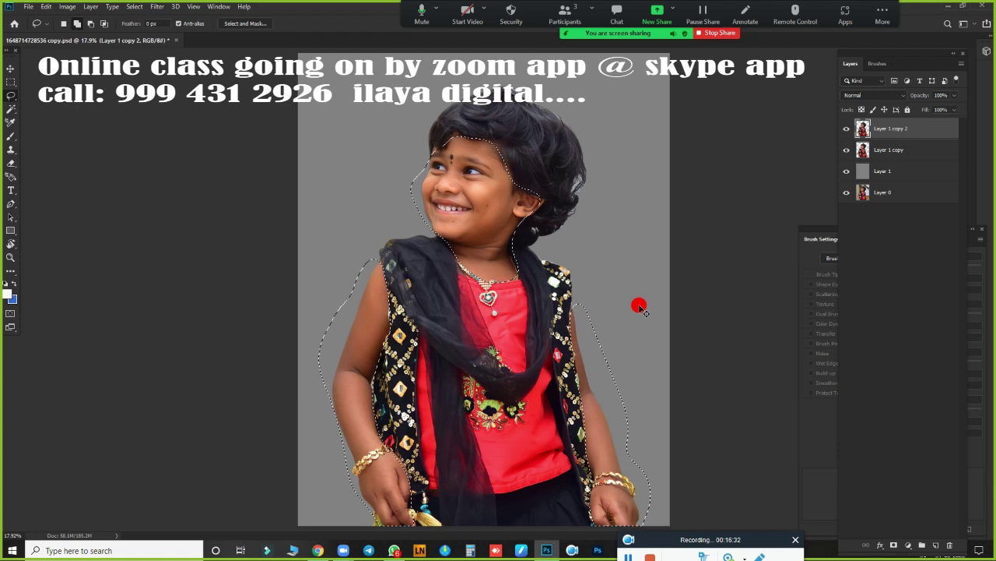
pyautogui.hotkey('ctrl', 'j')
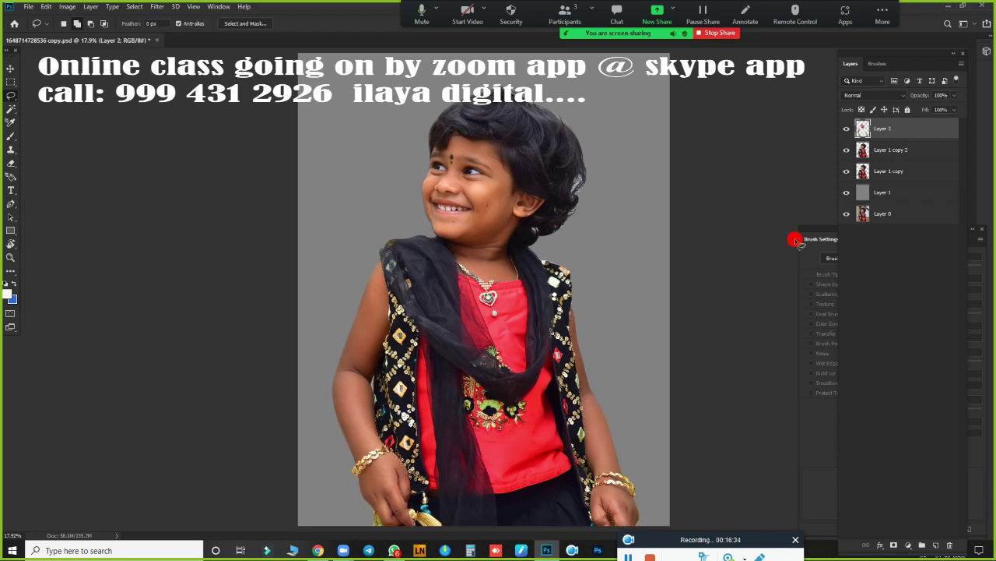
pyautogui.click(847, 150)
pyautogui.click(846, 171)
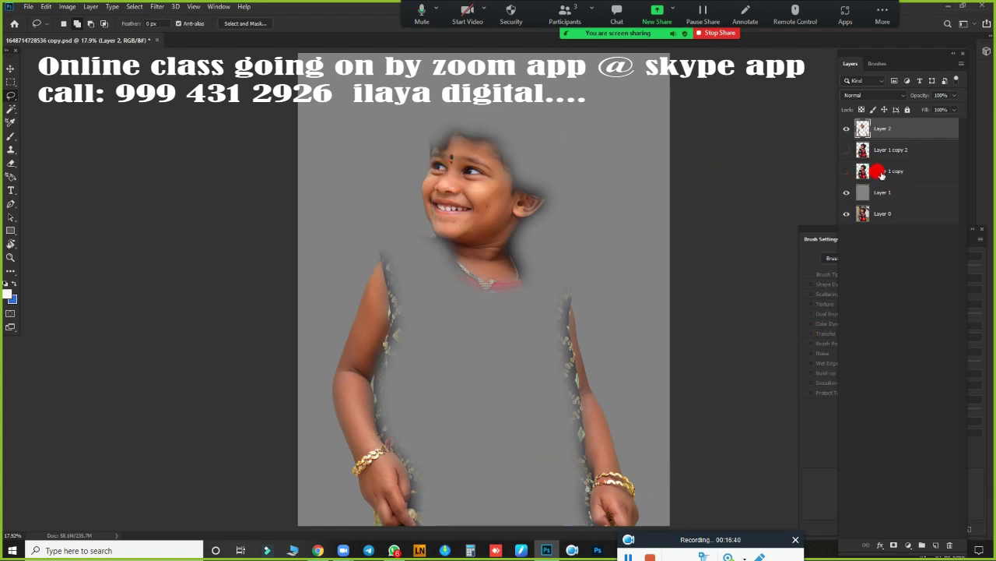
# Step: Keep Layer 1 copy hidden and ready Layer 1 copy 2 for a Curves adjustment
pyautogui.click(847, 150)
pyautogui.click(846, 171)
pyautogui.click(846, 171)
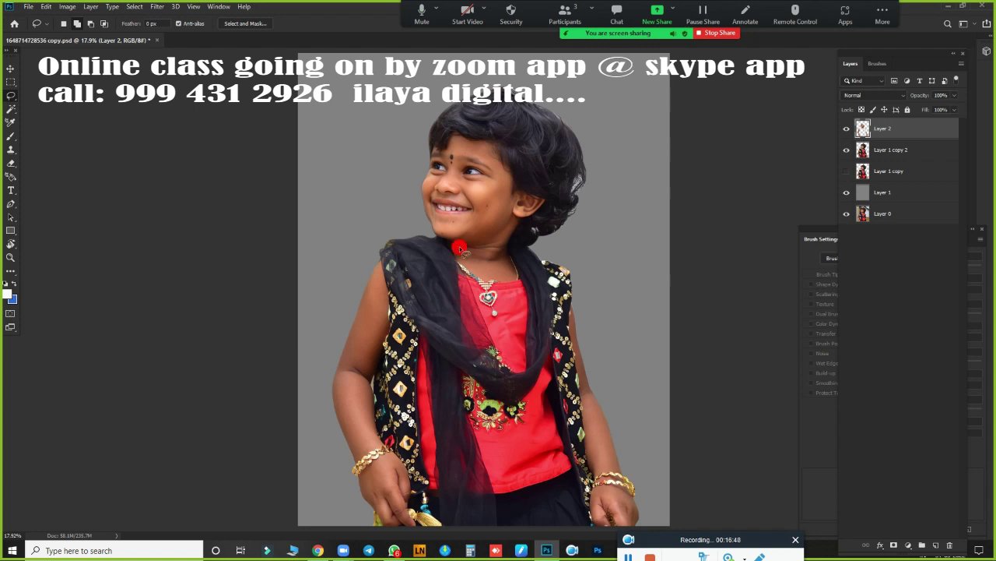
pyautogui.click(924, 149)
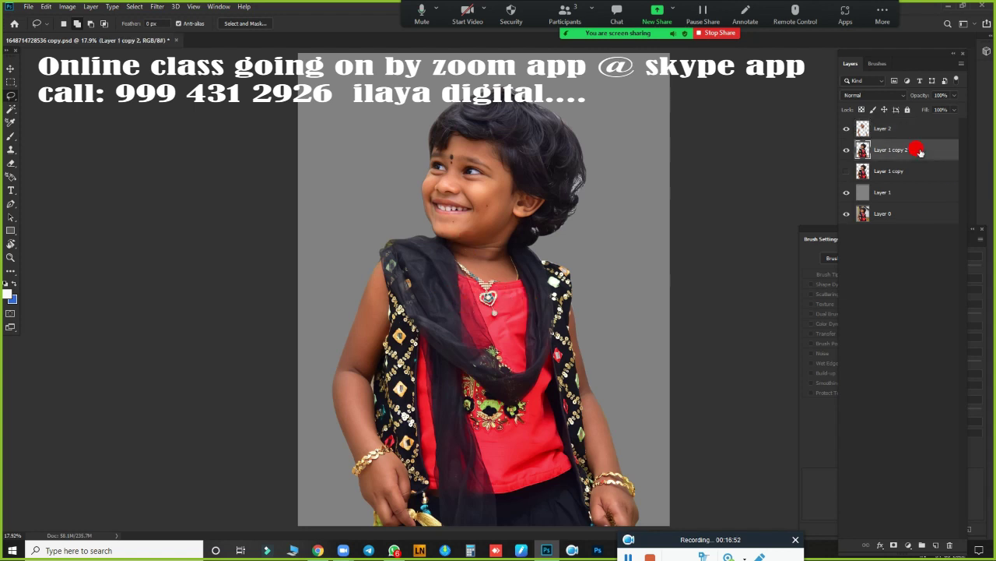
pyautogui.hotkey('ctrl', 'm')
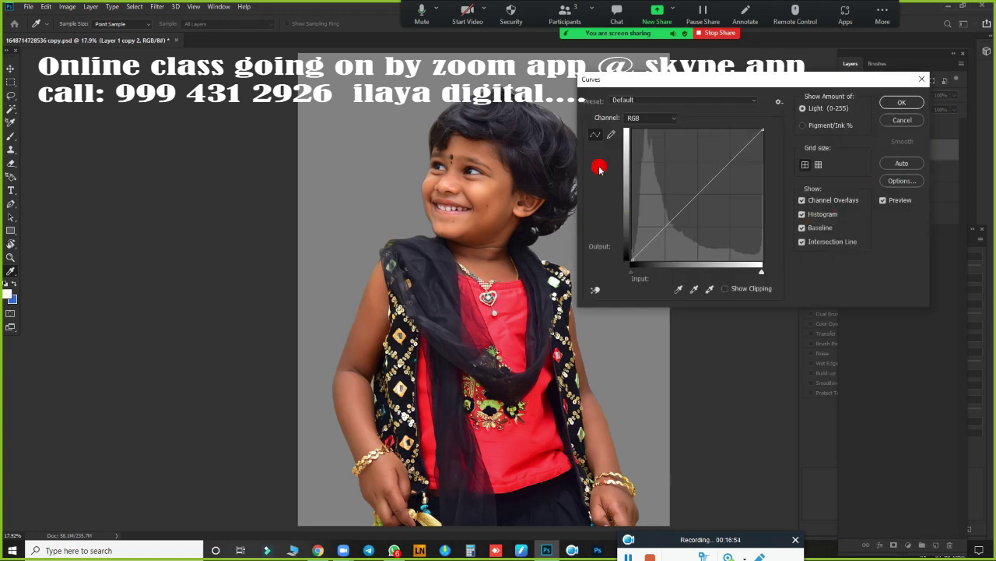
# Step: Darken Layer 1 copy 2 by raising the Curves black-point input to 26
pyautogui.click(633, 271)
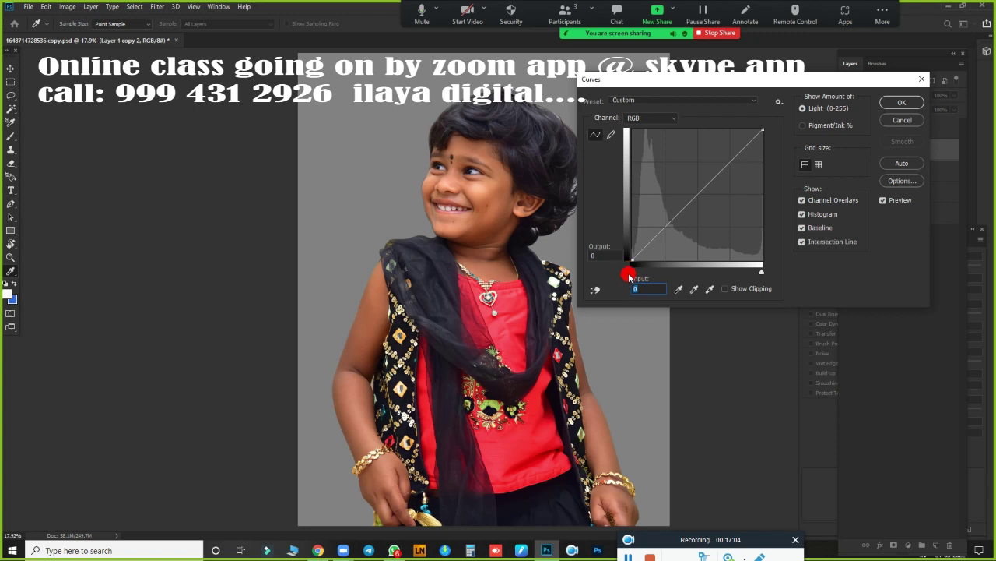
pyautogui.moveTo(629, 272); pyautogui.dragTo(632, 274)
pyautogui.moveTo(632, 274)
pyautogui.mouseDown()
pyautogui.moveTo(760, 283)
pyautogui.moveTo(600, 283)
pyautogui.moveTo(793, 284)
pyautogui.moveTo(561, 283)
pyautogui.moveTo(637, 268)
pyautogui.mouseUp()
pyautogui.moveTo(629, 275)
pyautogui.mouseDown()
pyautogui.moveTo(638, 271)
pyautogui.moveTo(617, 272)
pyautogui.moveTo(640, 276)
pyautogui.mouseUp()
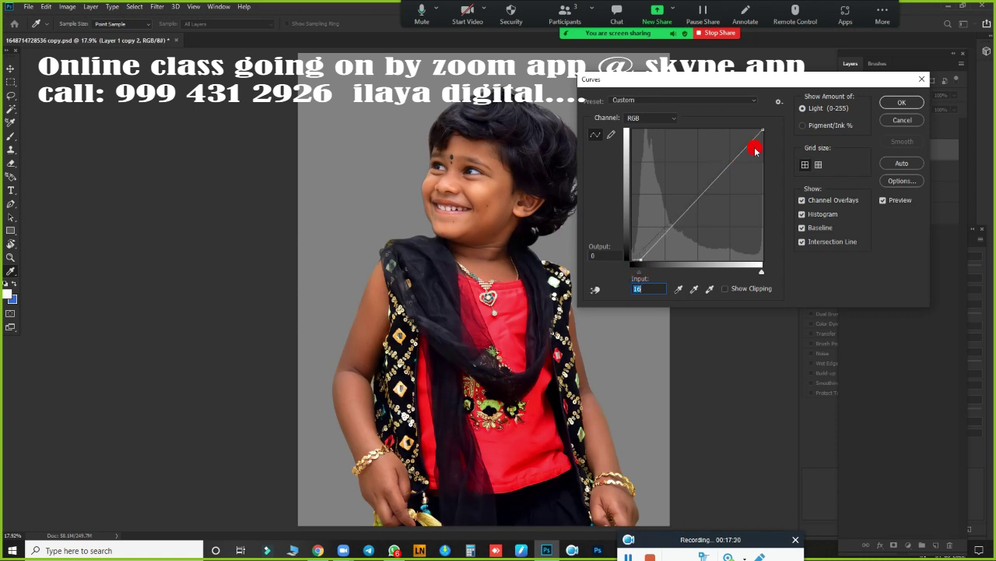
pyautogui.click(641, 276)
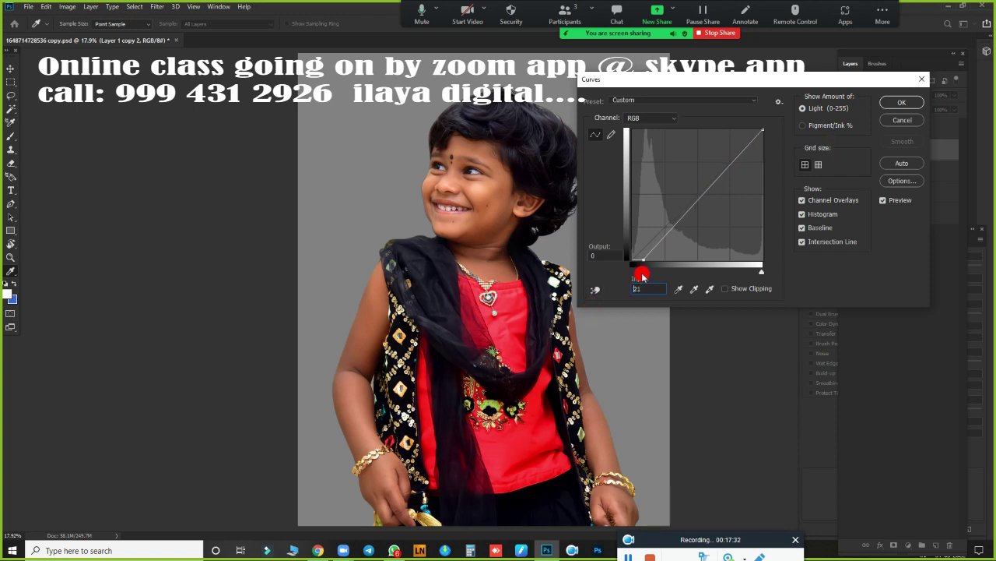
pyautogui.moveTo(641, 277); pyautogui.dragTo(645, 276)
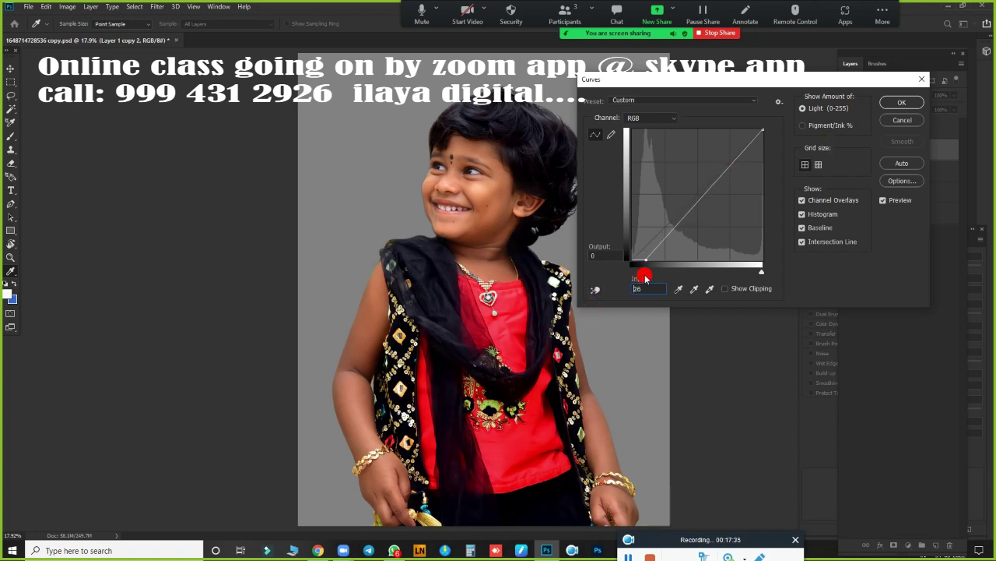
pyautogui.click(905, 106)
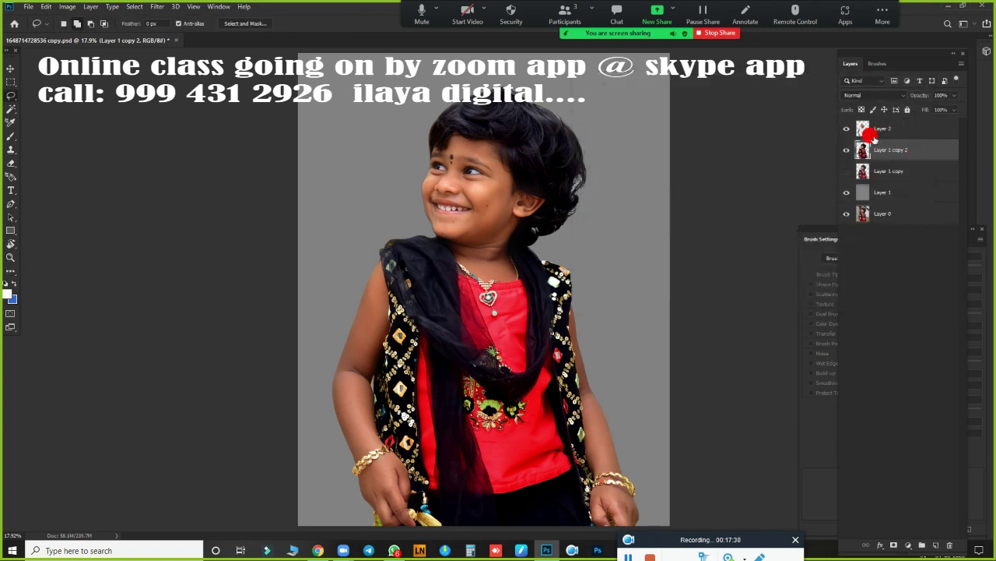
# Step: Compare the result by toggling layer visibility, ending with all five layers shown and Layer 2 selected
pyautogui.click(847, 129)
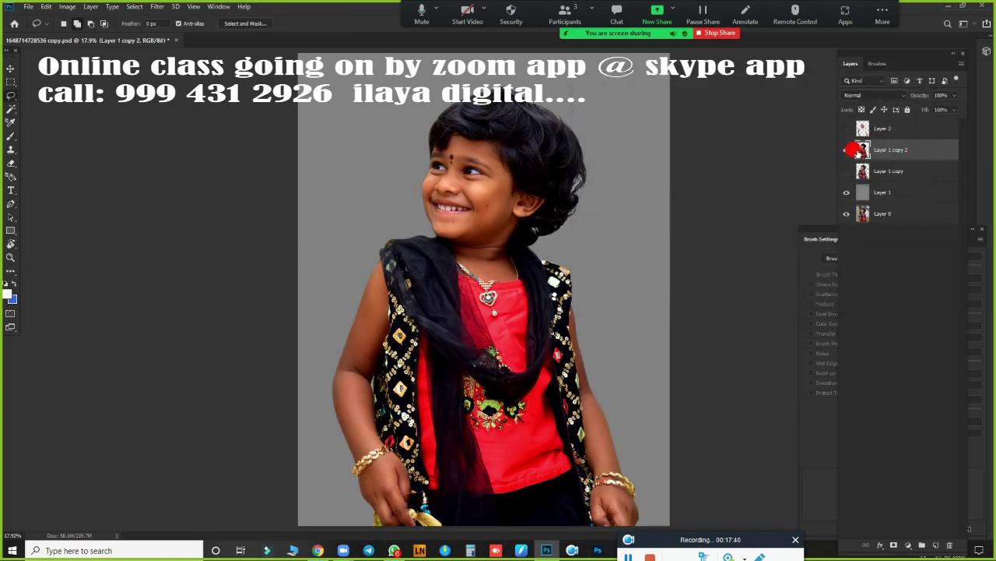
pyautogui.click(847, 170)
pyautogui.click(846, 150)
pyautogui.click(846, 149)
pyautogui.click(847, 149)
pyautogui.click(846, 149)
pyautogui.click(846, 132)
pyautogui.click(847, 132)
pyautogui.click(847, 132)
pyautogui.click(846, 133)
pyautogui.click(847, 132)
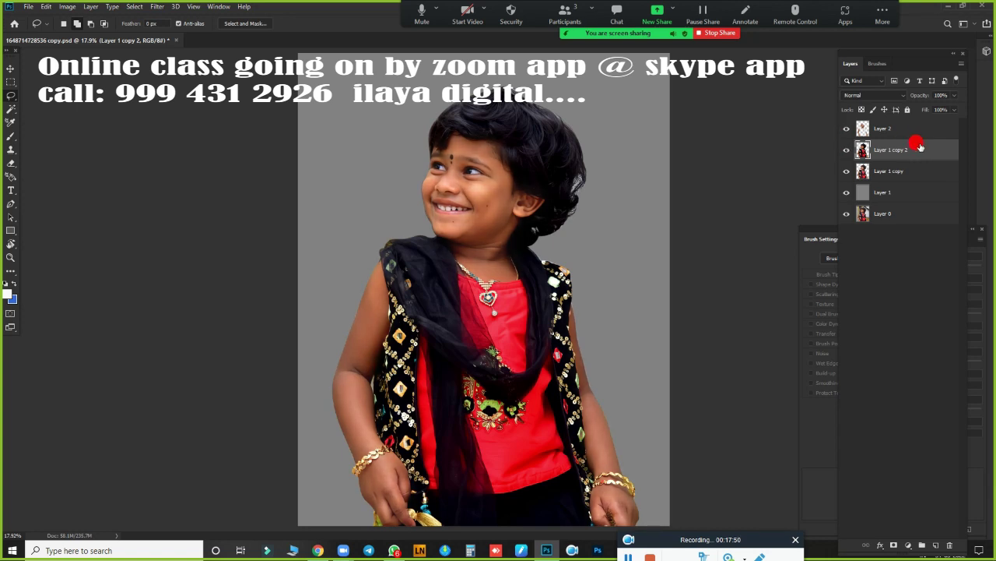
pyautogui.click(915, 130)
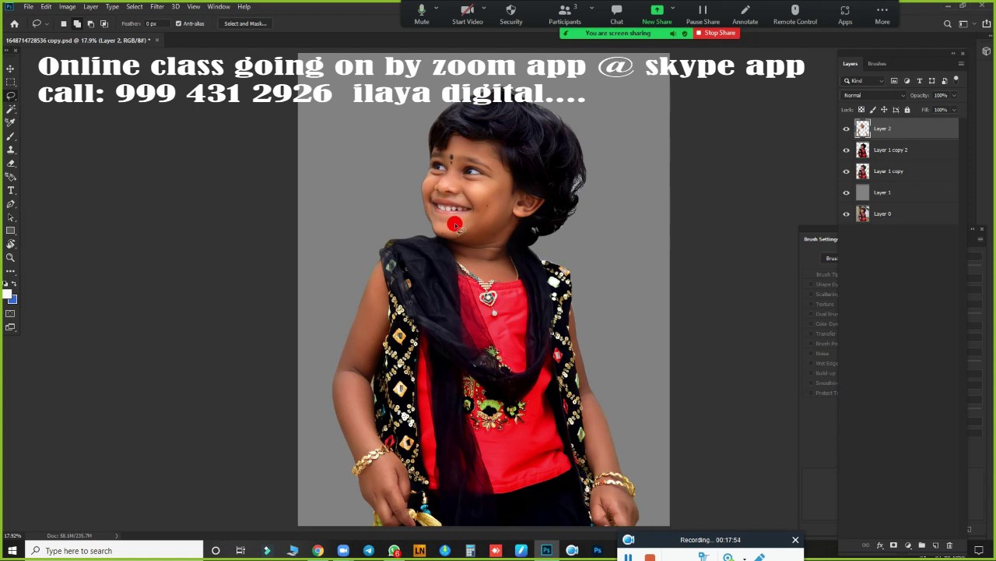
# Step: Open the Brightness/Contrast dialog from the Image > Adjustments menu
pyautogui.hotkey('alt', 'i')
pyautogui.press('a')
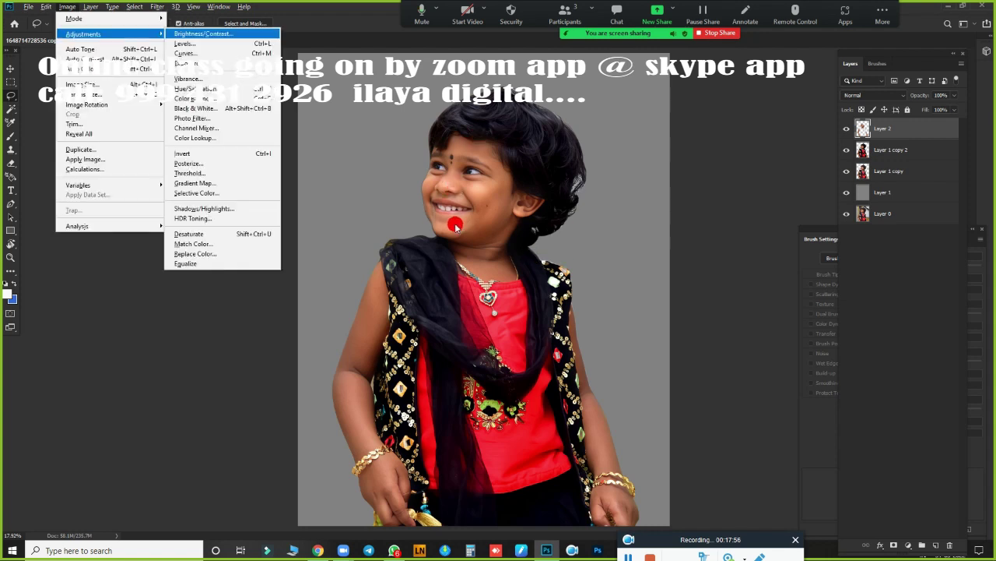
pyautogui.press('Return')
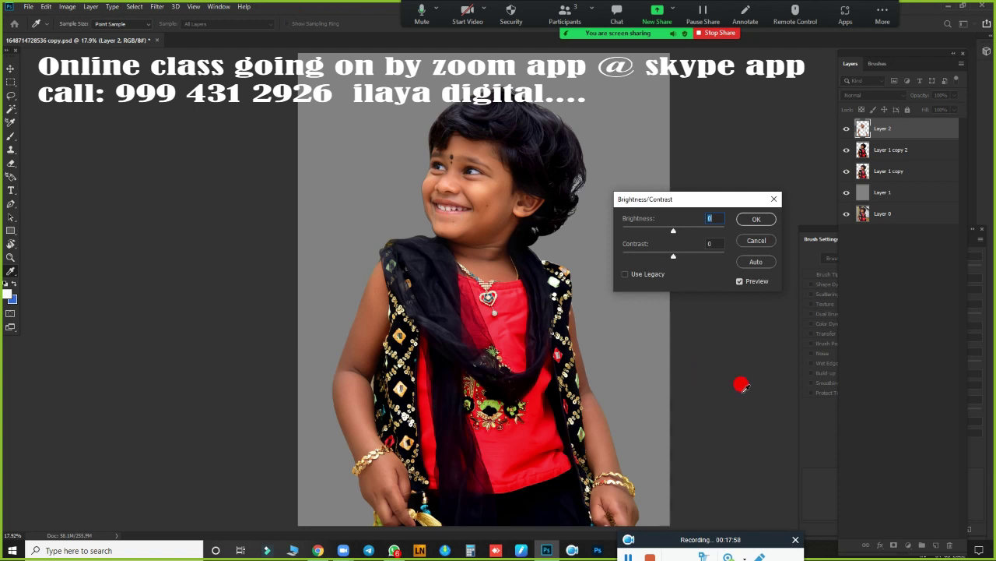
pyautogui.click(773, 200)
pyautogui.press('l')
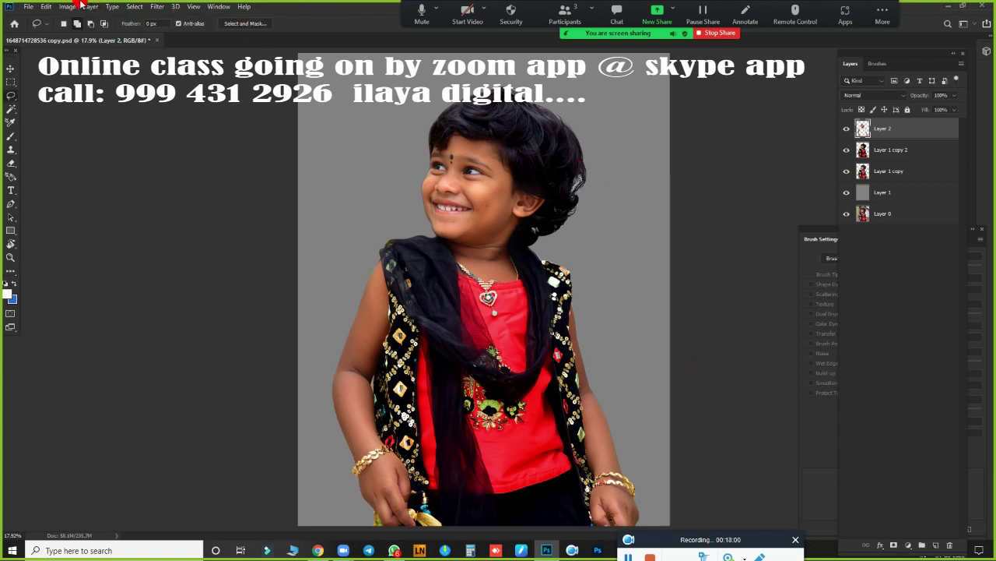
pyautogui.click(67, 7)
pyautogui.moveTo(82, 35)
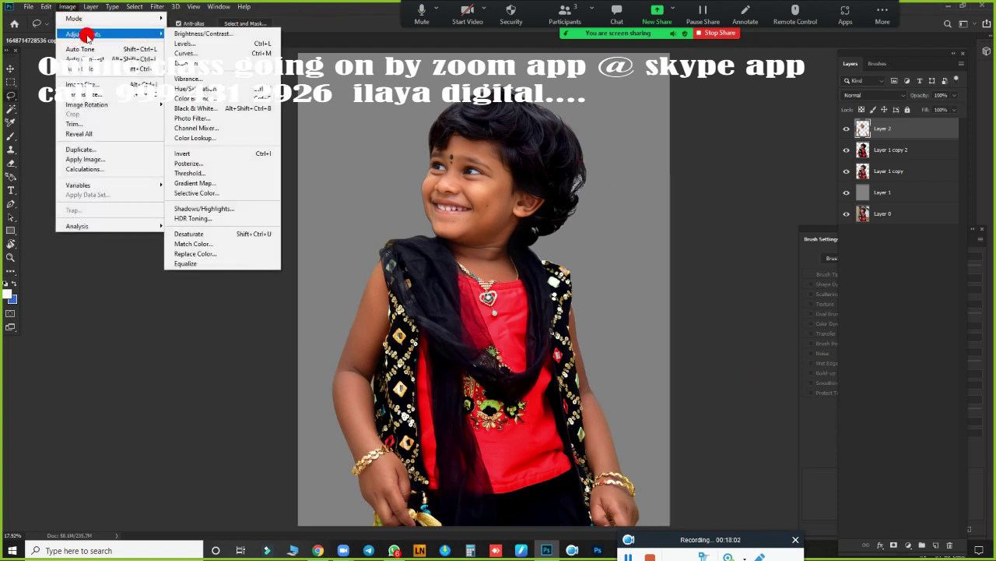
pyautogui.click(746, 300)
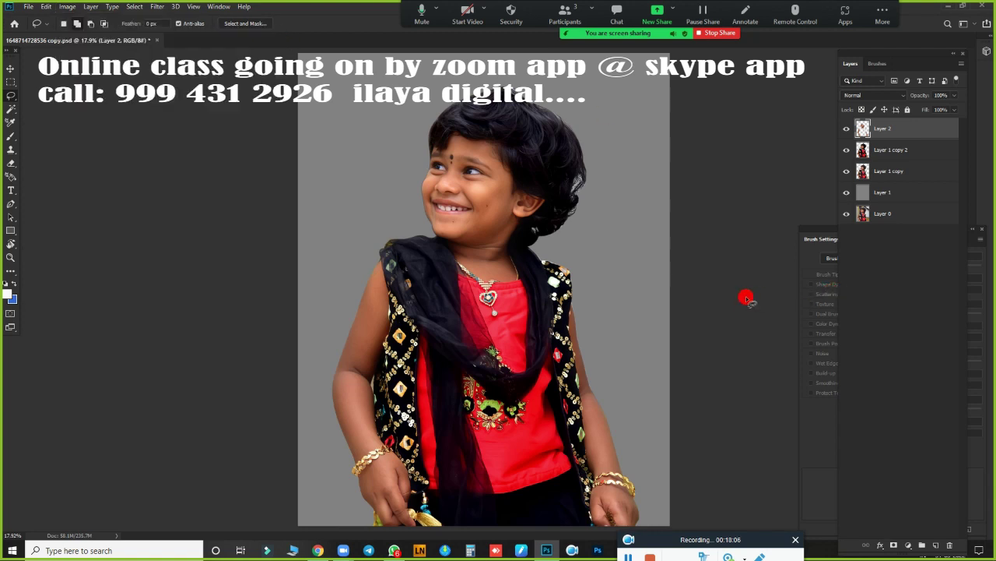
pyautogui.hotkey('alt', 'i')
pyautogui.press('j')
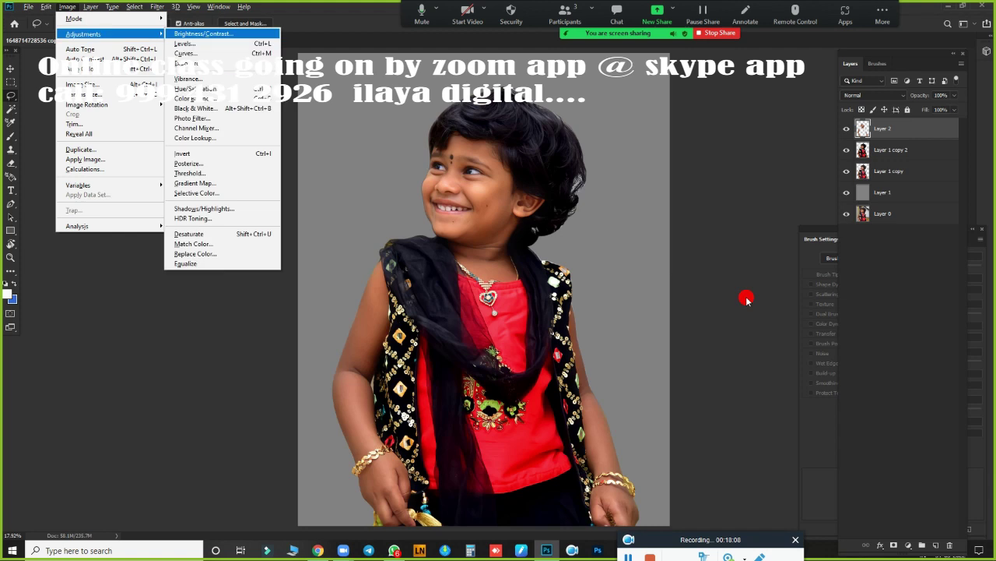
pyautogui.press('Return')
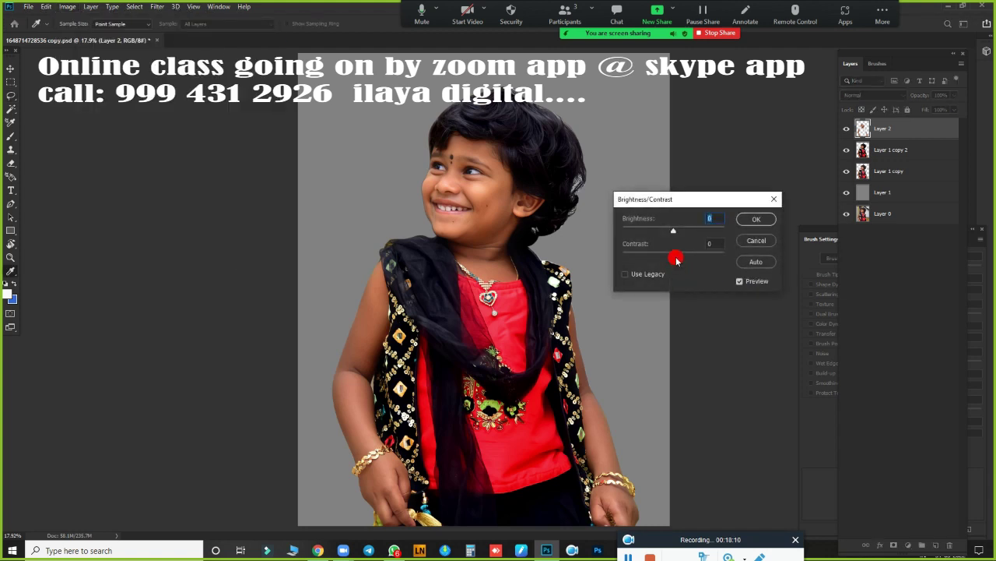
# Step: Apply brightness of about 12 and contrast of about 18 to Layer 2
pyautogui.moveTo(674, 257); pyautogui.dragTo(675, 257)
pyautogui.moveTo(454, 163); pyautogui.dragTo(570, 266)
pyautogui.click(489, 204)
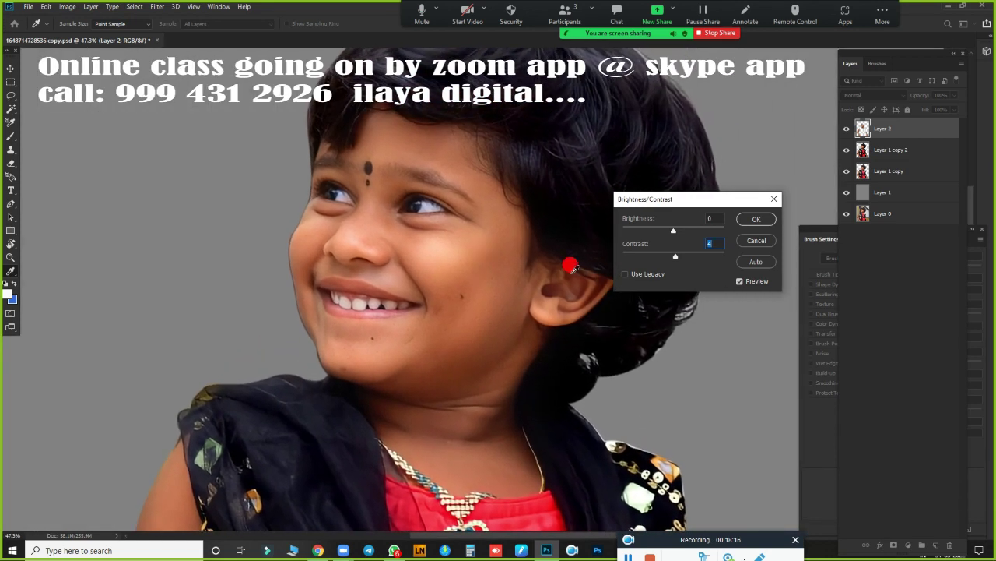
pyautogui.moveTo(677, 258)
pyautogui.mouseDown()
pyautogui.moveTo(690, 259)
pyautogui.moveTo(647, 268)
pyautogui.moveTo(682, 267)
pyautogui.moveTo(678, 260)
pyautogui.mouseUp()
pyautogui.moveTo(674, 231); pyautogui.dragTo(682, 232)
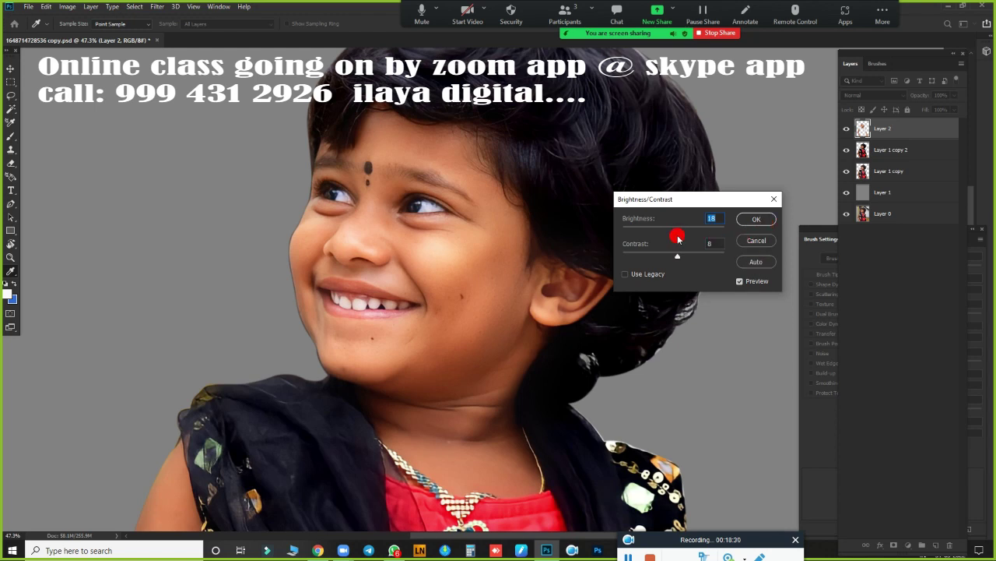
pyautogui.moveTo(678, 234); pyautogui.dragTo(684, 259)
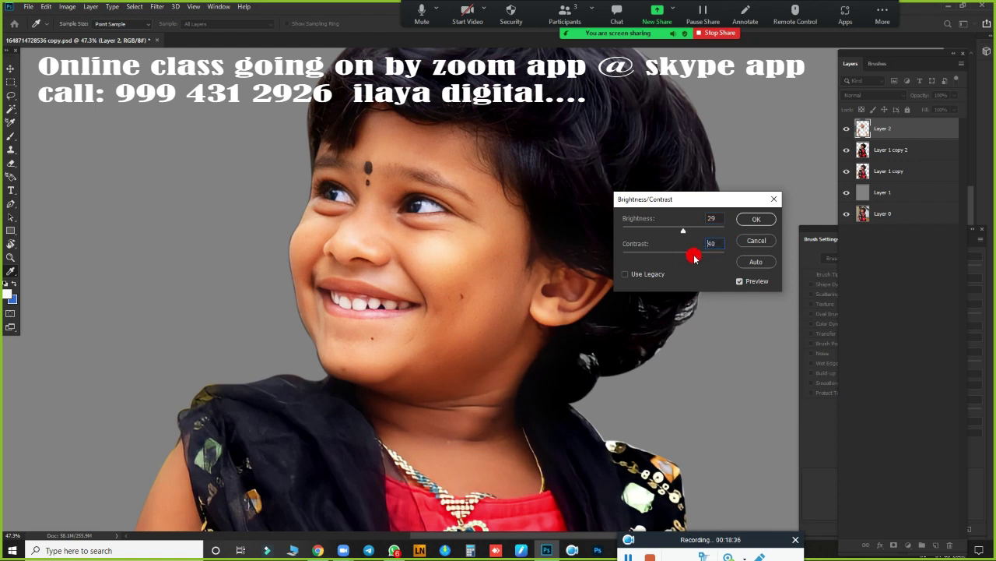
pyautogui.moveTo(684, 259); pyautogui.dragTo(687, 263)
pyautogui.moveTo(692, 260); pyautogui.dragTo(684, 259)
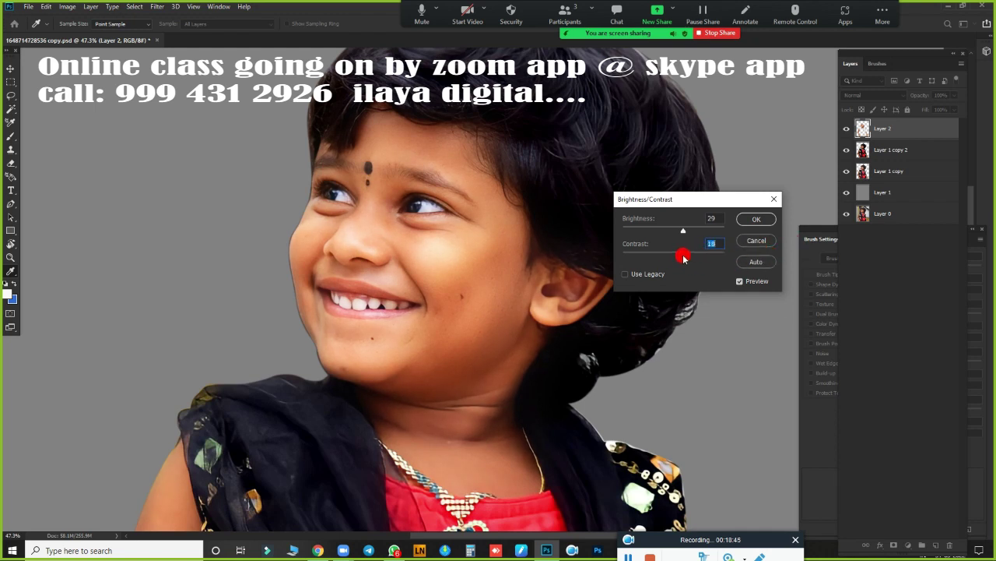
pyautogui.click(756, 219)
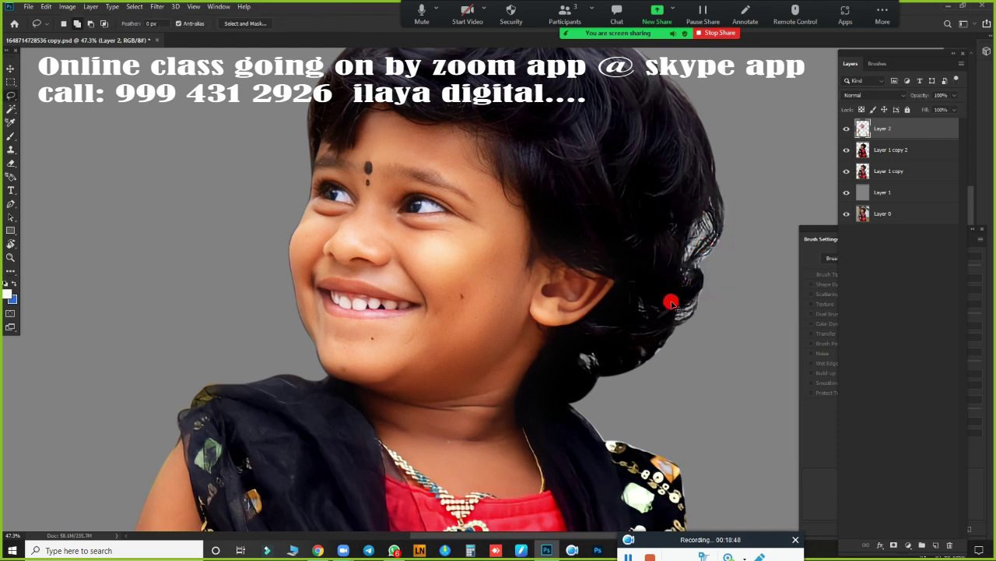
pyautogui.hotkey('ctrl', 'b')
# Step: Set Color Balance midtones to +12, −11, −15 and highlights blue to +42, then apply
pyautogui.moveTo(805, 93); pyautogui.dragTo(619, 141)
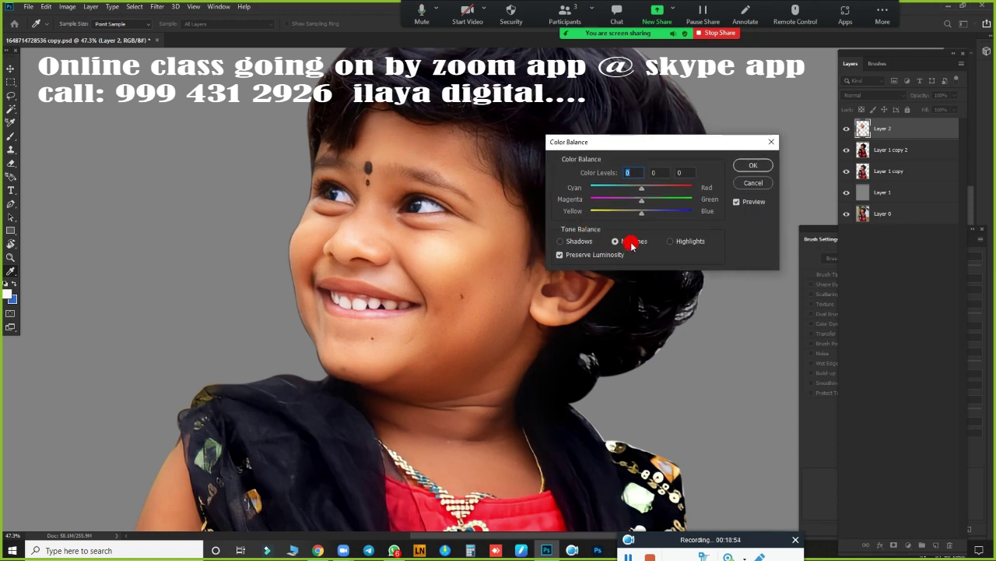
pyautogui.moveTo(642, 217); pyautogui.dragTo(639, 217)
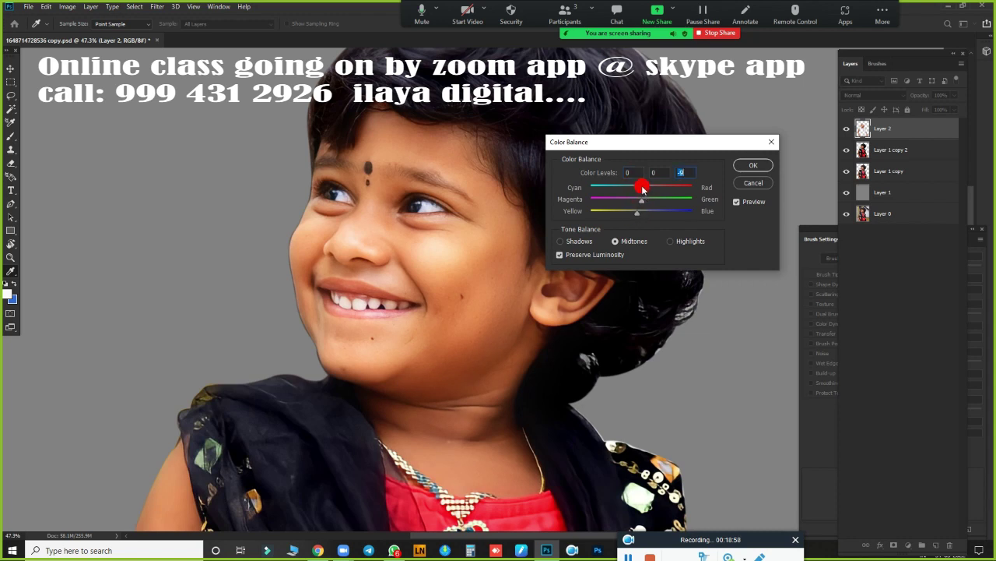
pyautogui.moveTo(642, 187); pyautogui.dragTo(648, 189)
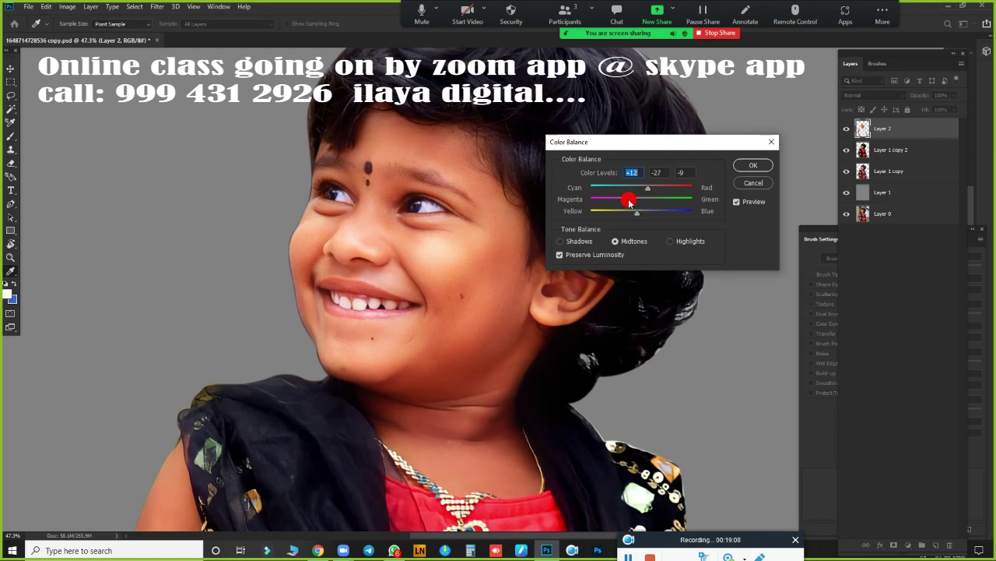
pyautogui.moveTo(634, 200); pyautogui.dragTo(636, 202)
pyautogui.click(669, 243)
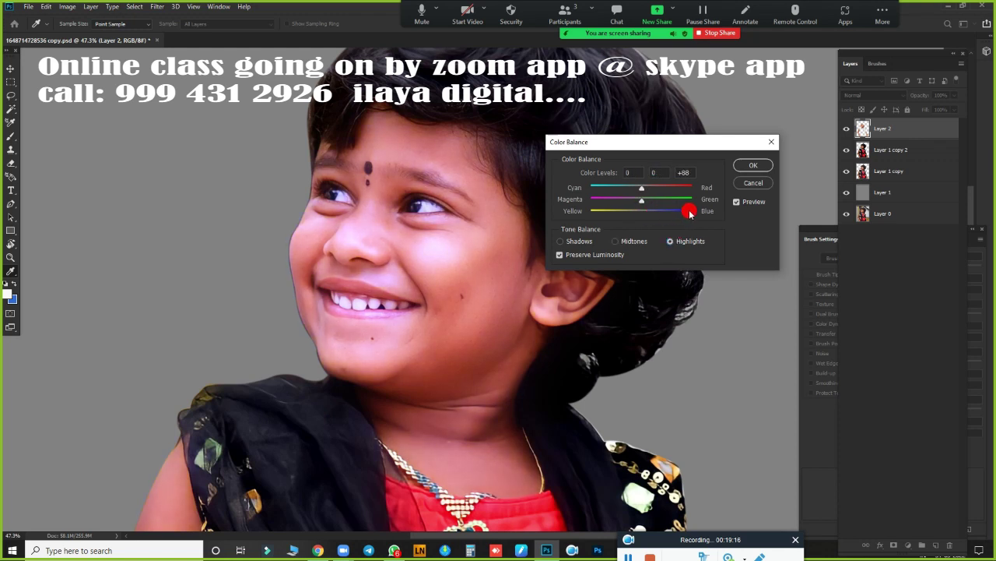
pyautogui.moveTo(713, 212)
pyautogui.mouseDown()
pyautogui.moveTo(656, 226)
pyautogui.moveTo(664, 222)
pyautogui.mouseUp()
pyautogui.moveTo(666, 222); pyautogui.dragTo(663, 221)
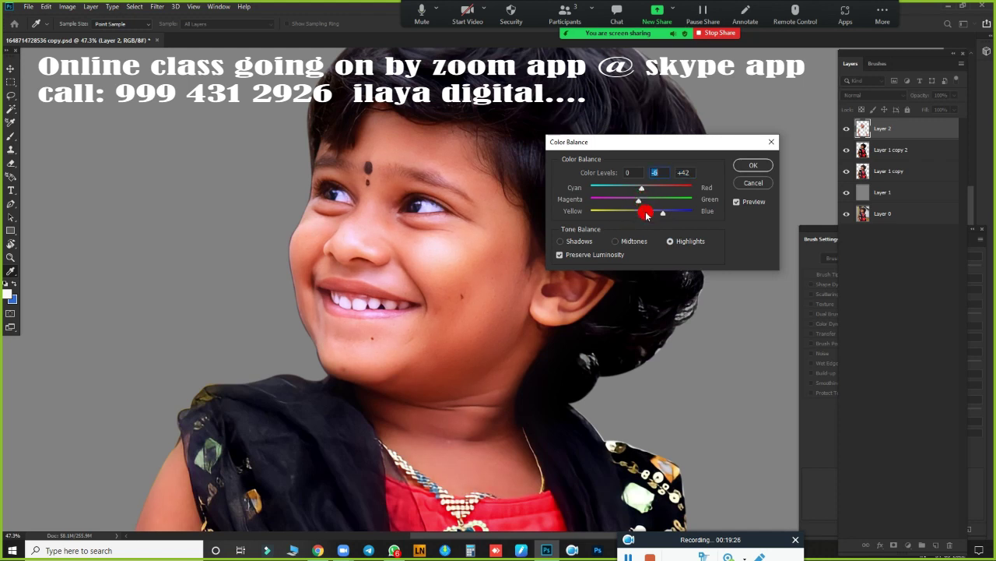
pyautogui.click(637, 242)
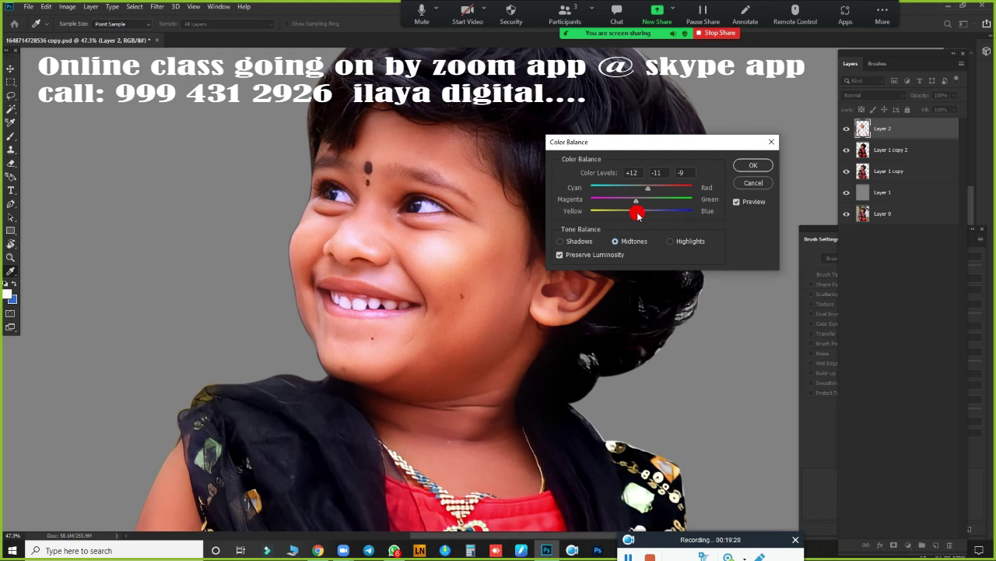
pyautogui.click(746, 166)
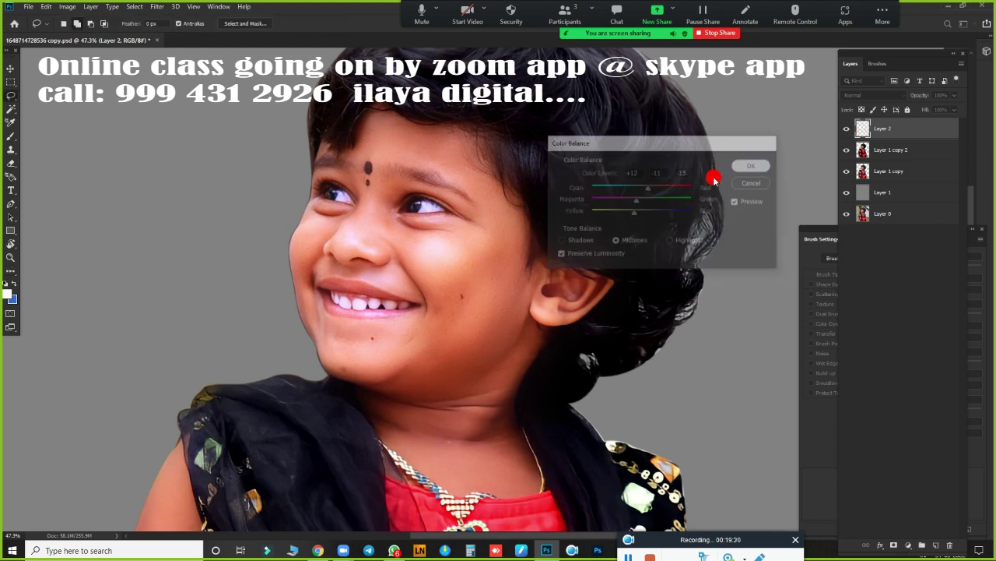
# Step: Apply a Vibrance boost of roughly +47 to Layer 2 via Image > Adjustments > Vibrance
pyautogui.hotkey('alt', 'i')
pyautogui.press('j')
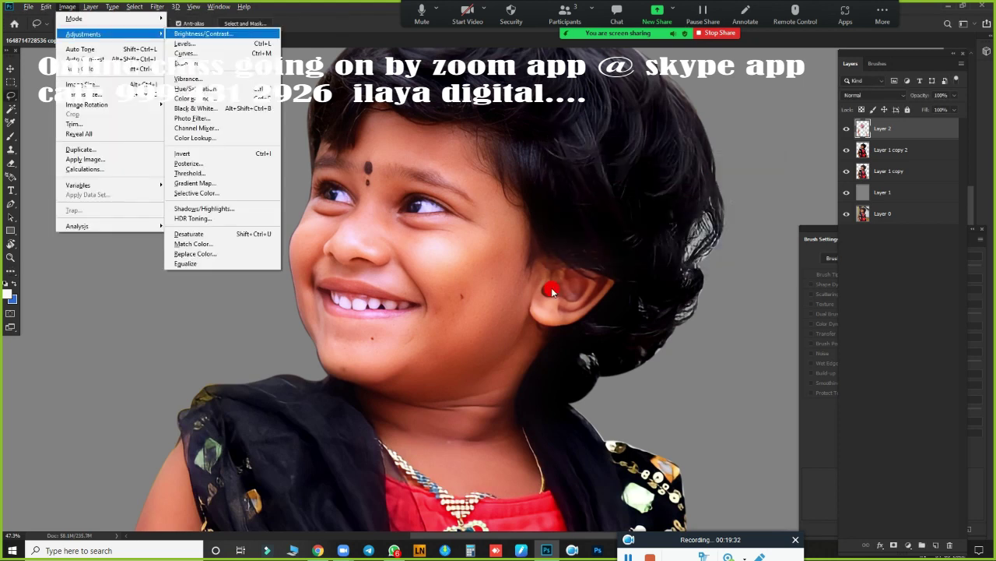
pyautogui.press('v')
pyautogui.moveTo(666, 162); pyautogui.dragTo(702, 162)
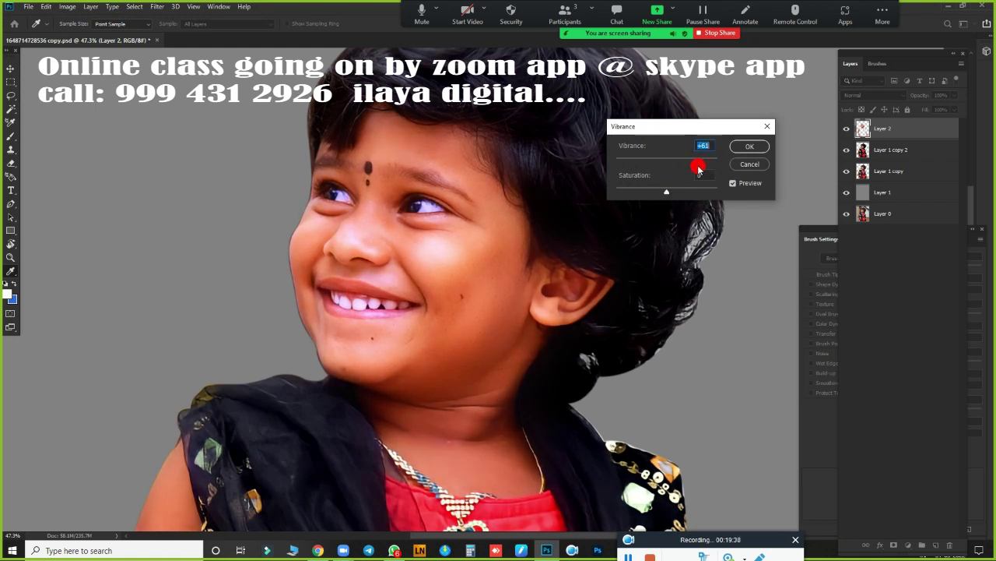
pyautogui.click(746, 148)
pyautogui.press('l')
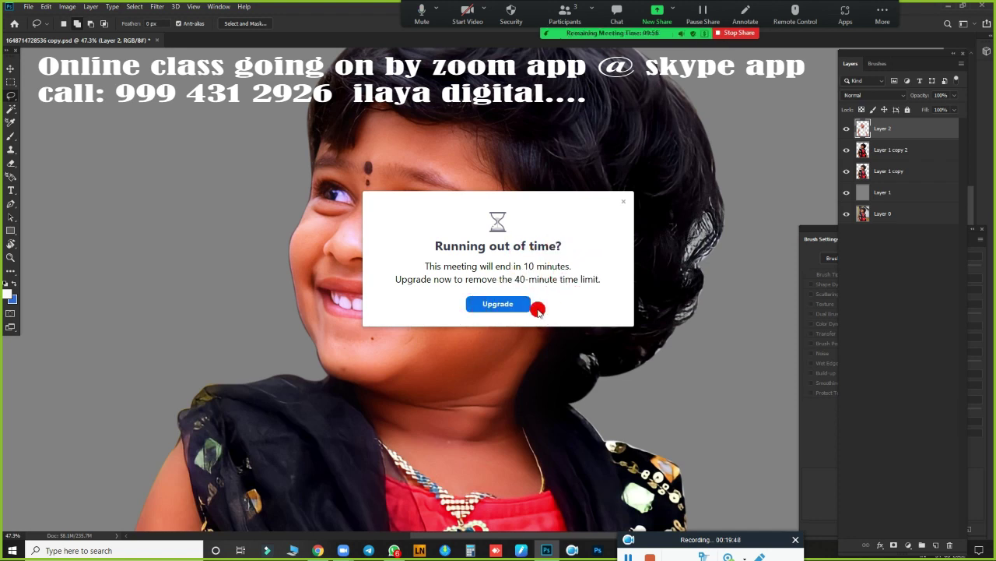
# Step: Dismiss the popup and compare Layer 2 against Layer 1 copy 2 by toggling their visibility
pyautogui.click(624, 203)
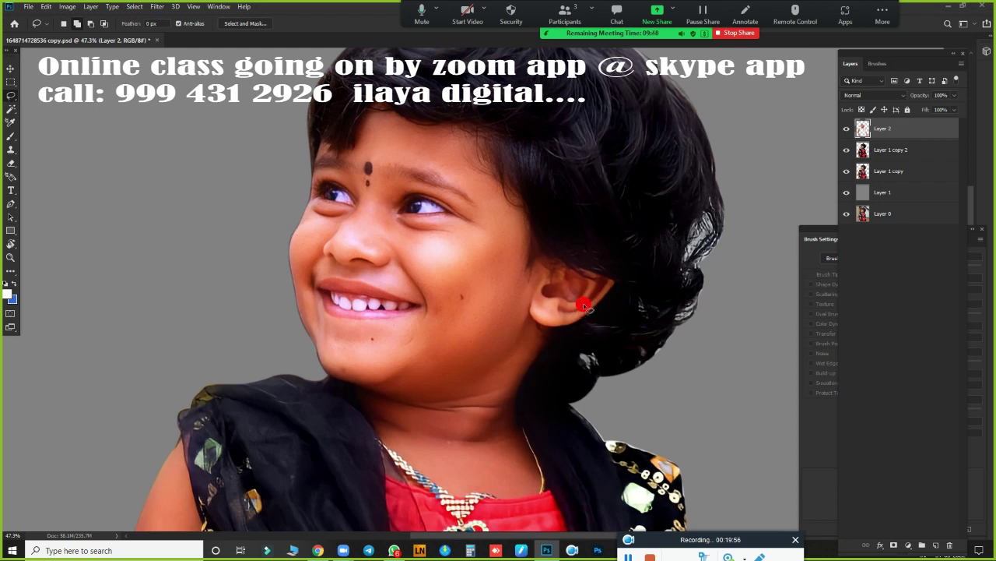
pyautogui.scroll(-1, 551, 308)
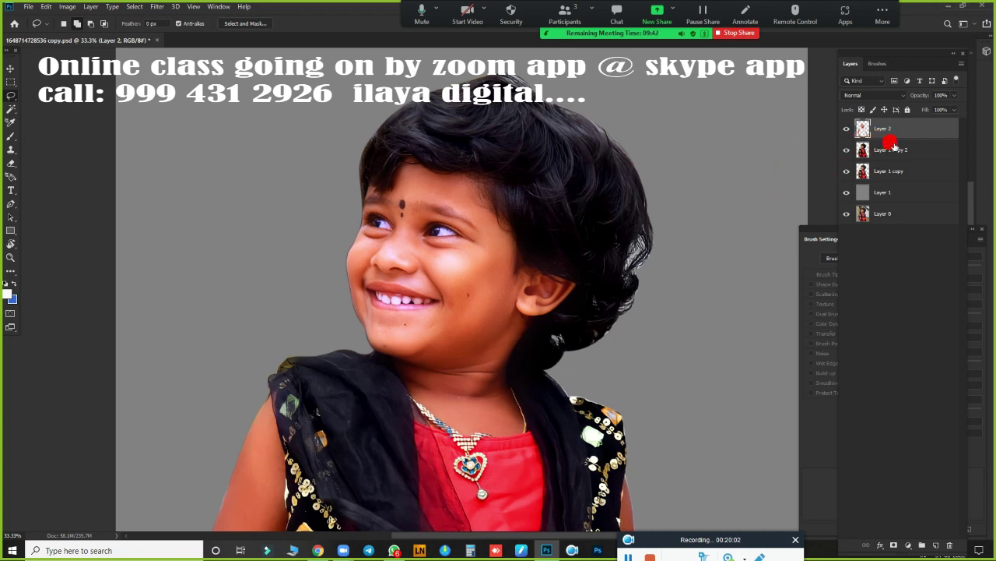
pyautogui.click(848, 128)
pyautogui.click(848, 149)
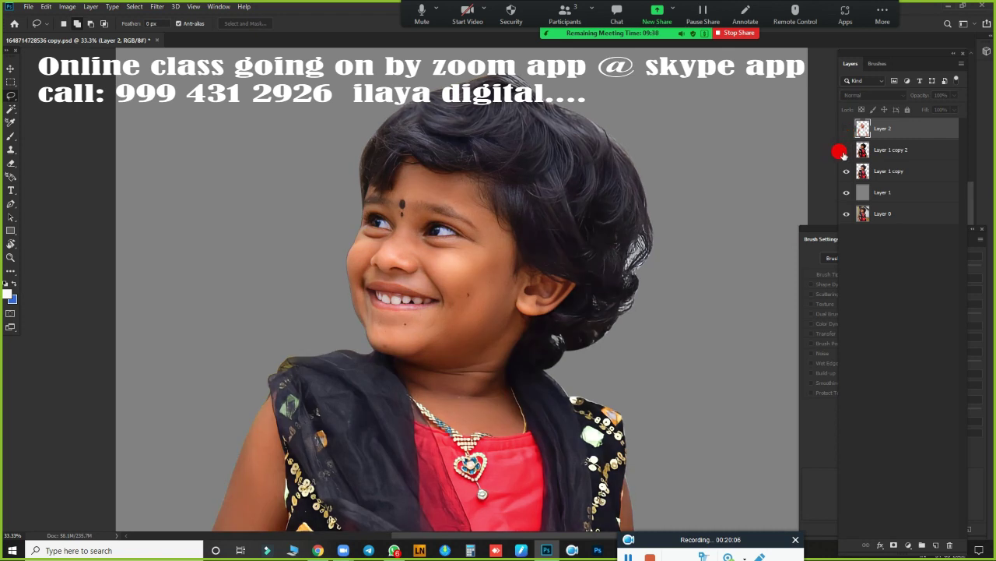
pyautogui.click(848, 149)
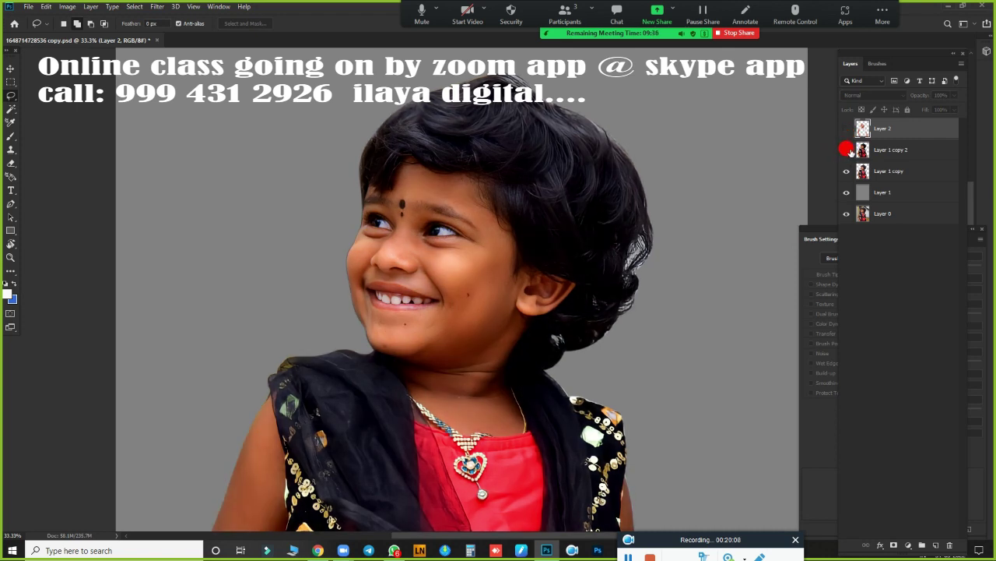
pyautogui.click(848, 129)
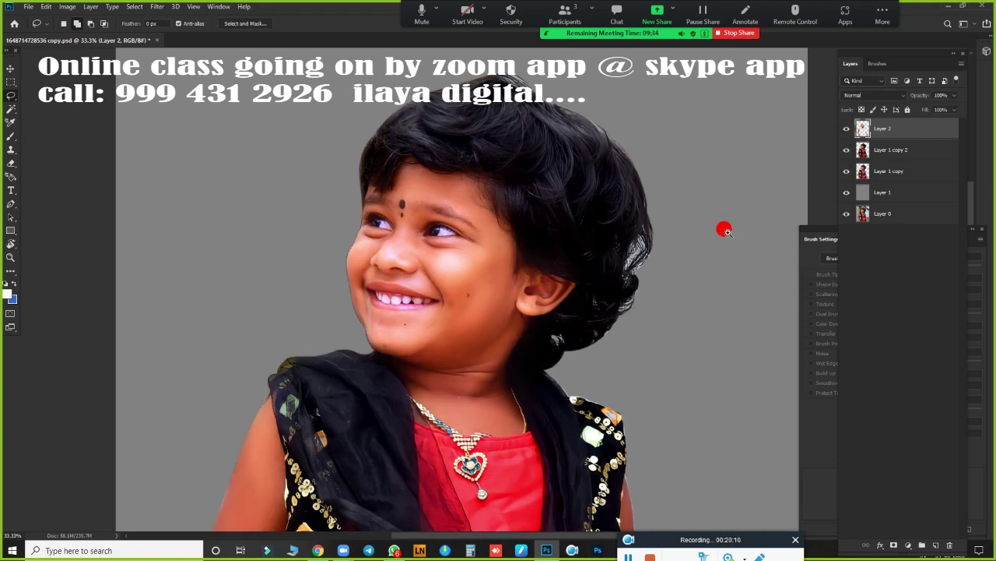
pyautogui.scroll(-3, 725, 231)
# Step: Merge Layer 1 copy 2 into Layer 2 and compare the merged result before and after
pyautogui.keyDown('shift'); pyautogui.click(892, 156); pyautogui.keyUp('shift')
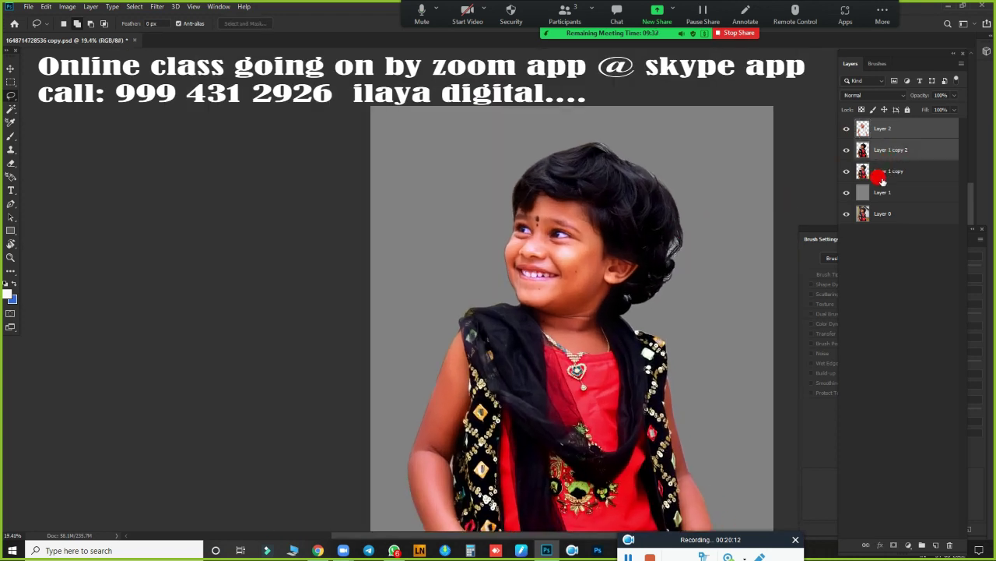
pyautogui.hotkey('ctrl', 'e')
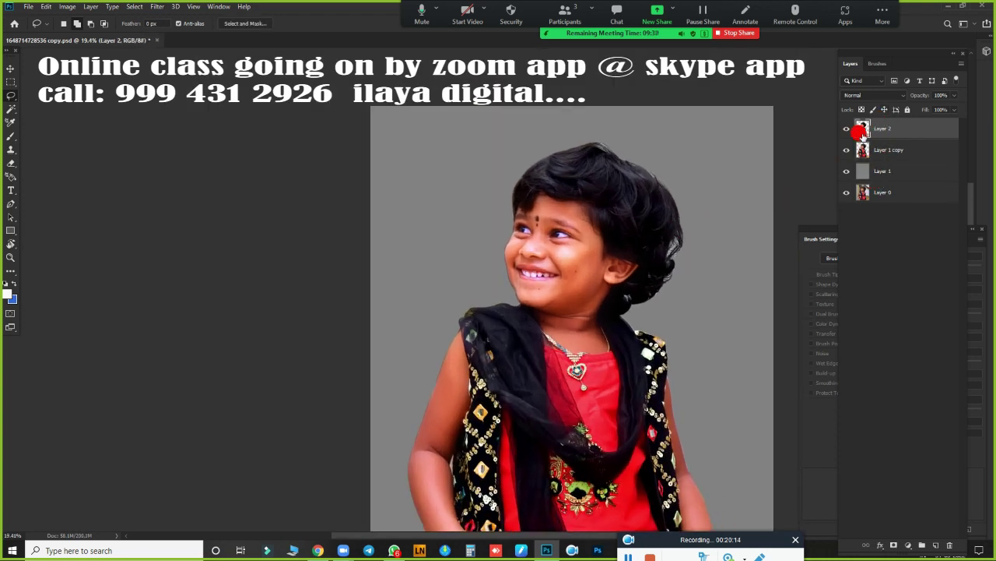
pyautogui.click(846, 130)
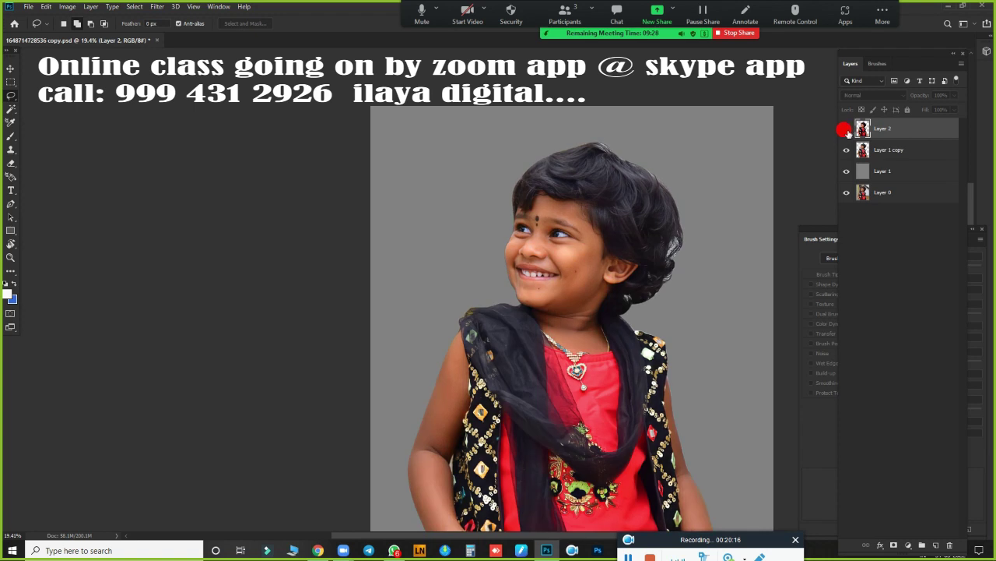
pyautogui.click(846, 129)
pyautogui.click(847, 129)
pyautogui.click(847, 129)
pyautogui.click(847, 128)
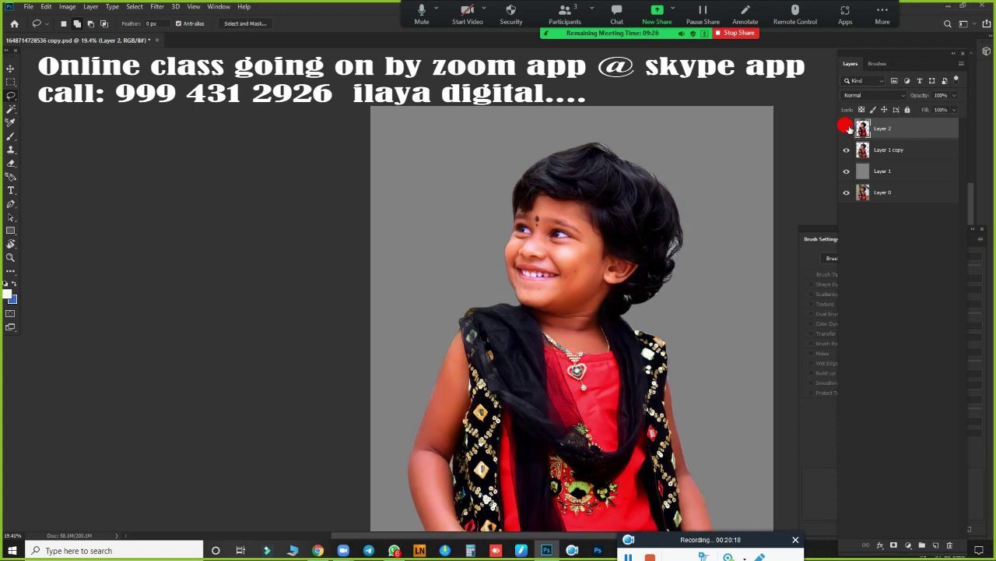
pyautogui.click(847, 128)
pyautogui.click(847, 129)
pyautogui.click(847, 129)
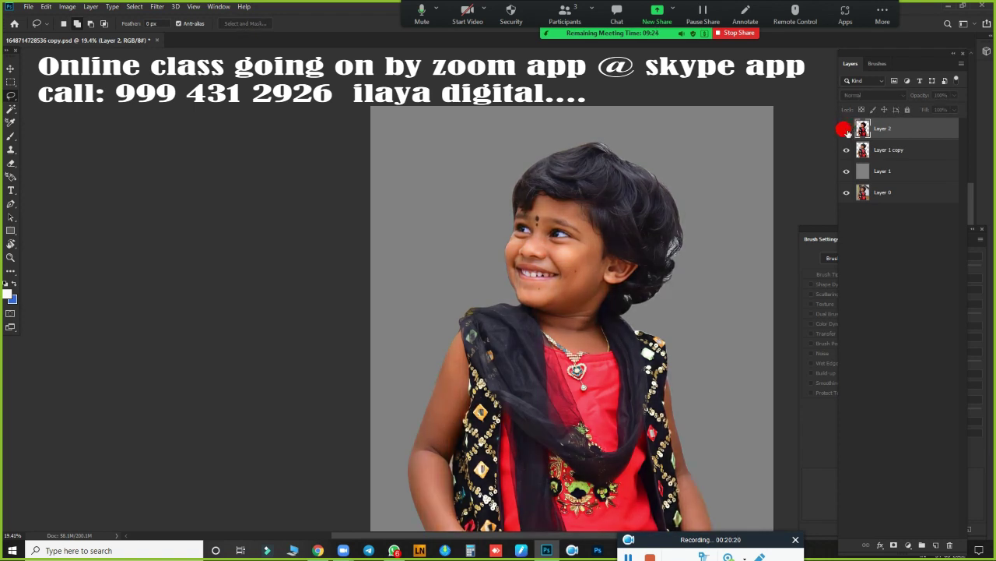
pyautogui.click(847, 128)
pyautogui.click(847, 129)
pyautogui.click(849, 129)
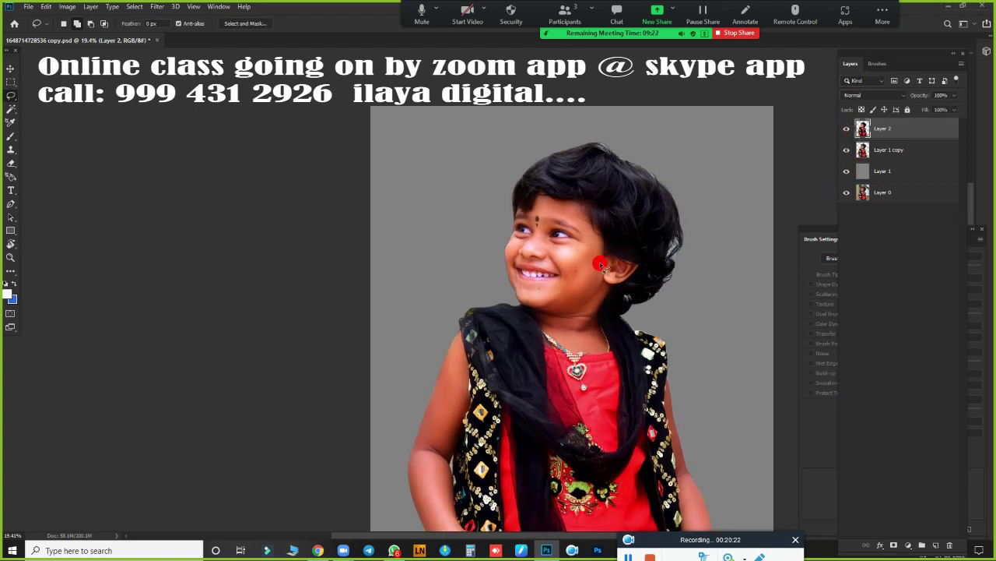
pyautogui.scroll(3, 580, 265)
pyautogui.scroll(2, 576, 257)
pyautogui.scroll(-1, 574, 254)
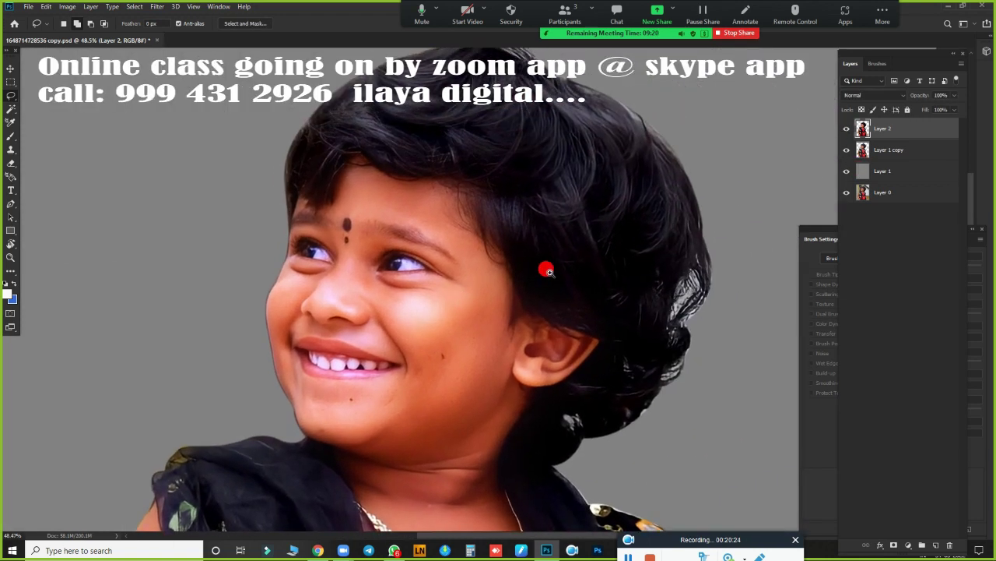
pyautogui.scroll(-2, 545, 269)
pyautogui.scroll(3, 514, 238)
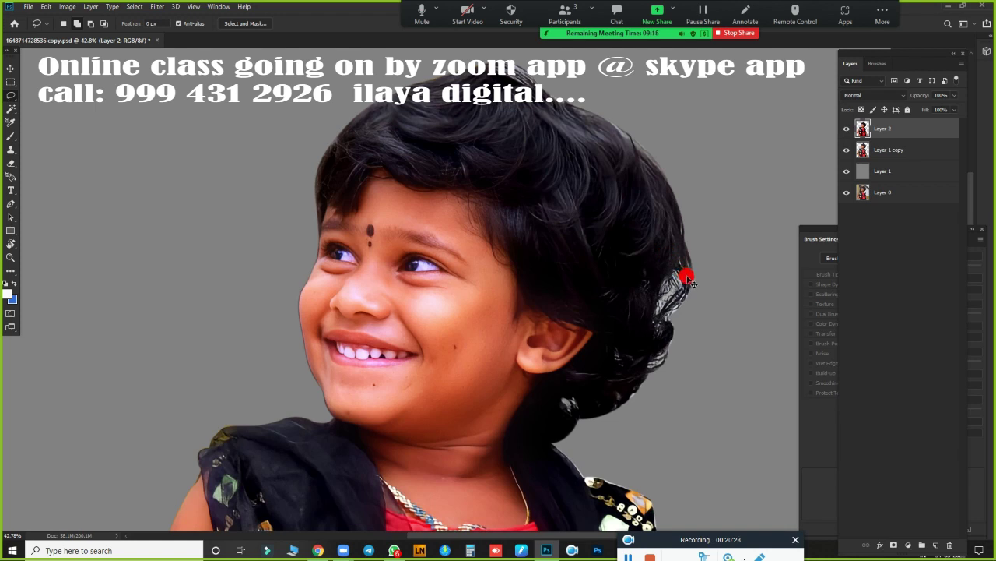
pyautogui.scroll(-2, 576, 289)
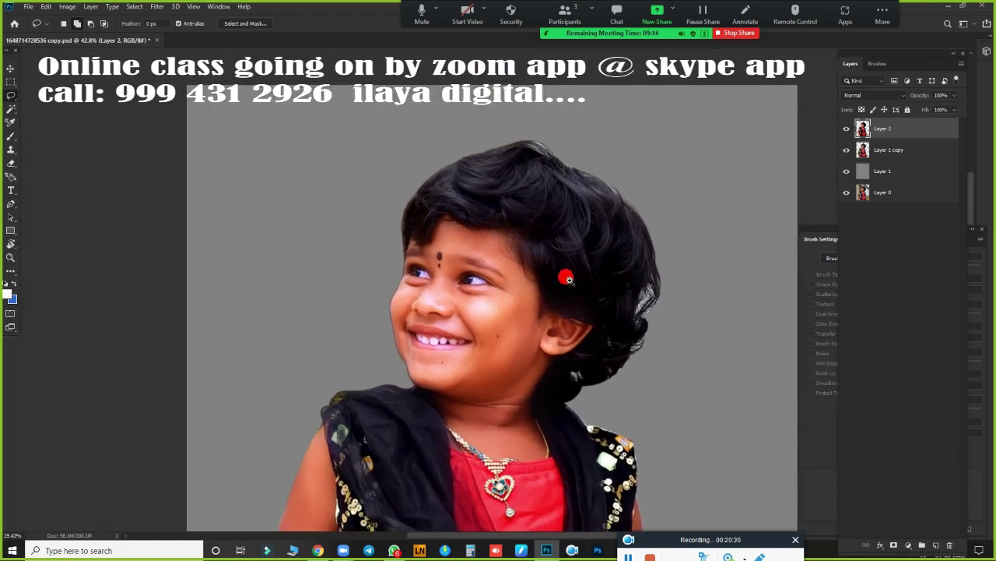
pyautogui.scroll(-1, 567, 249)
pyautogui.scroll(-2, 557, 222)
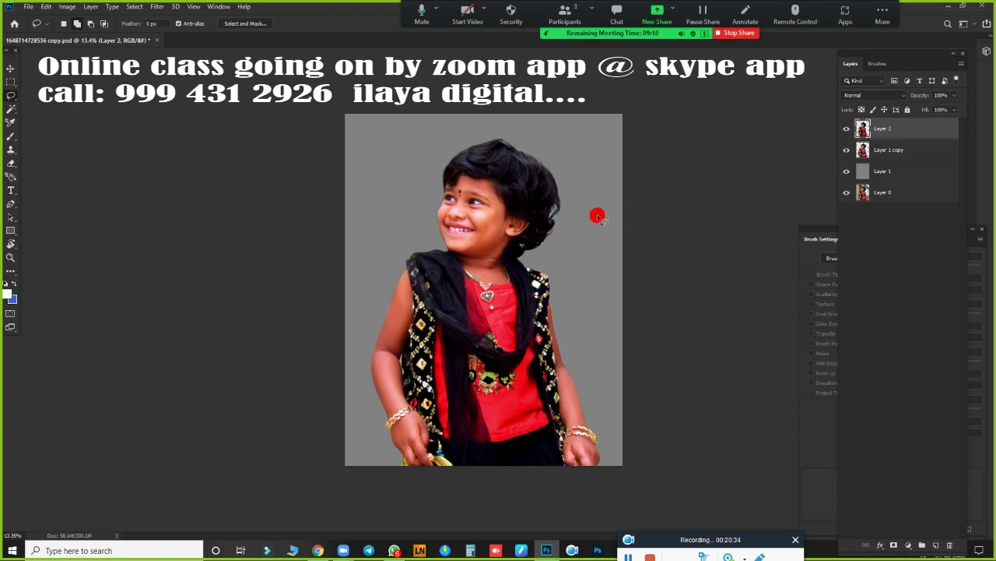
# Step: Lasso the left side of the girl and feather the selection 100 px
pyautogui.moveTo(536, 119)
pyautogui.mouseDown()
pyautogui.moveTo(451, 245)
pyautogui.moveTo(255, 340)
pyautogui.moveTo(438, 93)
pyautogui.mouseUp()
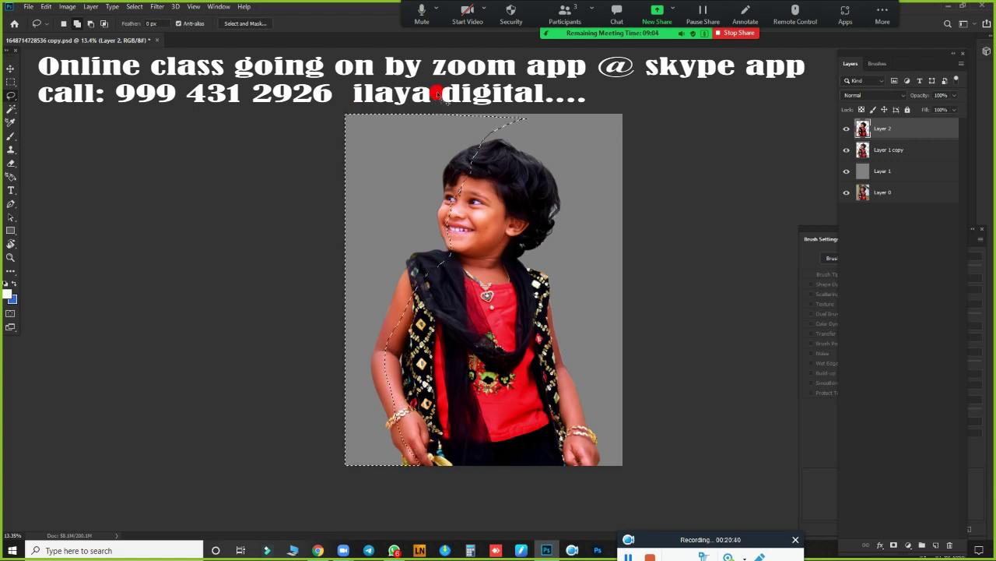
pyautogui.hotkey('shift', 'F6')
pyautogui.write('100')
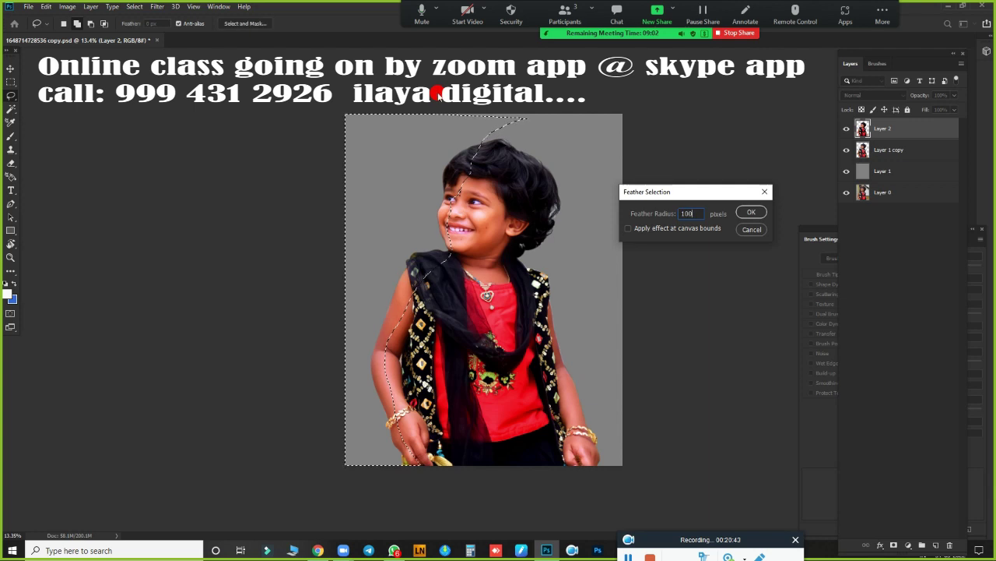
pyautogui.press('Return')
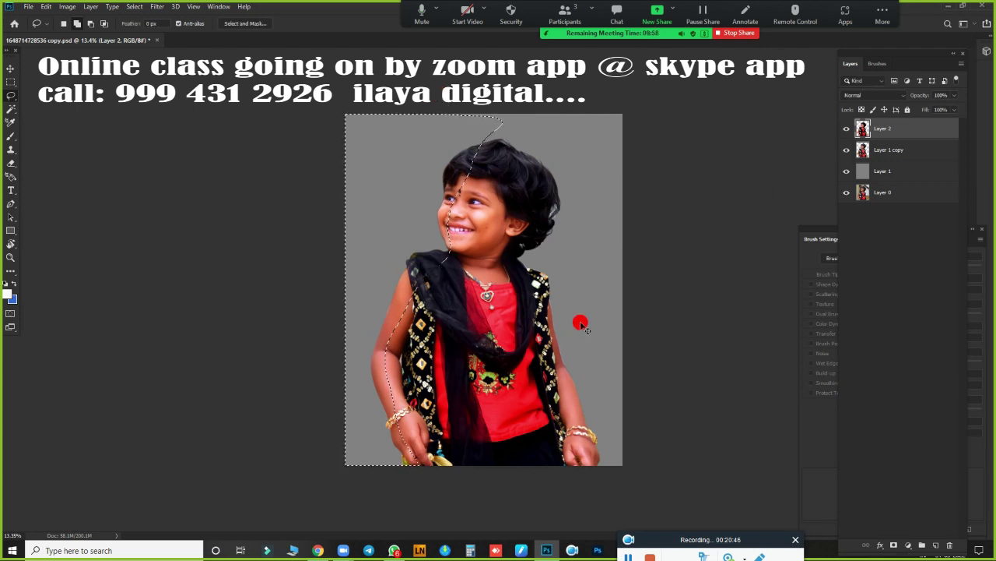
# Step: Apply a highlights colour balance of 0, +36, −22 to the selection
pyautogui.hotkey('ctrl', 'b')
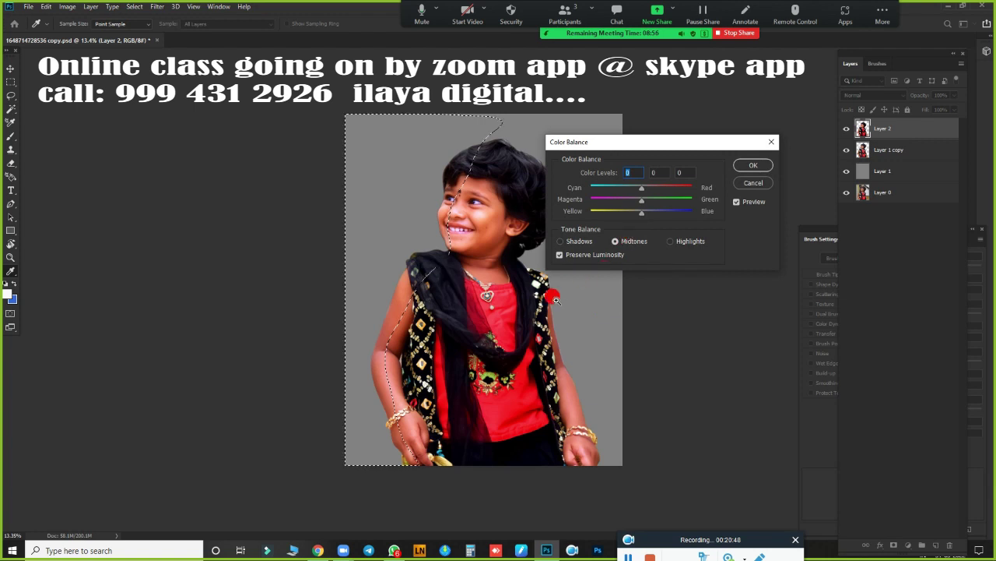
pyautogui.hotkey('ctrl', '+')
pyautogui.hotkey('ctrl', '+')
pyautogui.click(670, 241)
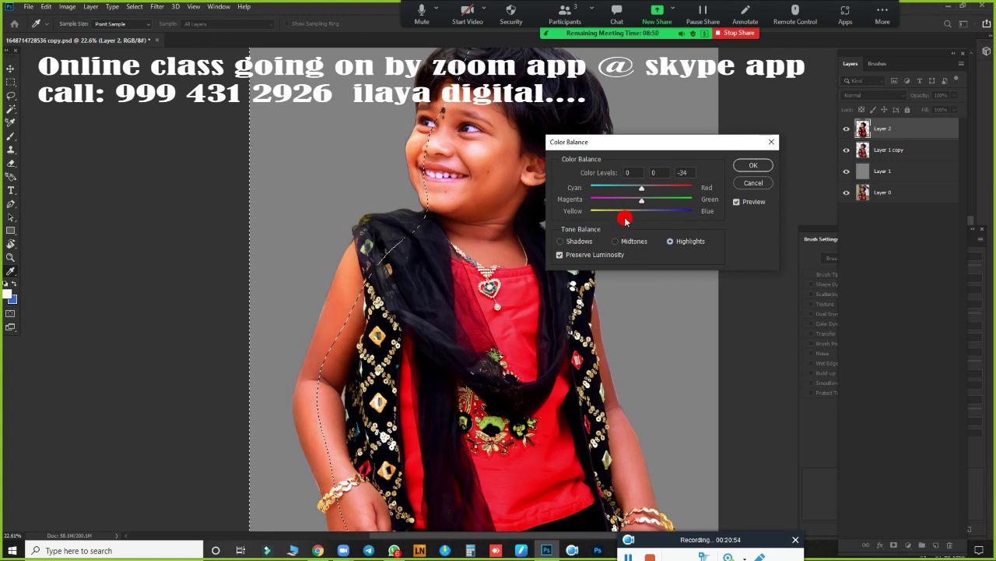
pyautogui.moveTo(619, 220); pyautogui.dragTo(661, 202)
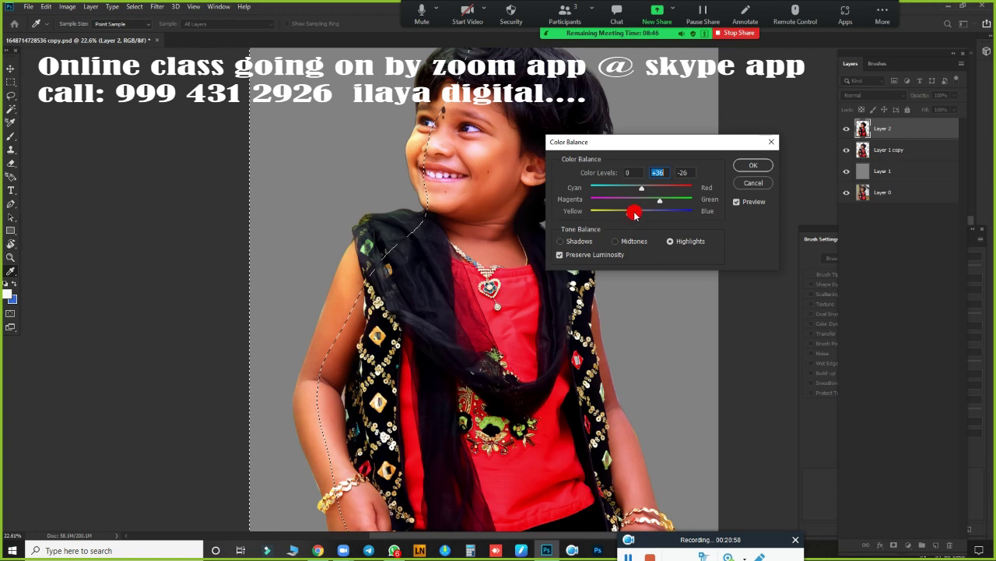
pyautogui.click(752, 165)
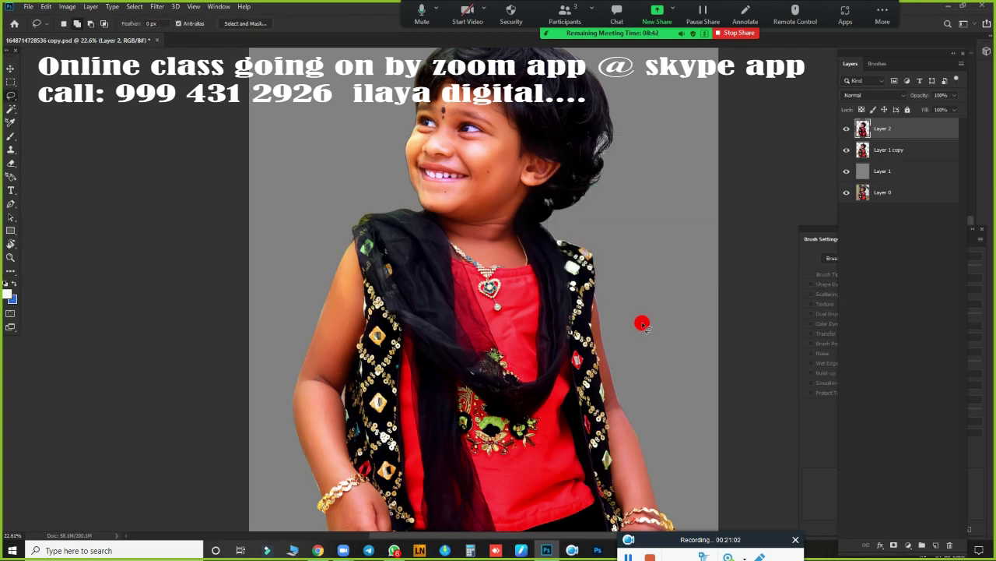
# Step: Lasso the right side of the girl and background and feather the selection
pyautogui.scroll(-3, 623, 334)
pyautogui.moveTo(518, 121); pyautogui.dragTo(492, 241)
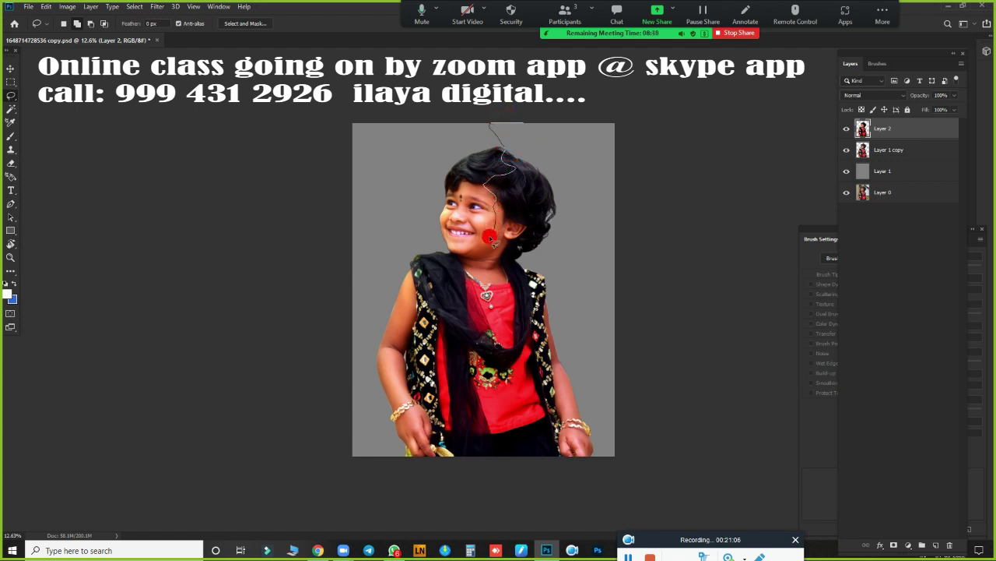
pyautogui.moveTo(544, 369)
pyautogui.mouseDown()
pyautogui.moveTo(594, 478)
pyautogui.moveTo(594, 137)
pyautogui.moveTo(513, 110)
pyautogui.moveTo(487, 156)
pyautogui.moveTo(480, 264)
pyautogui.moveTo(518, 331)
pyautogui.moveTo(630, 440)
pyautogui.mouseUp()
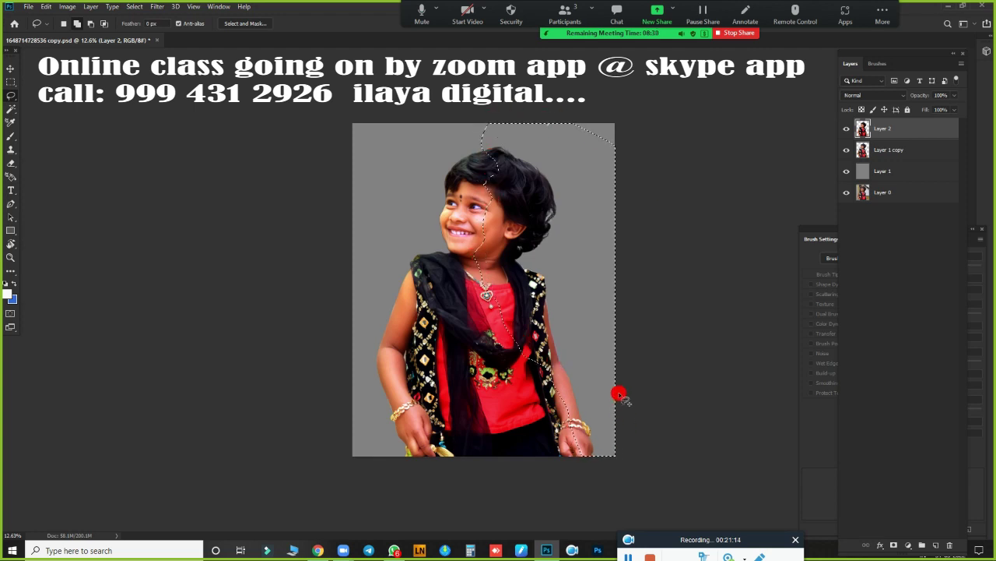
pyautogui.hotkey('shift', 'F6')
pyautogui.press('Return')
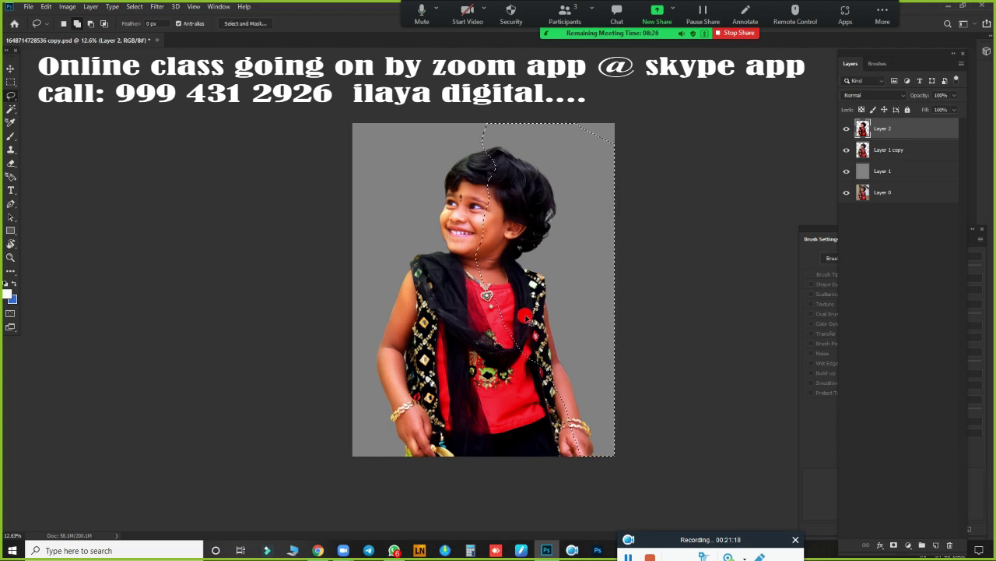
# Step: Apply a highlights colour balance of 0, −26, +53 to the selected area
pyautogui.hotkey('ctrl', 'b')
pyautogui.moveTo(505, 316); pyautogui.dragTo(319, 276)
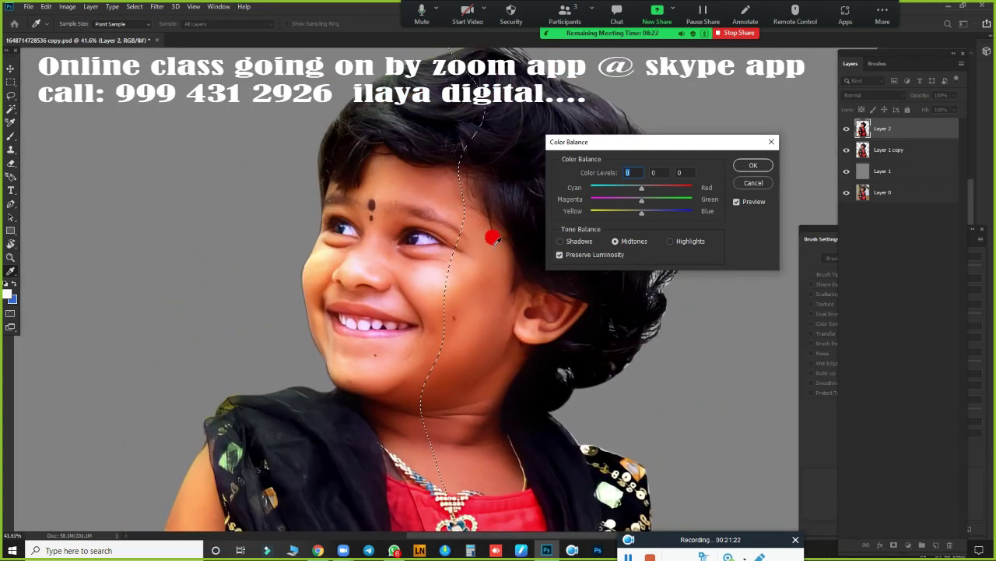
pyautogui.click(673, 241)
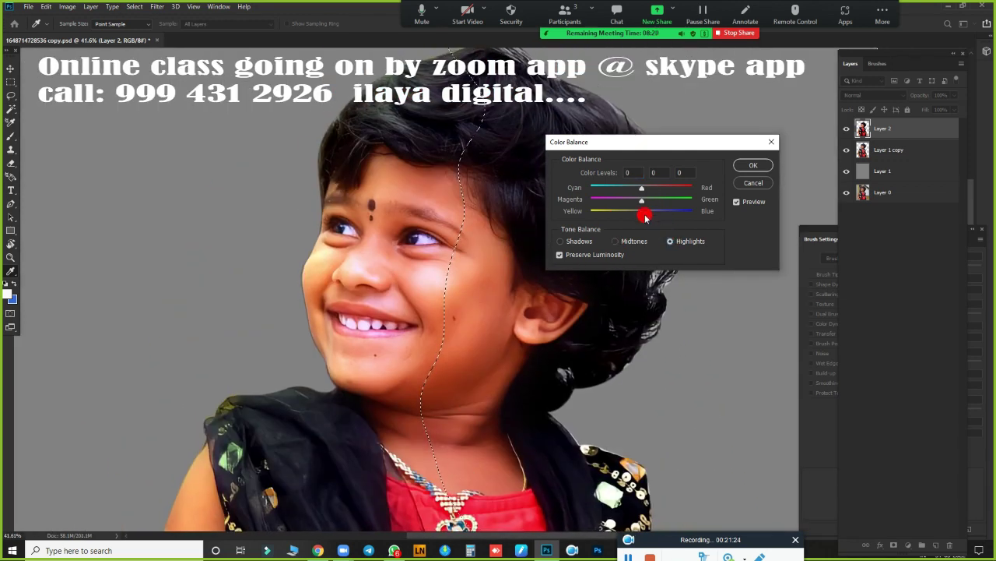
pyautogui.moveTo(641, 211)
pyautogui.mouseDown()
pyautogui.moveTo(666, 211)
pyautogui.moveTo(638, 201)
pyautogui.mouseUp()
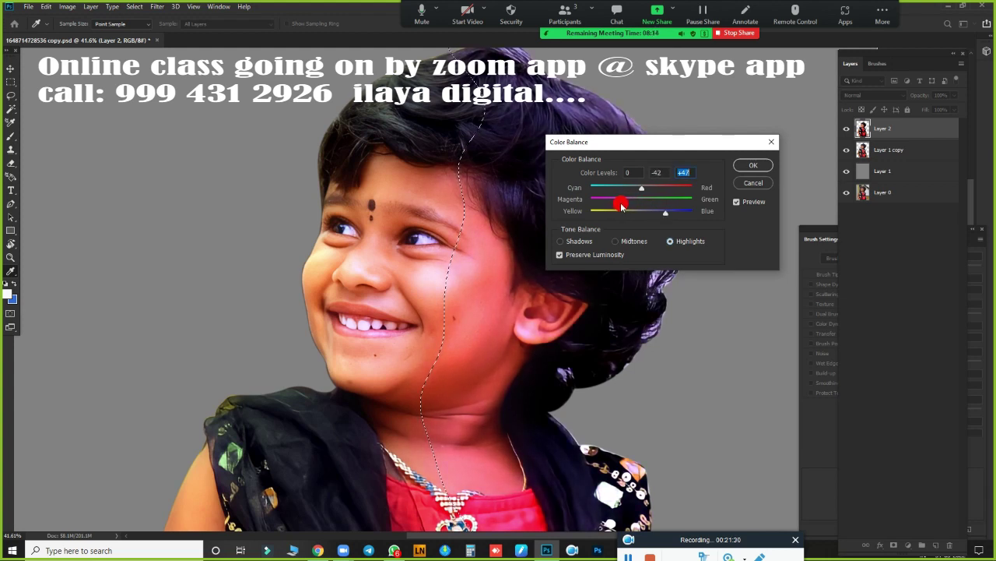
pyautogui.click(667, 214)
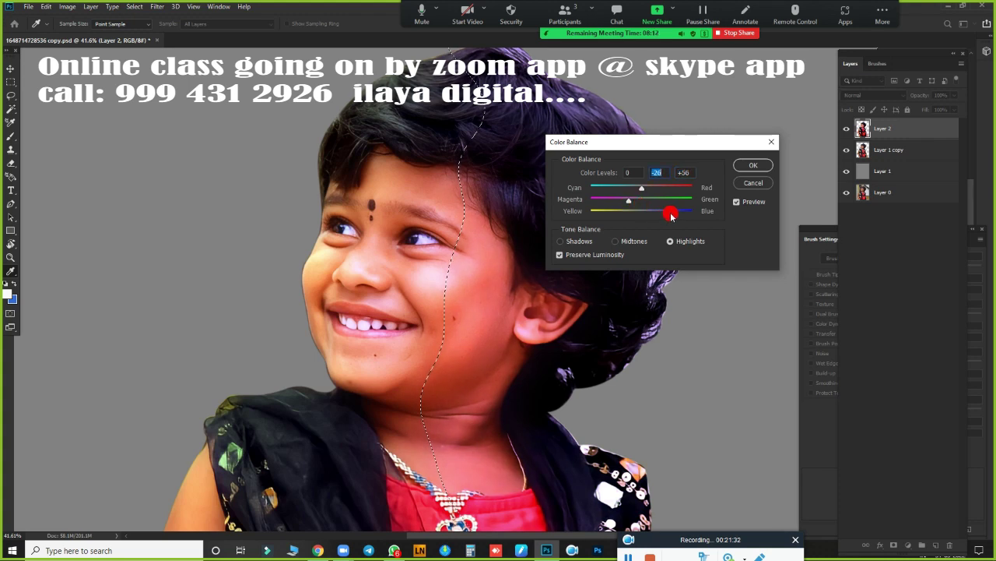
pyautogui.click(746, 165)
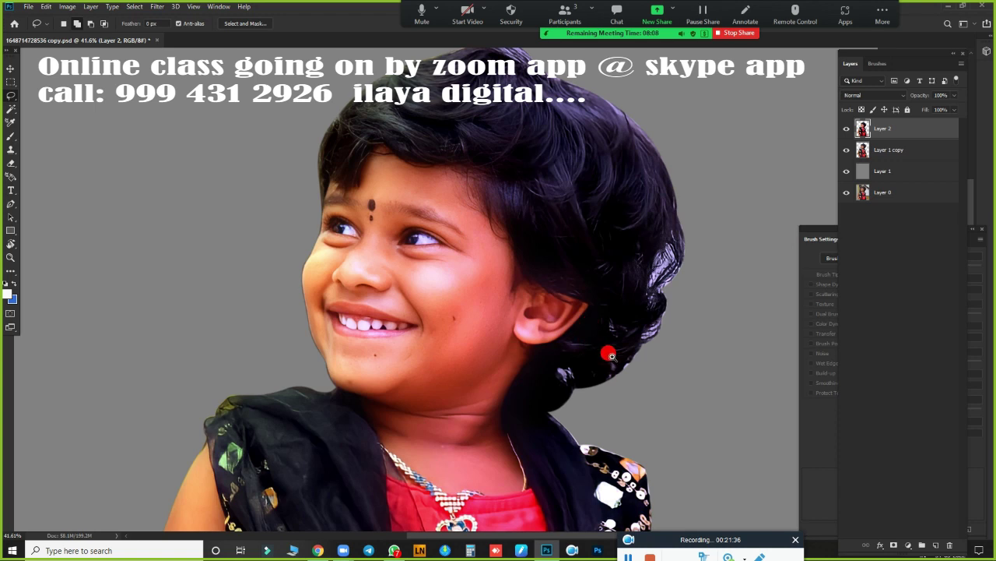
pyautogui.scroll(-5, 599, 342)
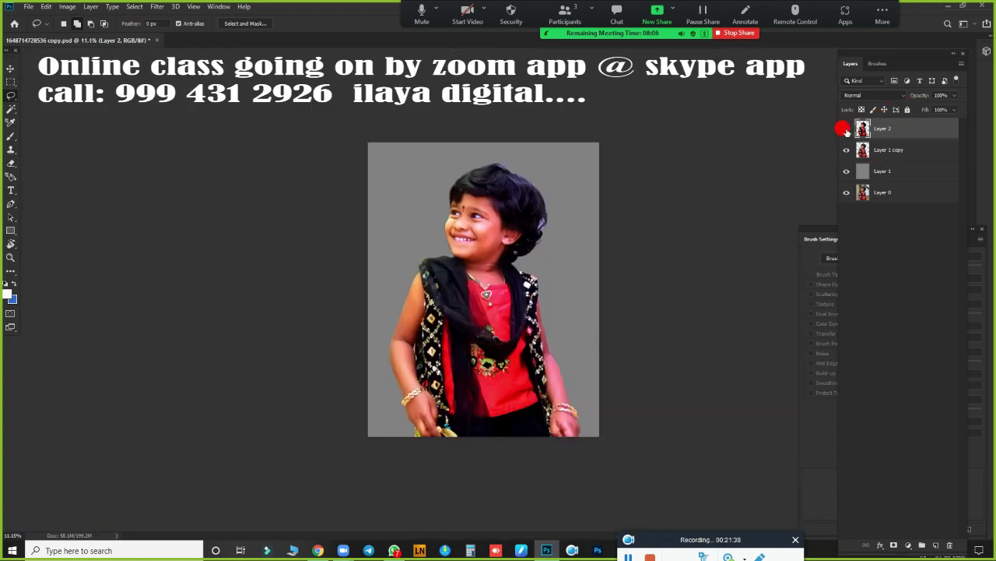
# Step: Add empty Layer 3, duplicate Layer 2, hide the original and select Layer 3
pyautogui.click(846, 129)
pyautogui.click(846, 128)
pyautogui.click(937, 545)
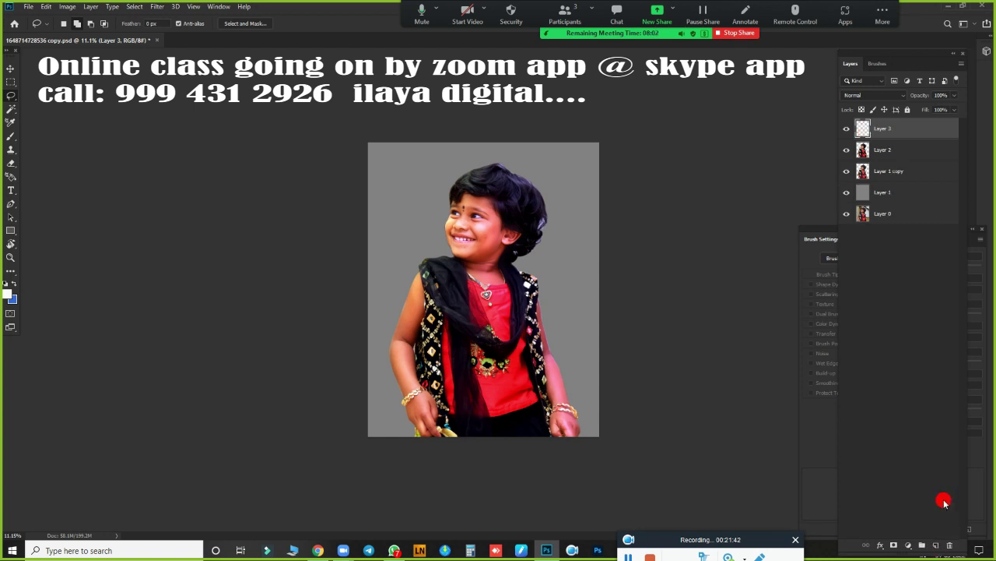
pyautogui.moveTo(912, 148); pyautogui.dragTo(907, 170)
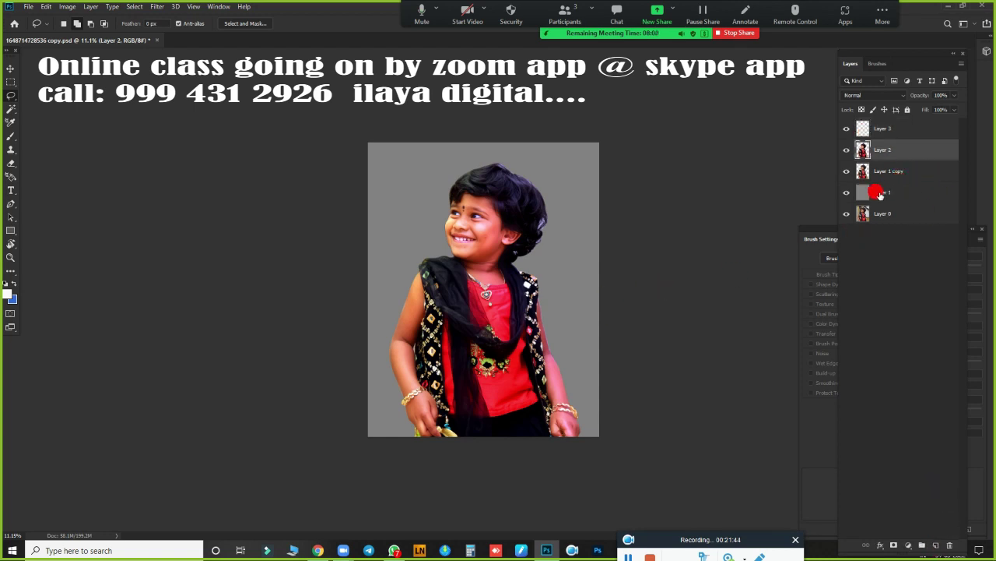
pyautogui.hotkey('ctrl', 'j')
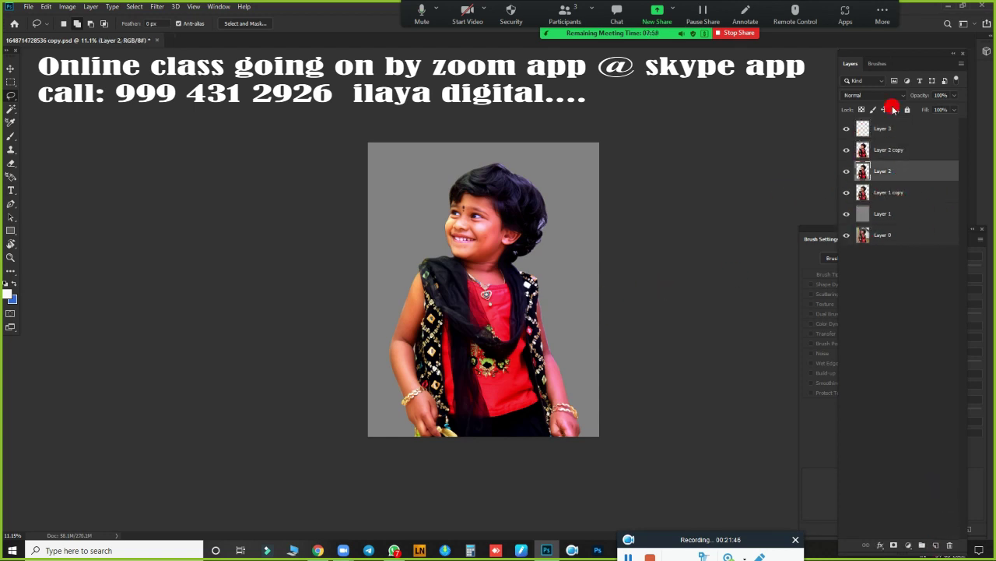
pyautogui.click(847, 170)
pyautogui.click(893, 148)
pyautogui.click(897, 127)
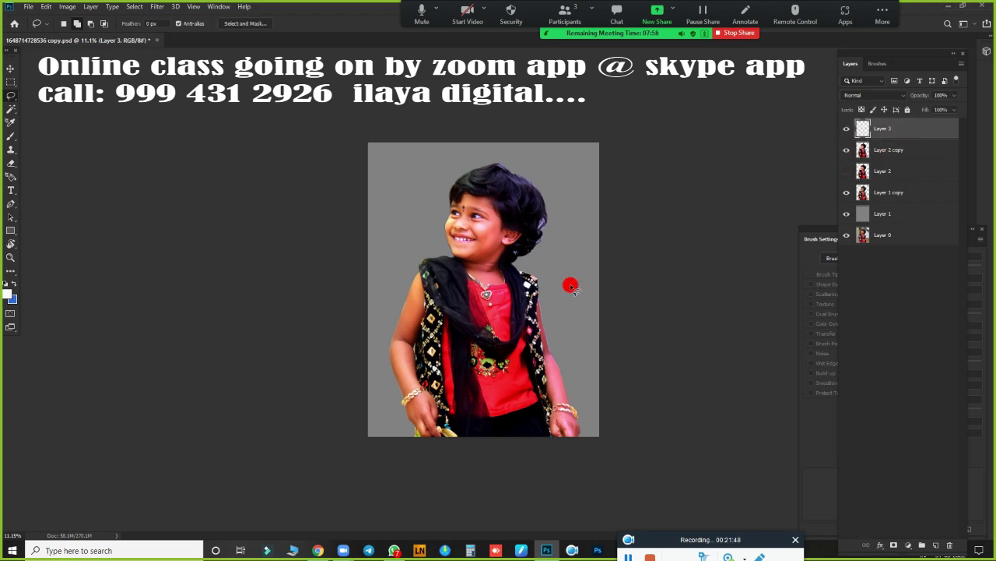
# Step: Rotate the view to −10°, frame the nose and mouth, and pick the Smudge tool
pyautogui.scroll(5, 513, 257)
pyautogui.scroll(1, 561, 240)
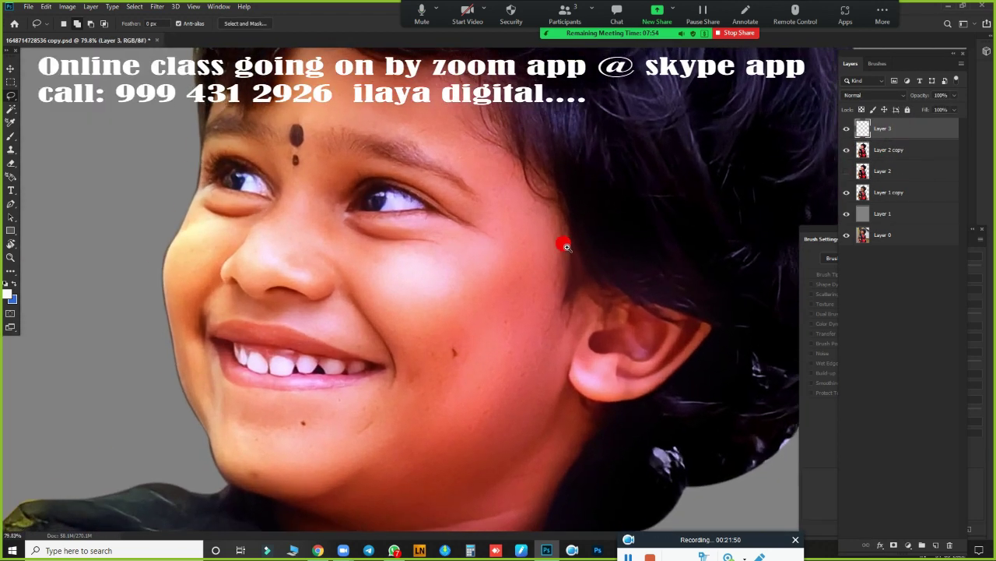
pyautogui.press('r')
pyautogui.moveTo(634, 260); pyautogui.dragTo(633, 229)
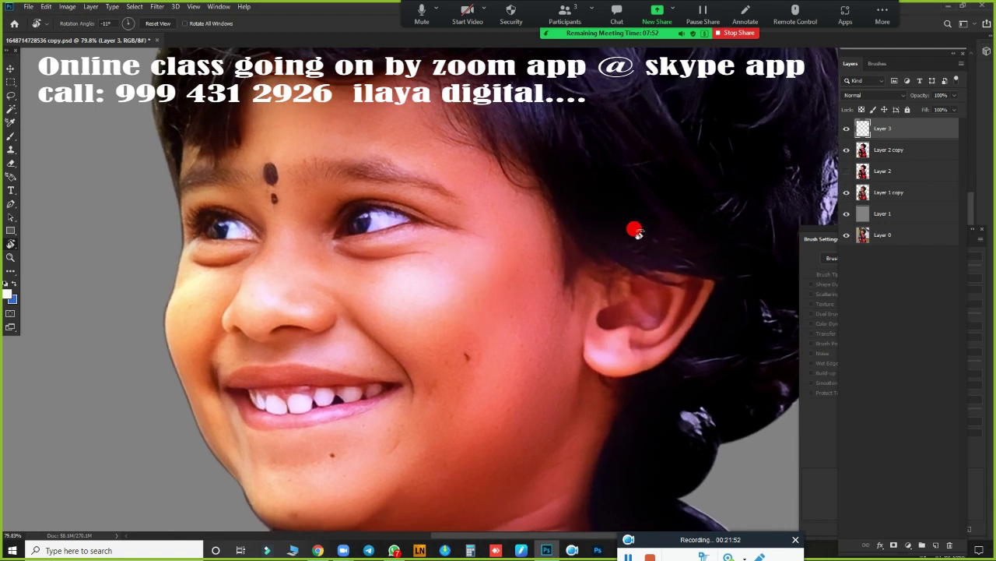
pyautogui.moveTo(589, 252); pyautogui.dragTo(654, 252)
pyautogui.scroll(2, 568, 244)
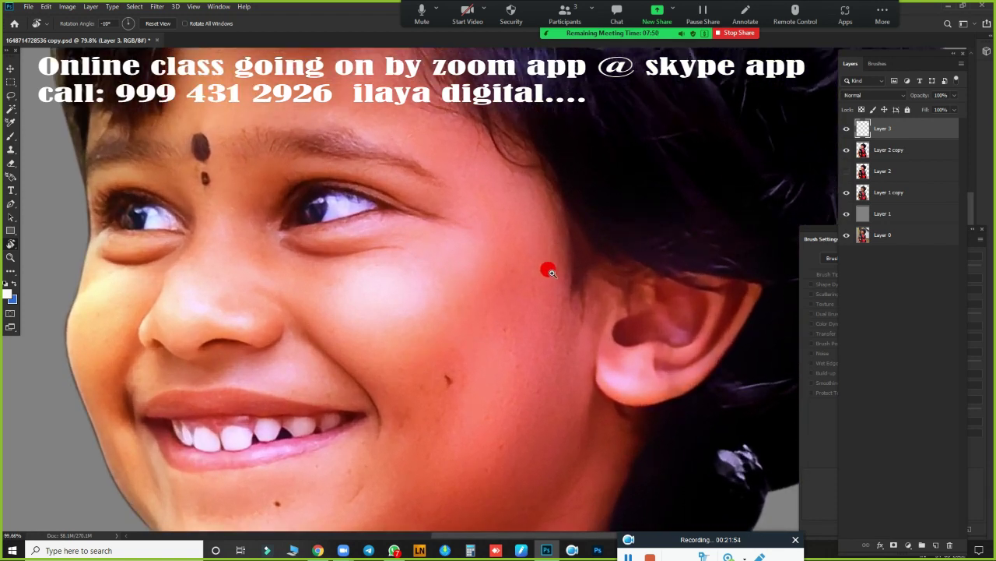
pyautogui.scroll(3, 506, 280)
pyautogui.scroll(2, 485, 272)
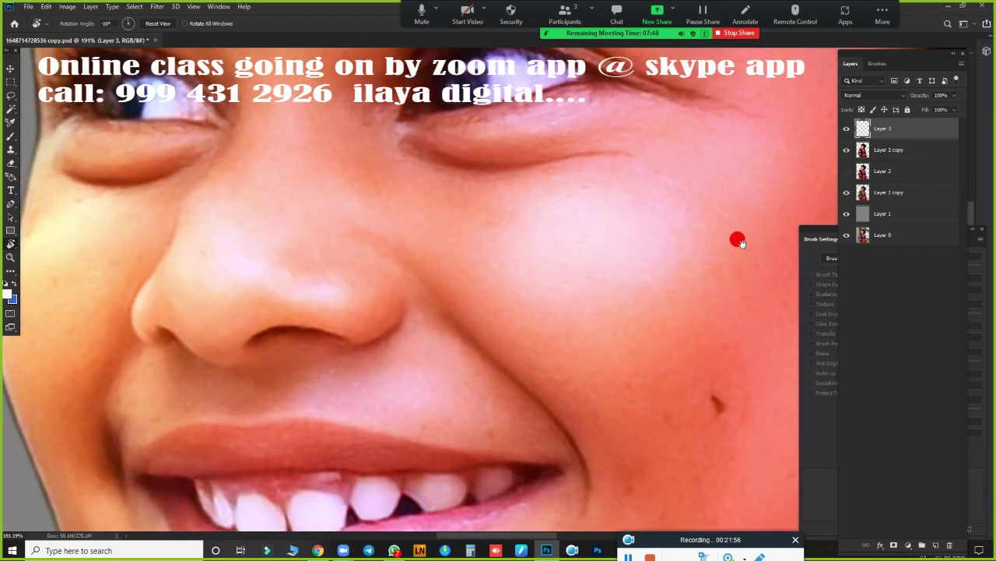
pyautogui.hscroll(-2, 736, 238)
pyautogui.moveTo(566, 312)
pyautogui.mouseDown()
pyautogui.moveTo(585, 307)
pyautogui.moveTo(606, 337)
pyautogui.moveTo(623, 340)
pyautogui.moveTo(631, 416)
pyautogui.mouseUp()
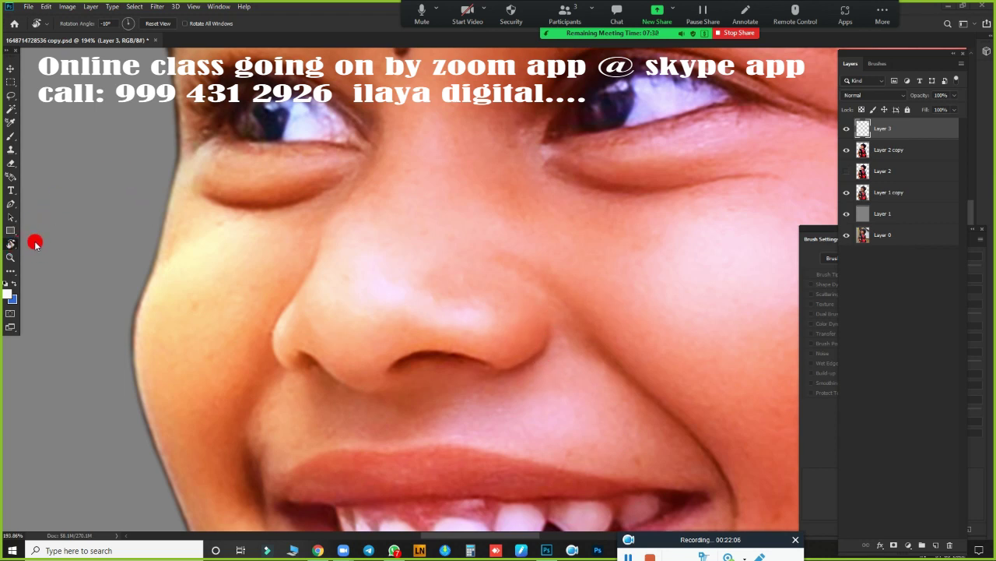
pyautogui.click(40, 233)
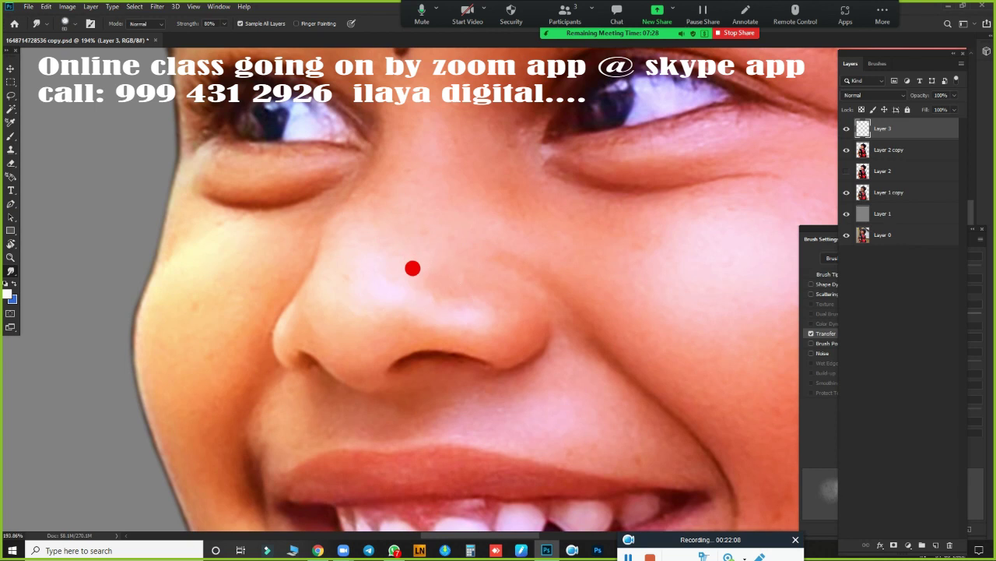
# Step: Check the smudge brush presets and float the Brush Settings panel beside the canvas
pyautogui.rightClick(349, 187)
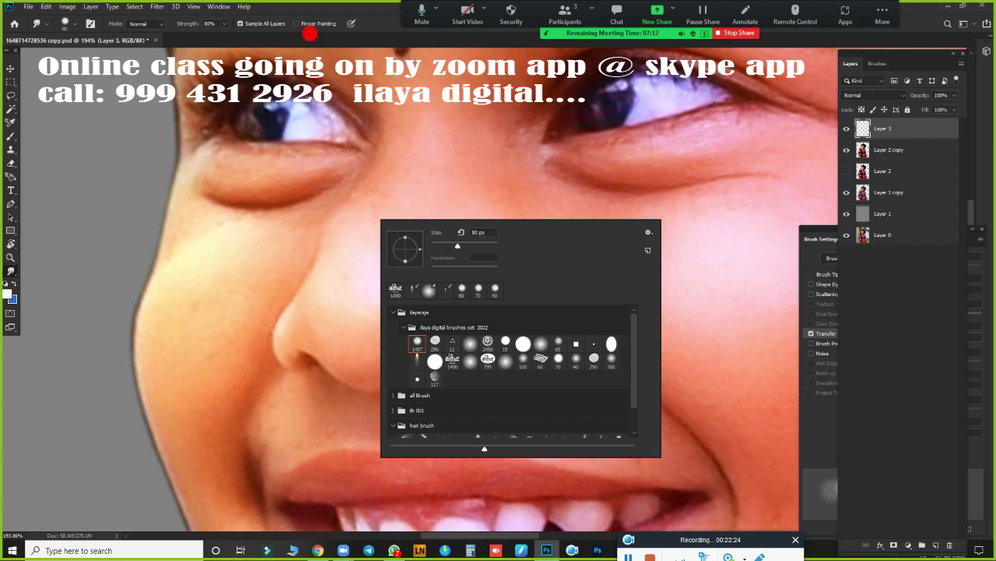
pyautogui.click(369, 23)
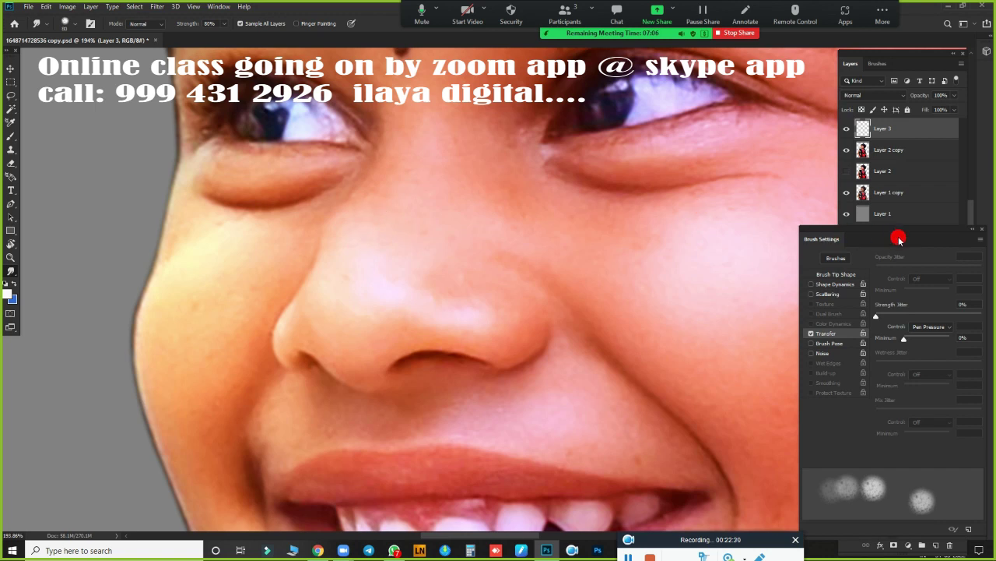
pyautogui.moveTo(897, 235); pyautogui.dragTo(803, 189)
pyautogui.moveTo(783, 189); pyautogui.dragTo(877, 187)
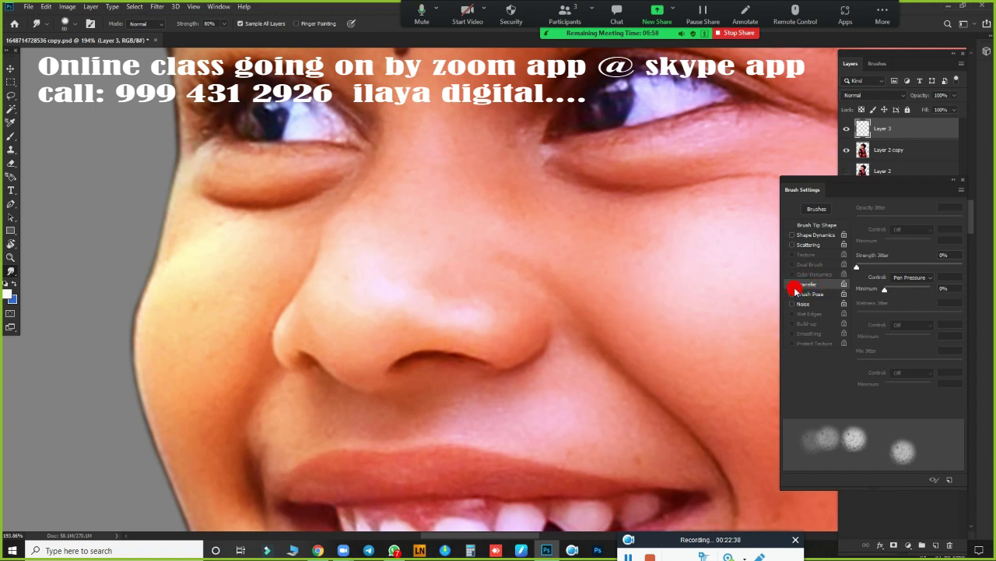
# Step: Keep Strength Jitter on Pen Pressure, review Shape Dynamics and Brush Tip Shape, then show Transfer
pyautogui.click(925, 279)
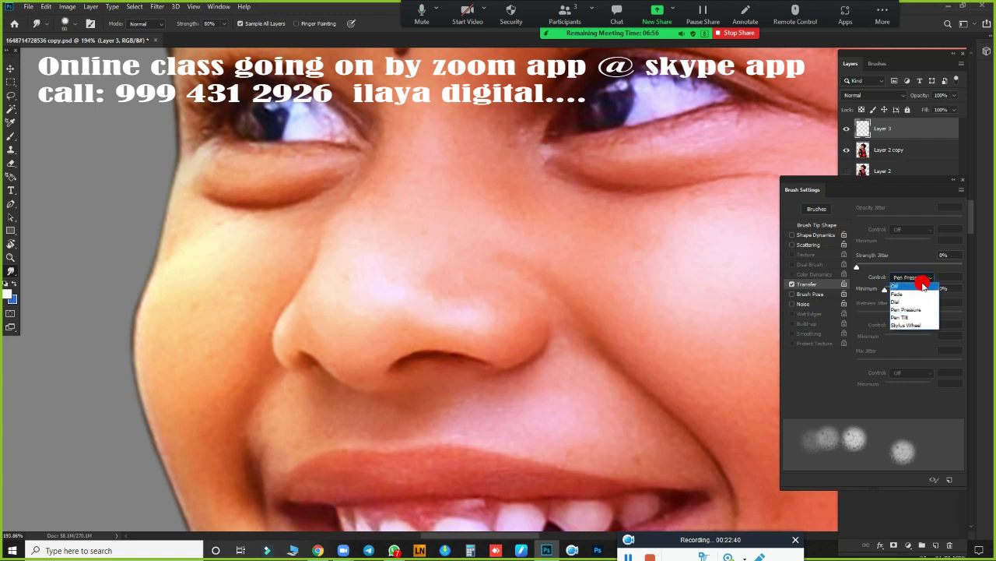
pyautogui.click(916, 311)
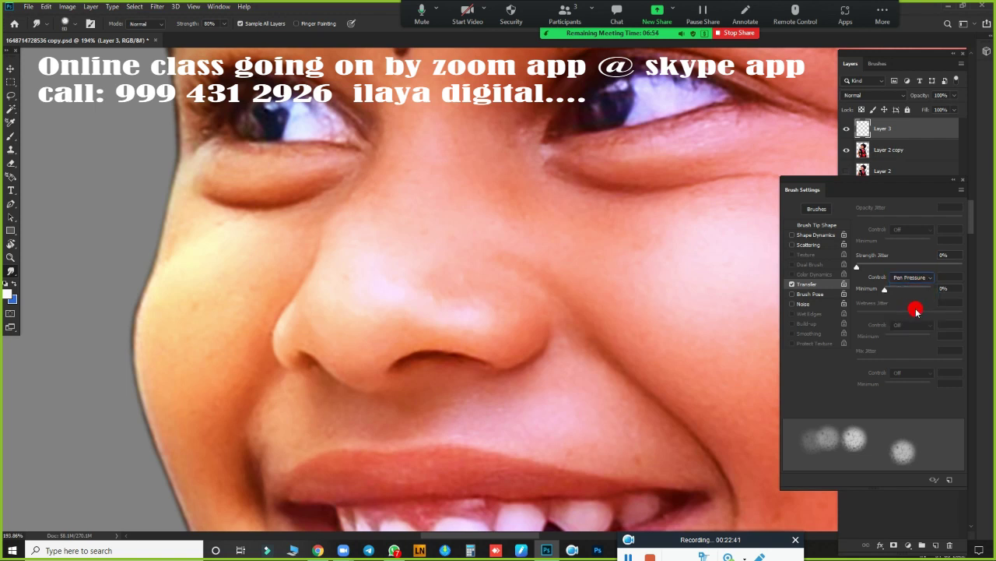
pyautogui.click(823, 226)
pyautogui.click(825, 235)
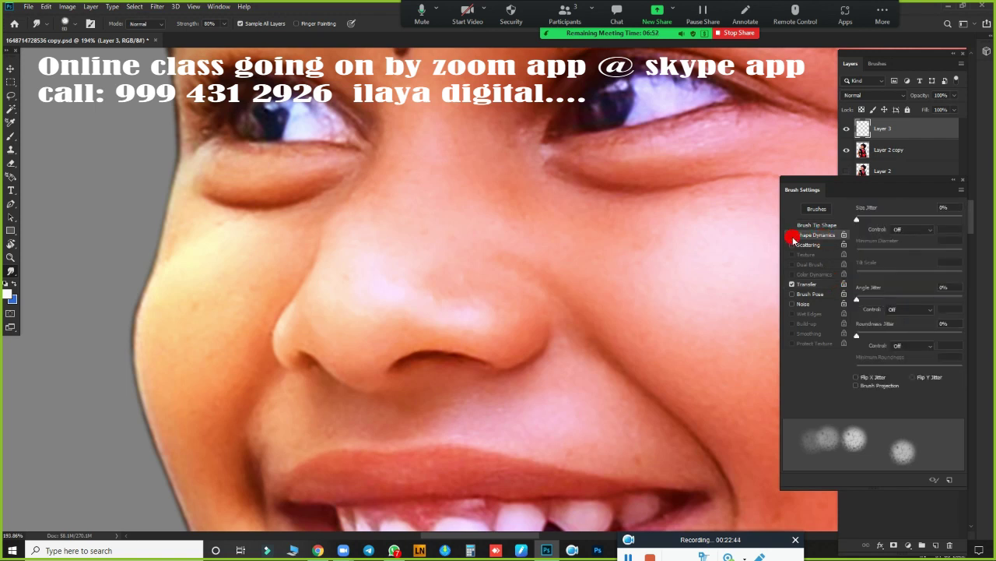
pyautogui.click(793, 235)
pyautogui.click(817, 225)
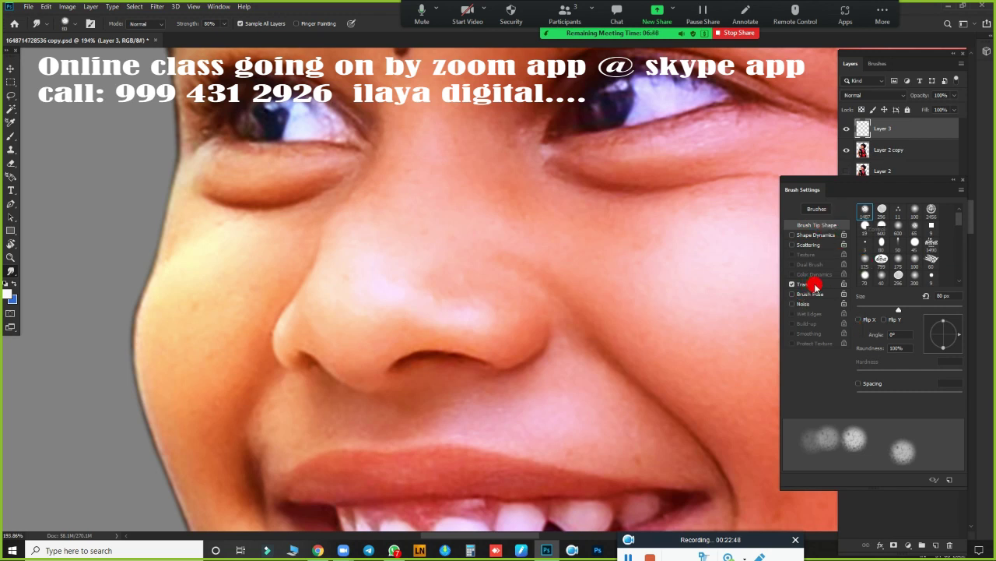
pyautogui.click(810, 284)
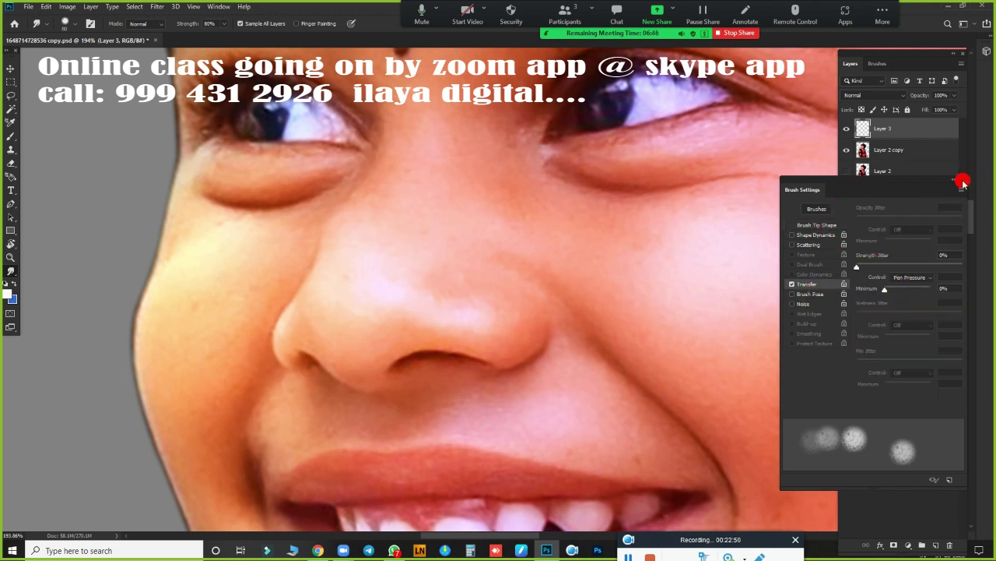
# Step: Close Brush Settings, zoom in on the nose, and smudge it on Layer 3 with a size 40 brush
pyautogui.click(960, 182)
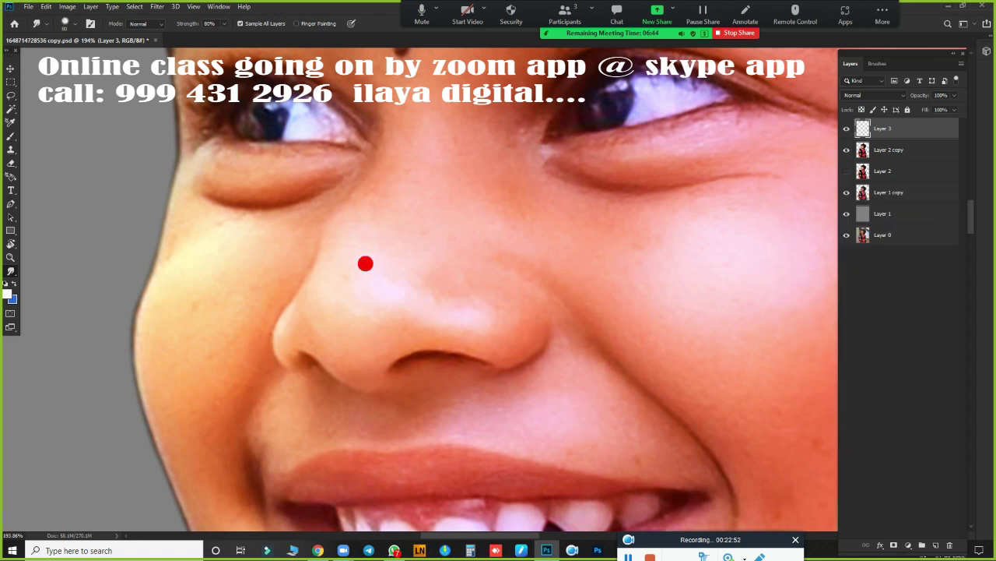
pyautogui.moveTo(374, 333); pyautogui.dragTo(572, 317)
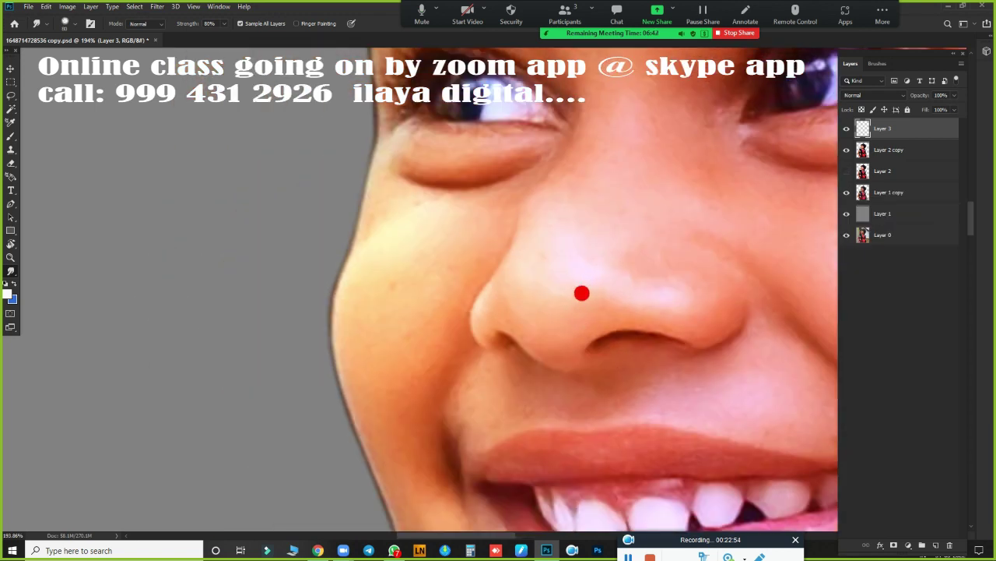
pyautogui.scroll(2, 592, 300)
pyautogui.scroll(2, 592, 327)
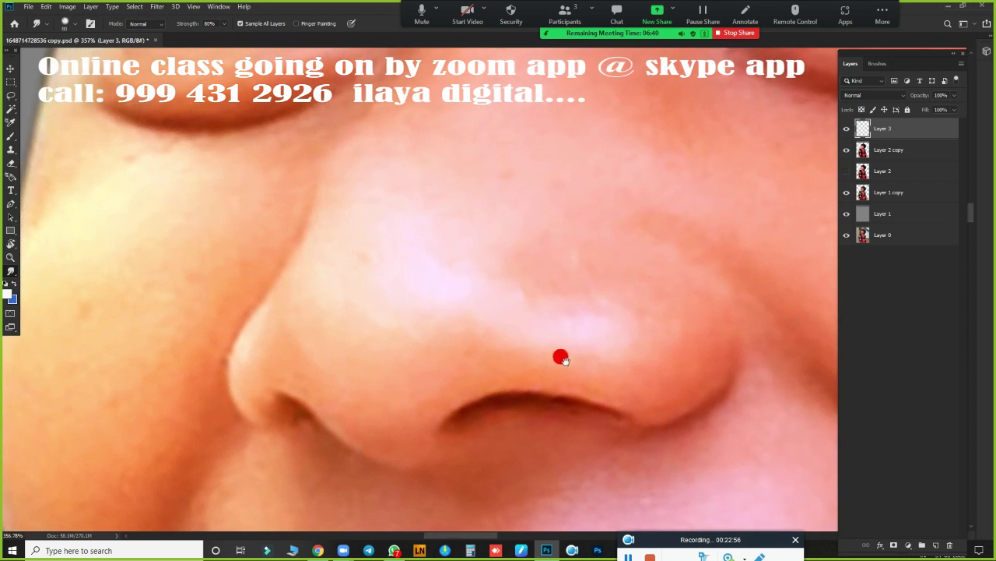
pyautogui.moveTo(562, 358)
pyautogui.mouseDown()
pyautogui.moveTo(510, 314)
pyautogui.moveTo(410, 307)
pyautogui.mouseUp()
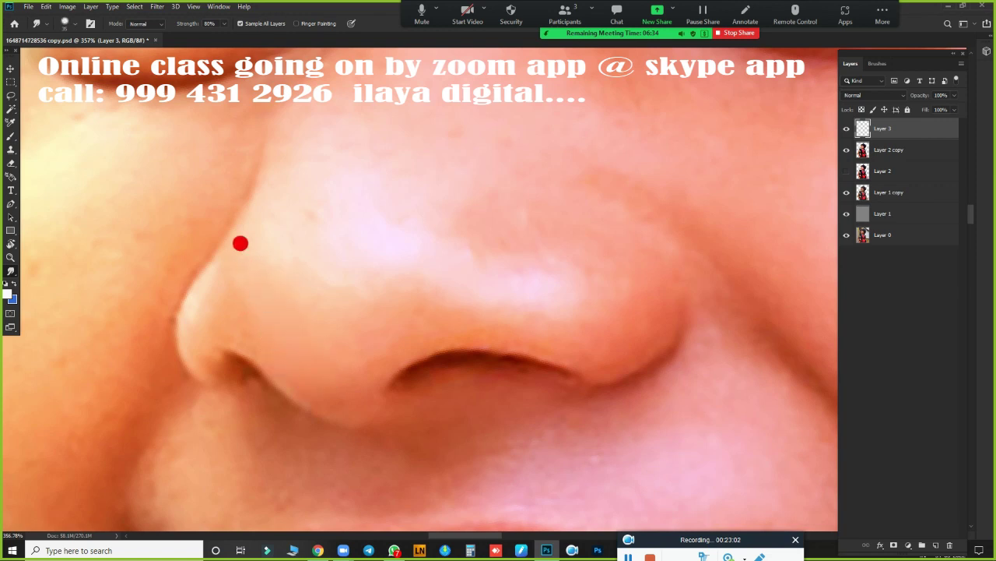
pyautogui.press(']')
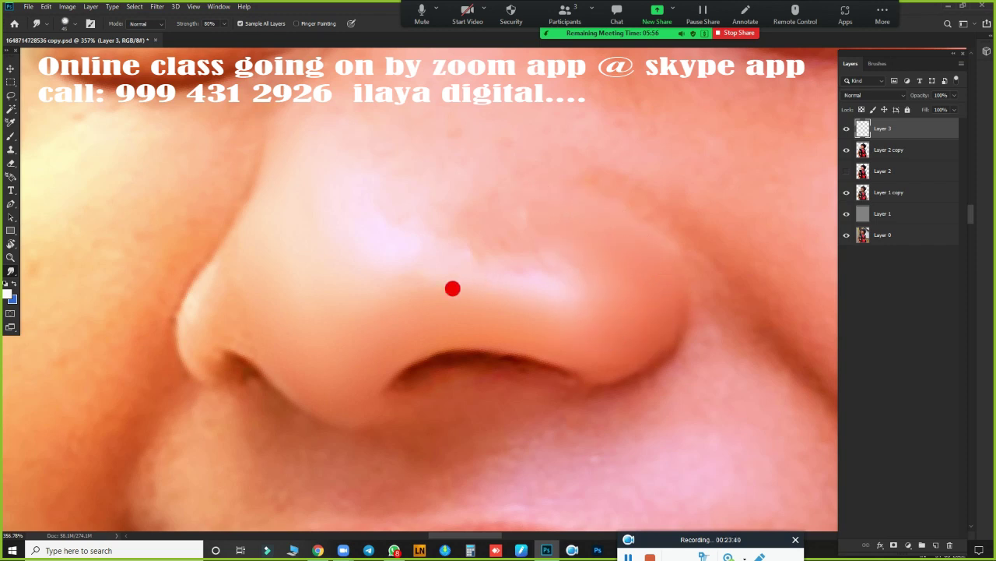
pyautogui.scroll(-5, 410, 315)
# Step: Hide Layer 2 copy and Layer 1 copy to view the smudge strokes alone, then show Layer 2 copy again
pyautogui.scroll(2, 372, 356)
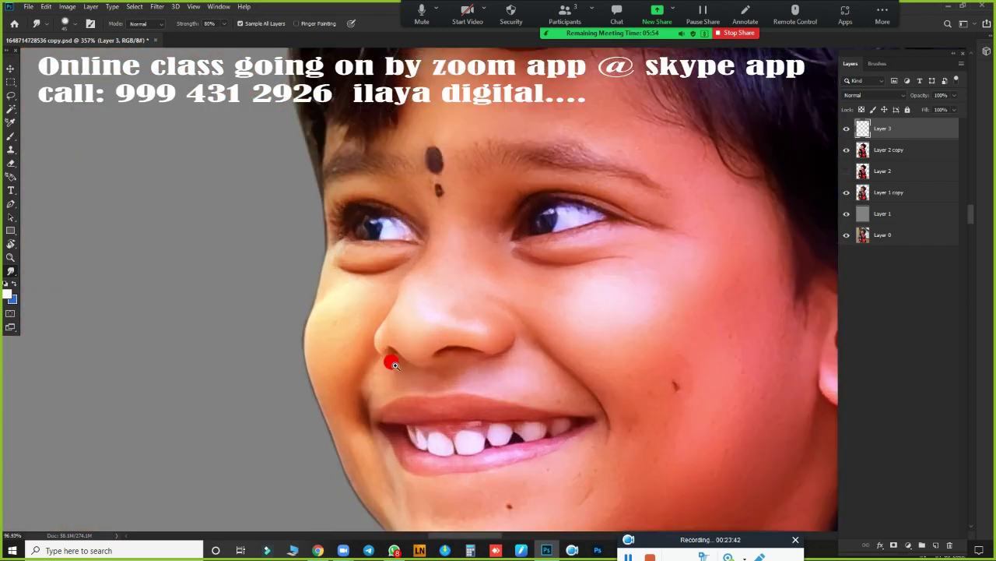
pyautogui.click(846, 149)
pyautogui.click(846, 193)
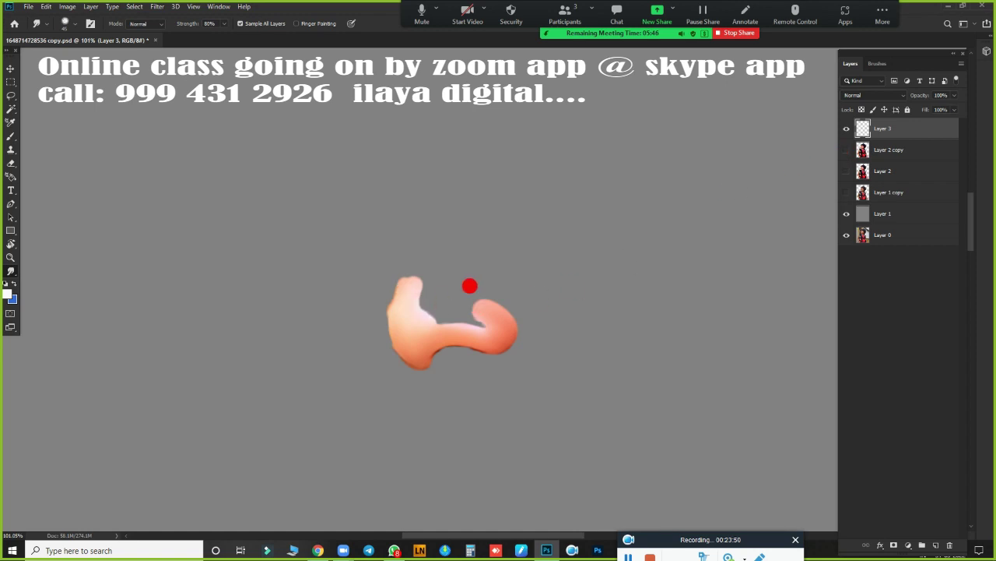
pyautogui.scroll(-2, 542, 325)
pyautogui.scroll(4, 556, 316)
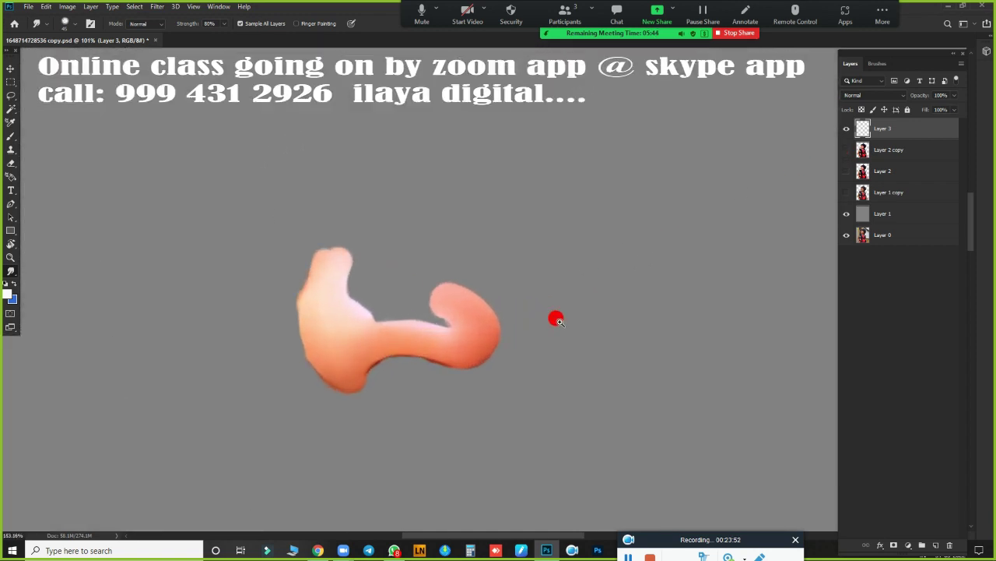
pyautogui.scroll(1, 570, 321)
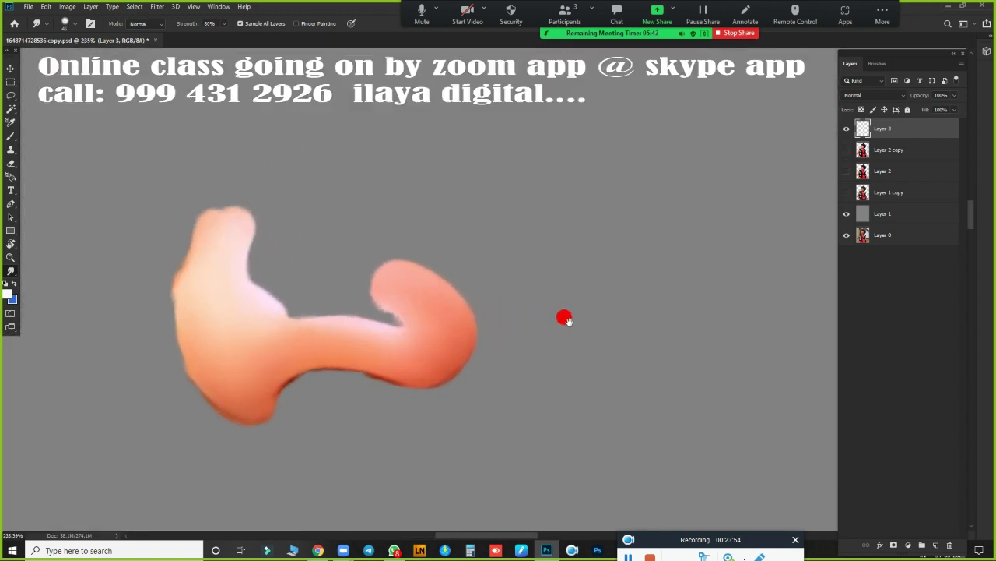
pyautogui.scroll(-2, 470, 317)
pyautogui.scroll(-1, 498, 305)
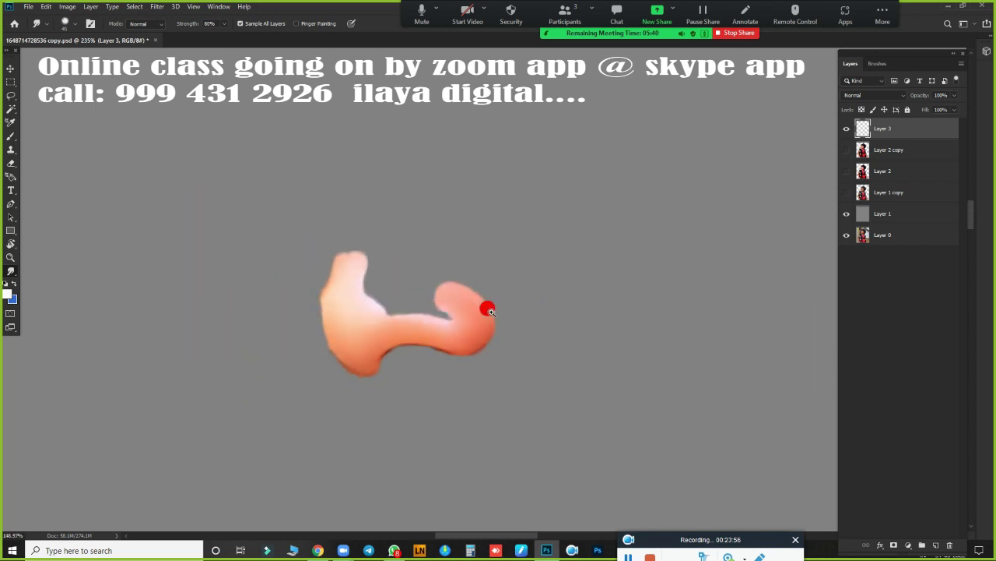
pyautogui.scroll(-1, 487, 307)
pyautogui.click(847, 149)
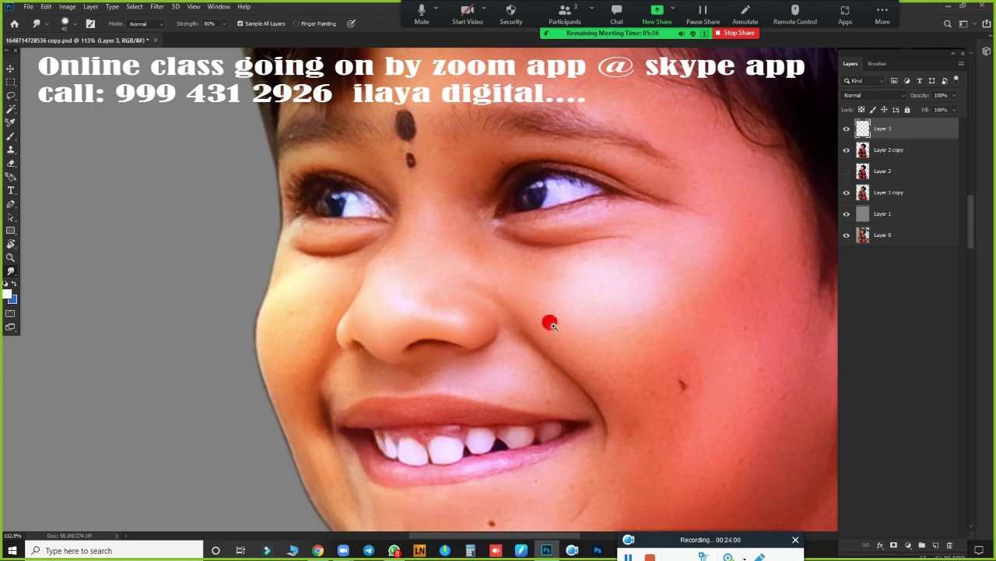
# Step: Zoom into the nose and smudge away the blemishes on the nose tip and surface
pyautogui.scroll(3, 551, 325)
pyautogui.scroll(-1, 701, 362)
pyautogui.scroll(1, 623, 350)
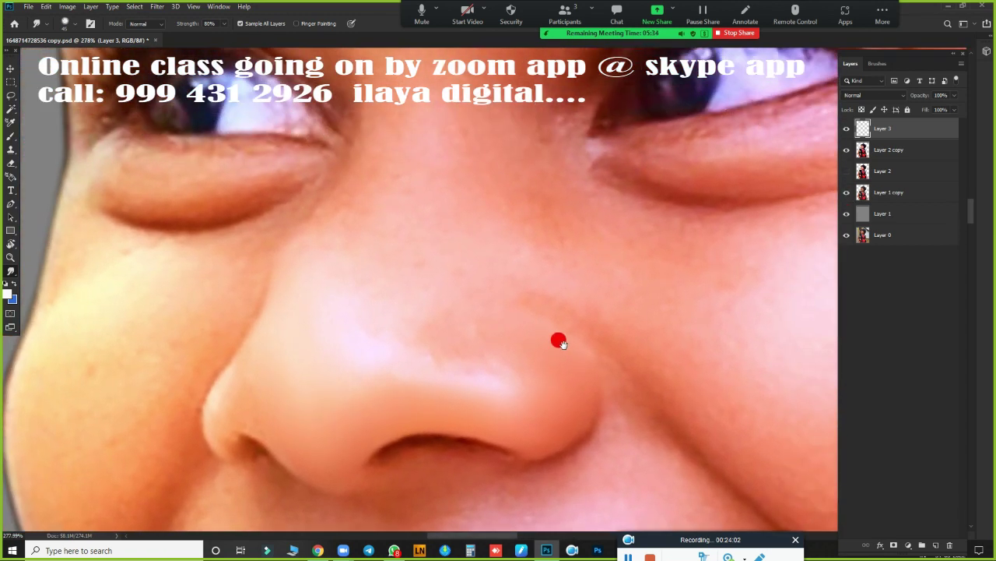
pyautogui.scroll(-1, 591, 311)
pyautogui.scroll(1, 656, 265)
pyautogui.scroll(1, 576, 324)
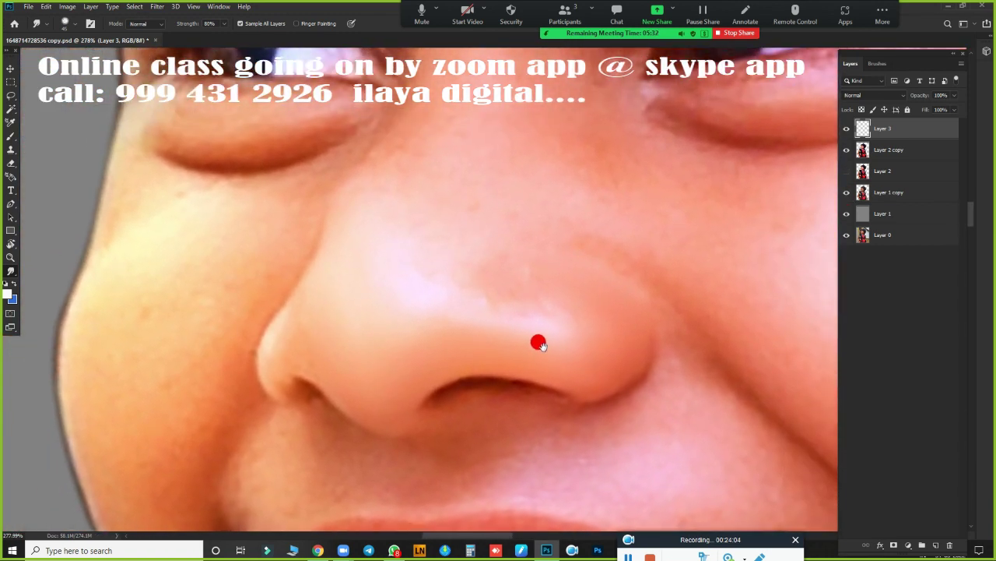
pyautogui.scroll(-1, 538, 343)
pyautogui.scroll(1, 498, 333)
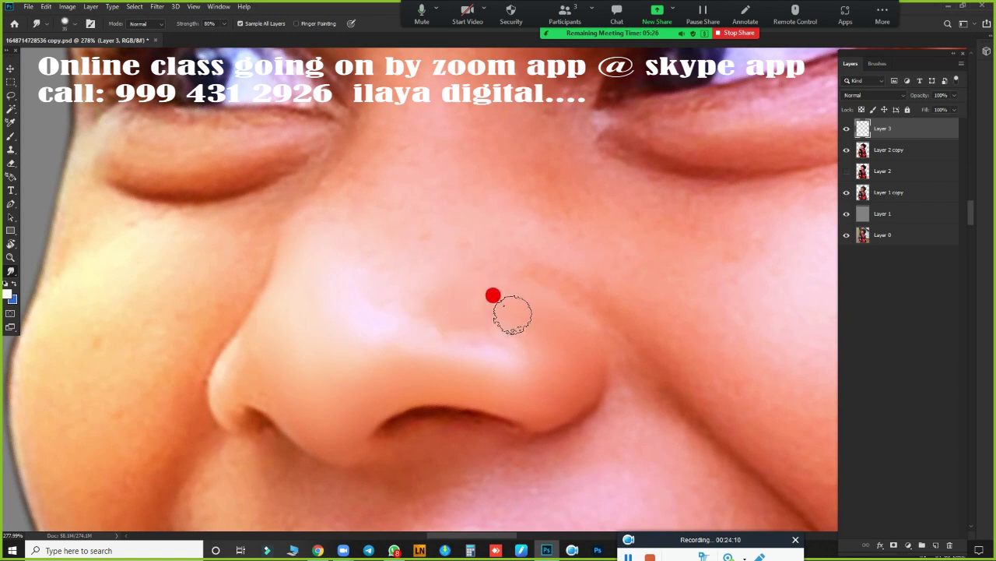
pyautogui.moveTo(512, 315)
pyautogui.mouseDown()
pyautogui.moveTo(485, 327)
pyautogui.moveTo(533, 346)
pyautogui.moveTo(464, 360)
pyautogui.mouseUp()
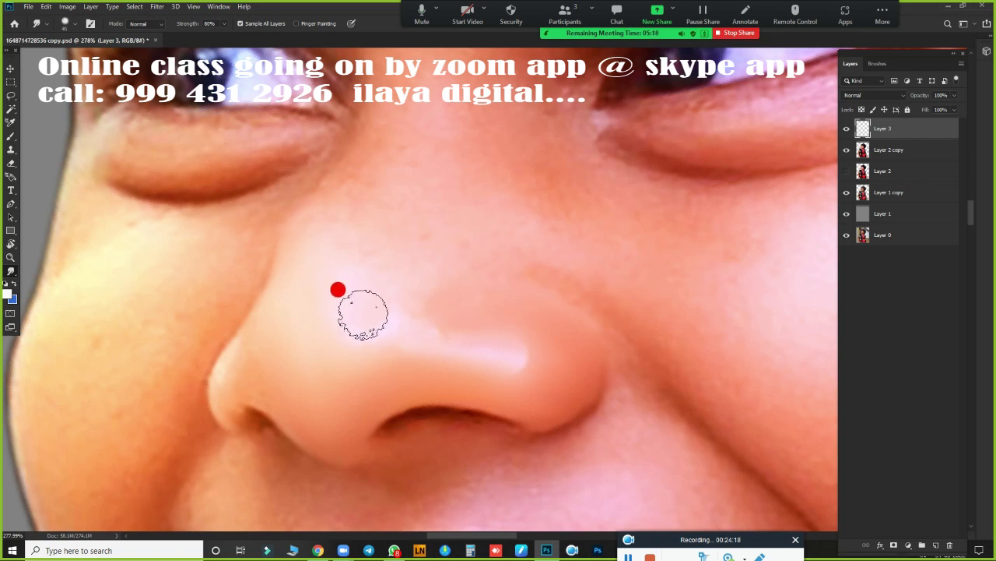
pyautogui.moveTo(359, 307); pyautogui.dragTo(366, 313)
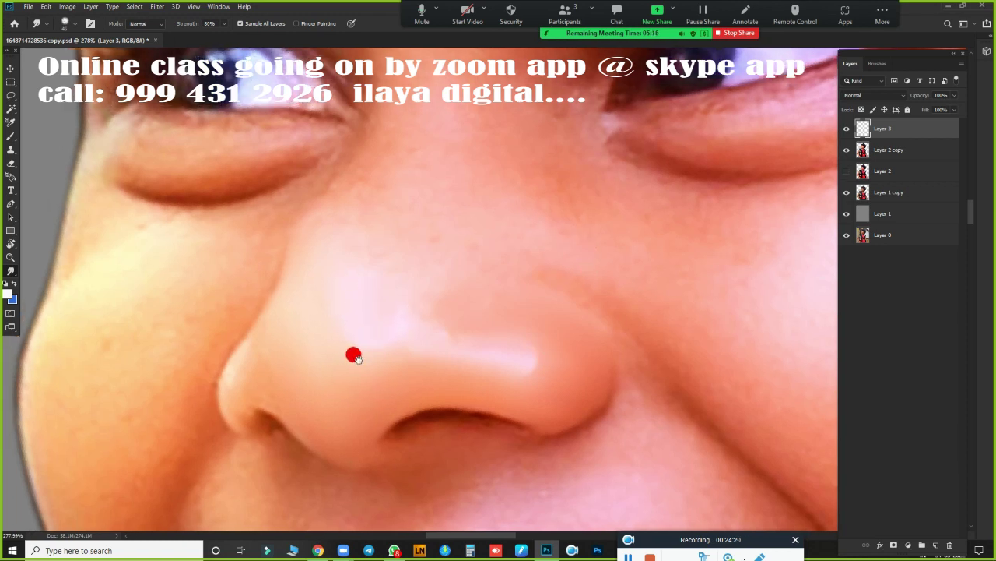
# Step: Pan up toward the eyes and switch to the Eraser, moving around the nose area
pyautogui.moveTo(351, 351)
pyautogui.mouseDown()
pyautogui.moveTo(431, 454)
pyautogui.moveTo(497, 189)
pyautogui.mouseUp()
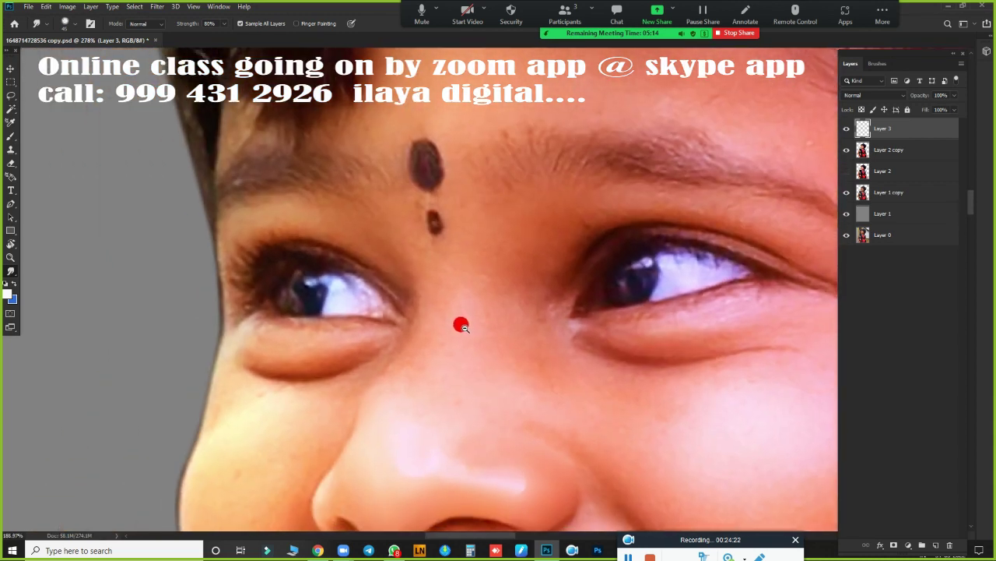
pyautogui.press('e')
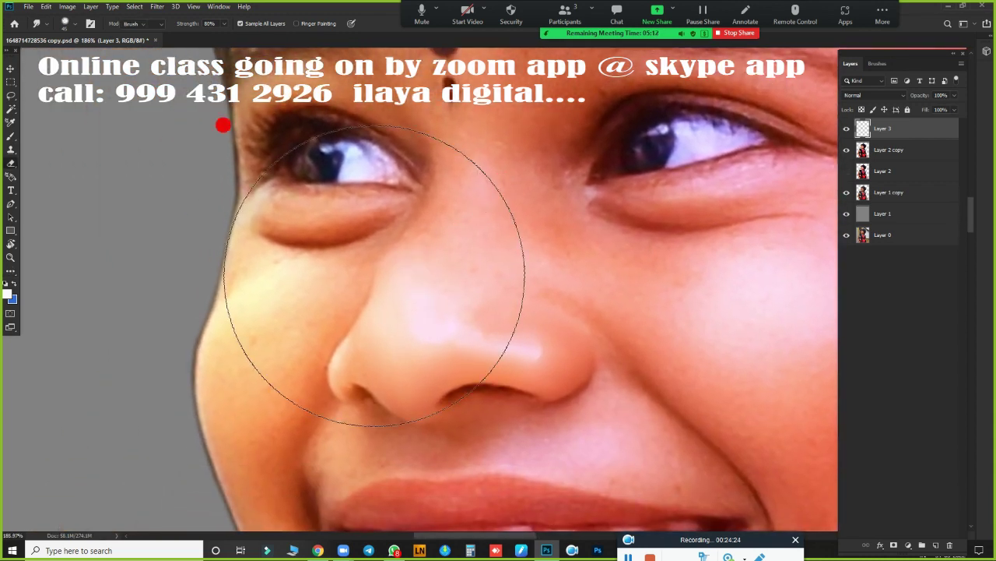
pyautogui.moveTo(532, 353); pyautogui.dragTo(482, 201)
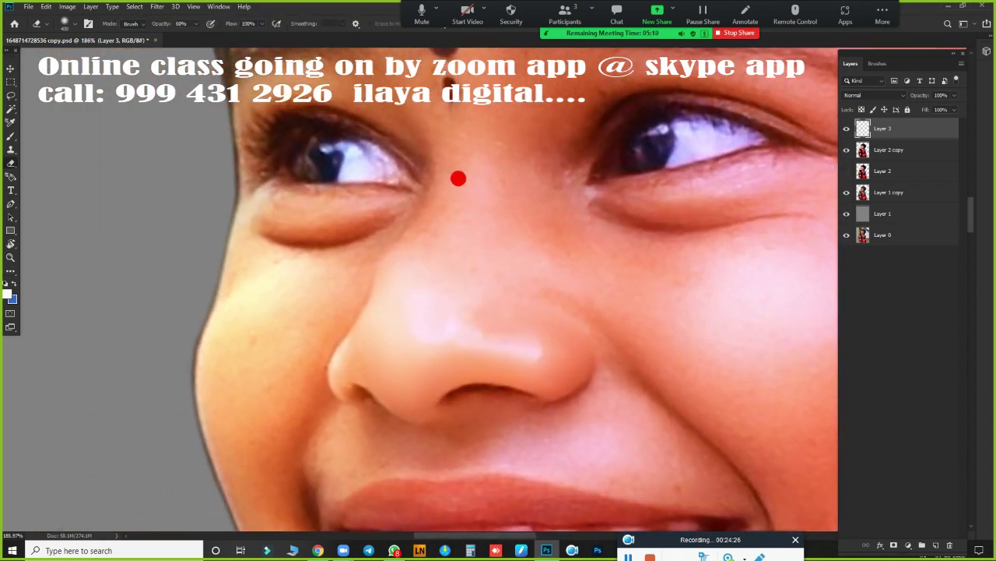
pyautogui.moveTo(371, 267); pyautogui.dragTo(343, 352)
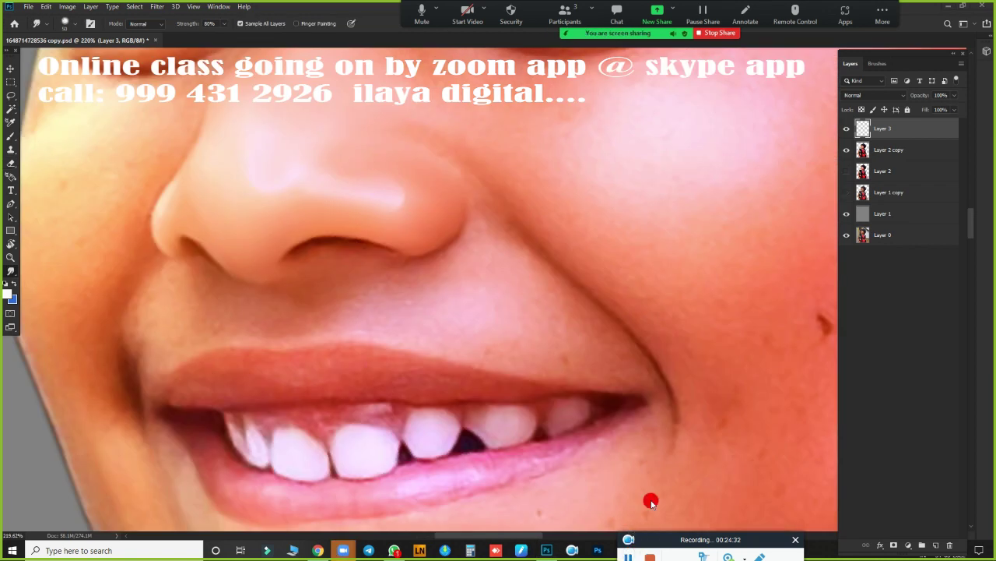
# Step: Restore the cheek selection, rotate the view, and smudge the skin down toward the upper lip
pyautogui.hotkey('ctrl', 'shift', 'd')
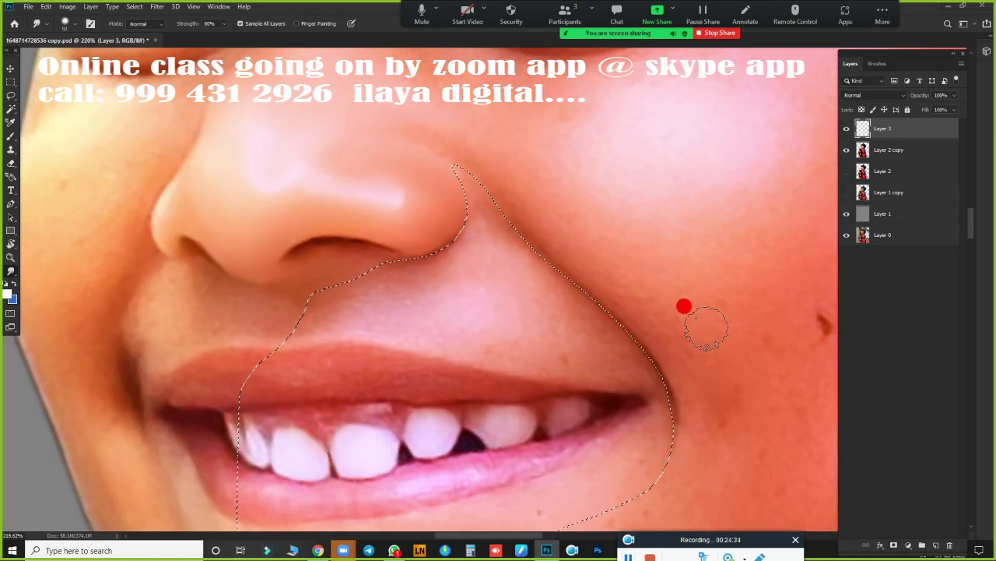
pyautogui.press('r')
pyautogui.moveTo(707, 319); pyautogui.dragTo(689, 191)
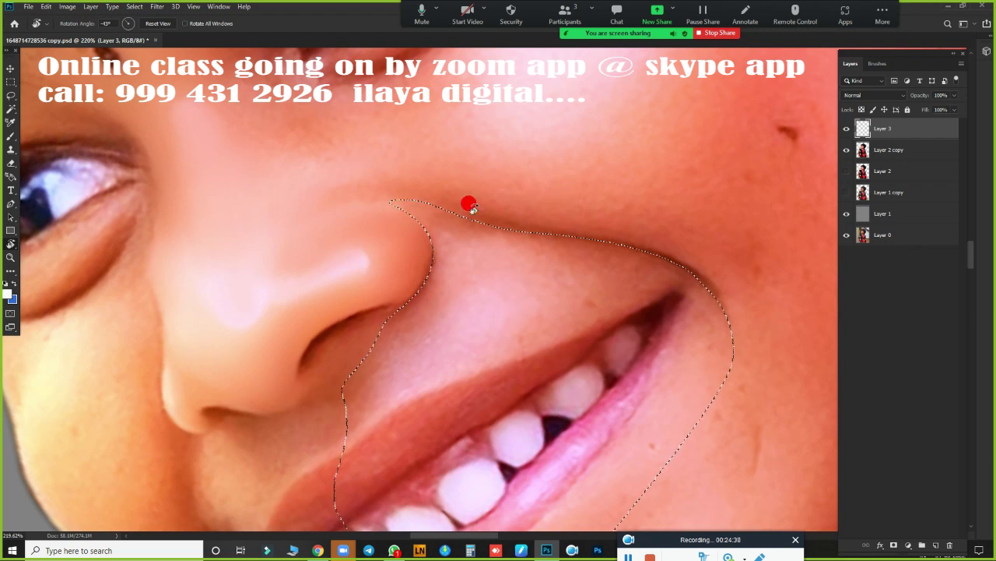
pyautogui.scroll(2, 674, 304)
pyautogui.scroll(2, 689, 311)
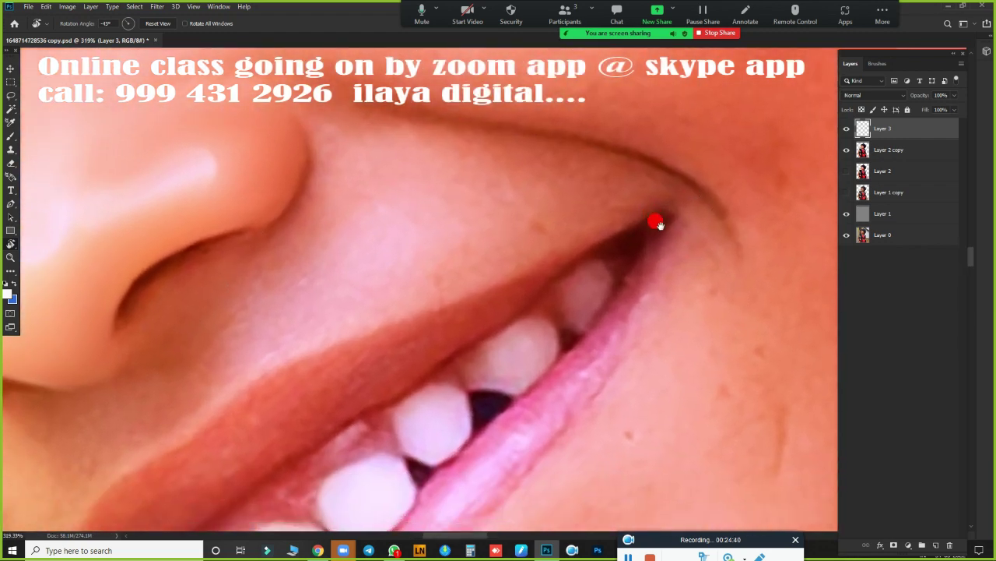
pyautogui.press('r')
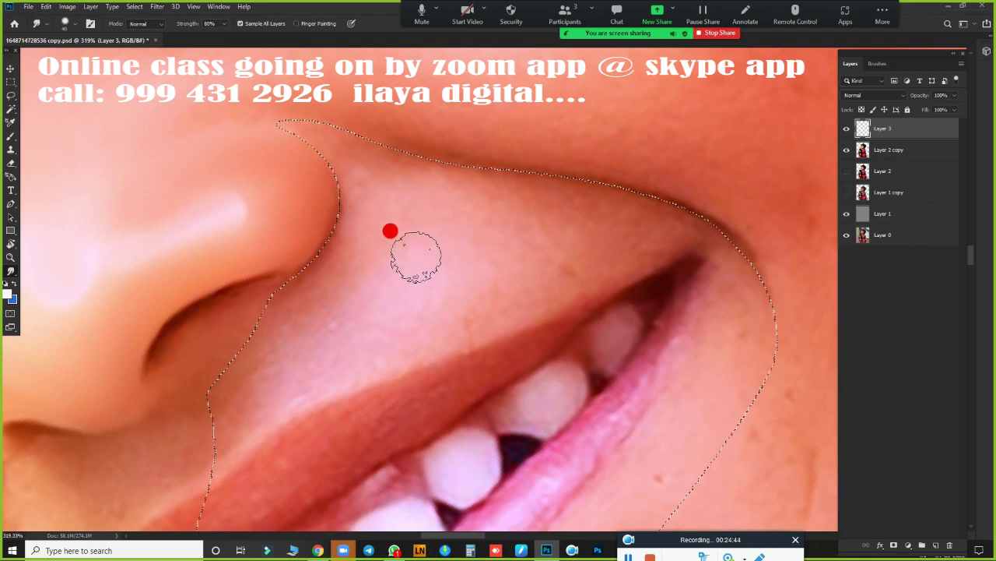
pyautogui.scroll(-3, 449, 251)
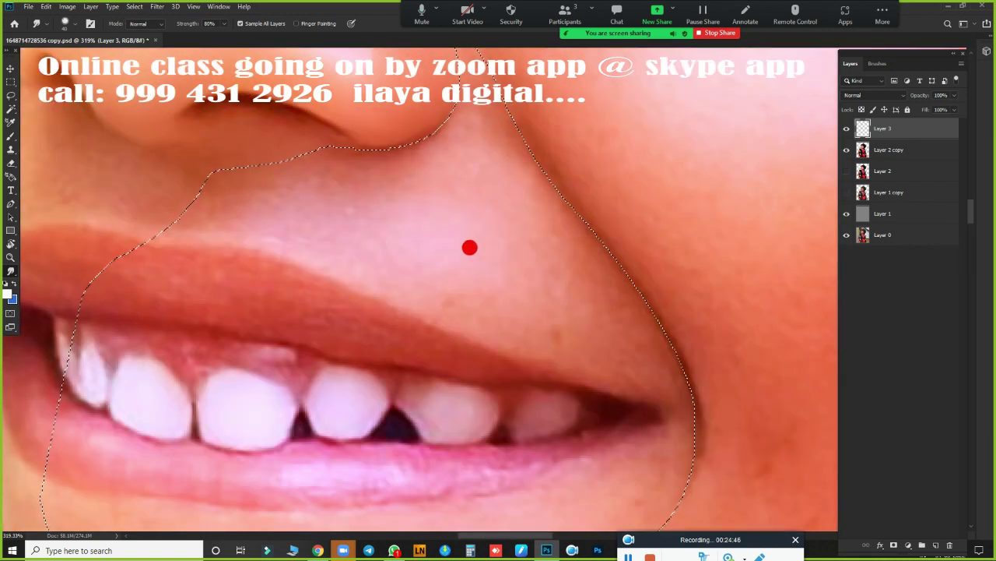
pyautogui.moveTo(470, 247); pyautogui.dragTo(467, 319)
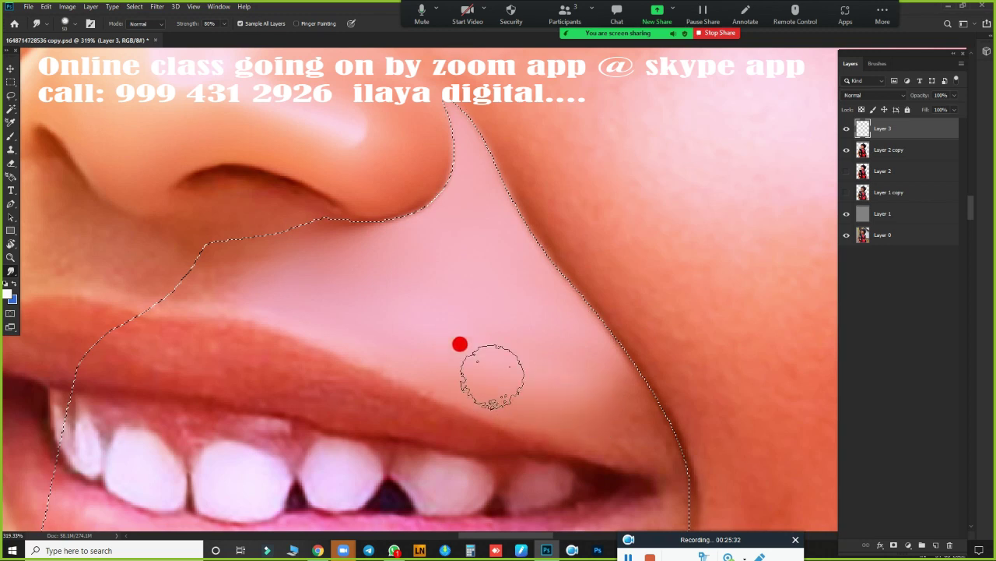
pyautogui.moveTo(584, 400); pyautogui.dragTo(630, 398)
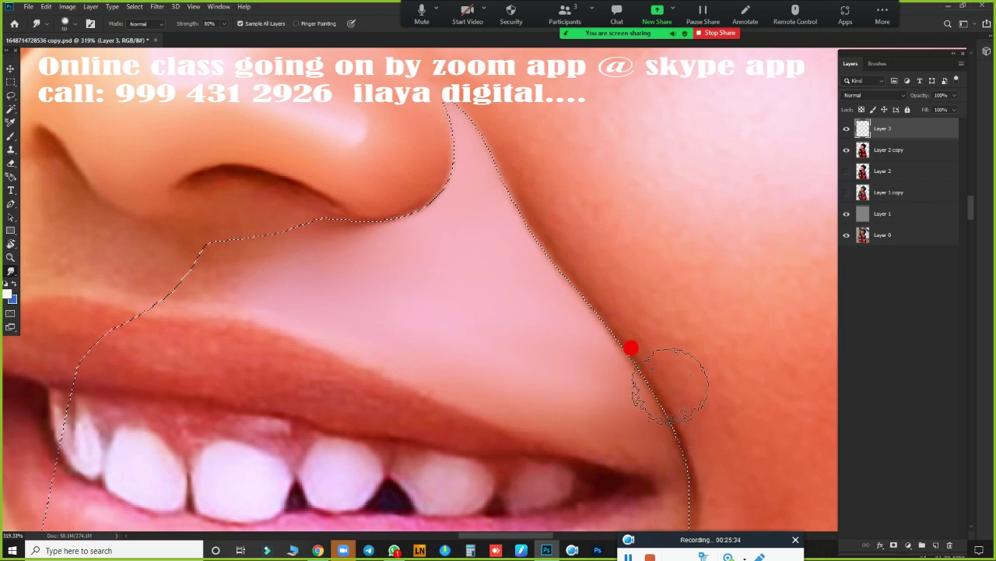
pyautogui.moveTo(581, 357); pyautogui.dragTo(595, 409)
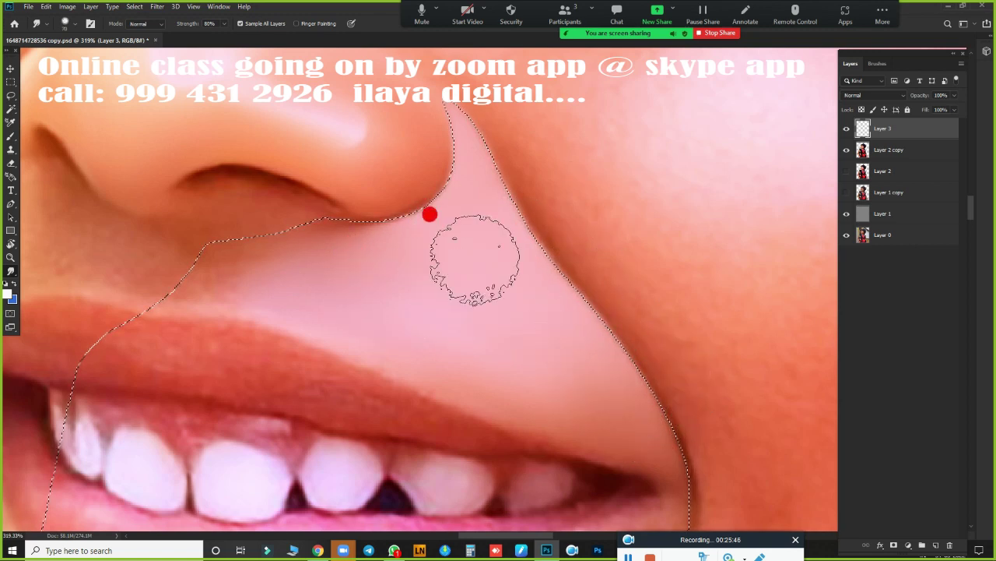
# Step: Check the whole image, reselect, and toggle Layer 3 to compare before and after
pyautogui.hotkey('ctrl', 'd')
pyautogui.scroll(-5, 545, 334)
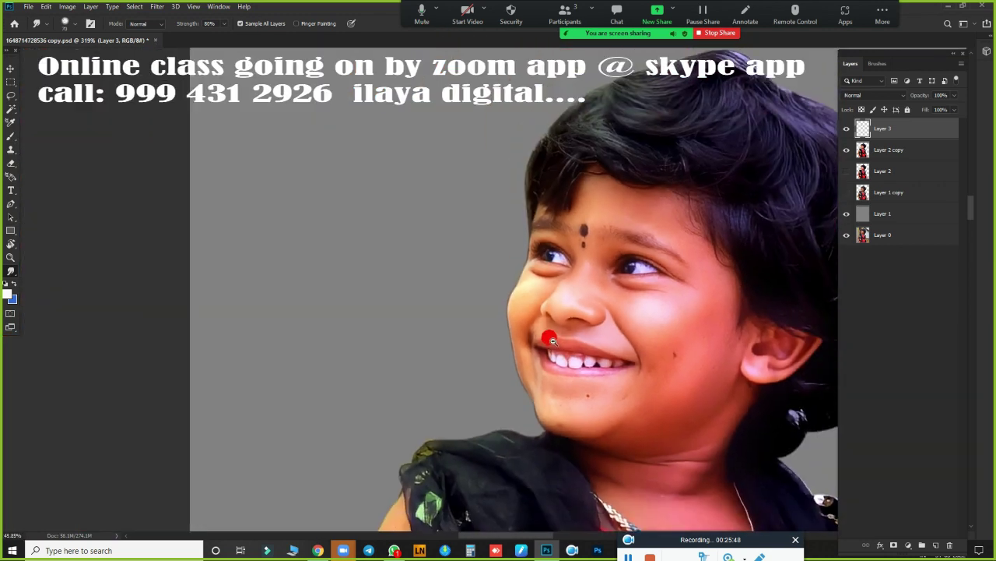
pyautogui.scroll(4, 590, 340)
pyautogui.scroll(-2, 604, 345)
pyautogui.hotkey('ctrl', 'shift', 'd')
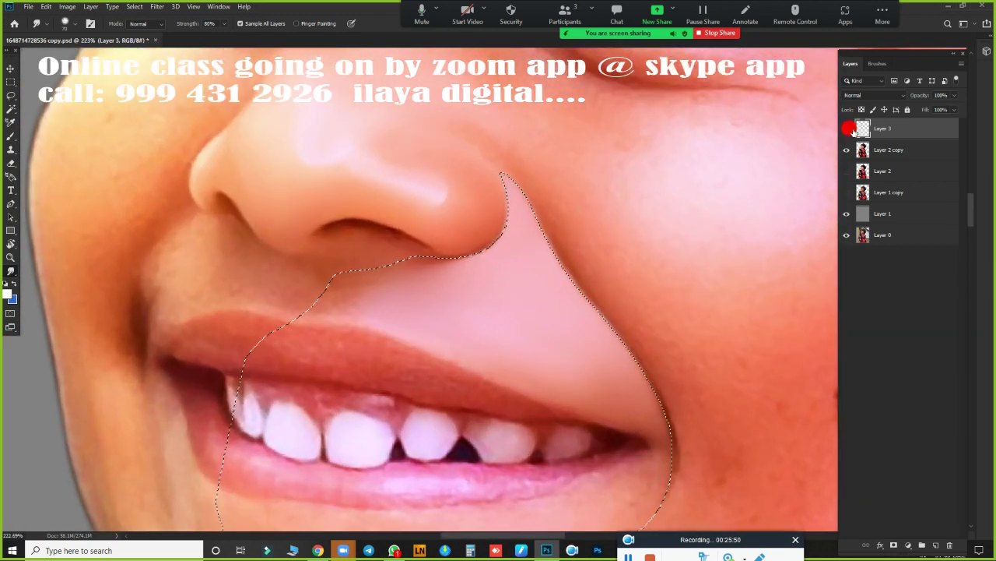
pyautogui.click(847, 129)
pyautogui.click(847, 128)
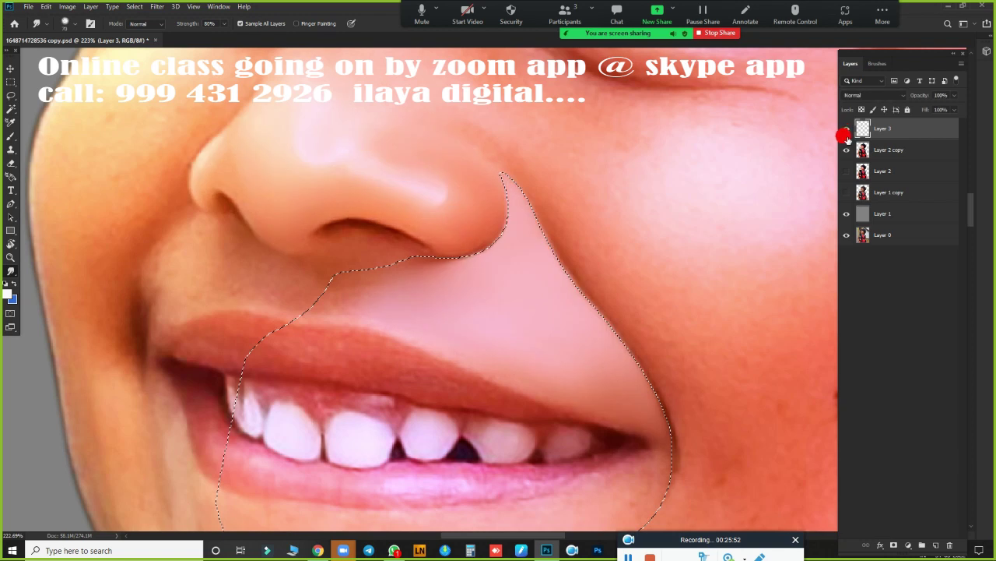
pyautogui.scroll(1, 646, 277)
pyautogui.scroll(-1, 646, 277)
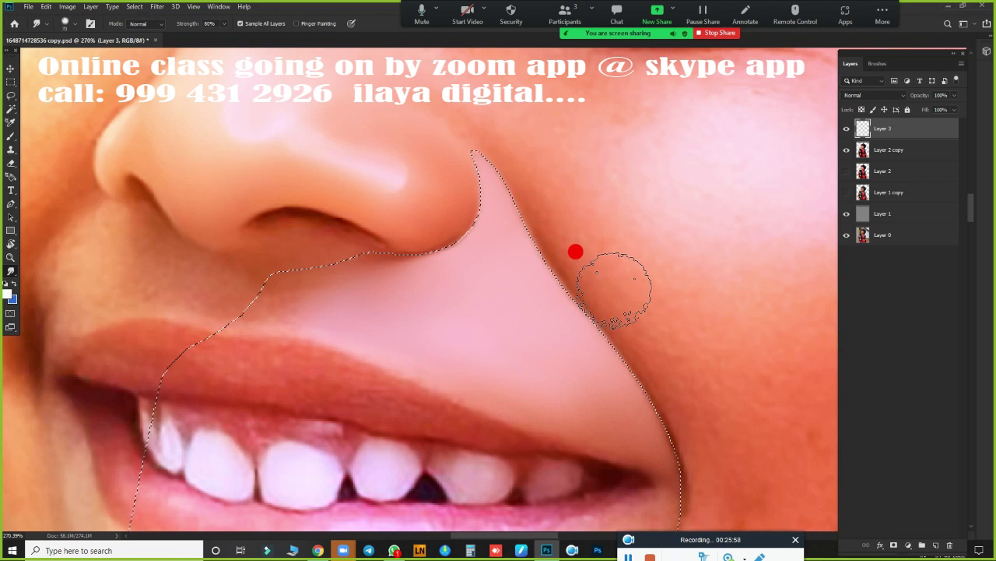
# Step: Switch to the Mixer Brush with a 10 px soft round preset near the nostril
pyautogui.scroll(2, 584, 319)
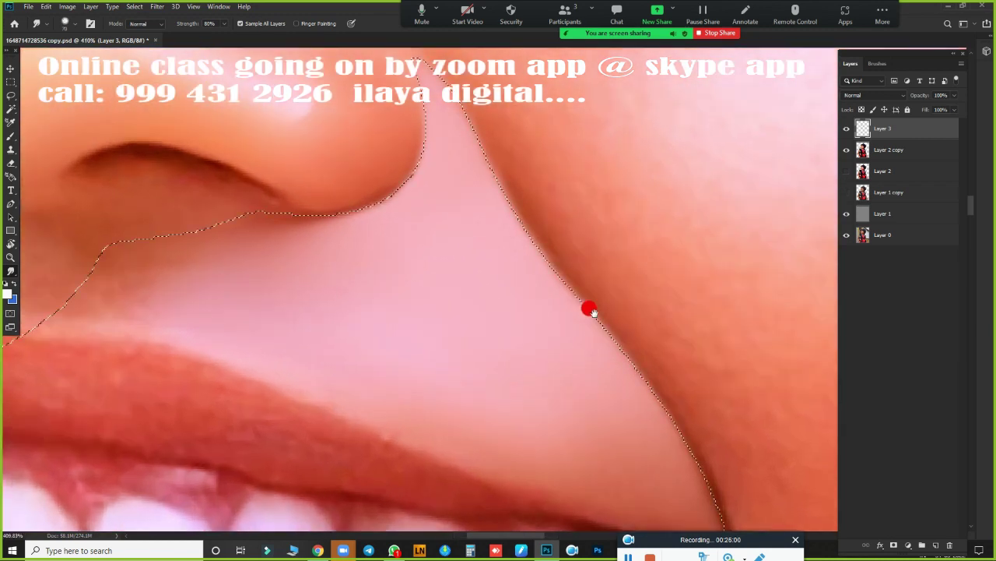
pyautogui.moveTo(590, 310); pyautogui.dragTo(642, 457)
pyautogui.press('b')
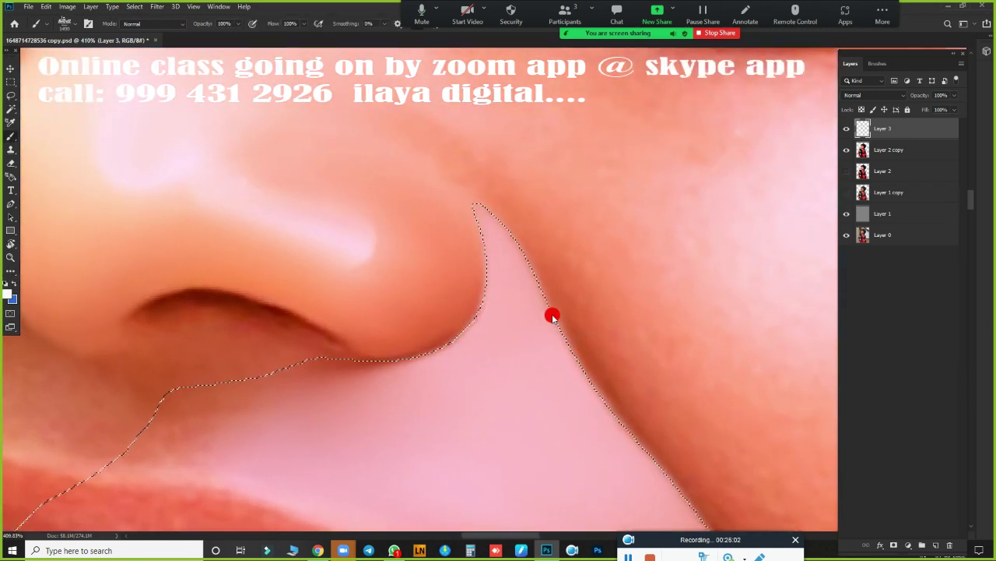
pyautogui.rightClick(495, 232)
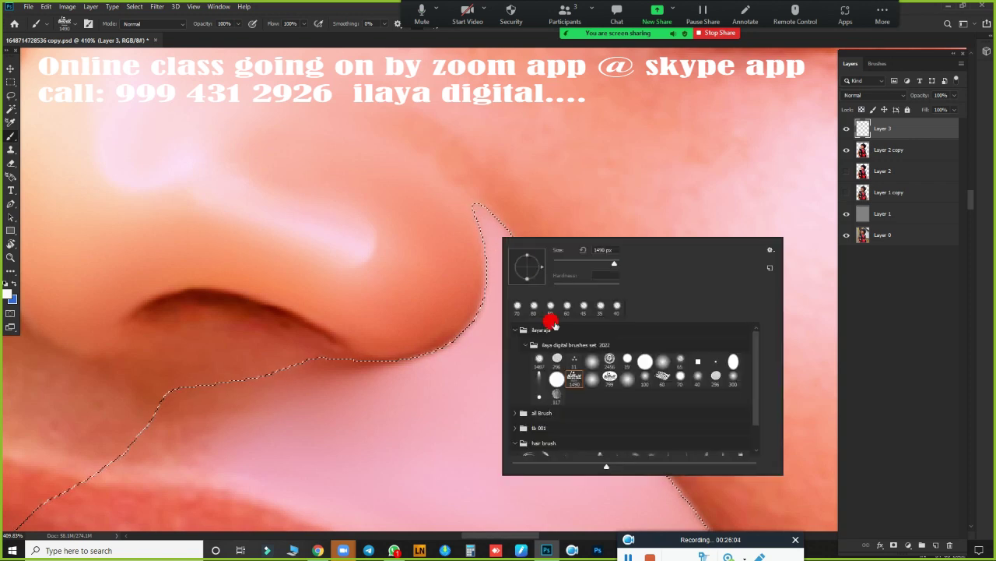
pyautogui.click(592, 379)
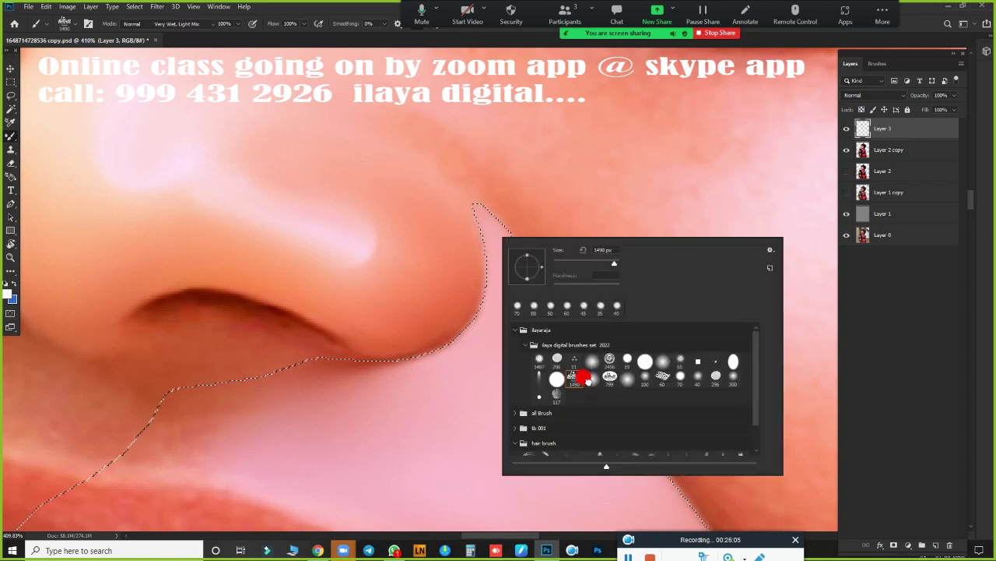
pyautogui.click(512, 40)
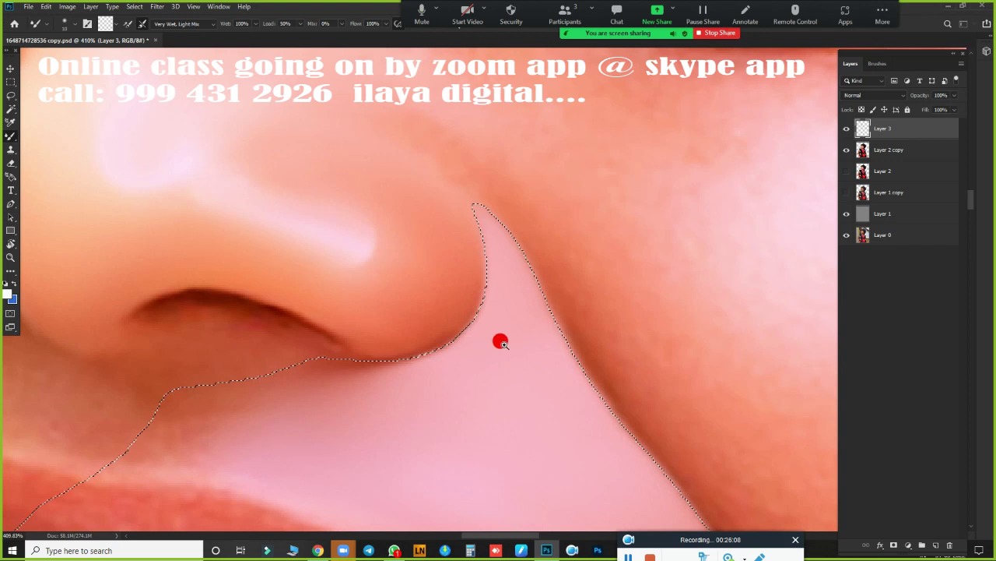
# Step: Blend the skin along the nostril edge and the cheek edge toward the nostril
pyautogui.scroll(-2, 500, 342)
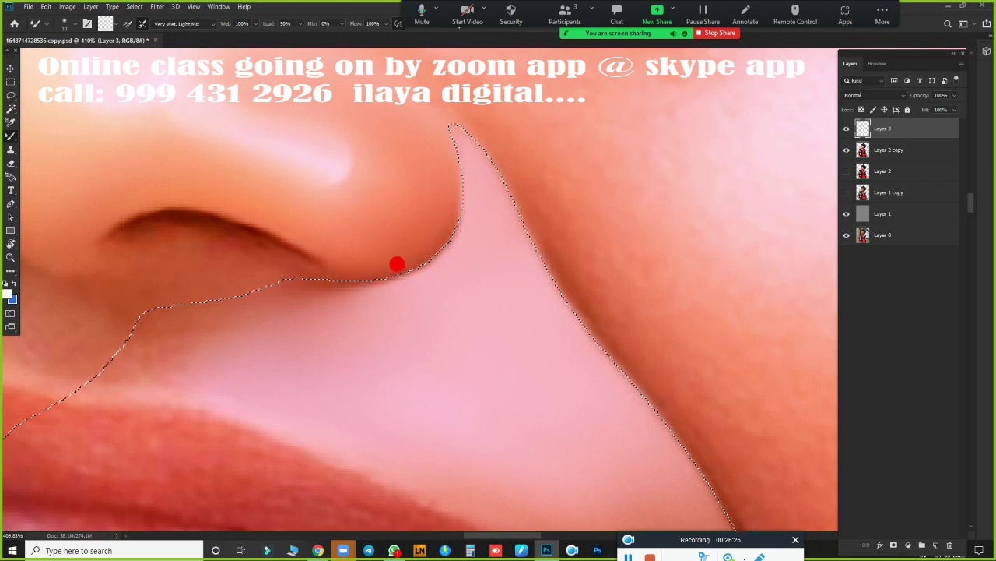
pyautogui.moveTo(382, 272)
pyautogui.mouseDown()
pyautogui.moveTo(456, 208)
pyautogui.moveTo(459, 175)
pyautogui.mouseUp()
pyautogui.scroll(2, 459, 329)
pyautogui.scroll(2, 447, 336)
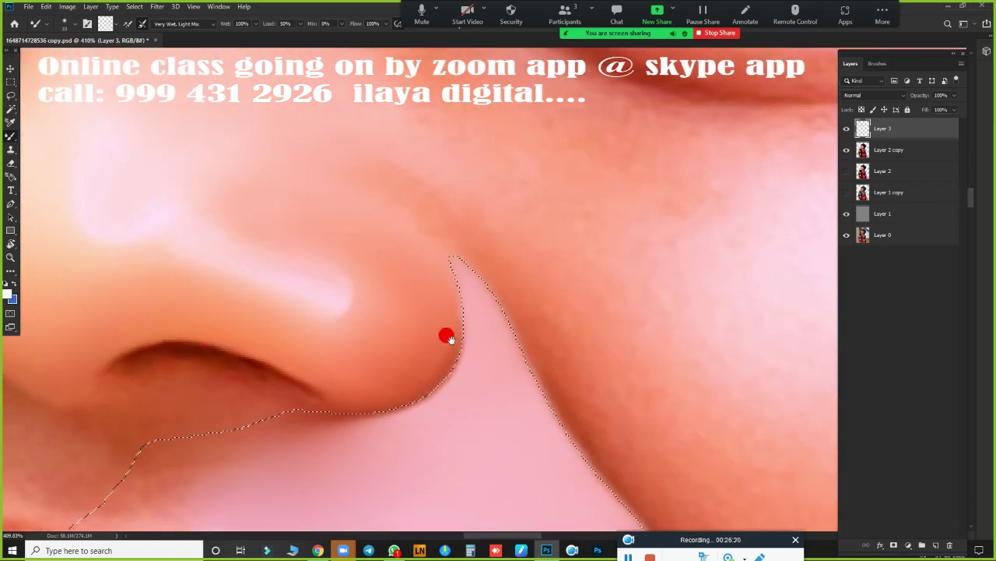
pyautogui.moveTo(452, 341)
pyautogui.mouseDown()
pyautogui.moveTo(446, 290)
pyautogui.moveTo(458, 322)
pyautogui.moveTo(477, 328)
pyautogui.moveTo(469, 307)
pyautogui.moveTo(454, 325)
pyautogui.moveTo(458, 285)
pyautogui.moveTo(445, 260)
pyautogui.moveTo(459, 338)
pyautogui.moveTo(465, 307)
pyautogui.moveTo(438, 260)
pyautogui.moveTo(537, 398)
pyautogui.moveTo(381, 341)
pyautogui.moveTo(439, 372)
pyautogui.moveTo(459, 296)
pyautogui.mouseUp()
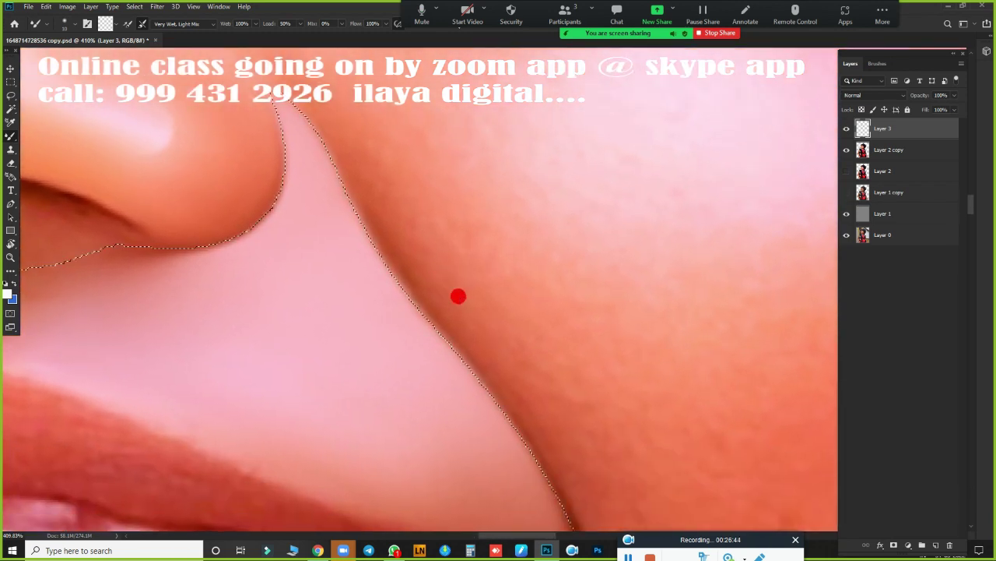
pyautogui.scroll(-3, 506, 332)
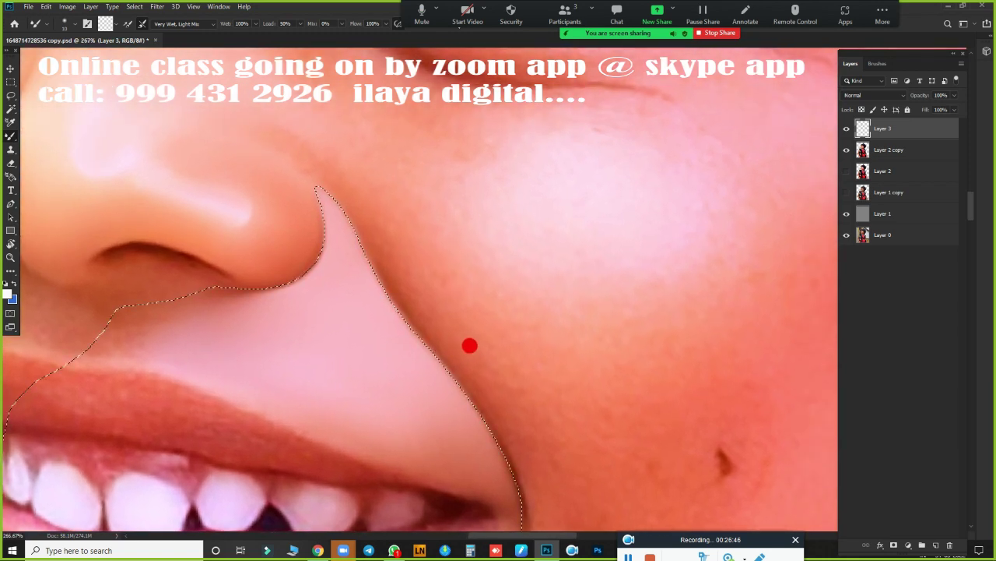
pyautogui.moveTo(469, 345)
pyautogui.mouseDown()
pyautogui.moveTo(463, 307)
pyautogui.moveTo(362, 247)
pyautogui.mouseUp()
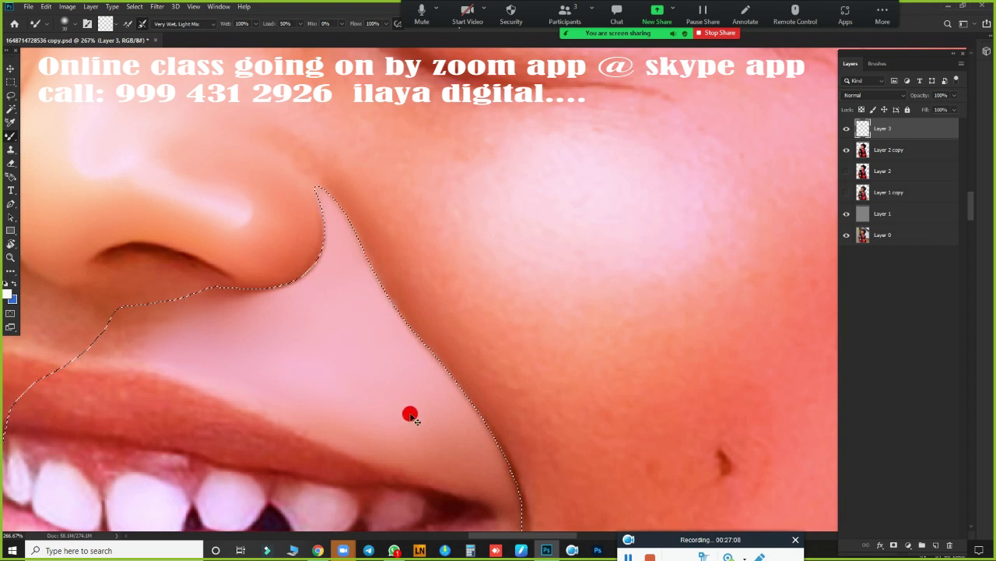
pyautogui.scroll(-3, 424, 372)
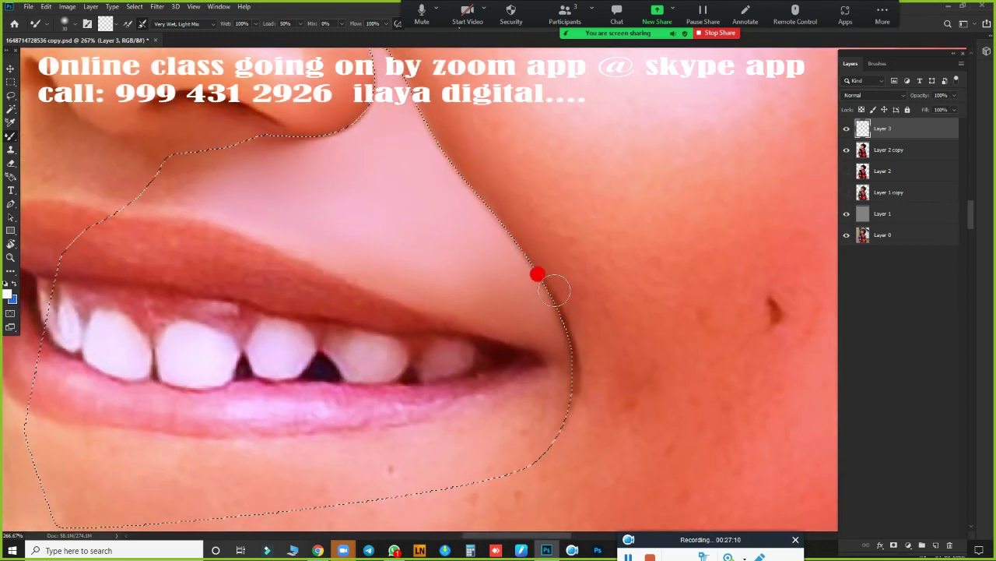
pyautogui.press('r')
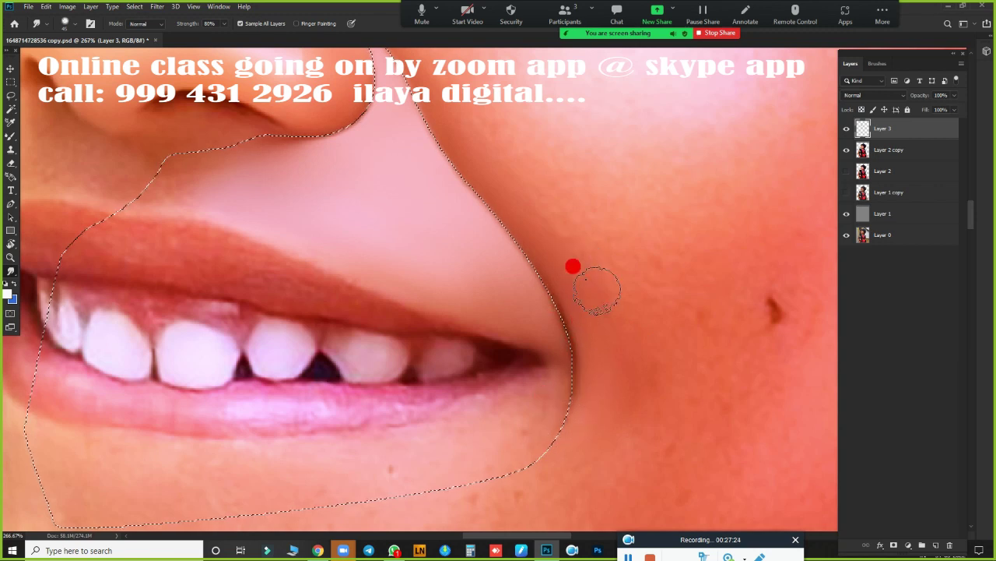
# Step: Pan to the nose, smudge the skin above the upper lip at 80%, and zoom out to the face
pyautogui.moveTo(460, 289); pyautogui.dragTo(646, 371)
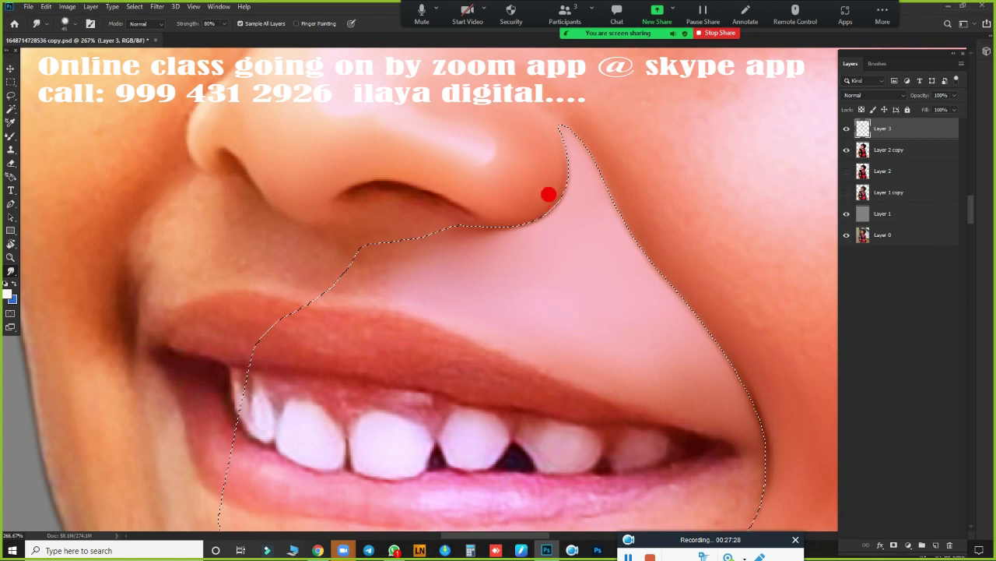
pyautogui.press('p')
pyautogui.press('r')
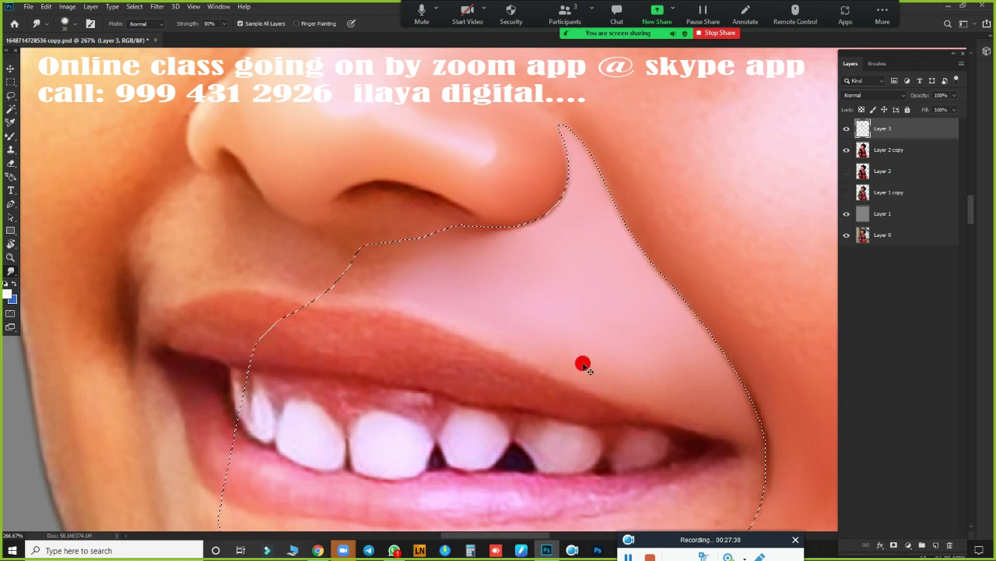
pyautogui.scroll(-5, 581, 363)
pyautogui.scroll(-4, 559, 340)
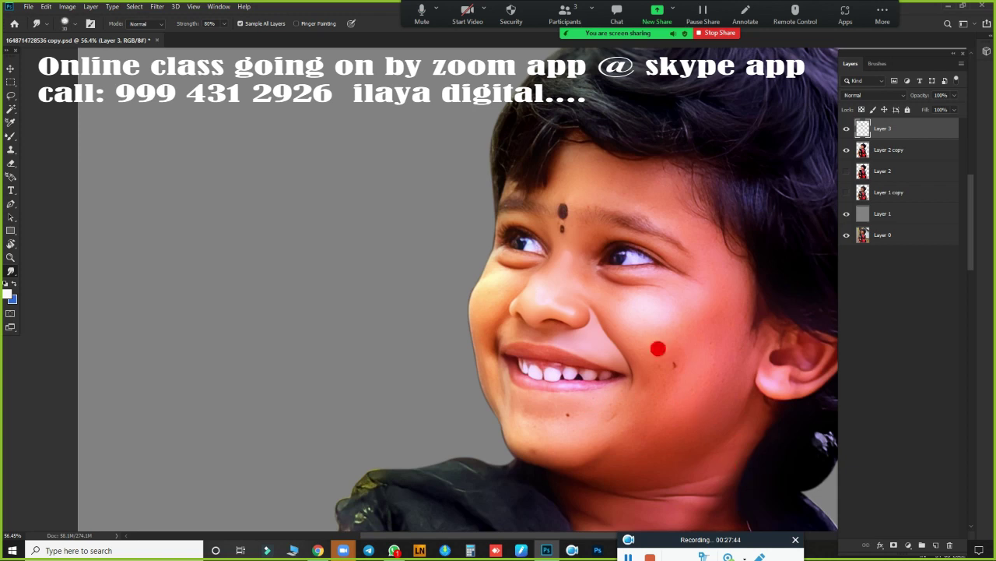
# Step: Make Layer 2 copy the active layer and adjust the zoom on the face
pyautogui.click(568, 22)
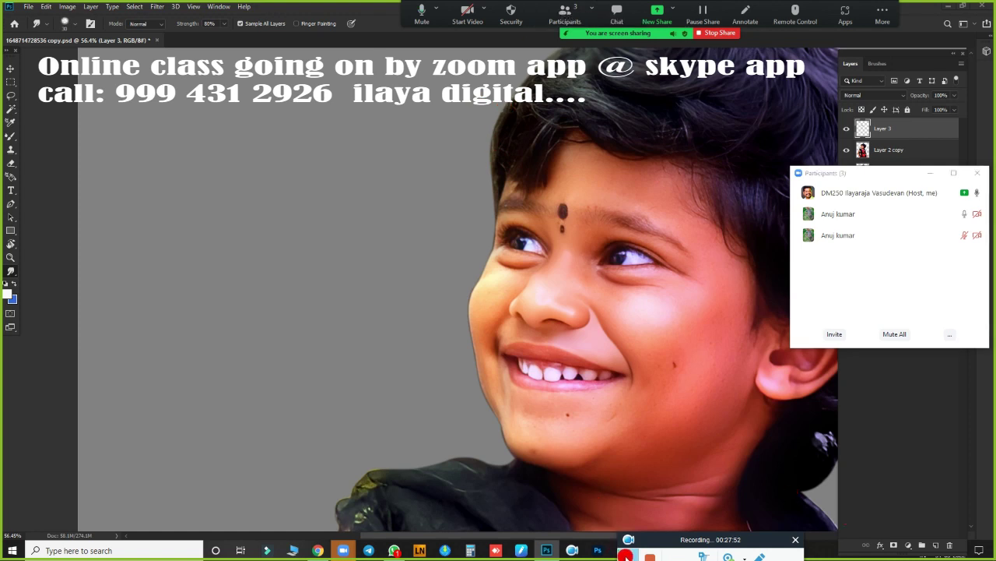
pyautogui.click(662, 371)
pyautogui.keyDown('ctrl'); pyautogui.click(628, 319); pyautogui.keyUp('ctrl')
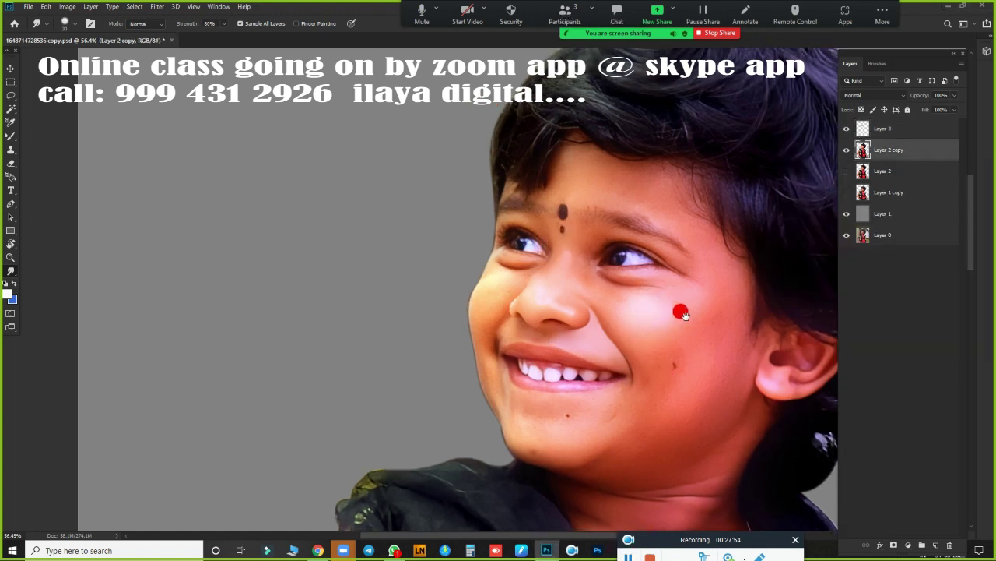
pyautogui.scroll(2, 681, 313)
pyautogui.scroll(2, 700, 315)
pyautogui.scroll(2, 669, 280)
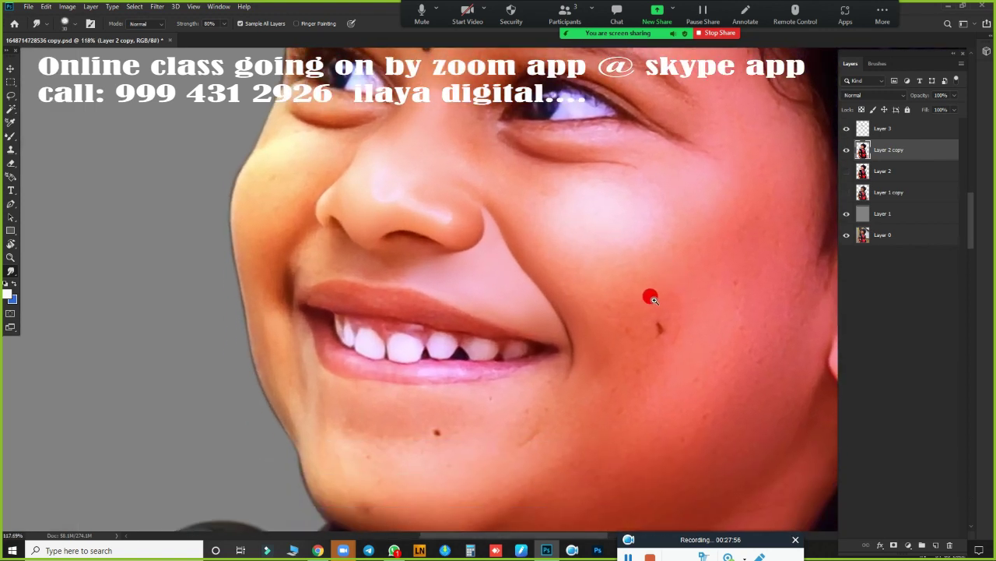
pyautogui.scroll(1, 651, 298)
pyautogui.scroll(-1, 690, 305)
pyautogui.scroll(-2, 667, 296)
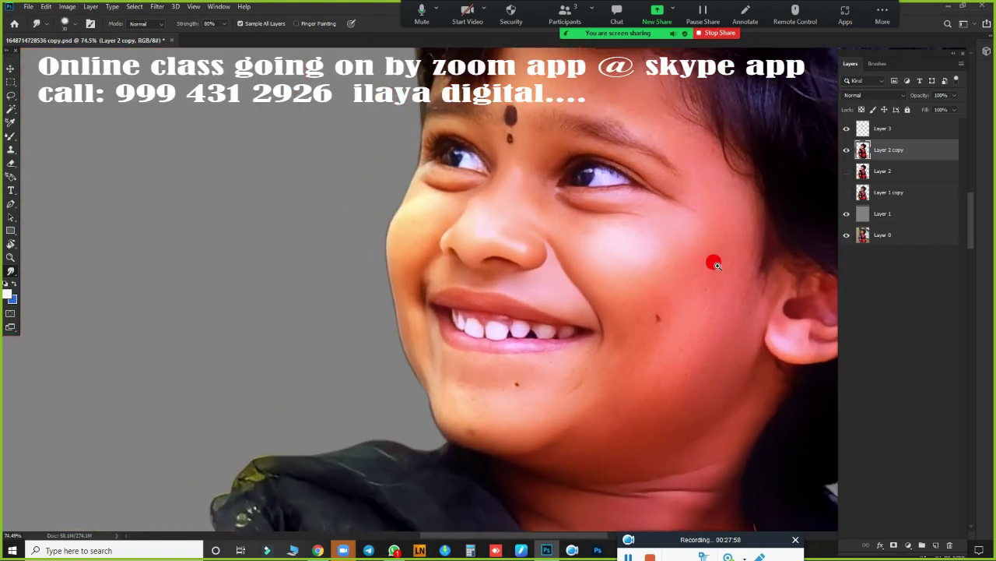
# Step: Toggle Layer 3, Layer 2 copy and Layer 1 copy visibility to compare, leaving all three visible
pyautogui.click(847, 128)
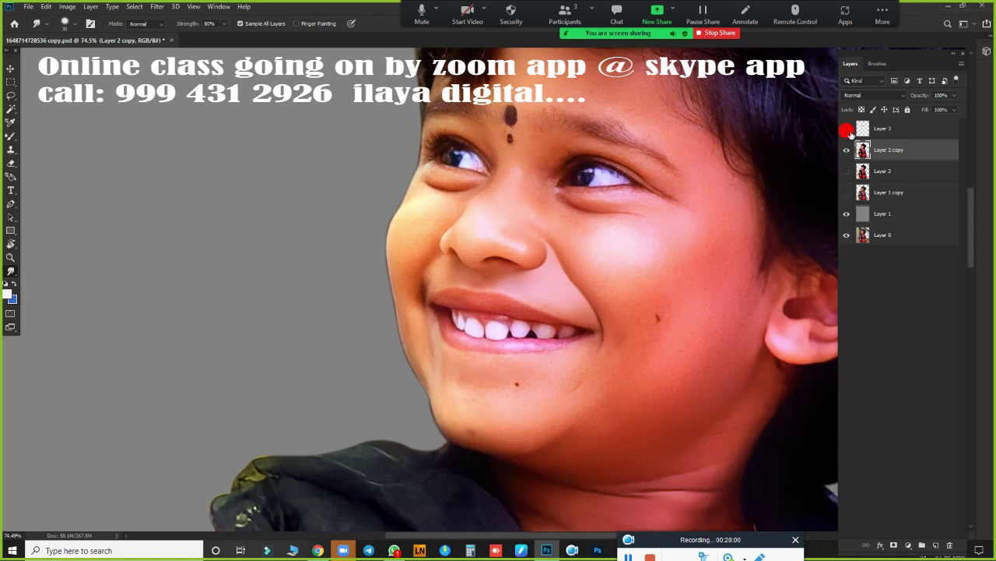
pyautogui.click(886, 129)
pyautogui.click(847, 150)
pyautogui.click(847, 129)
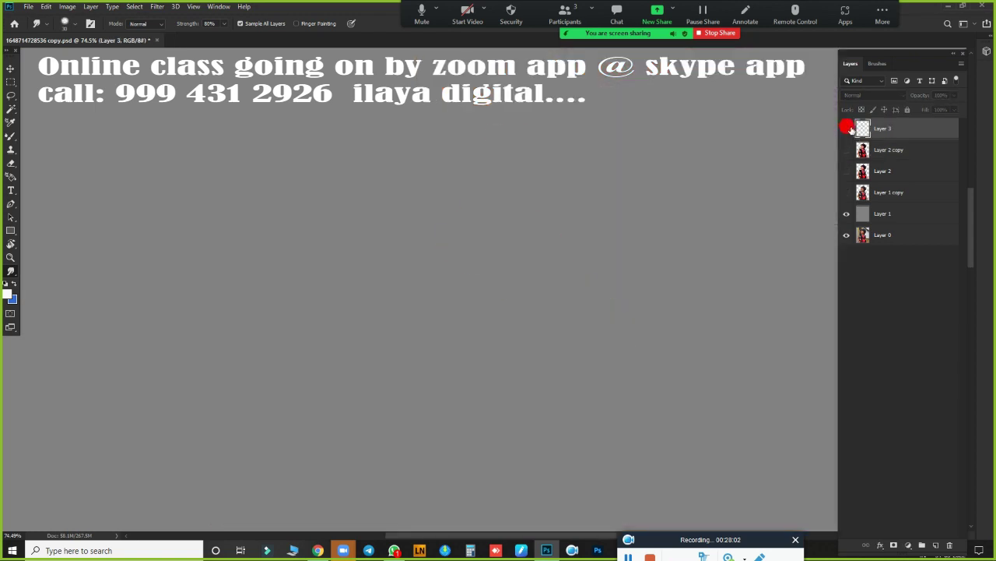
pyautogui.click(847, 129)
pyautogui.click(847, 149)
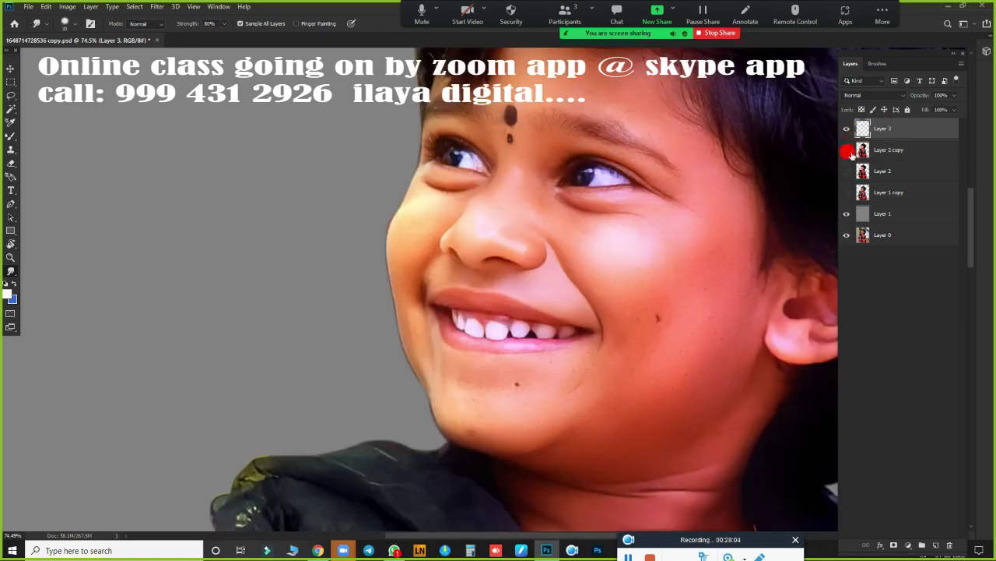
pyautogui.click(847, 150)
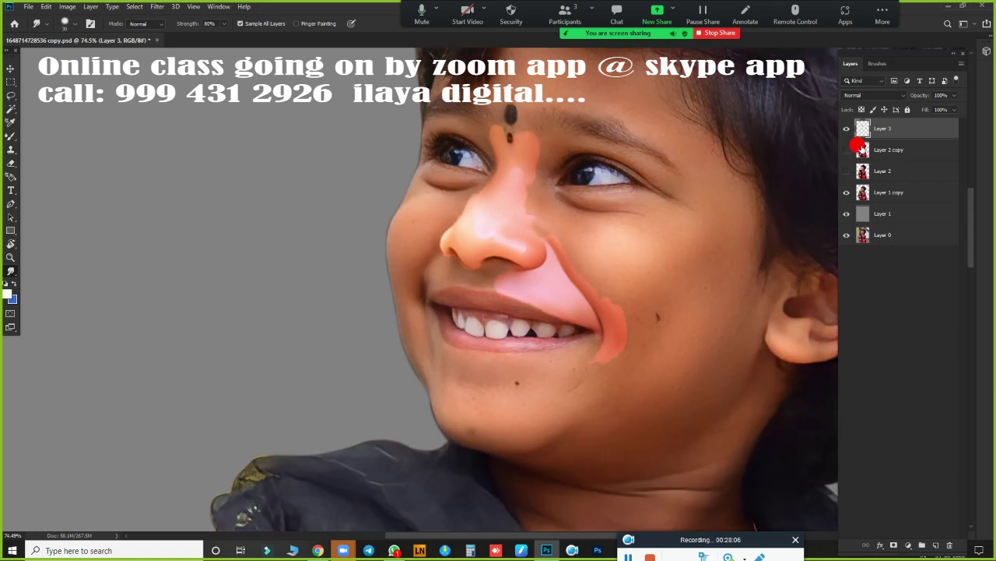
pyautogui.click(847, 129)
pyautogui.click(848, 128)
pyautogui.click(847, 149)
pyautogui.scroll(3, 639, 245)
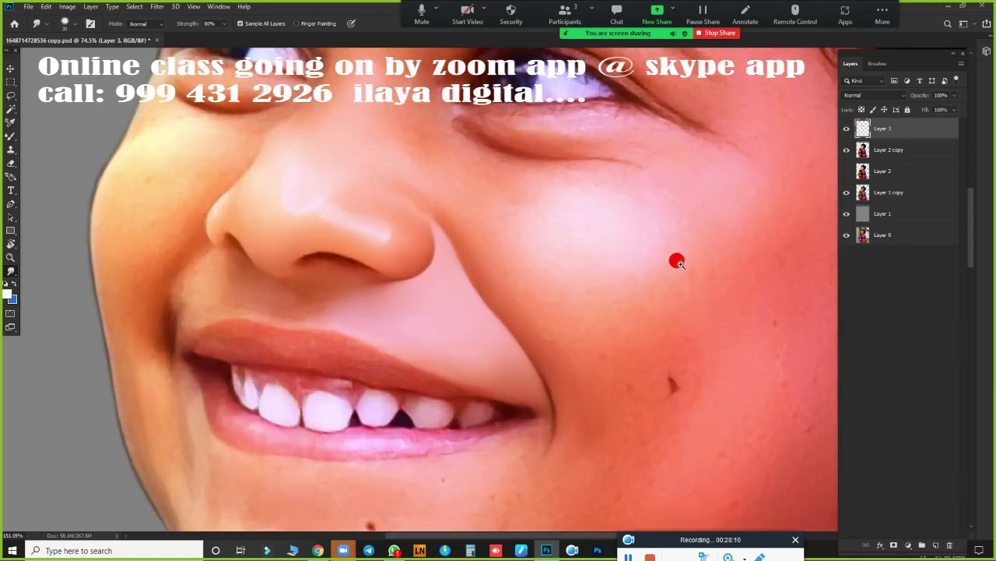
pyautogui.scroll(2, 678, 258)
pyautogui.scroll(-1, 436, 249)
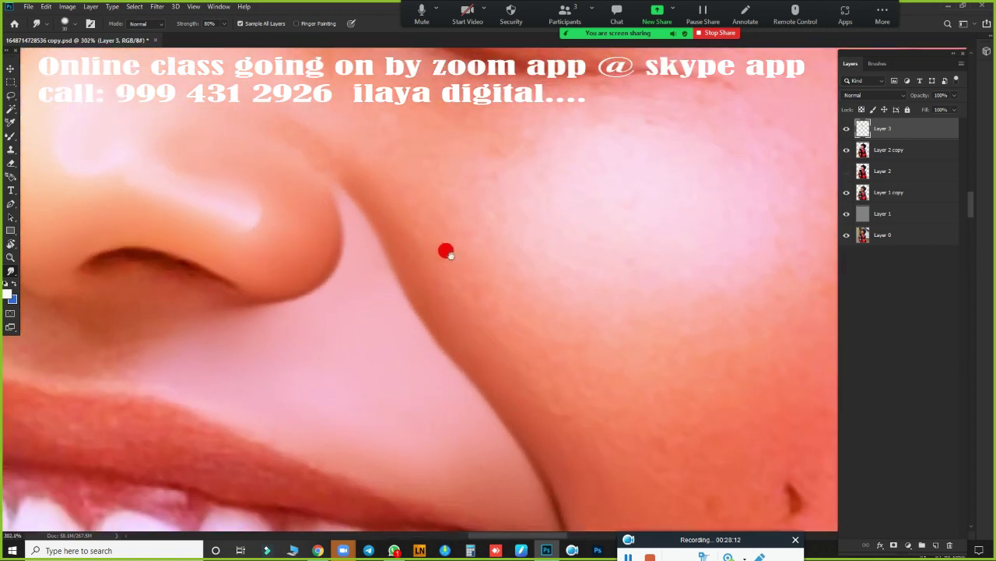
pyautogui.scroll(-1, 678, 346)
pyautogui.scroll(-3, 615, 269)
pyautogui.scroll(3, 594, 269)
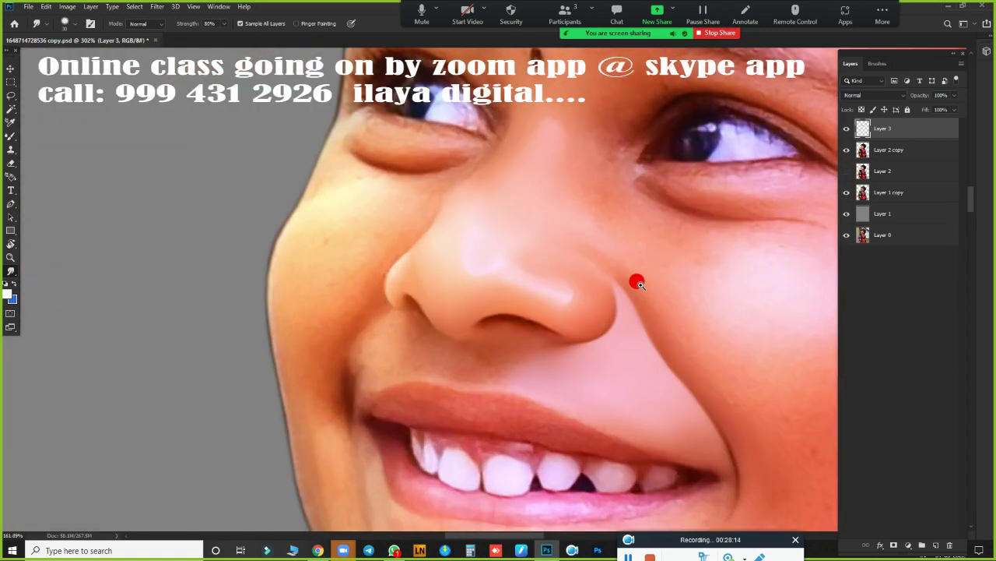
pyautogui.scroll(2, 659, 285)
pyautogui.scroll(-1, 654, 284)
pyautogui.scroll(-1, 643, 291)
pyautogui.scroll(-2, 643, 291)
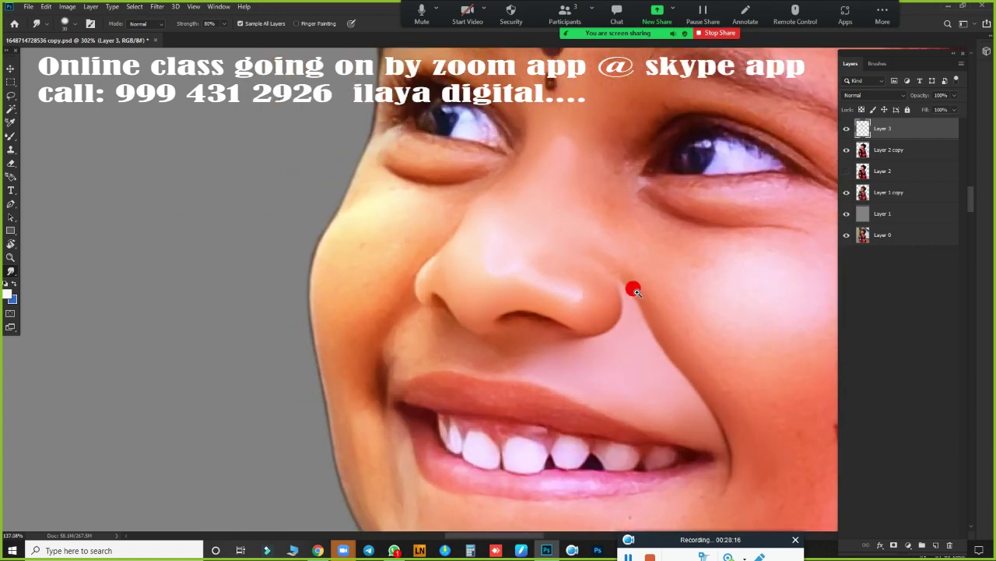
pyautogui.scroll(1, 634, 285)
pyautogui.scroll(1, 623, 285)
pyautogui.scroll(-1, 507, 280)
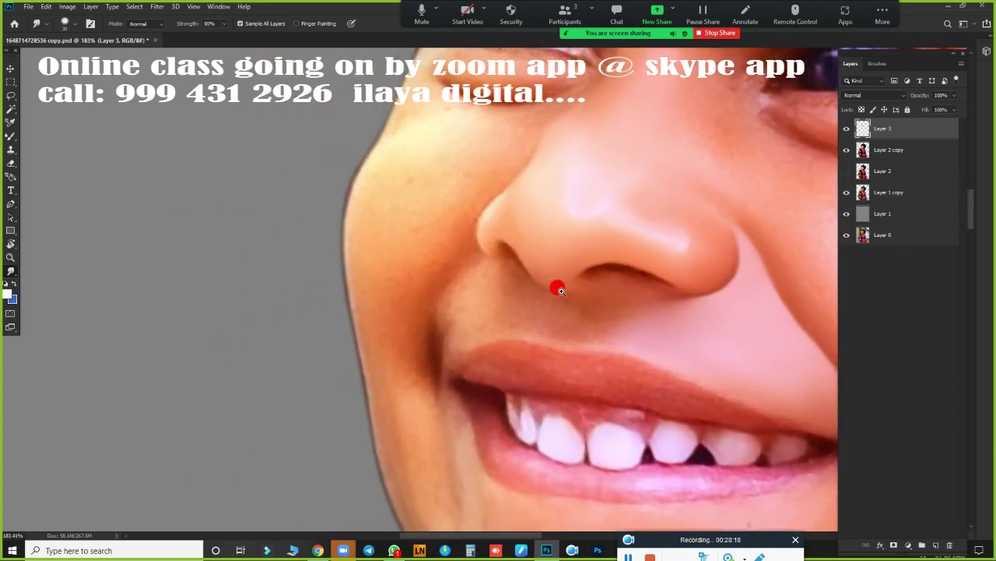
pyautogui.scroll(2, 558, 287)
# Step: Start a pen path below the eye and curve it down the nose side, ending in a corner point
pyautogui.press('p')
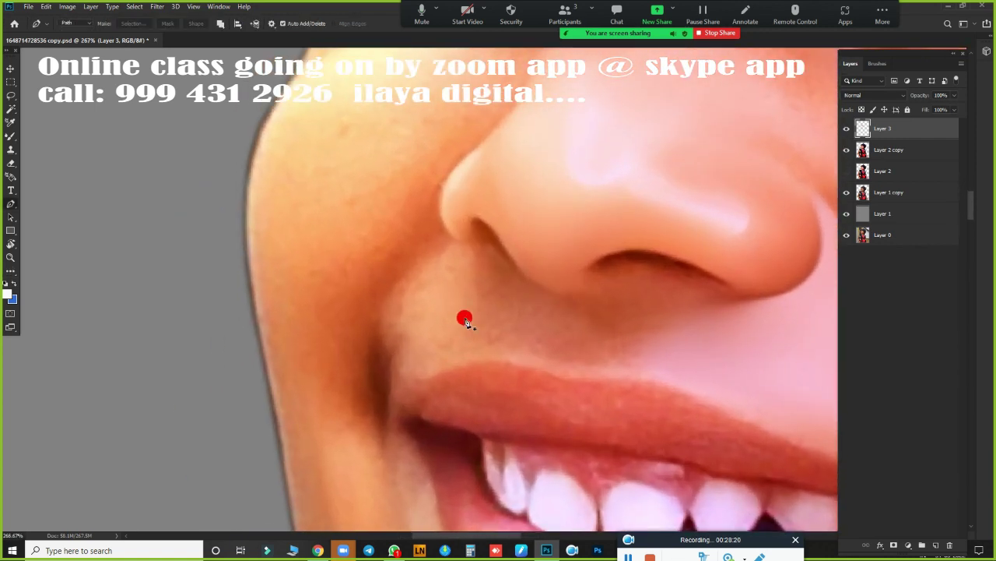
pyautogui.scroll(-2, 505, 338)
pyautogui.scroll(2, 482, 346)
pyautogui.scroll(-1, 496, 352)
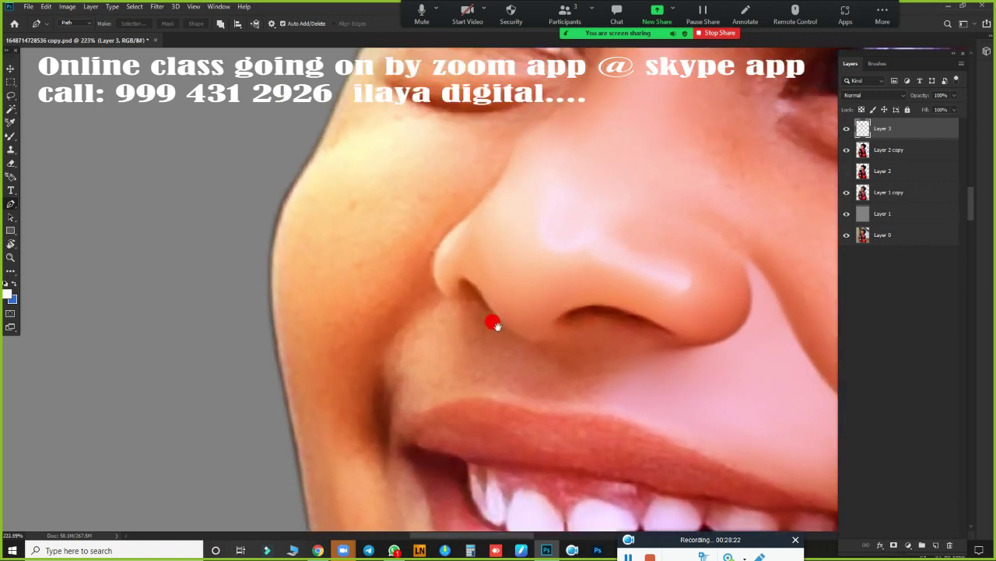
pyautogui.moveTo(492, 322)
pyautogui.mouseDown()
pyautogui.moveTo(543, 254)
pyautogui.moveTo(473, 296)
pyautogui.mouseUp()
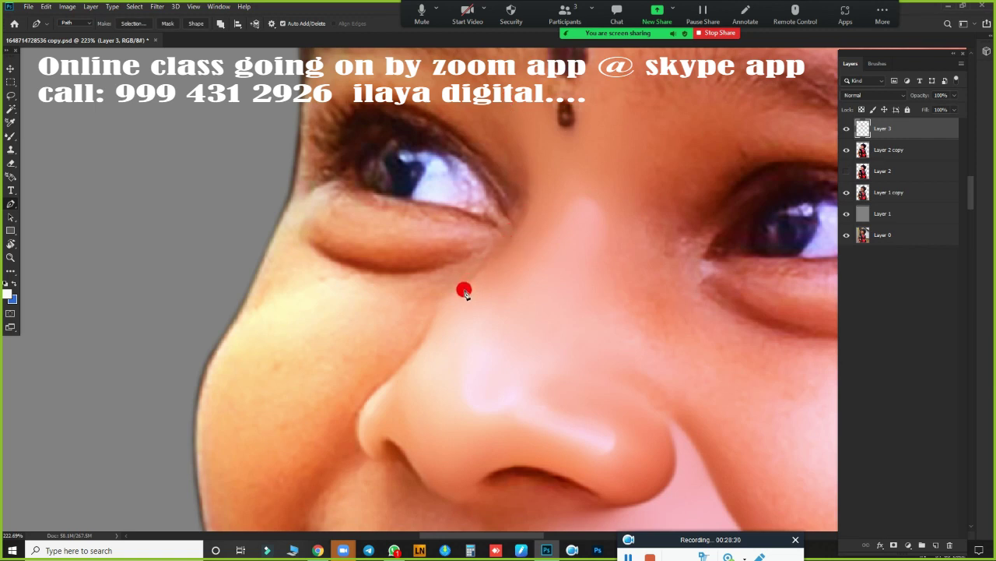
pyautogui.moveTo(463, 290); pyautogui.dragTo(344, 373)
pyautogui.moveTo(426, 337); pyautogui.dragTo(405, 379)
pyautogui.scroll(2, 511, 356)
pyautogui.moveTo(529, 356); pyautogui.dragTo(717, 234)
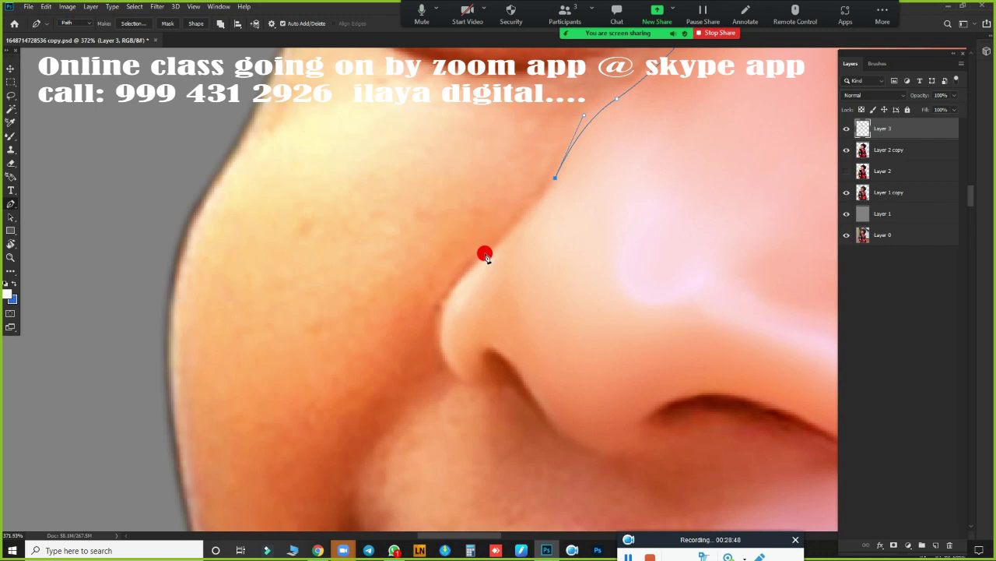
pyautogui.moveTo(485, 255); pyautogui.dragTo(455, 270)
pyautogui.moveTo(445, 281); pyautogui.dragTo(446, 279)
pyautogui.click(486, 254)
# Step: Extend the path with a curved anchor at the nostril edge toward the mouth corner
pyautogui.scroll(-2, 514, 395)
pyautogui.scroll(-2, 545, 283)
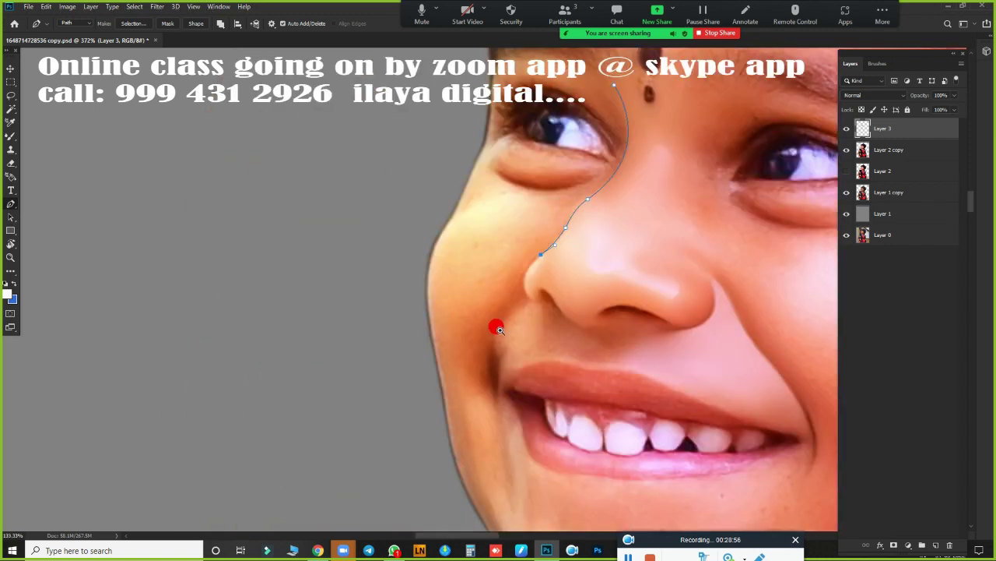
pyautogui.scroll(1, 494, 324)
pyautogui.scroll(1, 485, 329)
pyautogui.scroll(-1, 514, 345)
pyautogui.scroll(2, 537, 266)
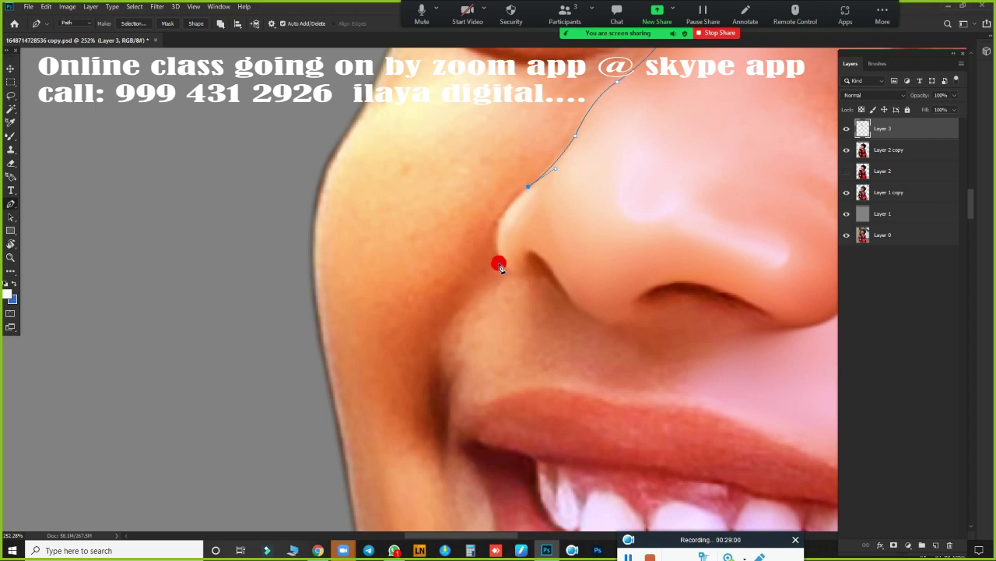
pyautogui.moveTo(500, 265); pyautogui.dragTo(521, 311)
pyautogui.scroll(-2, 490, 304)
pyautogui.scroll(1, 476, 331)
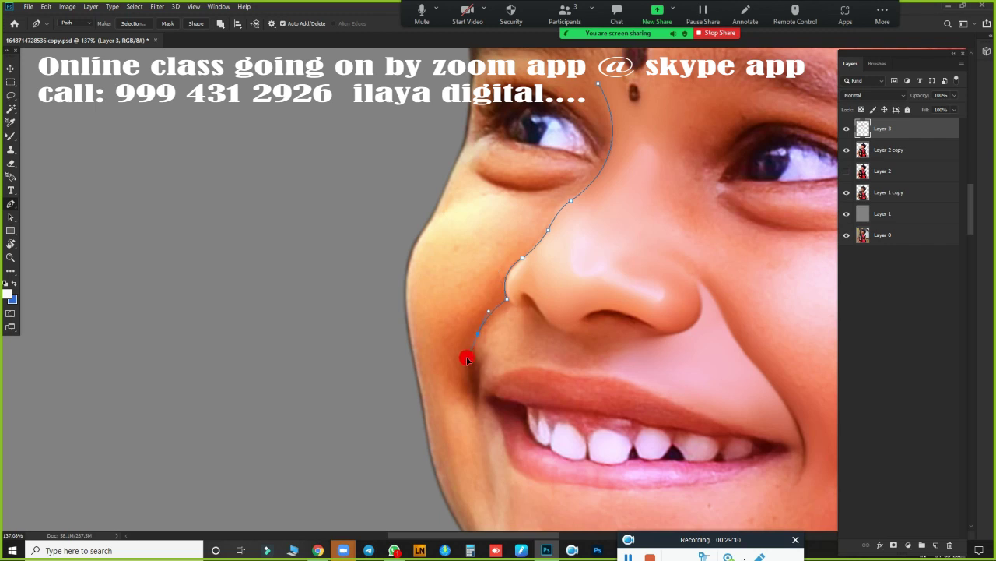
pyautogui.scroll(-3, 486, 336)
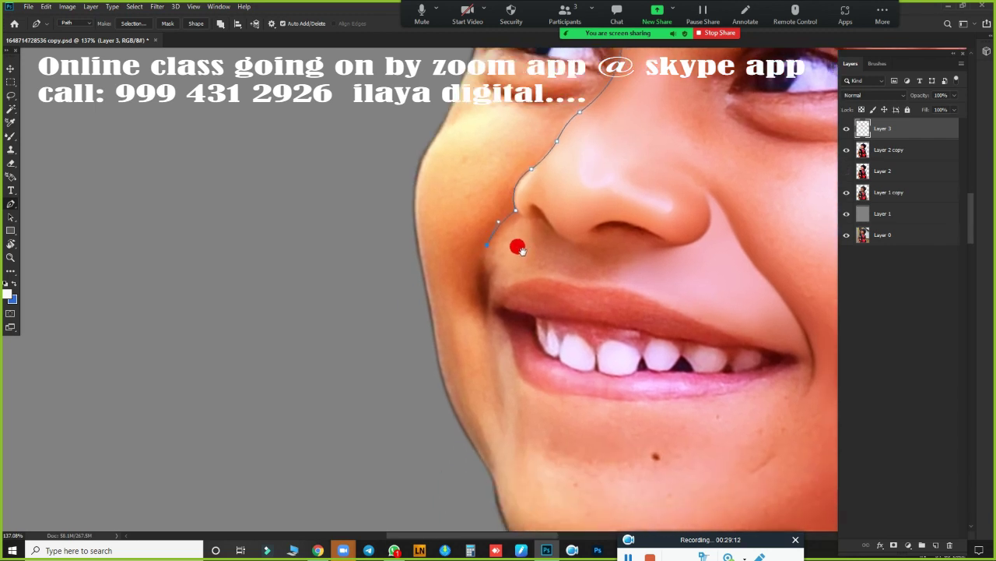
pyautogui.scroll(1, 516, 245)
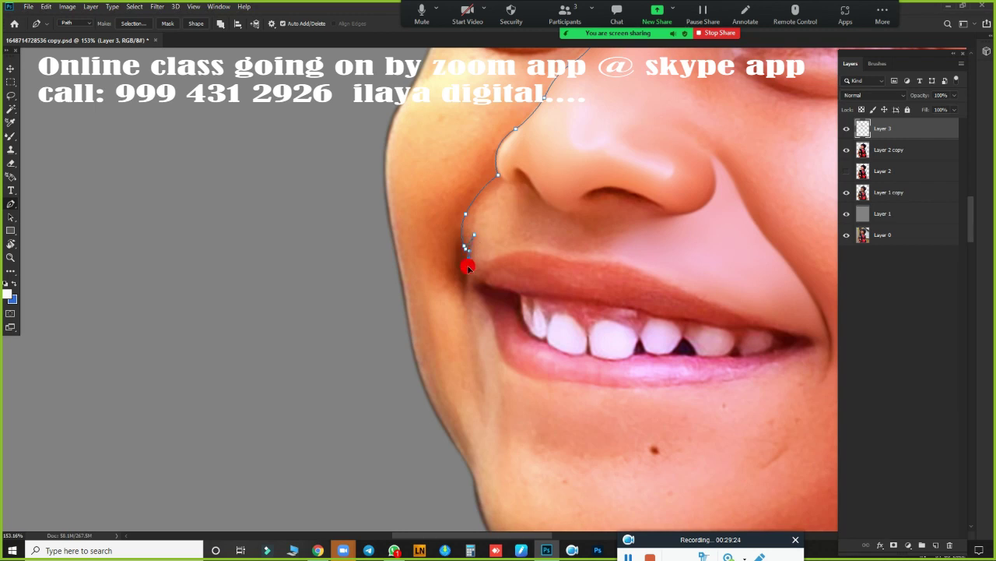
# Step: Extend the pen path from the nose down past the mouth corner to the chin edge
pyautogui.keyDown('ctrl'); pyautogui.click(508, 271); pyautogui.keyUp('ctrl')
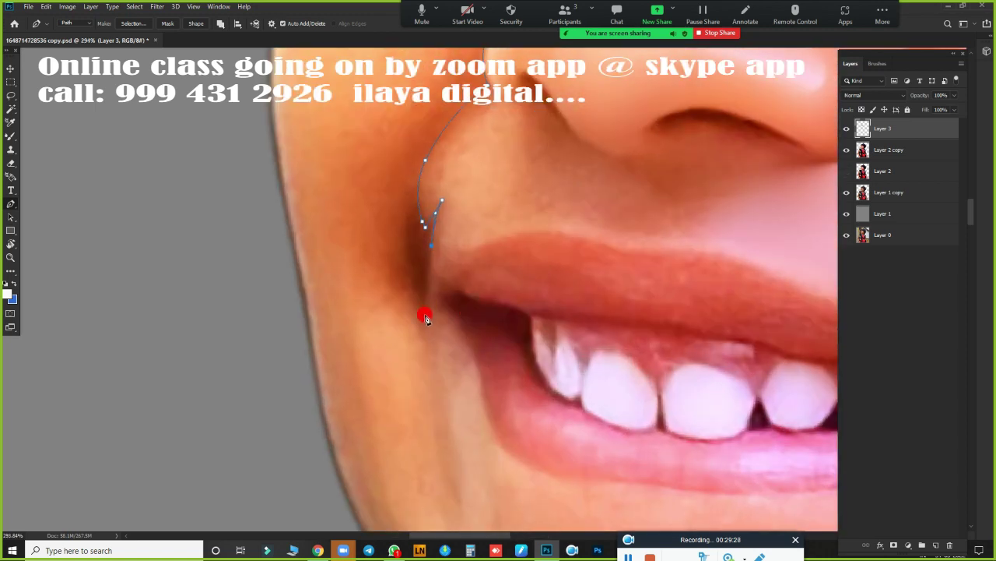
pyautogui.moveTo(426, 332); pyautogui.dragTo(434, 376)
pyautogui.click(429, 380)
pyautogui.scroll(-3, 437, 333)
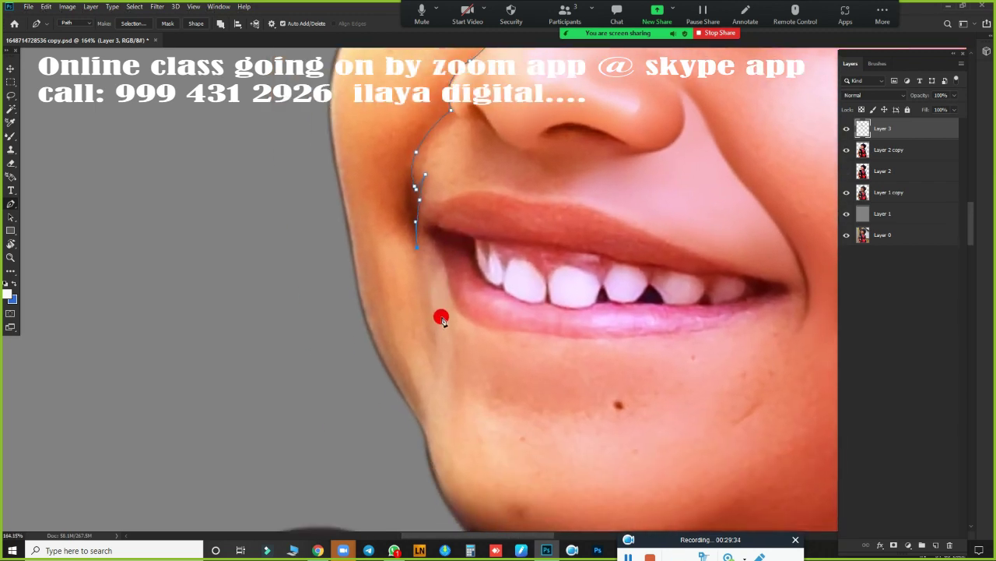
pyautogui.moveTo(435, 340); pyautogui.dragTo(432, 373)
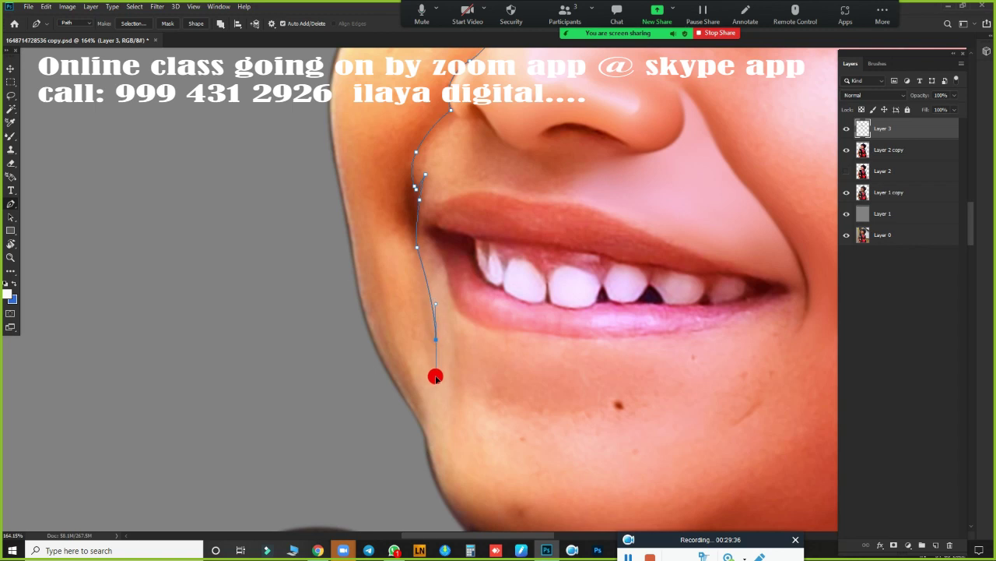
pyautogui.moveTo(441, 413); pyautogui.dragTo(452, 427)
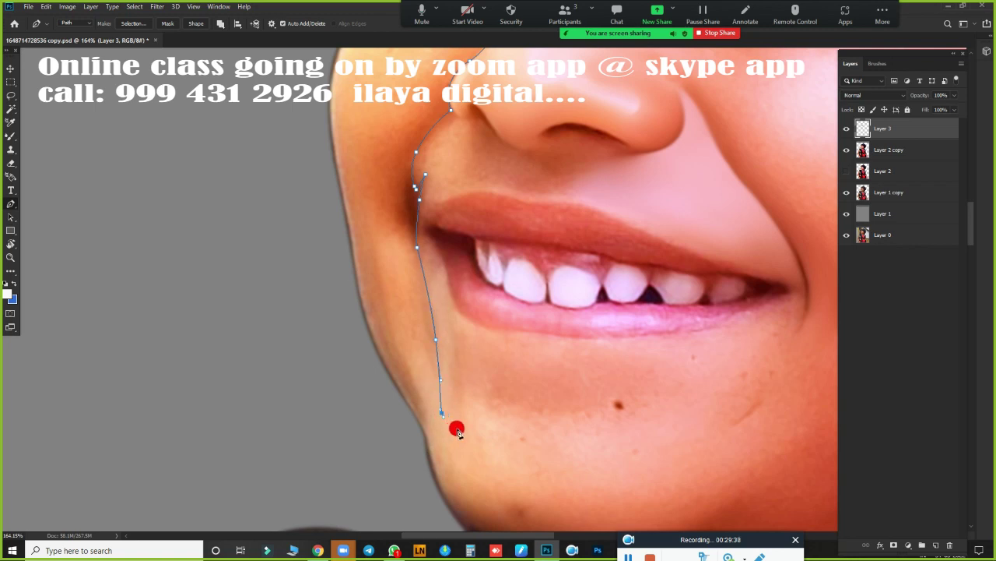
pyautogui.scroll(2, 593, 372)
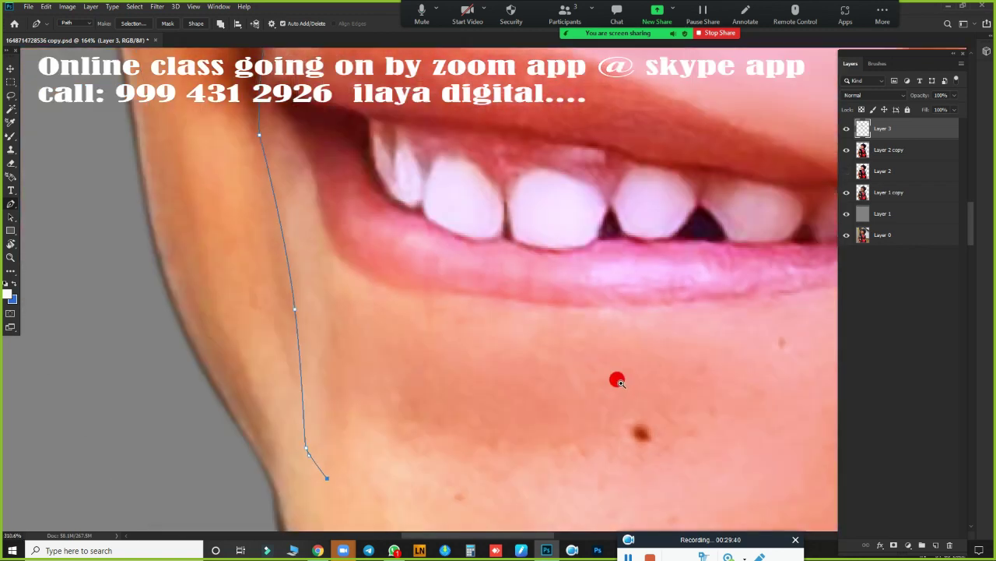
pyautogui.scroll(-4, 618, 378)
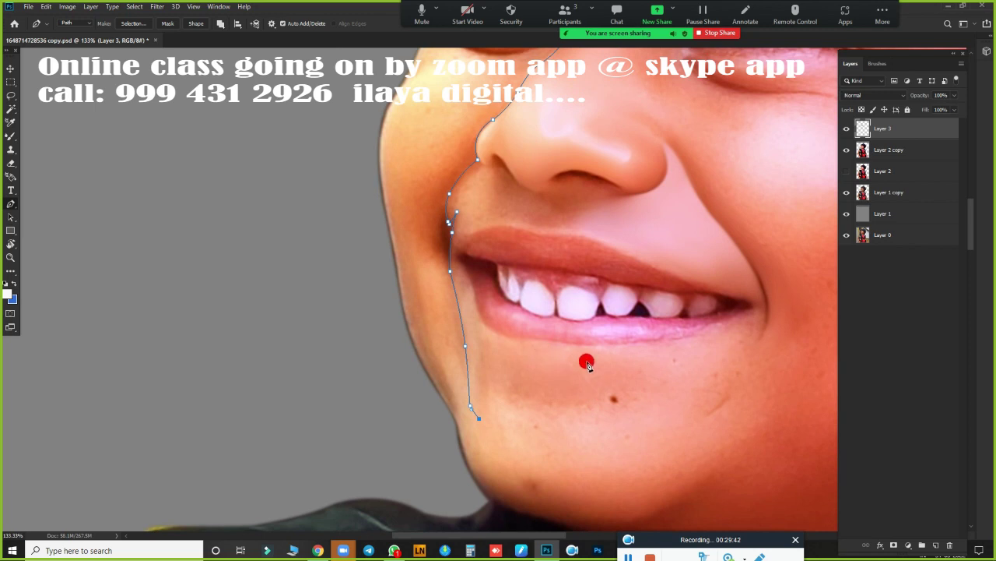
pyautogui.moveTo(619, 376); pyautogui.dragTo(652, 364)
# Step: Bring the whole nose into view and undo the last path segment
pyautogui.scroll(3, 576, 216)
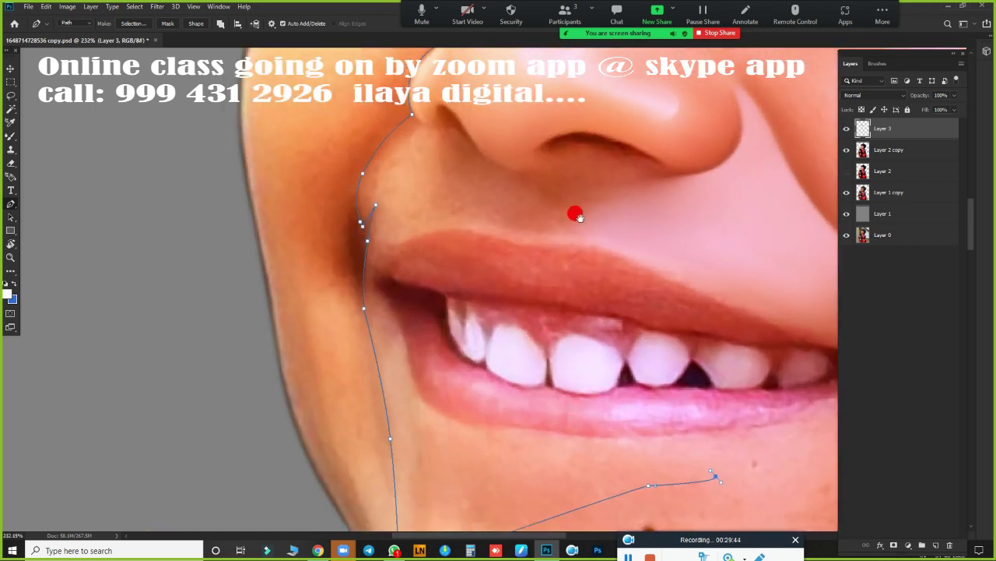
pyautogui.moveTo(576, 216); pyautogui.dragTo(587, 303)
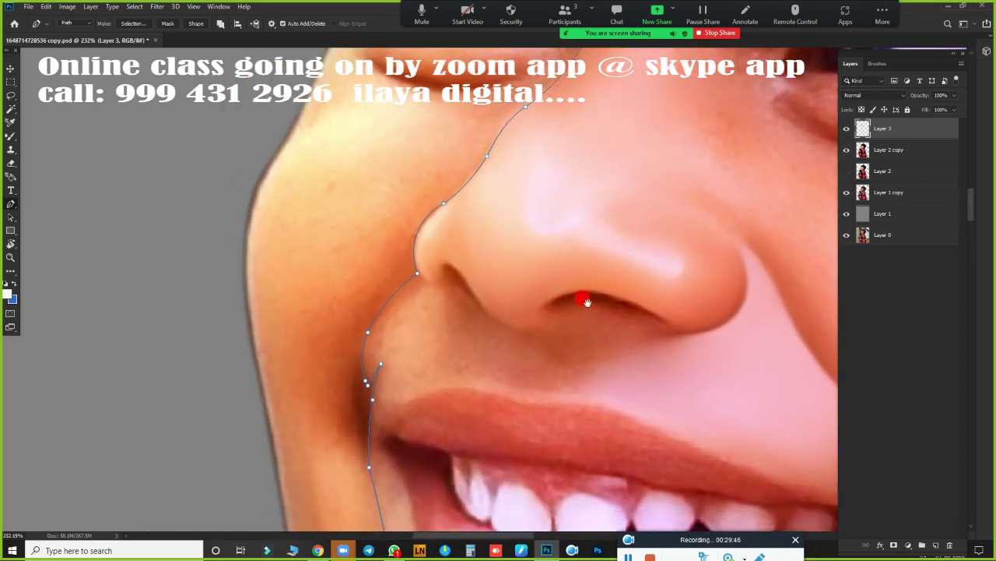
pyautogui.scroll(-1, 587, 302)
pyautogui.scroll(1, 632, 438)
pyautogui.scroll(-1, 639, 334)
pyautogui.scroll(-2, 621, 308)
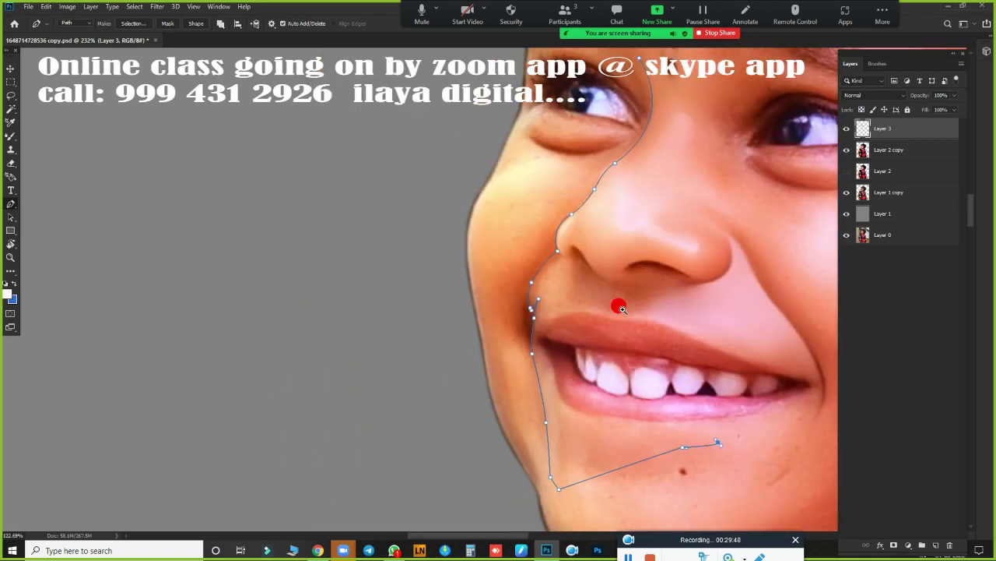
pyautogui.scroll(1, 620, 309)
pyautogui.hotkey('ctrl', 'z')
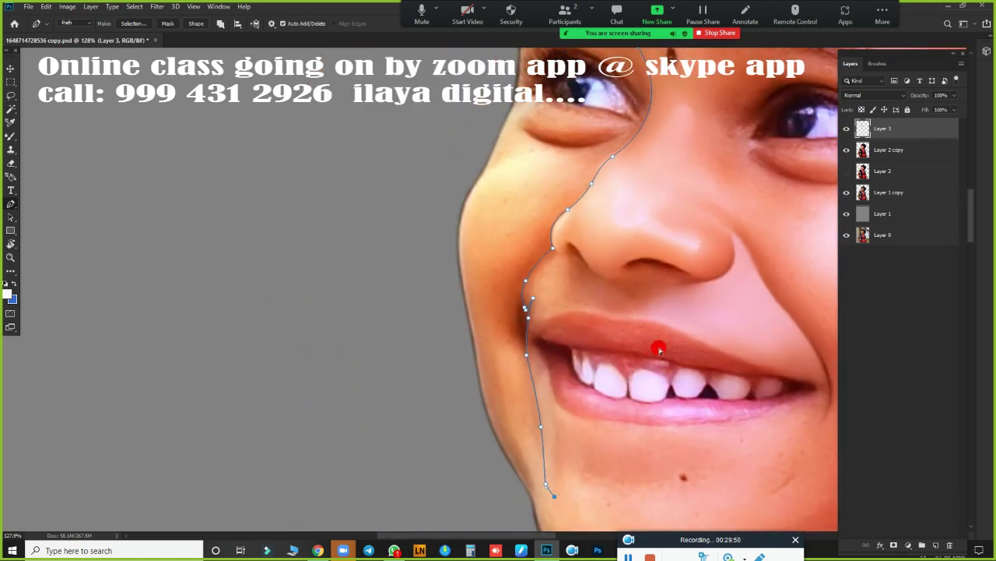
# Step: Trace the path back up along the cheek and turn it into a selection
pyautogui.moveTo(650, 329); pyautogui.dragTo(600, 365)
pyautogui.click(726, 438)
pyautogui.click(767, 307)
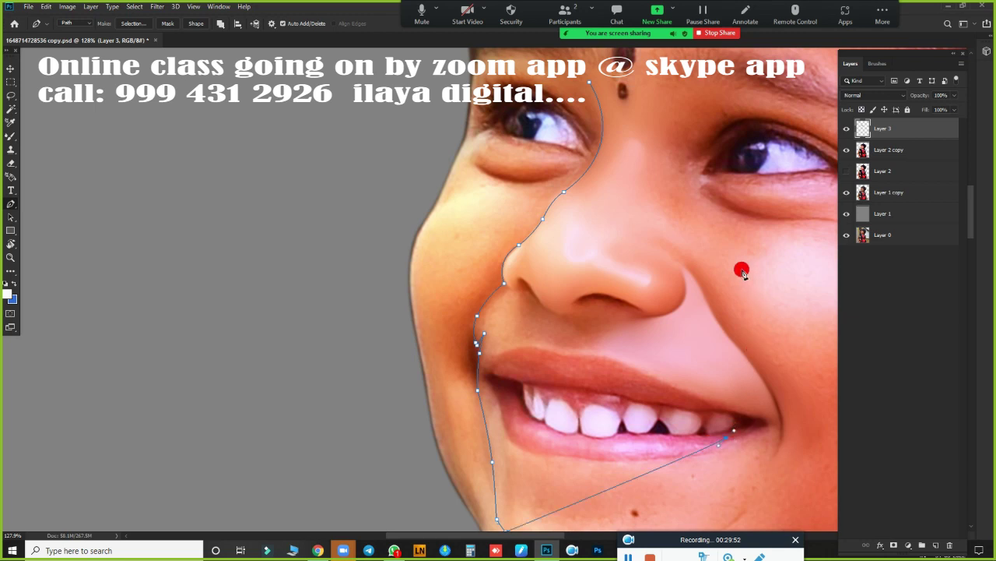
pyautogui.moveTo(741, 265); pyautogui.dragTo(731, 252)
pyautogui.scroll(3, 667, 312)
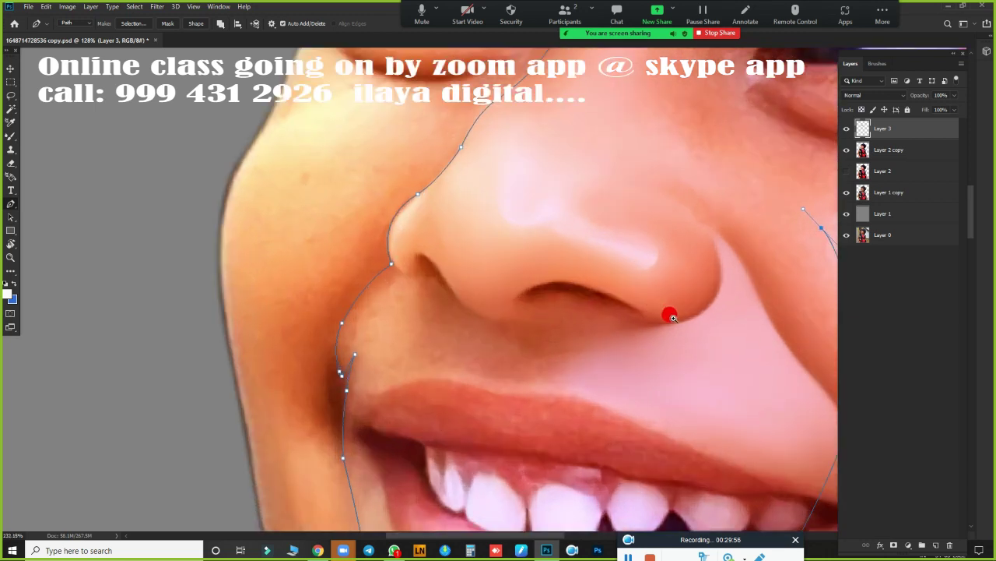
pyautogui.scroll(1, 492, 356)
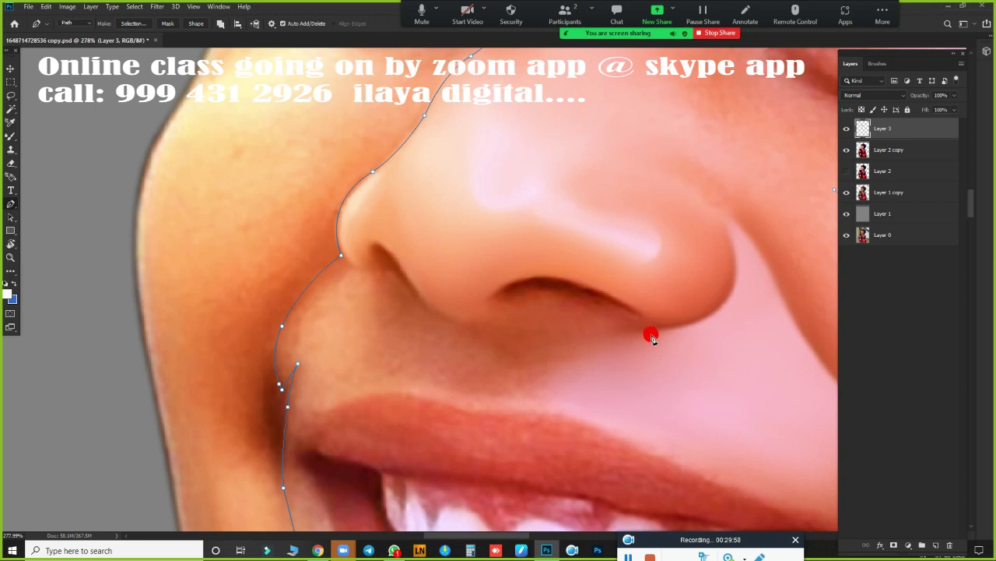
pyautogui.scroll(-5, 714, 185)
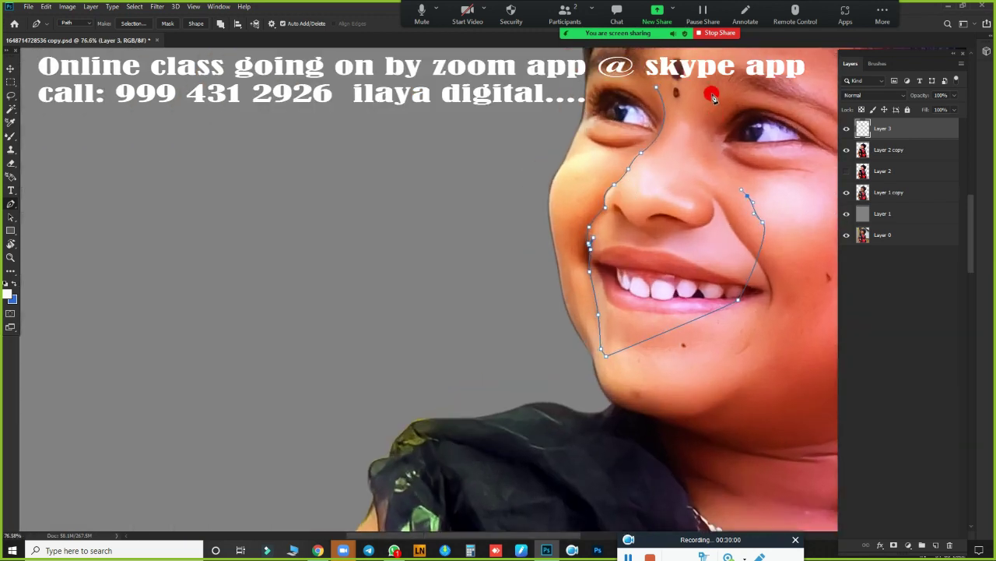
pyautogui.press('Escape')
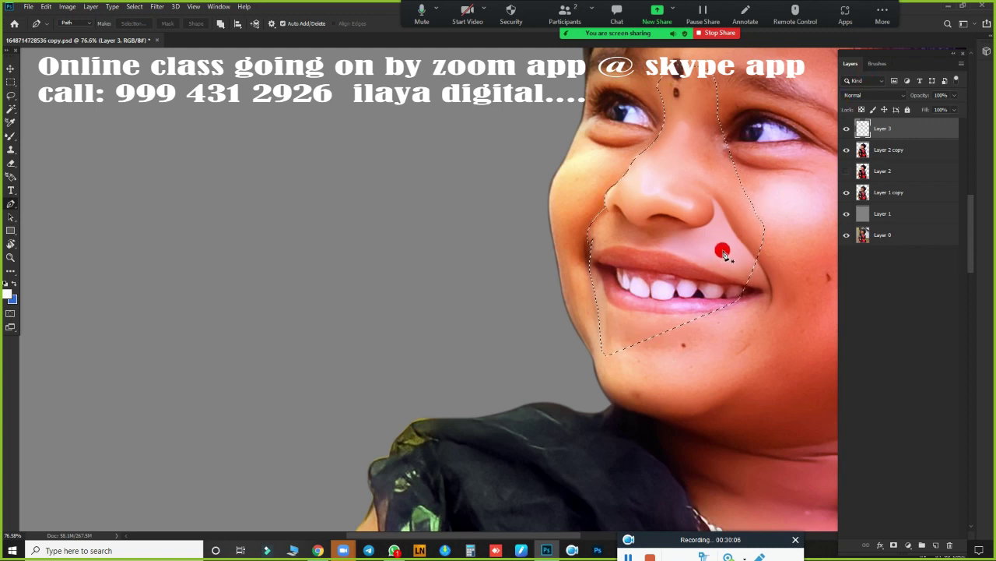
# Step: Choose the Smudge tool, feather the selection with Shift+F6, and zoom in on the nose
pyautogui.press('r')
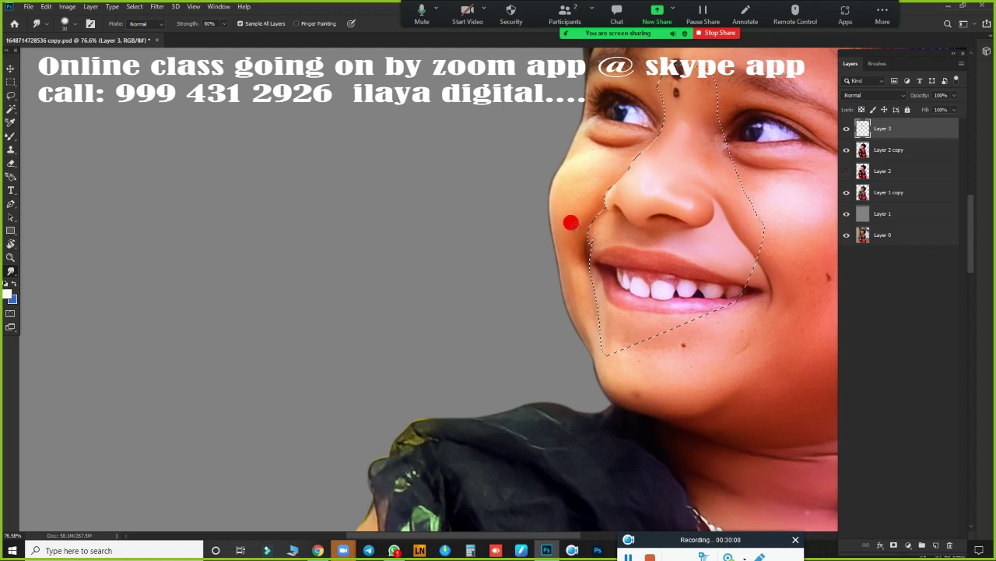
pyautogui.hotkey('shift', 'F6')
pyautogui.press('Return')
pyautogui.scroll(3, 600, 324)
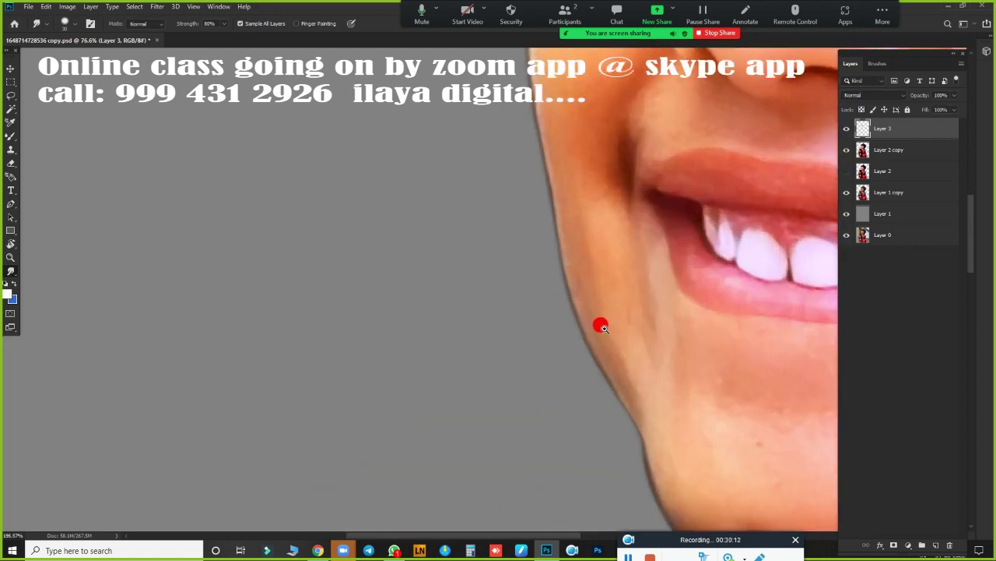
pyautogui.scroll(2, 319, 474)
pyautogui.scroll(1, 365, 382)
pyautogui.scroll(1, 390, 349)
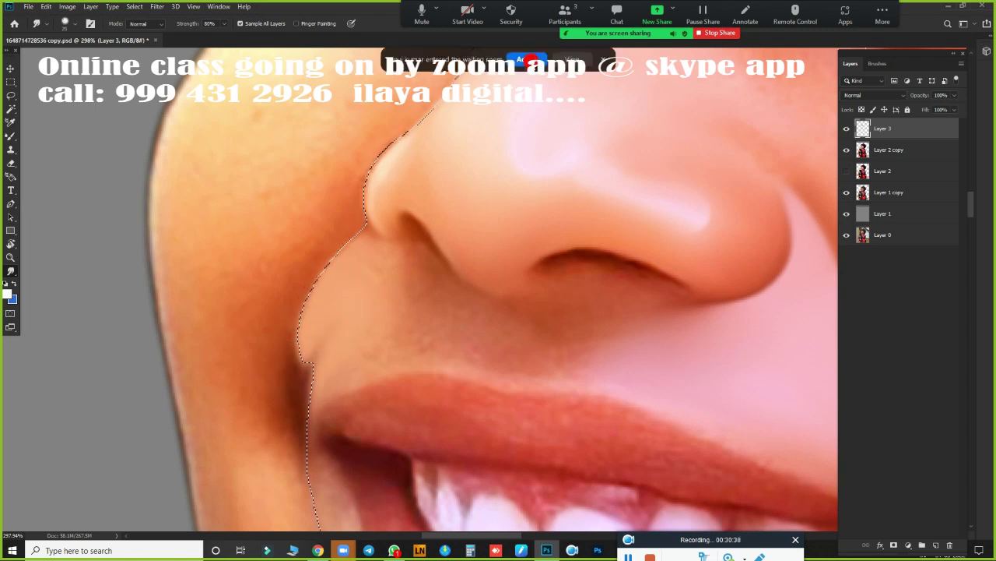
pyautogui.click(530, 60)
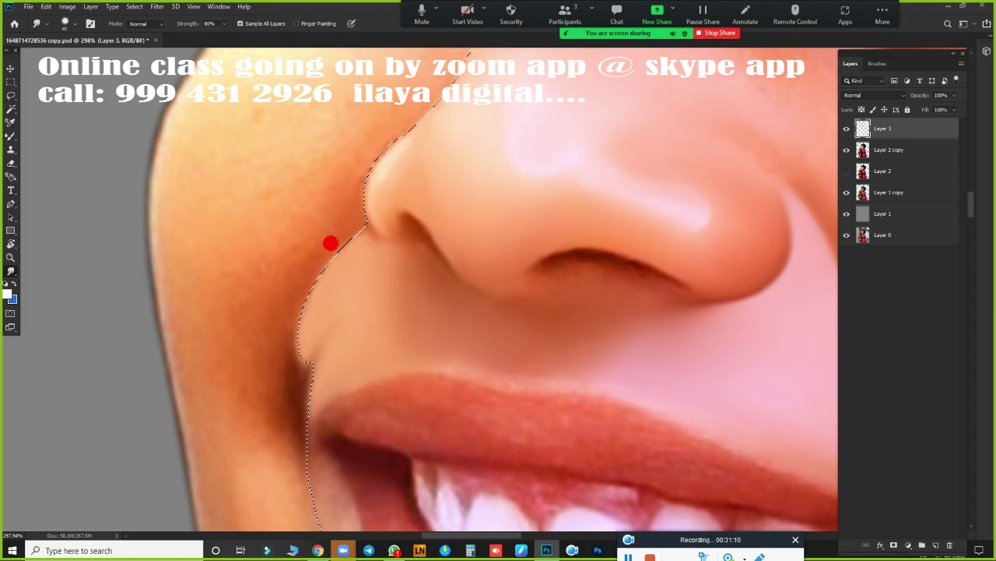
# Step: Hide and restore the selection outline while zooming to inspect the skin
pyautogui.hotkey('ctrl', 'd')
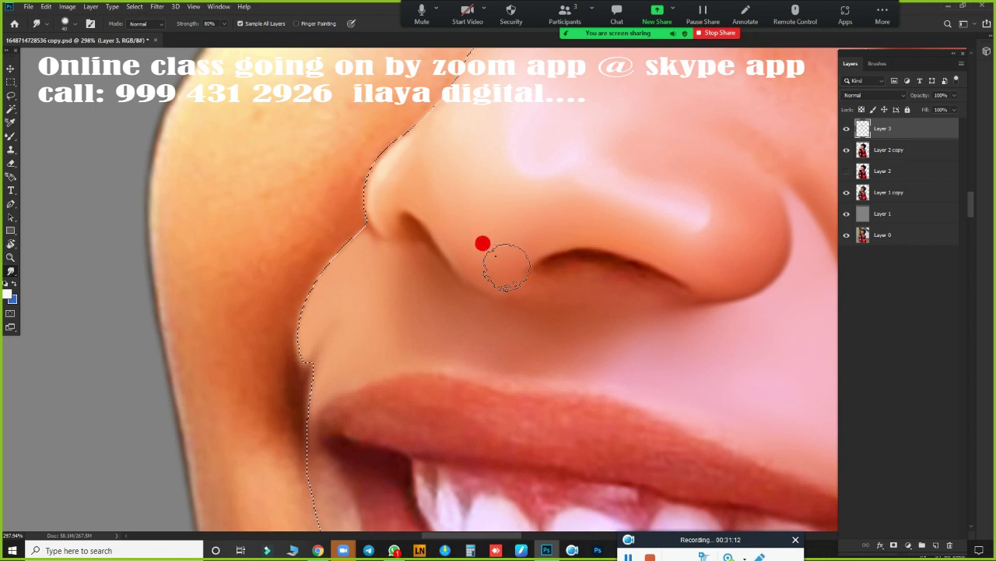
pyautogui.scroll(-1, 559, 312)
pyautogui.scroll(-3, 559, 313)
pyautogui.scroll(3, 527, 319)
pyautogui.scroll(-3, 563, 332)
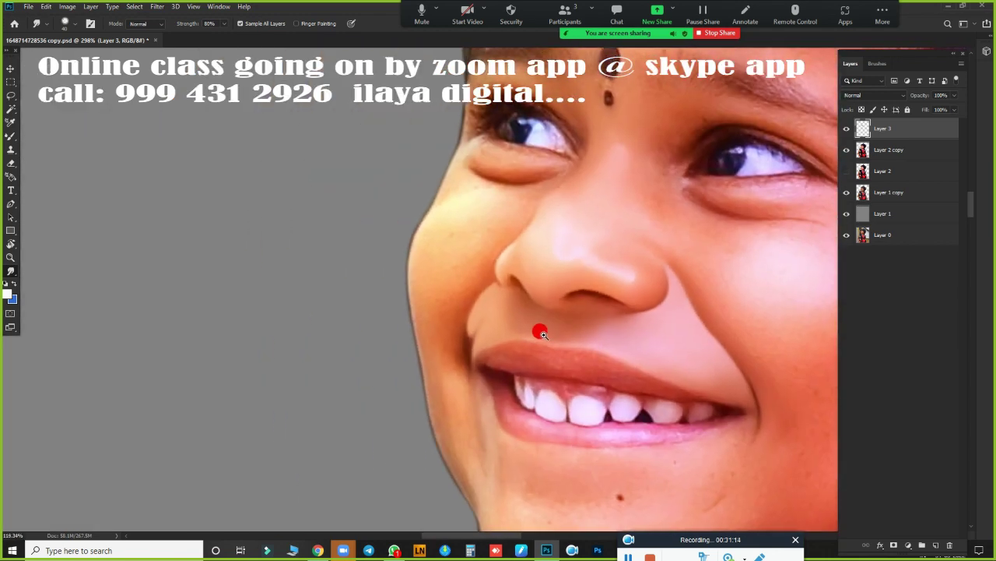
pyautogui.scroll(2, 429, 334)
pyautogui.scroll(2, 457, 350)
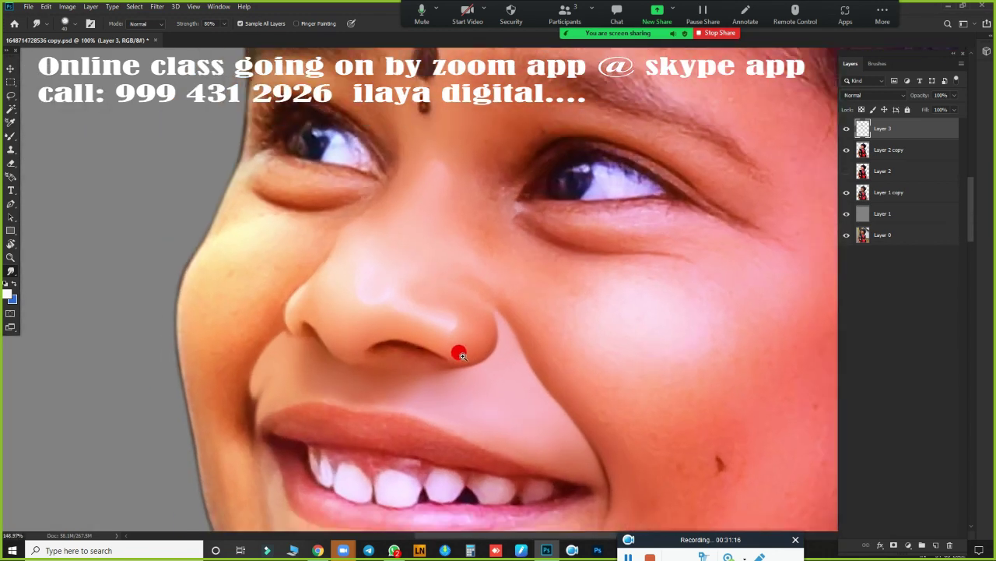
pyautogui.scroll(-1, 460, 356)
pyautogui.scroll(-1, 445, 355)
pyautogui.hotkey('ctrl', 'shift', 'd')
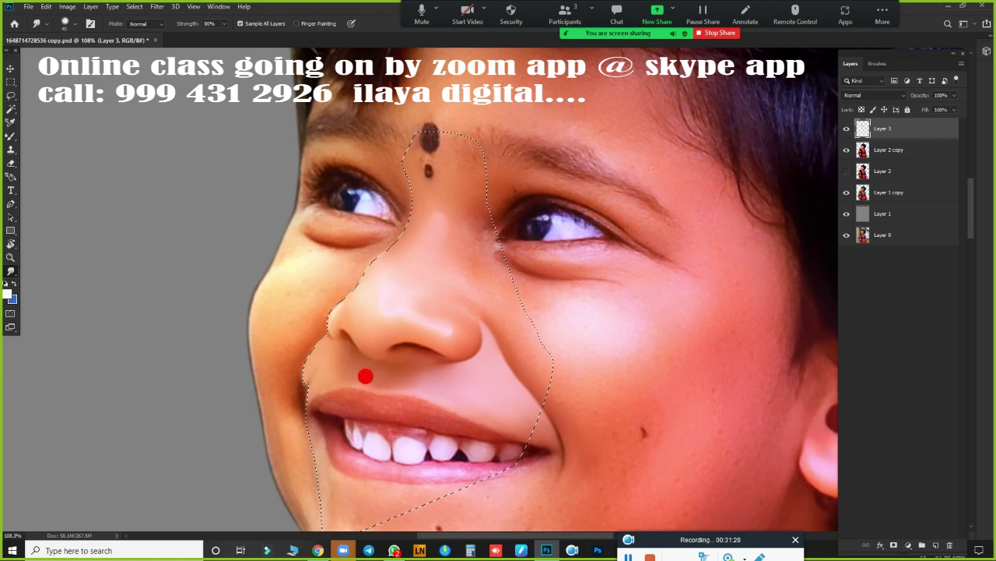
# Step: Smudge the skin along the nose's left edge after framing the nose
pyautogui.moveTo(362, 363); pyautogui.dragTo(380, 375)
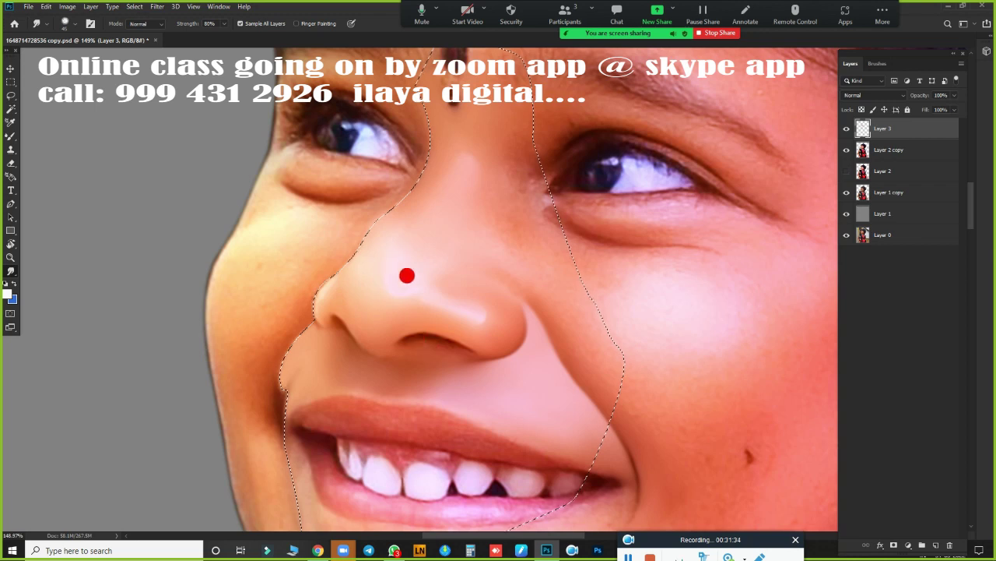
pyautogui.moveTo(407, 276)
pyautogui.mouseDown()
pyautogui.moveTo(489, 358)
pyautogui.moveTo(541, 350)
pyautogui.mouseUp()
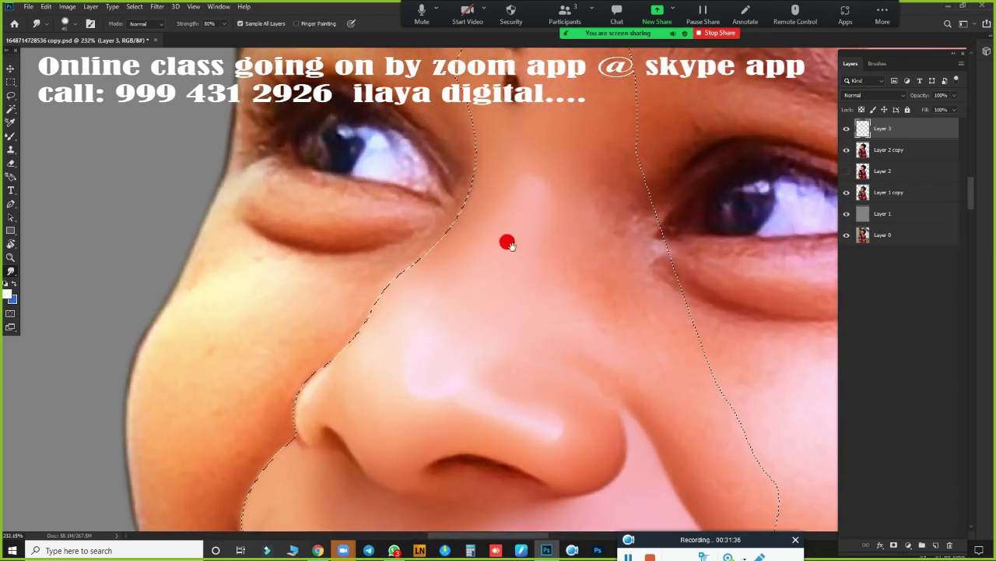
pyautogui.moveTo(507, 241); pyautogui.dragTo(523, 339)
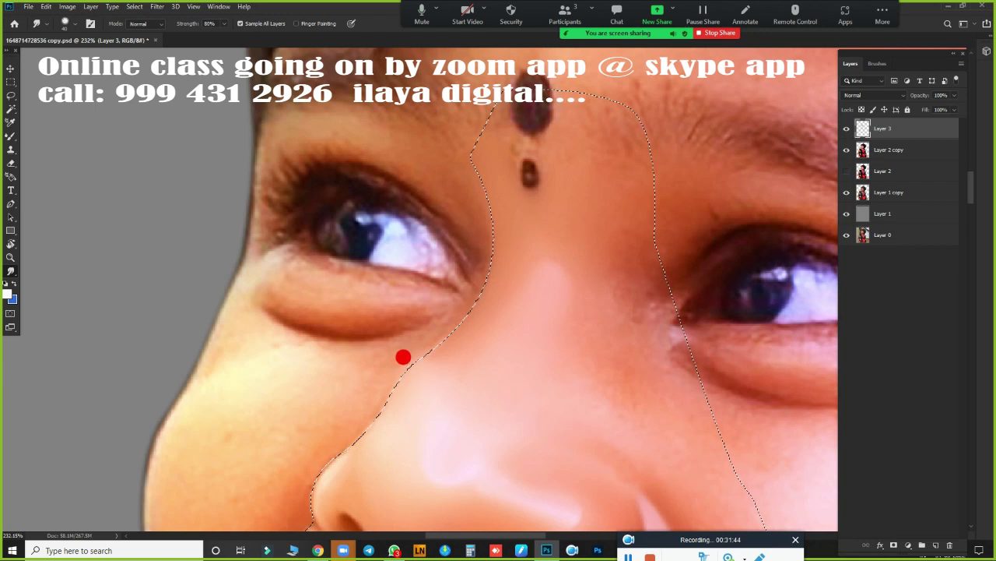
pyautogui.moveTo(498, 311); pyautogui.dragTo(593, 139)
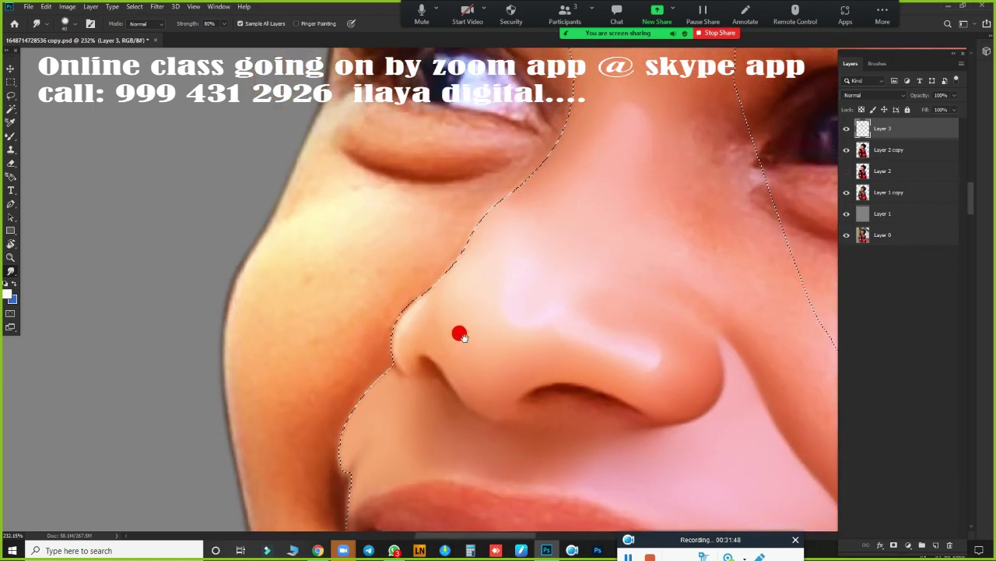
pyautogui.scroll(5, 459, 333)
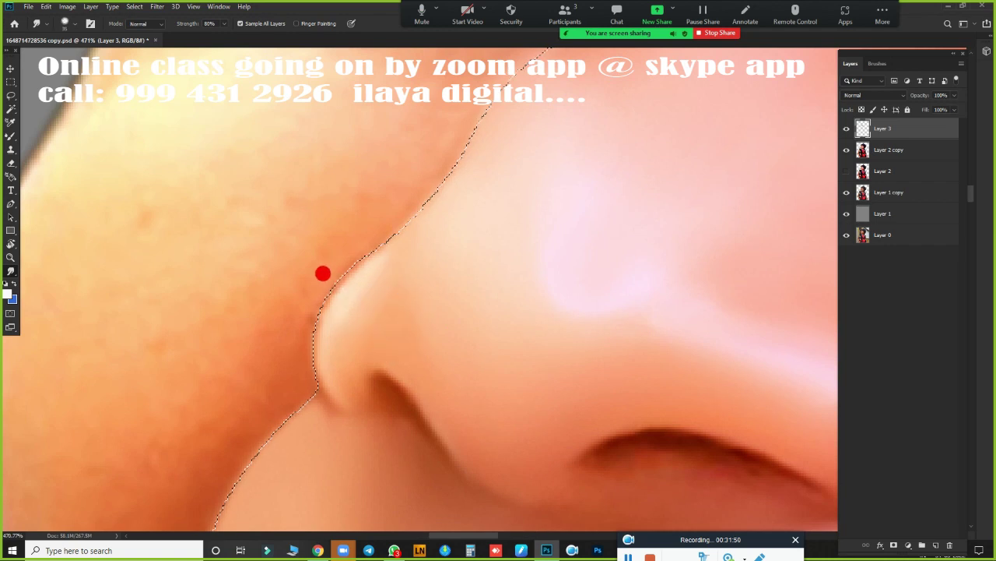
pyautogui.moveTo(322, 292); pyautogui.dragTo(324, 306)
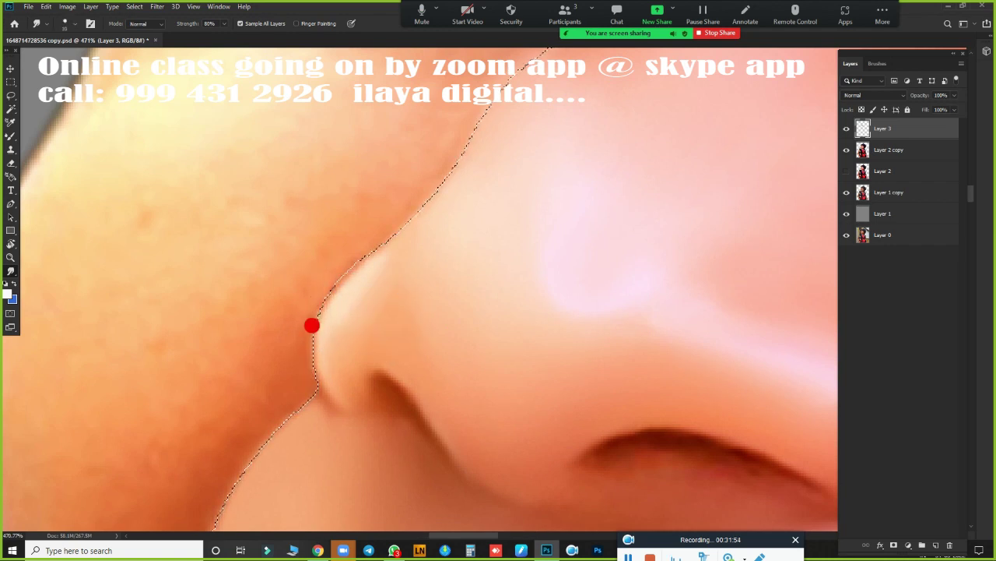
pyautogui.moveTo(321, 295)
pyautogui.mouseDown()
pyautogui.moveTo(338, 263)
pyautogui.moveTo(345, 286)
pyautogui.mouseUp()
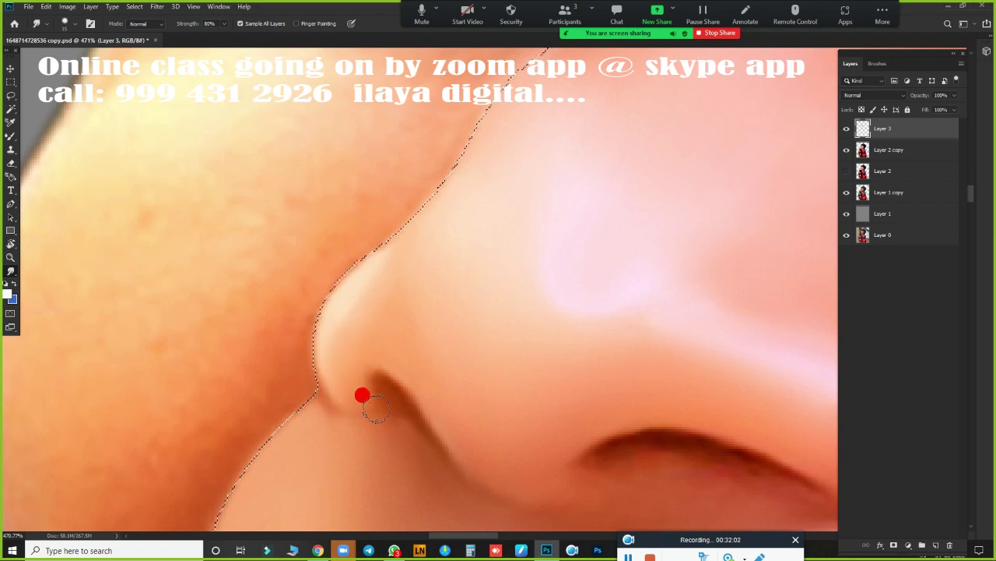
# Step: Try the Mixer Brush and Spot Healing Brush, then tilt the canvas with Rotate View
pyautogui.press('b')
pyautogui.scroll(-2, 522, 363)
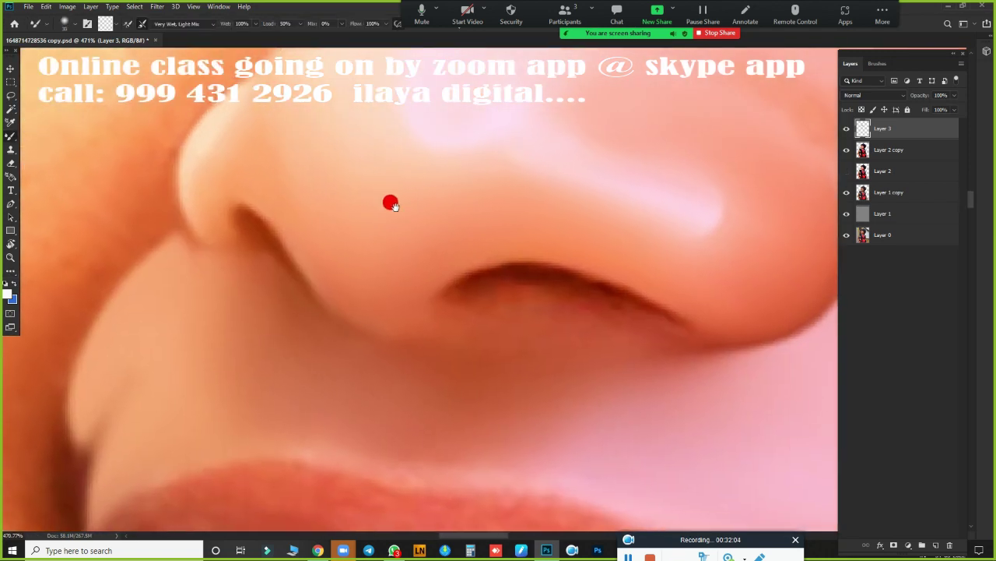
pyautogui.scroll(-2, 516, 319)
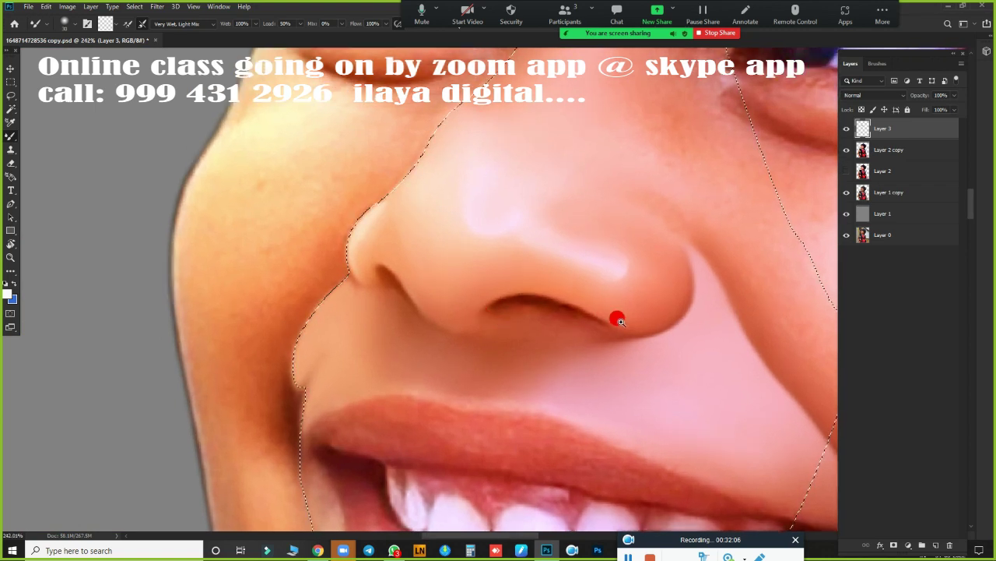
pyautogui.scroll(3, 615, 316)
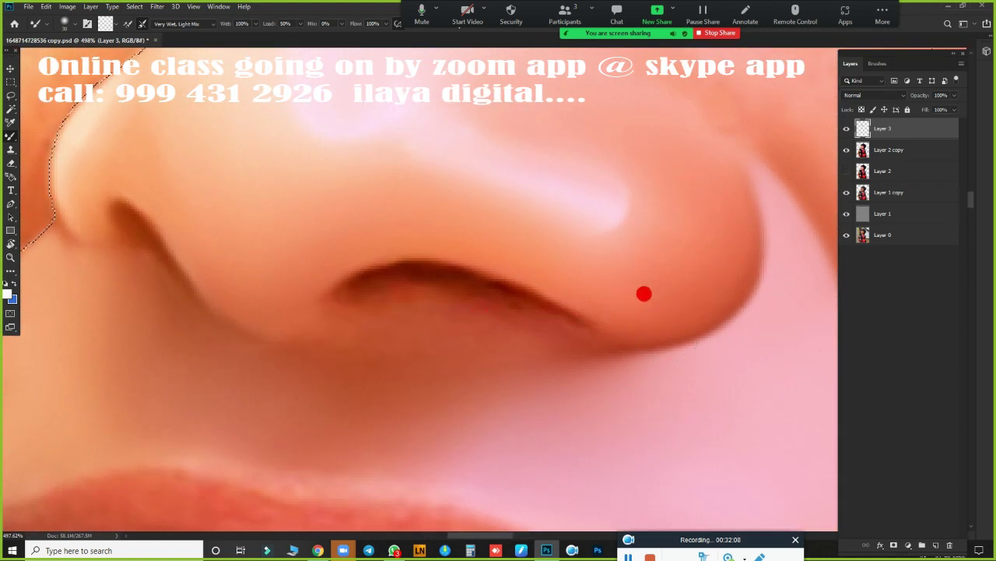
pyautogui.press('j')
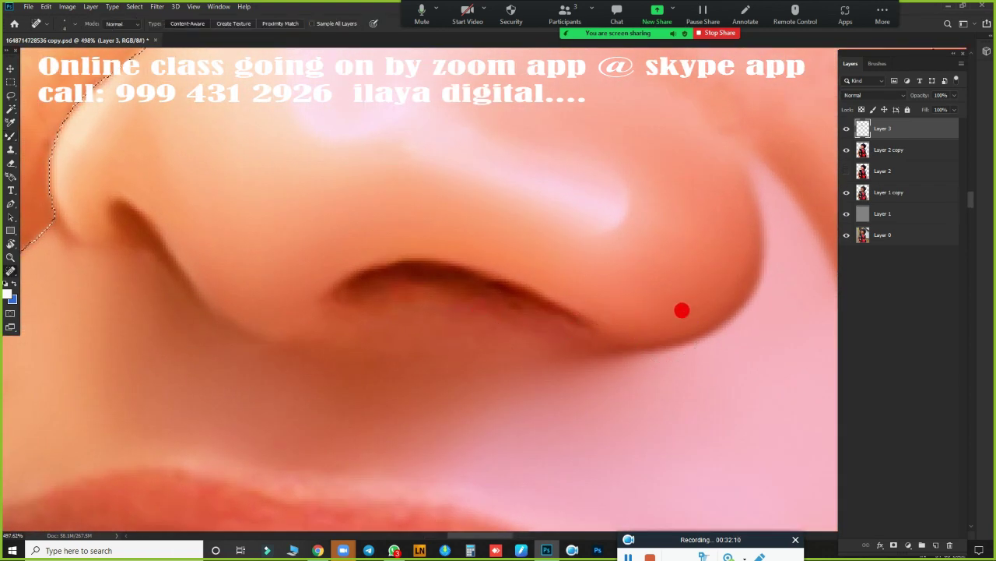
pyautogui.press('r')
pyautogui.moveTo(692, 309)
pyautogui.mouseDown()
pyautogui.moveTo(705, 293)
pyautogui.moveTo(698, 262)
pyautogui.mouseUp()
# Step: Blend the nostril's upper shadow edge with the Very Wet, Light Mix Mixer Brush
pyautogui.scroll(-3, 698, 262)
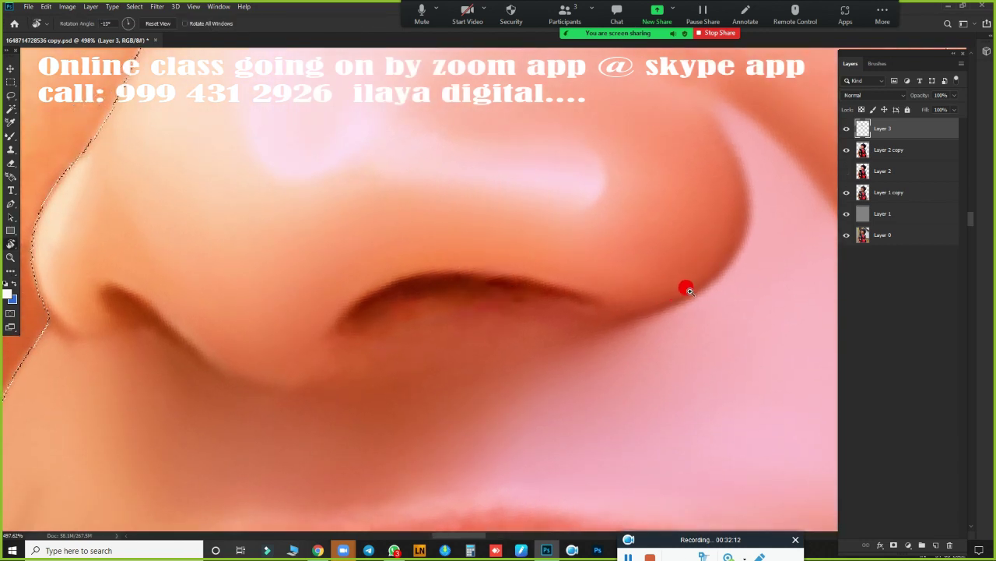
pyautogui.scroll(3, 701, 280)
pyautogui.scroll(2, 734, 202)
pyautogui.scroll(-2, 733, 201)
pyautogui.scroll(-1, 692, 244)
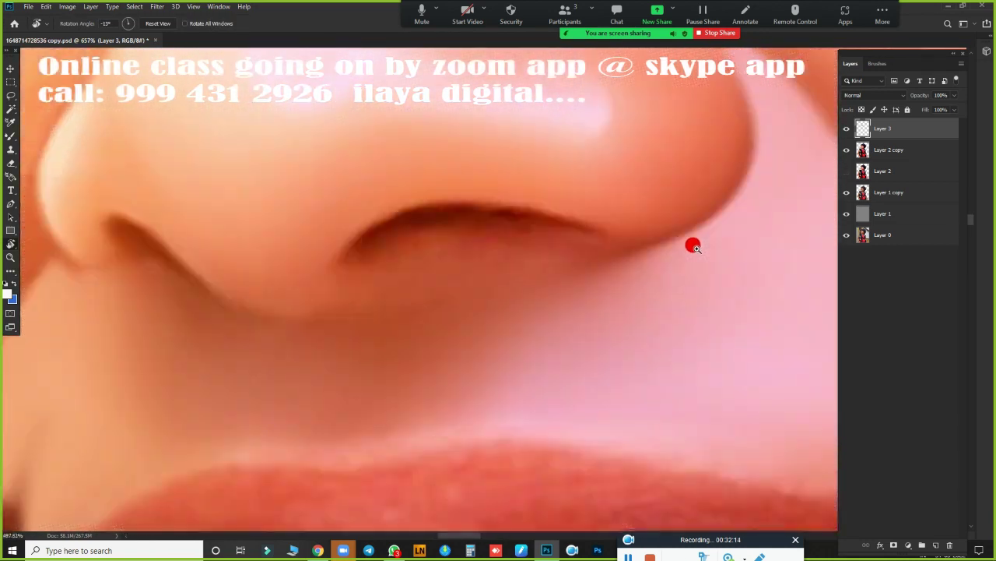
pyautogui.scroll(-1, 680, 245)
pyautogui.press('b')
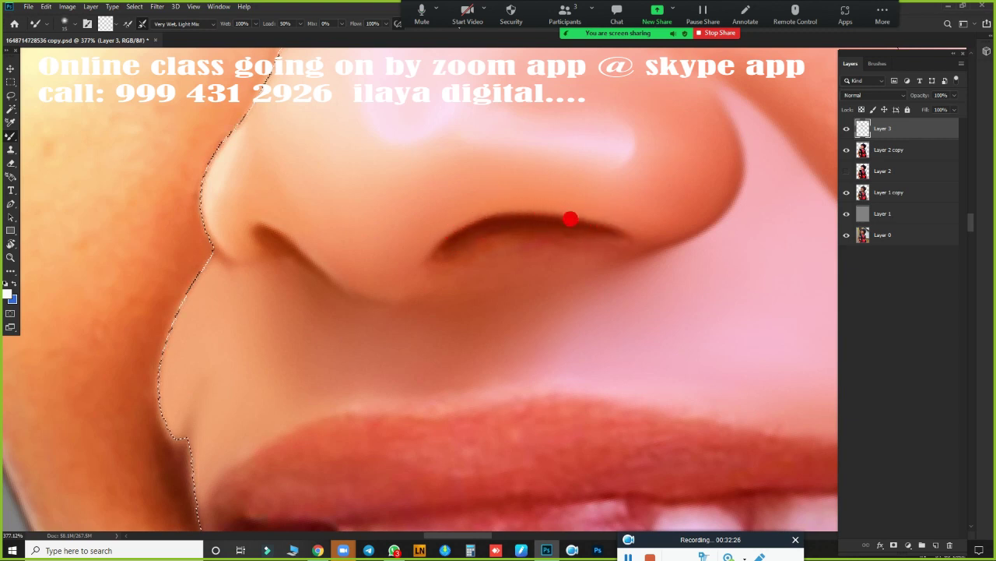
pyautogui.moveTo(525, 222); pyautogui.dragTo(460, 224)
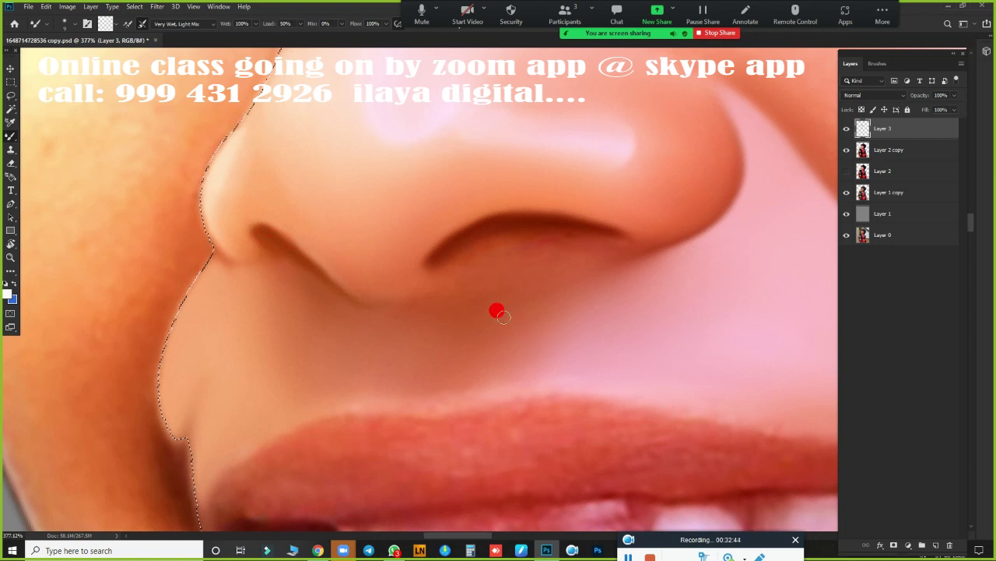
# Step: Smudge the nostril crease, nostril base and upper lip at 80% strength
pyautogui.press('r')
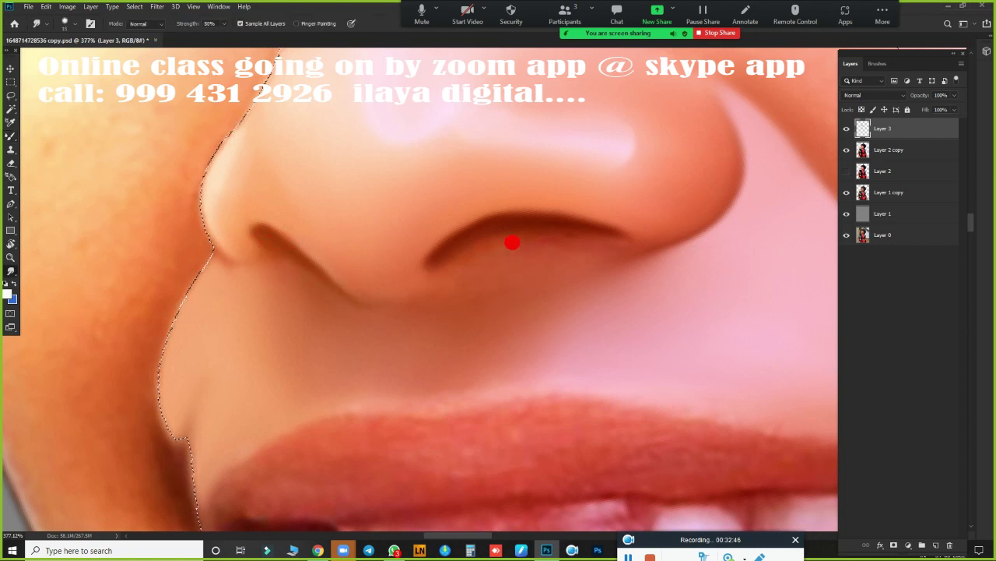
pyautogui.moveTo(473, 238)
pyautogui.mouseDown()
pyautogui.moveTo(496, 221)
pyautogui.moveTo(641, 215)
pyautogui.mouseUp()
pyautogui.moveTo(441, 276)
pyautogui.mouseDown()
pyautogui.moveTo(340, 263)
pyautogui.moveTo(418, 266)
pyautogui.mouseUp()
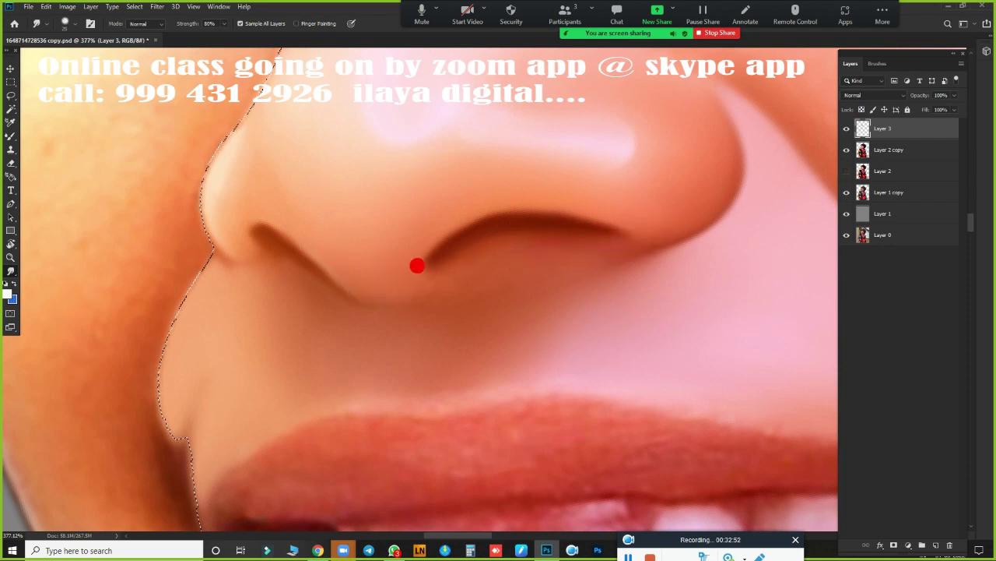
pyautogui.moveTo(701, 234)
pyautogui.mouseDown()
pyautogui.moveTo(538, 294)
pyautogui.moveTo(257, 240)
pyautogui.moveTo(256, 262)
pyautogui.moveTo(241, 244)
pyautogui.moveTo(262, 280)
pyautogui.moveTo(301, 283)
pyautogui.moveTo(294, 270)
pyautogui.mouseUp()
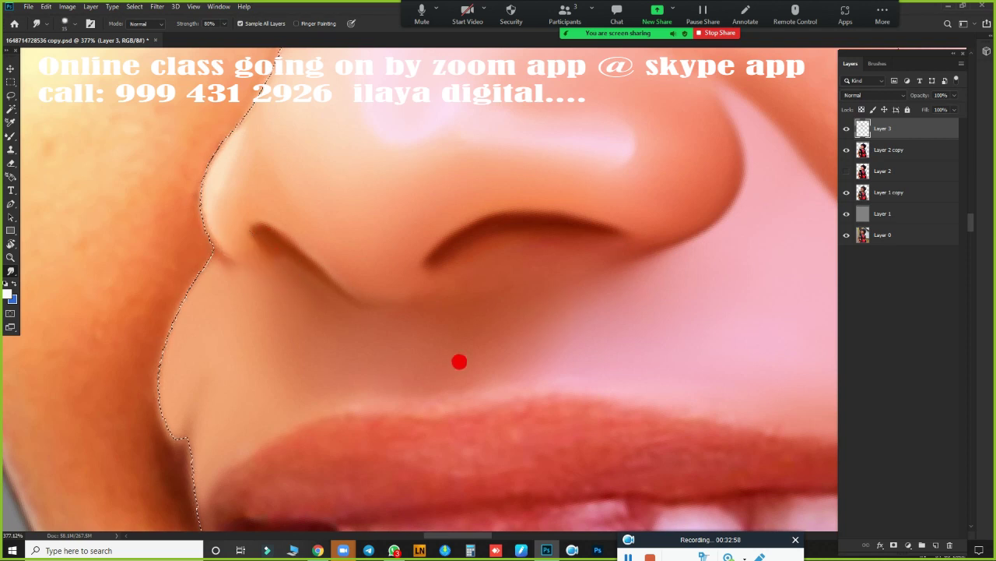
pyautogui.moveTo(459, 362)
pyautogui.mouseDown()
pyautogui.moveTo(362, 272)
pyautogui.moveTo(617, 268)
pyautogui.moveTo(539, 106)
pyautogui.mouseUp()
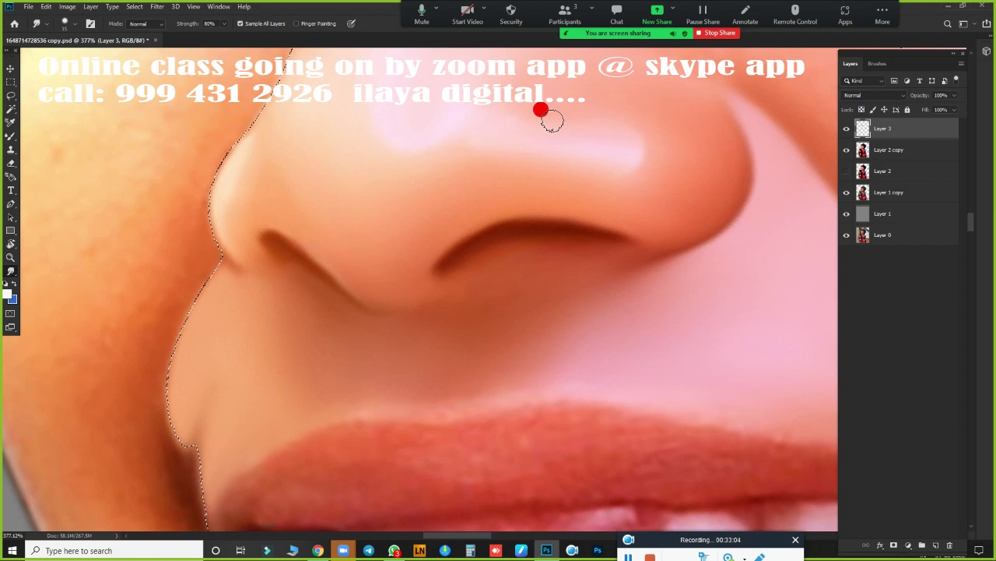
# Step: Smudge the cheek edge from beside the nose down past the mouth toward the chin
pyautogui.moveTo(551, 119)
pyautogui.mouseDown()
pyautogui.moveTo(335, 307)
pyautogui.moveTo(581, 240)
pyautogui.moveTo(495, 226)
pyautogui.moveTo(463, 199)
pyautogui.moveTo(384, 223)
pyautogui.moveTo(385, 272)
pyautogui.moveTo(345, 265)
pyautogui.moveTo(364, 248)
pyautogui.mouseUp()
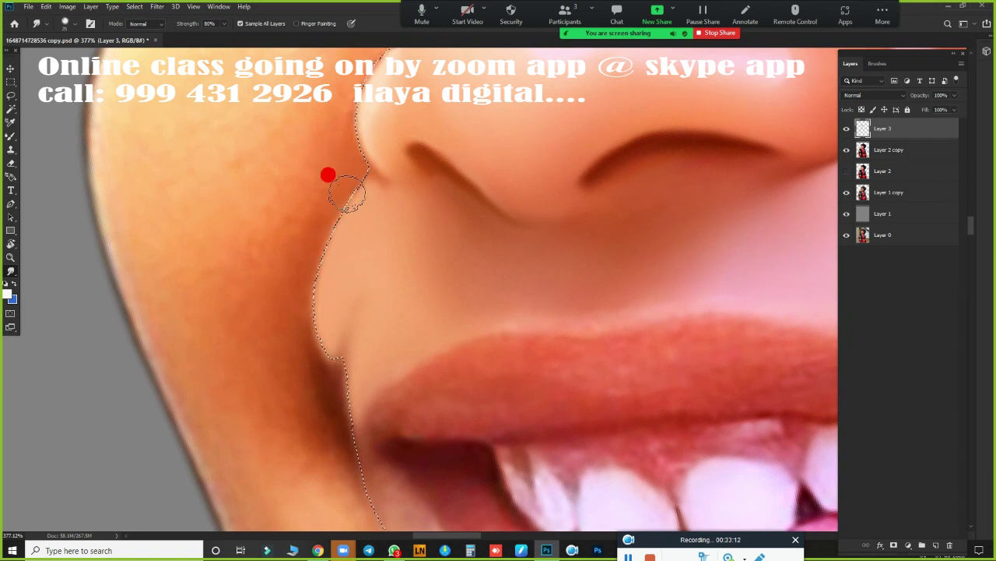
pyautogui.moveTo(365, 172)
pyautogui.mouseDown()
pyautogui.moveTo(337, 190)
pyautogui.moveTo(307, 294)
pyautogui.moveTo(351, 181)
pyautogui.moveTo(306, 233)
pyautogui.mouseUp()
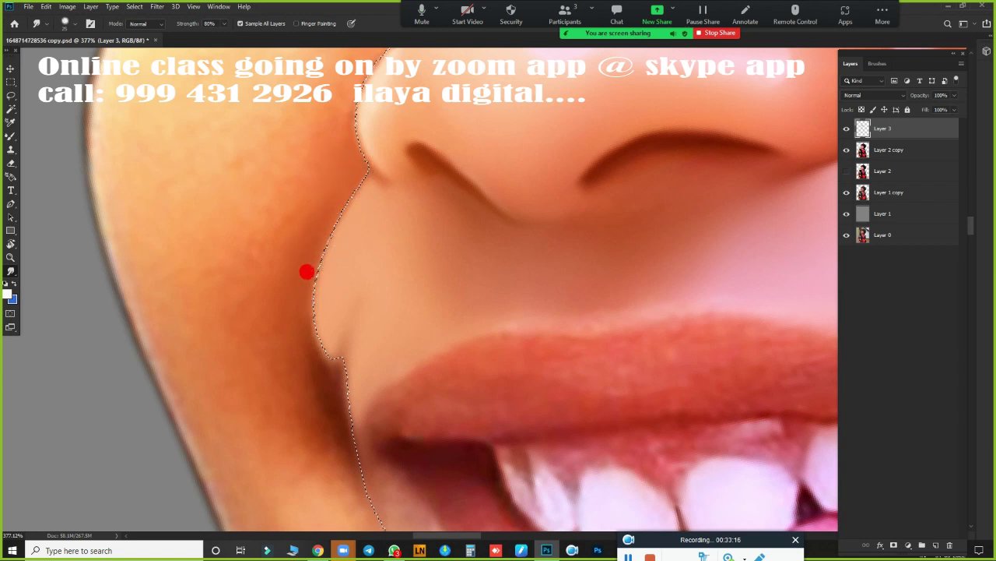
pyautogui.moveTo(307, 272); pyautogui.dragTo(310, 240)
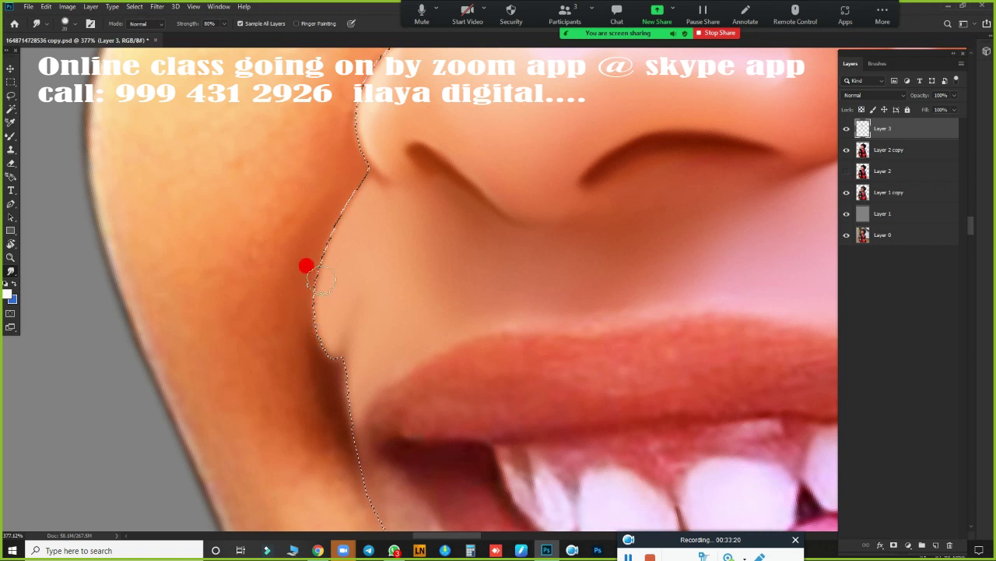
pyautogui.moveTo(306, 266)
pyautogui.mouseDown()
pyautogui.moveTo(299, 351)
pyautogui.moveTo(309, 319)
pyautogui.mouseUp()
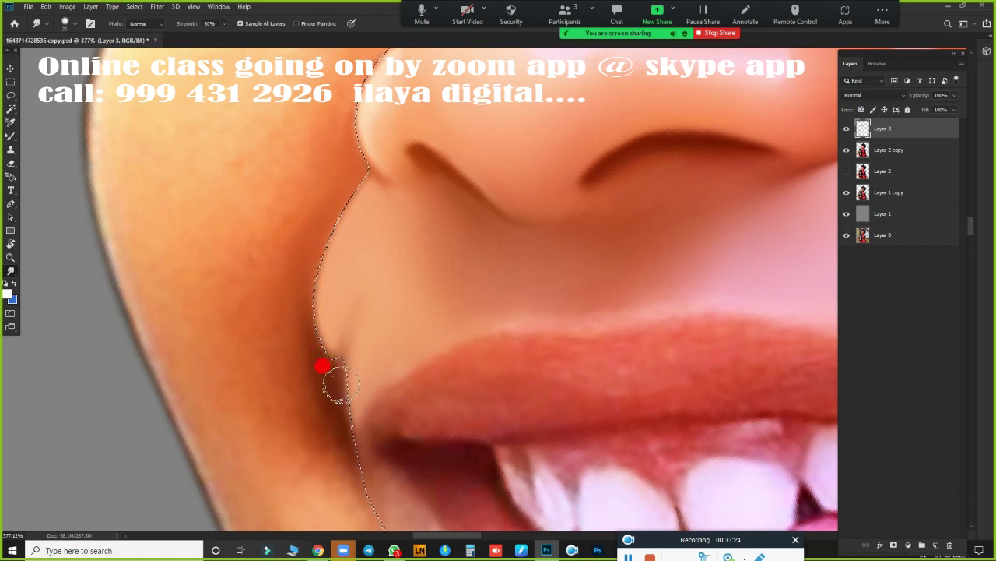
pyautogui.moveTo(374, 354); pyautogui.dragTo(416, 187)
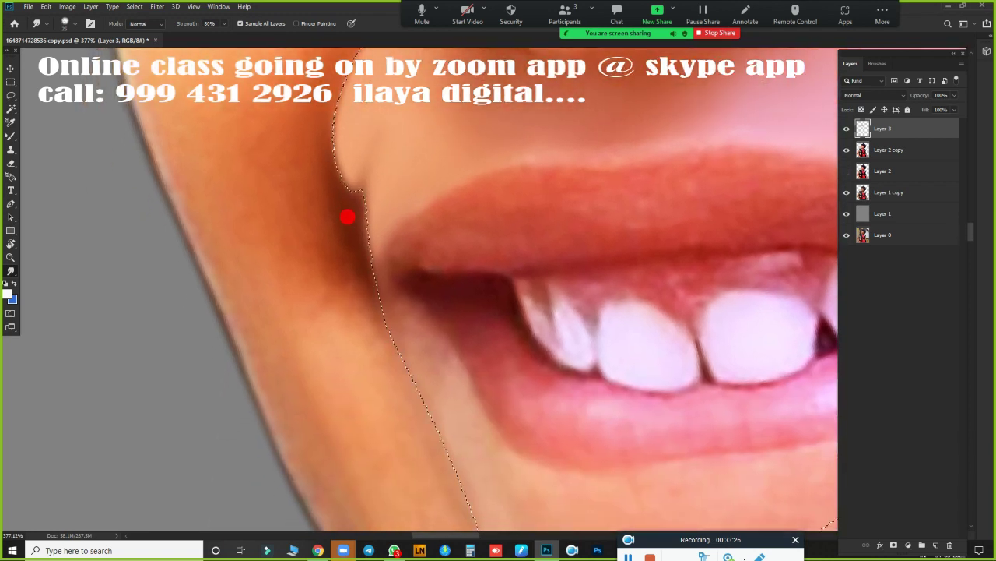
pyautogui.moveTo(347, 217)
pyautogui.mouseDown()
pyautogui.moveTo(367, 318)
pyautogui.moveTo(346, 322)
pyautogui.moveTo(389, 389)
pyautogui.mouseUp()
pyautogui.moveTo(440, 415); pyautogui.dragTo(381, 233)
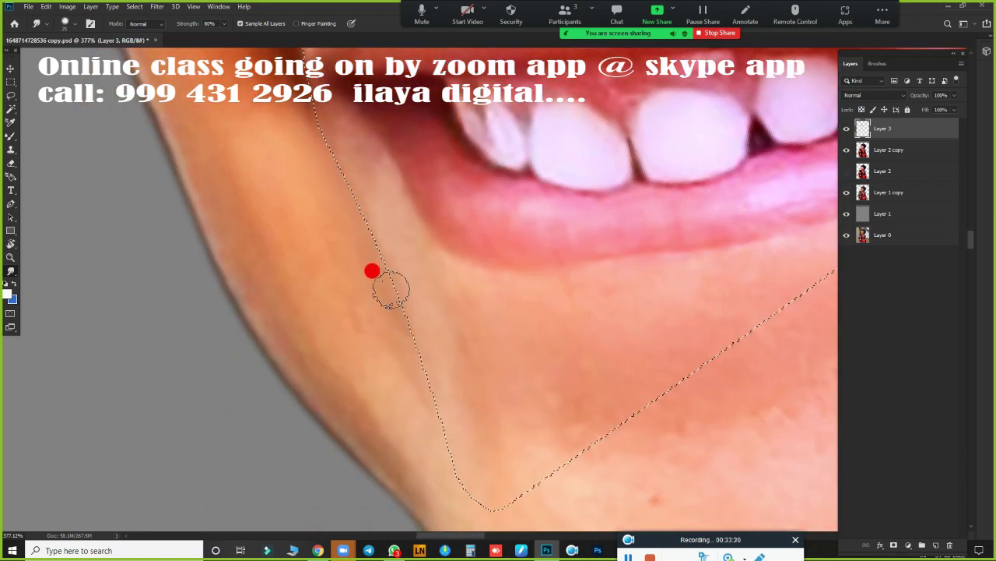
pyautogui.moveTo(390, 290)
pyautogui.mouseDown()
pyautogui.moveTo(413, 344)
pyautogui.moveTo(391, 254)
pyautogui.moveTo(413, 304)
pyautogui.moveTo(372, 249)
pyautogui.moveTo(381, 298)
pyautogui.moveTo(410, 307)
pyautogui.moveTo(507, 417)
pyautogui.moveTo(519, 480)
pyautogui.moveTo(521, 371)
pyautogui.moveTo(476, 273)
pyautogui.mouseUp()
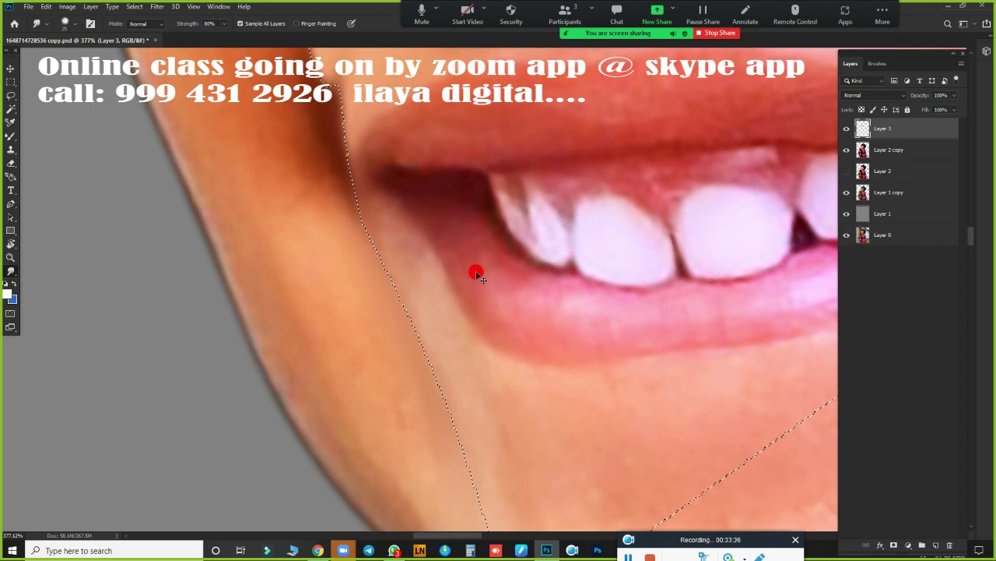
pyautogui.hotkey('ctrl', 'd')
pyautogui.hotkey('ctrl', 'j')
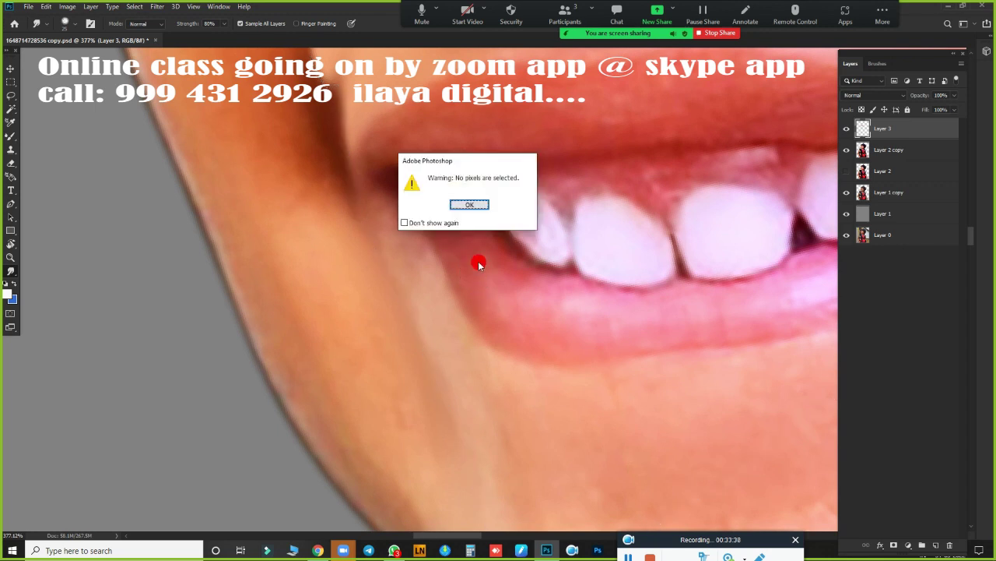
pyautogui.click(464, 205)
pyautogui.scroll(-5, 499, 338)
pyautogui.scroll(-1, 499, 338)
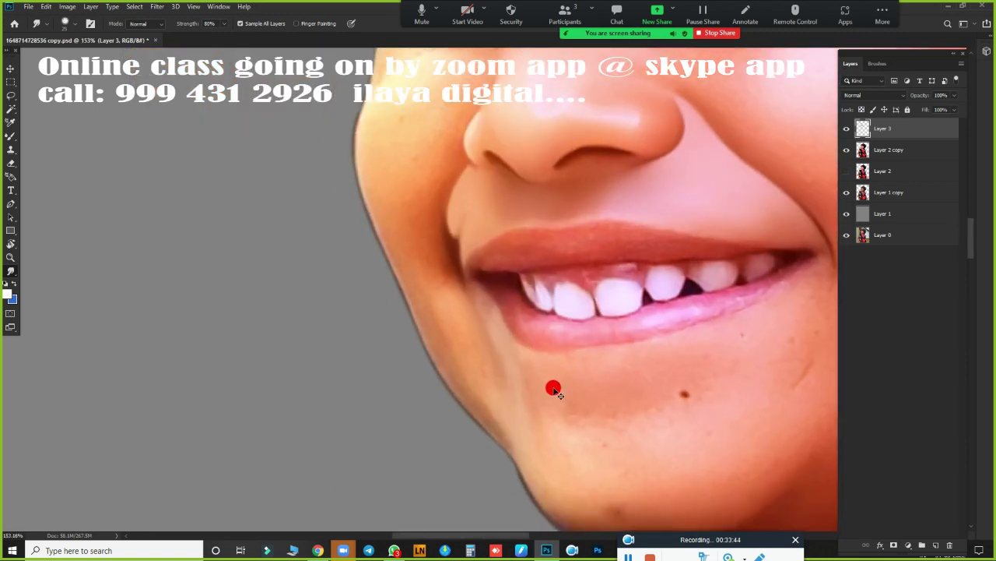
pyautogui.scroll(-10, 550, 381)
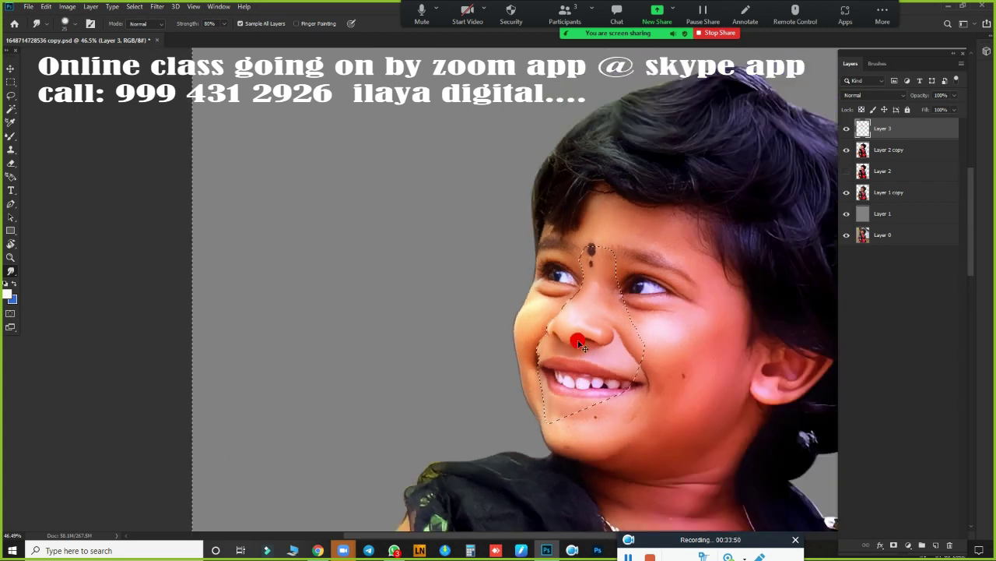
pyautogui.scroll(2, 584, 341)
pyautogui.scroll(3, 606, 350)
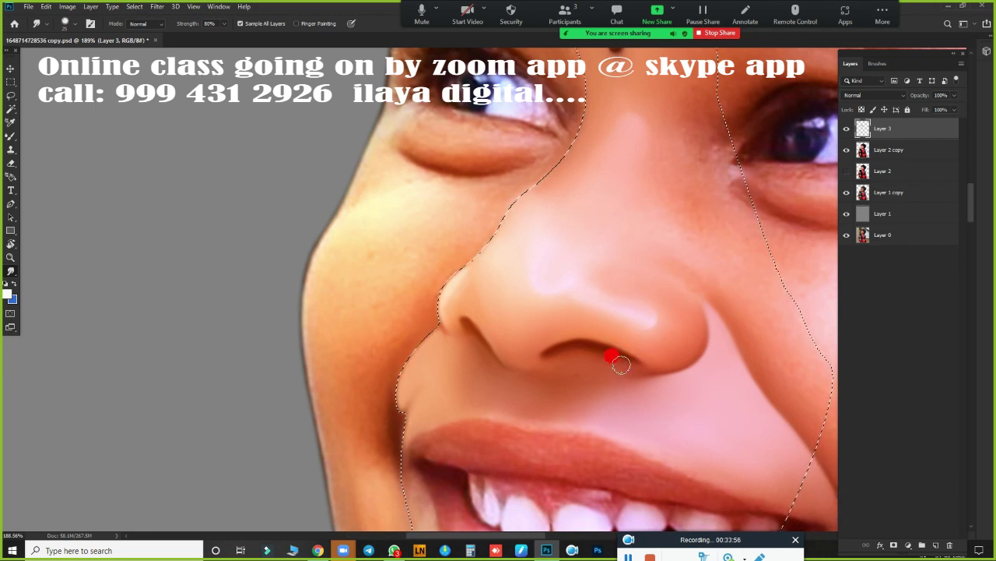
pyautogui.scroll(1, 576, 359)
pyautogui.moveTo(576, 359); pyautogui.dragTo(545, 124)
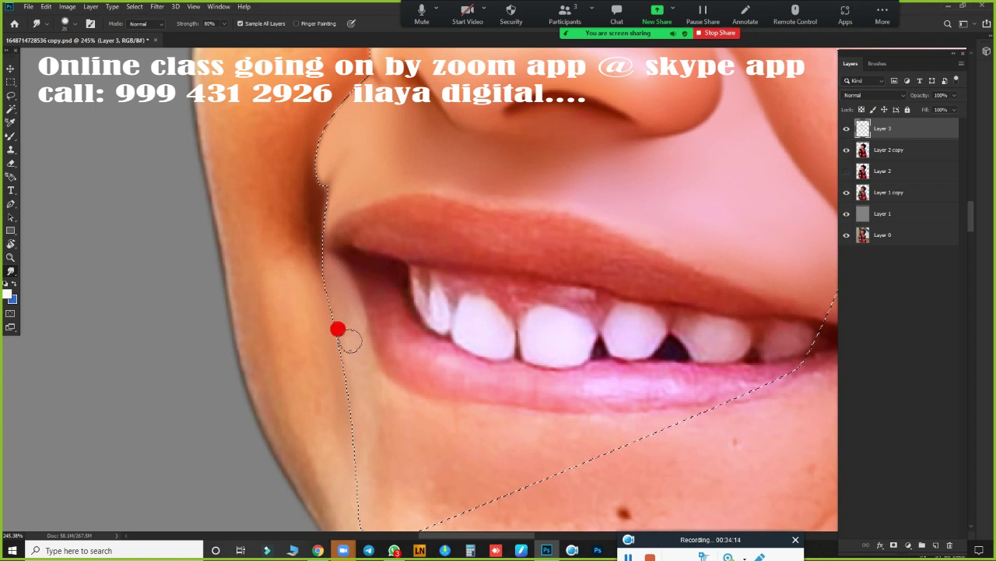
pyautogui.moveTo(395, 389); pyautogui.dragTo(420, 173)
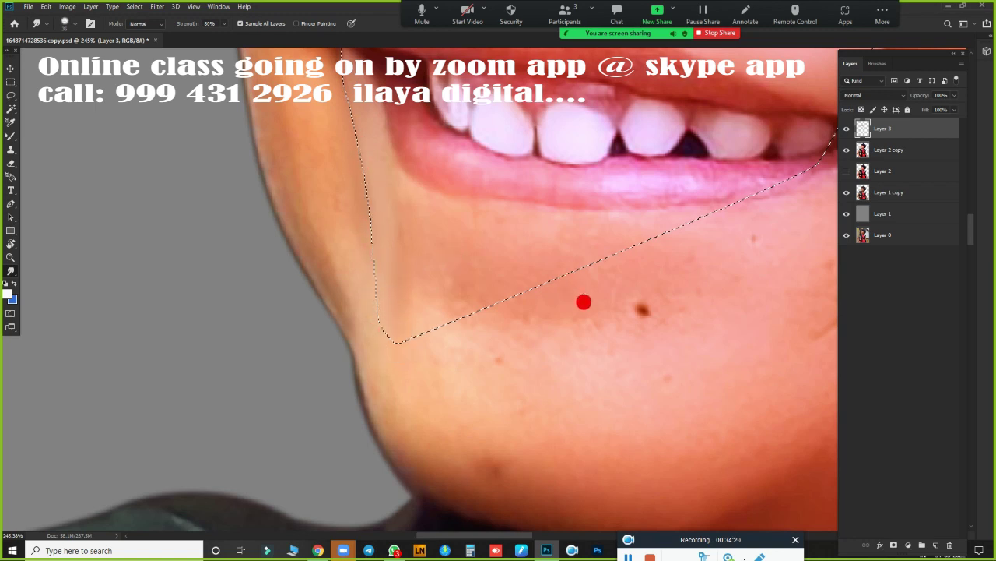
pyautogui.scroll(-3, 481, 294)
pyautogui.scroll(2, 425, 282)
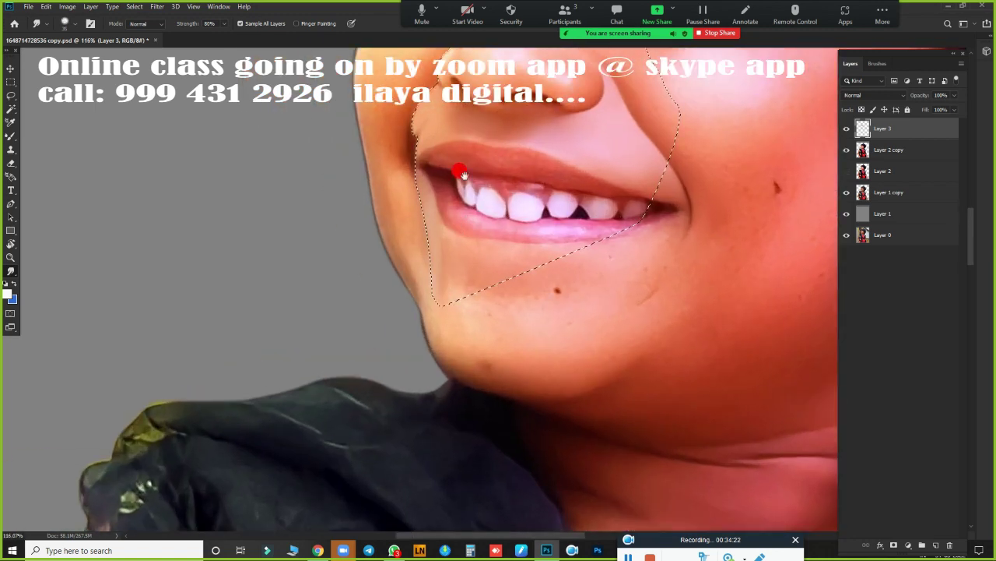
pyautogui.moveTo(458, 167); pyautogui.dragTo(514, 401)
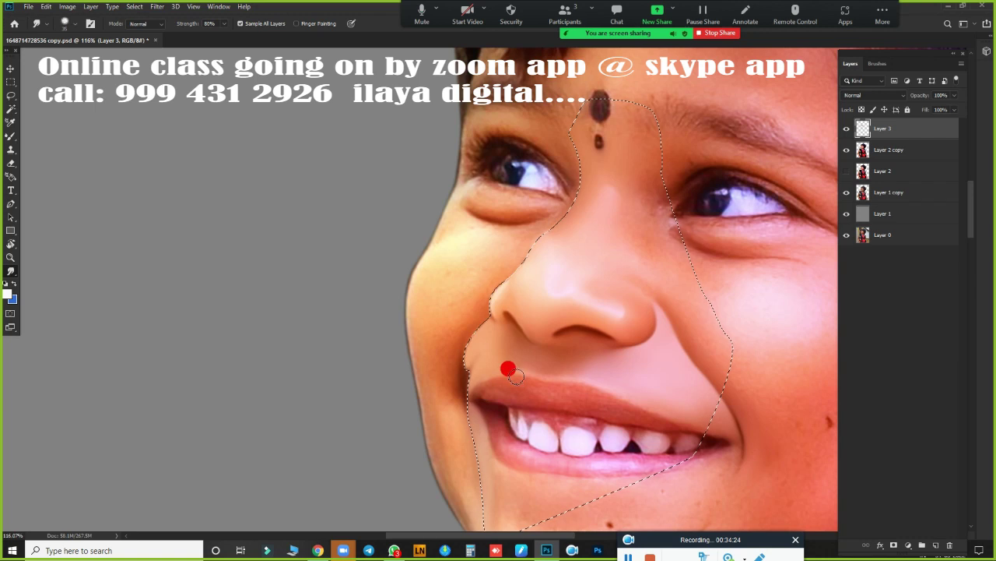
pyautogui.scroll(2, 410, 324)
pyautogui.scroll(2, 538, 267)
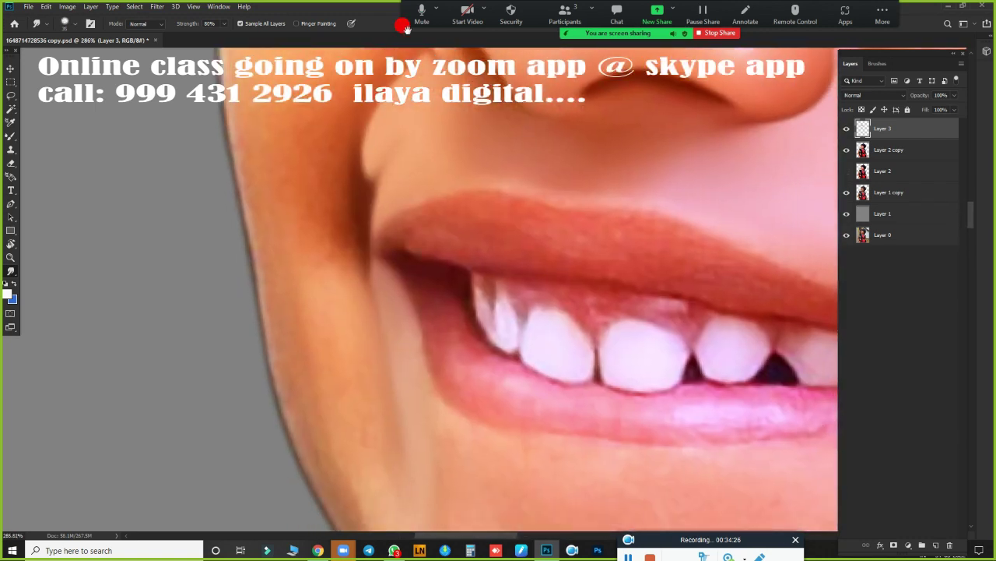
pyautogui.moveTo(399, 55); pyautogui.dragTo(374, 351)
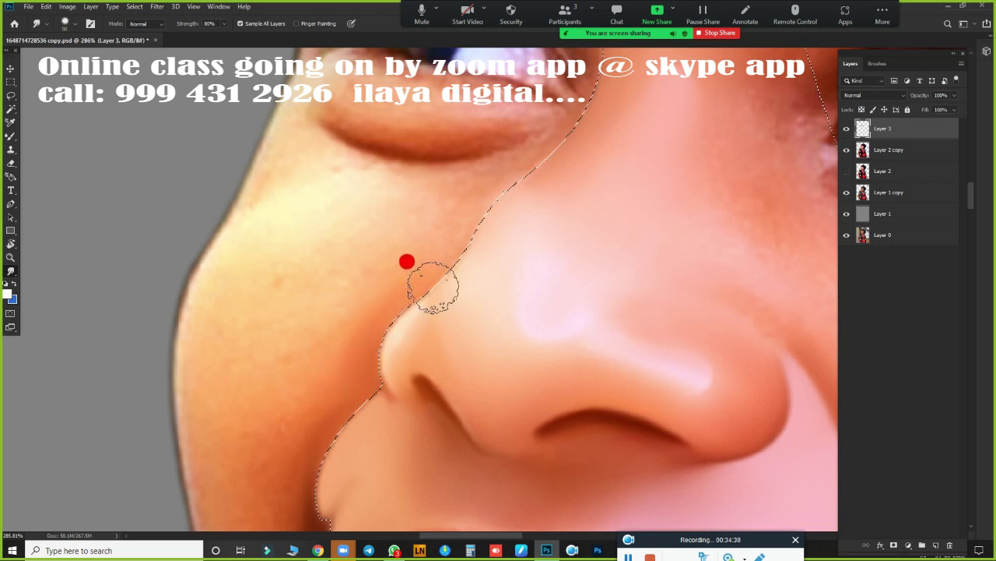
pyautogui.moveTo(491, 215); pyautogui.dragTo(436, 391)
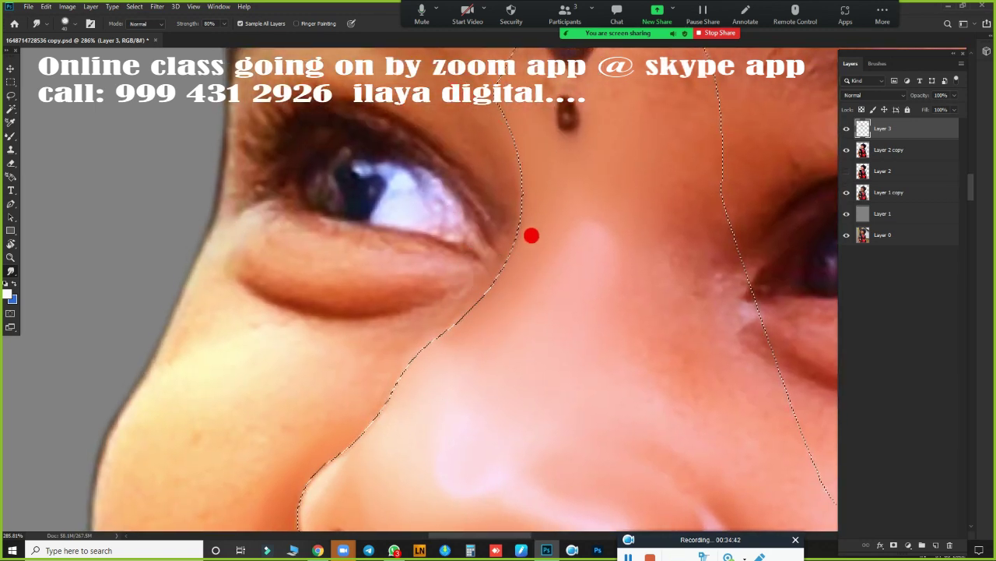
pyautogui.moveTo(531, 236); pyautogui.dragTo(567, 326)
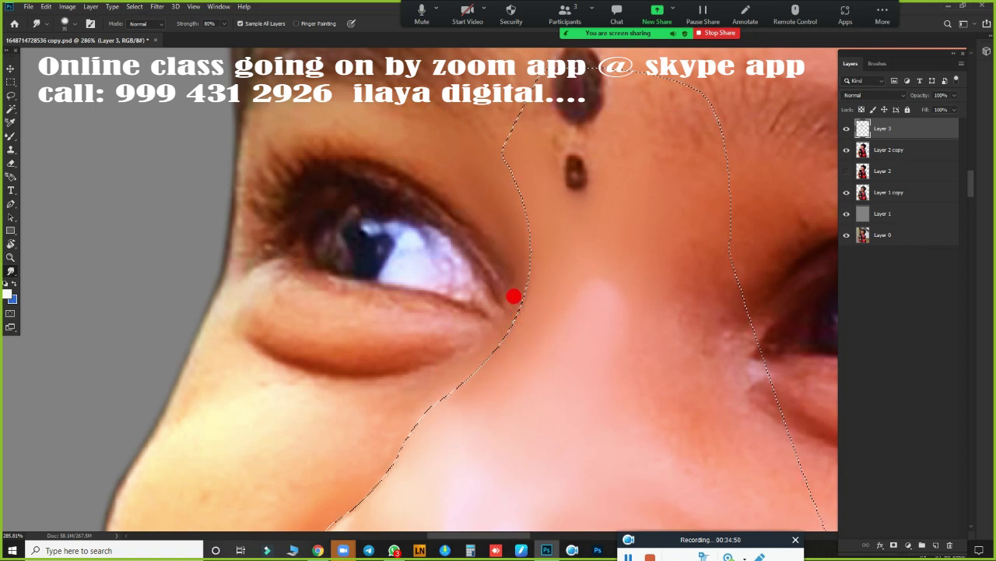
pyautogui.moveTo(565, 298)
pyautogui.mouseDown()
pyautogui.moveTo(623, 234)
pyautogui.moveTo(643, 229)
pyautogui.mouseUp()
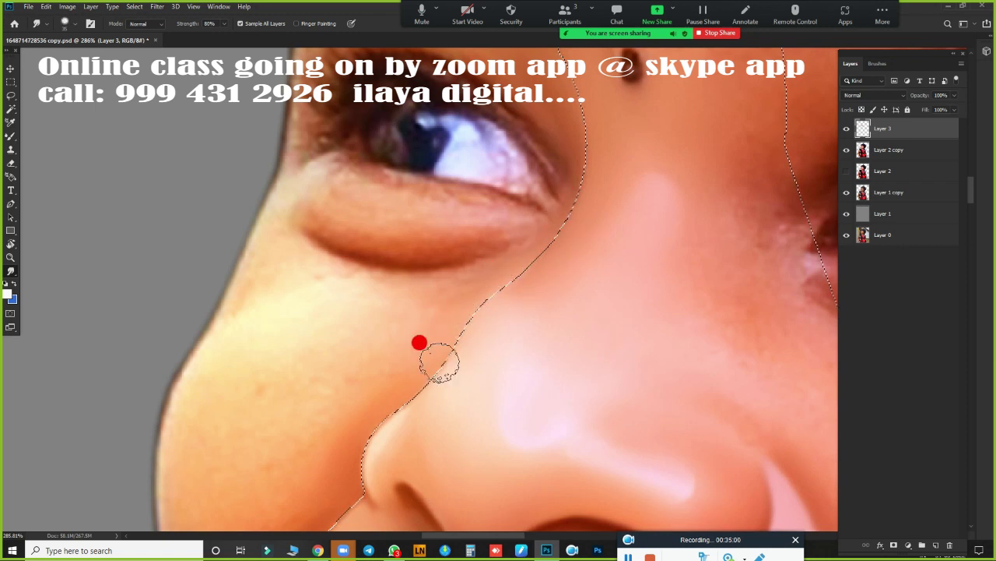
pyautogui.scroll(-2, 419, 343)
pyautogui.scroll(-2, 647, 319)
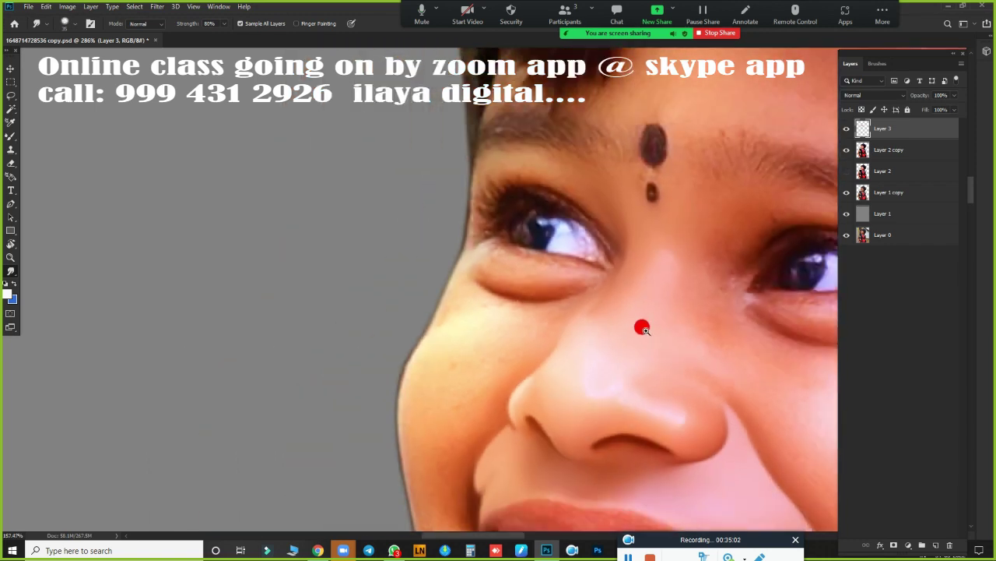
pyautogui.scroll(-2, 642, 327)
pyautogui.scroll(-2, 573, 314)
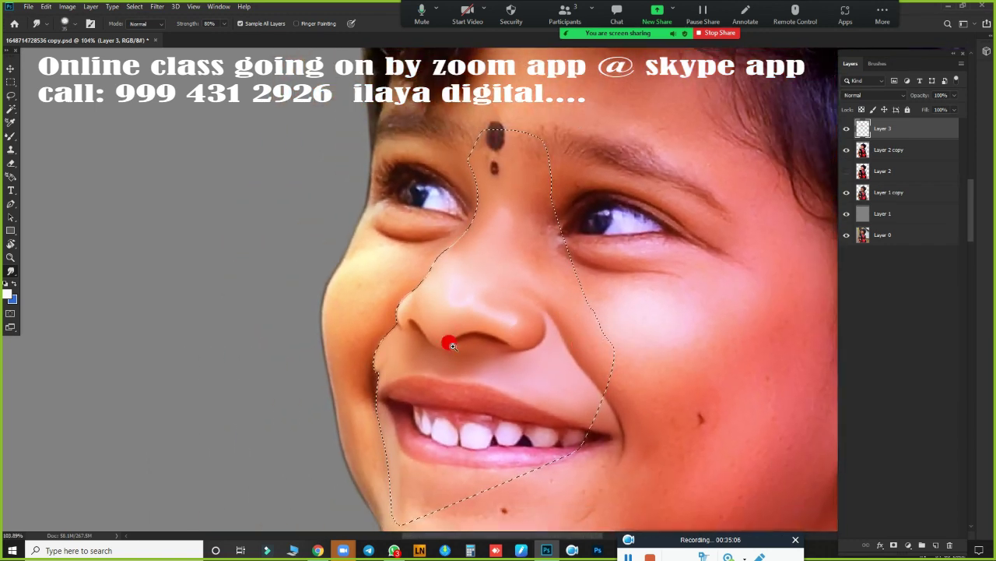
pyautogui.scroll(2, 453, 346)
pyautogui.scroll(3, 478, 334)
pyautogui.scroll(-2, 493, 327)
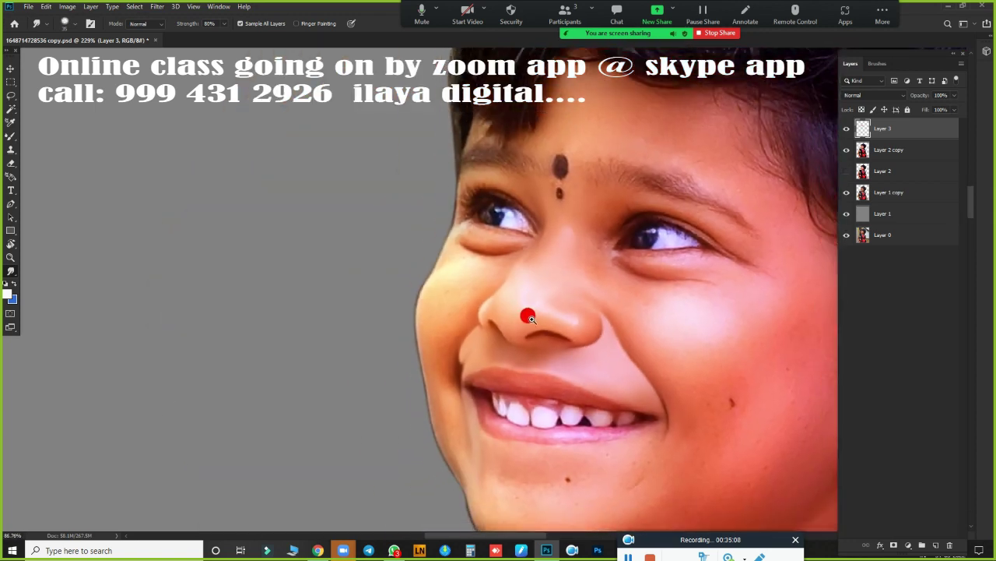
pyautogui.scroll(-3, 529, 316)
pyautogui.click(846, 192)
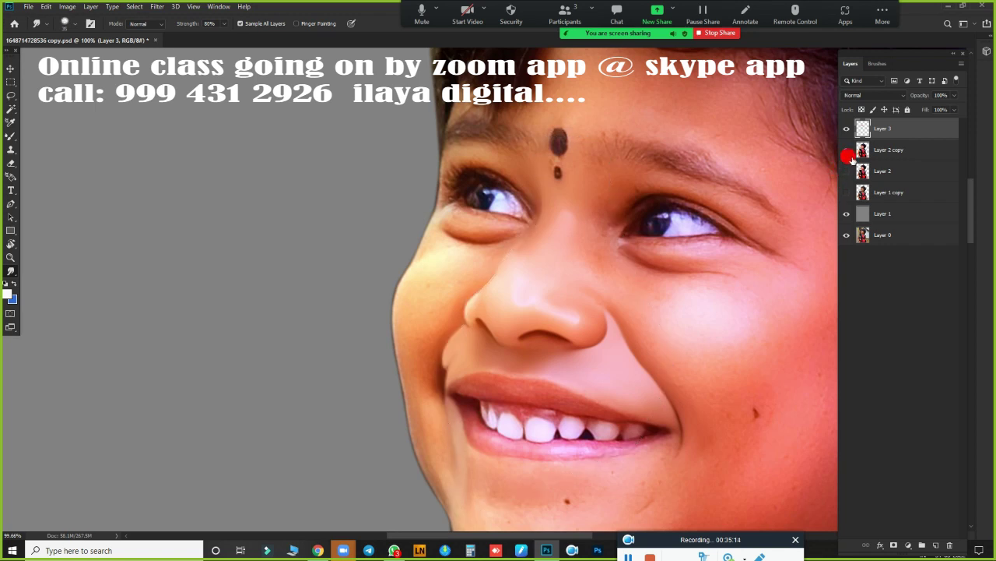
pyautogui.click(846, 149)
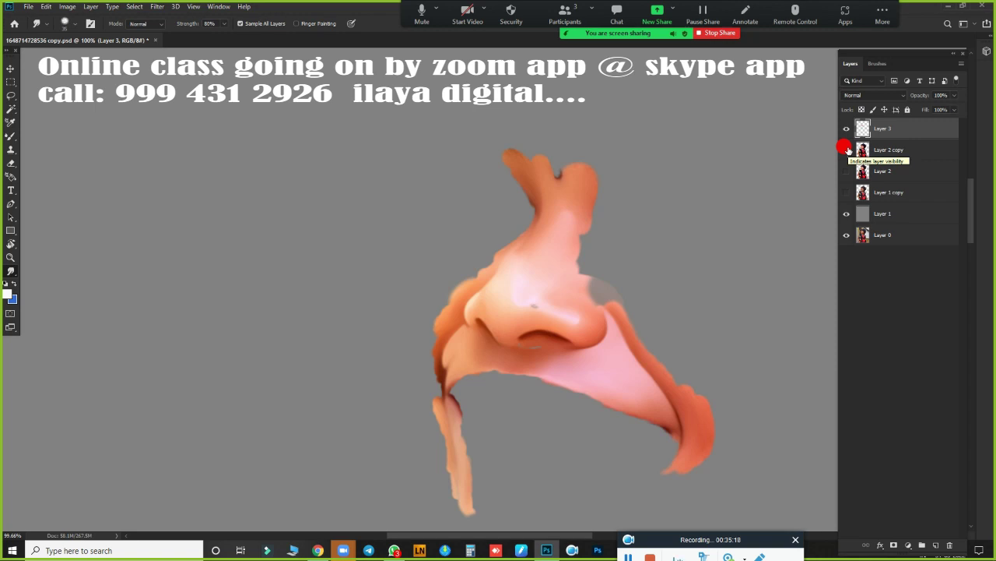
pyautogui.click(846, 150)
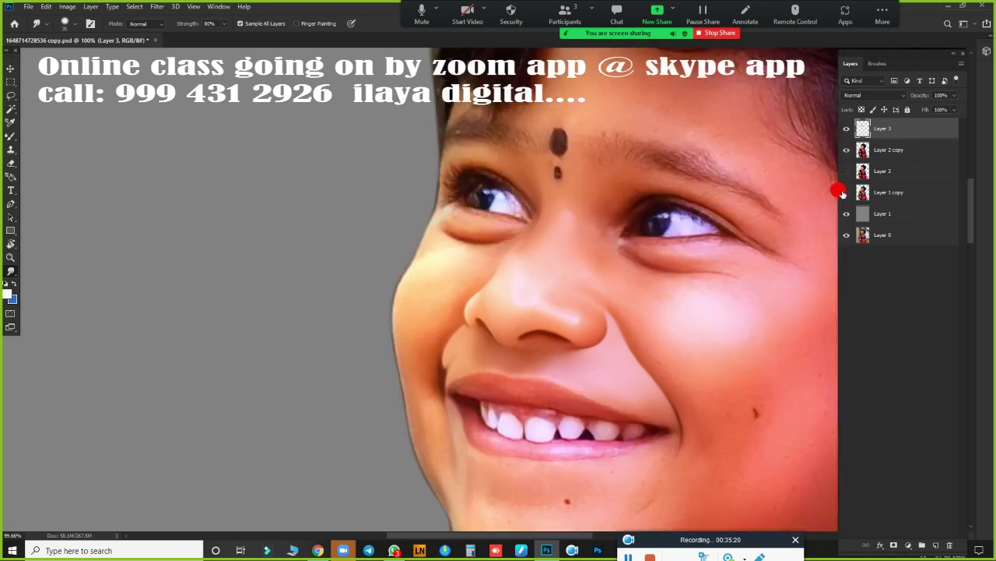
pyautogui.click(846, 149)
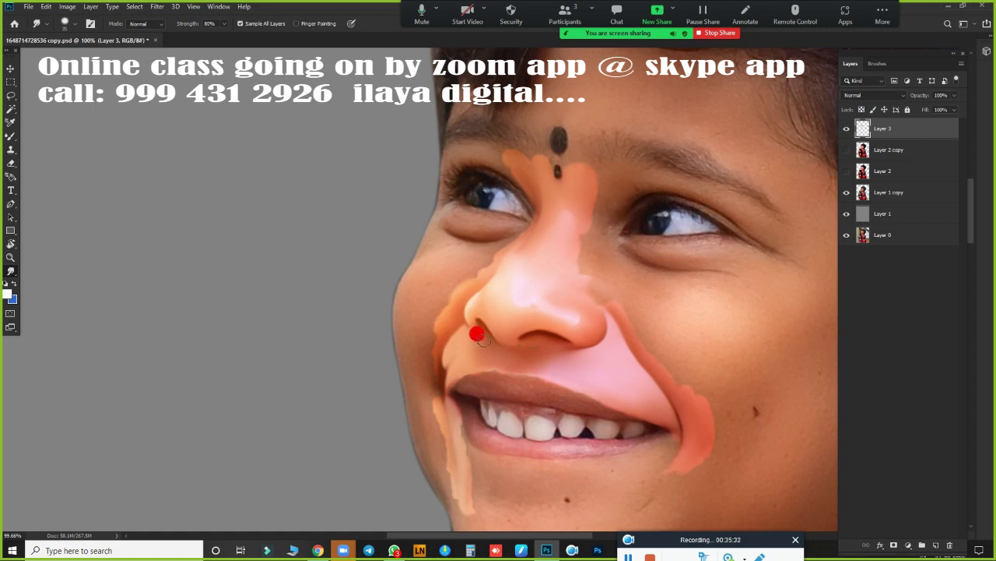
pyautogui.click(847, 151)
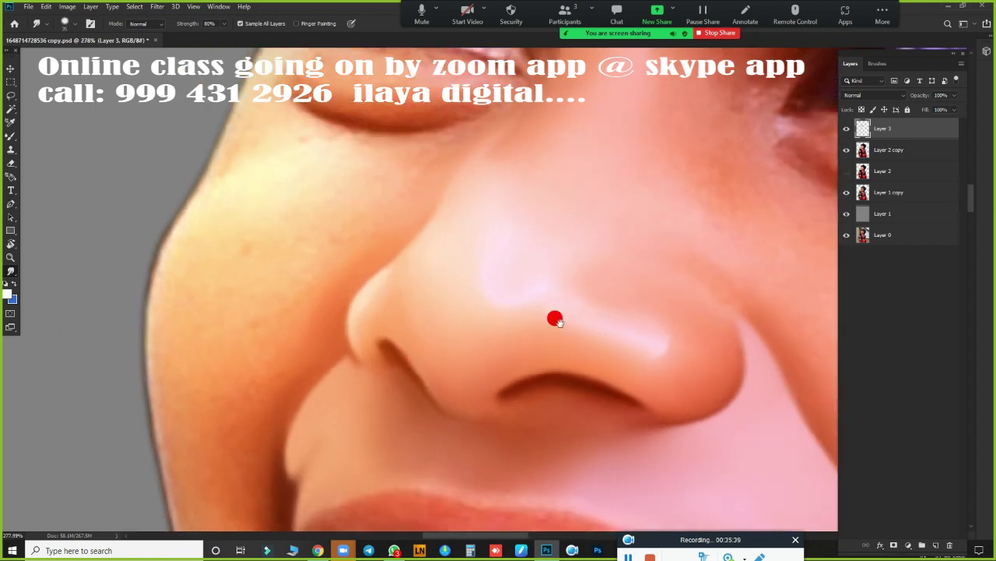
pyautogui.moveTo(527, 309); pyautogui.dragTo(542, 100)
pyautogui.hotkey('ctrl', '0')
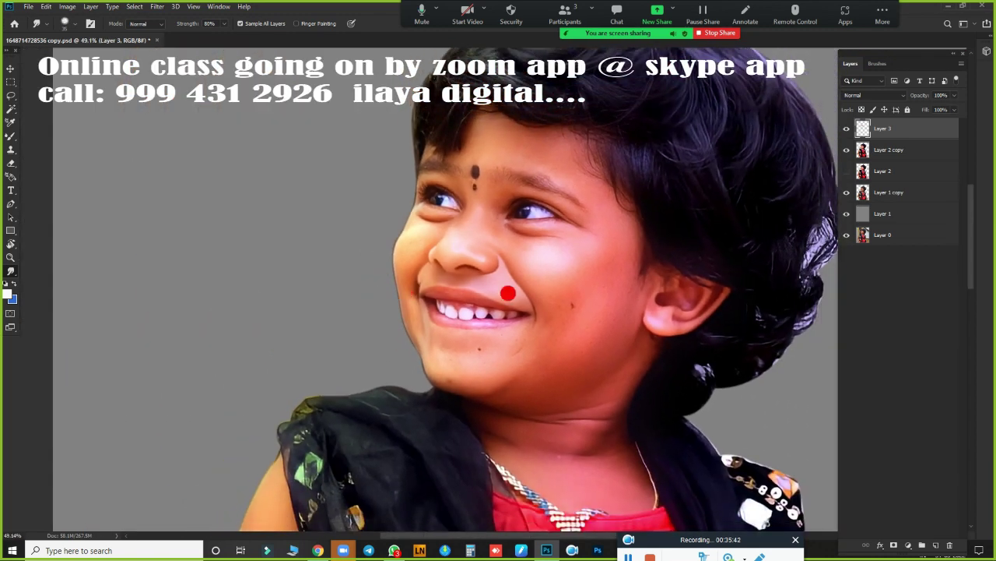
pyautogui.click(846, 129)
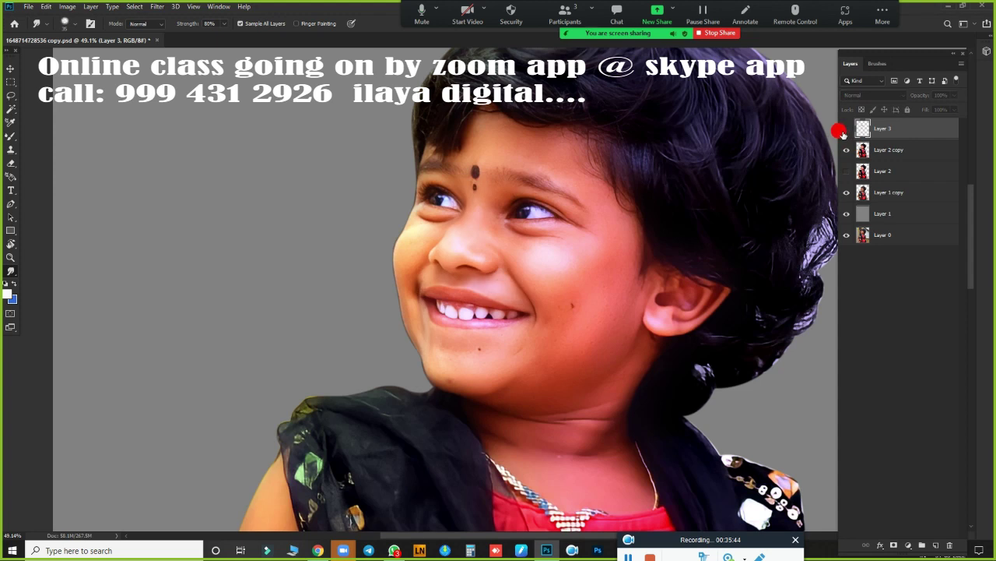
pyautogui.click(846, 130)
pyautogui.click(846, 130)
pyautogui.click(846, 130)
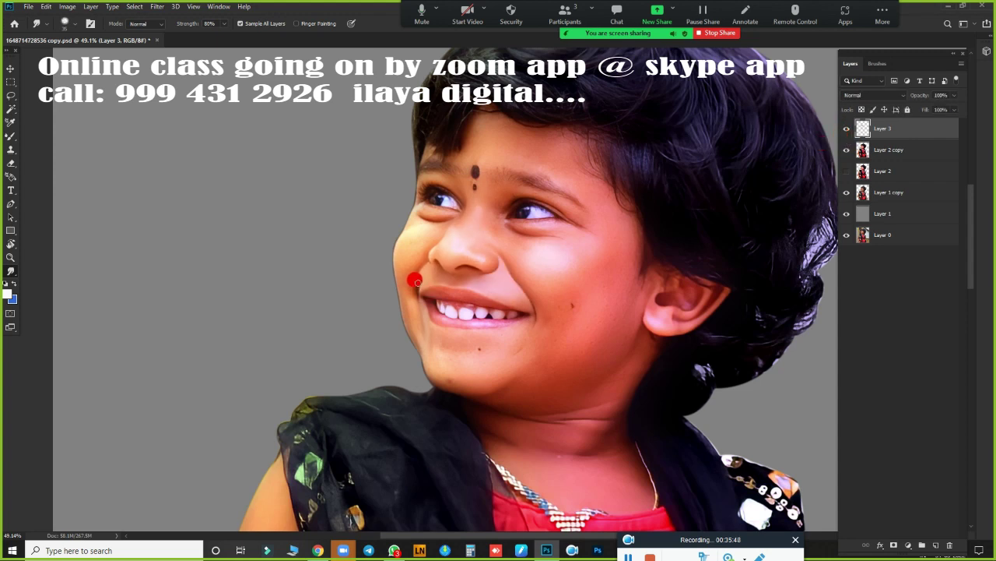
pyautogui.click(846, 130)
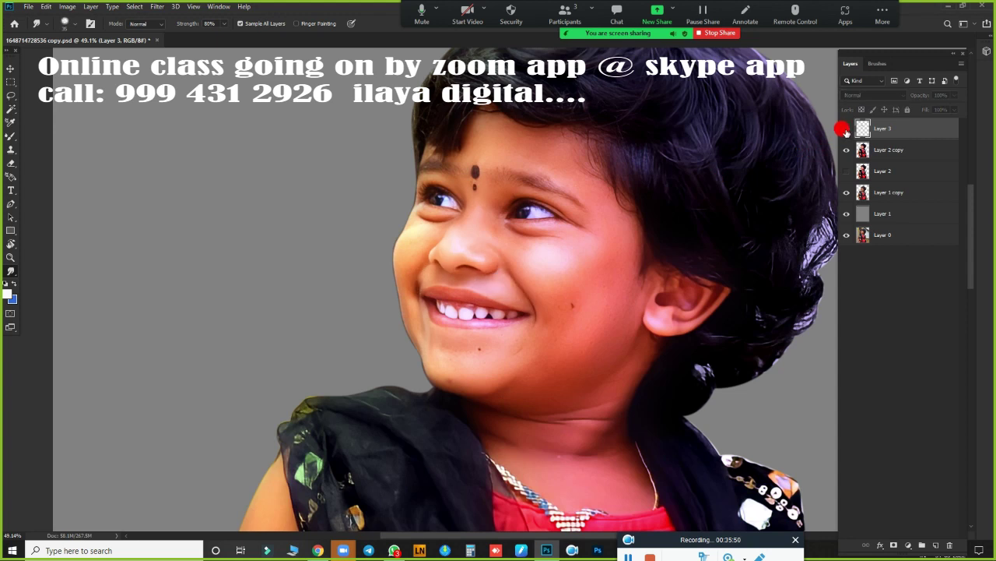
pyautogui.click(846, 129)
# Step: Smudge the shadow down the cheek edge beside the mouth corner
pyautogui.scroll(2, 524, 285)
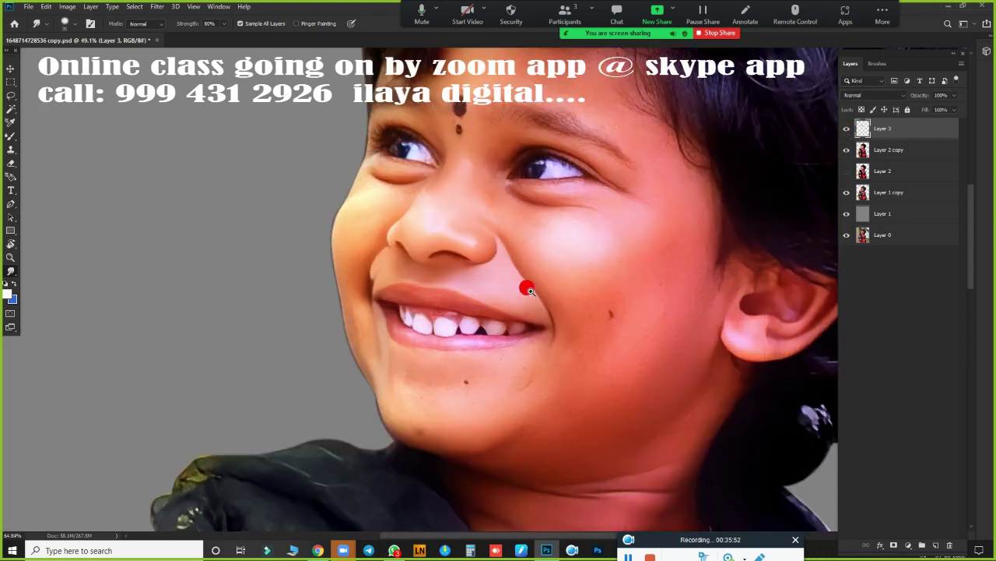
pyautogui.scroll(4, 547, 292)
pyautogui.scroll(2, 381, 276)
pyautogui.moveTo(381, 276); pyautogui.dragTo(705, 335)
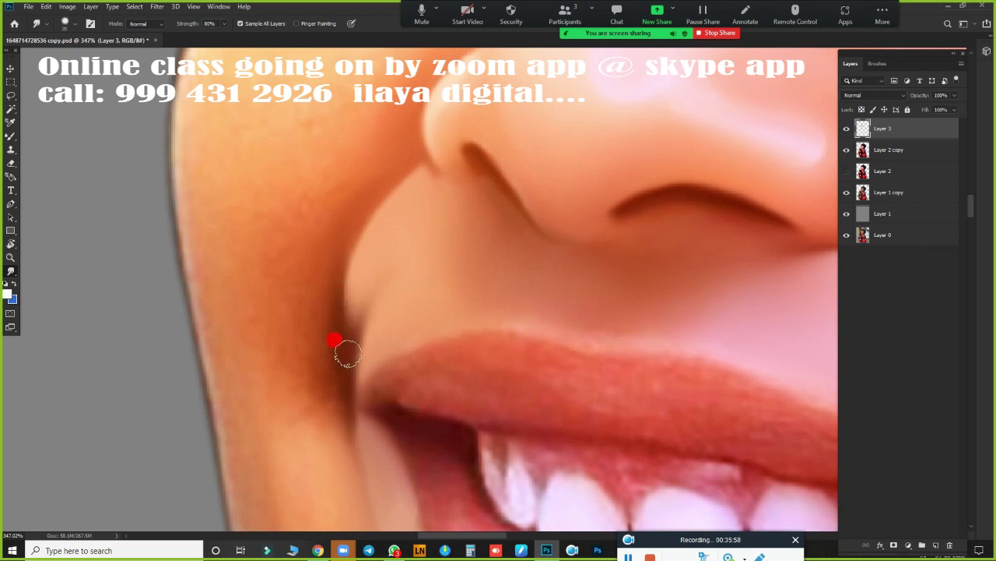
pyautogui.moveTo(352, 281)
pyautogui.mouseDown()
pyautogui.moveTo(347, 328)
pyautogui.moveTo(380, 352)
pyautogui.mouseUp()
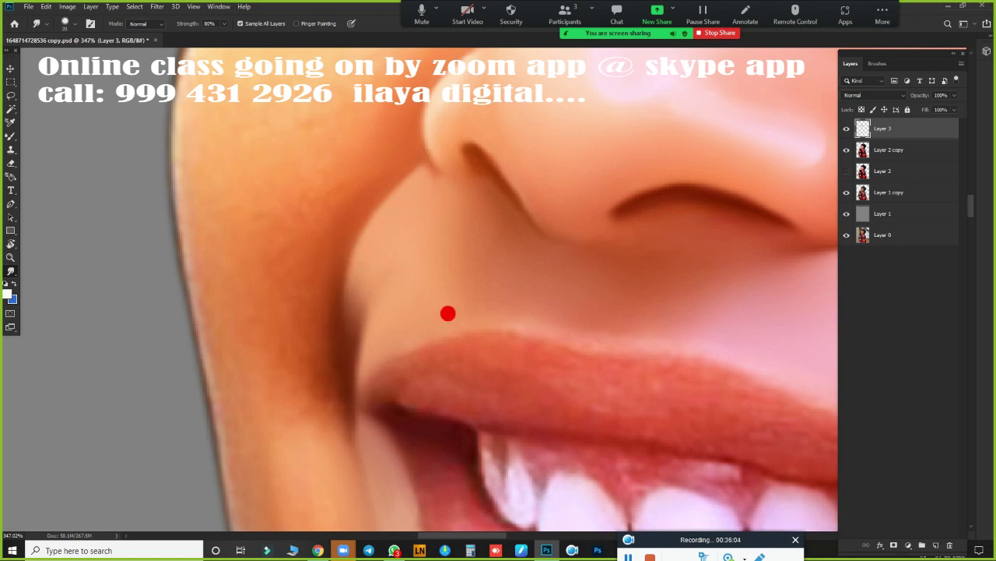
# Step: Fit the image, zoom in on the eye, and tilt the canvas to follow it
pyautogui.hotkey('ctrl', '0')
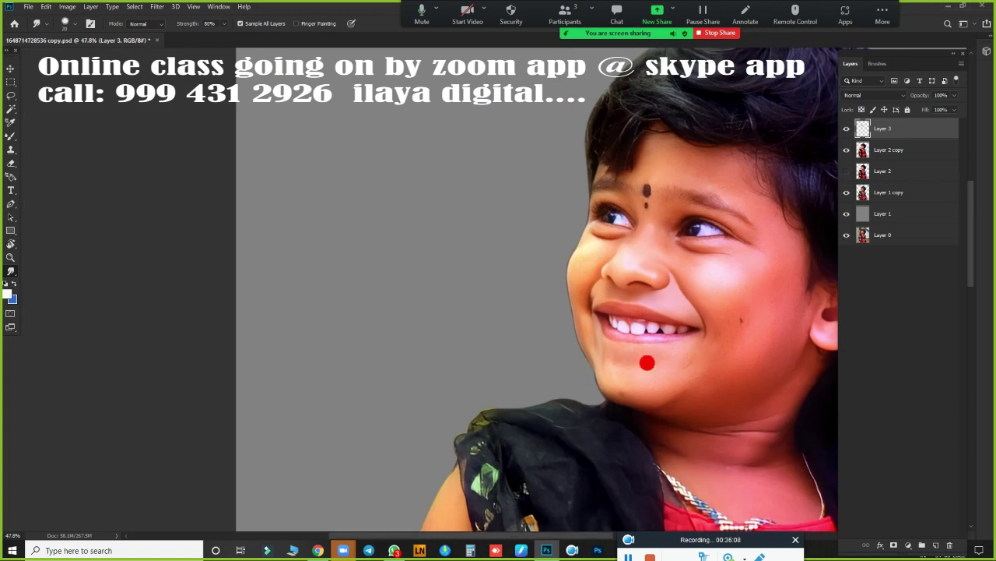
pyautogui.moveTo(640, 295)
pyautogui.mouseDown()
pyautogui.moveTo(670, 309)
pyautogui.moveTo(474, 327)
pyautogui.mouseUp()
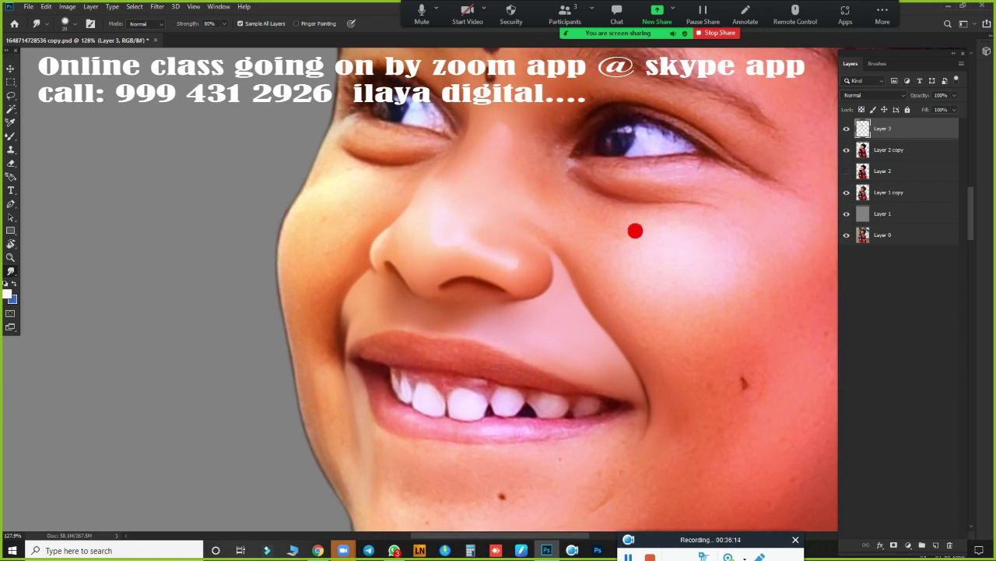
pyautogui.moveTo(594, 249)
pyautogui.mouseDown()
pyautogui.moveTo(652, 187)
pyautogui.moveTo(462, 329)
pyautogui.moveTo(468, 299)
pyautogui.mouseUp()
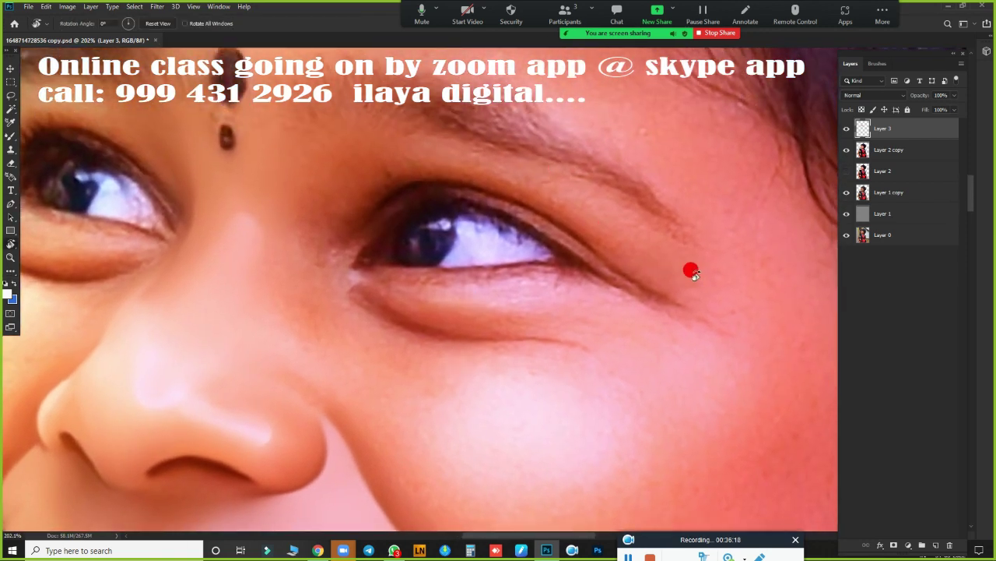
pyautogui.press('r')
pyautogui.moveTo(690, 272); pyautogui.dragTo(688, 179)
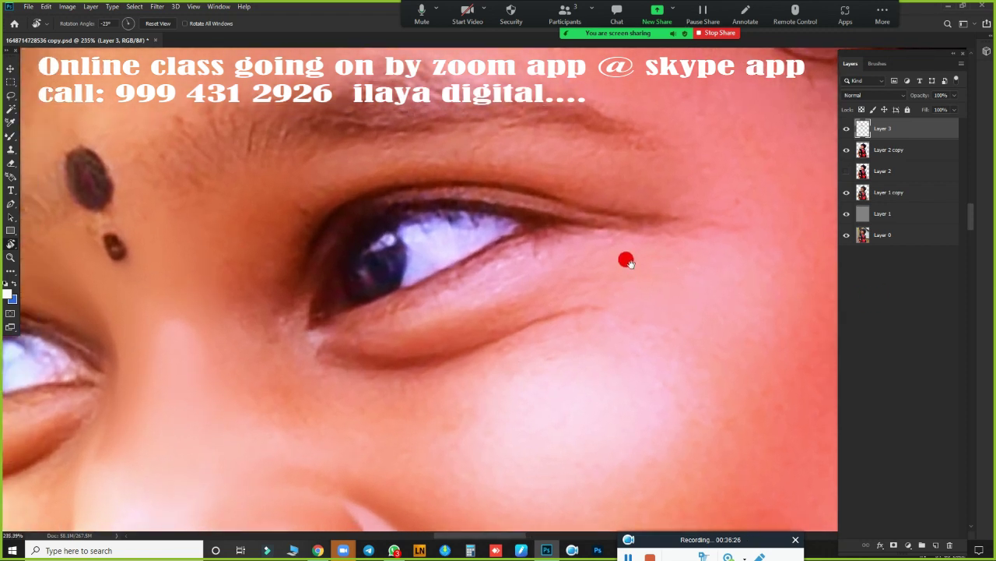
pyautogui.moveTo(626, 274)
pyautogui.mouseDown()
pyautogui.moveTo(708, 254)
pyautogui.moveTo(678, 249)
pyautogui.moveTo(700, 257)
pyautogui.mouseUp()
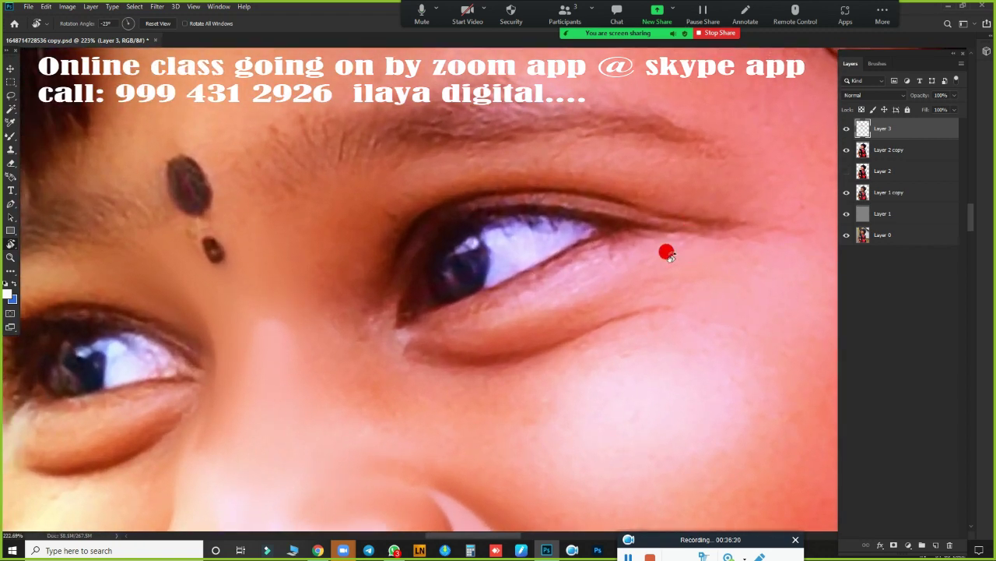
pyautogui.press('p')
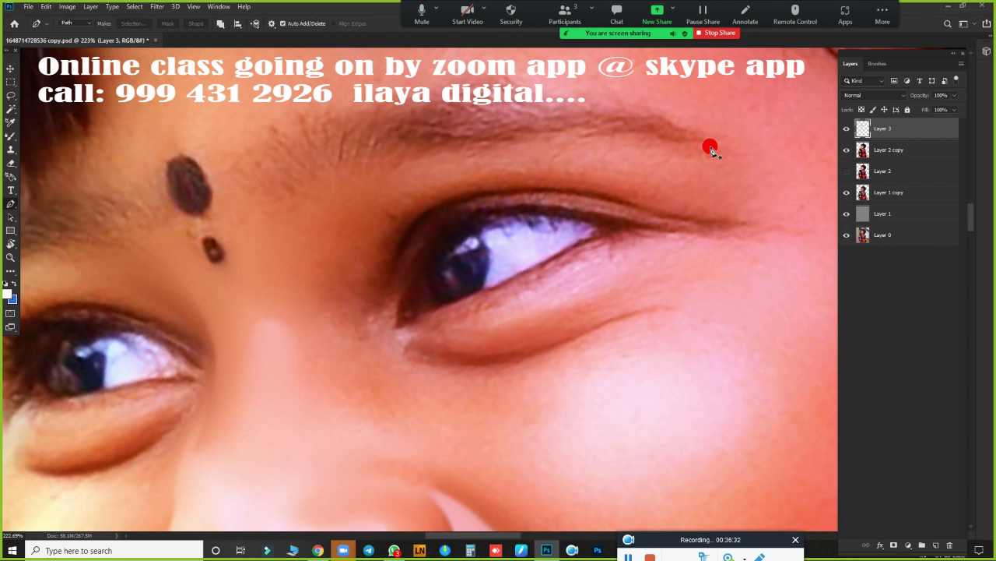
# Step: Draw a curved Pen path along the brow from its outer end toward the nose bridge
pyautogui.click(712, 145)
pyautogui.moveTo(422, 153); pyautogui.dragTo(283, 206)
pyautogui.moveTo(303, 228); pyautogui.dragTo(288, 252)
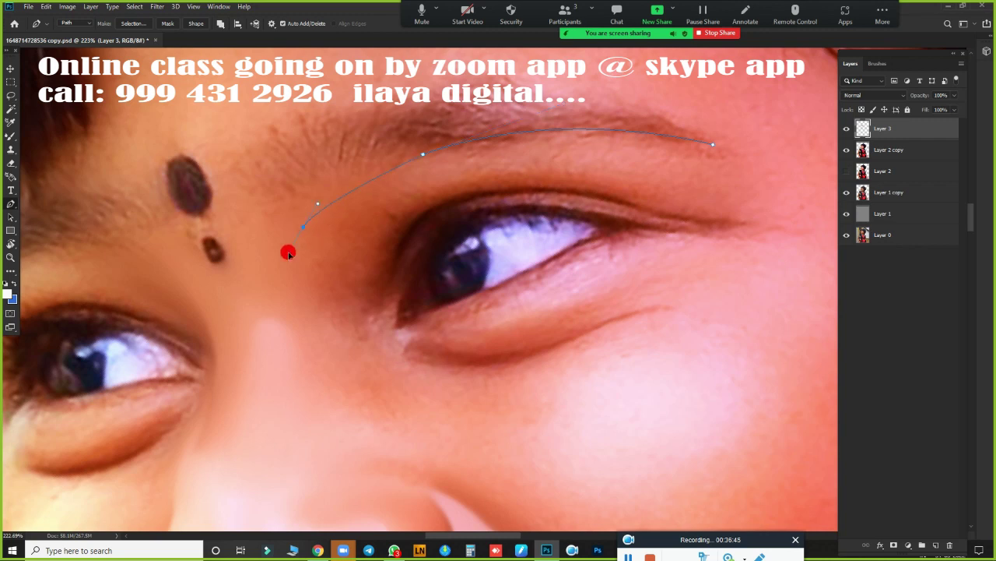
pyautogui.click(296, 314)
pyautogui.scroll(-1, 488, 345)
pyautogui.scroll(-2, 441, 351)
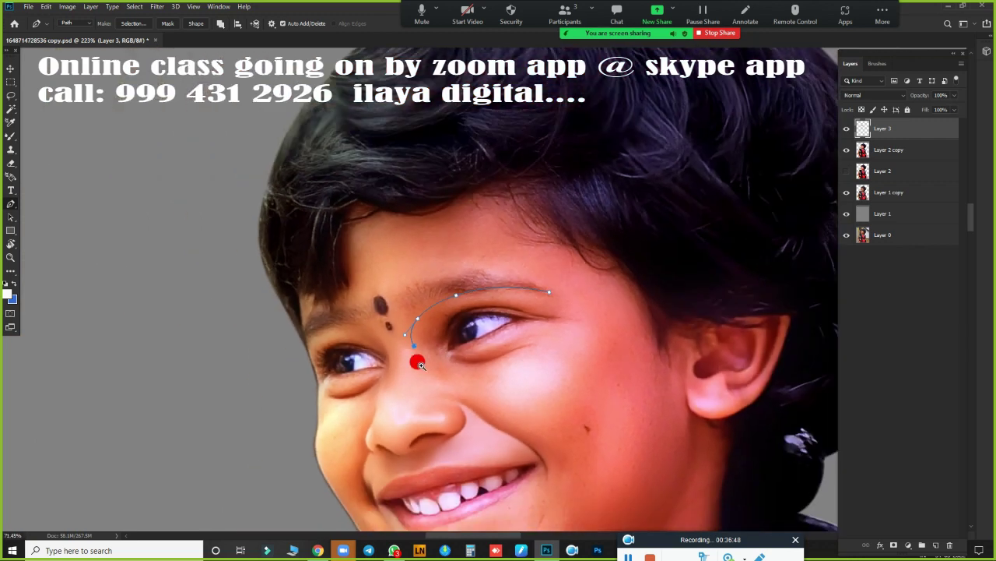
pyautogui.scroll(1, 416, 356)
pyautogui.scroll(2, 430, 375)
pyautogui.scroll(2, 451, 392)
pyautogui.scroll(1, 465, 402)
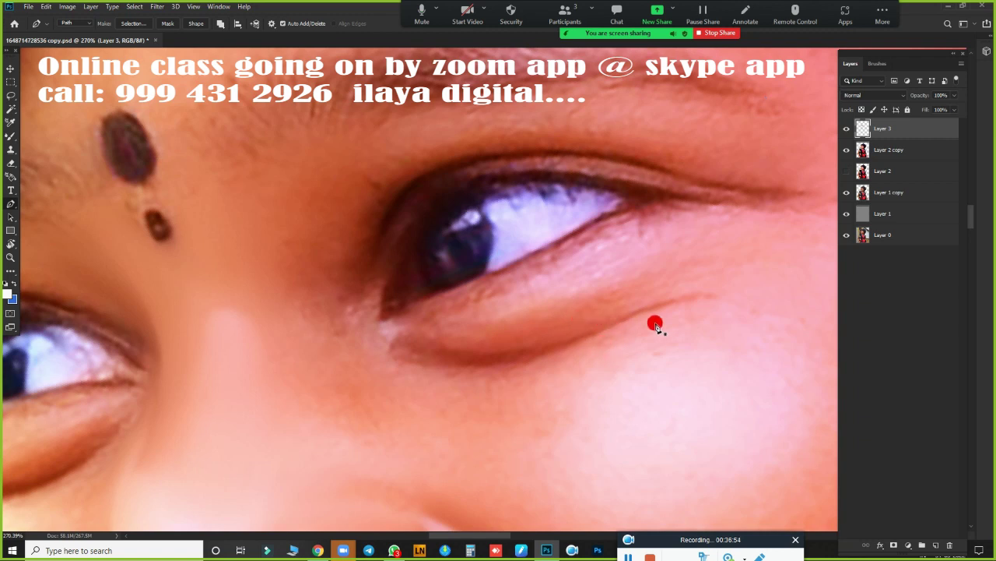
pyautogui.scroll(-3, 654, 323)
pyautogui.scroll(3, 674, 336)
pyautogui.scroll(1, 663, 327)
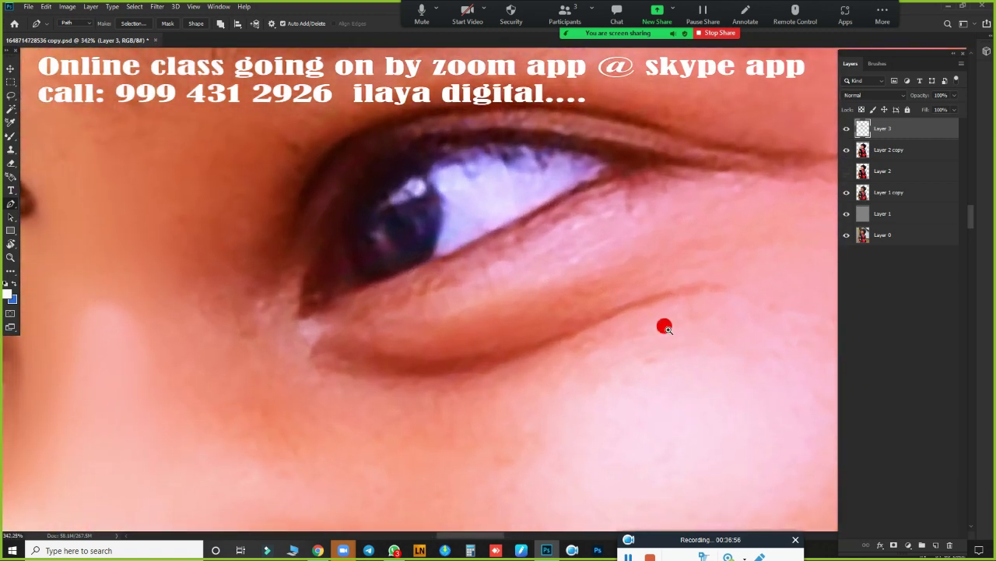
pyautogui.scroll(1, 670, 358)
pyautogui.scroll(-1, 683, 358)
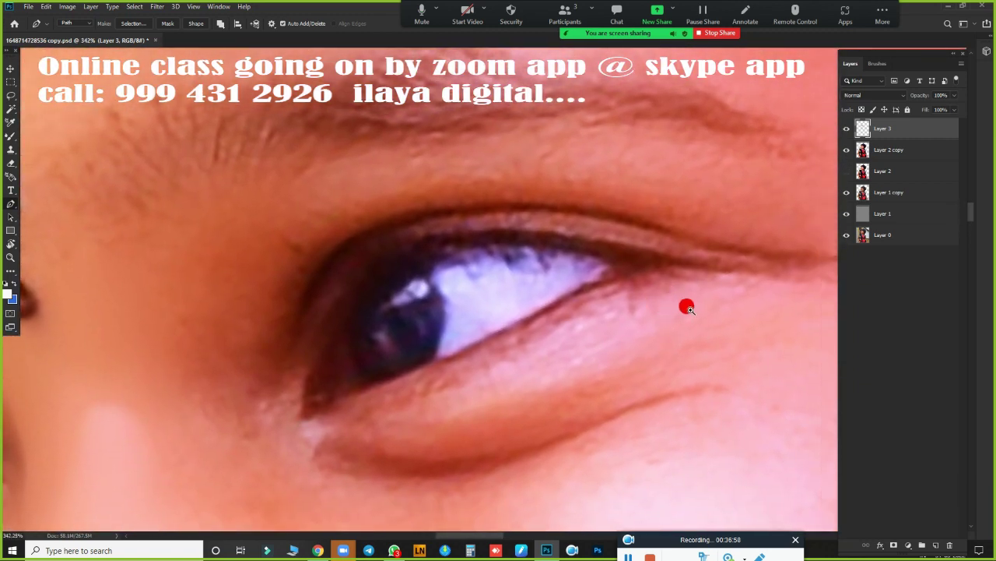
pyautogui.scroll(-2, 677, 308)
pyautogui.scroll(1, 673, 311)
pyautogui.scroll(1, 719, 291)
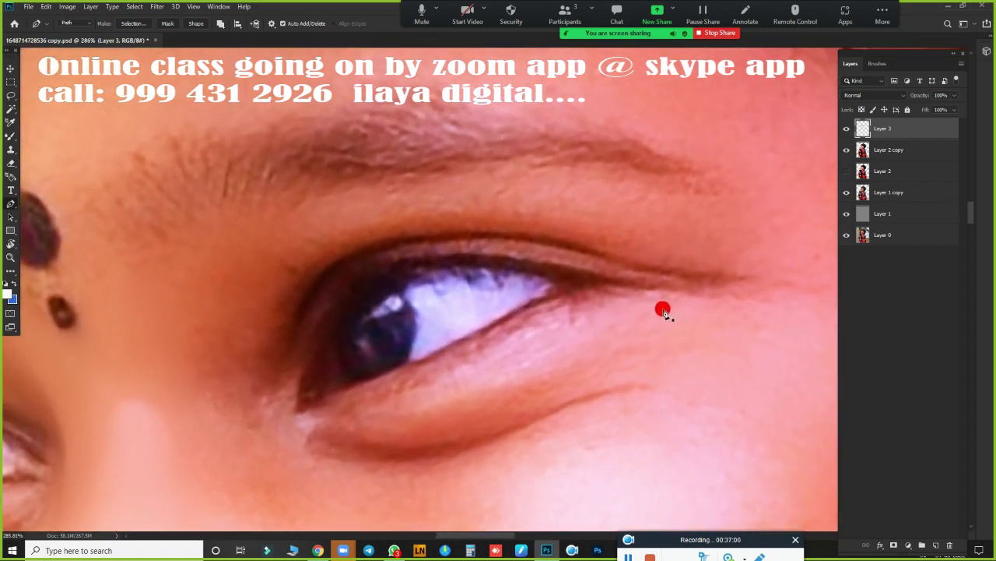
pyautogui.press('r')
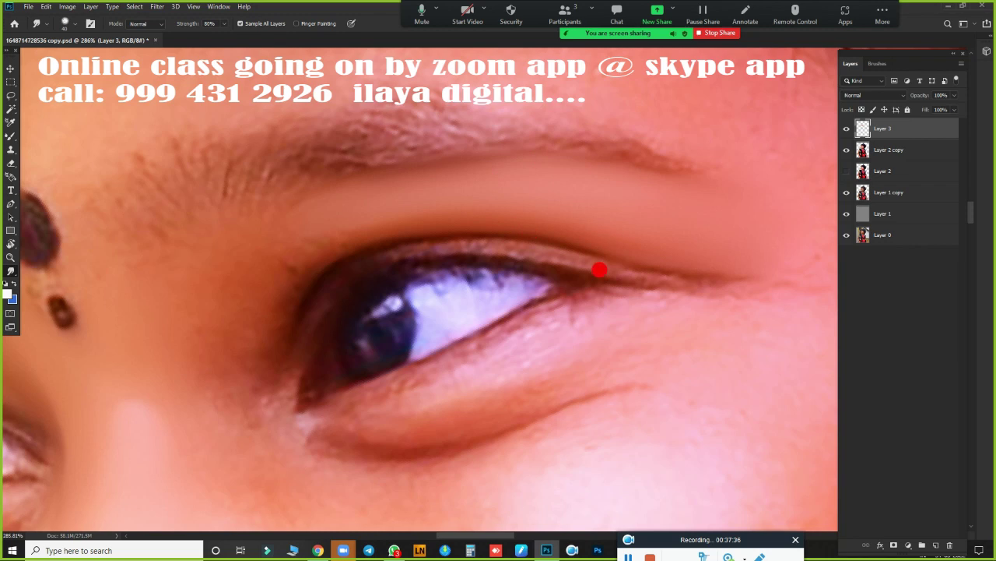
# Step: Zoom and pan from the nose and mouth up to the brow above the eye
pyautogui.scroll(-3, 597, 270)
pyautogui.scroll(-2, 643, 308)
pyautogui.scroll(-1, 638, 314)
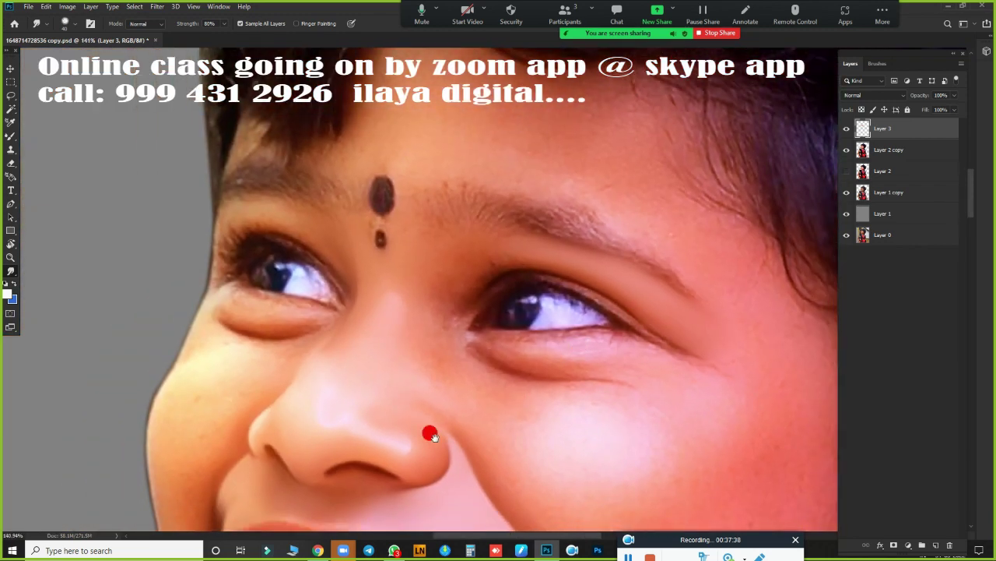
pyautogui.moveTo(438, 361); pyautogui.dragTo(509, 187)
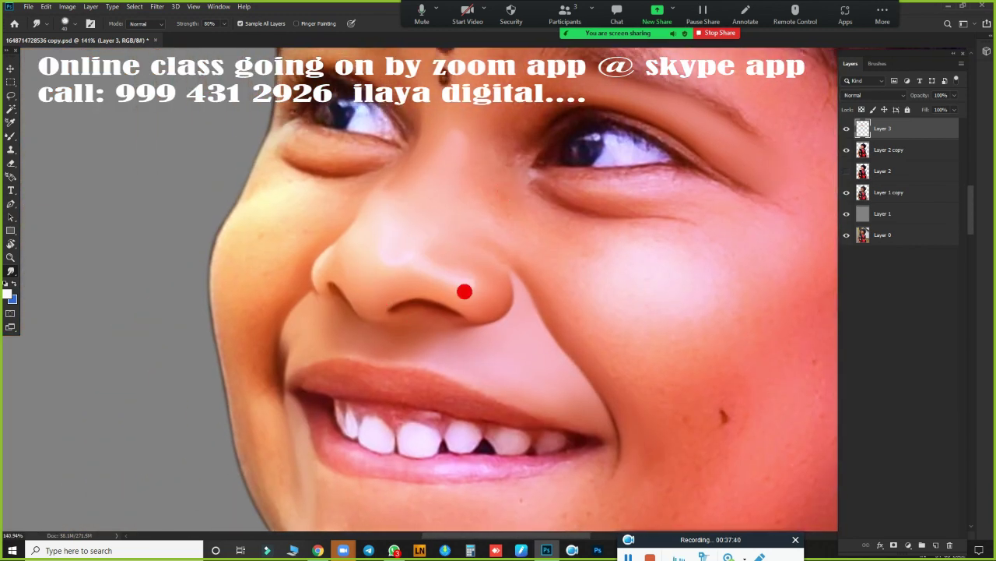
pyautogui.scroll(2, 638, 265)
pyautogui.scroll(2, 599, 288)
pyautogui.scroll(2, 608, 296)
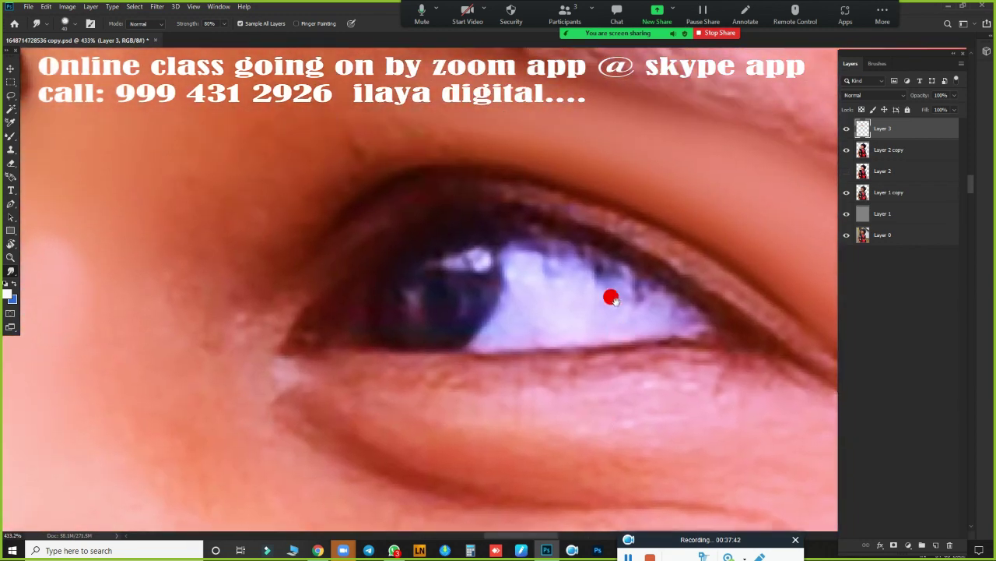
pyautogui.scroll(2, 685, 335)
pyautogui.scroll(-3, 685, 338)
pyautogui.scroll(1, 663, 311)
pyautogui.scroll(1, 646, 264)
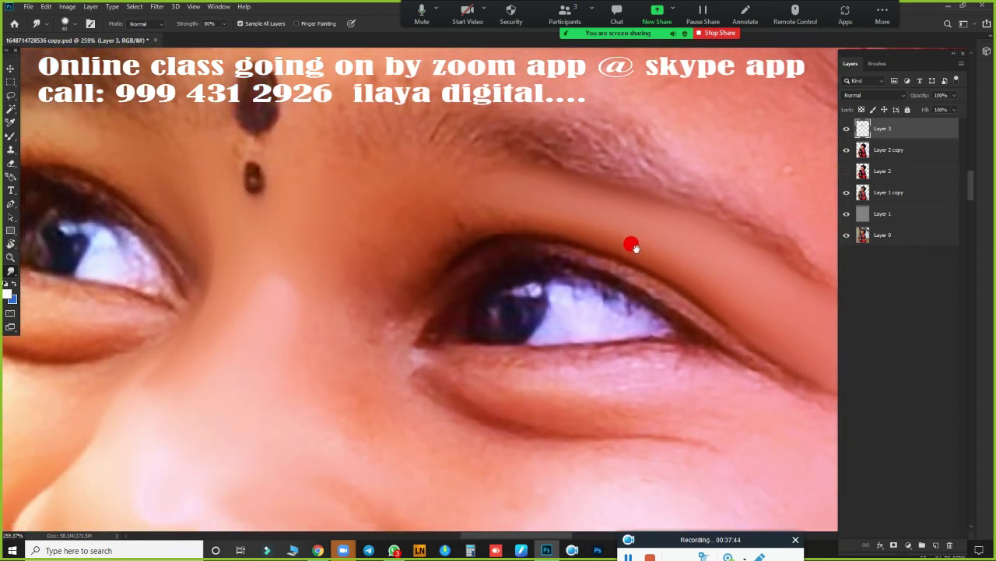
pyautogui.scroll(1, 600, 218)
pyautogui.moveTo(573, 190); pyautogui.dragTo(485, 178)
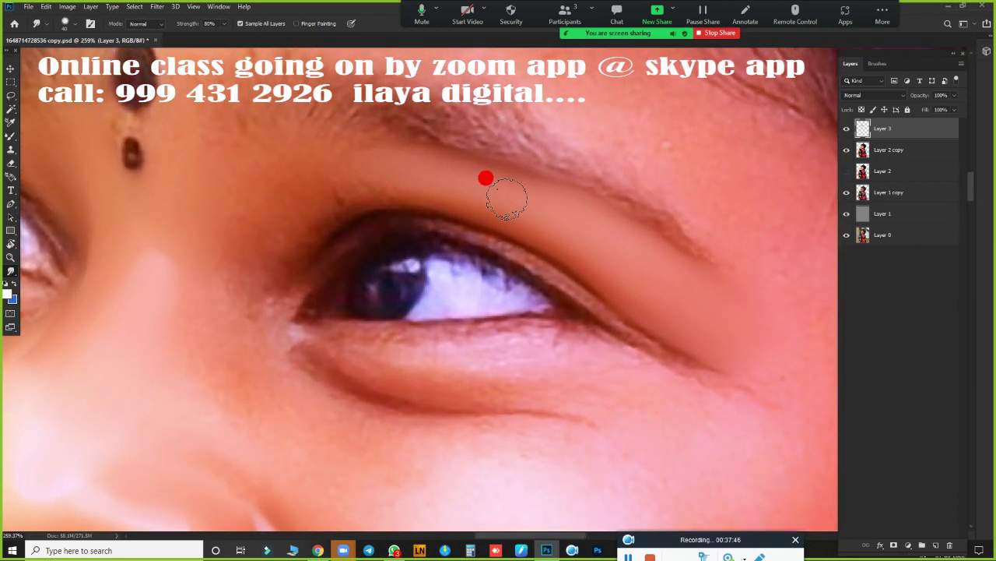
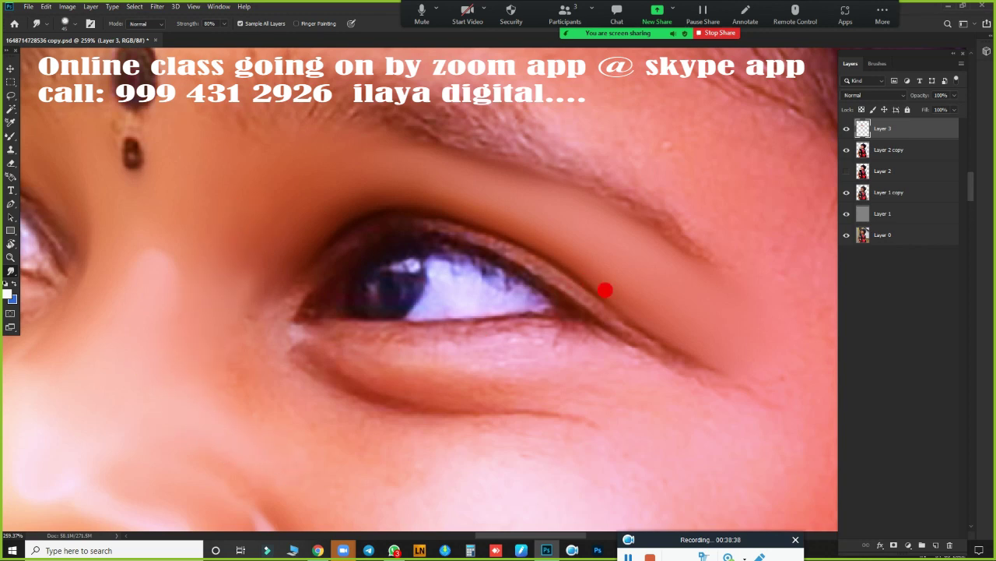
# Step: Zoom and rotate the view to follow the upper eyelid line
pyautogui.scroll(-5, 606, 291)
pyautogui.scroll(1, 606, 300)
pyautogui.scroll(-2, 608, 306)
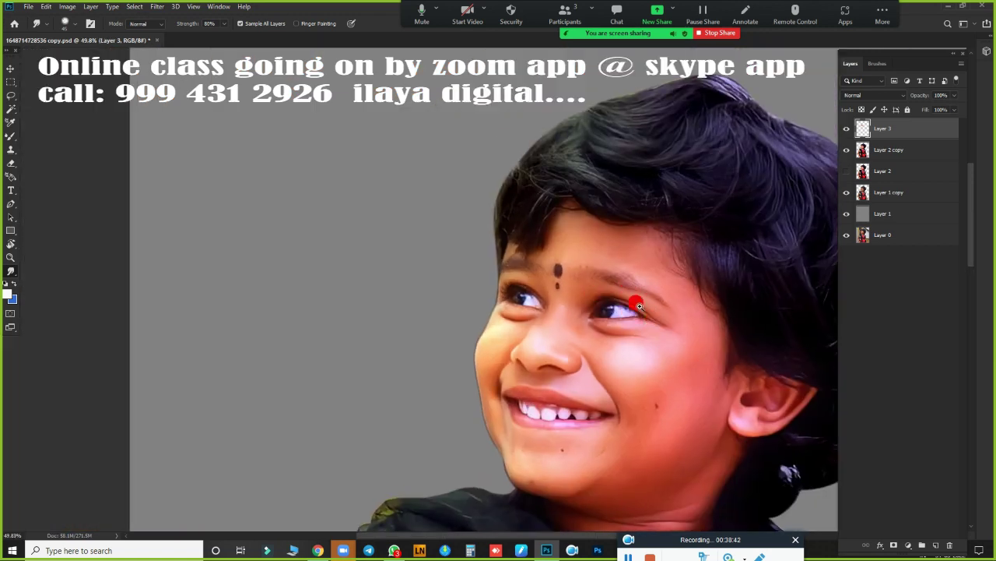
pyautogui.scroll(5, 638, 305)
pyautogui.scroll(2, 705, 319)
pyautogui.scroll(1, 721, 325)
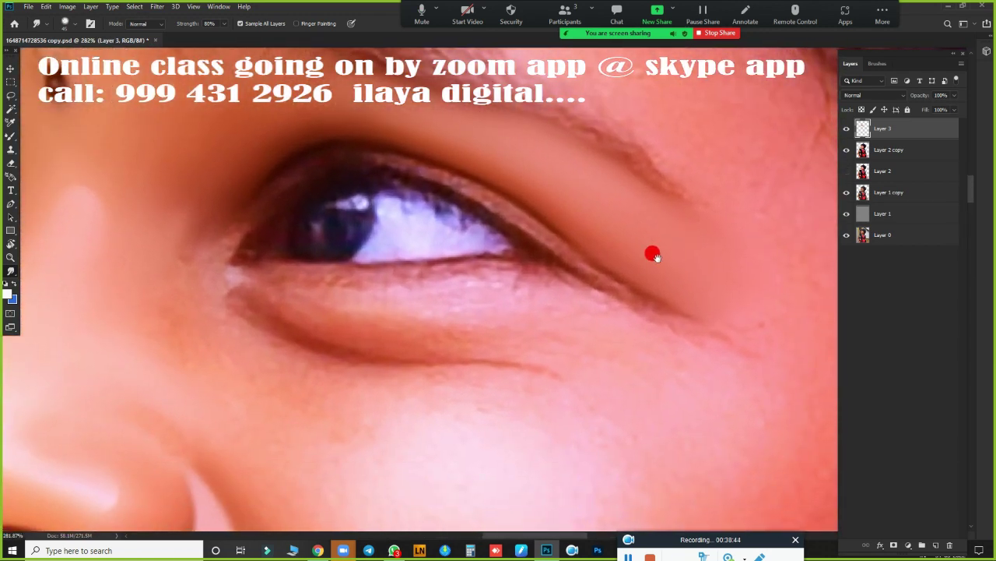
pyautogui.press('r')
pyautogui.moveTo(675, 278); pyautogui.dragTo(631, 267)
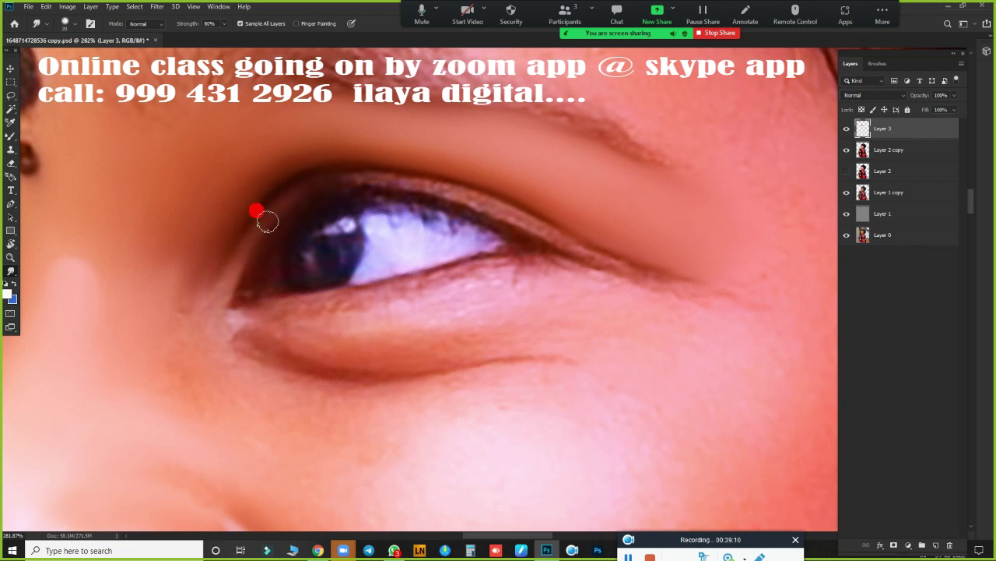
# Step: Smudge the upper lid line softly from the inner corner to the outer corner
pyautogui.moveTo(235, 261)
pyautogui.mouseDown()
pyautogui.moveTo(255, 226)
pyautogui.moveTo(320, 184)
pyautogui.mouseUp()
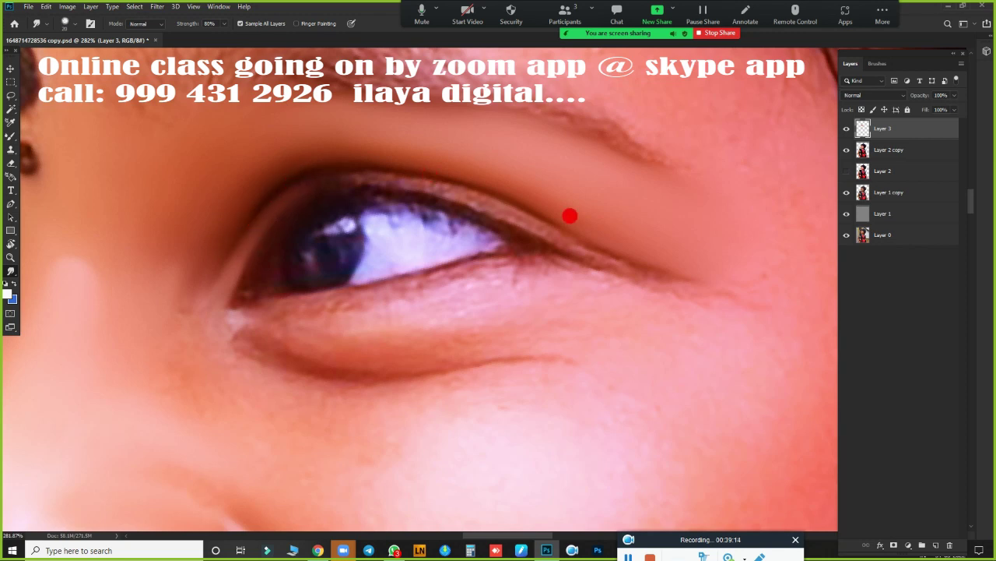
pyautogui.moveTo(581, 239)
pyautogui.mouseDown()
pyautogui.moveTo(548, 229)
pyautogui.moveTo(663, 278)
pyautogui.moveTo(601, 255)
pyautogui.moveTo(622, 266)
pyautogui.moveTo(562, 226)
pyautogui.moveTo(510, 216)
pyautogui.mouseUp()
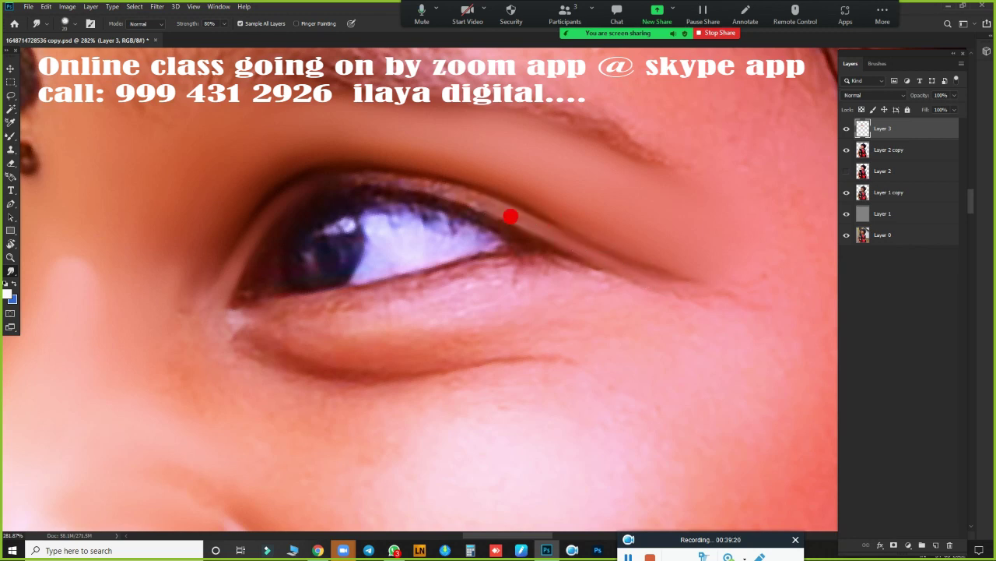
pyautogui.moveTo(420, 158)
pyautogui.mouseDown()
pyautogui.moveTo(520, 211)
pyautogui.moveTo(434, 176)
pyautogui.moveTo(340, 164)
pyautogui.moveTo(260, 200)
pyautogui.moveTo(325, 167)
pyautogui.moveTo(386, 172)
pyautogui.moveTo(298, 173)
pyautogui.moveTo(234, 231)
pyautogui.moveTo(317, 171)
pyautogui.moveTo(249, 218)
pyautogui.moveTo(222, 254)
pyautogui.mouseUp()
pyautogui.moveTo(226, 288)
pyautogui.mouseDown()
pyautogui.moveTo(298, 192)
pyautogui.moveTo(427, 190)
pyautogui.moveTo(502, 204)
pyautogui.moveTo(397, 173)
pyautogui.moveTo(405, 170)
pyautogui.moveTo(180, 310)
pyautogui.mouseUp()
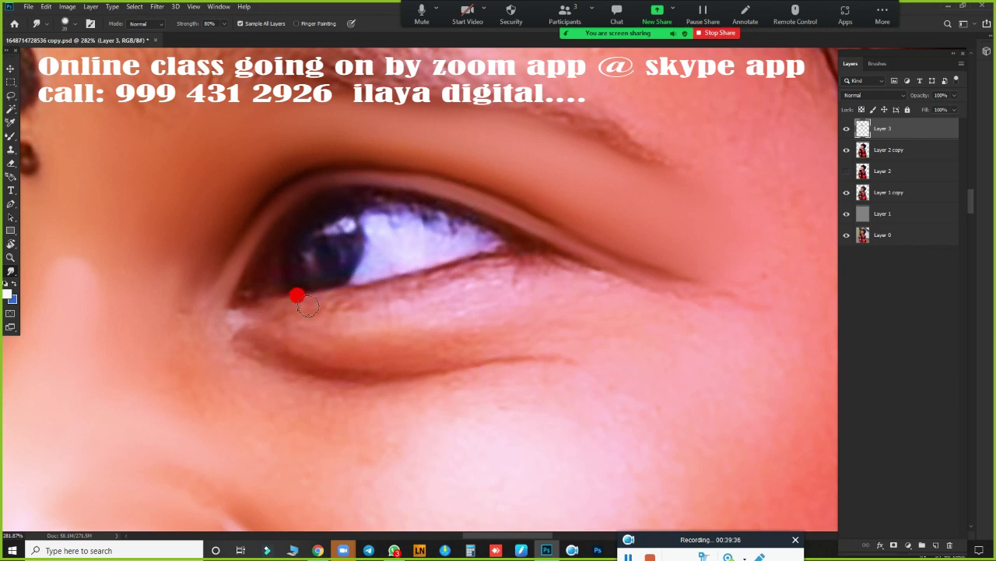
pyautogui.press('p')
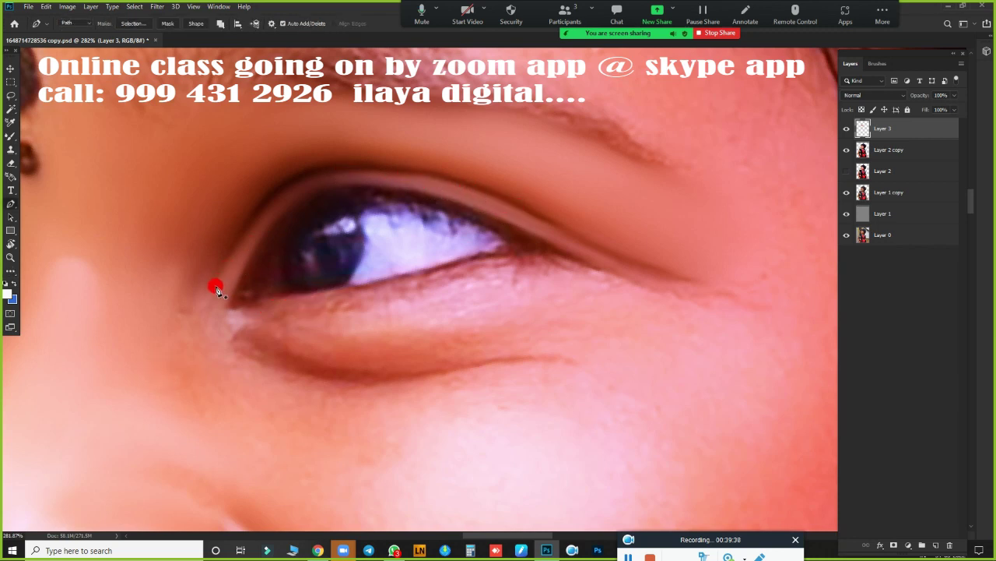
# Step: Start a pen path at the inner eye corner and curve it along the upper lid
pyautogui.click(212, 288)
pyautogui.moveTo(374, 170); pyautogui.dragTo(499, 196)
pyautogui.keyDown('alt'); pyautogui.click(374, 171); pyautogui.keyUp('alt')
pyautogui.moveTo(556, 228)
pyautogui.mouseDown()
pyautogui.moveTo(646, 276)
pyautogui.moveTo(635, 280)
pyautogui.moveTo(651, 276)
pyautogui.moveTo(651, 285)
pyautogui.mouseUp()
pyautogui.hotkey('ctrl', 'z')
pyautogui.hotkey('ctrl', 'z')
pyautogui.moveTo(452, 182); pyautogui.dragTo(641, 252)
pyautogui.hotkey('ctrl', 'z')
pyautogui.moveTo(457, 184); pyautogui.dragTo(654, 259)
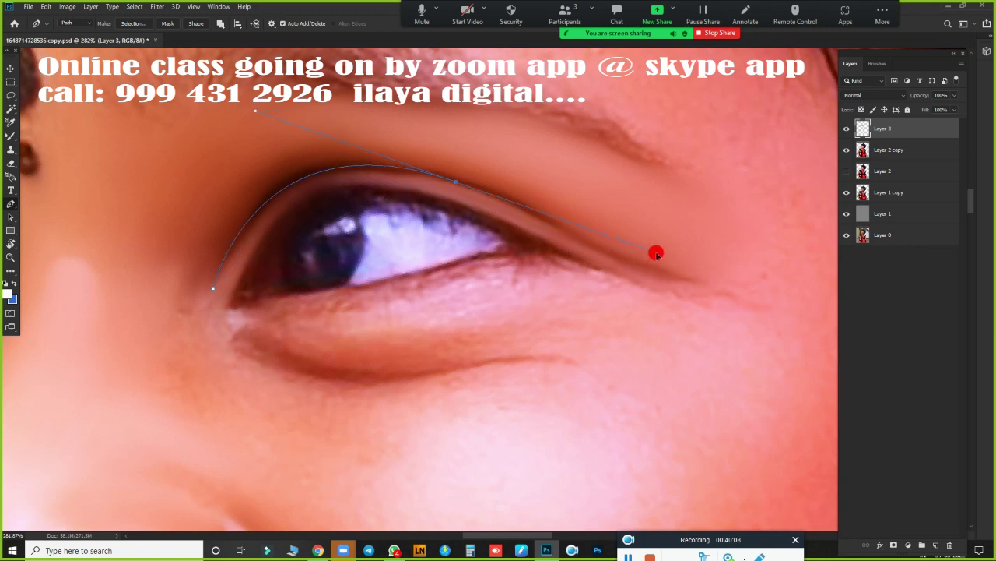
pyautogui.moveTo(654, 259); pyautogui.dragTo(655, 254)
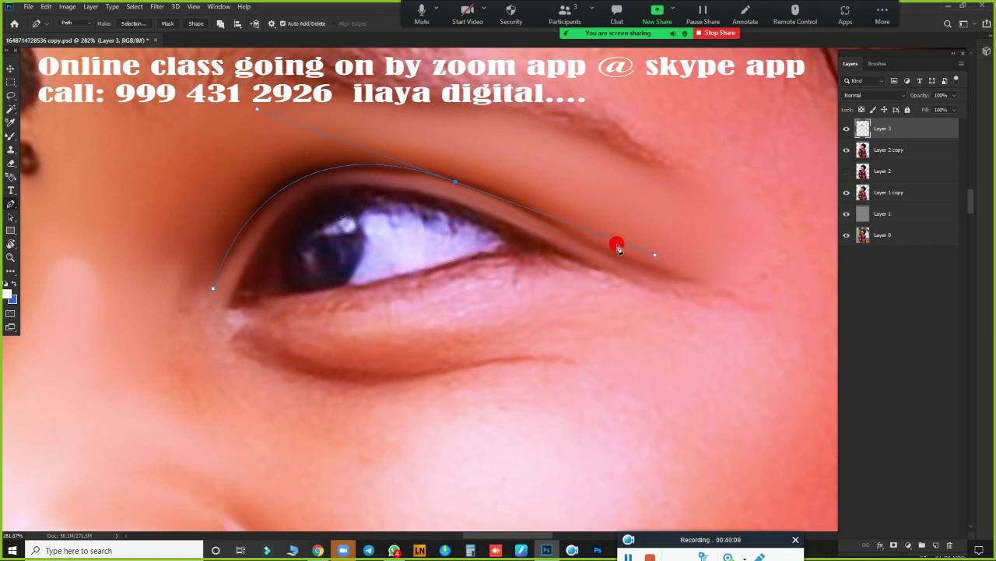
pyautogui.keyDown('alt'); pyautogui.click(456, 181); pyautogui.keyUp('alt')
# Step: Extend the path past the outer eye corner and down beside the cheek
pyautogui.moveTo(700, 285); pyautogui.dragTo(810, 336)
pyautogui.hotkey('ctrl', 'z')
pyautogui.moveTo(612, 257)
pyautogui.mouseDown()
pyautogui.moveTo(688, 306)
pyautogui.moveTo(754, 286)
pyautogui.moveTo(745, 314)
pyautogui.mouseUp()
pyautogui.keyDown('alt'); pyautogui.click(614, 260); pyautogui.keyUp('alt')
pyautogui.keyDown('alt'); pyautogui.click(710, 284); pyautogui.keyUp('alt')
pyautogui.moveTo(732, 352); pyautogui.dragTo(729, 387)
pyautogui.moveTo(679, 490); pyautogui.dragTo(668, 489)
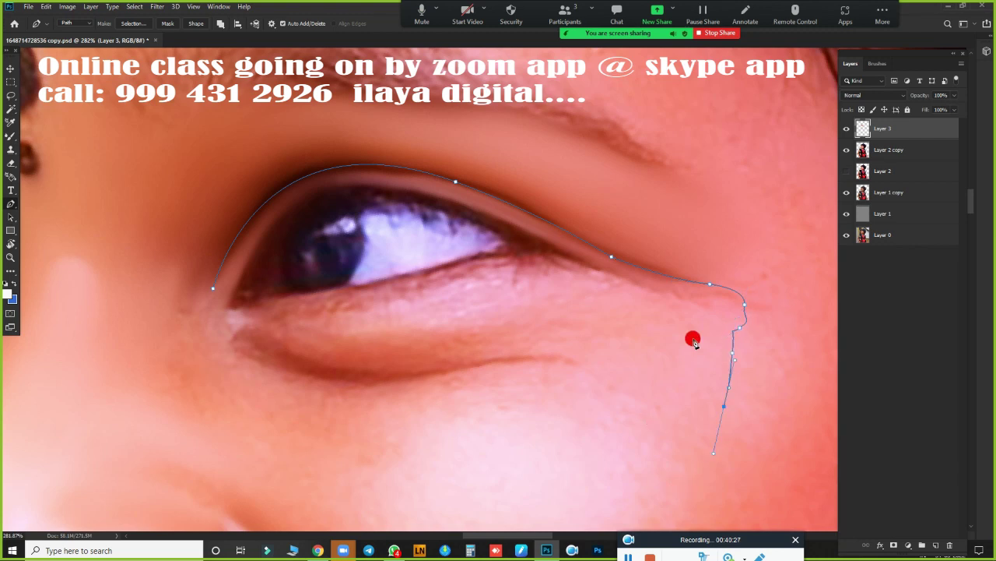
# Step: Bring the path back along the lash line and close it at the inner corner
pyautogui.click(655, 295)
pyautogui.moveTo(612, 273); pyautogui.dragTo(583, 266)
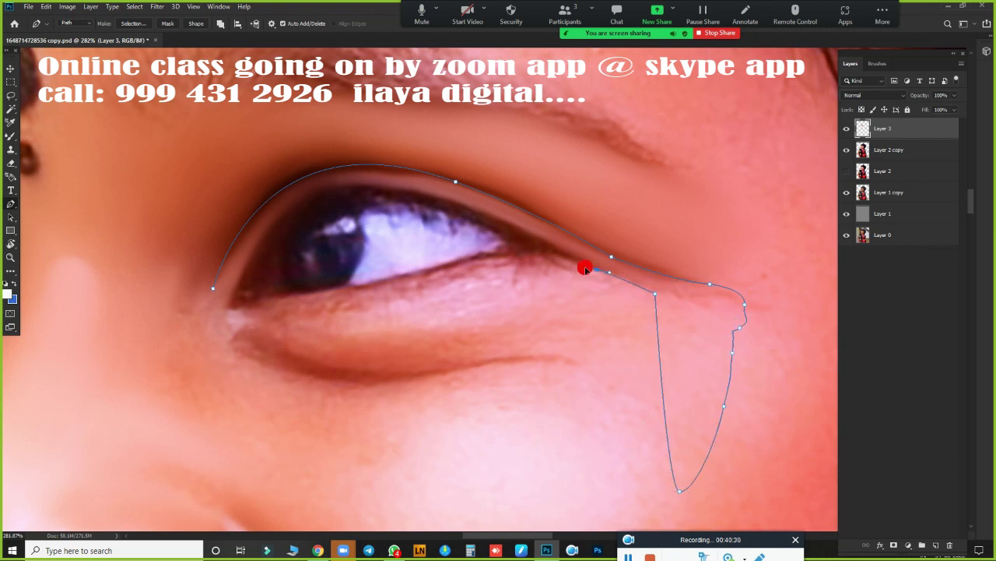
pyautogui.keyDown('alt'); pyautogui.click(601, 274); pyautogui.keyUp('alt')
pyautogui.moveTo(511, 226); pyautogui.dragTo(496, 221)
pyautogui.moveTo(344, 188); pyautogui.dragTo(301, 208)
pyautogui.keyDown('alt'); pyautogui.click(343, 187); pyautogui.keyUp('alt')
pyautogui.moveTo(227, 308)
pyautogui.mouseDown()
pyautogui.moveTo(198, 412)
pyautogui.moveTo(184, 415)
pyautogui.mouseUp()
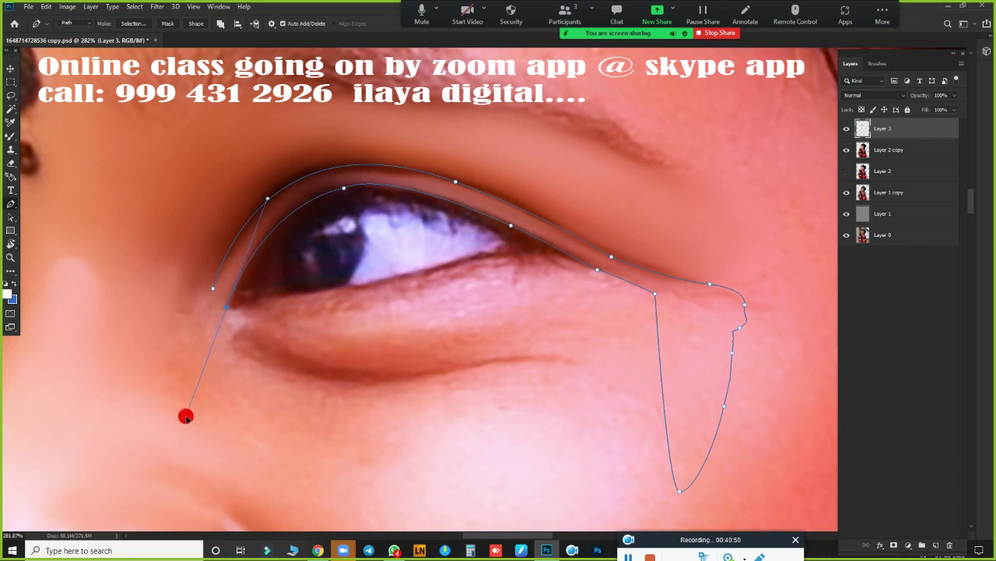
pyautogui.keyDown('alt'); pyautogui.click(224, 307); pyautogui.keyUp('alt')
pyautogui.moveTo(218, 338)
pyautogui.mouseDown()
pyautogui.moveTo(189, 346)
pyautogui.moveTo(190, 327)
pyautogui.mouseUp()
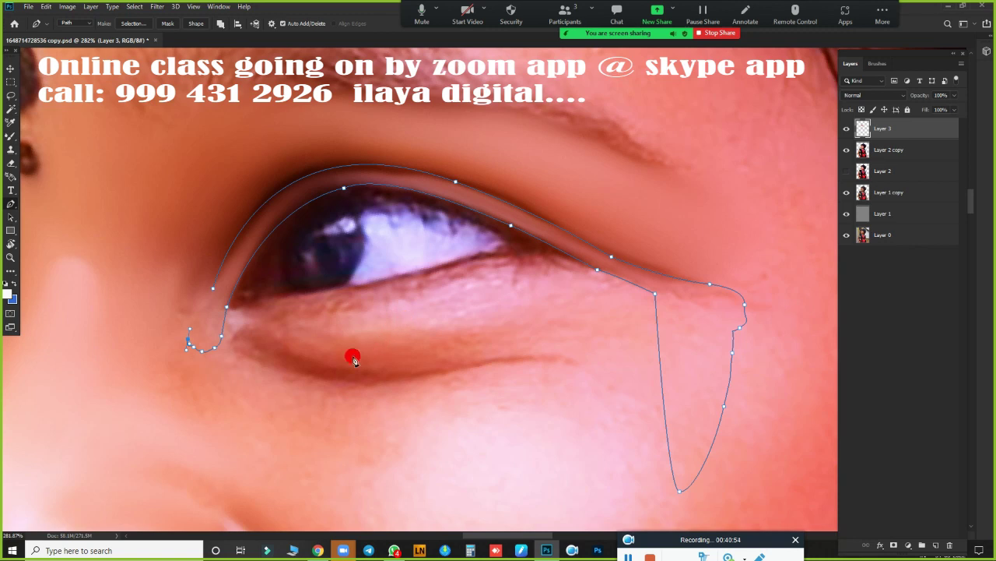
# Step: Load the eyelid path as a selection feathered by 3 pixels
pyautogui.hotkey('ctrl', 'Return')
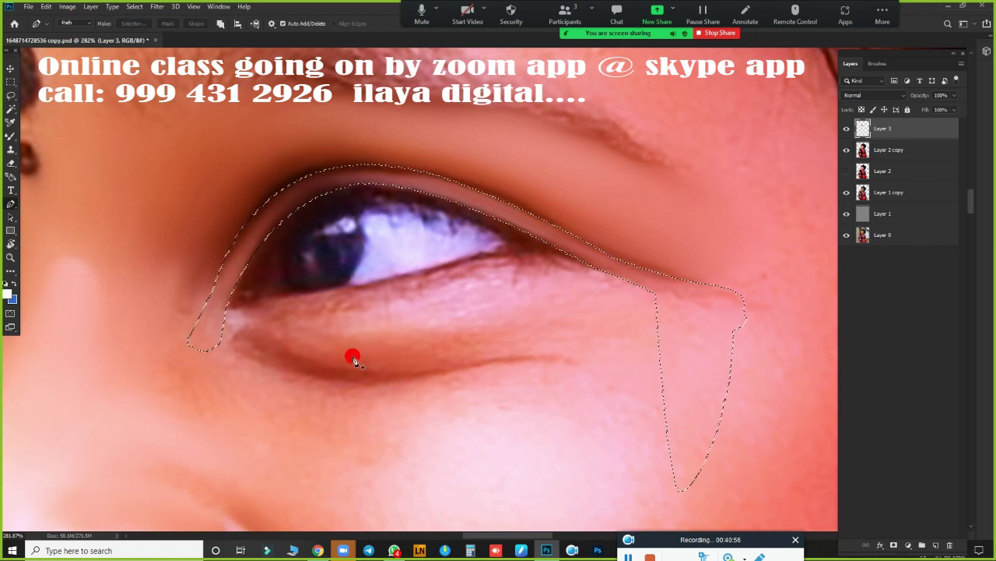
pyautogui.hotkey('shift', 'F6')
pyautogui.press('Return')
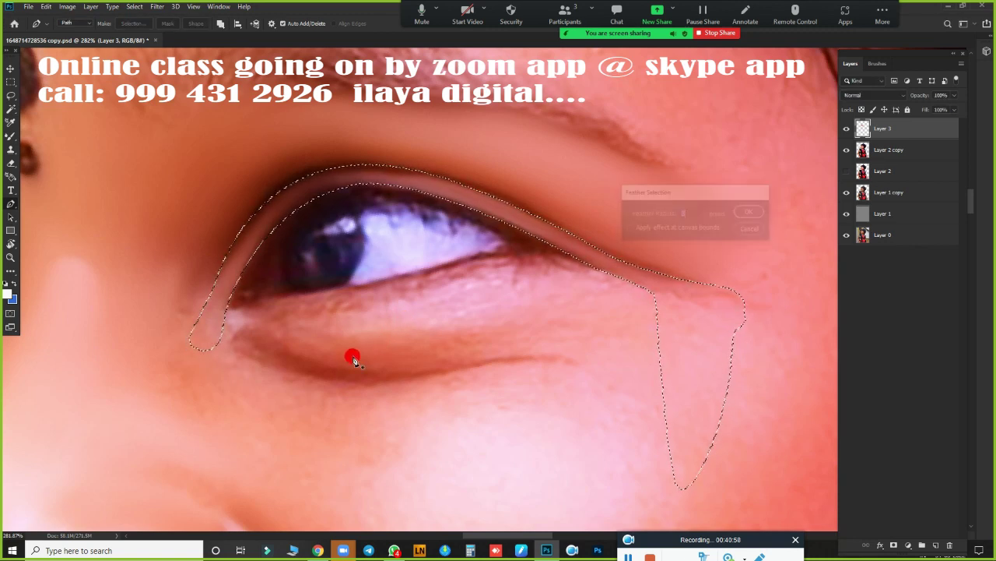
pyautogui.scroll(1, 485, 281)
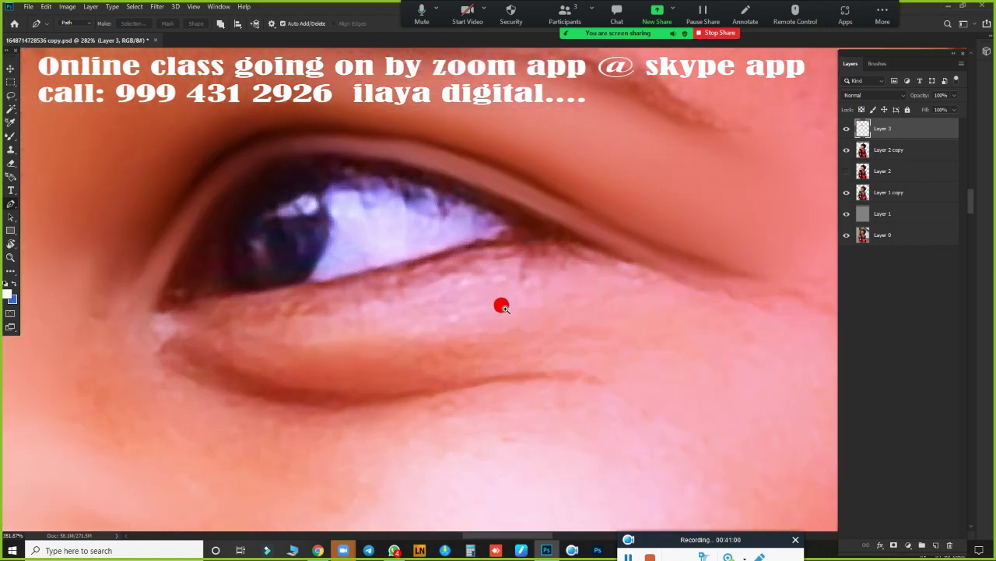
pyautogui.scroll(1, 485, 281)
pyautogui.scroll(1, 481, 296)
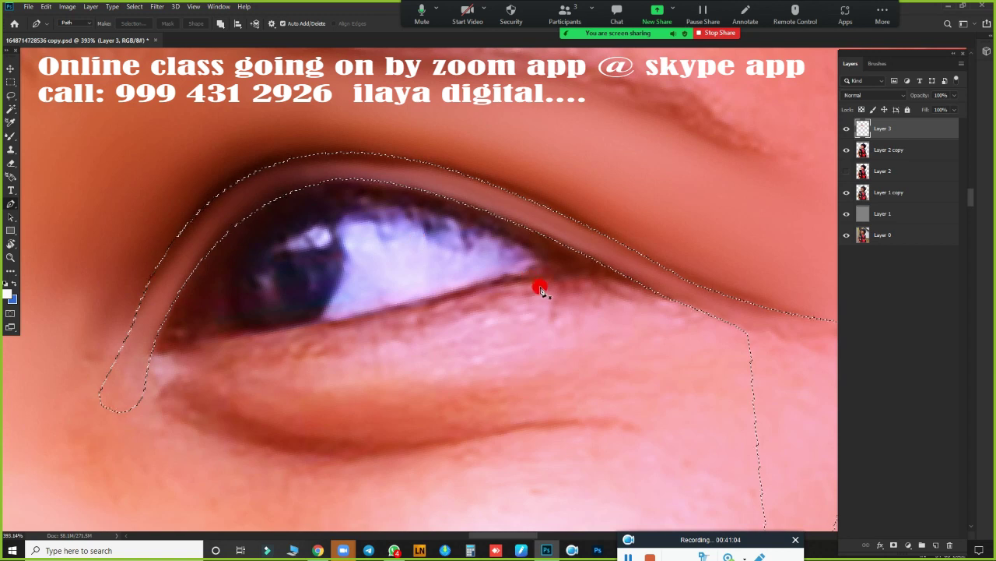
# Step: Adjust the view over the eyelid and switch to the Mixer Brush
pyautogui.press('r')
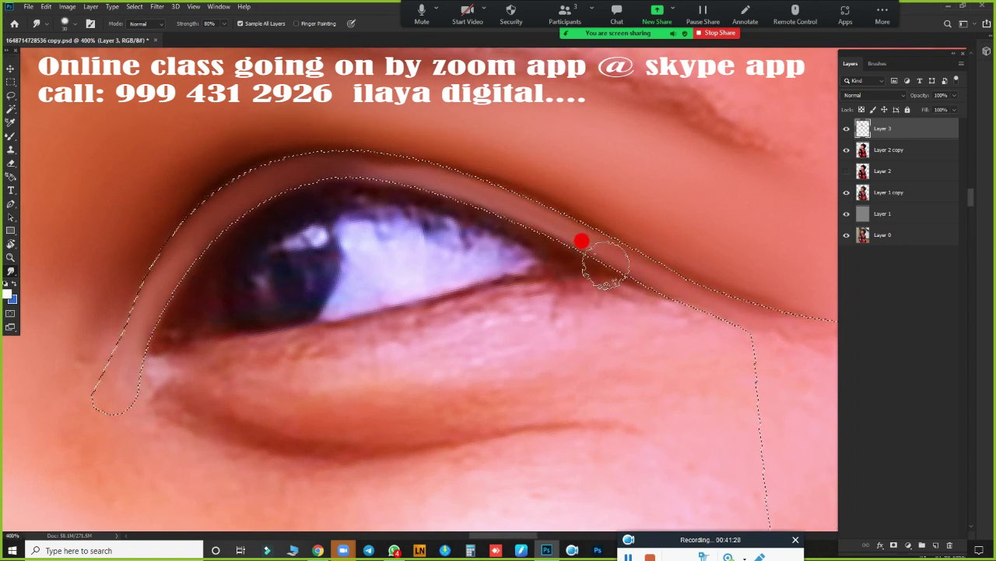
pyautogui.scroll(2, 578, 236)
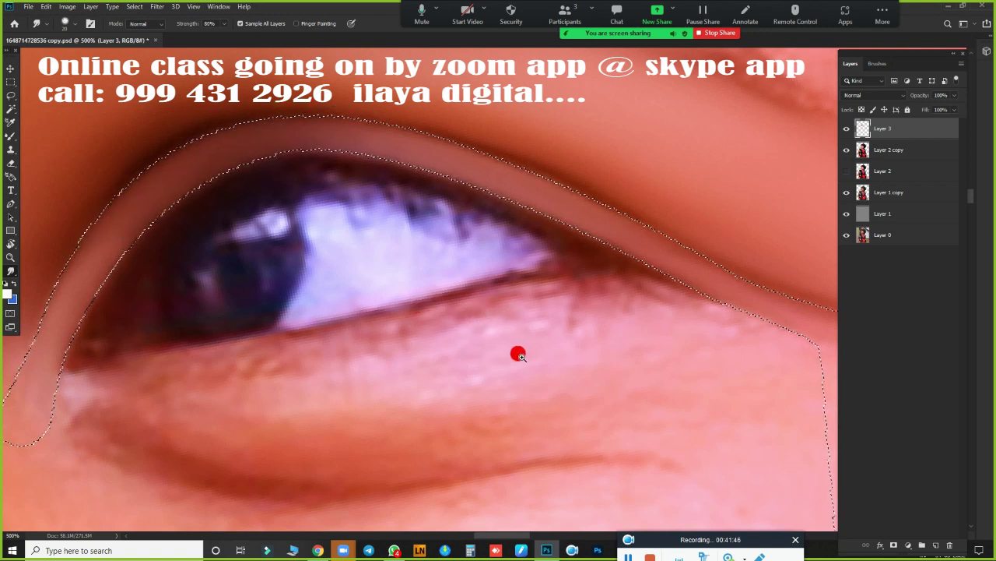
pyautogui.scroll(-2, 490, 345)
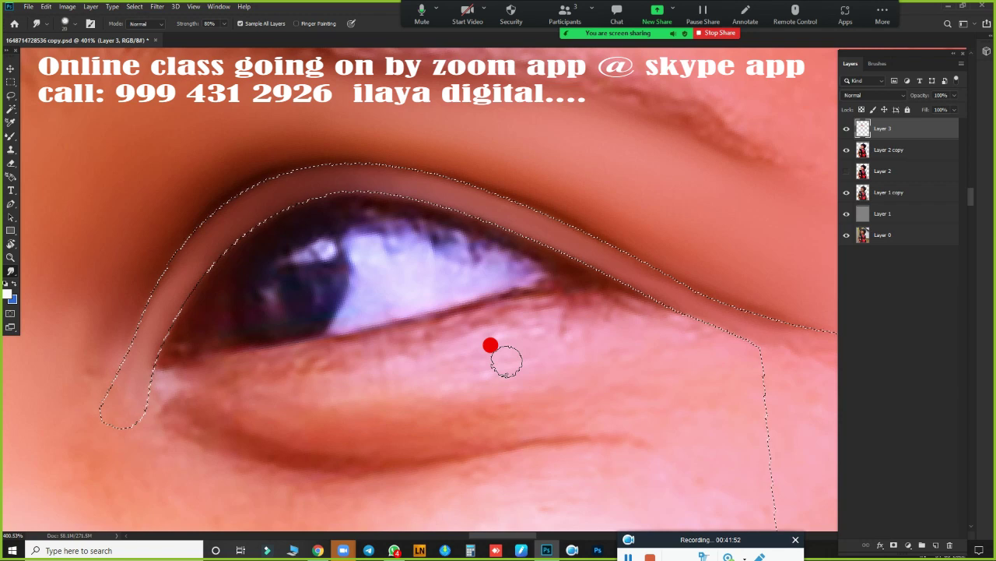
pyautogui.press('b')
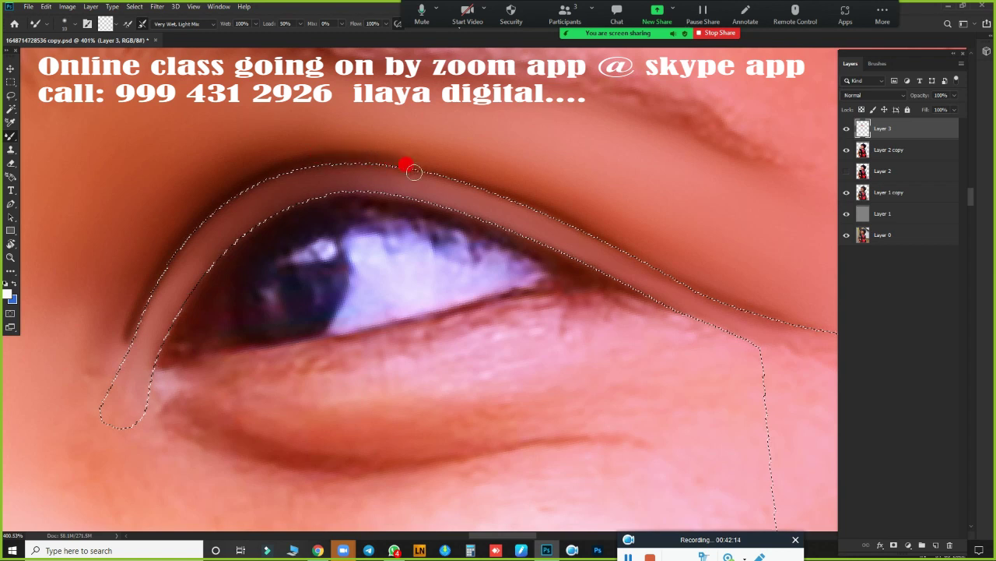
# Step: Blend the upper eyelid edge and lash line with the Very Wet, Light Mix brush, then deselect
pyautogui.moveTo(274, 179); pyautogui.dragTo(233, 199)
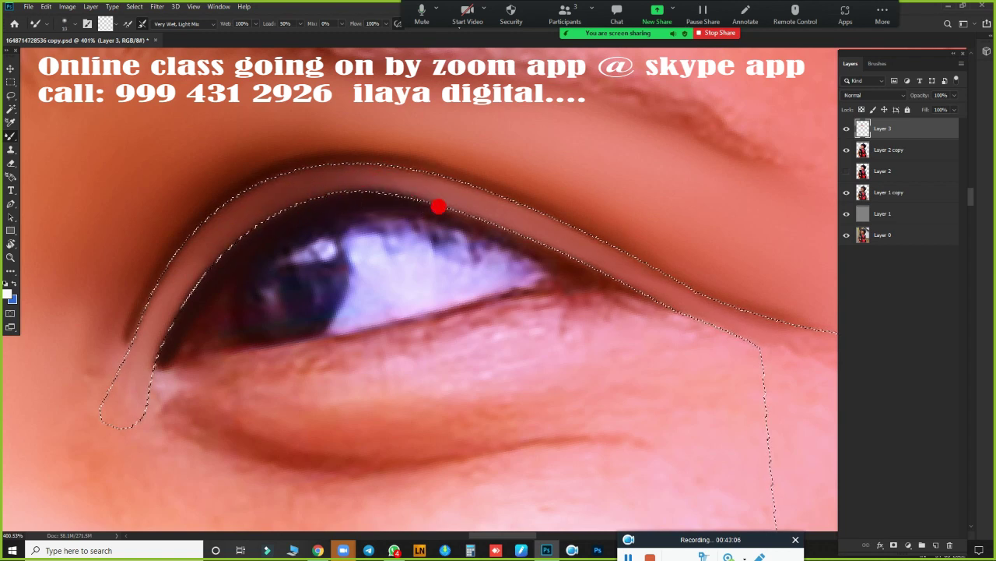
pyautogui.moveTo(286, 216); pyautogui.dragTo(343, 194)
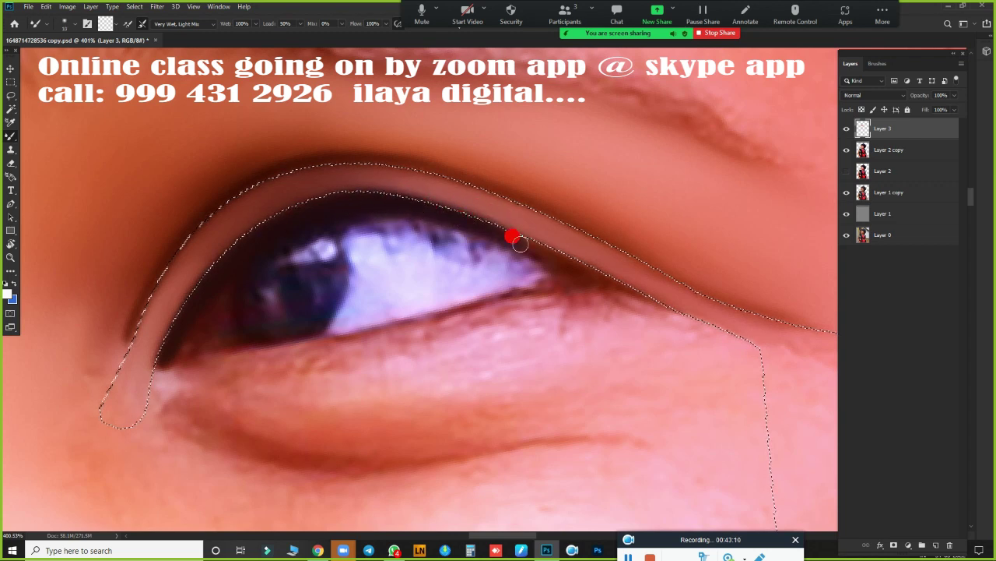
pyautogui.moveTo(343, 211); pyautogui.dragTo(441, 209)
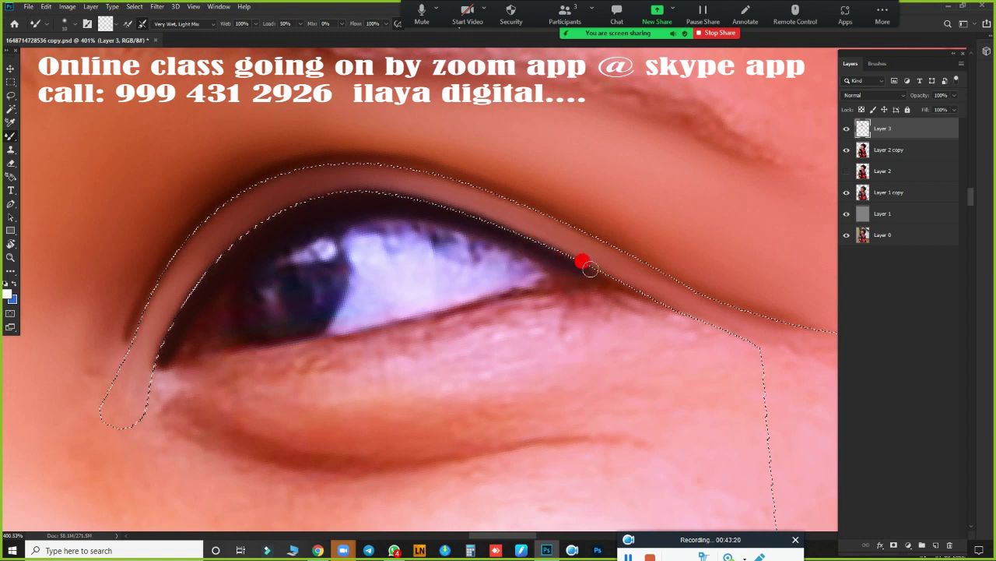
pyautogui.moveTo(595, 279)
pyautogui.mouseDown()
pyautogui.moveTo(590, 270)
pyautogui.moveTo(576, 324)
pyautogui.mouseUp()
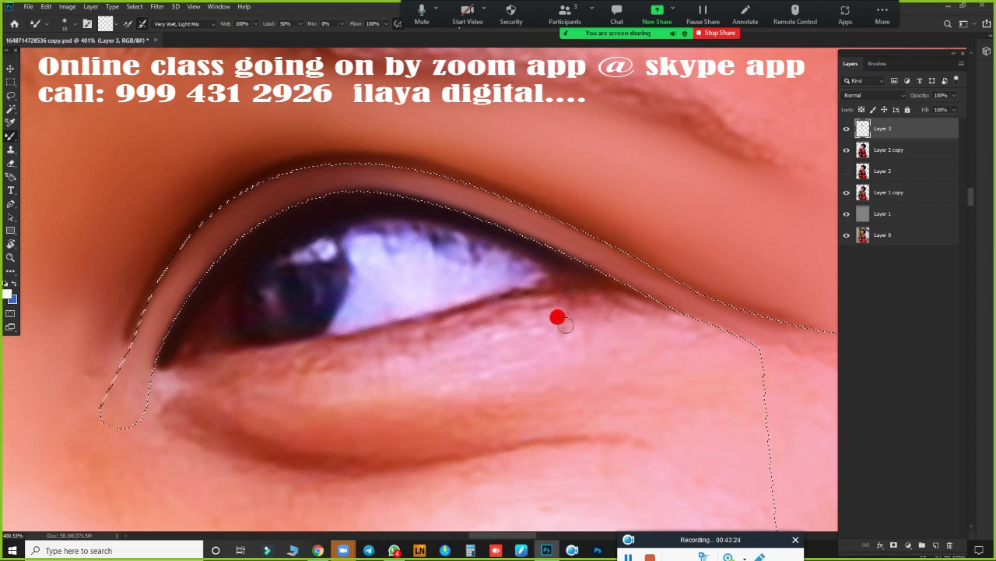
pyautogui.moveTo(577, 324)
pyautogui.mouseDown()
pyautogui.moveTo(572, 336)
pyautogui.moveTo(492, 347)
pyautogui.mouseUp()
pyautogui.hotkey('ctrl', 'd')
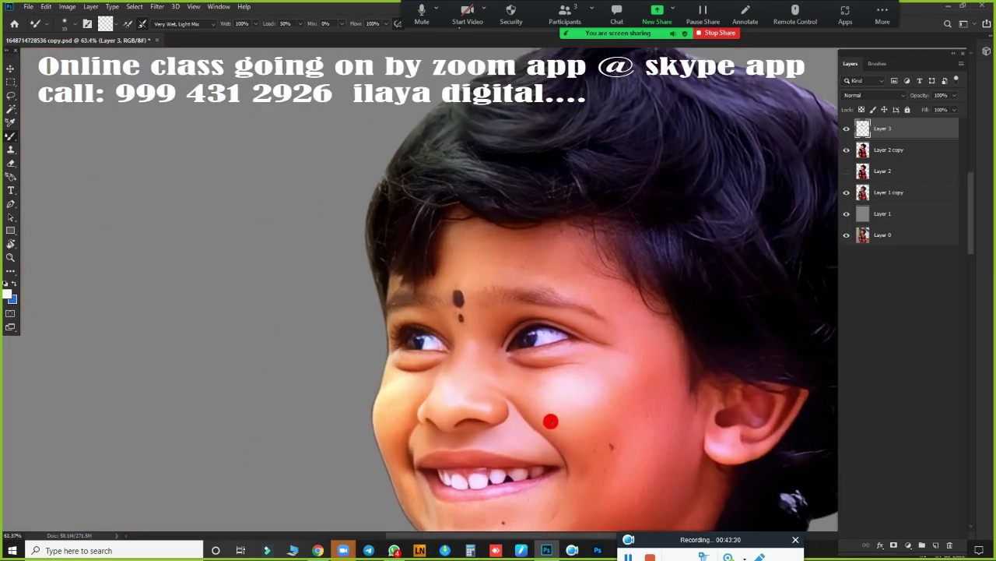
# Step: Zoom in on the eye and toggle Layer 2 copy and Layer 1 copy to compare
pyautogui.moveTo(550, 338); pyautogui.dragTo(618, 358)
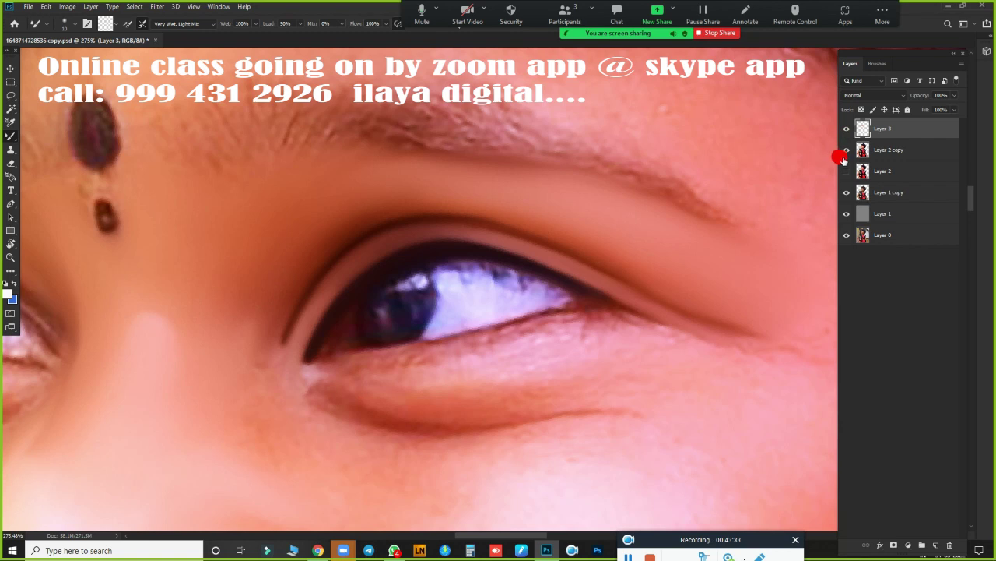
pyautogui.click(847, 150)
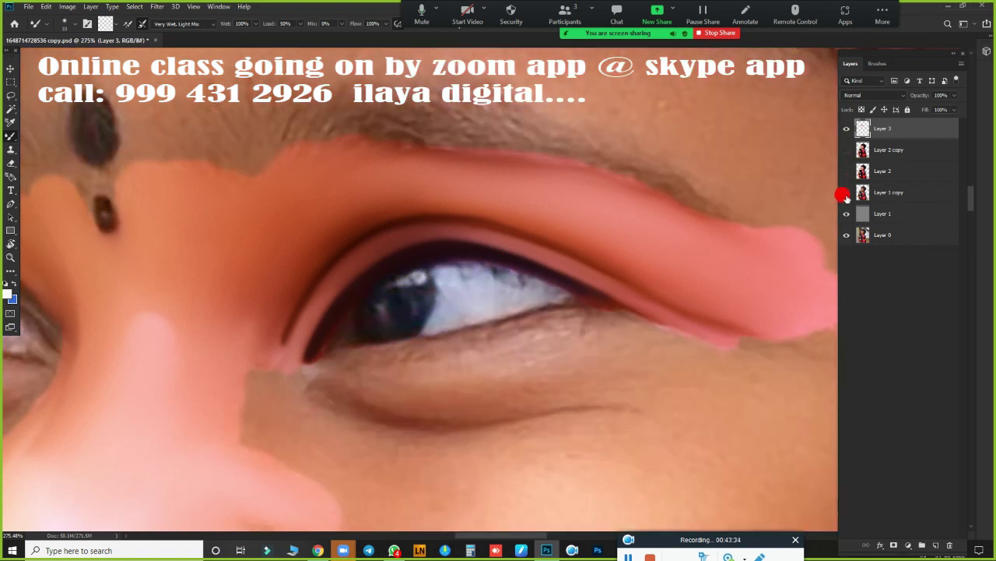
pyautogui.click(847, 192)
pyautogui.click(847, 192)
pyautogui.click(847, 192)
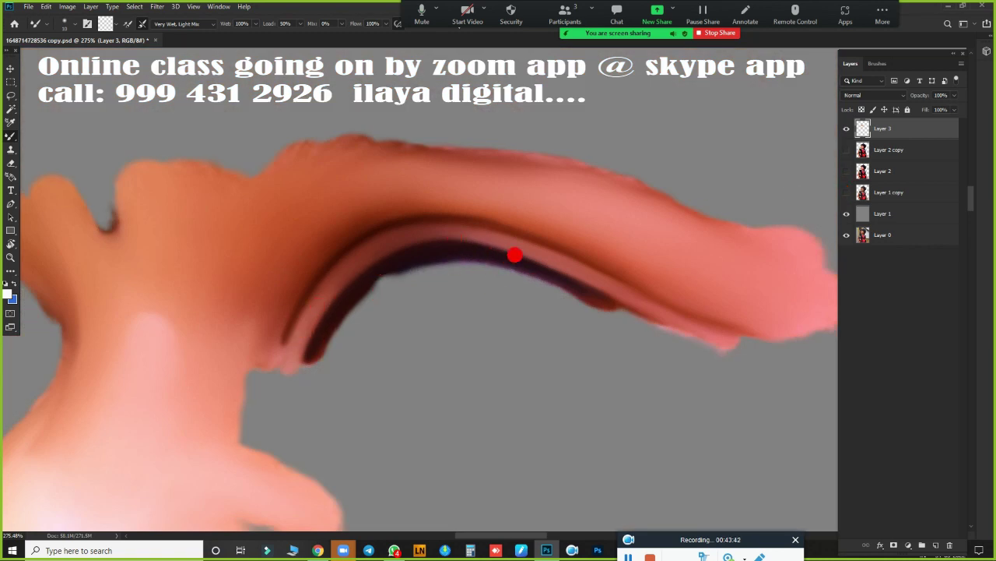
pyautogui.click(846, 192)
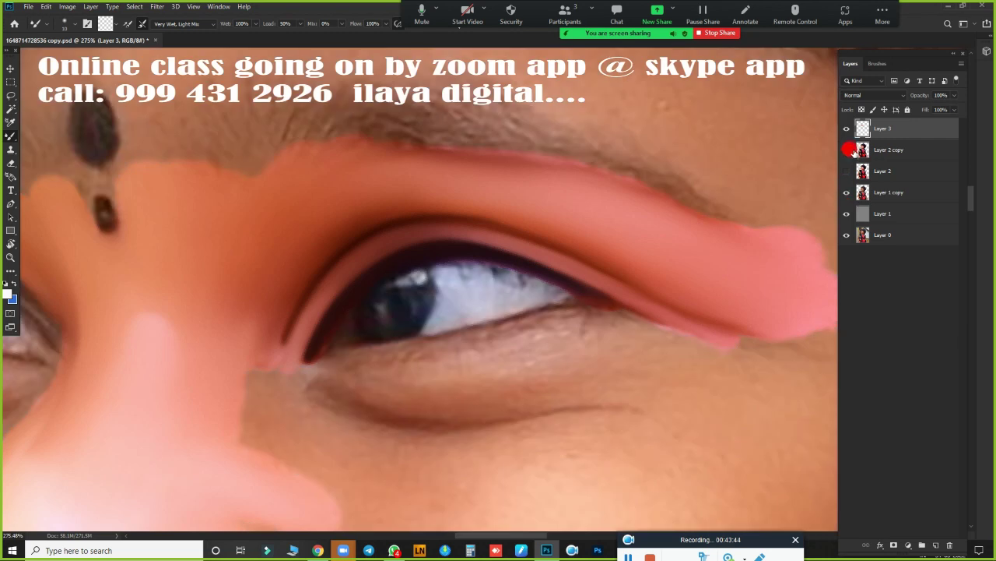
# Step: Compare with Layer 3 on and off, then show Layer 2 copy and keep Layer 2 hidden
pyautogui.click(846, 129)
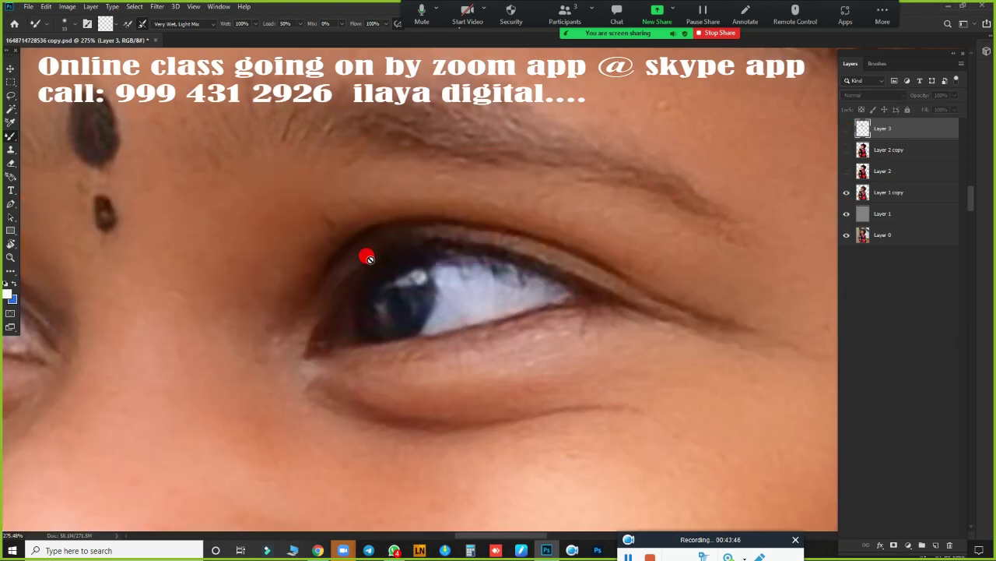
pyautogui.click(846, 128)
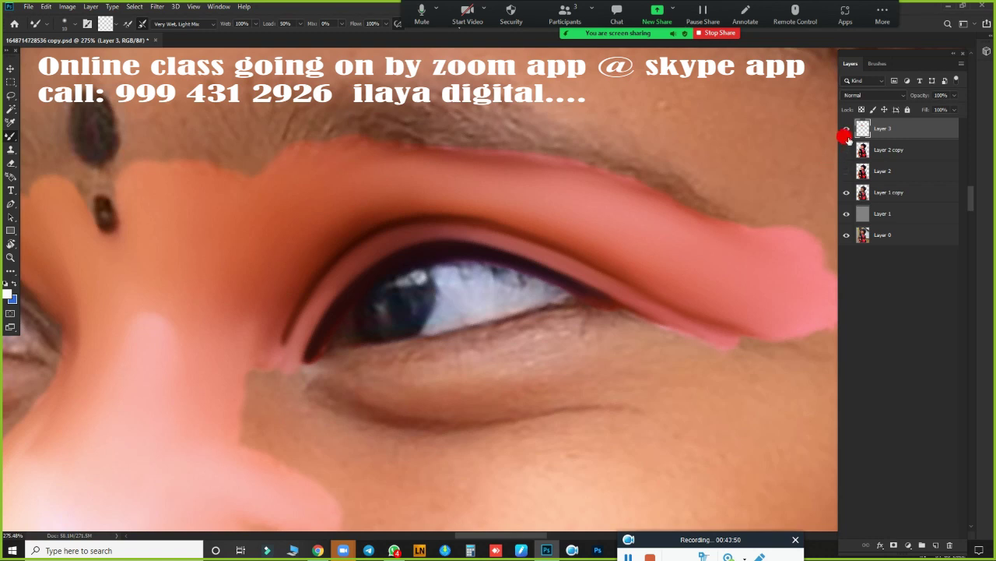
pyautogui.click(846, 128)
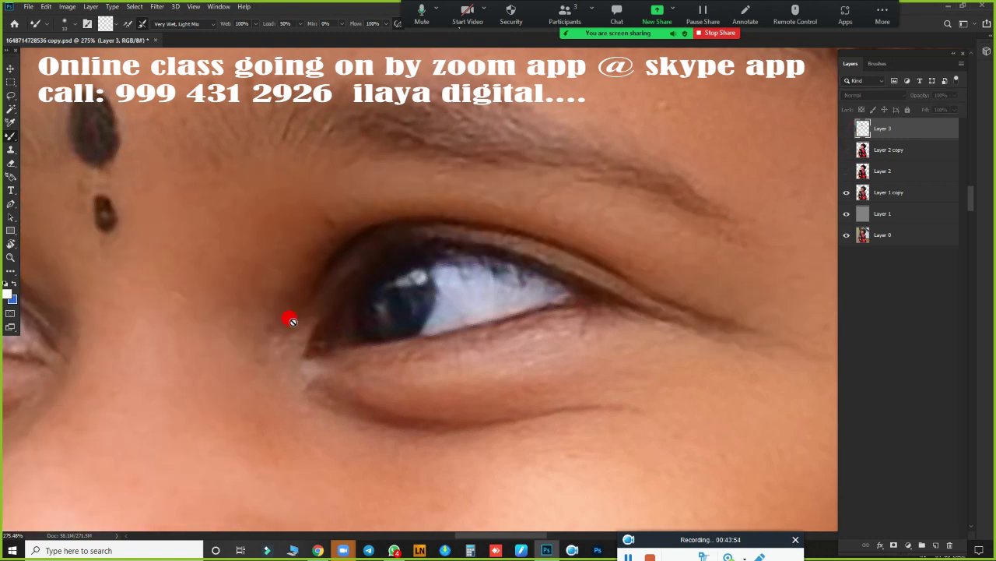
pyautogui.click(847, 128)
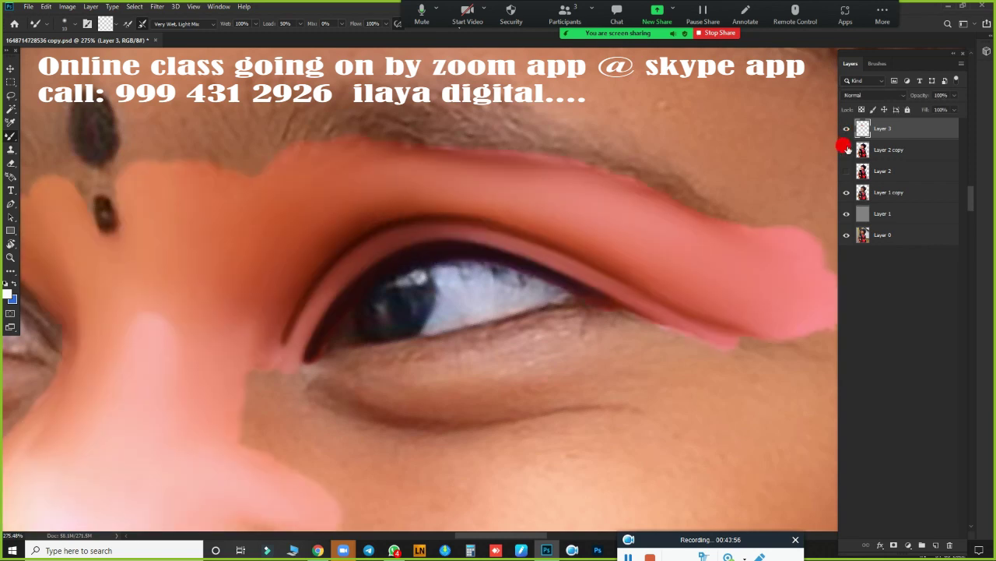
pyautogui.click(847, 149)
pyautogui.click(847, 170)
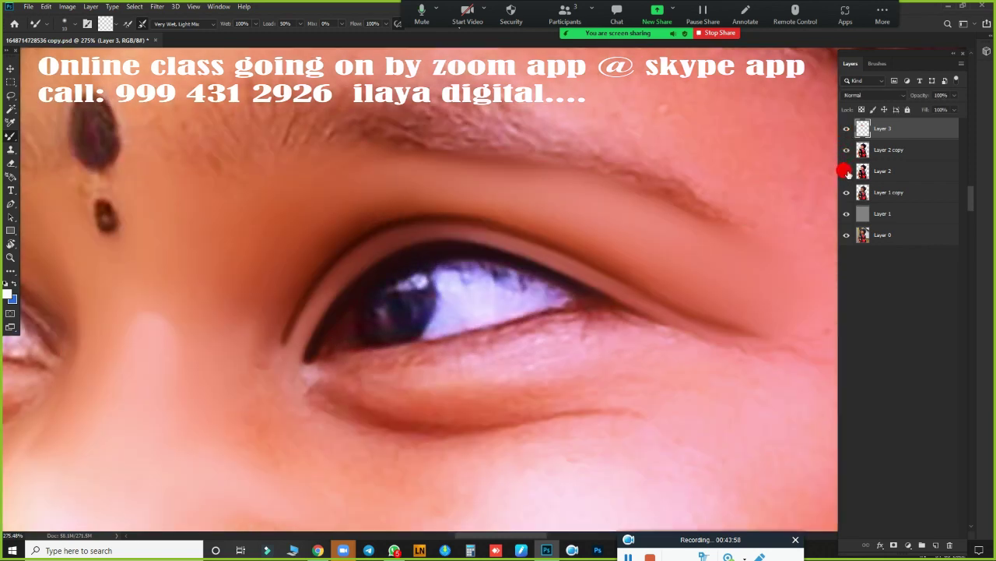
pyautogui.click(847, 170)
pyautogui.scroll(2, 450, 280)
pyautogui.scroll(1, 488, 301)
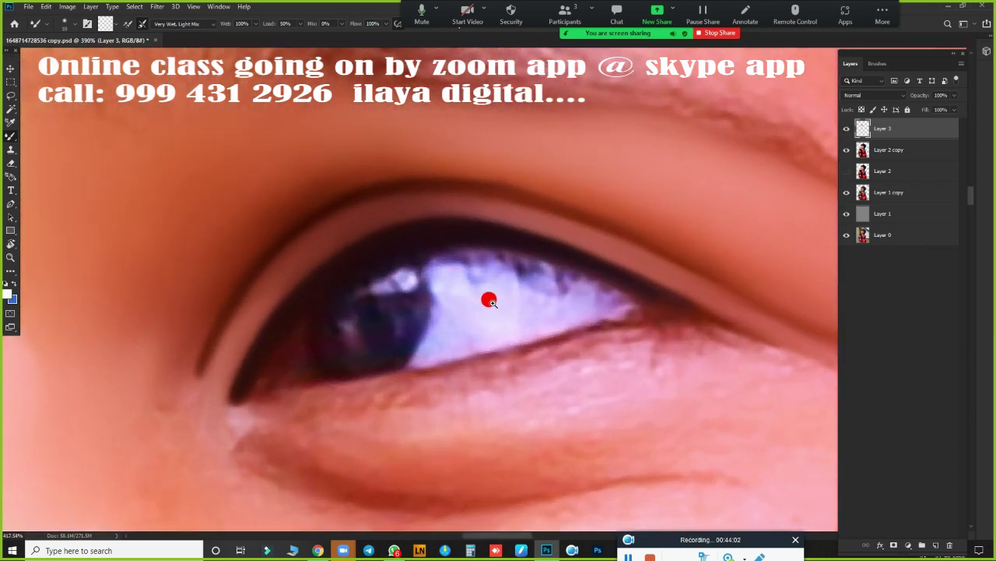
pyautogui.scroll(-1, 589, 226)
pyautogui.scroll(-1, 612, 262)
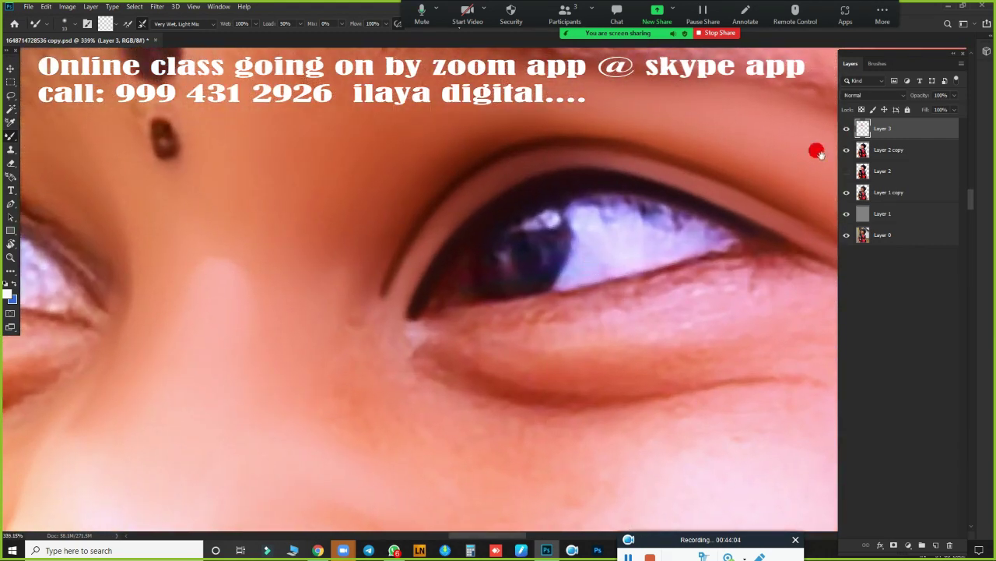
# Step: Erase the stray dark eyeliner tail at the inner eye corner
pyautogui.press('e')
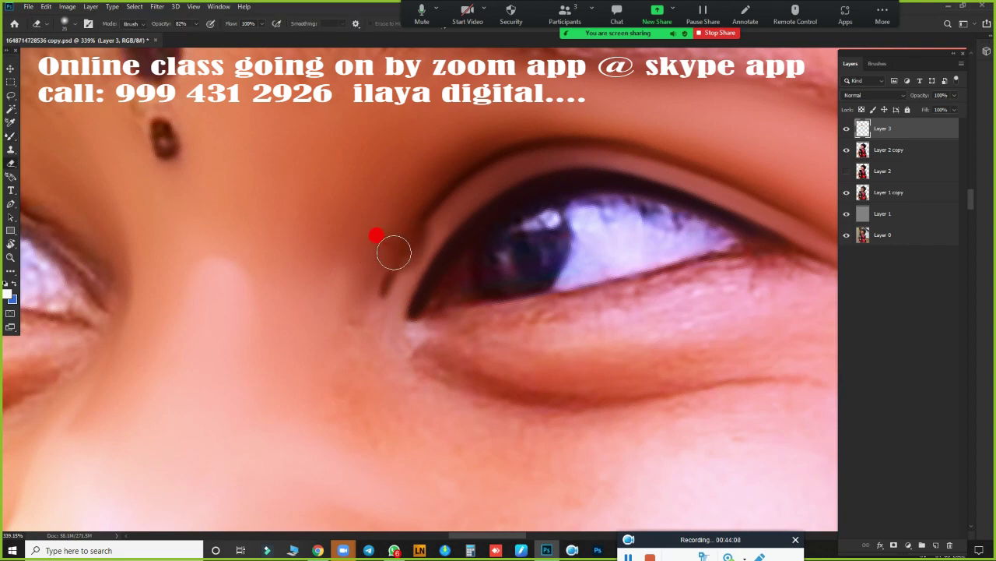
pyautogui.moveTo(393, 252); pyautogui.dragTo(369, 294)
pyautogui.moveTo(469, 296)
pyautogui.mouseDown()
pyautogui.moveTo(514, 336)
pyautogui.moveTo(474, 306)
pyautogui.moveTo(438, 340)
pyautogui.mouseUp()
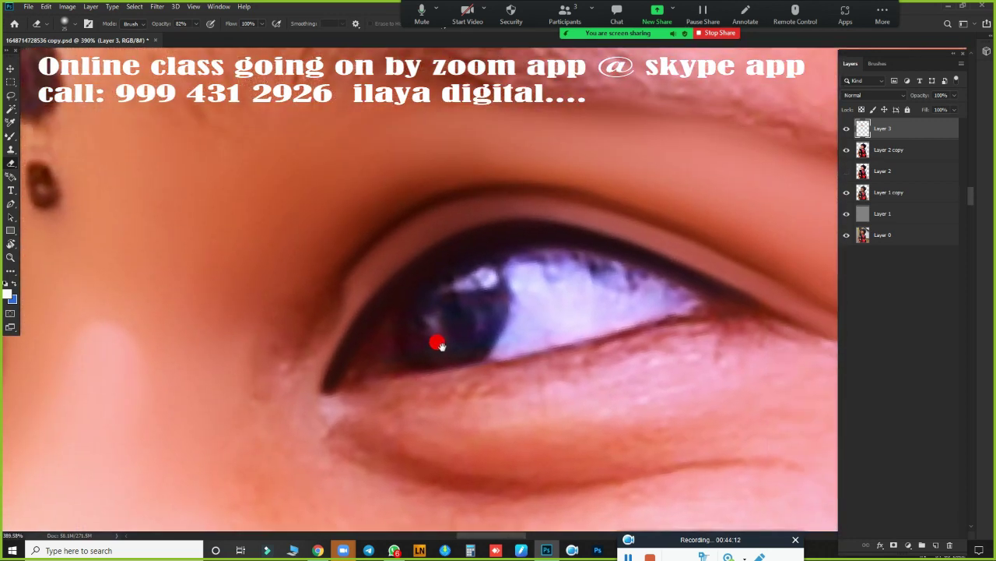
# Step: Smudge the eyelid notch at the inner corner smooth at 80% strength
pyautogui.press('r')
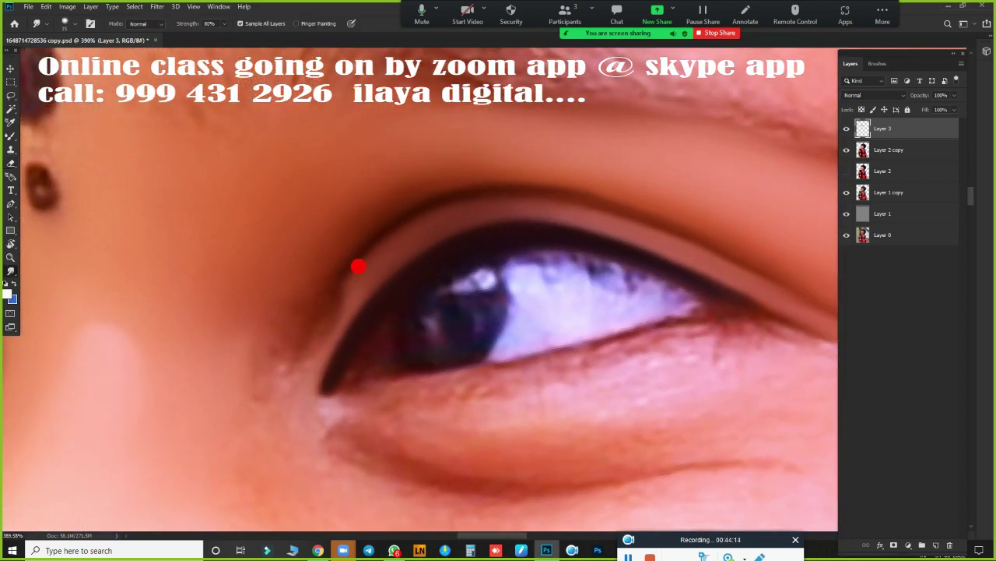
pyautogui.moveTo(358, 251); pyautogui.dragTo(338, 272)
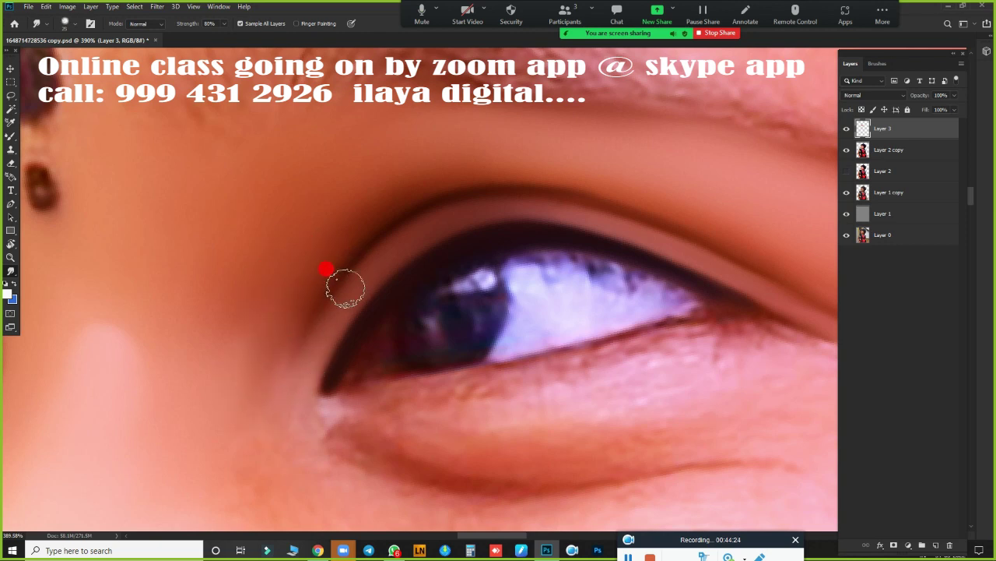
pyautogui.scroll(-5, 466, 331)
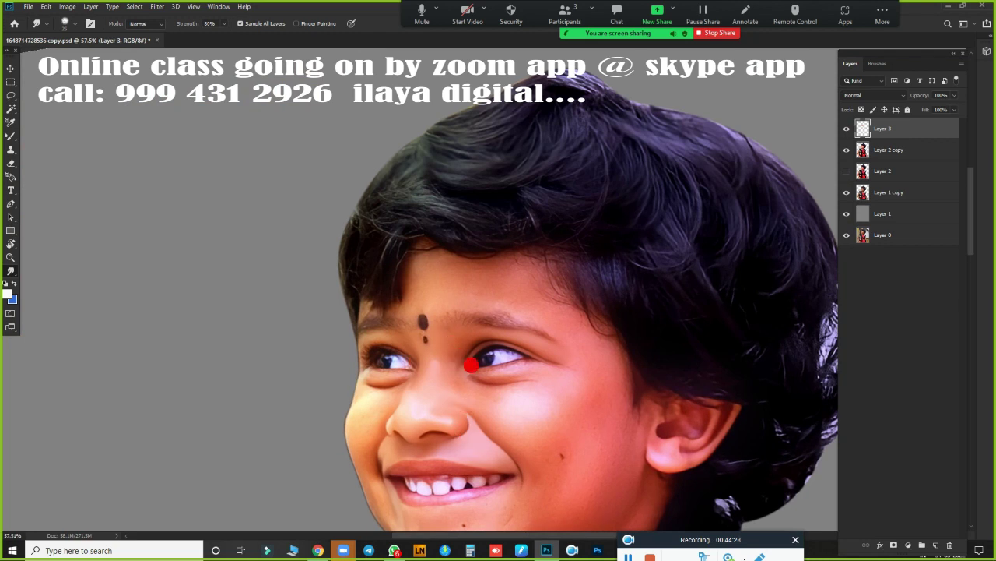
pyautogui.scroll(2, 473, 352)
pyautogui.scroll(2, 582, 389)
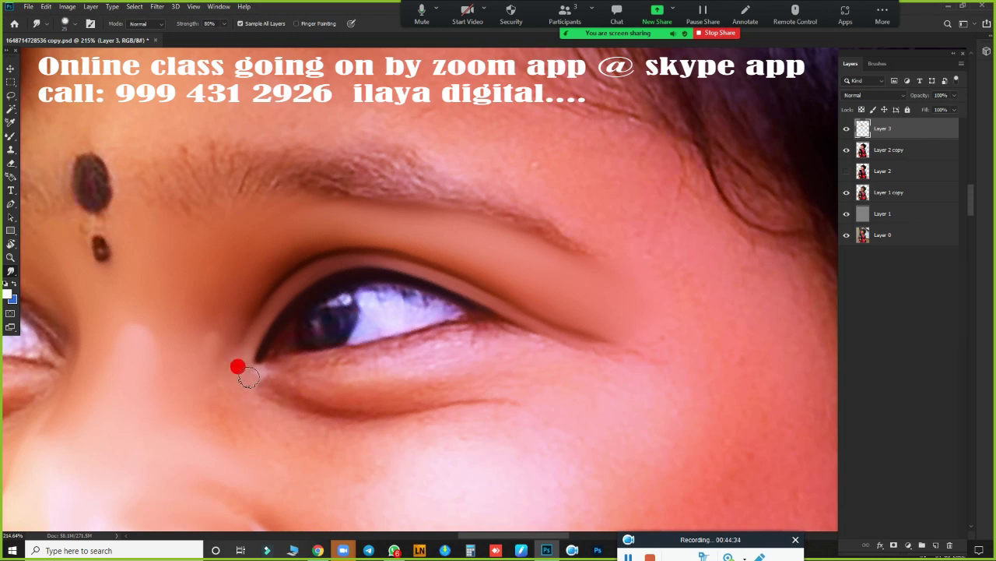
pyautogui.scroll(-2, 444, 405)
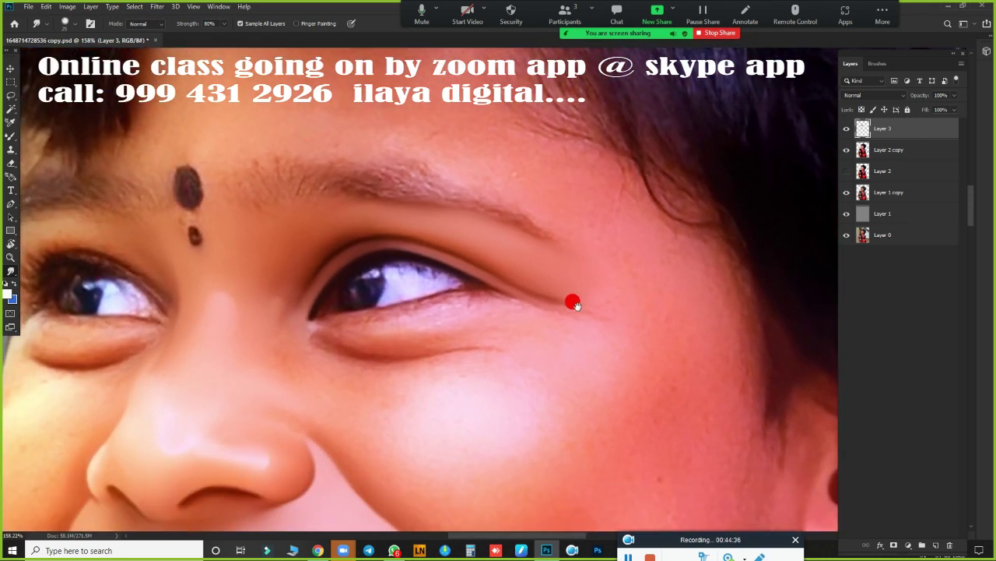
pyautogui.scroll(-2, 576, 288)
pyautogui.scroll(-3, 592, 264)
pyautogui.scroll(2, 545, 307)
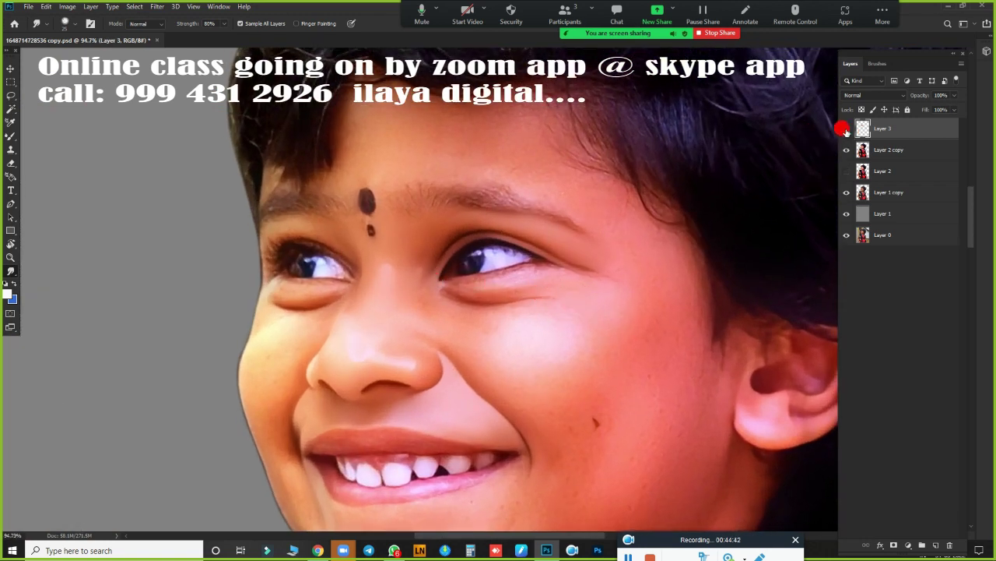
pyautogui.scroll(3, 530, 282)
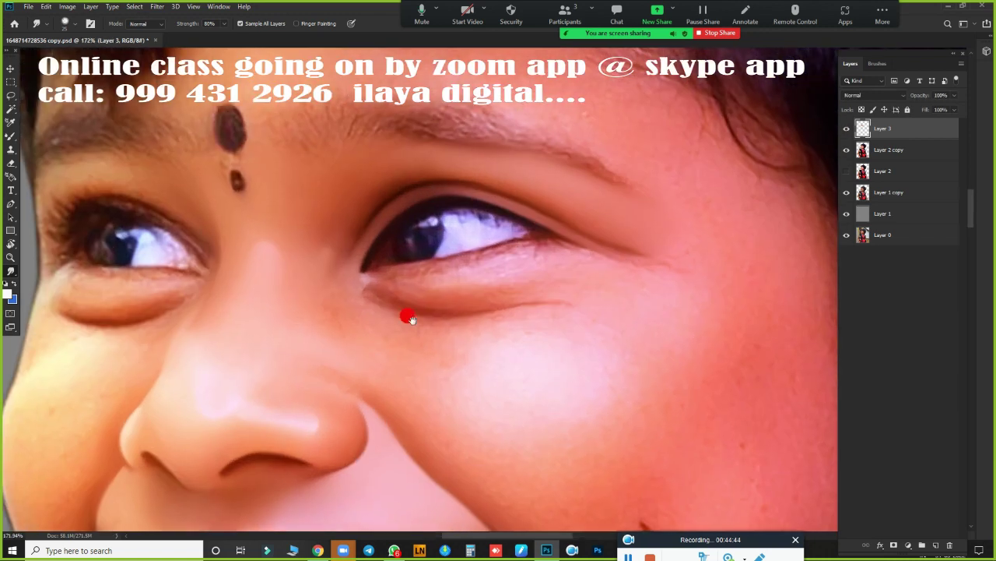
pyautogui.press('e')
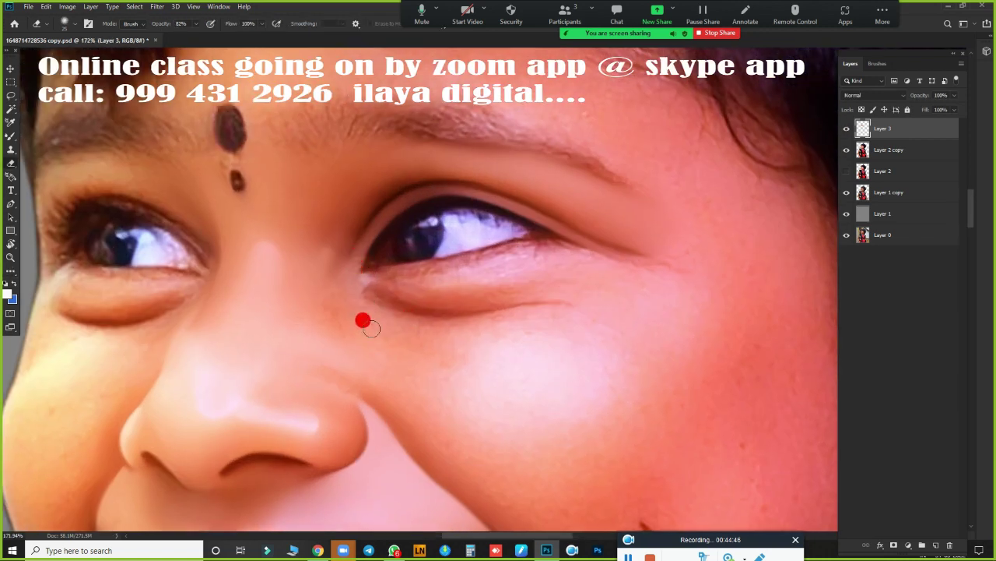
pyautogui.scroll(-3, 447, 316)
pyautogui.scroll(3, 478, 325)
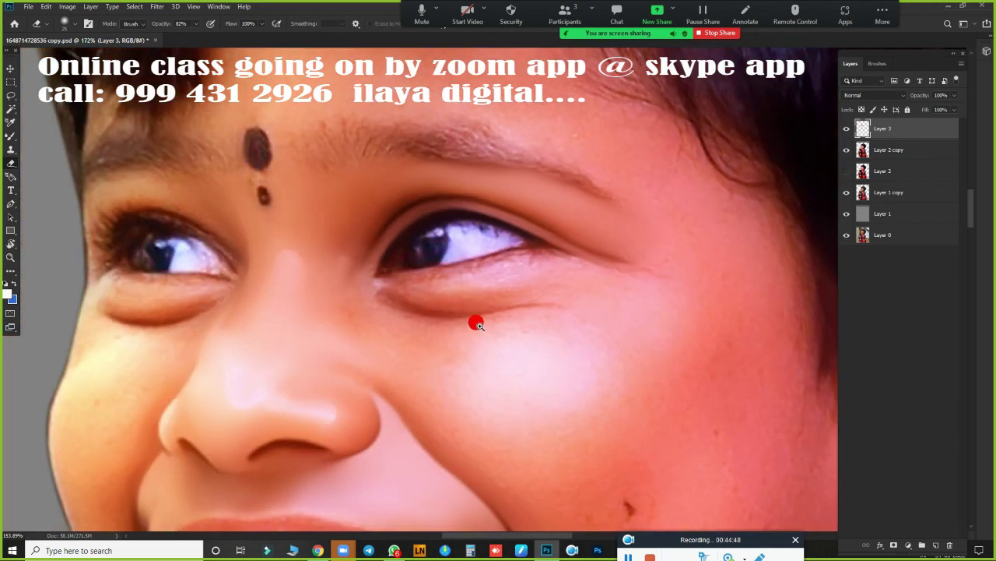
pyautogui.scroll(-2, 615, 299)
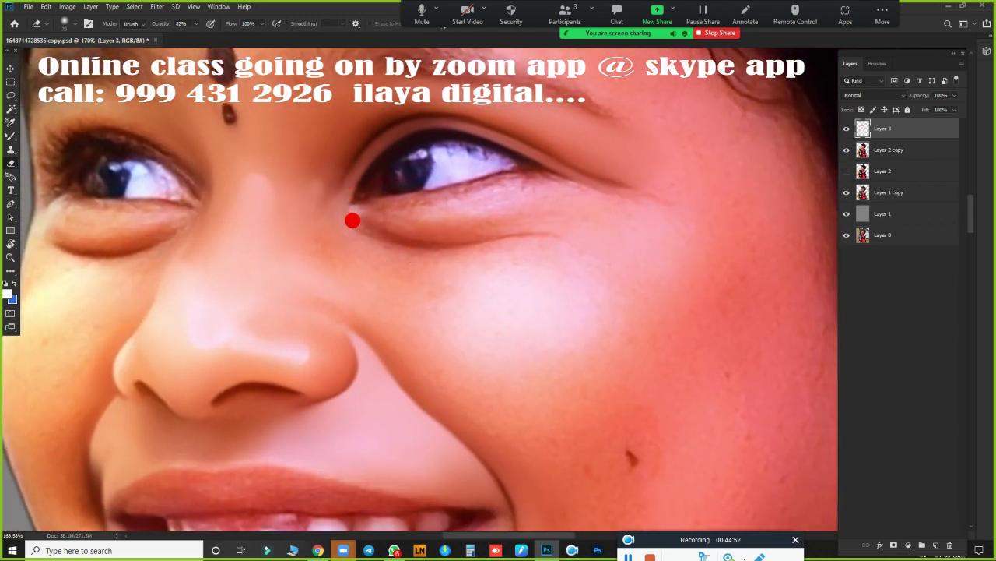
pyautogui.scroll(2, 537, 304)
pyautogui.scroll(1, 592, 359)
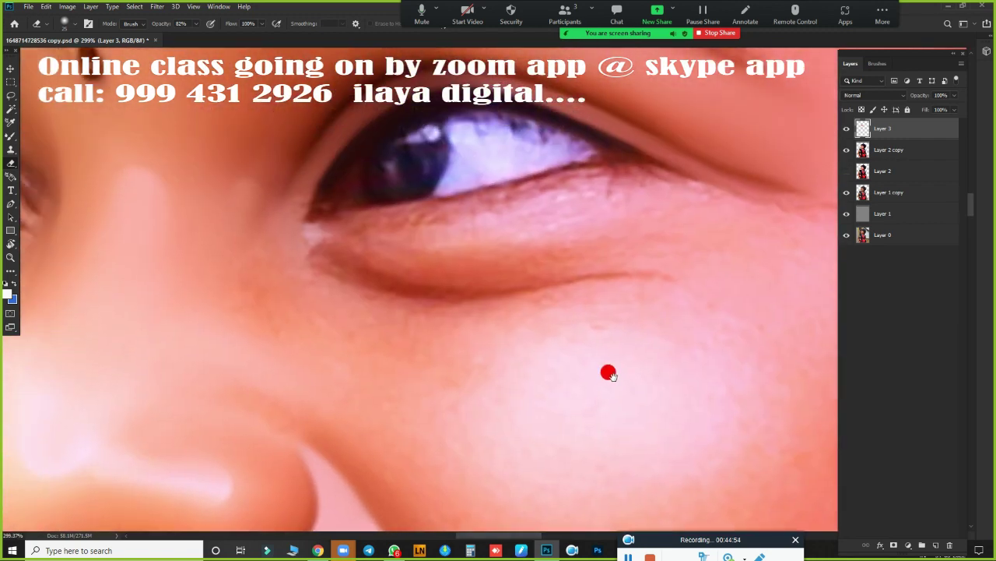
pyautogui.press('p')
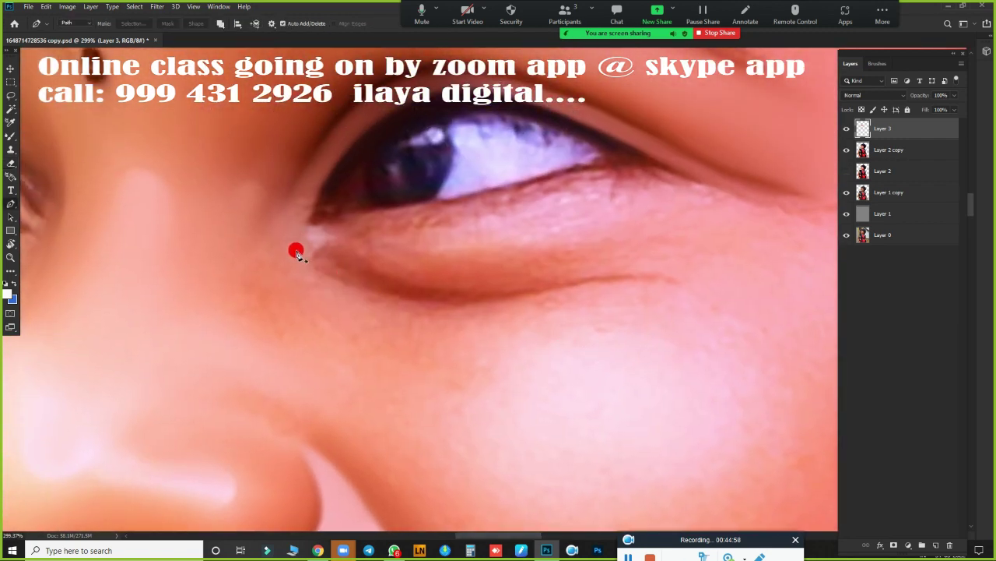
# Step: Trace a pen path around the lower eyelid crease and under-eye skin, then make it a selection
pyautogui.click(295, 249)
pyautogui.moveTo(536, 296); pyautogui.dragTo(712, 262)
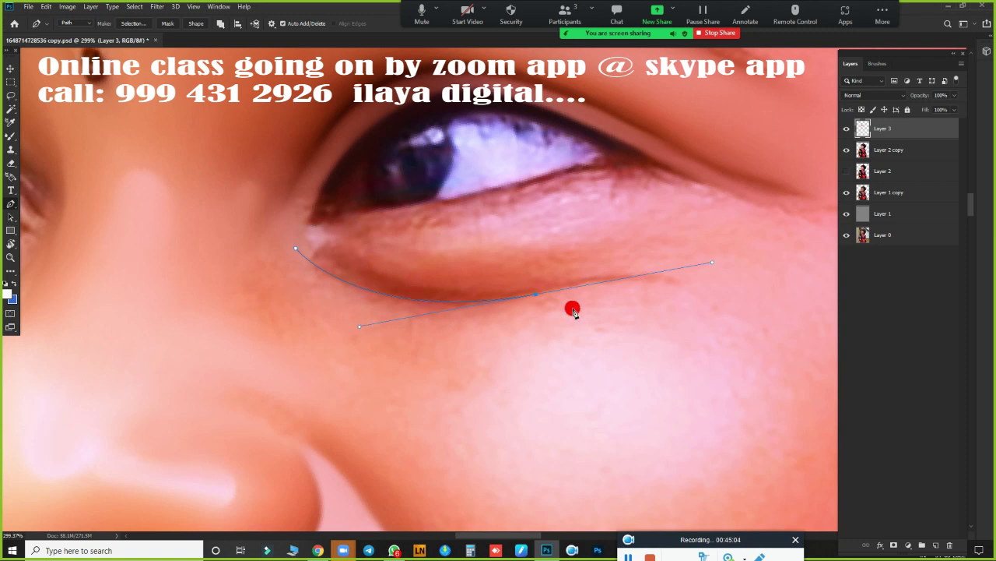
pyautogui.keyDown('alt'); pyautogui.click(536, 296); pyautogui.keyUp('alt')
pyautogui.moveTo(600, 318); pyautogui.dragTo(425, 282)
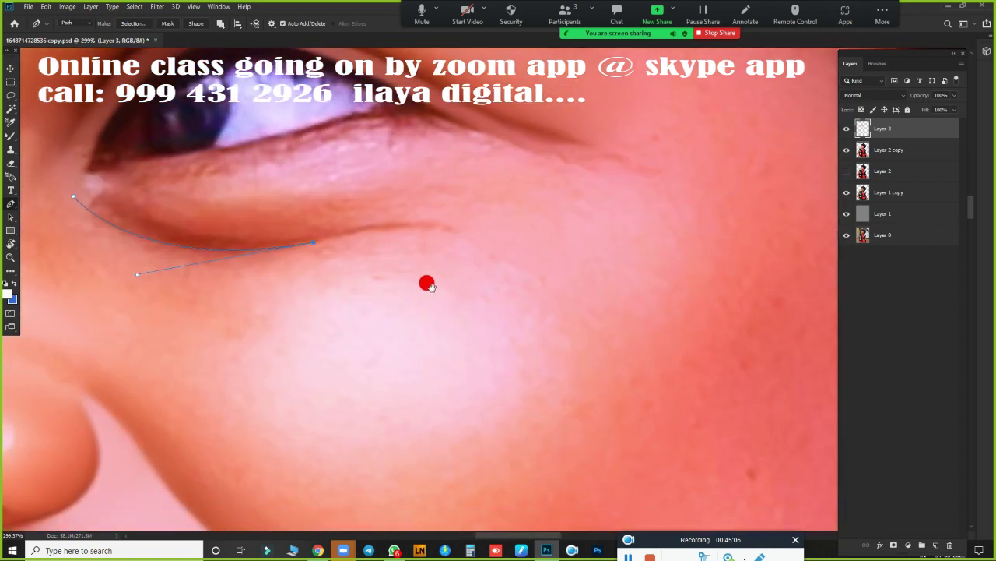
pyautogui.moveTo(444, 232); pyautogui.dragTo(489, 252)
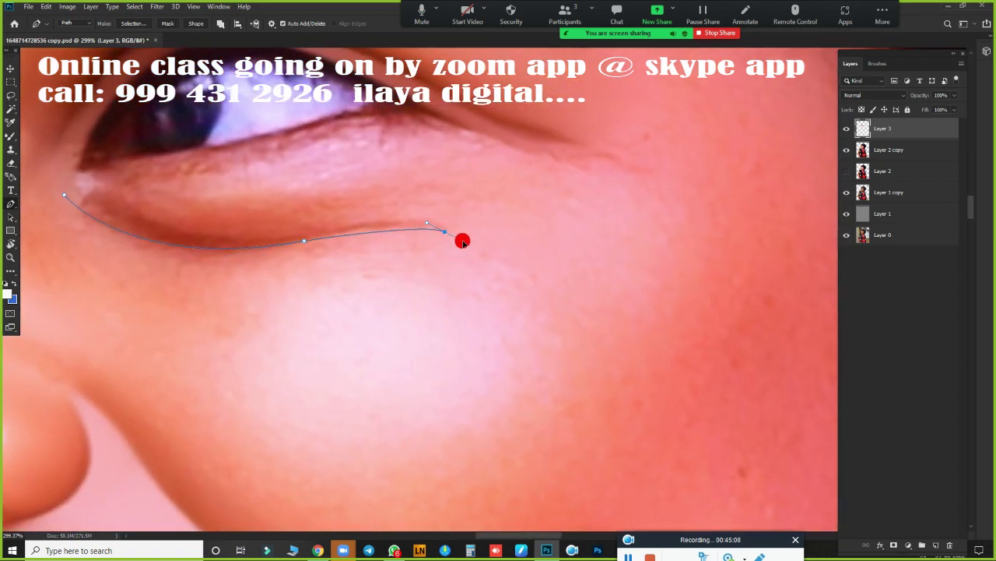
pyautogui.moveTo(603, 329)
pyautogui.mouseDown()
pyautogui.moveTo(372, 182)
pyautogui.moveTo(629, 235)
pyautogui.mouseUp()
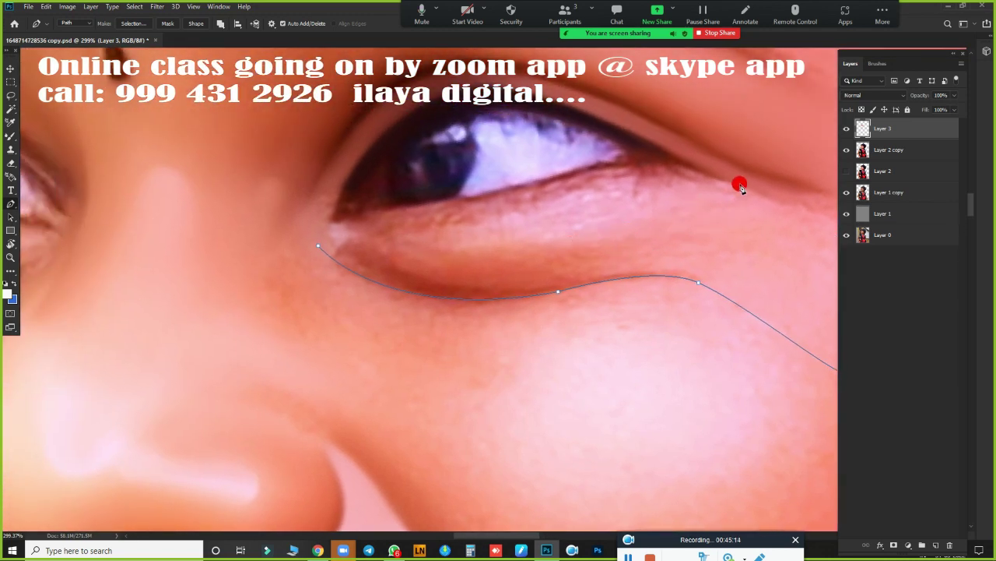
pyautogui.moveTo(776, 200); pyautogui.dragTo(729, 187)
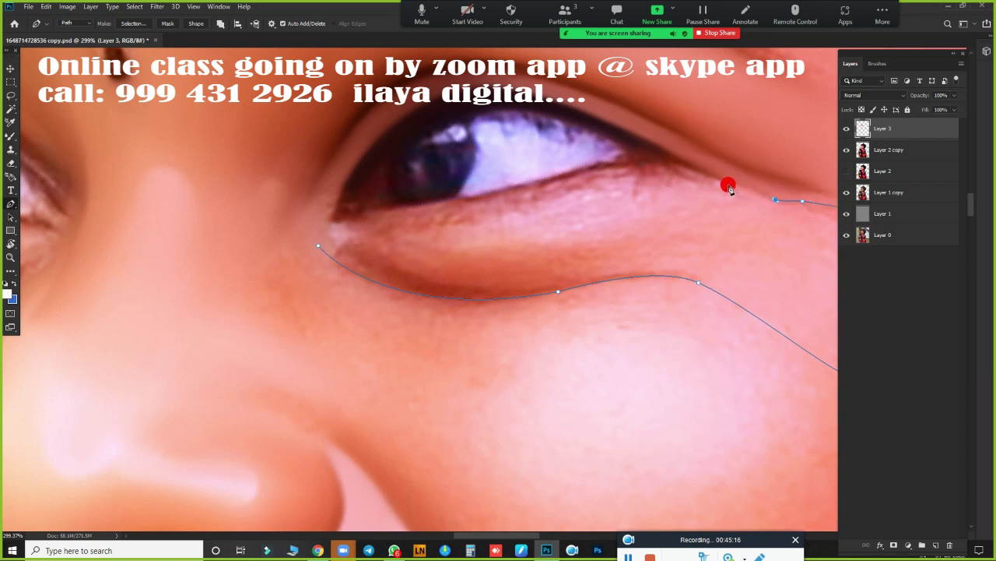
pyautogui.click(706, 175)
pyautogui.click(588, 243)
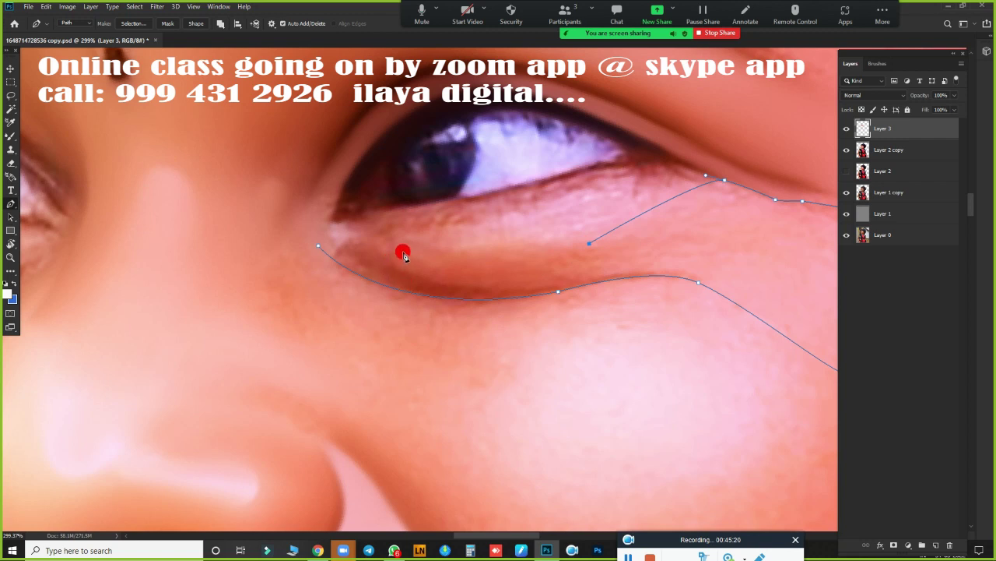
pyautogui.moveTo(351, 233)
pyautogui.mouseDown()
pyautogui.moveTo(280, 204)
pyautogui.moveTo(304, 204)
pyautogui.moveTo(297, 234)
pyautogui.mouseUp()
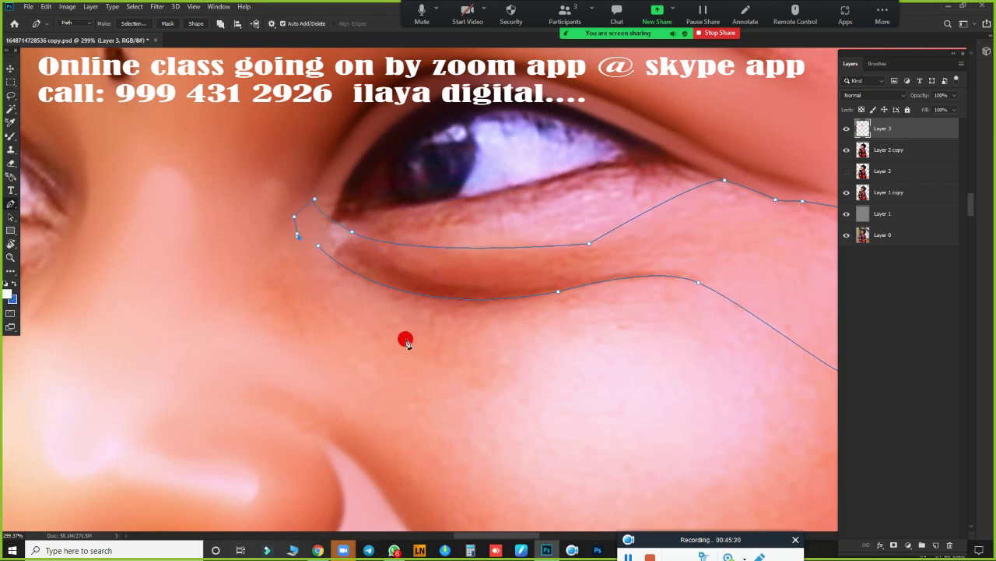
pyautogui.hotkey('ctrl', 'Return')
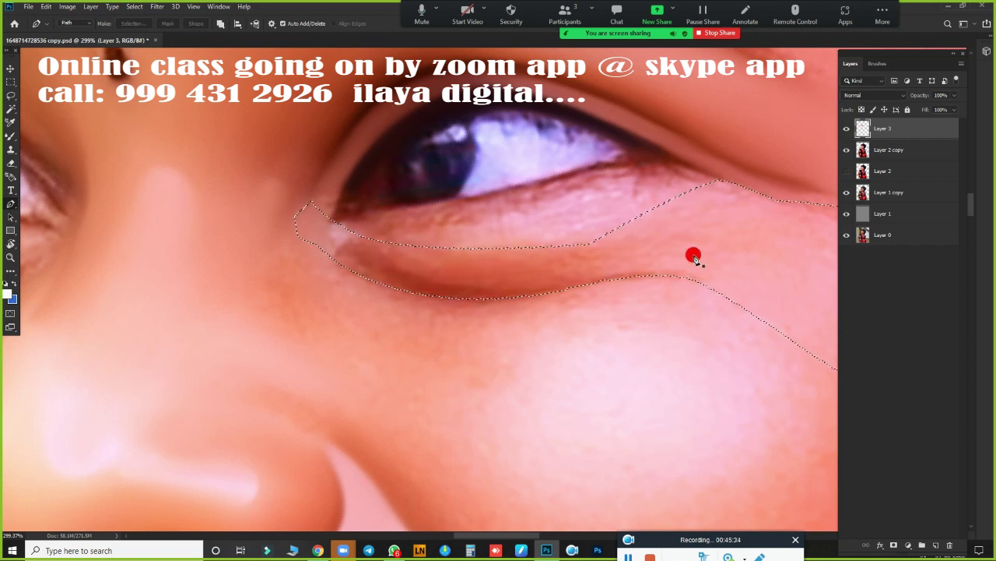
# Step: Tilt the view so the eye sits level and feather the under-eye selection
pyautogui.press('r')
pyautogui.moveTo(707, 234); pyautogui.dragTo(678, 200)
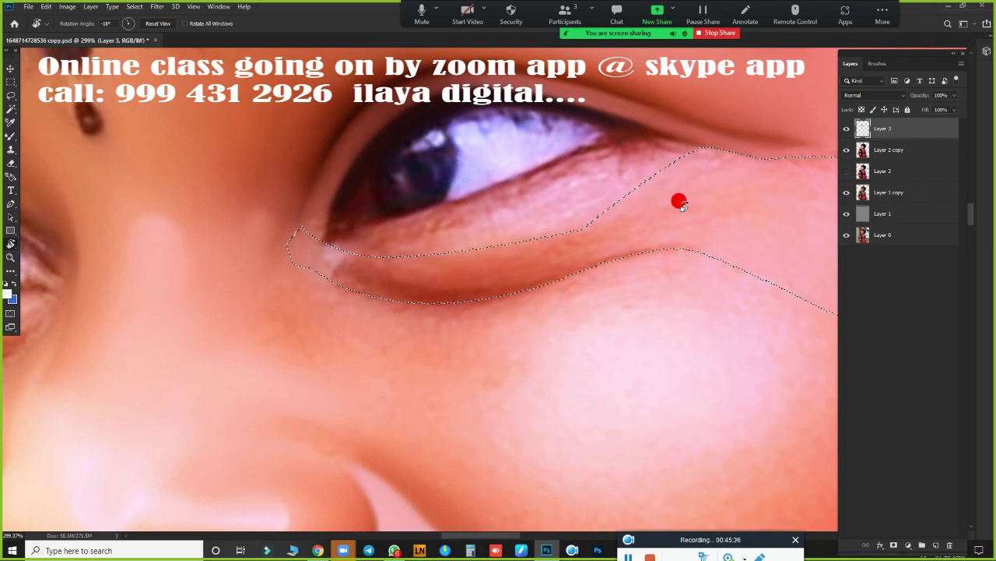
pyautogui.hotkey('shift', 'F6')
pyautogui.press('Return')
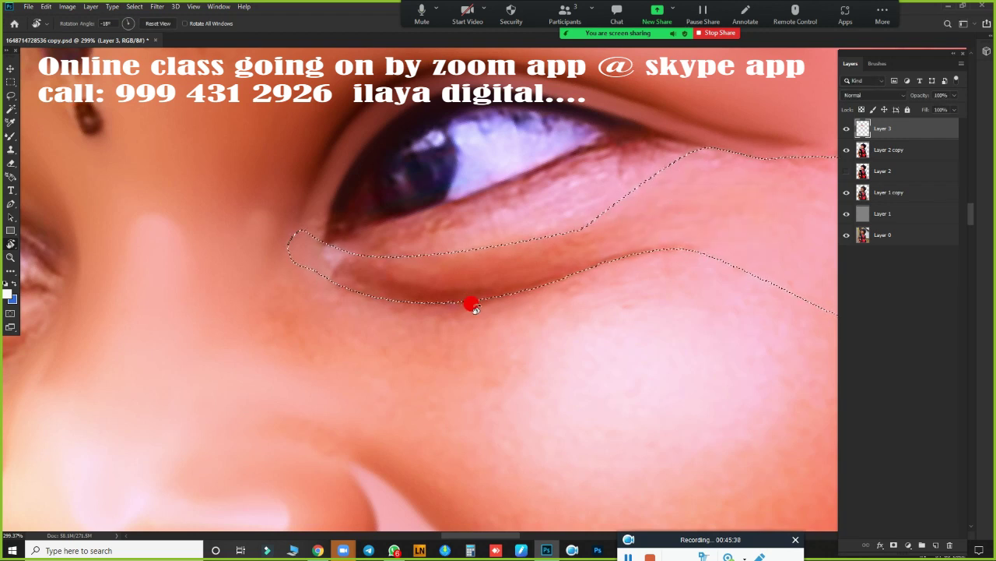
pyautogui.press('r')
pyautogui.hotkey('ctrl', 'h')
pyautogui.scroll(3, 506, 312)
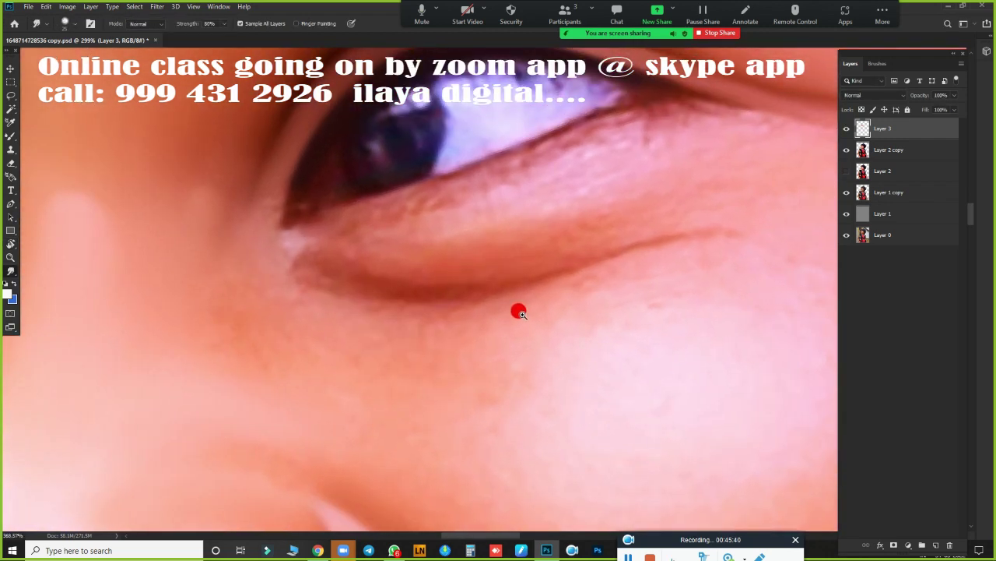
pyautogui.scroll(-2, 519, 312)
pyautogui.hotkey('ctrl', 'h')
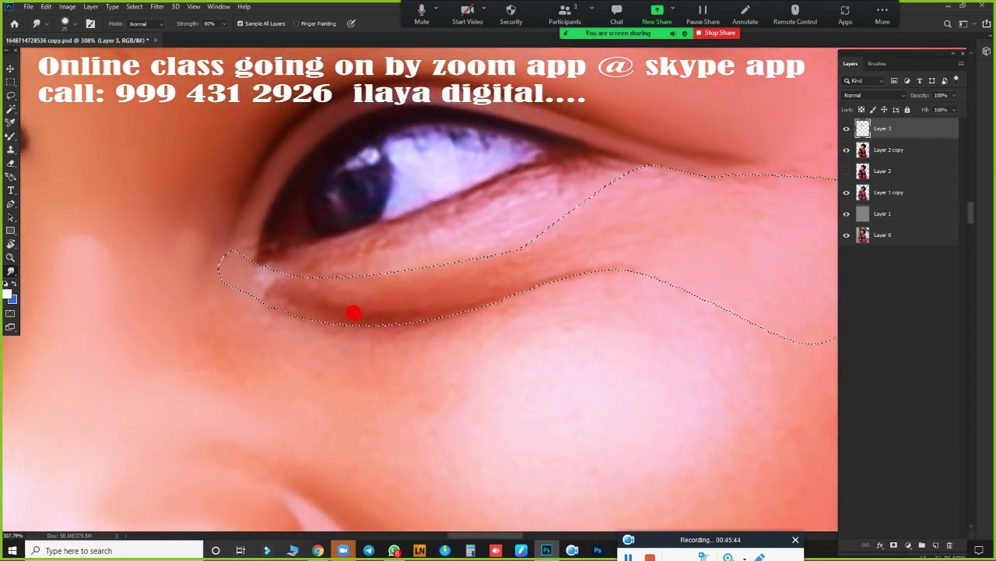
# Step: Smudge the lower eyelid edge toward the inner corner
pyautogui.moveTo(353, 312); pyautogui.dragTo(283, 300)
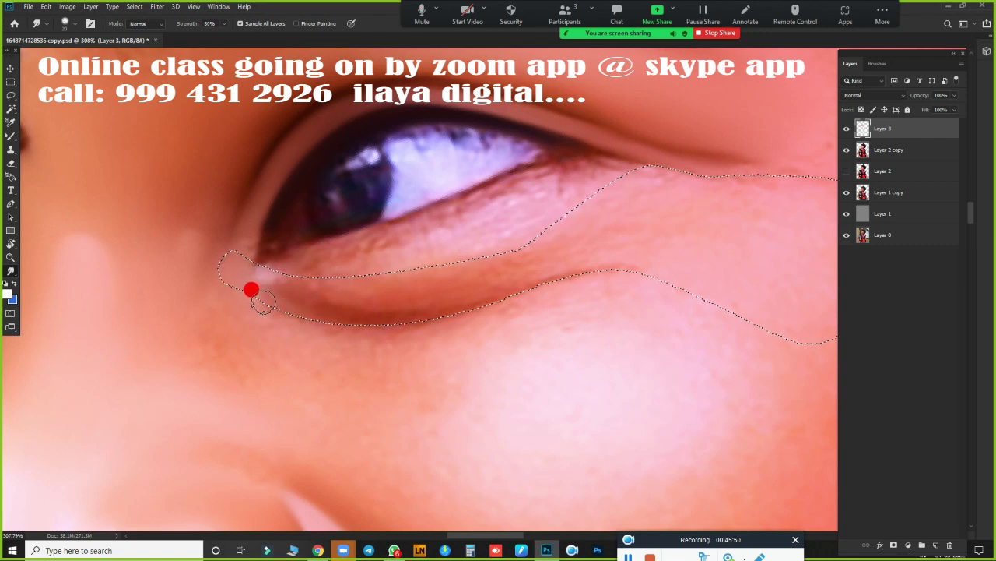
pyautogui.moveTo(282, 295); pyautogui.dragTo(285, 295)
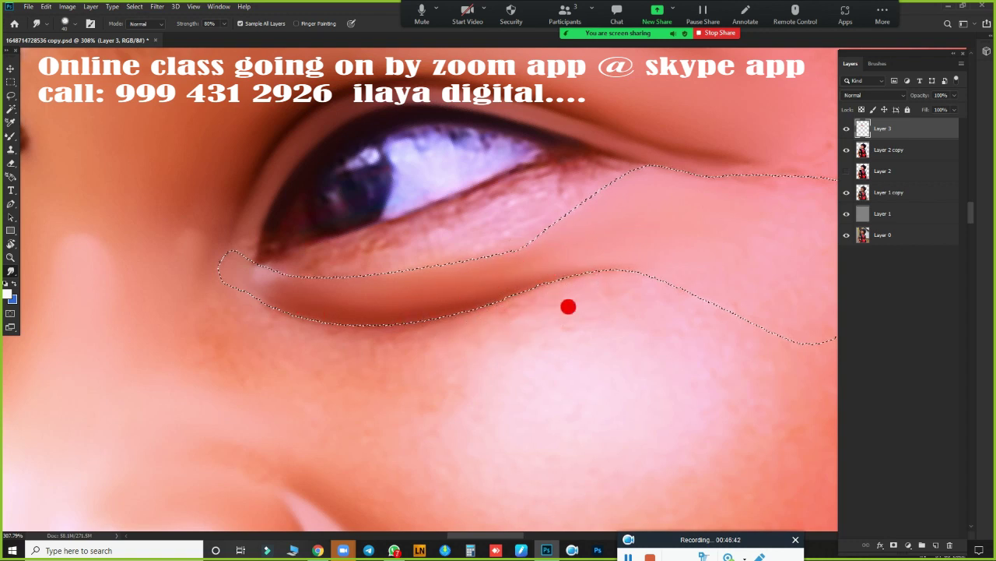
pyautogui.moveTo(624, 320); pyautogui.dragTo(416, 317)
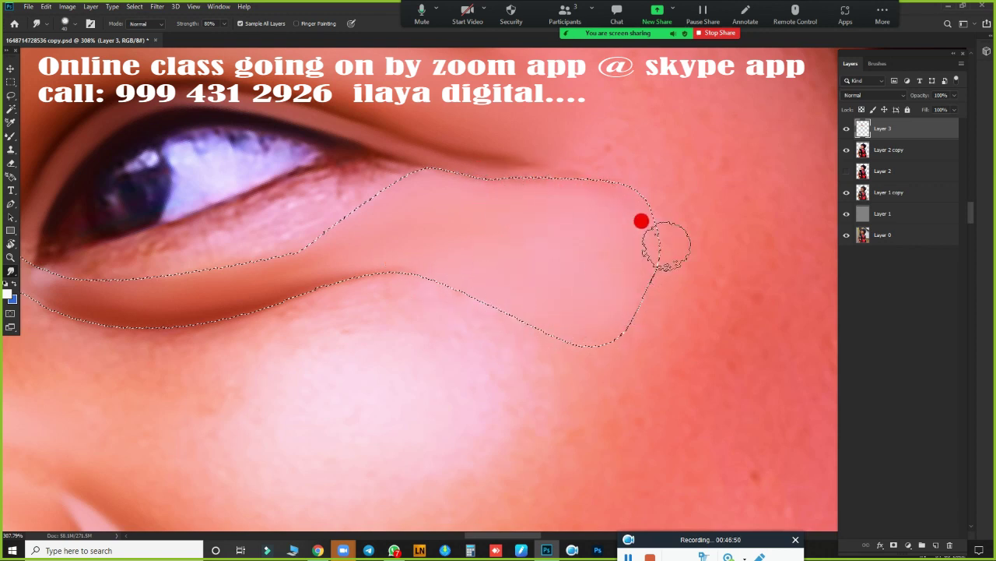
pyautogui.scroll(-2, 459, 309)
# Step: Smudge along the lower lash line and the lower eyelid edge
pyautogui.scroll(2, 581, 265)
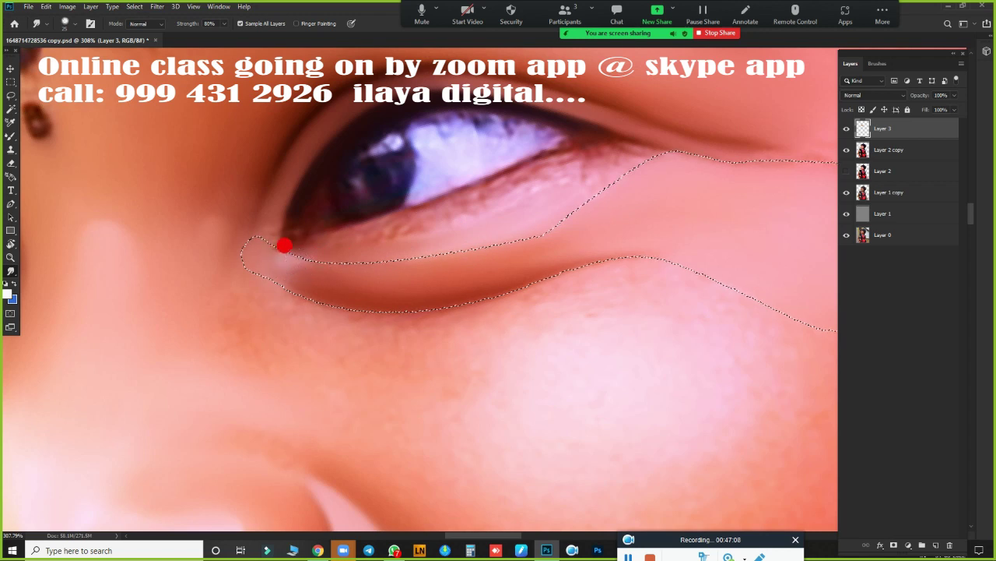
pyautogui.moveTo(284, 245)
pyautogui.mouseDown()
pyautogui.moveTo(356, 265)
pyautogui.moveTo(503, 216)
pyautogui.moveTo(381, 245)
pyautogui.moveTo(620, 188)
pyautogui.moveTo(615, 165)
pyautogui.mouseUp()
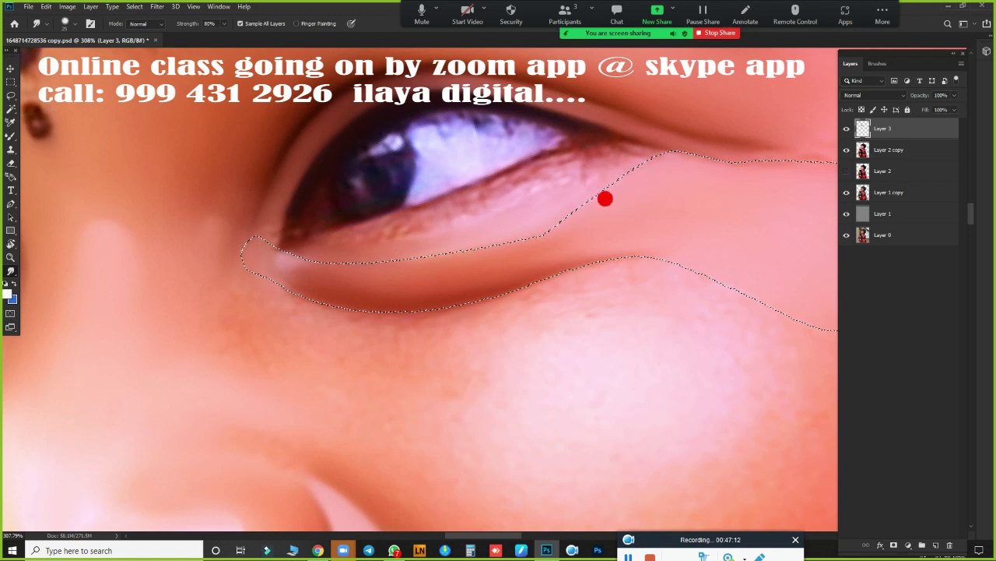
pyautogui.moveTo(720, 200)
pyautogui.mouseDown()
pyautogui.moveTo(709, 147)
pyautogui.moveTo(730, 220)
pyautogui.moveTo(657, 312)
pyautogui.moveTo(369, 324)
pyautogui.mouseUp()
pyautogui.scroll(-2, 538, 329)
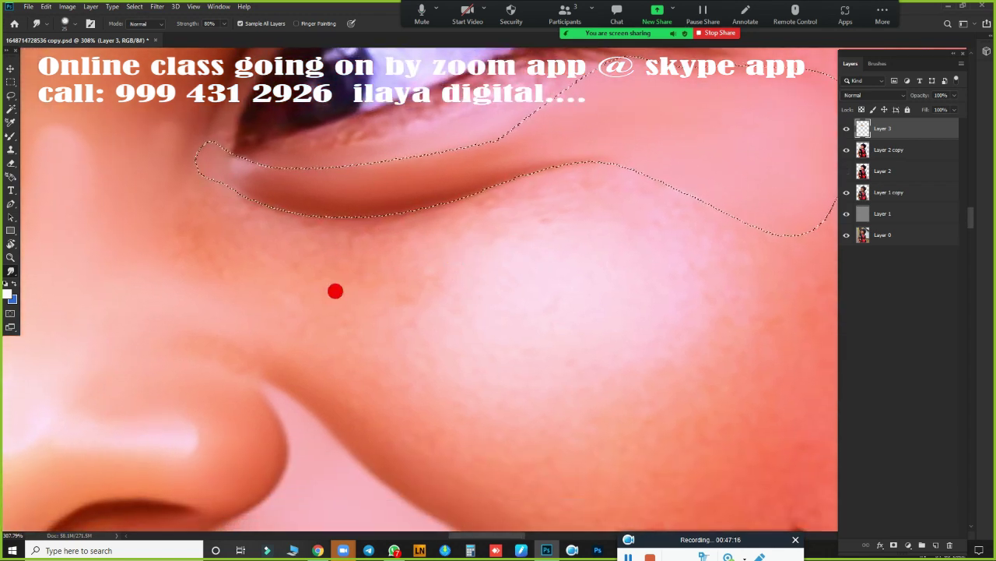
pyautogui.moveTo(428, 276)
pyautogui.mouseDown()
pyautogui.moveTo(410, 222)
pyautogui.moveTo(338, 229)
pyautogui.moveTo(387, 269)
pyautogui.moveTo(370, 250)
pyautogui.moveTo(223, 216)
pyautogui.moveTo(247, 234)
pyautogui.moveTo(296, 223)
pyautogui.moveTo(274, 227)
pyautogui.moveTo(231, 209)
pyautogui.moveTo(234, 196)
pyautogui.moveTo(197, 180)
pyautogui.moveTo(216, 192)
pyautogui.moveTo(626, 180)
pyautogui.moveTo(589, 156)
pyautogui.moveTo(634, 160)
pyautogui.moveTo(705, 210)
pyautogui.moveTo(690, 209)
pyautogui.moveTo(648, 169)
pyautogui.mouseUp()
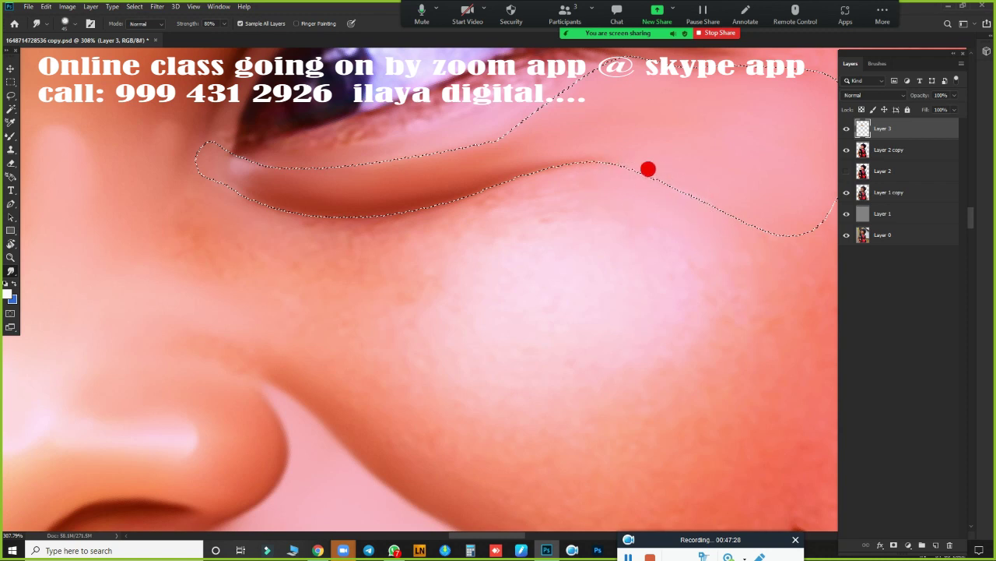
pyautogui.moveTo(473, 186)
pyautogui.mouseDown()
pyautogui.moveTo(482, 158)
pyautogui.moveTo(518, 147)
pyautogui.moveTo(534, 186)
pyautogui.moveTo(523, 167)
pyautogui.moveTo(482, 164)
pyautogui.moveTo(358, 194)
pyautogui.moveTo(295, 185)
pyautogui.mouseUp()
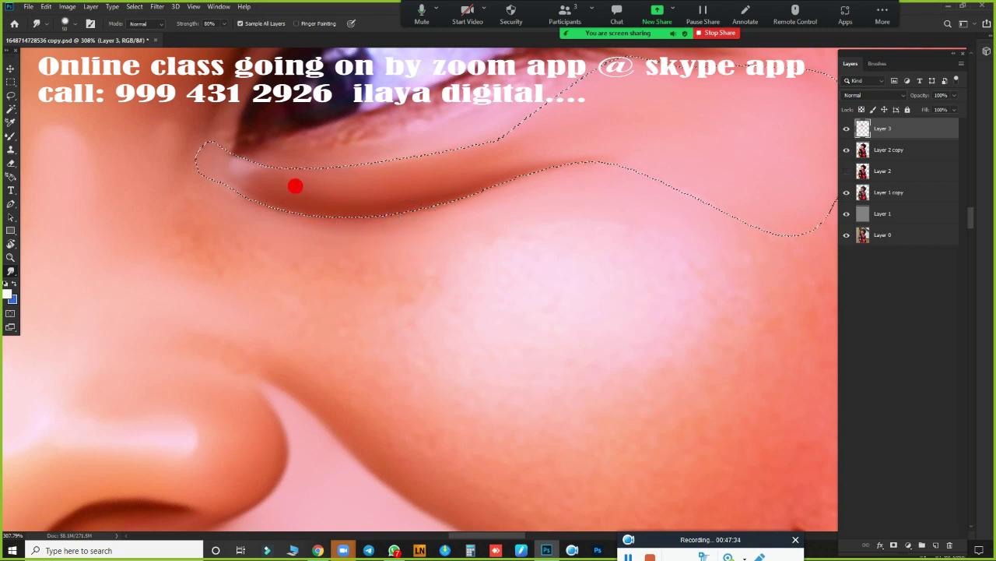
pyautogui.moveTo(468, 182)
pyautogui.mouseDown()
pyautogui.moveTo(269, 196)
pyautogui.moveTo(402, 179)
pyautogui.moveTo(378, 191)
pyautogui.moveTo(506, 163)
pyautogui.moveTo(281, 201)
pyautogui.moveTo(423, 185)
pyautogui.moveTo(184, 170)
pyautogui.moveTo(439, 191)
pyautogui.mouseUp()
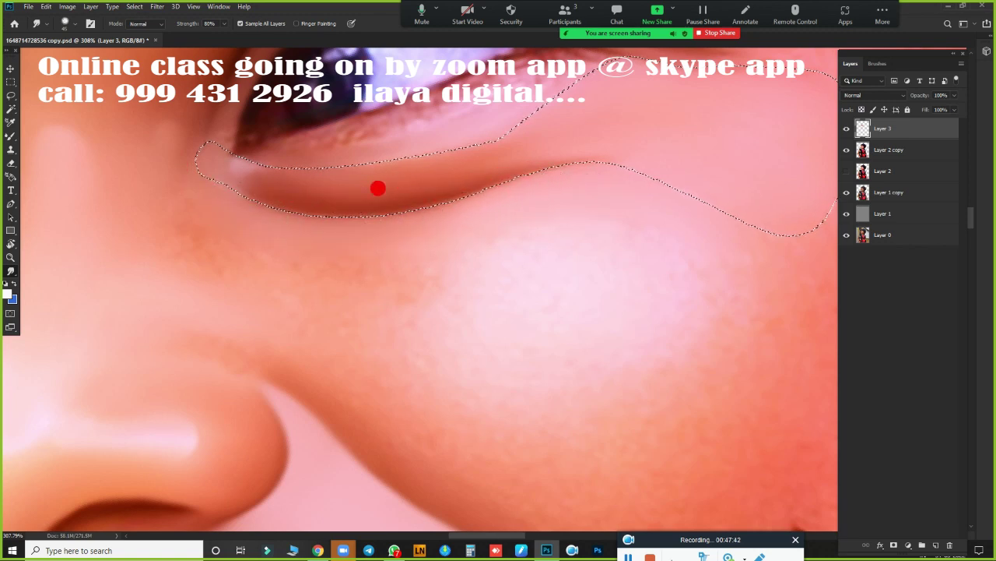
# Step: Blend the cheek skin inside the selection up into the lower eyelid crease
pyautogui.moveTo(169, 204); pyautogui.dragTo(108, 257)
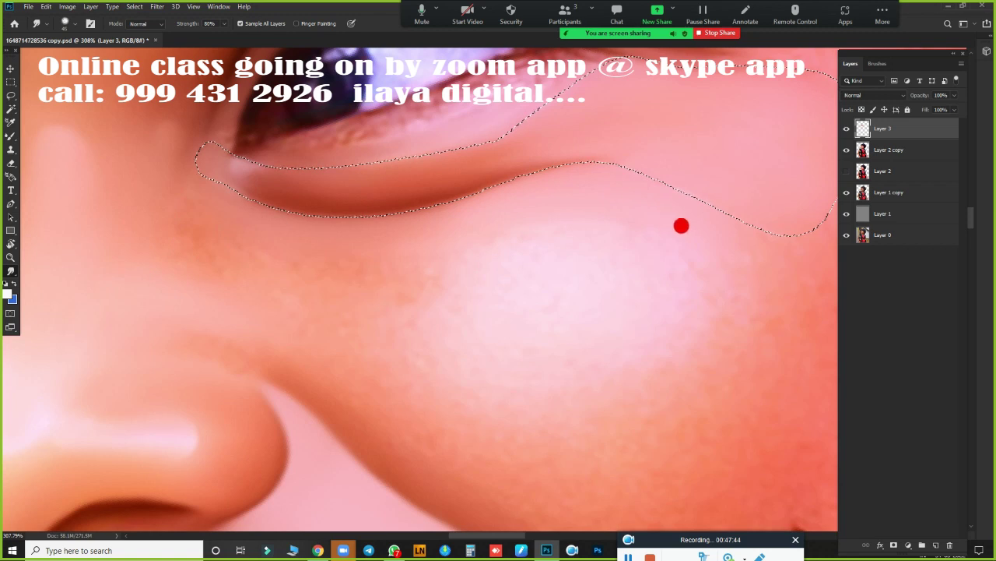
pyautogui.moveTo(681, 226)
pyautogui.mouseDown()
pyautogui.moveTo(394, 282)
pyautogui.moveTo(414, 199)
pyautogui.mouseUp()
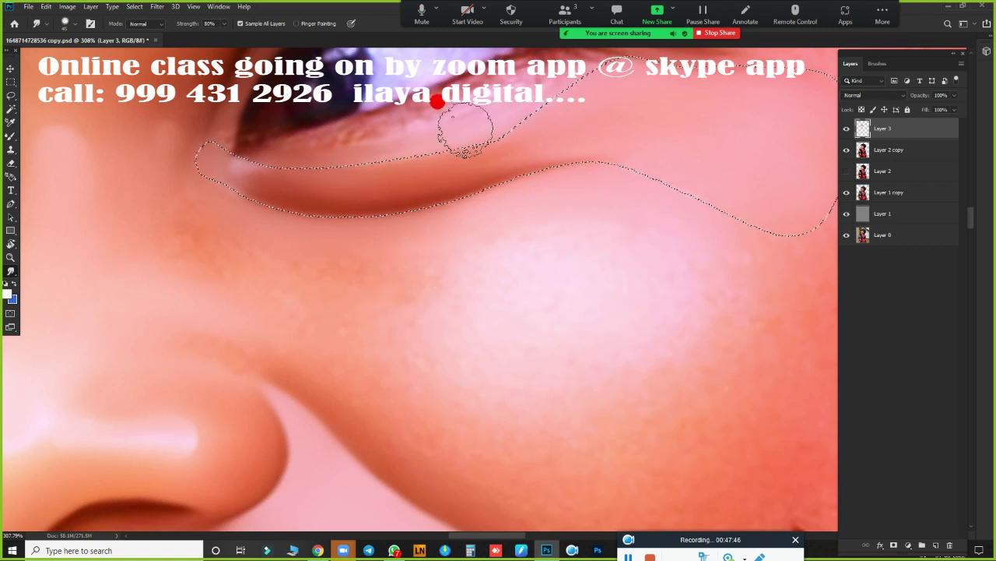
pyautogui.moveTo(438, 101)
pyautogui.mouseDown()
pyautogui.moveTo(425, 400)
pyautogui.moveTo(431, 365)
pyautogui.mouseUp()
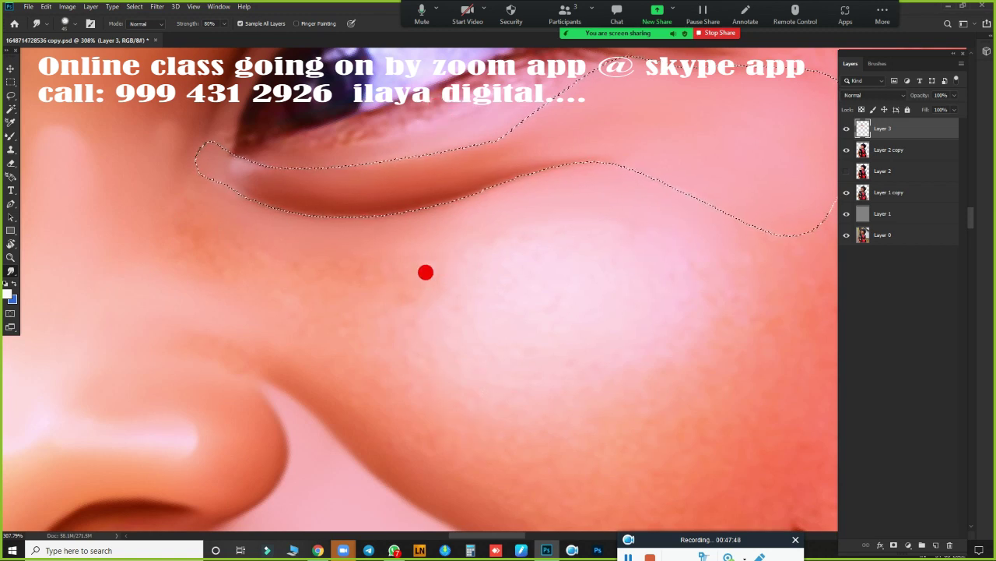
pyautogui.moveTo(425, 272); pyautogui.dragTo(398, 159)
pyautogui.moveTo(394, 402)
pyautogui.mouseDown()
pyautogui.moveTo(394, 267)
pyautogui.moveTo(143, 335)
pyautogui.moveTo(754, 242)
pyautogui.moveTo(728, 256)
pyautogui.moveTo(222, 200)
pyautogui.mouseUp()
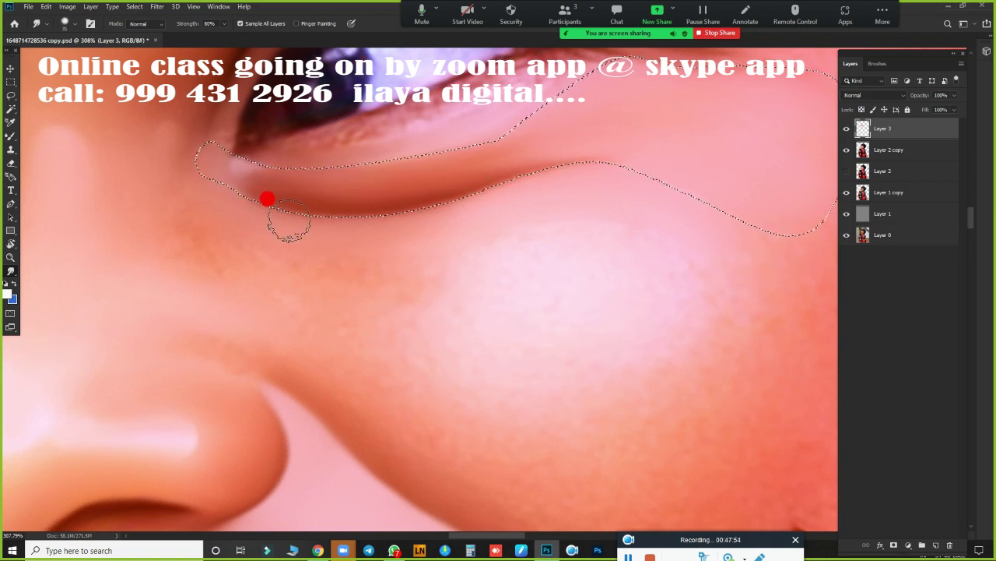
pyautogui.moveTo(514, 179)
pyautogui.mouseDown()
pyautogui.moveTo(275, 196)
pyautogui.moveTo(405, 192)
pyautogui.moveTo(523, 164)
pyautogui.moveTo(468, 165)
pyautogui.mouseUp()
pyautogui.moveTo(537, 149); pyautogui.dragTo(281, 191)
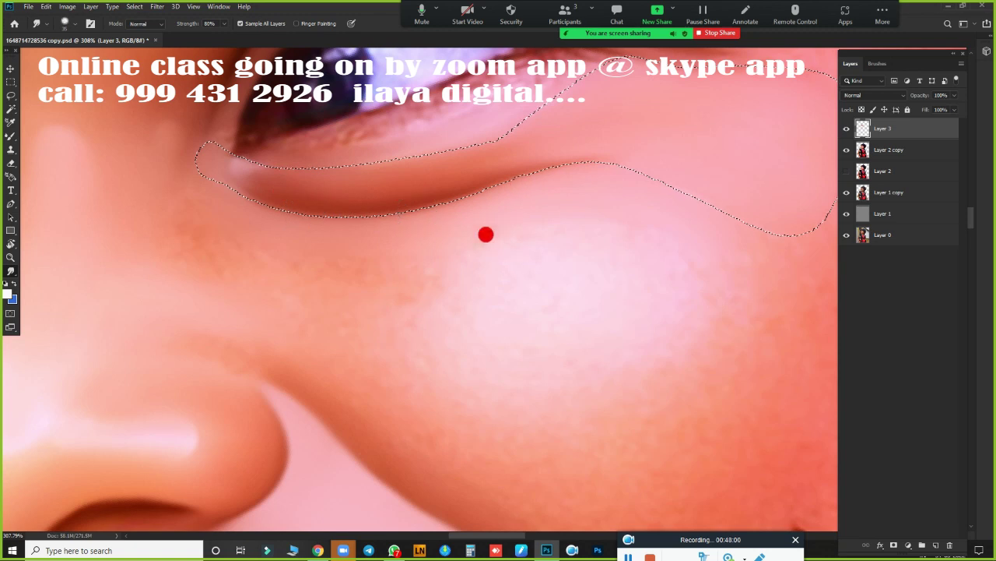
pyautogui.moveTo(486, 234)
pyautogui.mouseDown()
pyautogui.moveTo(506, 282)
pyautogui.moveTo(507, 318)
pyautogui.mouseUp()
# Step: Deselect, undo the last smudge stroke, and reframe the eye and nose at 134%
pyautogui.hotkey('ctrl', 'd')
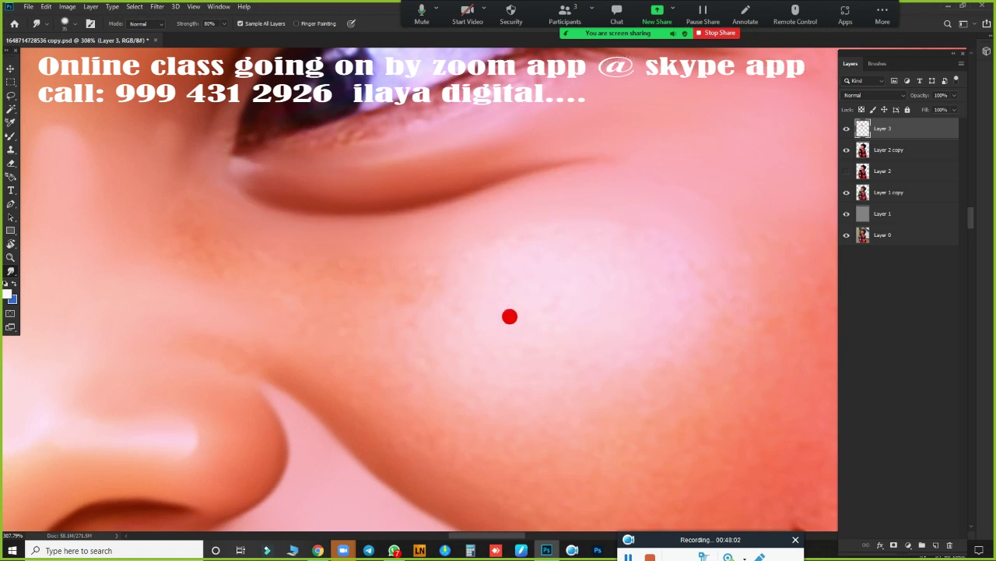
pyautogui.hotkey('ctrl', 'z')
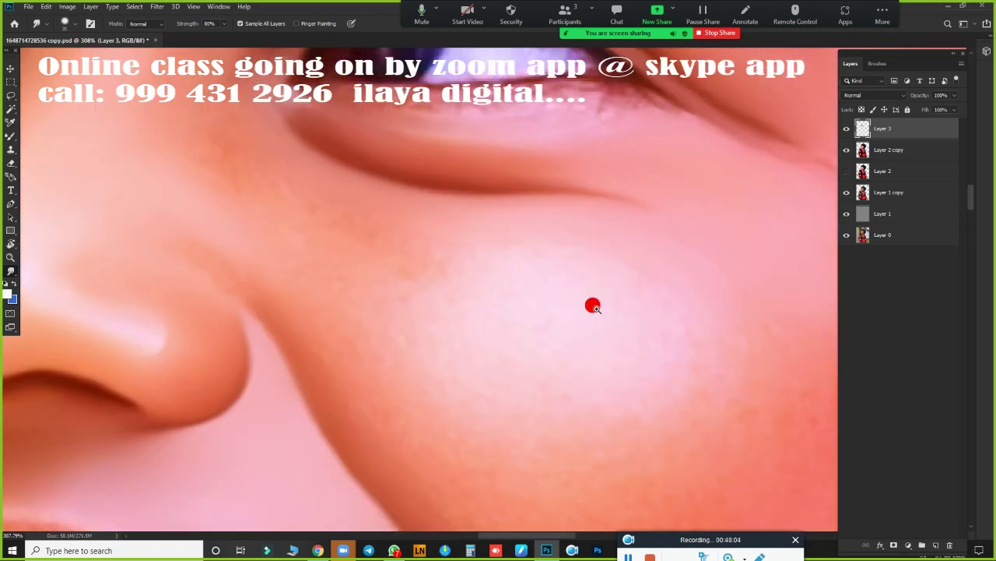
pyautogui.moveTo(593, 305); pyautogui.dragTo(568, 354)
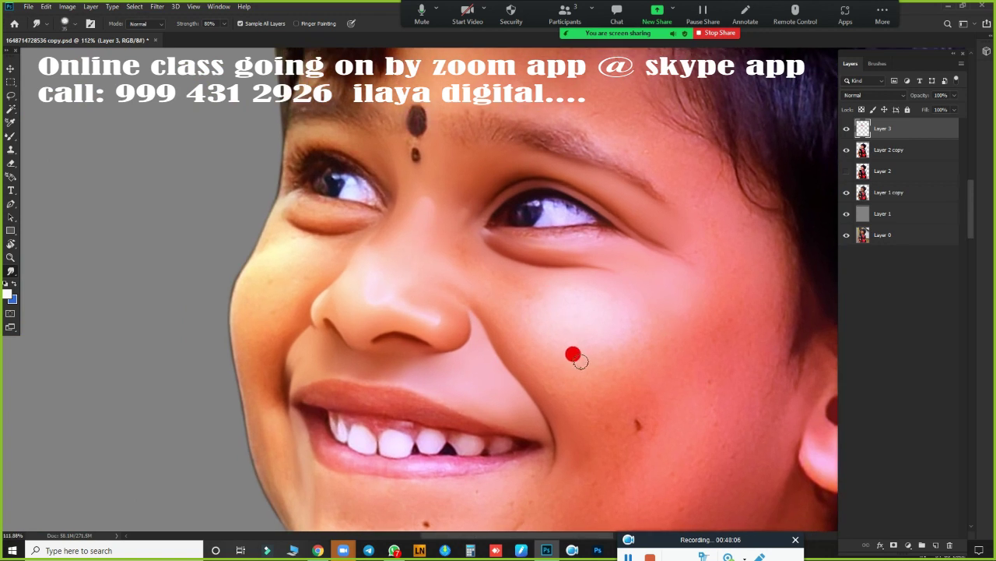
pyautogui.moveTo(540, 302)
pyautogui.mouseDown()
pyautogui.moveTo(574, 323)
pyautogui.moveTo(454, 203)
pyautogui.mouseUp()
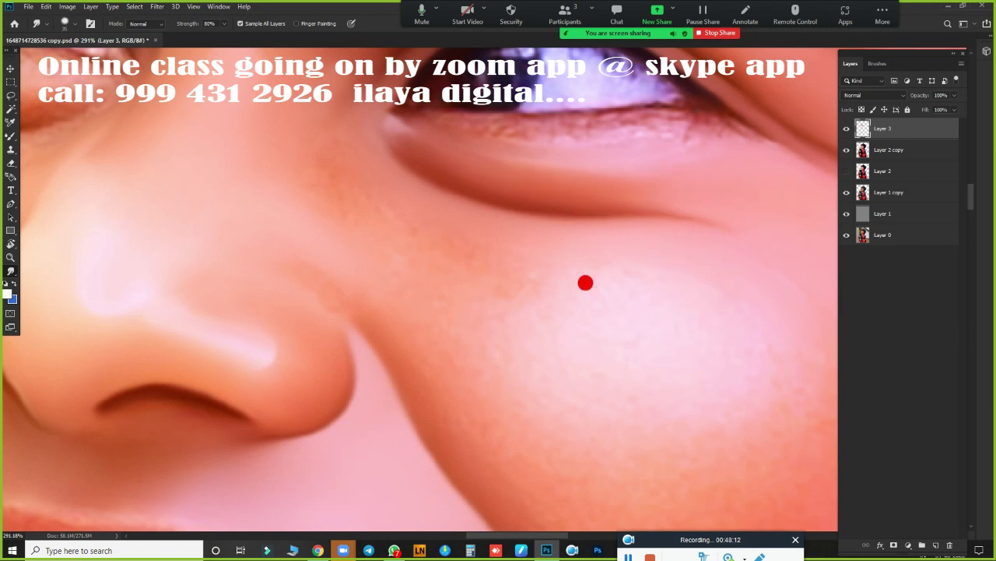
pyautogui.moveTo(586, 283)
pyautogui.mouseDown()
pyautogui.moveTo(563, 305)
pyautogui.moveTo(628, 325)
pyautogui.moveTo(527, 359)
pyautogui.mouseUp()
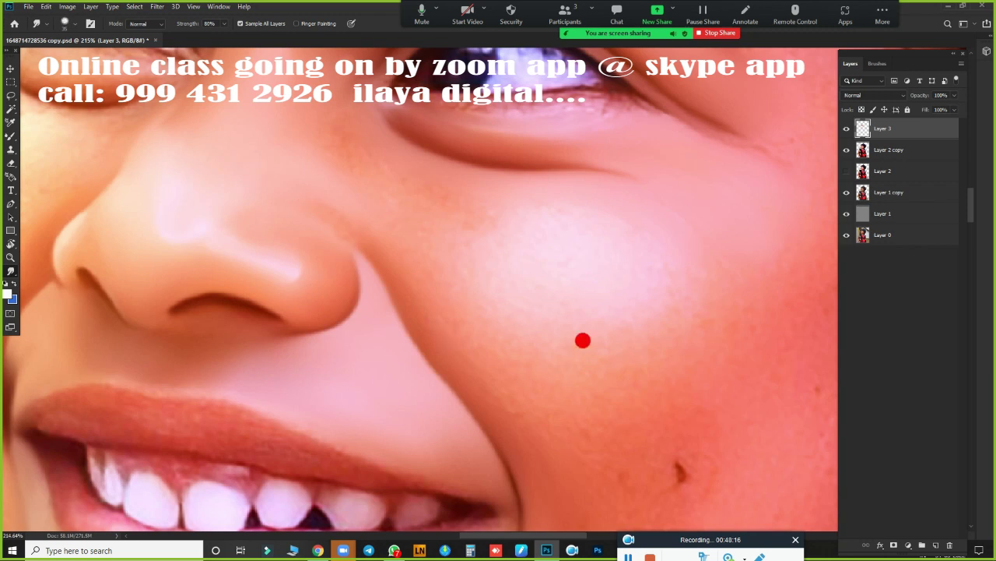
pyautogui.moveTo(472, 165)
pyautogui.mouseDown()
pyautogui.moveTo(507, 167)
pyautogui.moveTo(510, 153)
pyautogui.mouseUp()
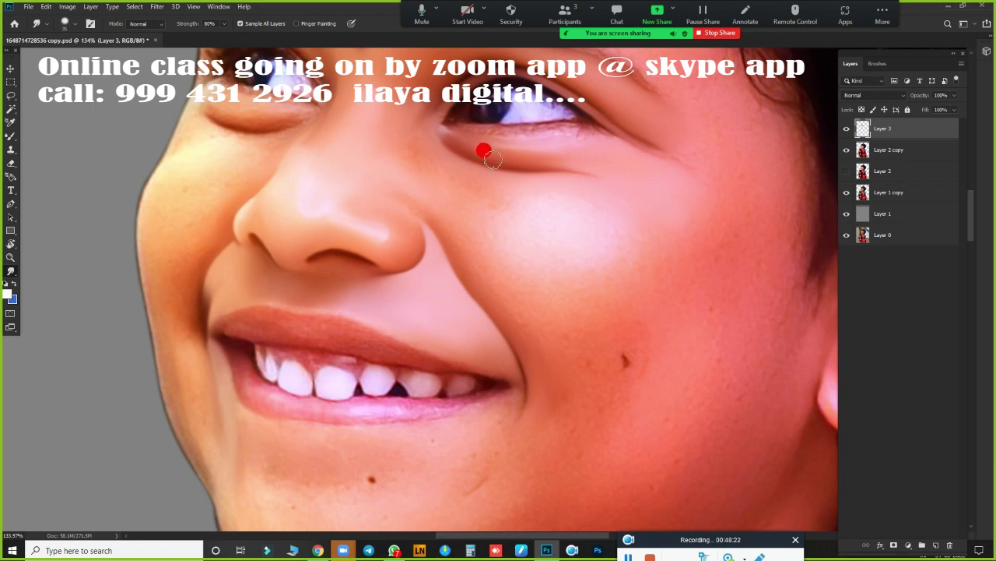
pyautogui.moveTo(436, 163)
pyautogui.mouseDown()
pyautogui.moveTo(527, 289)
pyautogui.moveTo(319, 296)
pyautogui.mouseUp()
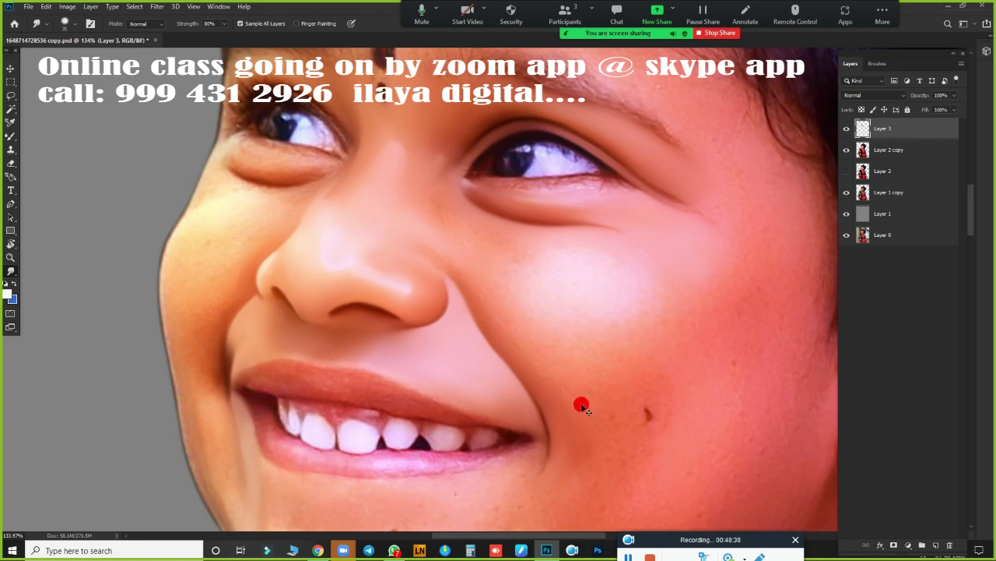
# Step: Center the eye and nose and choose the Very Wet, Light Mix Mixer Brush
pyautogui.scroll(2, 600, 393)
pyautogui.scroll(1, 561, 366)
pyautogui.scroll(1, 460, 264)
pyautogui.moveTo(452, 259); pyautogui.dragTo(520, 310)
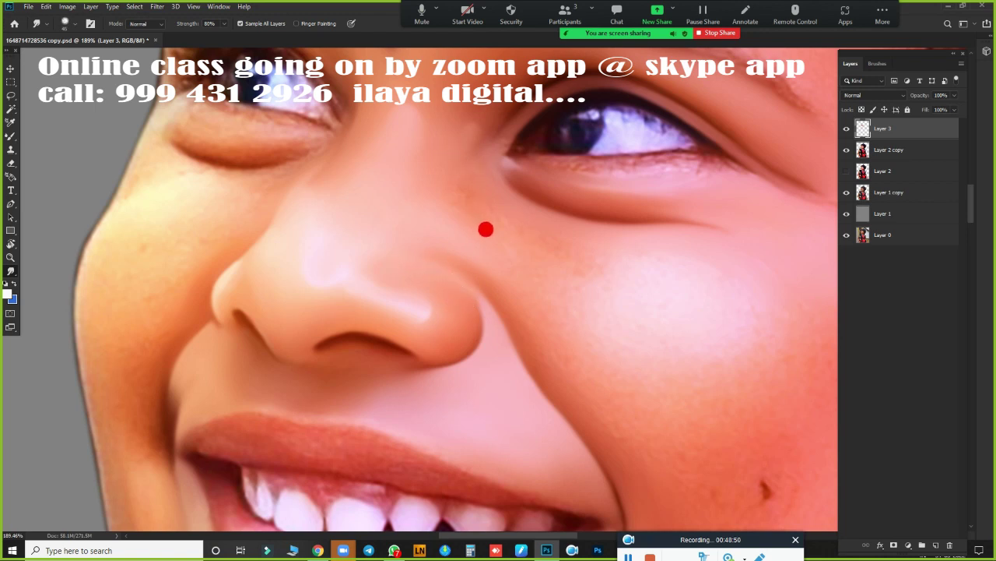
pyautogui.press('b')
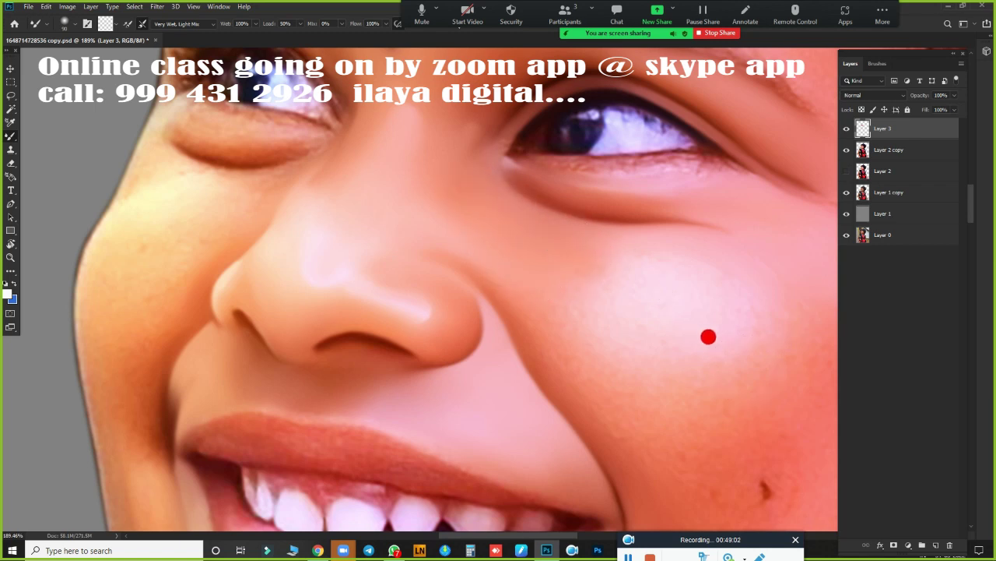
# Step: Smudge away the dark mole on the cheek with an enlarged Smudge brush
pyautogui.moveTo(708, 337); pyautogui.dragTo(535, 291)
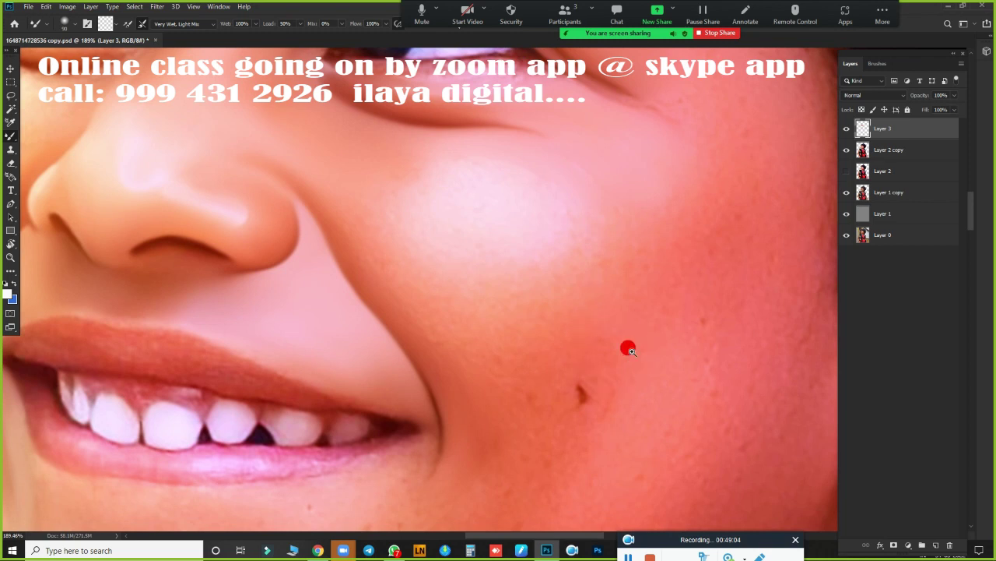
pyautogui.scroll(-3, 629, 349)
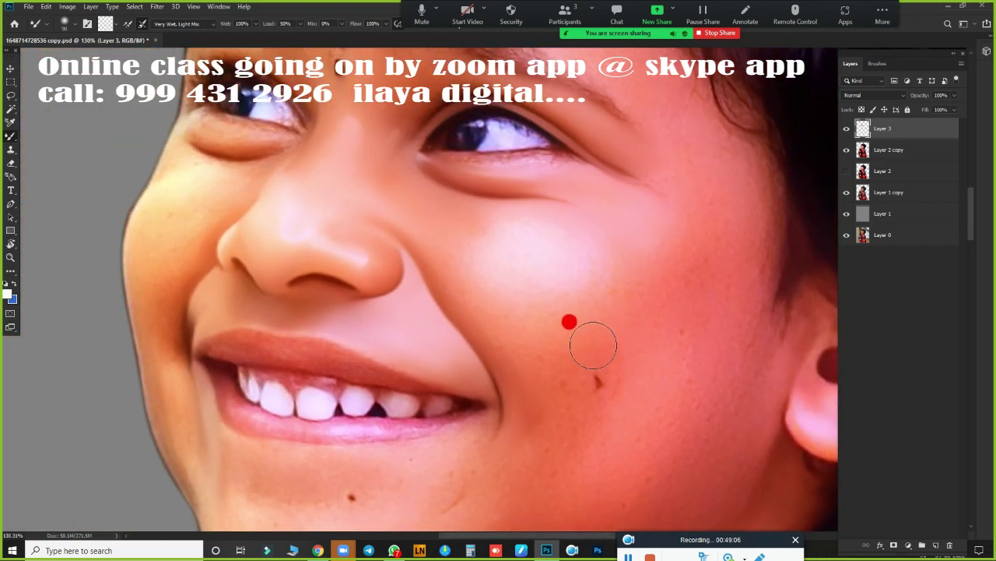
pyautogui.press('r')
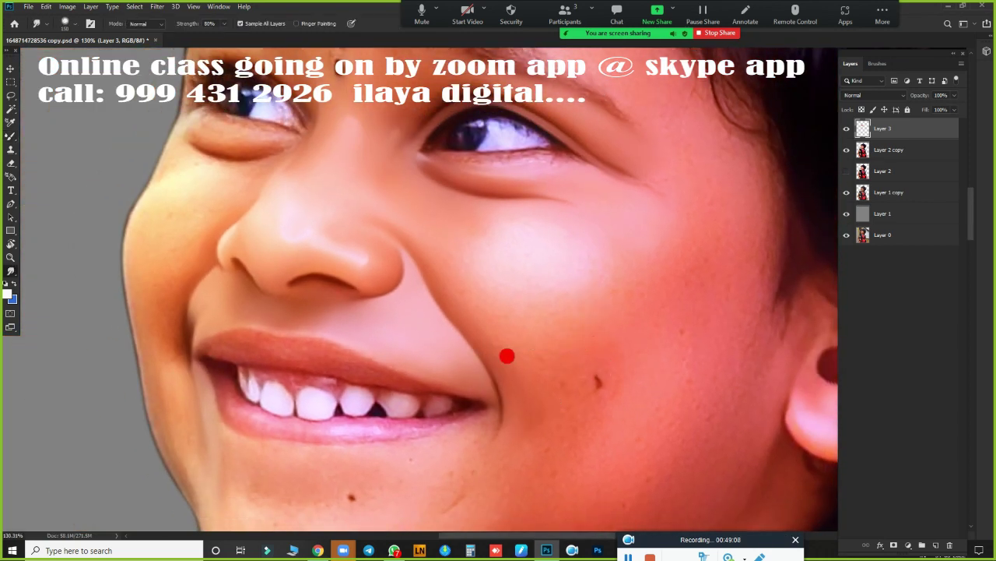
pyautogui.press(']')
pyautogui.press(']')
pyautogui.press(']')
pyautogui.press(']')
pyautogui.press(']')
pyautogui.moveTo(552, 394)
pyautogui.mouseDown()
pyautogui.moveTo(604, 331)
pyautogui.moveTo(599, 314)
pyautogui.moveTo(585, 379)
pyautogui.moveTo(605, 327)
pyautogui.moveTo(580, 384)
pyautogui.moveTo(584, 318)
pyautogui.moveTo(582, 382)
pyautogui.moveTo(552, 412)
pyautogui.moveTo(612, 316)
pyautogui.moveTo(596, 382)
pyautogui.moveTo(680, 298)
pyautogui.moveTo(629, 379)
pyautogui.moveTo(692, 275)
pyautogui.moveTo(623, 421)
pyautogui.moveTo(604, 370)
pyautogui.moveTo(573, 355)
pyautogui.moveTo(498, 427)
pyautogui.mouseUp()
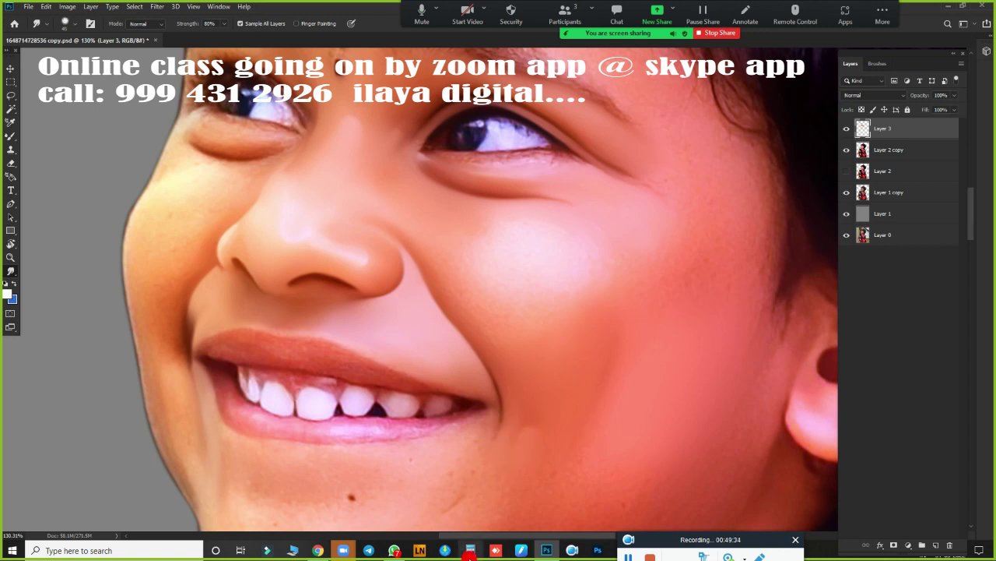
# Step: Smear the skin around the mouth corner and cheek smoother and lighter
pyautogui.click(456, 369)
pyautogui.moveTo(495, 410); pyautogui.dragTo(503, 451)
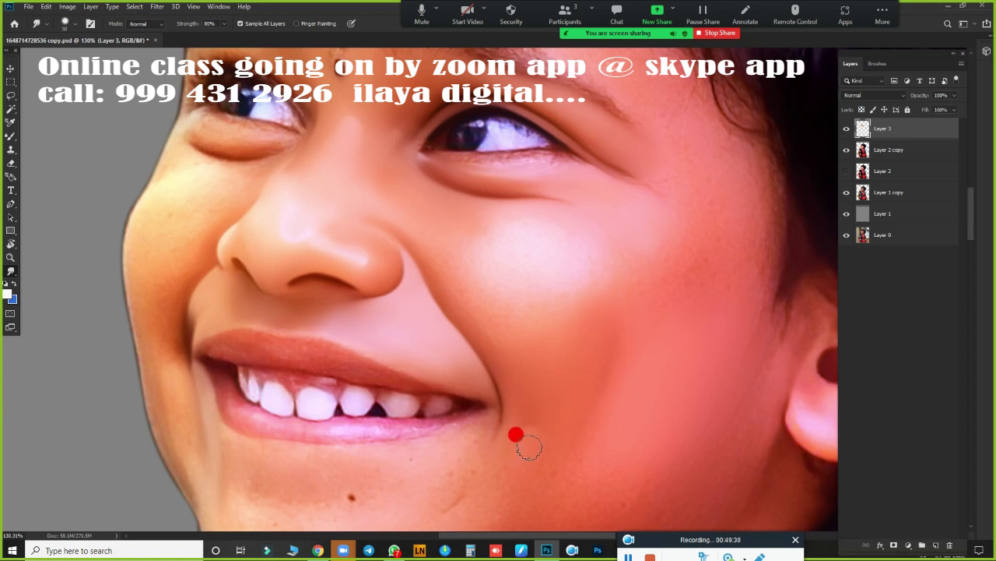
pyautogui.moveTo(587, 427)
pyautogui.mouseDown()
pyautogui.moveTo(538, 423)
pyautogui.moveTo(567, 367)
pyautogui.moveTo(593, 260)
pyautogui.moveTo(556, 210)
pyautogui.moveTo(568, 209)
pyautogui.moveTo(583, 229)
pyautogui.moveTo(535, 207)
pyautogui.moveTo(560, 207)
pyautogui.moveTo(522, 347)
pyautogui.moveTo(405, 217)
pyautogui.moveTo(517, 355)
pyautogui.mouseUp()
pyautogui.moveTo(479, 206)
pyautogui.mouseDown()
pyautogui.moveTo(456, 205)
pyautogui.moveTo(485, 198)
pyautogui.moveTo(541, 218)
pyautogui.moveTo(558, 250)
pyautogui.moveTo(509, 210)
pyautogui.moveTo(478, 205)
pyautogui.moveTo(573, 255)
pyautogui.moveTo(547, 247)
pyautogui.mouseUp()
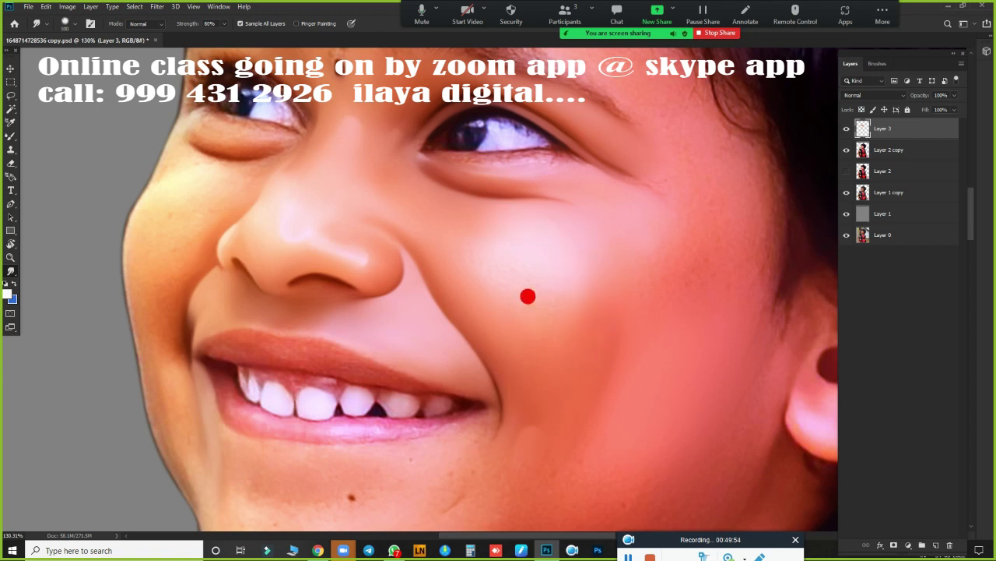
pyautogui.moveTo(509, 314)
pyautogui.mouseDown()
pyautogui.moveTo(512, 285)
pyautogui.moveTo(494, 249)
pyautogui.moveTo(465, 231)
pyautogui.moveTo(520, 255)
pyautogui.moveTo(471, 209)
pyautogui.mouseUp()
pyautogui.moveTo(594, 256)
pyautogui.mouseDown()
pyautogui.moveTo(530, 222)
pyautogui.moveTo(561, 318)
pyautogui.moveTo(501, 262)
pyautogui.moveTo(463, 251)
pyautogui.moveTo(507, 311)
pyautogui.moveTo(541, 322)
pyautogui.moveTo(505, 301)
pyautogui.moveTo(472, 257)
pyautogui.moveTo(561, 256)
pyautogui.moveTo(444, 231)
pyautogui.moveTo(503, 221)
pyautogui.moveTo(594, 249)
pyautogui.moveTo(564, 321)
pyautogui.mouseUp()
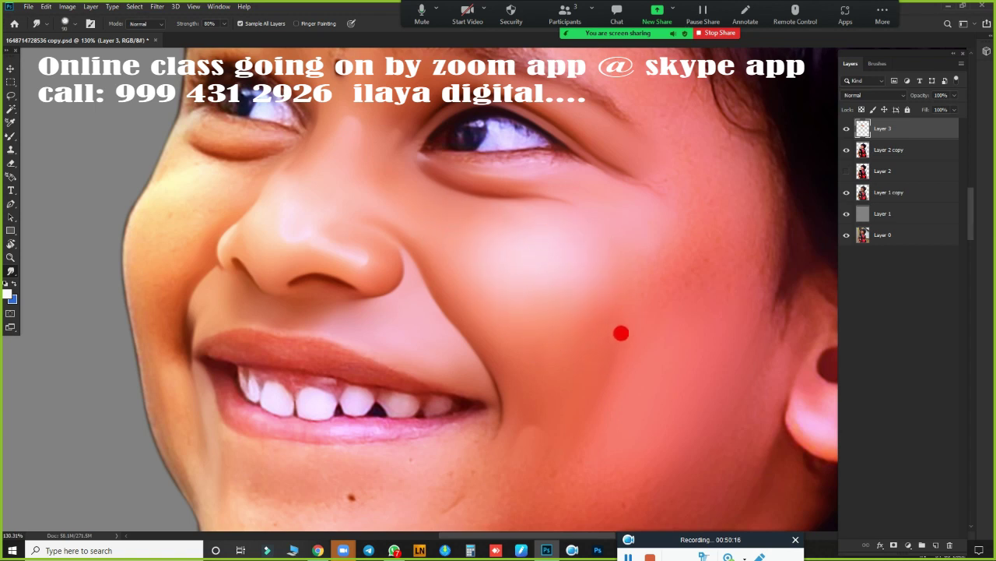
pyautogui.scroll(-5, 621, 333)
pyautogui.scroll(2, 618, 354)
pyautogui.scroll(2, 646, 374)
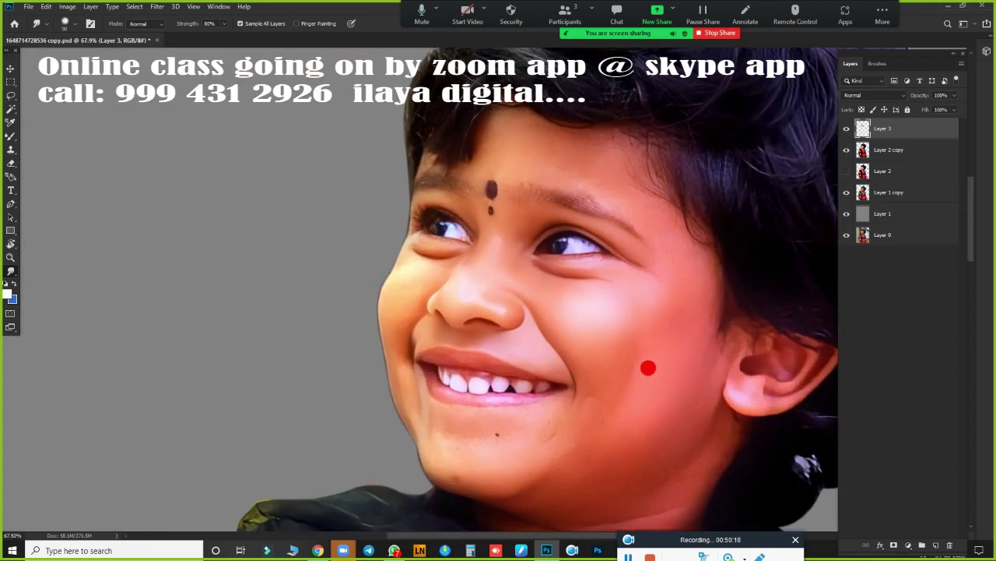
# Step: Enlarge the Smudge brush and bring the nose and mouth into view
pyautogui.scroll(2, 643, 336)
pyautogui.scroll(1, 665, 351)
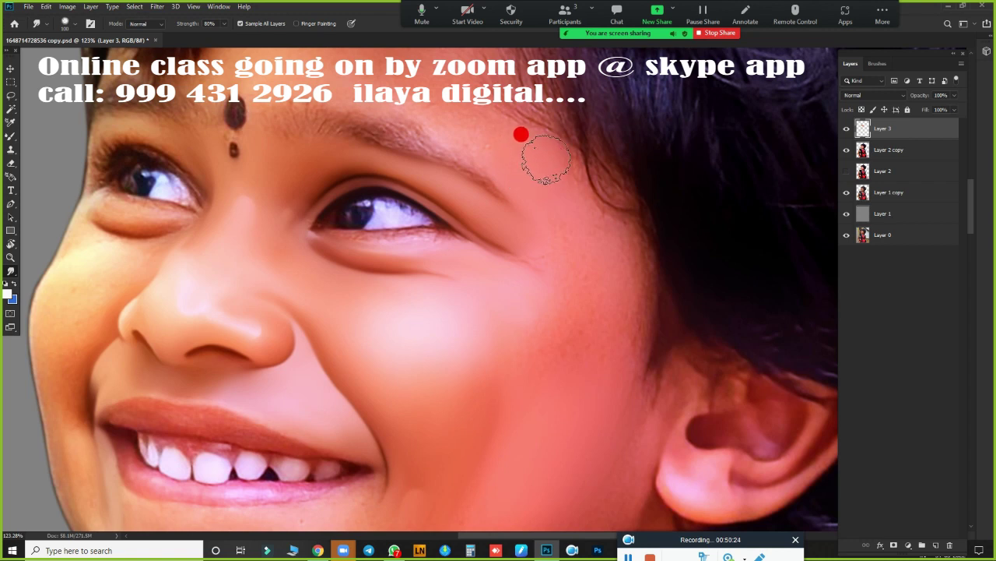
pyautogui.press(']')
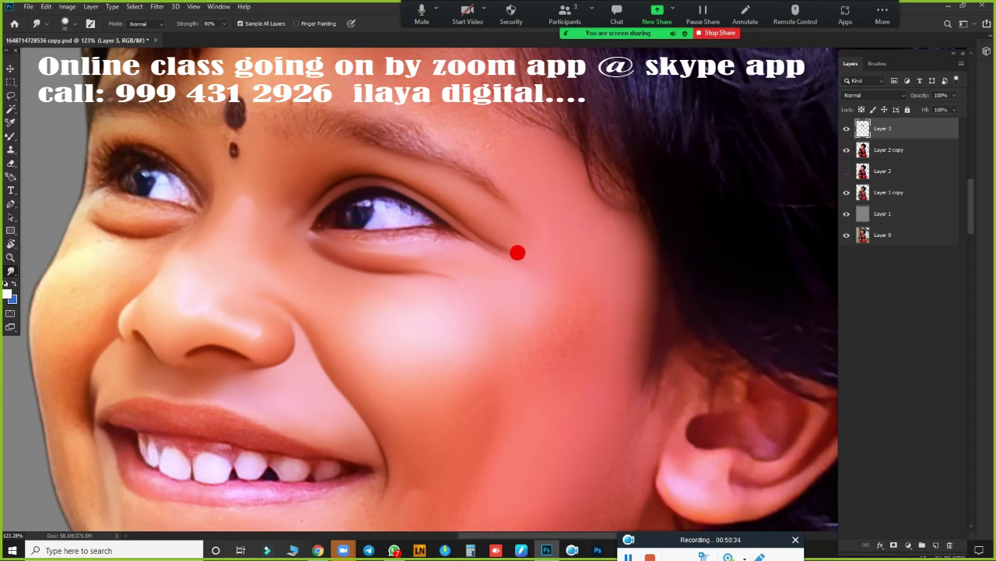
pyautogui.press(']')
pyautogui.press(']')
pyautogui.press(']')
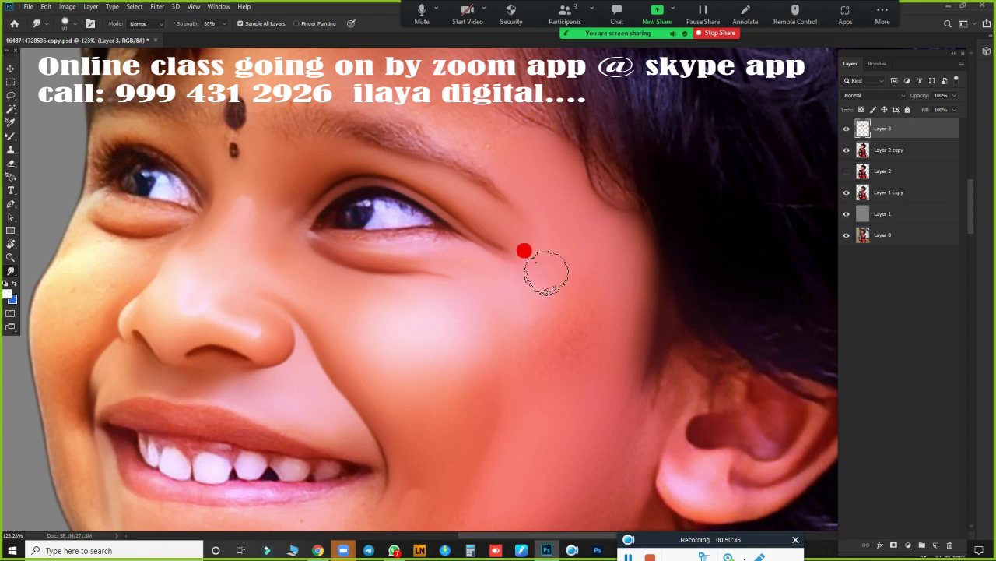
pyautogui.press(']')
pyautogui.press(']')
pyautogui.press(']')
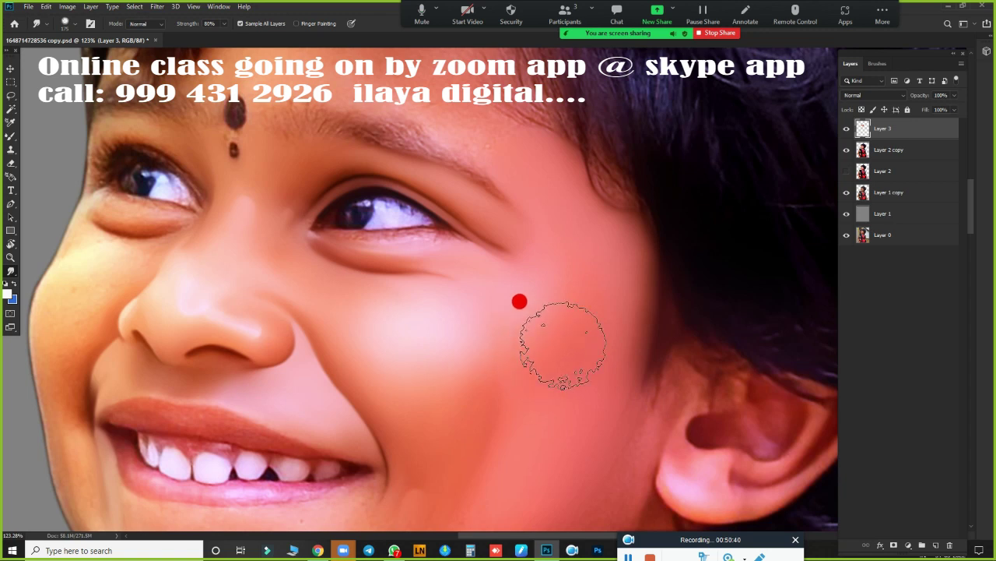
pyautogui.moveTo(578, 361); pyautogui.dragTo(685, 280)
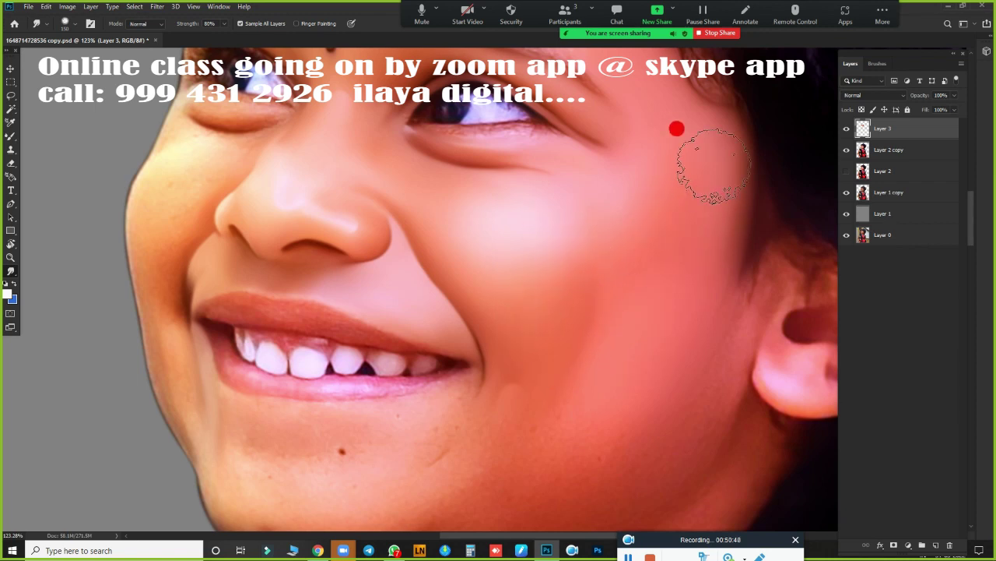
pyautogui.press('[')
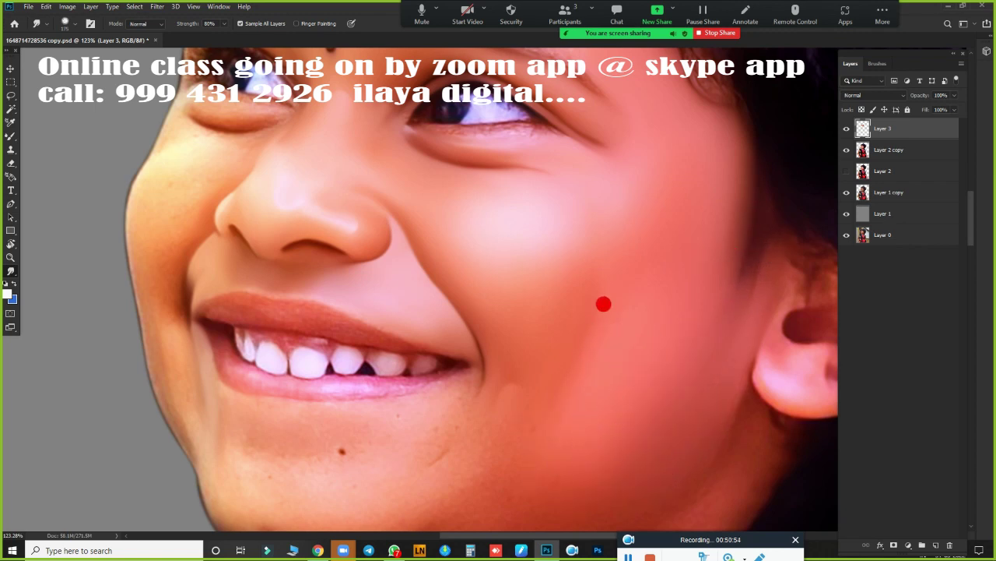
# Step: Smudge the cheek skin below the eye and toward the chin evenly smooth
pyautogui.scroll(-2, 473, 385)
pyautogui.scroll(-2, 512, 413)
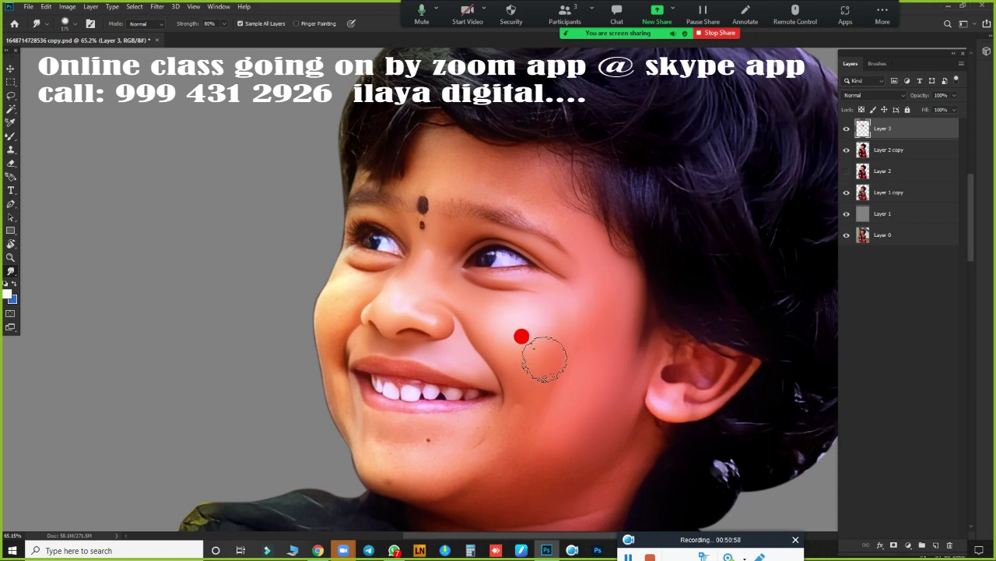
pyautogui.moveTo(527, 333)
pyautogui.mouseDown()
pyautogui.moveTo(521, 299)
pyautogui.moveTo(579, 351)
pyautogui.moveTo(609, 271)
pyautogui.mouseUp()
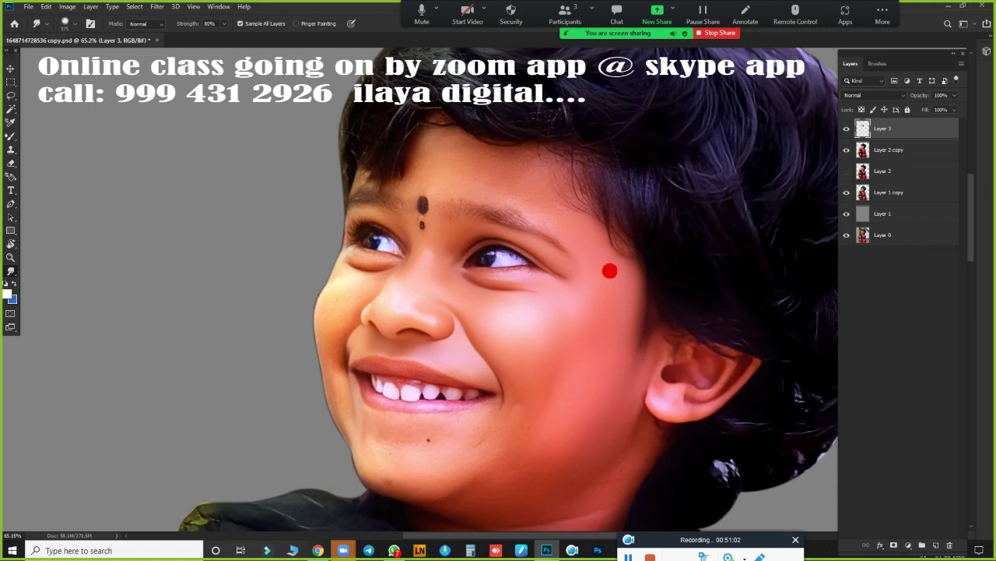
pyautogui.moveTo(501, 443)
pyautogui.mouseDown()
pyautogui.moveTo(438, 472)
pyautogui.moveTo(463, 467)
pyautogui.moveTo(456, 485)
pyautogui.moveTo(536, 417)
pyautogui.moveTo(534, 462)
pyautogui.moveTo(584, 398)
pyautogui.moveTo(564, 387)
pyautogui.mouseUp()
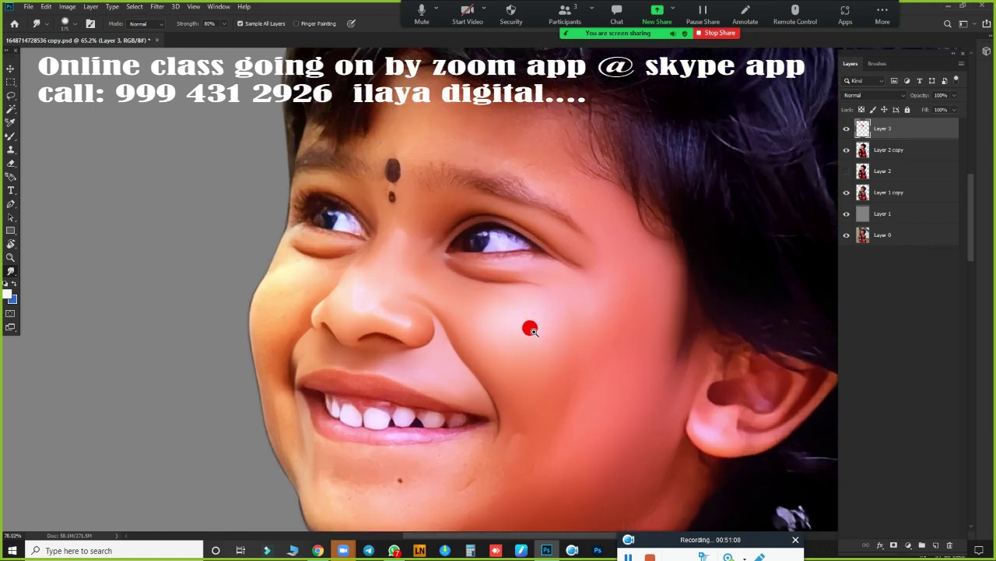
pyautogui.moveTo(490, 308)
pyautogui.mouseDown()
pyautogui.moveTo(543, 327)
pyautogui.moveTo(503, 334)
pyautogui.mouseUp()
pyautogui.scroll(3, 521, 331)
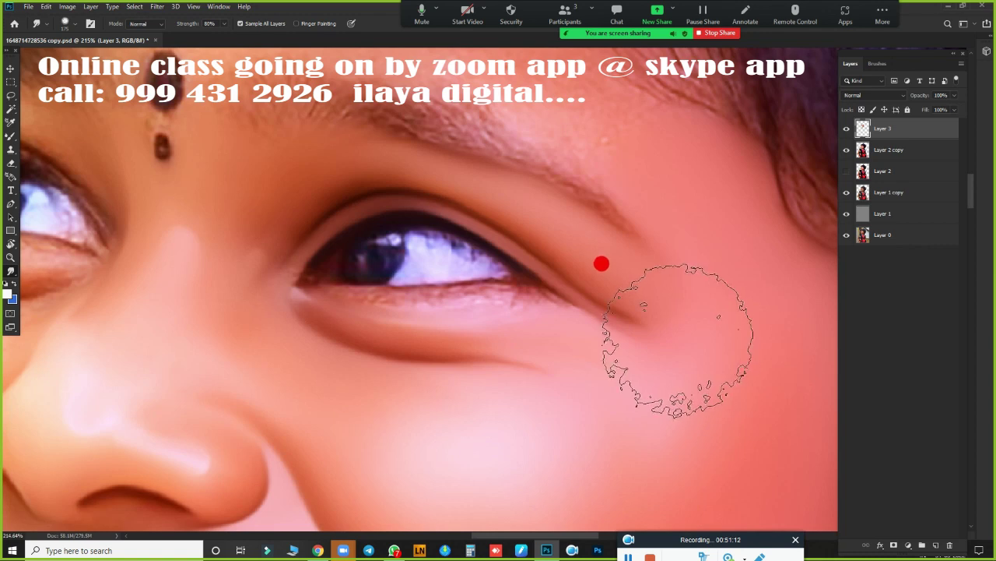
# Step: Rotate the view about 19 degrees, zoom on the eye, and smudge the inner lid line
pyautogui.press('j')
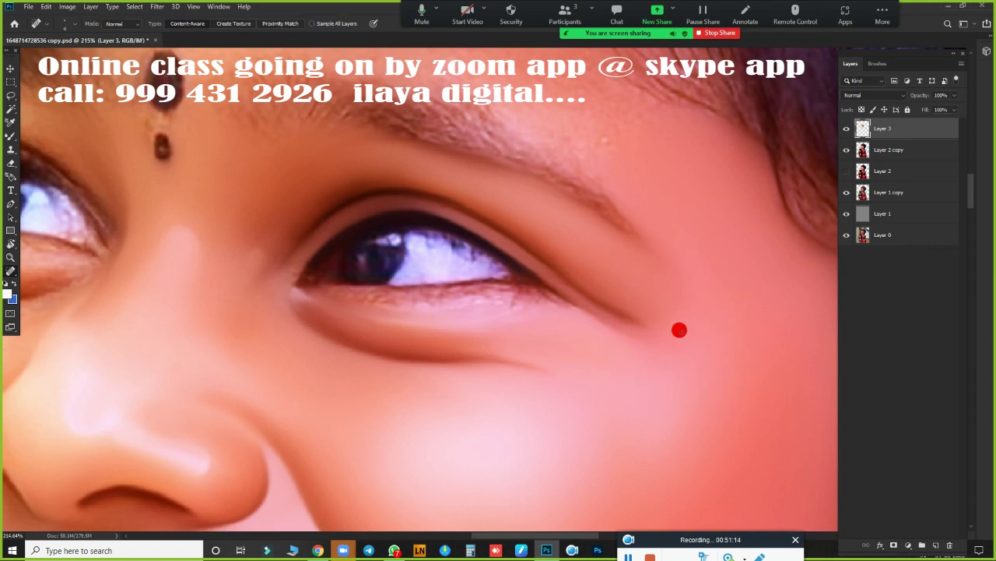
pyautogui.press('r')
pyautogui.moveTo(682, 325)
pyautogui.mouseDown()
pyautogui.moveTo(653, 285)
pyautogui.moveTo(706, 242)
pyautogui.mouseUp()
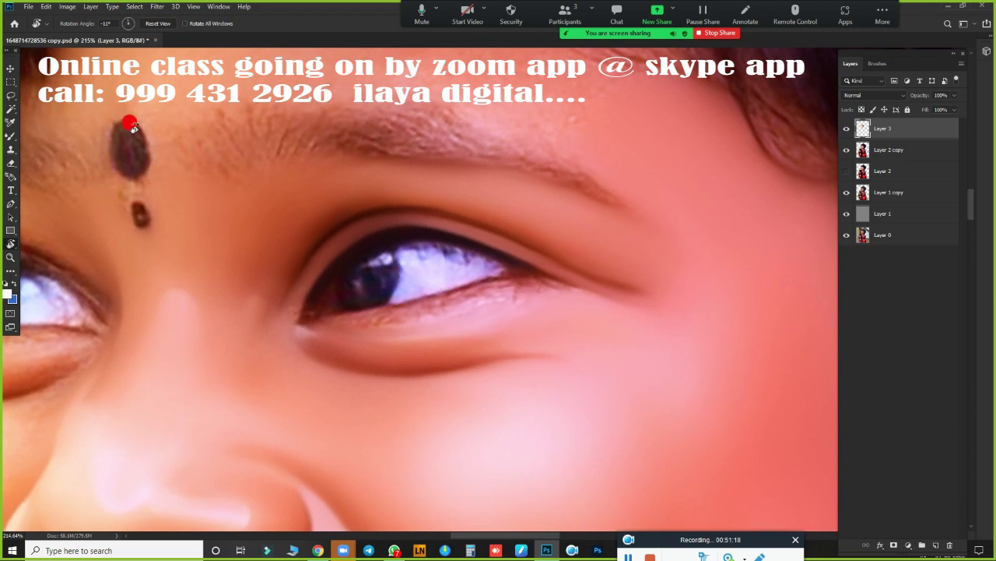
pyautogui.moveTo(521, 309)
pyautogui.mouseDown()
pyautogui.moveTo(687, 327)
pyautogui.moveTo(638, 316)
pyautogui.mouseUp()
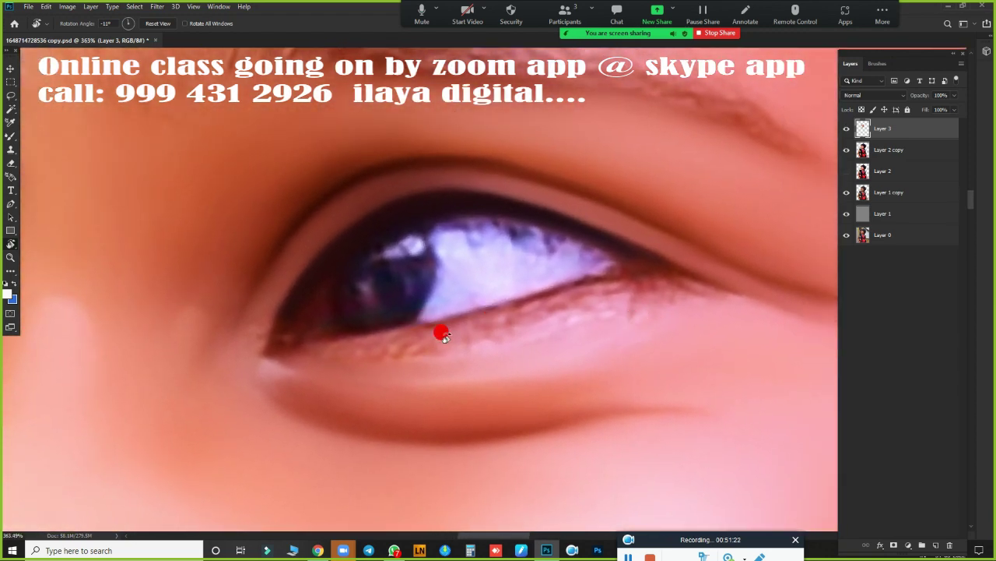
pyautogui.press('r')
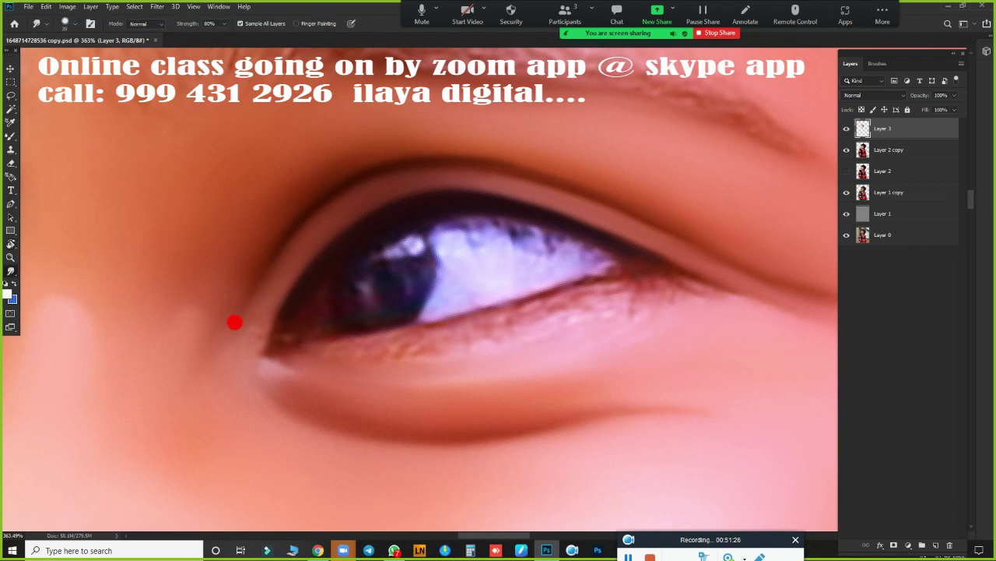
pyautogui.moveTo(268, 291); pyautogui.dragTo(248, 334)
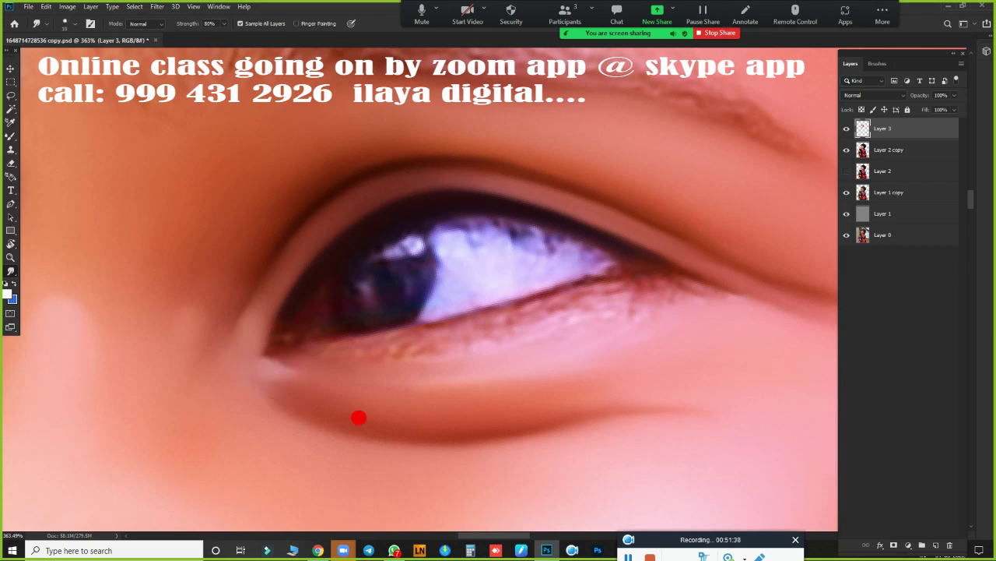
# Step: Darken the lower eyelid crease with the Mixer Brush
pyautogui.press('b')
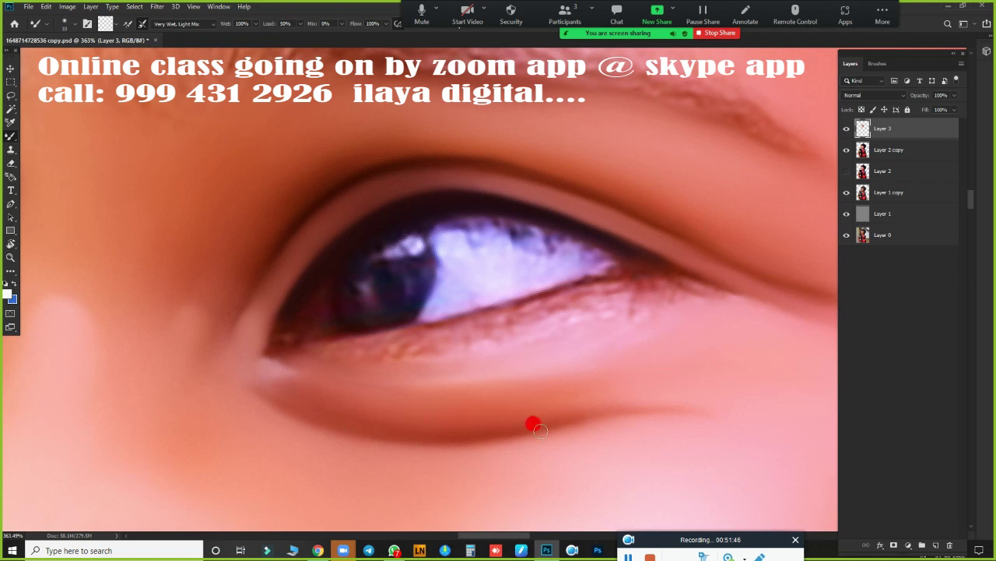
pyautogui.moveTo(537, 426)
pyautogui.mouseDown()
pyautogui.moveTo(700, 409)
pyautogui.moveTo(530, 425)
pyautogui.mouseUp()
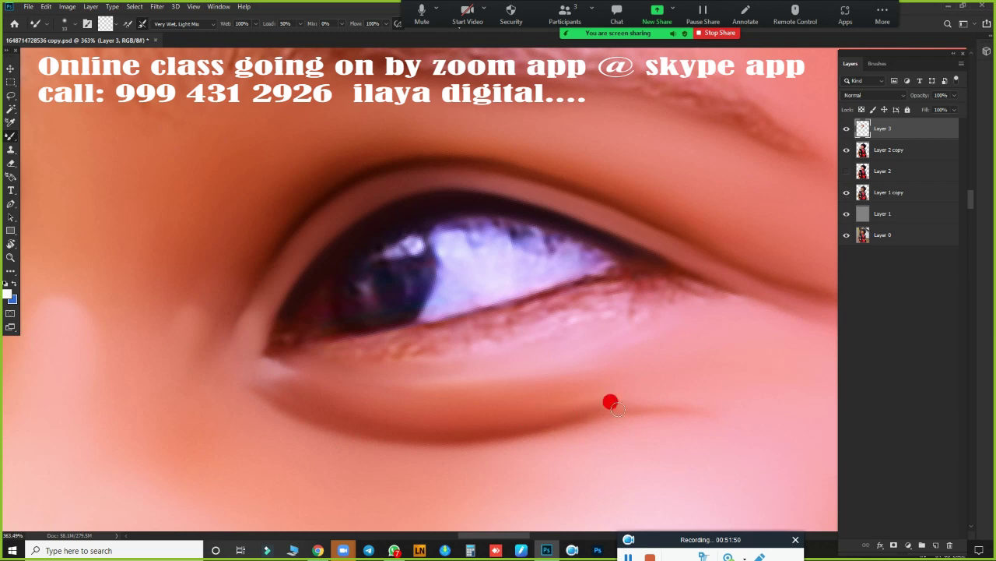
pyautogui.moveTo(548, 306); pyautogui.dragTo(516, 350)
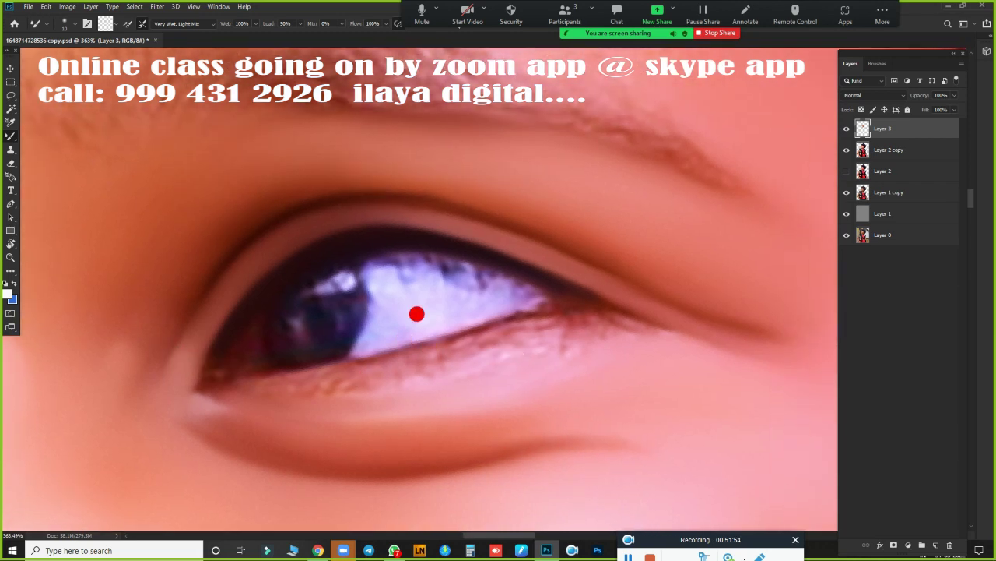
pyautogui.moveTo(535, 341); pyautogui.dragTo(585, 299)
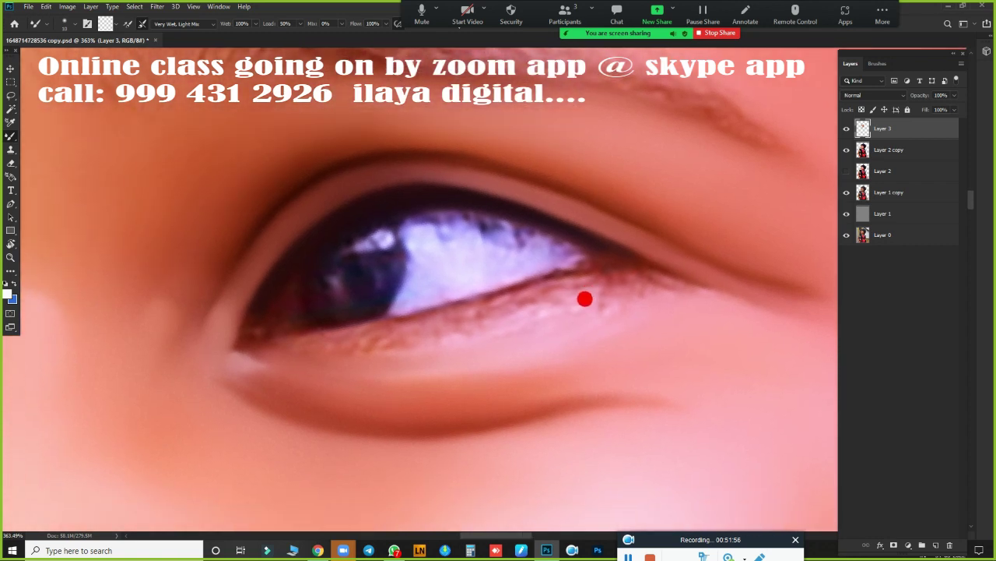
pyautogui.press('r')
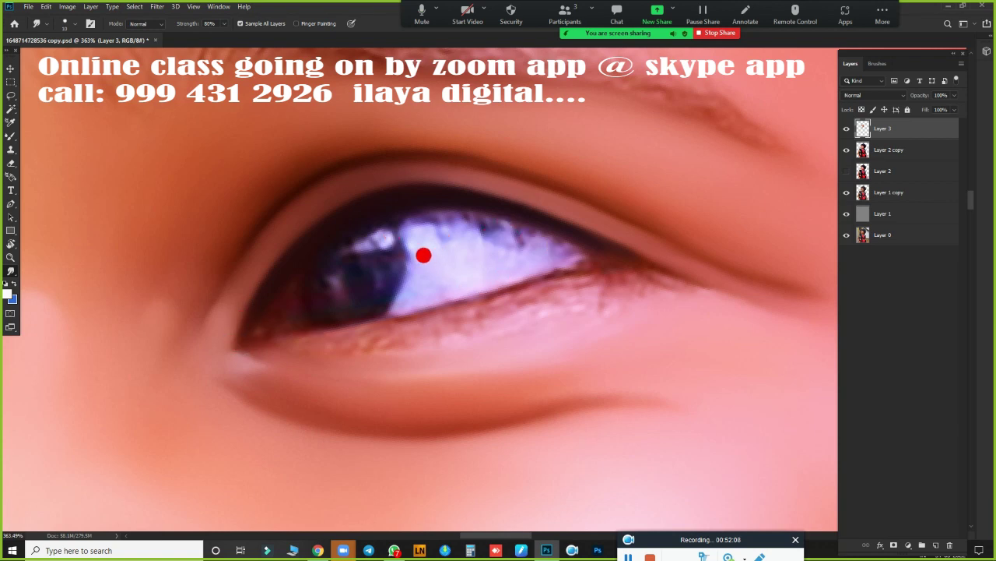
# Step: Smudge the iris edge, eye white and upper lash line smoother on Layer 3
pyautogui.moveTo(428, 254)
pyautogui.mouseDown()
pyautogui.moveTo(417, 237)
pyautogui.moveTo(449, 255)
pyautogui.moveTo(436, 262)
pyautogui.moveTo(424, 253)
pyautogui.mouseUp()
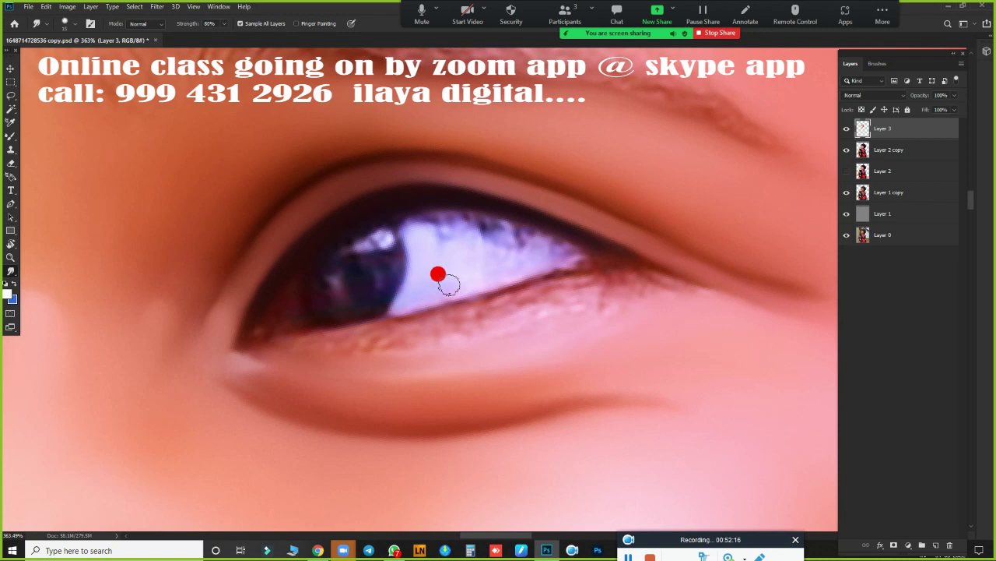
pyautogui.moveTo(438, 274)
pyautogui.mouseDown()
pyautogui.moveTo(407, 285)
pyautogui.moveTo(452, 269)
pyautogui.moveTo(531, 264)
pyautogui.mouseUp()
pyautogui.moveTo(531, 264); pyautogui.dragTo(402, 210)
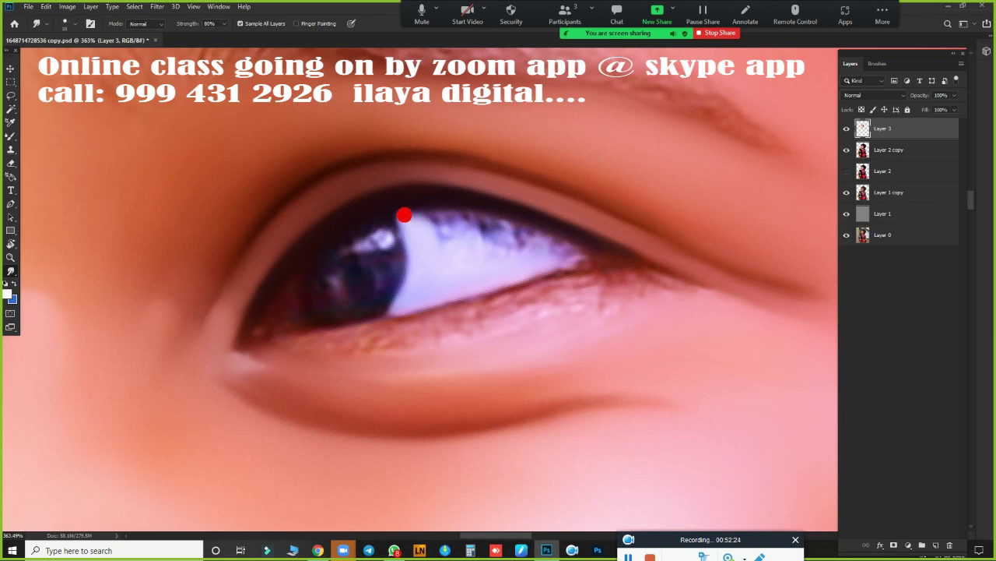
pyautogui.moveTo(455, 230)
pyautogui.mouseDown()
pyautogui.moveTo(434, 215)
pyautogui.moveTo(419, 221)
pyautogui.moveTo(461, 217)
pyautogui.moveTo(522, 237)
pyautogui.moveTo(434, 260)
pyautogui.moveTo(467, 237)
pyautogui.moveTo(514, 244)
pyautogui.moveTo(445, 242)
pyautogui.moveTo(431, 289)
pyautogui.mouseUp()
pyautogui.moveTo(487, 271)
pyautogui.mouseDown()
pyautogui.moveTo(492, 245)
pyautogui.moveTo(533, 243)
pyautogui.moveTo(492, 239)
pyautogui.moveTo(533, 244)
pyautogui.moveTo(456, 227)
pyautogui.moveTo(556, 251)
pyautogui.moveTo(521, 247)
pyautogui.moveTo(567, 242)
pyautogui.moveTo(498, 270)
pyautogui.moveTo(573, 261)
pyautogui.moveTo(564, 249)
pyautogui.moveTo(577, 258)
pyautogui.moveTo(446, 288)
pyautogui.moveTo(481, 230)
pyautogui.moveTo(527, 258)
pyautogui.moveTo(504, 272)
pyautogui.moveTo(564, 263)
pyautogui.moveTo(477, 267)
pyautogui.moveTo(462, 225)
pyautogui.moveTo(411, 217)
pyautogui.moveTo(584, 259)
pyautogui.moveTo(439, 284)
pyautogui.mouseUp()
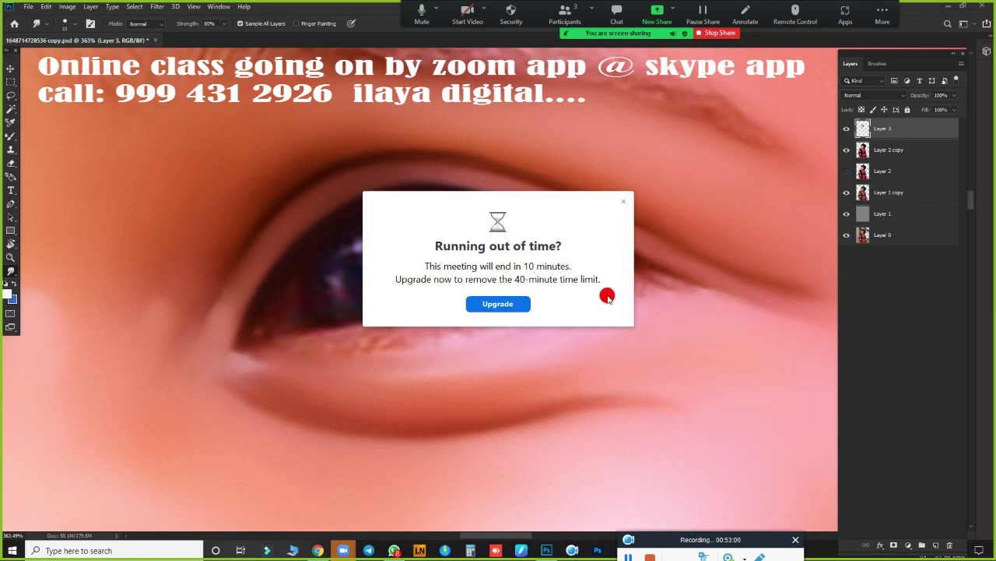
pyautogui.click(626, 203)
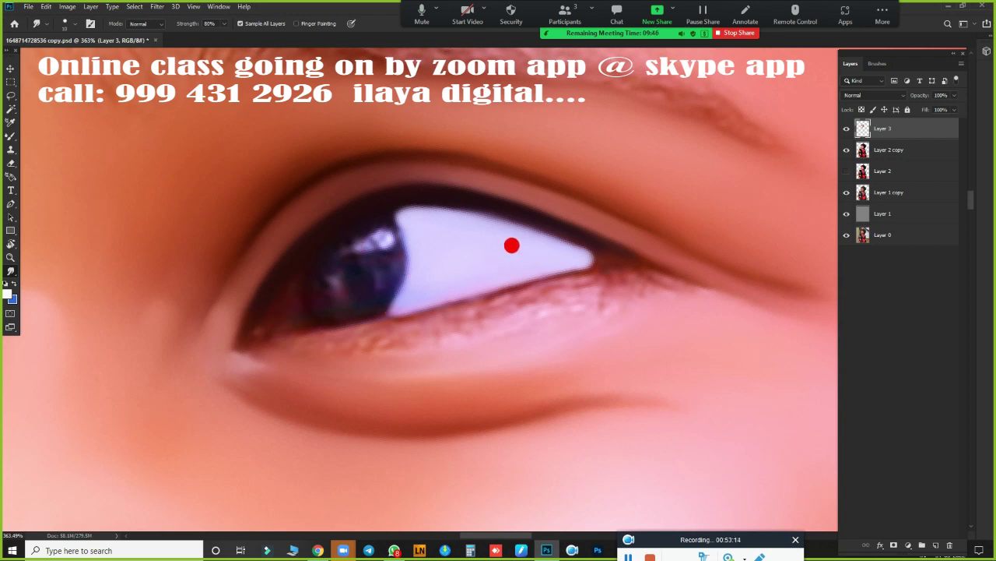
# Step: Toggle Layer 3 on and off to compare, then select Layer 2 copy
pyautogui.click(846, 129)
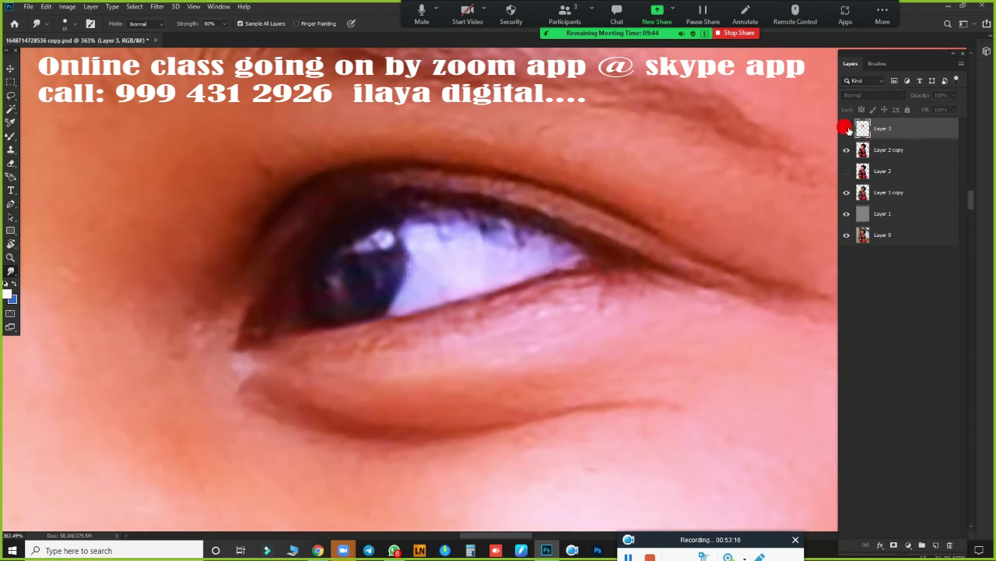
pyautogui.click(847, 130)
pyautogui.click(847, 130)
pyautogui.click(847, 130)
pyautogui.click(880, 151)
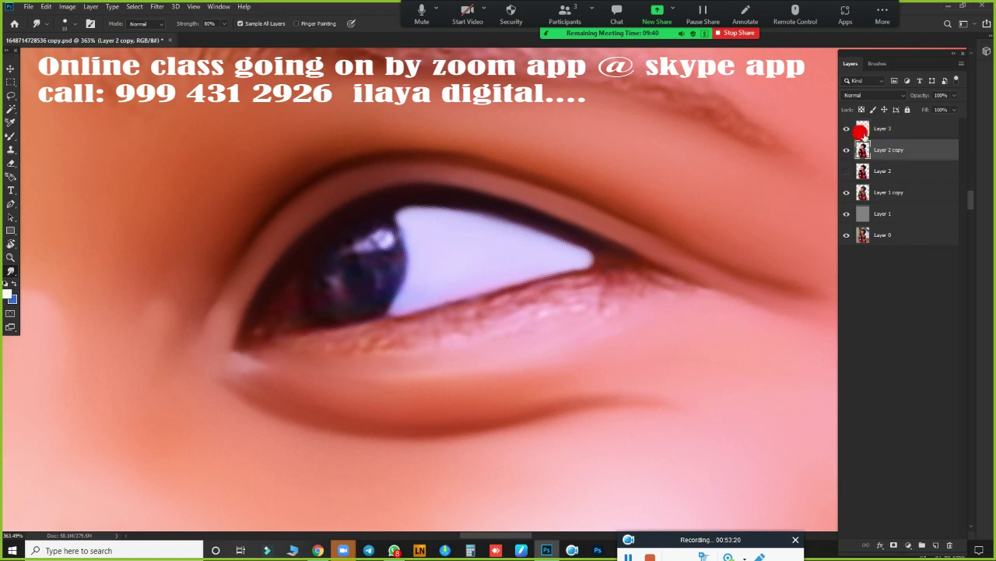
pyautogui.click(849, 130)
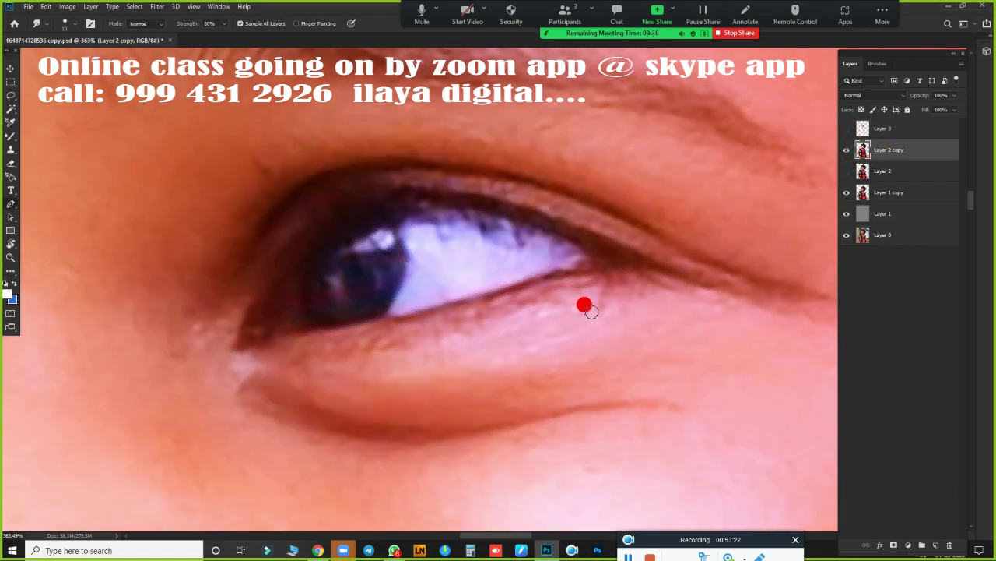
# Step: Trace a Pen path along the upper lid from the outer to the inner eye corner
pyautogui.press('p')
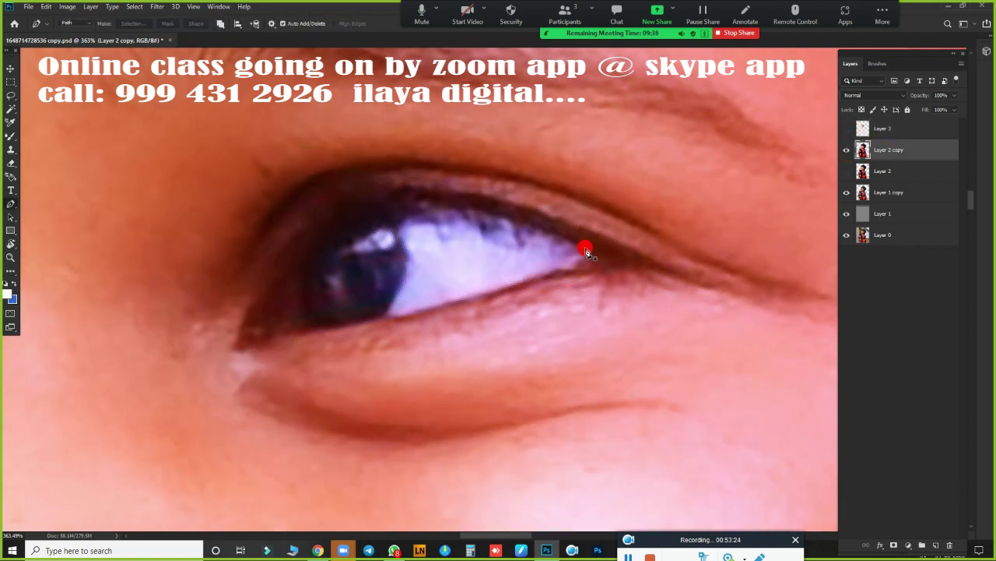
pyautogui.click(584, 248)
pyautogui.moveTo(381, 216); pyautogui.dragTo(293, 247)
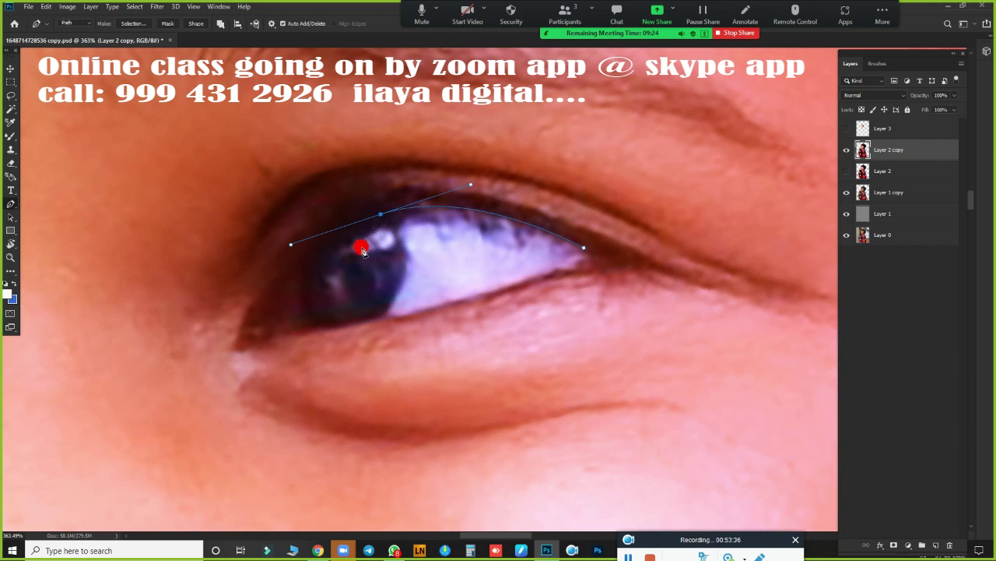
pyautogui.keyDown('alt'); pyautogui.click(381, 214); pyautogui.keyUp('alt')
pyautogui.moveTo(262, 325); pyautogui.dragTo(240, 413)
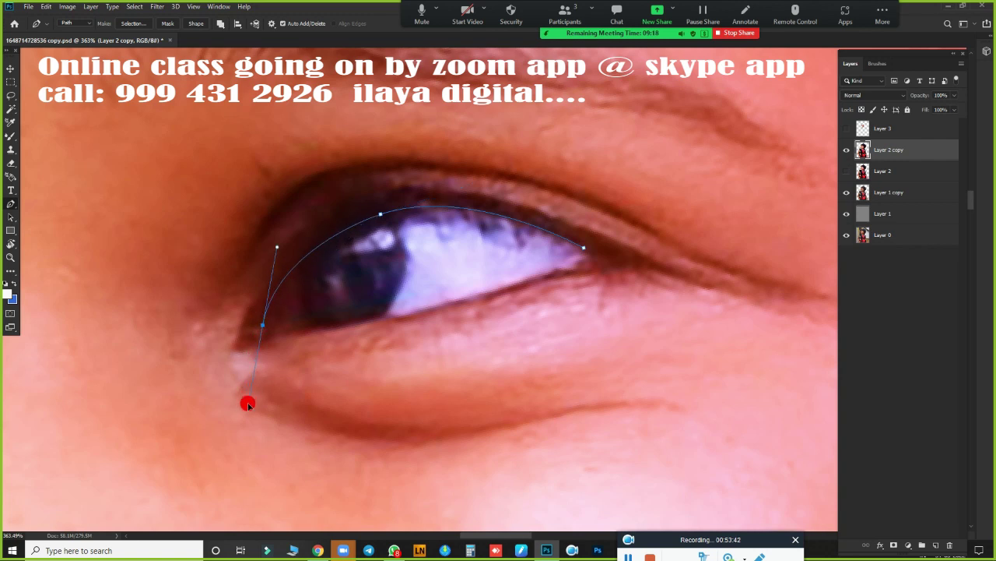
pyautogui.hotkey('ctrl', 'z')
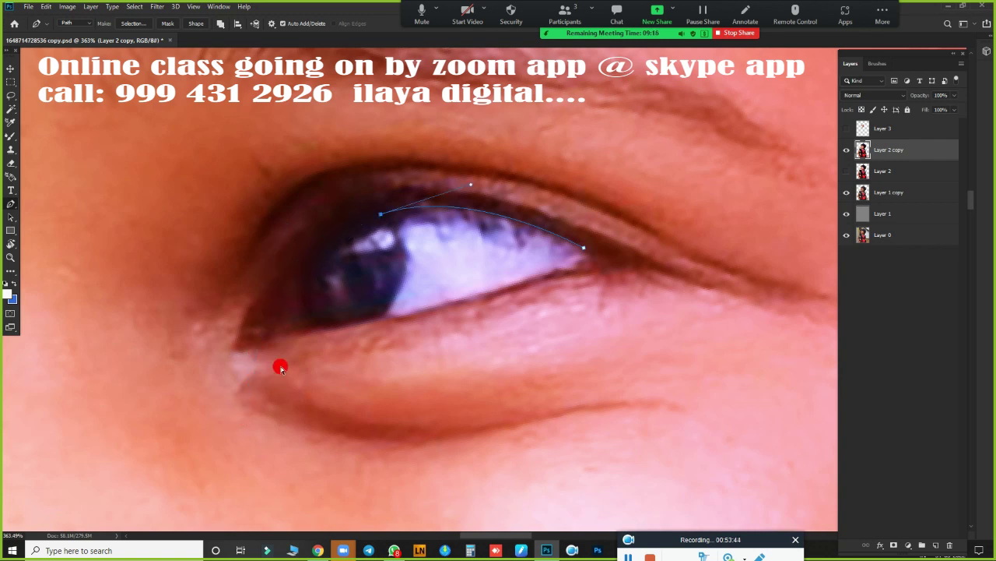
pyautogui.hotkey('ctrl', 'z')
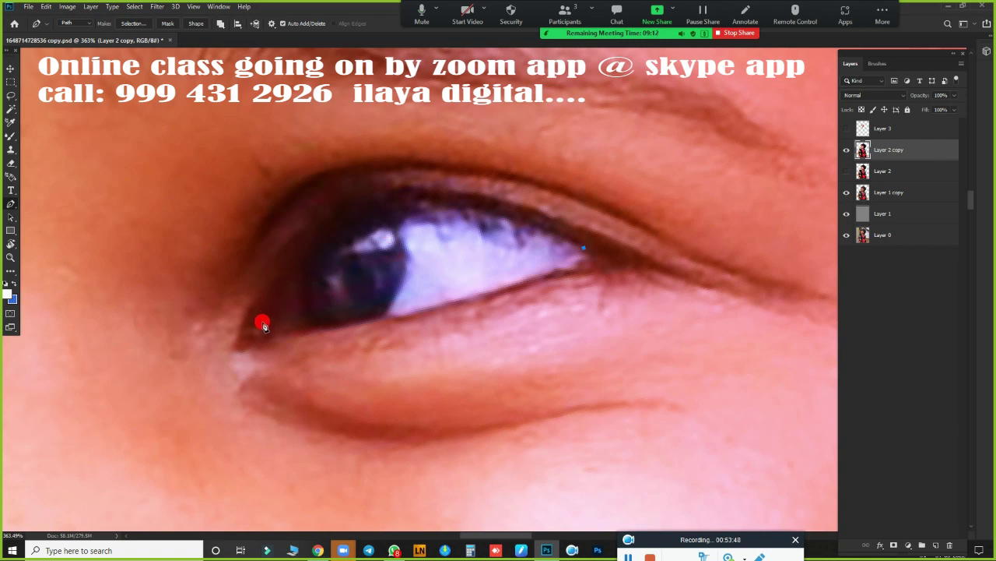
pyautogui.moveTo(262, 323); pyautogui.dragTo(191, 518)
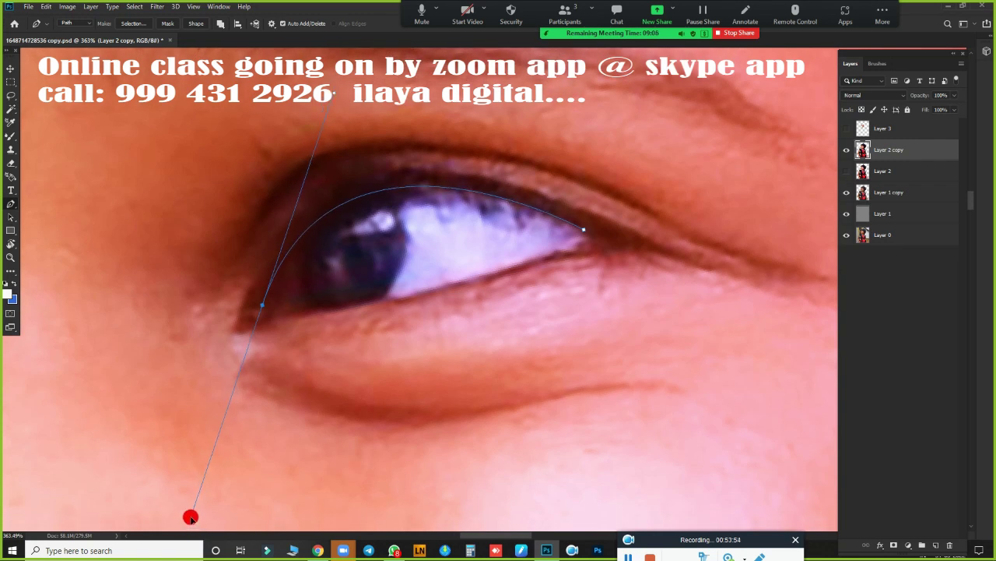
pyautogui.moveTo(191, 519); pyautogui.dragTo(208, 525)
# Step: Sharpen the inner-corner point and trace the lower lid, closing the path at the outer corner
pyautogui.hotkey('ctrl', '0')
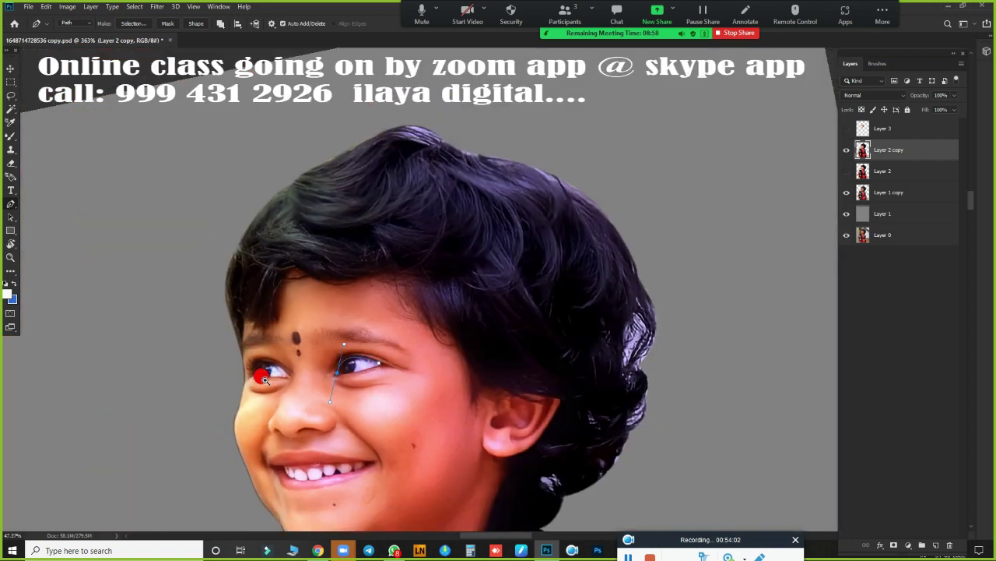
pyautogui.scroll(3, 265, 379)
pyautogui.scroll(2, 300, 396)
pyautogui.scroll(2, 319, 409)
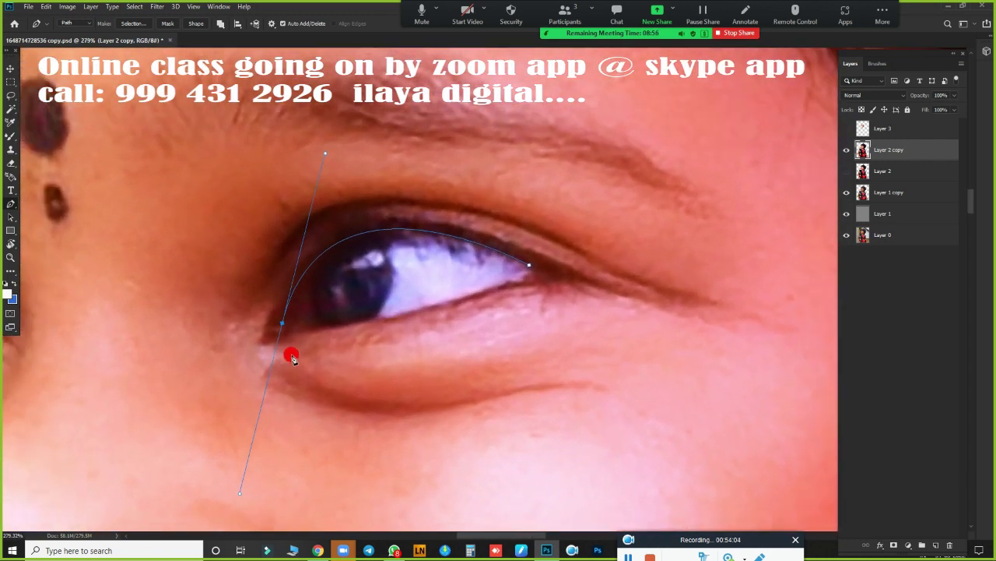
pyautogui.keyDown('alt'); pyautogui.click(285, 324); pyautogui.keyUp('alt')
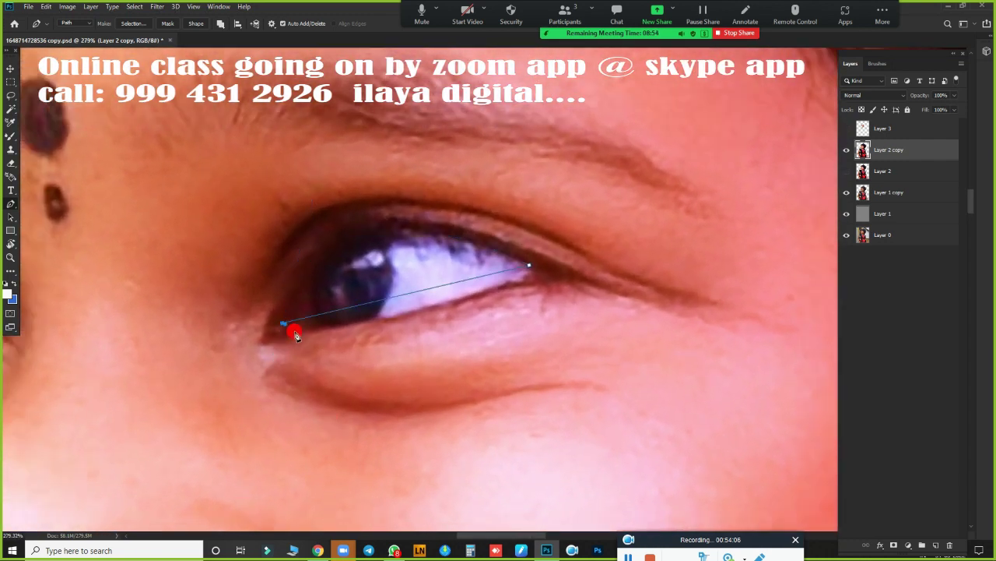
pyautogui.moveTo(283, 324); pyautogui.dragTo(325, 153)
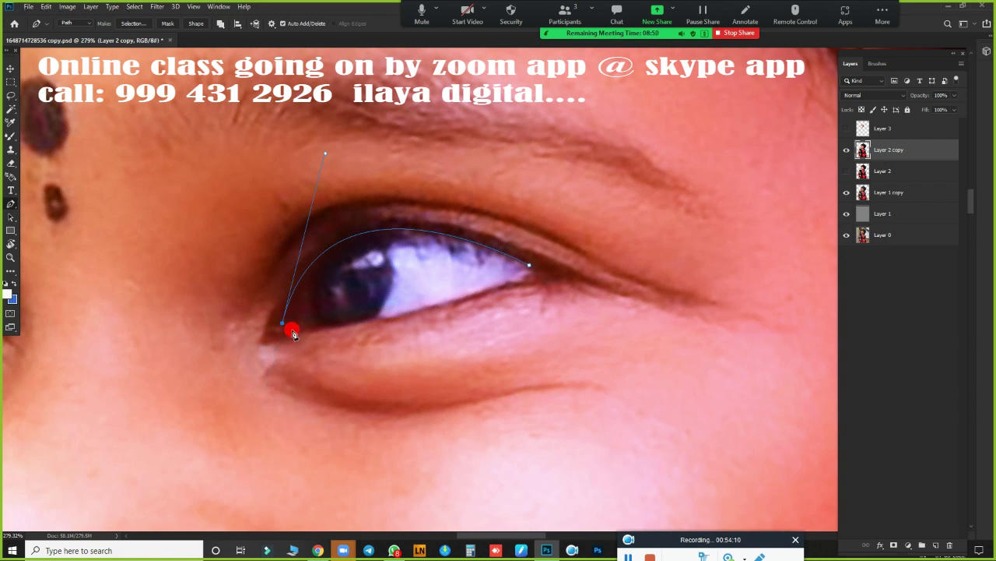
pyautogui.keyDown('alt'); pyautogui.click(283, 324); pyautogui.keyUp('alt')
pyautogui.moveTo(295, 334); pyautogui.dragTo(314, 332)
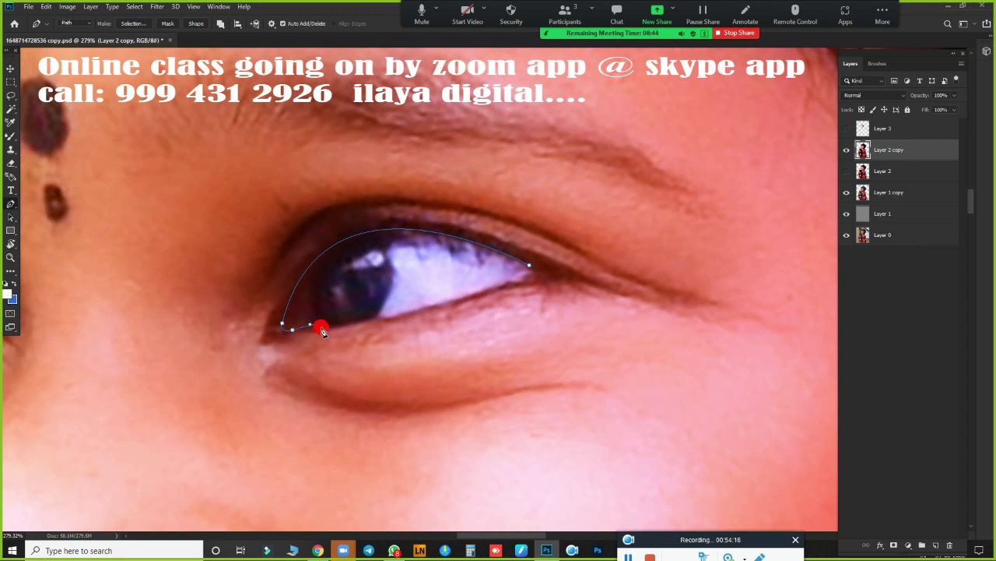
pyautogui.moveTo(451, 324)
pyautogui.mouseDown()
pyautogui.moveTo(498, 340)
pyautogui.moveTo(460, 336)
pyautogui.moveTo(546, 377)
pyautogui.mouseUp()
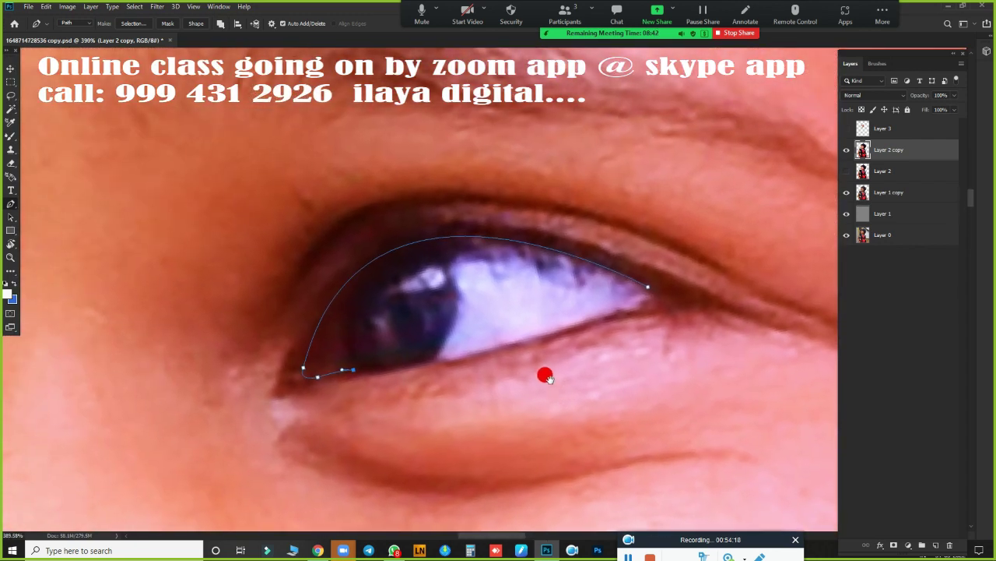
pyautogui.moveTo(368, 369)
pyautogui.mouseDown()
pyautogui.moveTo(356, 377)
pyautogui.moveTo(366, 371)
pyautogui.mouseUp()
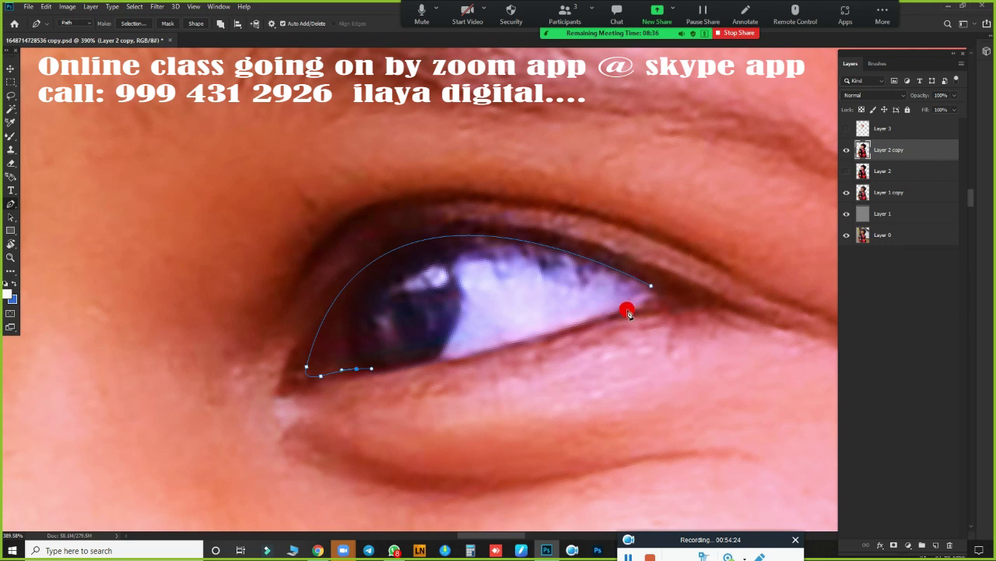
pyautogui.moveTo(627, 310); pyautogui.dragTo(706, 267)
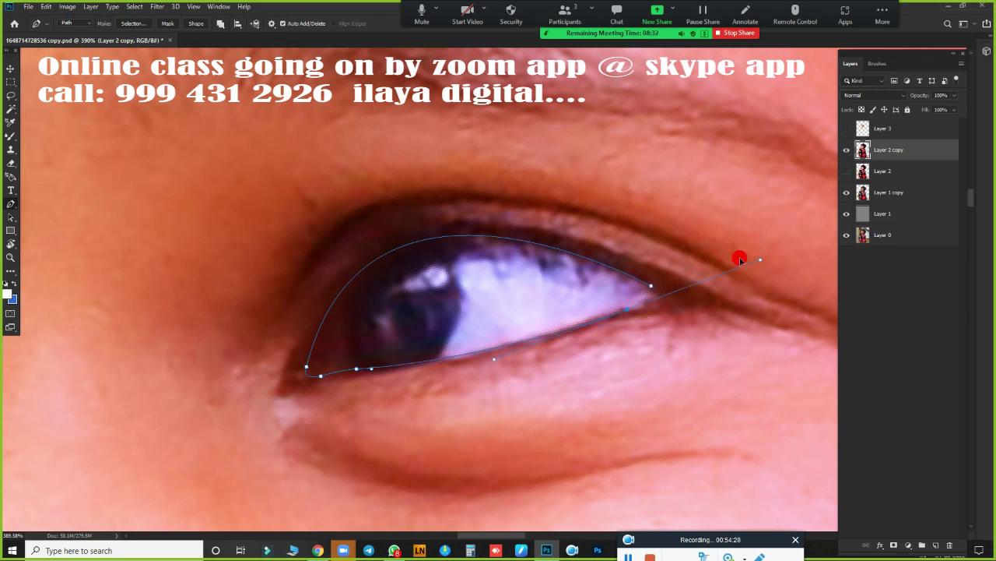
pyautogui.click(655, 293)
# Step: Turn the eye path into a feathered selection and make Layer 3 visible and active
pyautogui.hotkey('ctrl', 'Return')
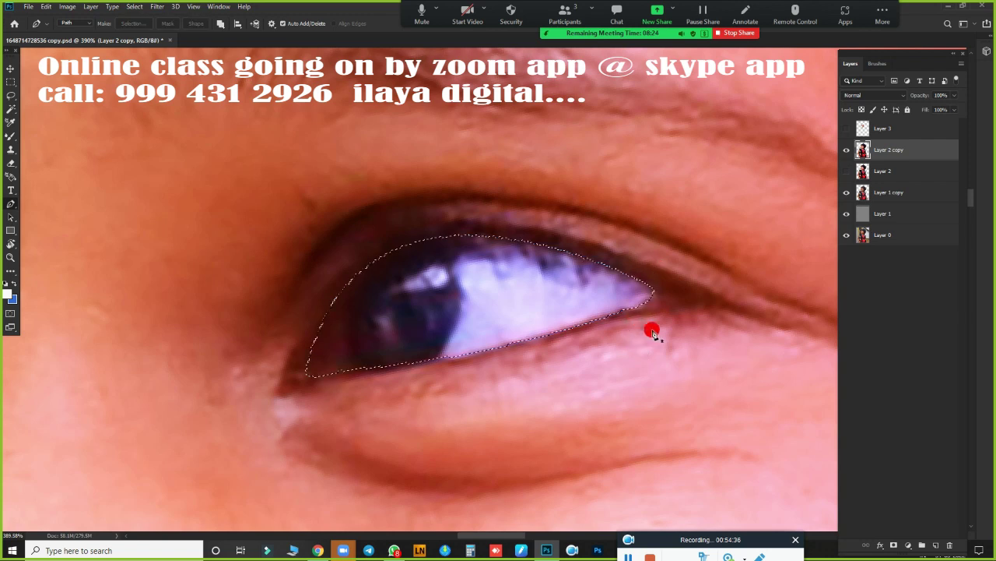
pyautogui.click(847, 128)
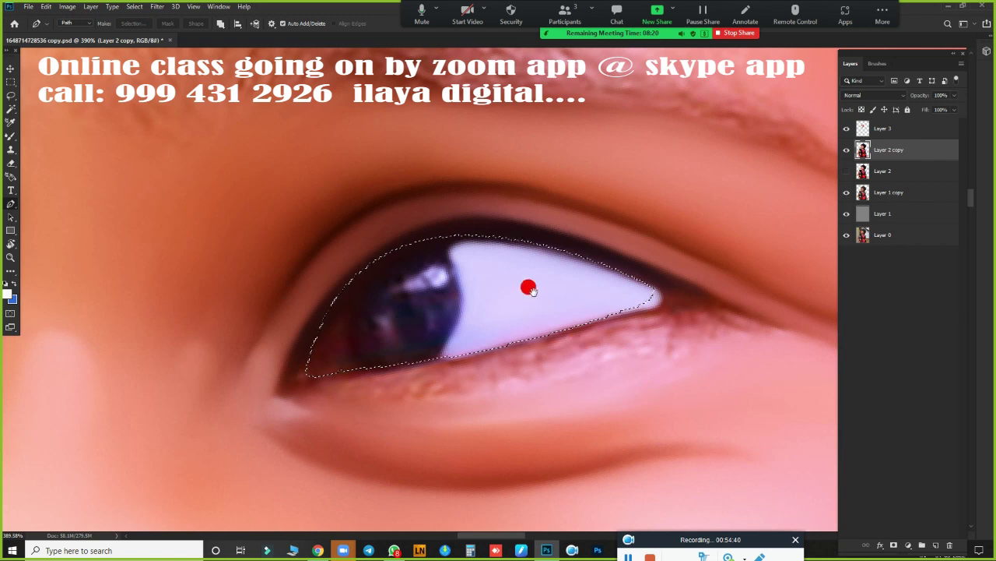
pyautogui.hotkey('ctrl', 'd')
pyautogui.moveTo(527, 285); pyautogui.dragTo(483, 224)
pyautogui.hotkey('ctrl', 'z')
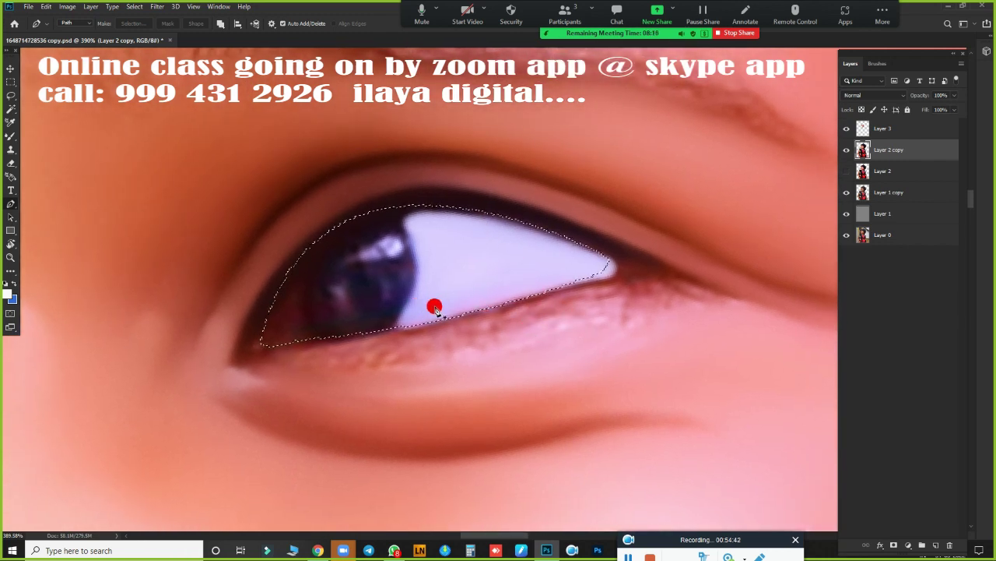
pyautogui.hotkey('shift', 'F6')
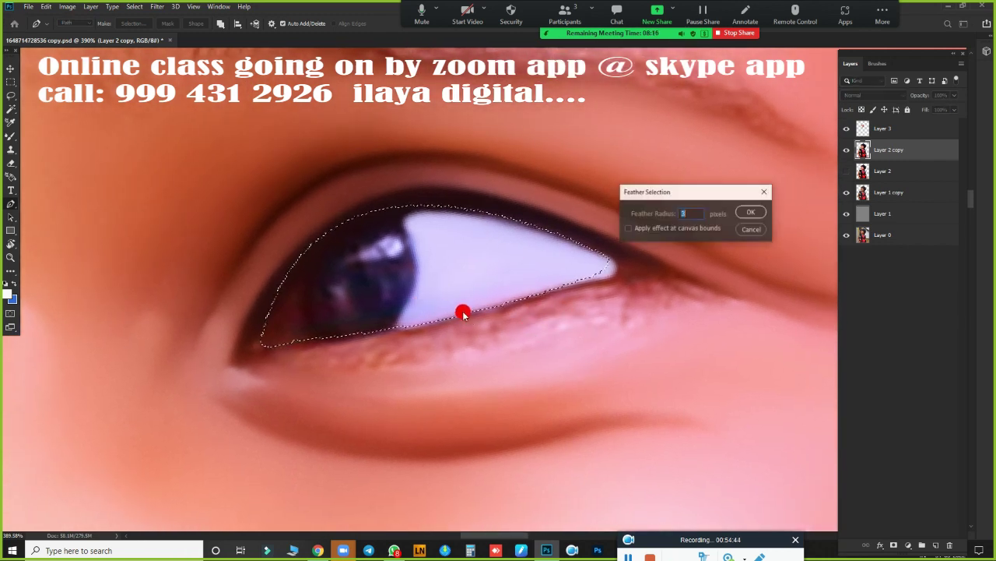
pyautogui.press('Return')
pyautogui.press('r')
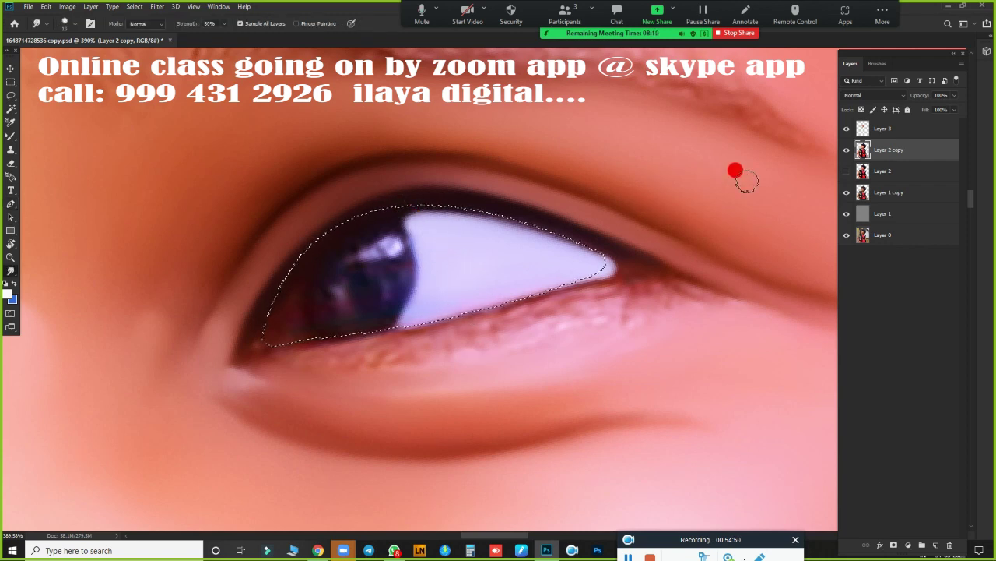
pyautogui.click(896, 128)
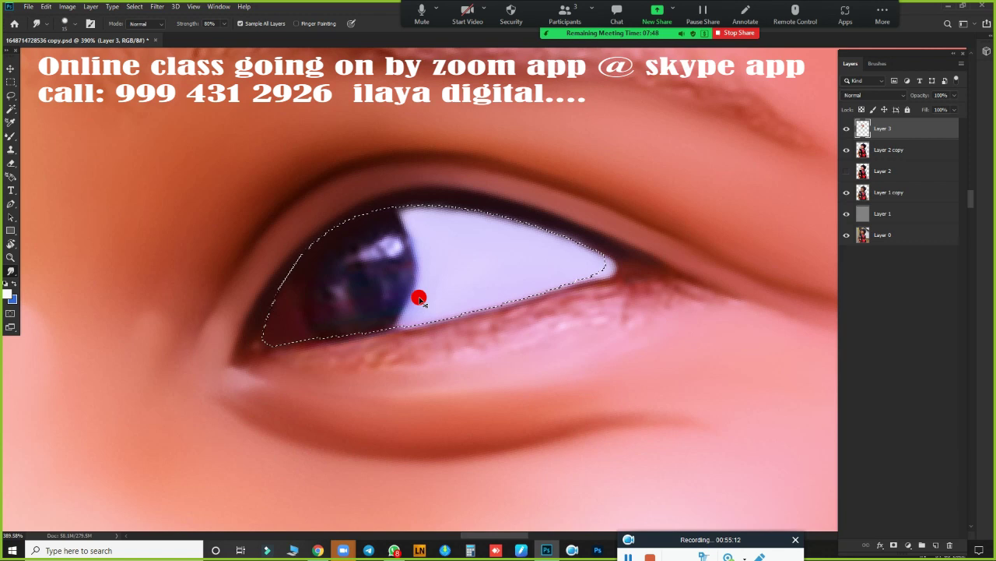
# Step: Blend the lower eye white with the Mixer Brush, then sample the pale lavender #ddceff
pyautogui.press('b')
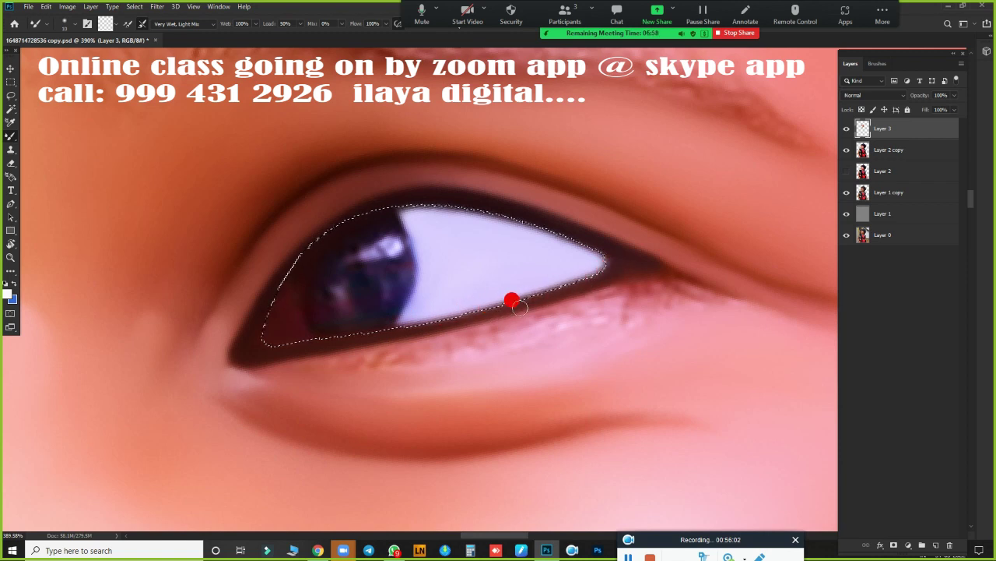
pyautogui.moveTo(511, 300)
pyautogui.mouseDown()
pyautogui.moveTo(420, 315)
pyautogui.moveTo(596, 289)
pyautogui.moveTo(589, 317)
pyautogui.moveTo(573, 329)
pyautogui.moveTo(569, 315)
pyautogui.mouseUp()
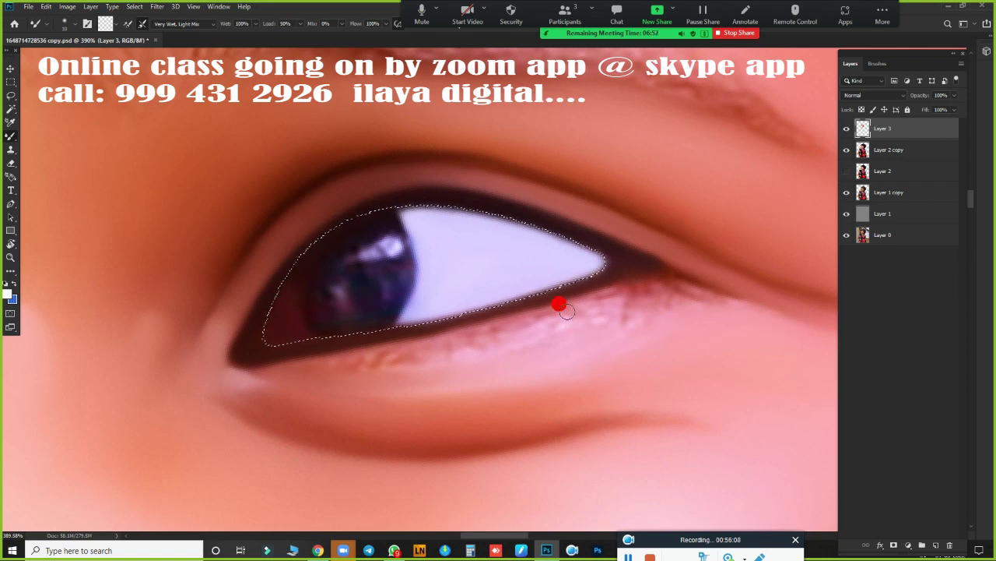
pyautogui.click(124, 23)
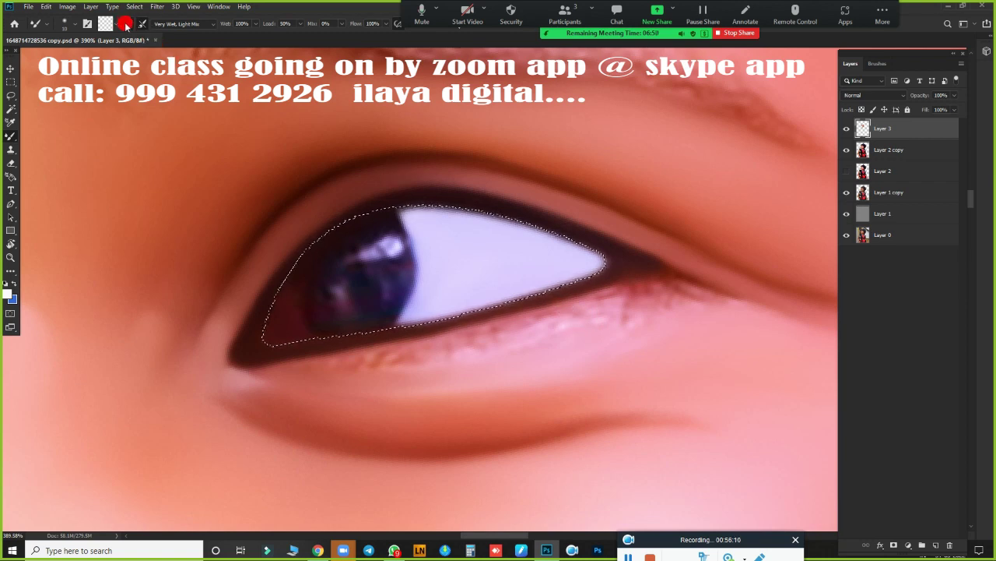
pyautogui.click(106, 23)
pyautogui.click(460, 257)
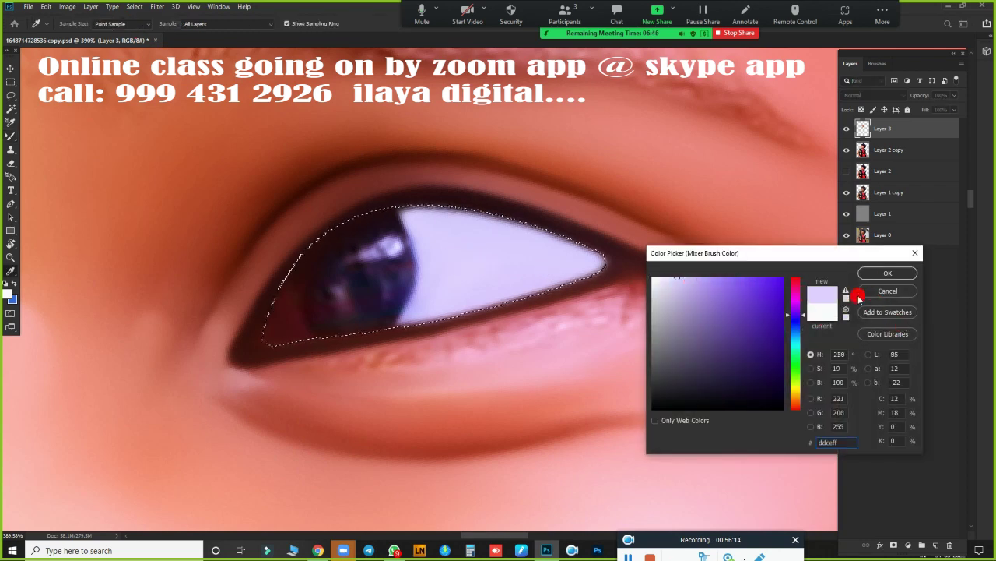
# Step: Blend the inner eye corner in deeper lavender, clean the brush, shrink it to 9, and deselect
pyautogui.moveTo(678, 278); pyautogui.dragTo(688, 282)
pyautogui.click(890, 273)
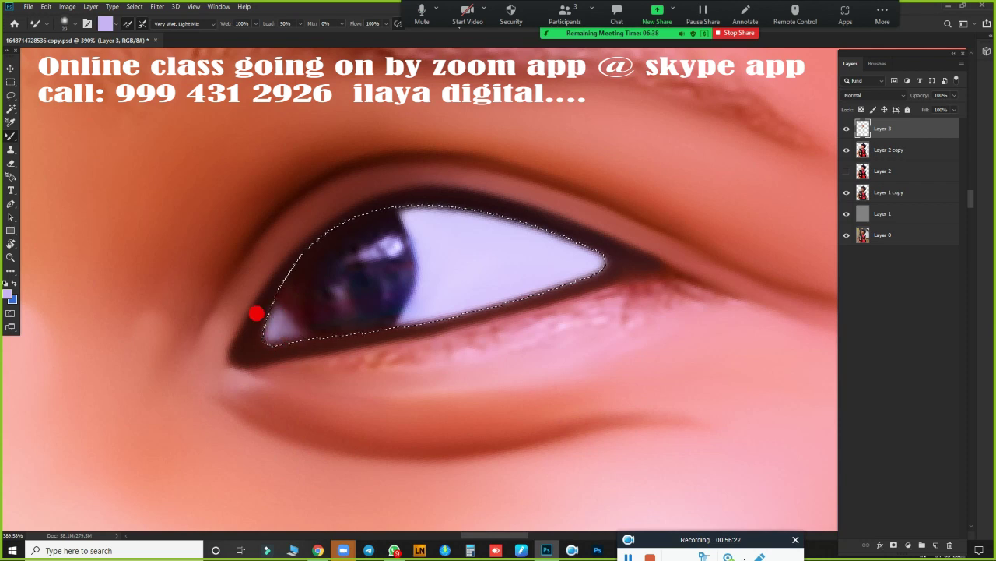
pyautogui.moveTo(277, 325)
pyautogui.mouseDown()
pyautogui.moveTo(260, 291)
pyautogui.moveTo(270, 304)
pyautogui.mouseUp()
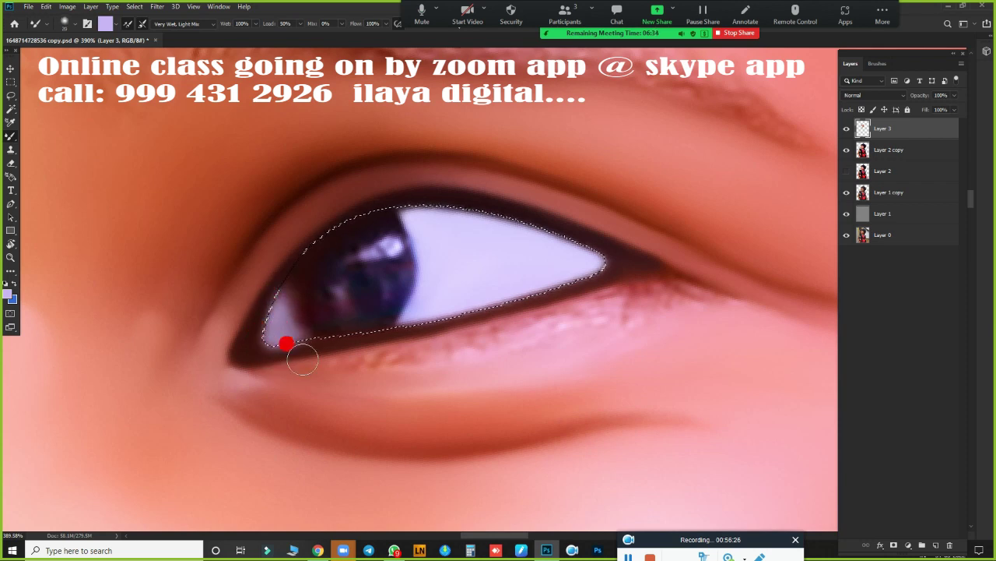
pyautogui.click(128, 28)
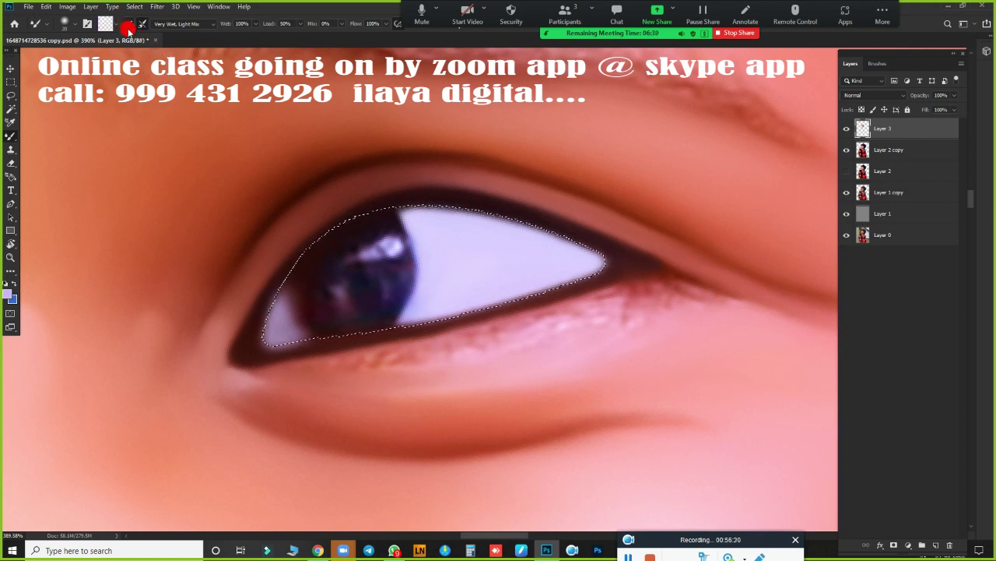
pyautogui.press('[')
pyautogui.press('[')
pyautogui.press('[')
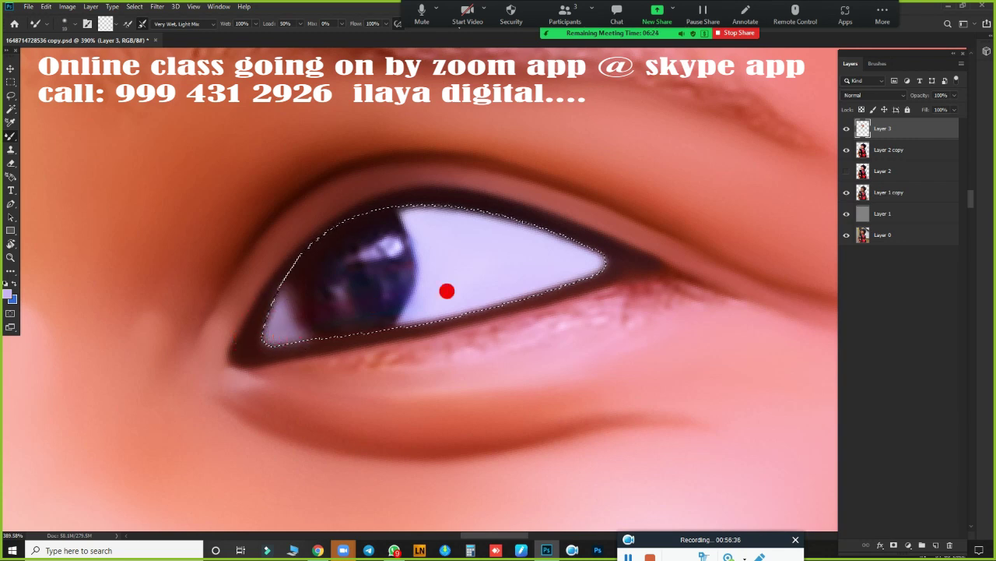
pyautogui.hotkey('ctrl', 'd')
# Step: Zoom out, recentre the face, and zoom back into the right eye with Smudge at 80%
pyautogui.scroll(-6, 504, 334)
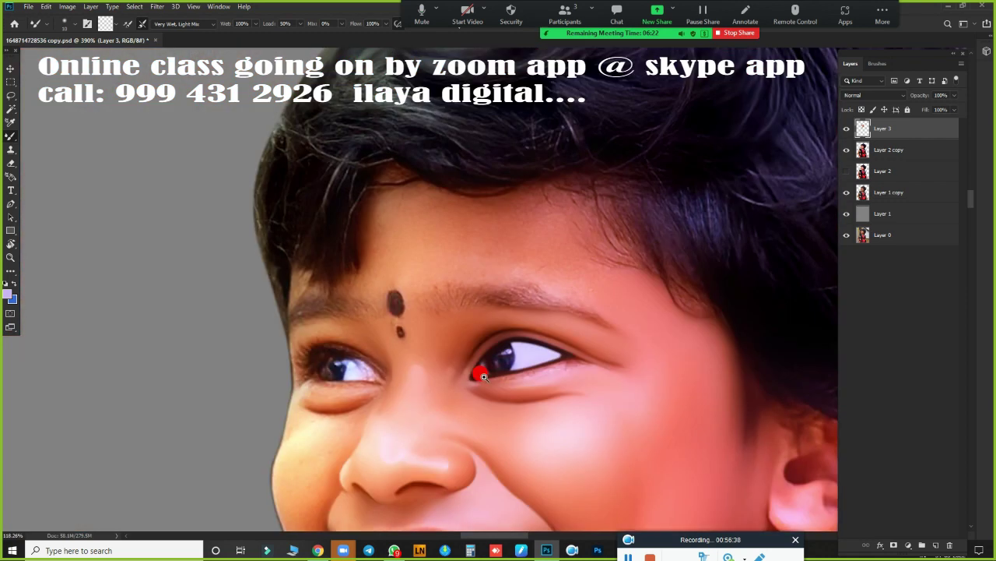
pyautogui.scroll(-4, 498, 374)
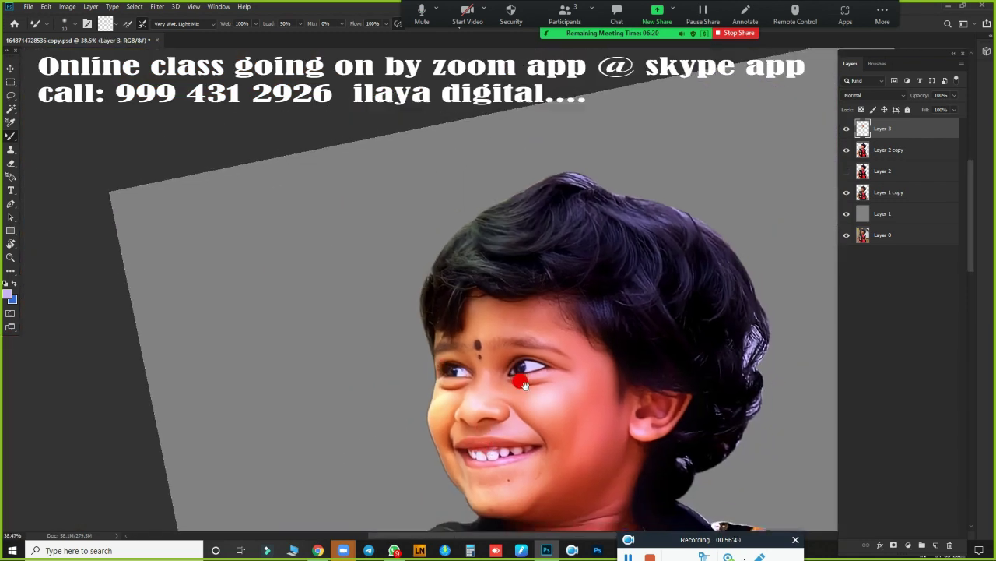
pyautogui.moveTo(490, 435); pyautogui.dragTo(450, 324)
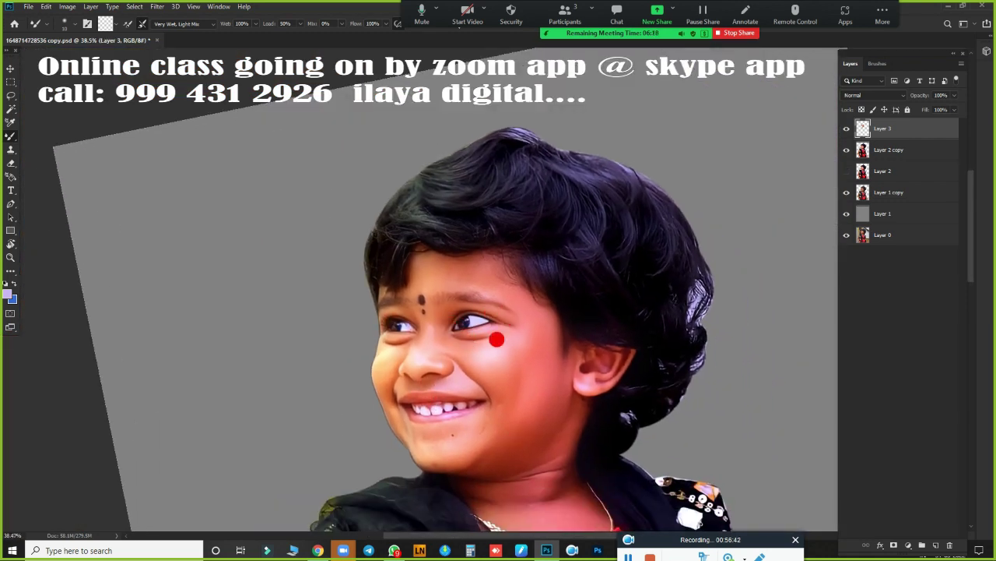
pyautogui.scroll(1, 459, 349)
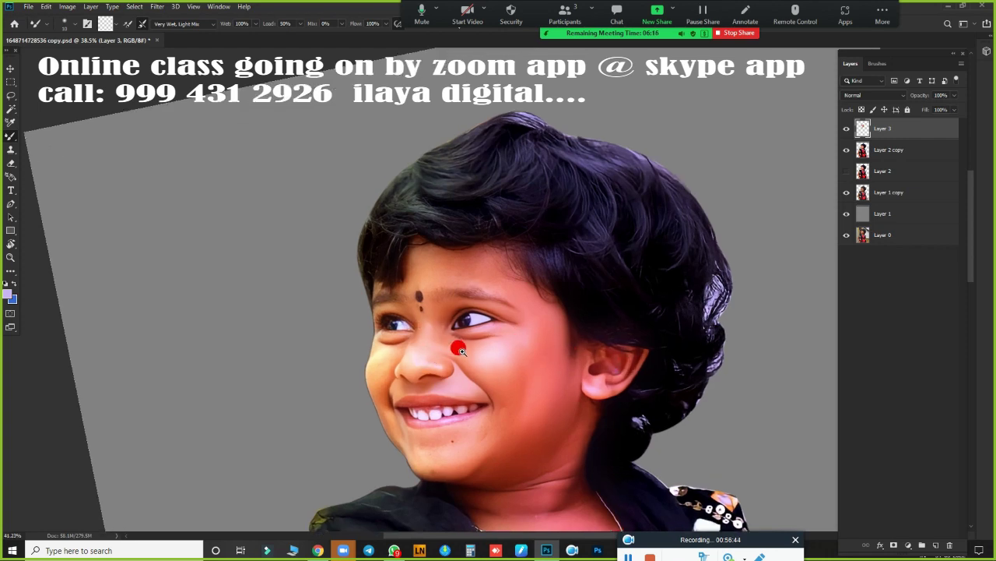
pyautogui.scroll(10, 459, 349)
pyautogui.scroll(5, 518, 365)
pyautogui.scroll(5, 536, 371)
pyautogui.scroll(5, 567, 249)
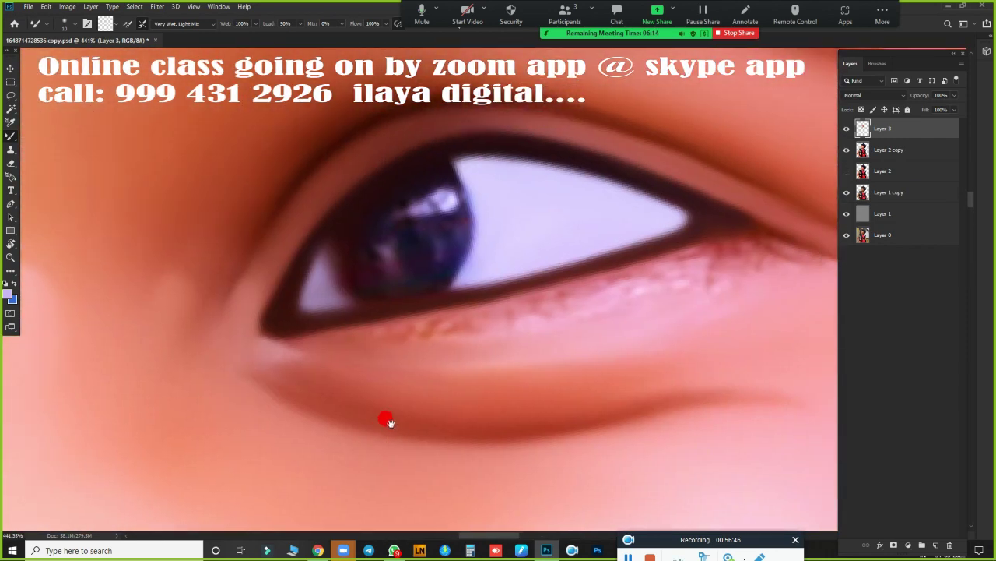
pyautogui.scroll(-2, 469, 345)
pyautogui.scroll(-2, 473, 320)
pyautogui.scroll(-2, 501, 351)
pyautogui.scroll(-2, 470, 355)
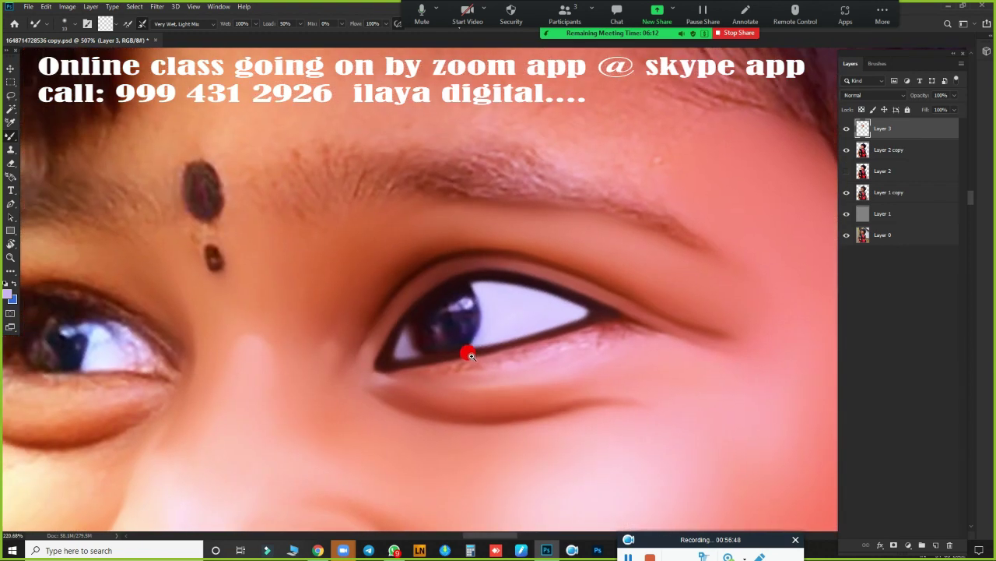
pyautogui.scroll(2, 459, 335)
pyautogui.scroll(2, 485, 356)
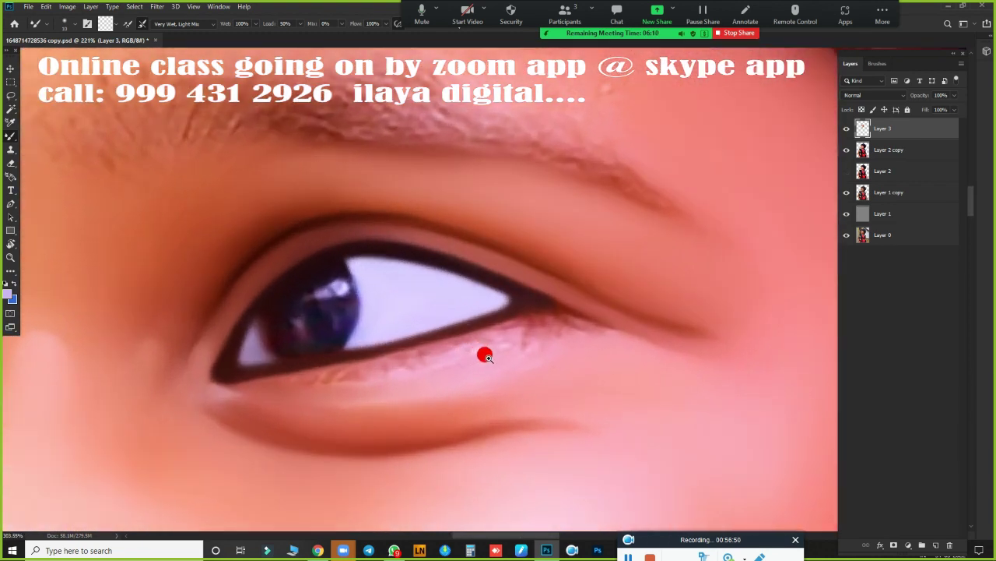
pyautogui.scroll(2, 486, 356)
pyautogui.press('r')
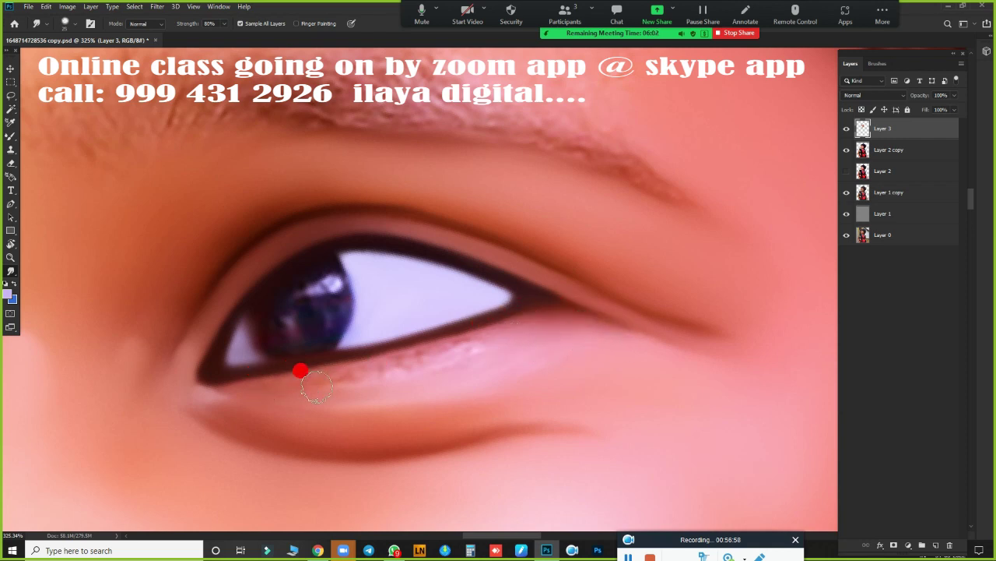
# Step: Smooth the lower eyelid waterline, then hide Layer 3 and work on Layer 2 copy
pyautogui.moveTo(316, 385)
pyautogui.mouseDown()
pyautogui.moveTo(525, 332)
pyautogui.moveTo(327, 378)
pyautogui.moveTo(359, 398)
pyautogui.moveTo(422, 389)
pyautogui.moveTo(462, 365)
pyautogui.moveTo(254, 400)
pyautogui.moveTo(615, 401)
pyautogui.mouseUp()
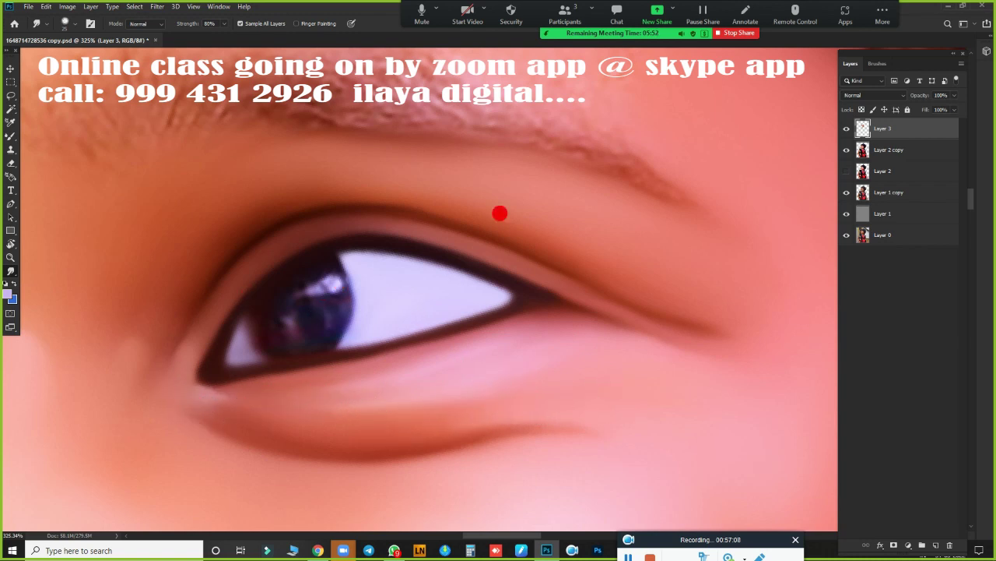
pyautogui.click(847, 129)
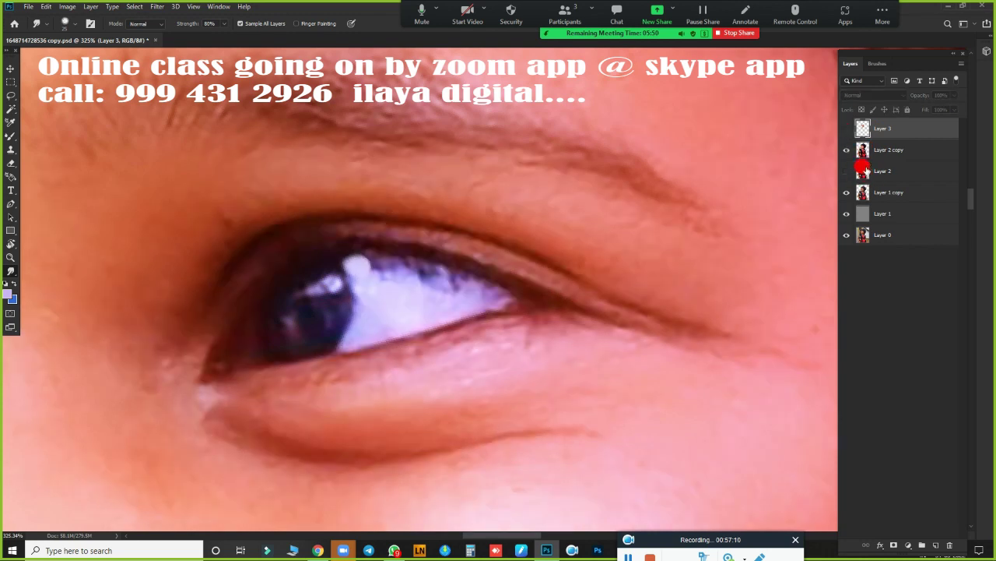
pyautogui.click(888, 148)
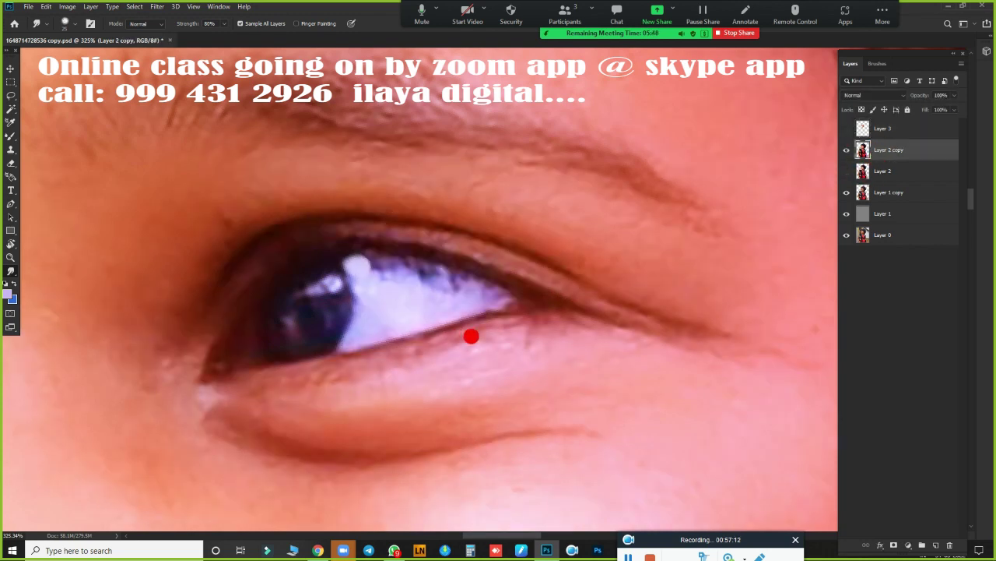
pyautogui.click(13, 82)
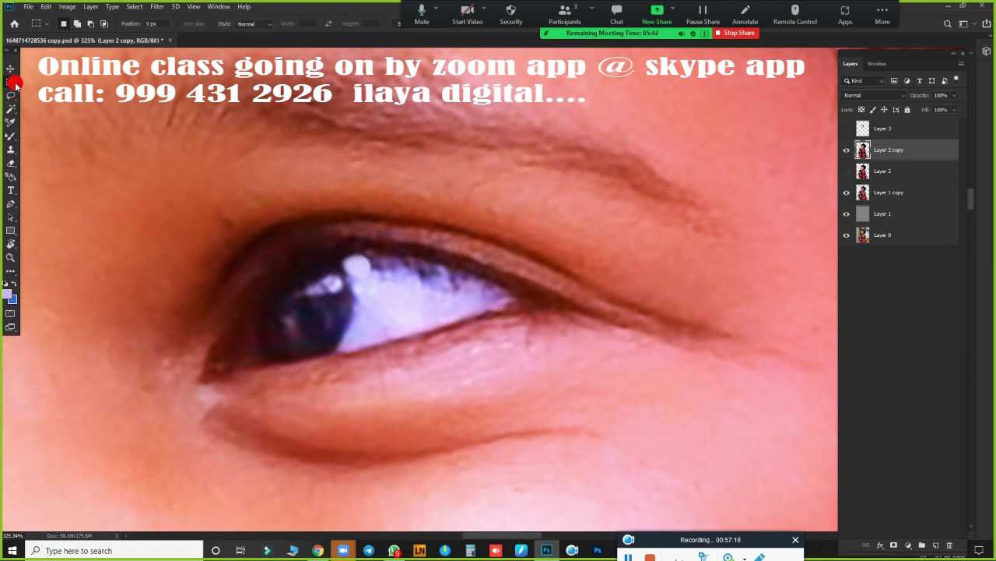
# Step: Draw an elliptical selection around the iris, then show and select Layer 3 again
pyautogui.moveTo(15, 84); pyautogui.dragTo(56, 92)
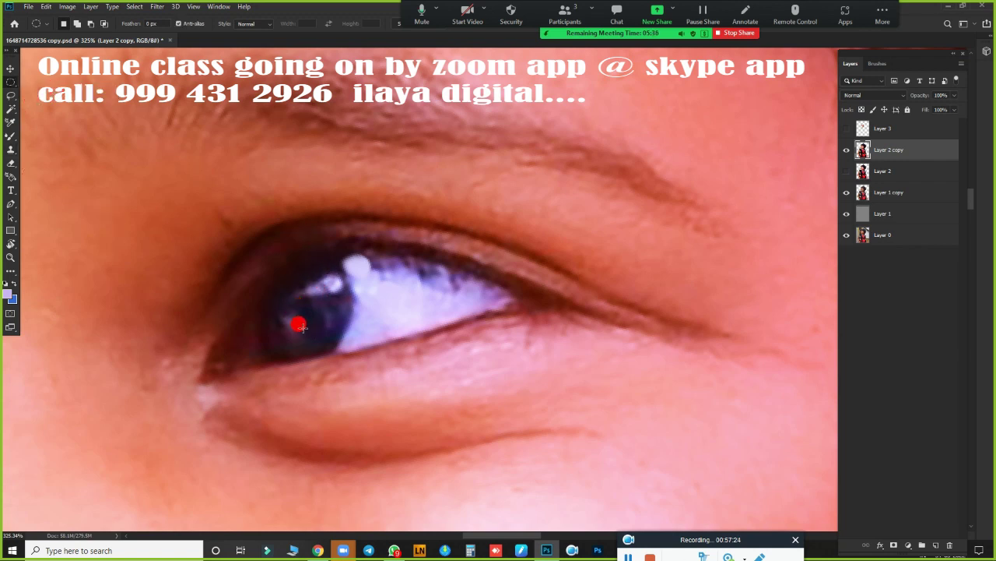
pyautogui.moveTo(287, 301); pyautogui.dragTo(369, 427)
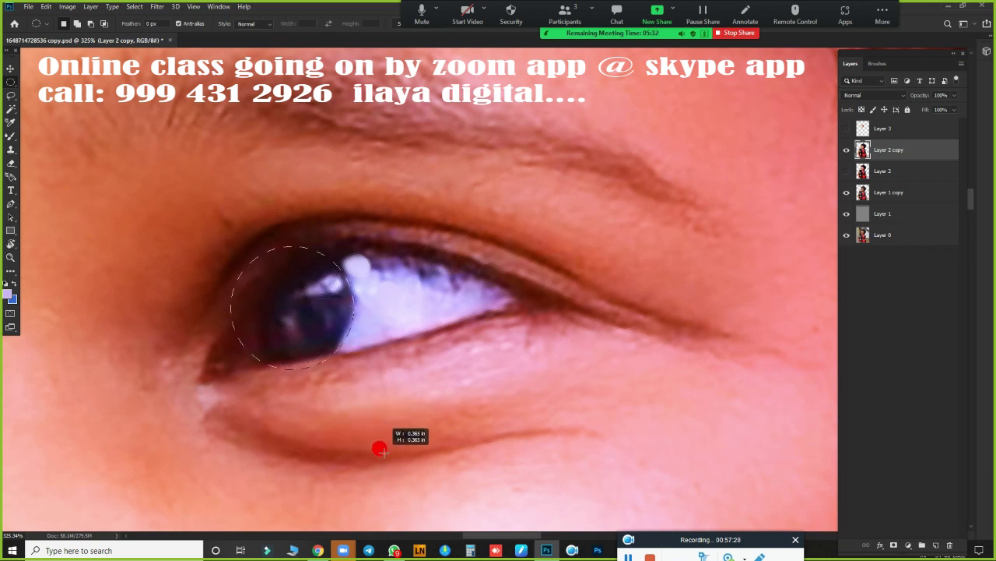
pyautogui.moveTo(369, 428); pyautogui.dragTo(388, 449)
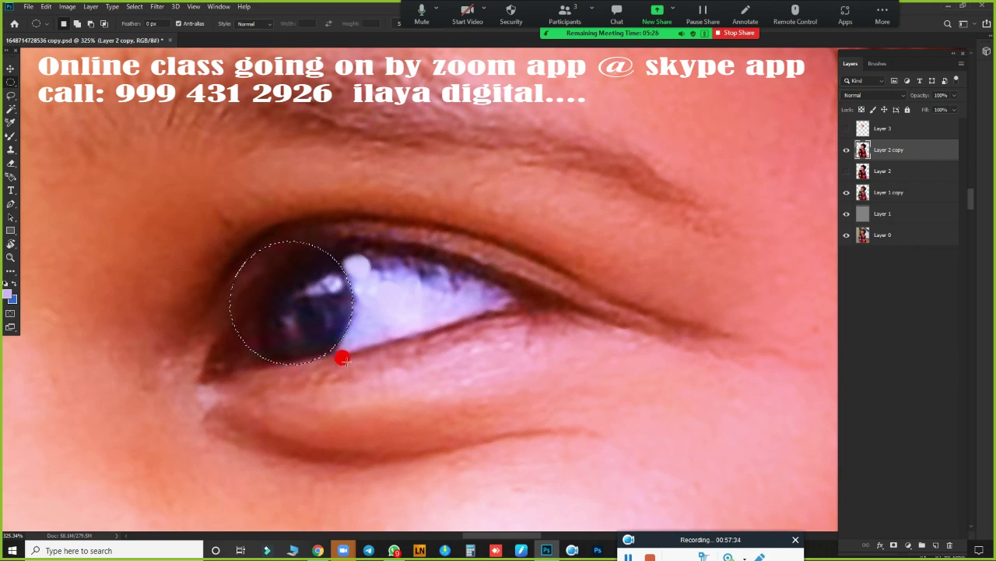
pyautogui.click(847, 129)
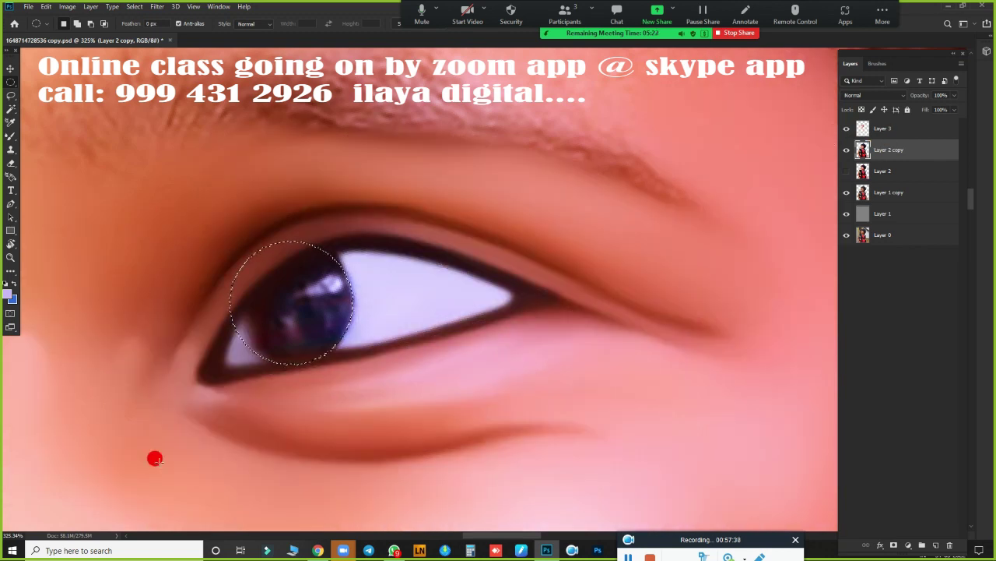
pyautogui.click(886, 130)
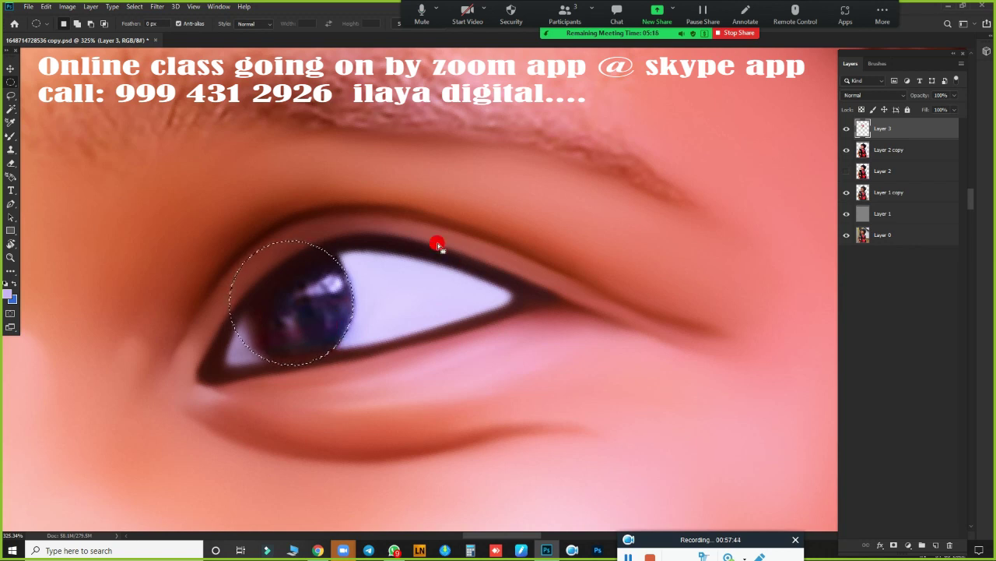
# Step: Smudge the iris inside the circular selection darker and tone down its bright top highlight
pyautogui.press('r')
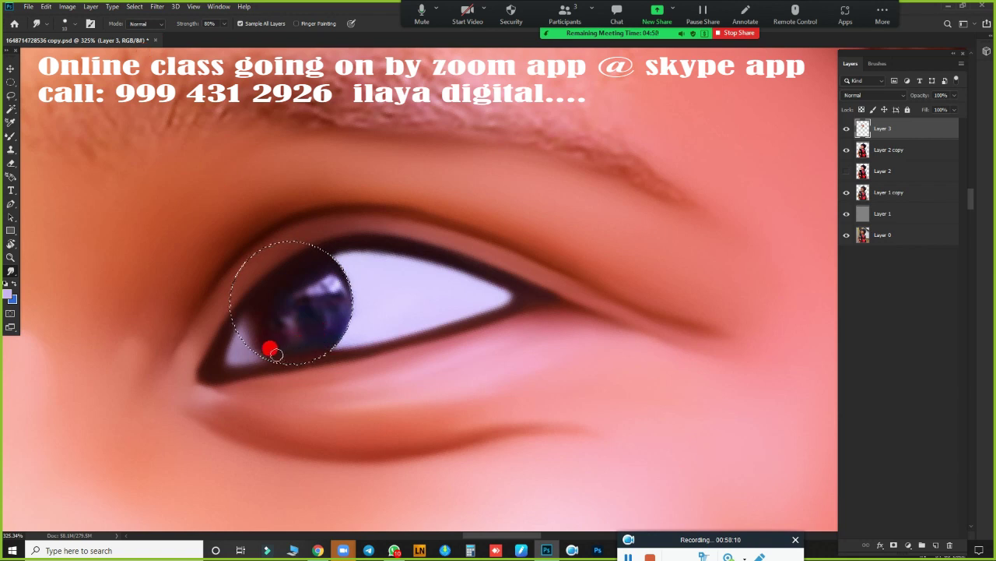
pyautogui.moveTo(330, 324)
pyautogui.mouseDown()
pyautogui.moveTo(309, 329)
pyautogui.moveTo(334, 311)
pyautogui.moveTo(334, 294)
pyautogui.mouseUp()
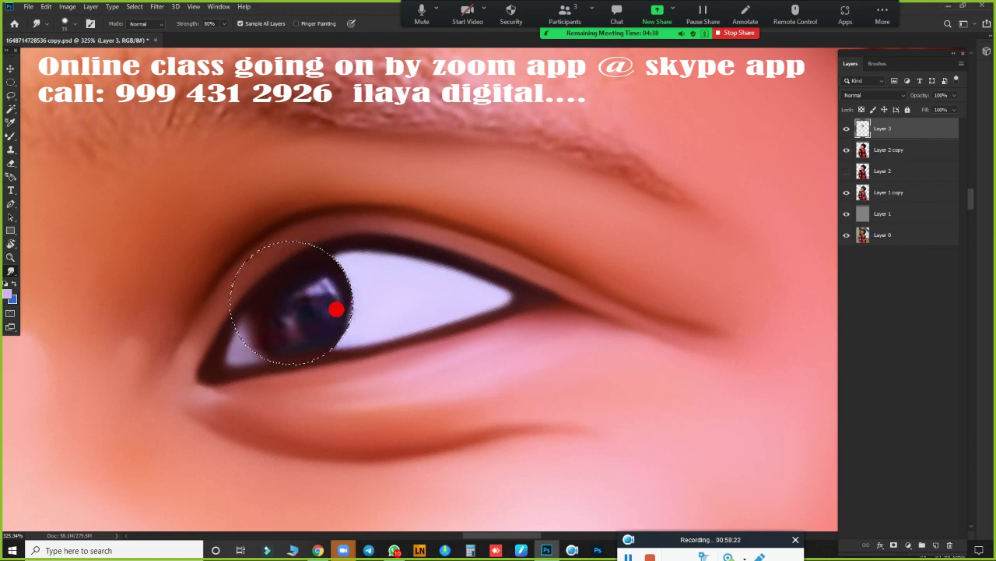
pyautogui.moveTo(349, 313)
pyautogui.mouseDown()
pyautogui.moveTo(310, 285)
pyautogui.moveTo(310, 272)
pyautogui.moveTo(310, 285)
pyautogui.moveTo(335, 299)
pyautogui.moveTo(258, 291)
pyautogui.moveTo(242, 320)
pyautogui.mouseUp()
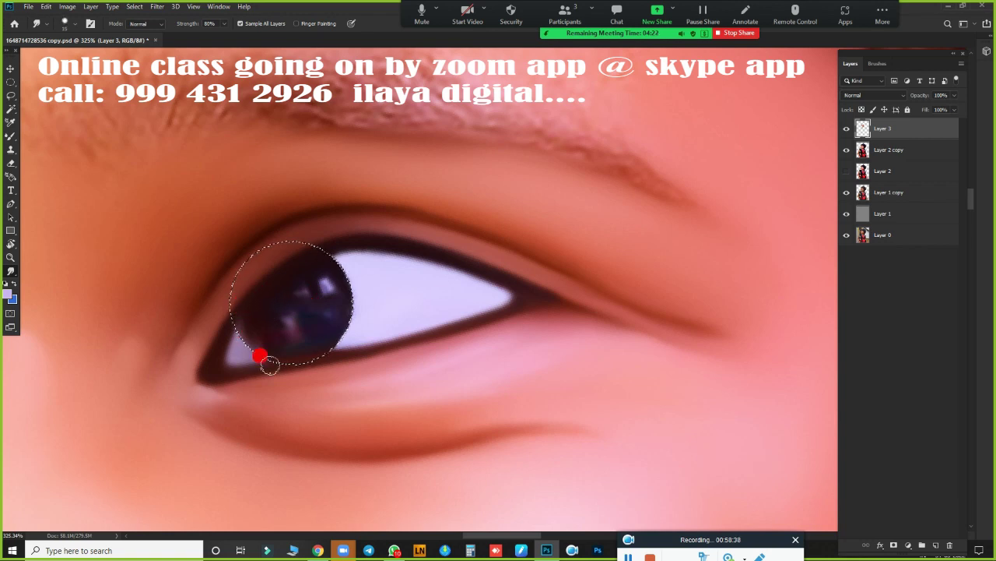
# Step: Smudge the iris shading into soft catchlights, then save the portrait
pyautogui.moveTo(237, 315); pyautogui.dragTo(243, 325)
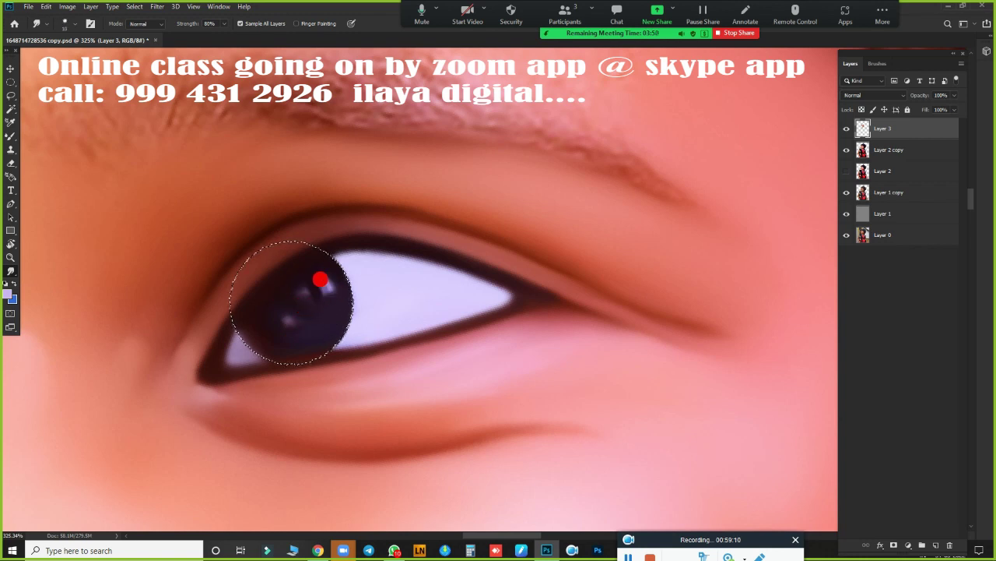
pyautogui.moveTo(322, 281); pyautogui.dragTo(292, 305)
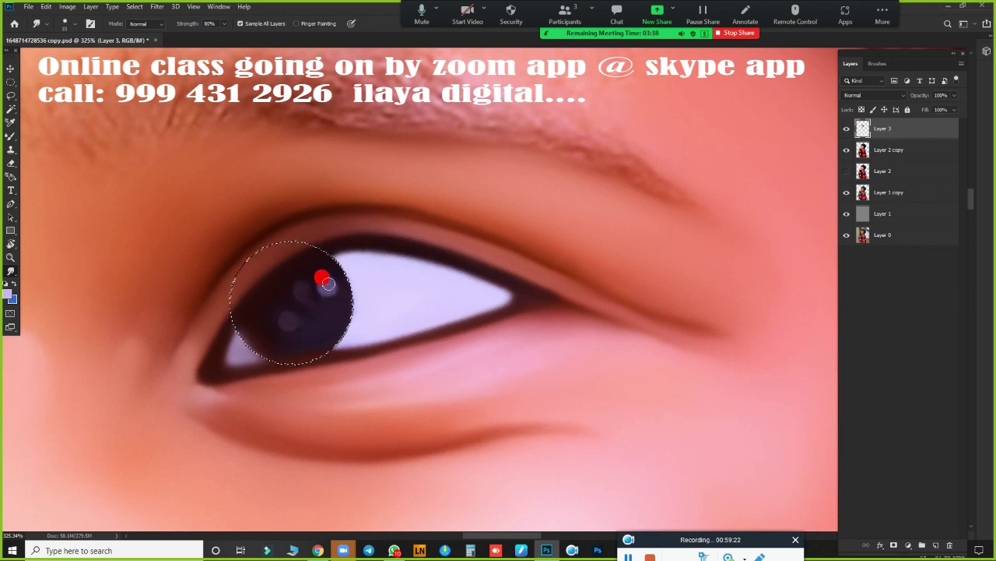
pyautogui.moveTo(352, 301)
pyautogui.mouseDown()
pyautogui.moveTo(324, 312)
pyautogui.moveTo(308, 339)
pyautogui.moveTo(329, 323)
pyautogui.moveTo(283, 340)
pyautogui.moveTo(320, 366)
pyautogui.moveTo(365, 378)
pyautogui.moveTo(376, 397)
pyautogui.mouseUp()
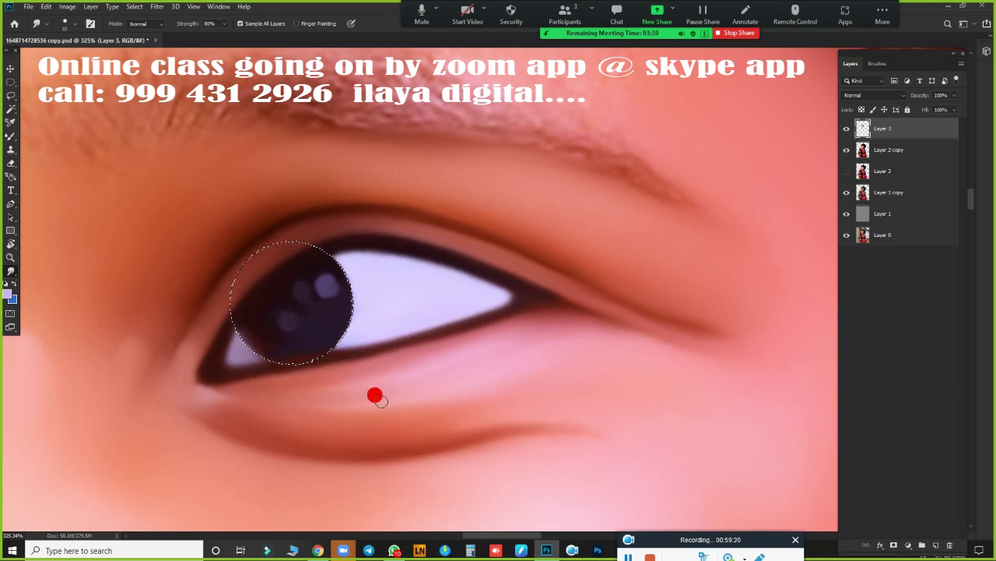
pyautogui.hotkey('ctrl', 's')
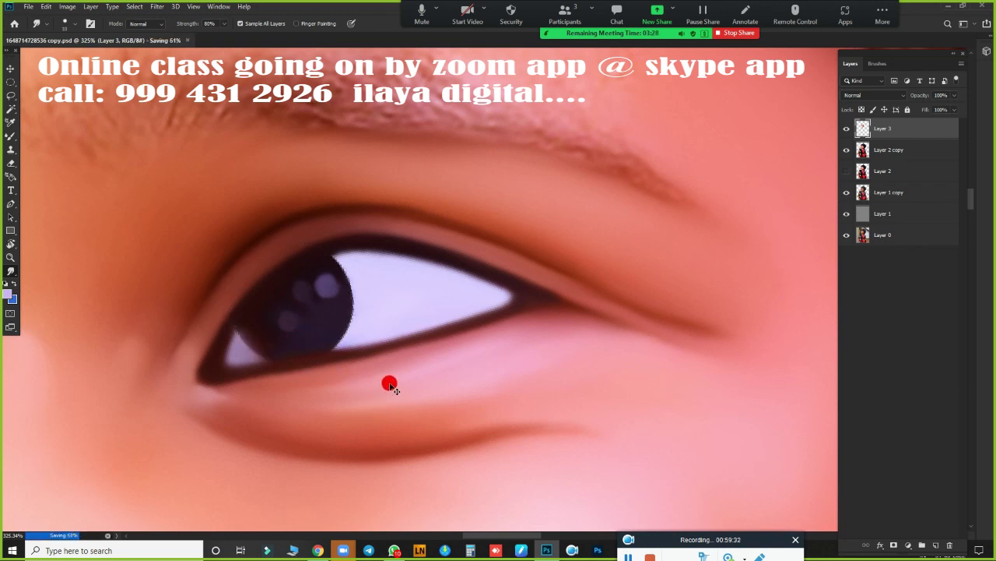
pyautogui.scroll(-3, 397, 385)
pyautogui.scroll(-4, 381, 389)
pyautogui.scroll(-2, 367, 389)
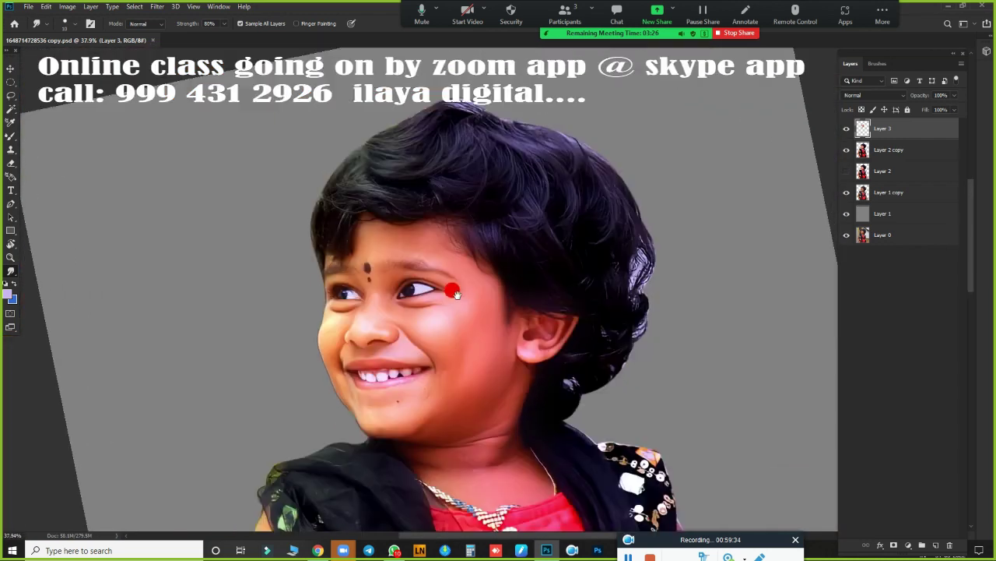
pyautogui.moveTo(456, 294); pyautogui.dragTo(417, 474)
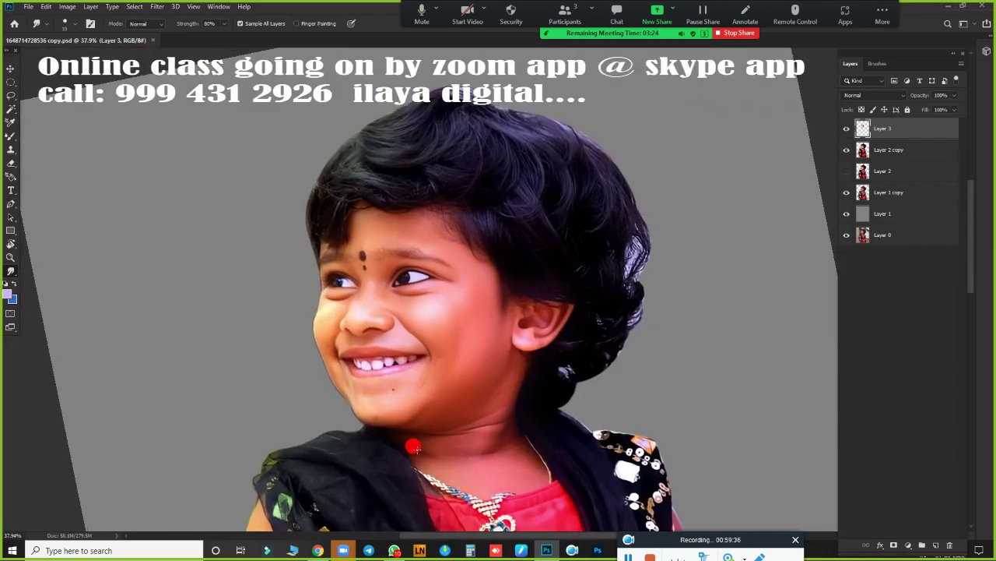
pyautogui.click(847, 129)
pyautogui.click(846, 131)
pyautogui.click(846, 133)
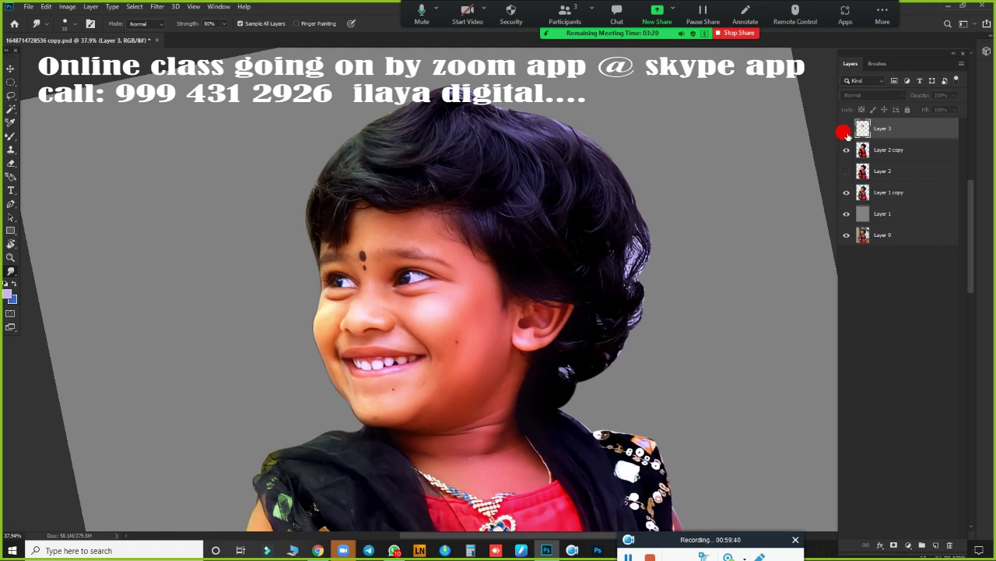
pyautogui.click(846, 130)
pyautogui.click(846, 131)
pyautogui.click(846, 131)
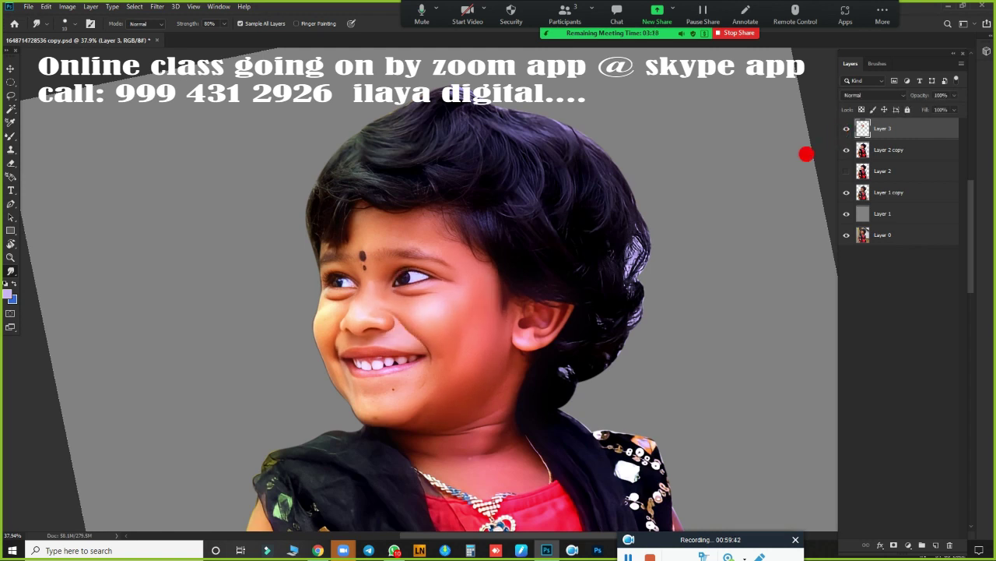
pyautogui.scroll(3, 423, 303)
pyautogui.scroll(3, 425, 296)
# Step: Zoom in and soften the iris's lower-left edge with a smudge stroke
pyautogui.scroll(3, 478, 341)
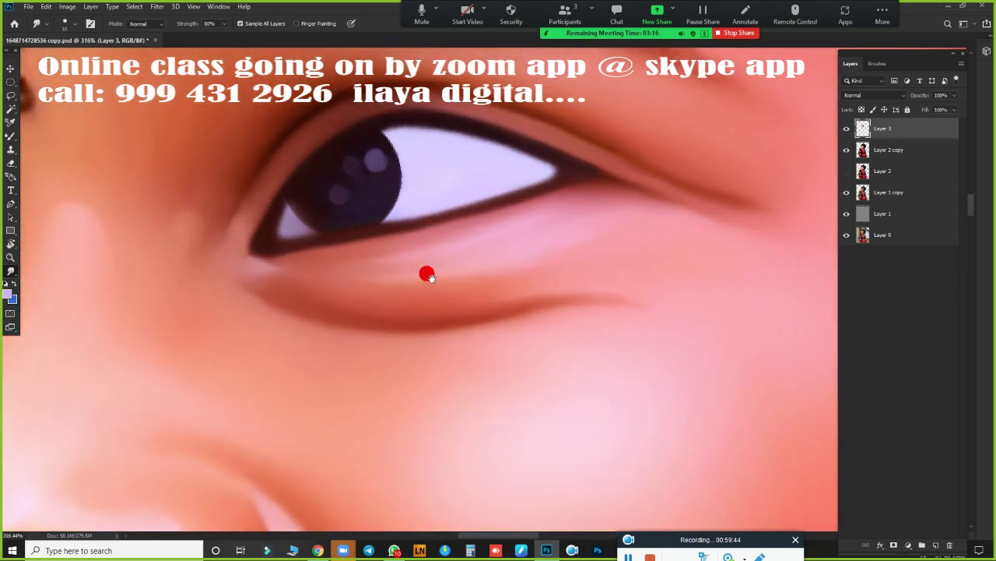
pyautogui.scroll(2, 425, 273)
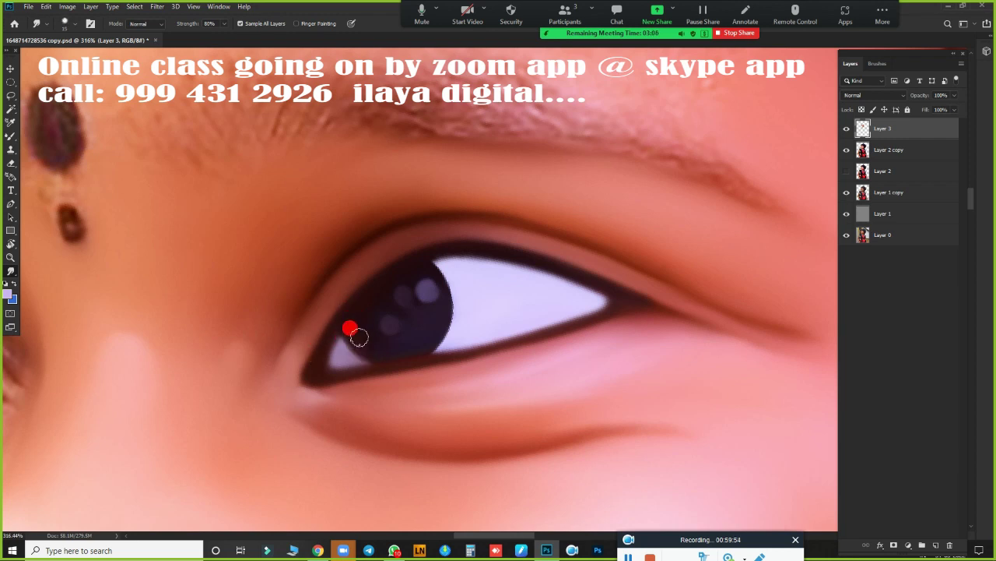
pyautogui.moveTo(358, 336)
pyautogui.mouseDown()
pyautogui.moveTo(366, 318)
pyautogui.moveTo(375, 355)
pyautogui.moveTo(413, 338)
pyautogui.moveTo(383, 355)
pyautogui.mouseUp()
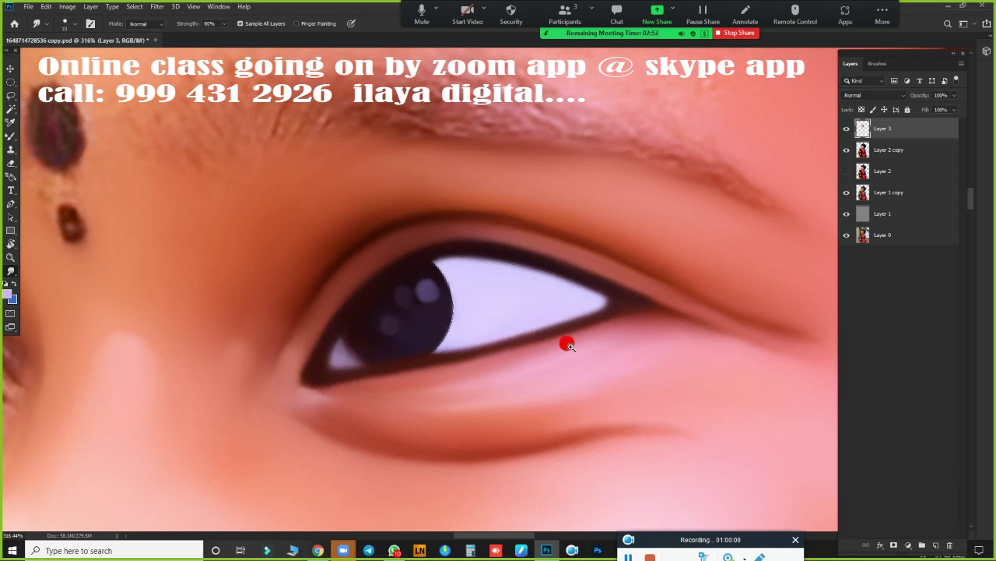
# Step: Zoom and pan the view up to the forehead below the hairline
pyautogui.scroll(-5, 569, 345)
pyautogui.scroll(-2, 513, 304)
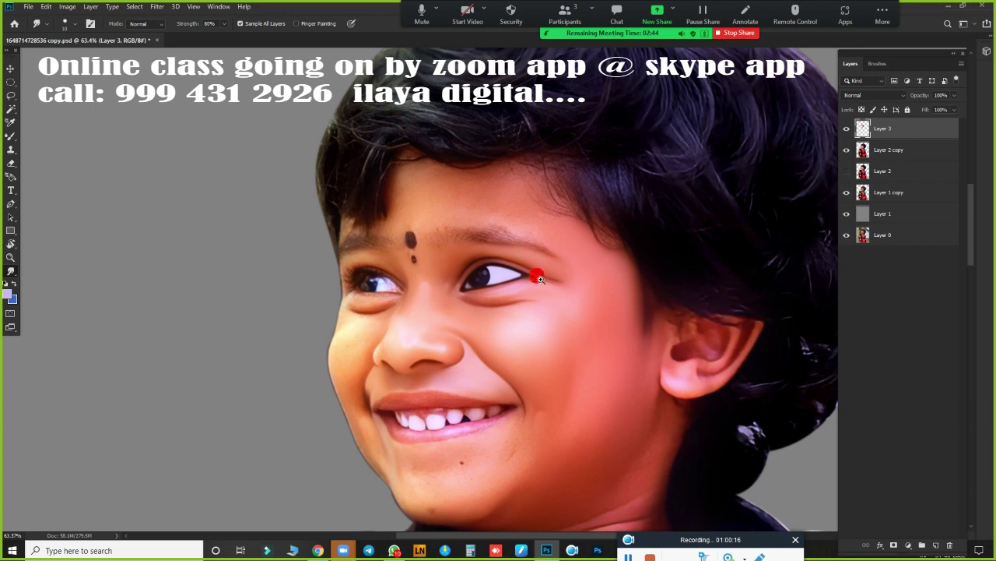
pyautogui.scroll(1, 577, 300)
pyautogui.scroll(2, 506, 223)
pyautogui.scroll(1, 450, 340)
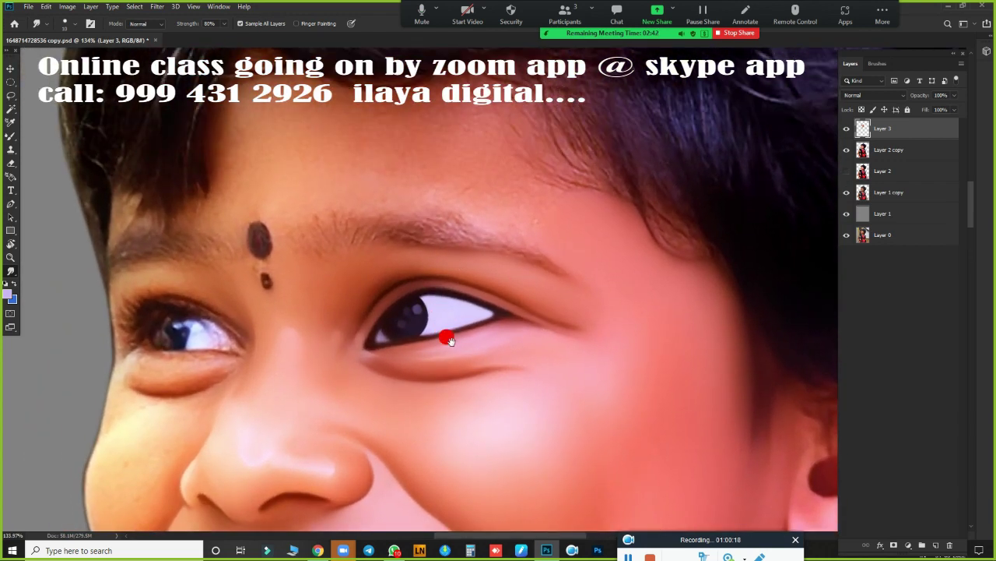
pyautogui.moveTo(450, 340); pyautogui.dragTo(519, 456)
pyautogui.scroll(1, 480, 304)
pyautogui.scroll(1, 516, 322)
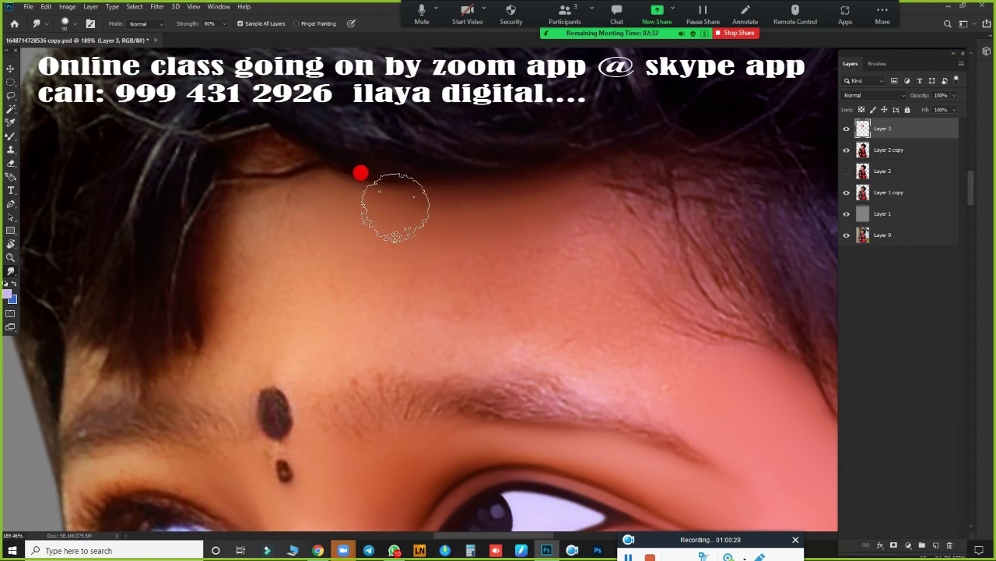
# Step: Smudge the dark hairline and stray strands into the forehead, then soften the eyebrow and its tail
pyautogui.moveTo(276, 165)
pyautogui.mouseDown()
pyautogui.moveTo(234, 144)
pyautogui.moveTo(291, 165)
pyautogui.mouseUp()
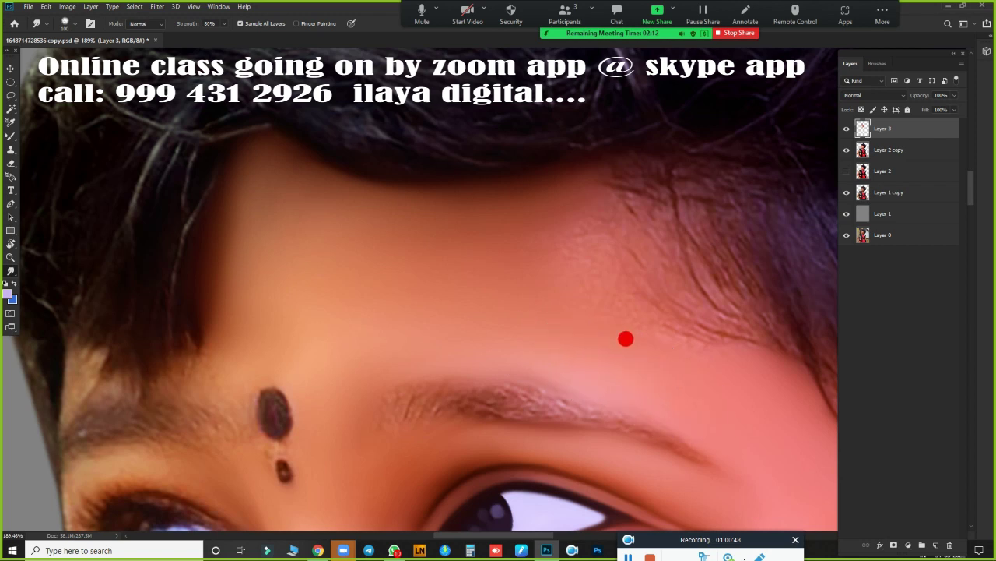
pyautogui.moveTo(576, 298); pyautogui.dragTo(394, 273)
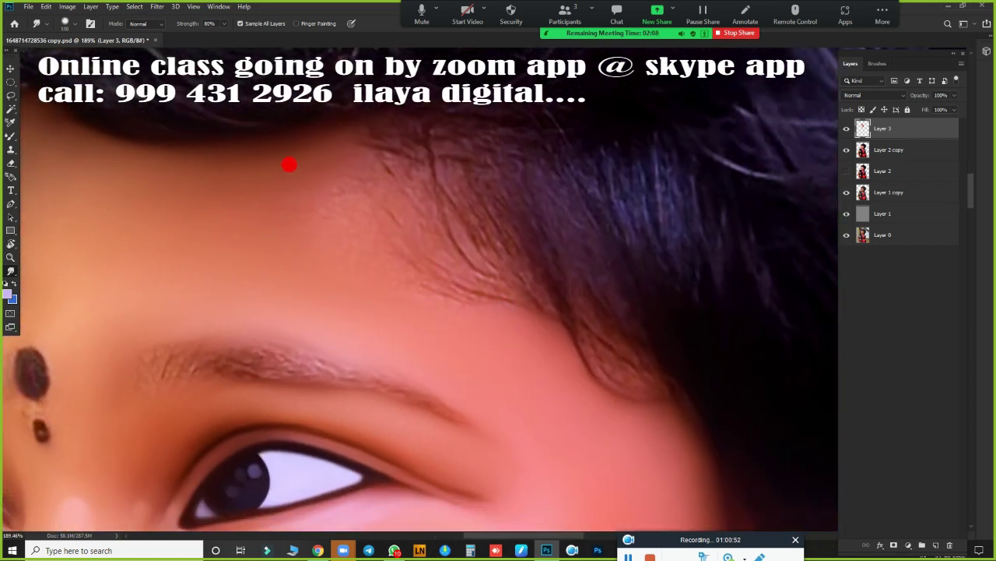
pyautogui.moveTo(289, 164); pyautogui.dragTo(429, 163)
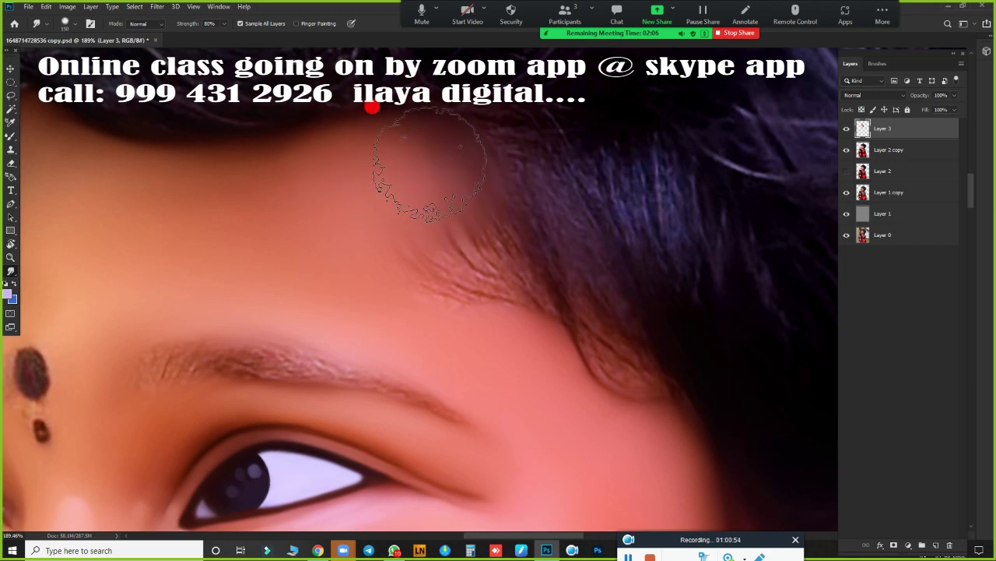
pyautogui.moveTo(399, 194)
pyautogui.mouseDown()
pyautogui.moveTo(471, 265)
pyautogui.moveTo(506, 327)
pyautogui.moveTo(467, 256)
pyautogui.moveTo(501, 322)
pyautogui.moveTo(502, 299)
pyautogui.moveTo(410, 160)
pyautogui.moveTo(166, 183)
pyautogui.moveTo(234, 191)
pyautogui.moveTo(160, 196)
pyautogui.moveTo(392, 156)
pyautogui.moveTo(348, 248)
pyautogui.moveTo(278, 223)
pyautogui.moveTo(310, 210)
pyautogui.moveTo(400, 289)
pyautogui.moveTo(264, 234)
pyautogui.moveTo(366, 278)
pyautogui.moveTo(635, 188)
pyautogui.moveTo(366, 252)
pyautogui.moveTo(400, 270)
pyautogui.moveTo(391, 260)
pyautogui.moveTo(357, 314)
pyautogui.moveTo(371, 282)
pyautogui.moveTo(489, 254)
pyautogui.moveTo(452, 265)
pyautogui.moveTo(447, 280)
pyautogui.moveTo(368, 261)
pyautogui.mouseUp()
pyautogui.moveTo(510, 246)
pyautogui.mouseDown()
pyautogui.moveTo(574, 263)
pyautogui.moveTo(525, 271)
pyautogui.moveTo(616, 289)
pyautogui.moveTo(694, 330)
pyautogui.moveTo(598, 282)
pyautogui.moveTo(460, 283)
pyautogui.moveTo(413, 360)
pyautogui.mouseUp()
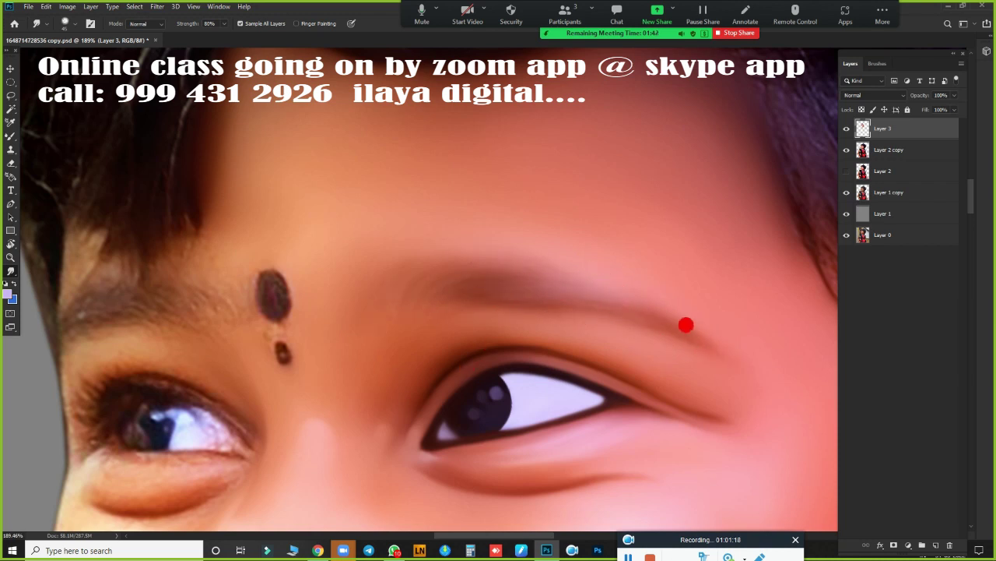
pyautogui.moveTo(686, 325)
pyautogui.mouseDown()
pyautogui.moveTo(637, 324)
pyautogui.moveTo(510, 193)
pyautogui.mouseUp()
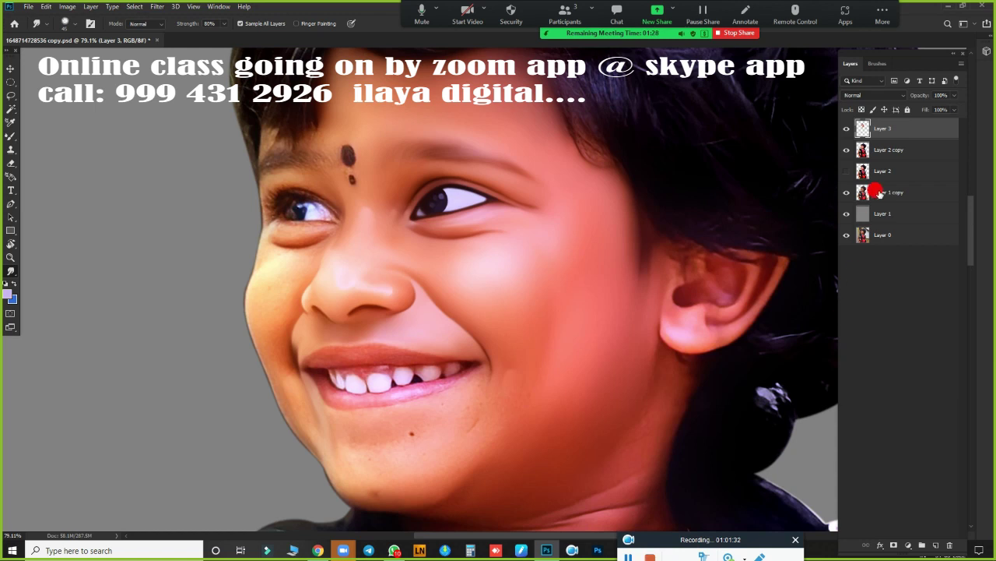
pyautogui.click(847, 129)
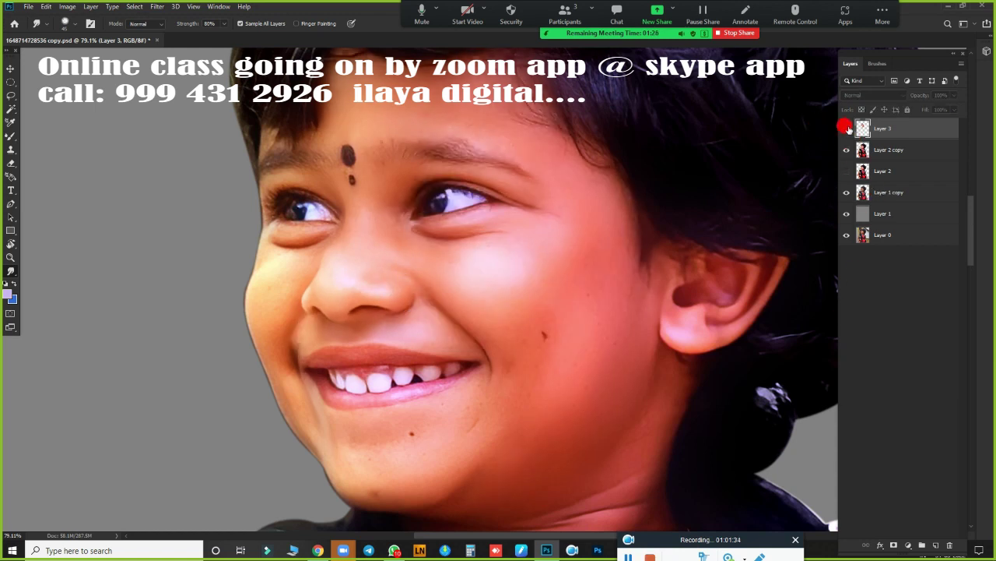
pyautogui.click(847, 150)
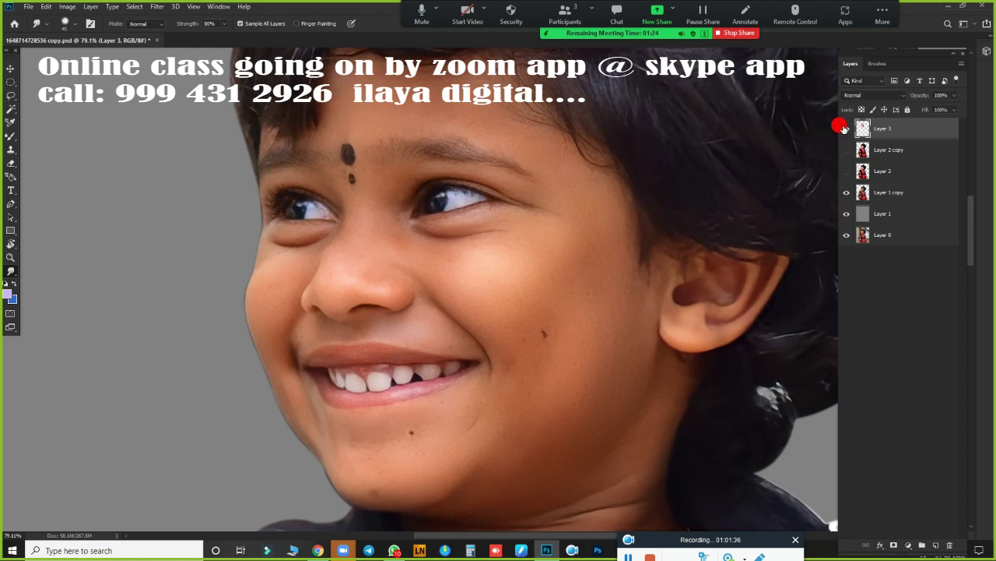
pyautogui.click(846, 129)
pyautogui.click(846, 129)
pyautogui.click(846, 128)
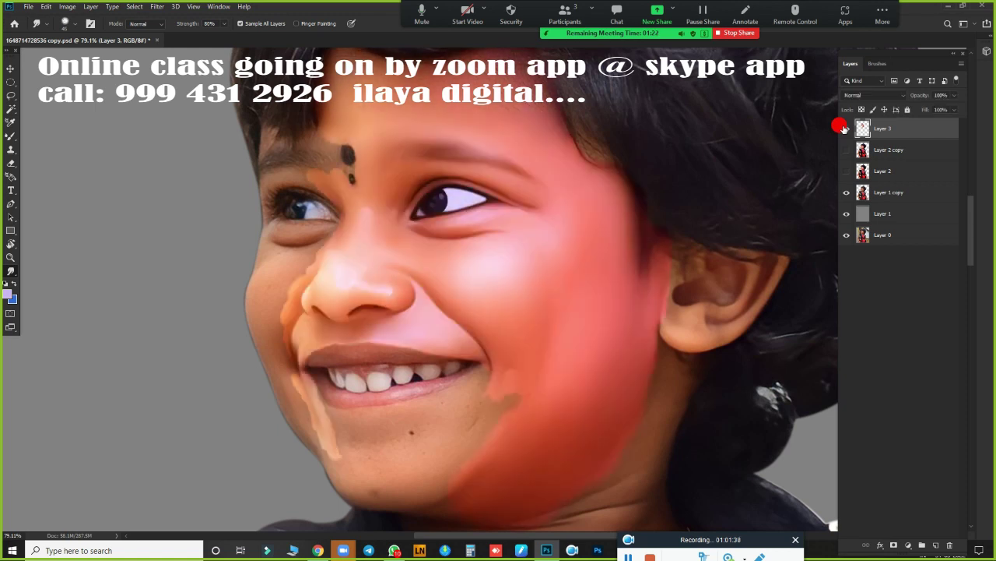
pyautogui.click(846, 192)
pyautogui.click(841, 130)
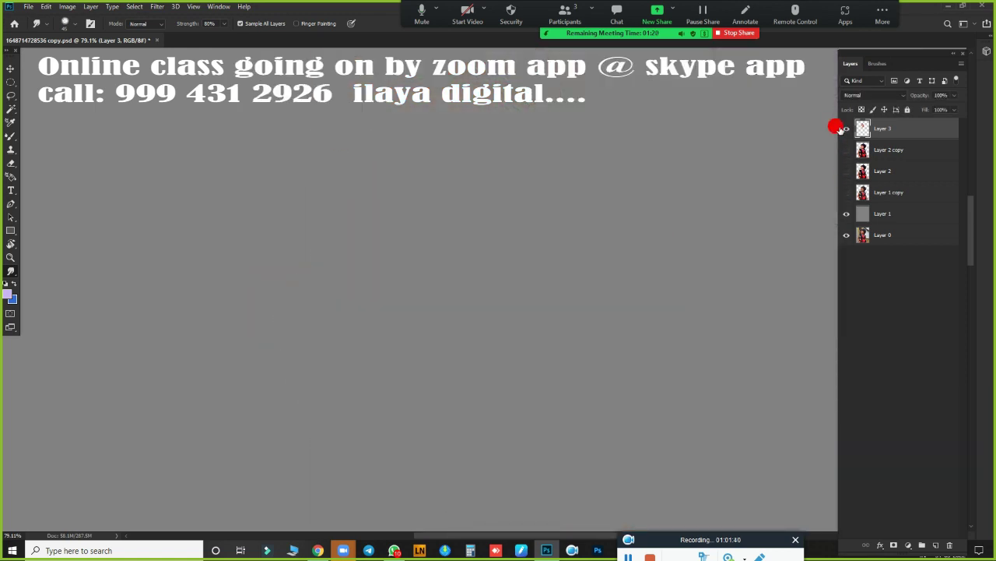
pyautogui.click(844, 129)
pyautogui.click(846, 192)
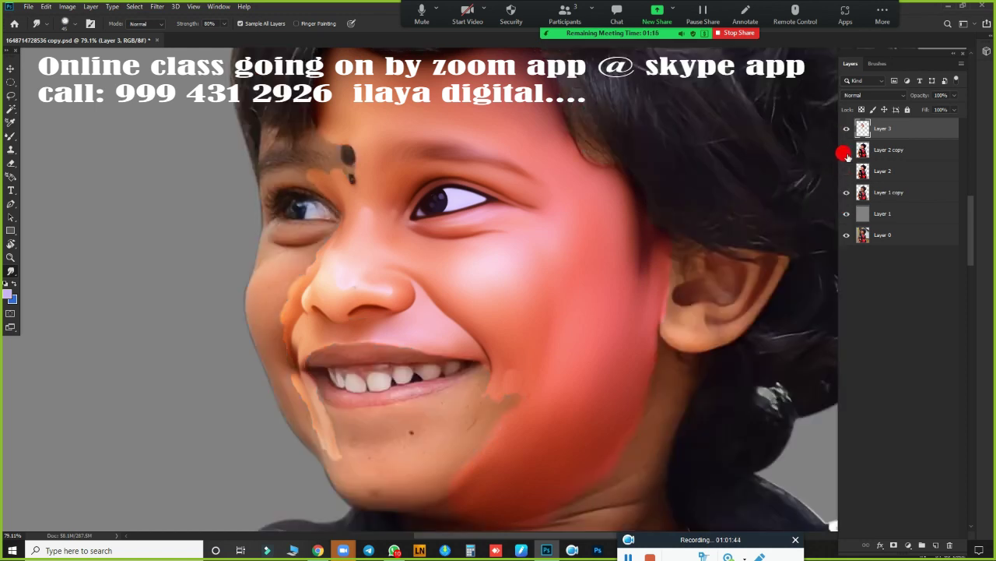
pyautogui.click(847, 149)
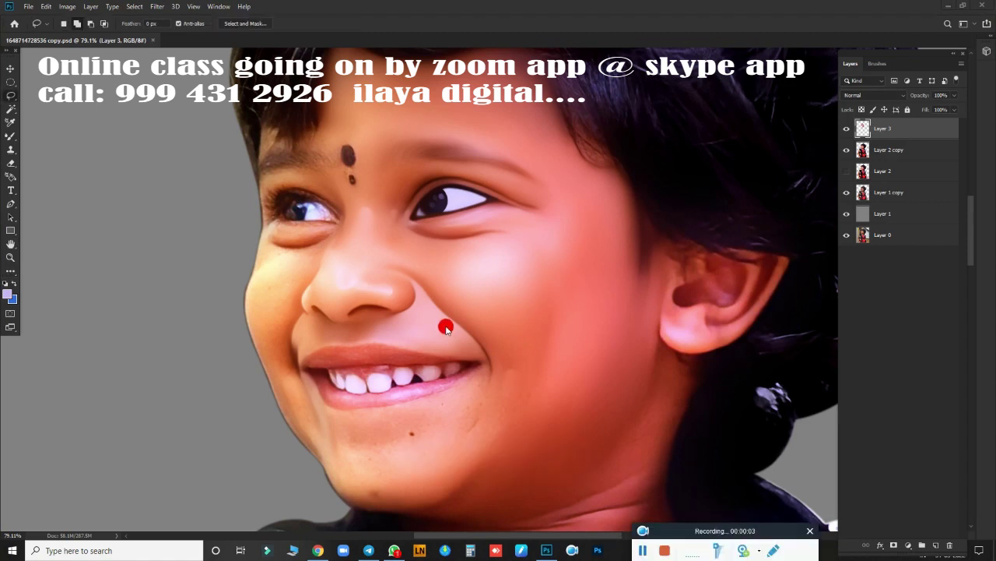
# Step: Bring the lower face and ear into view and return to the Smudge tool
pyautogui.scroll(2, 506, 343)
pyautogui.scroll(-4, 541, 345)
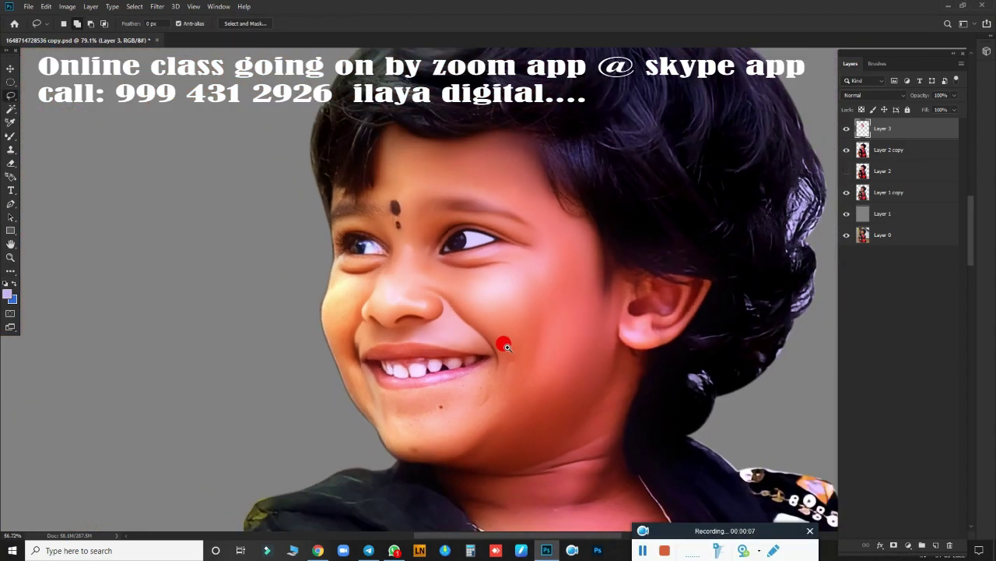
pyautogui.scroll(1, 506, 345)
pyautogui.scroll(2, 456, 250)
pyautogui.scroll(-1, 470, 283)
pyautogui.moveTo(467, 285)
pyautogui.mouseDown()
pyautogui.moveTo(530, 262)
pyautogui.moveTo(477, 325)
pyautogui.mouseUp()
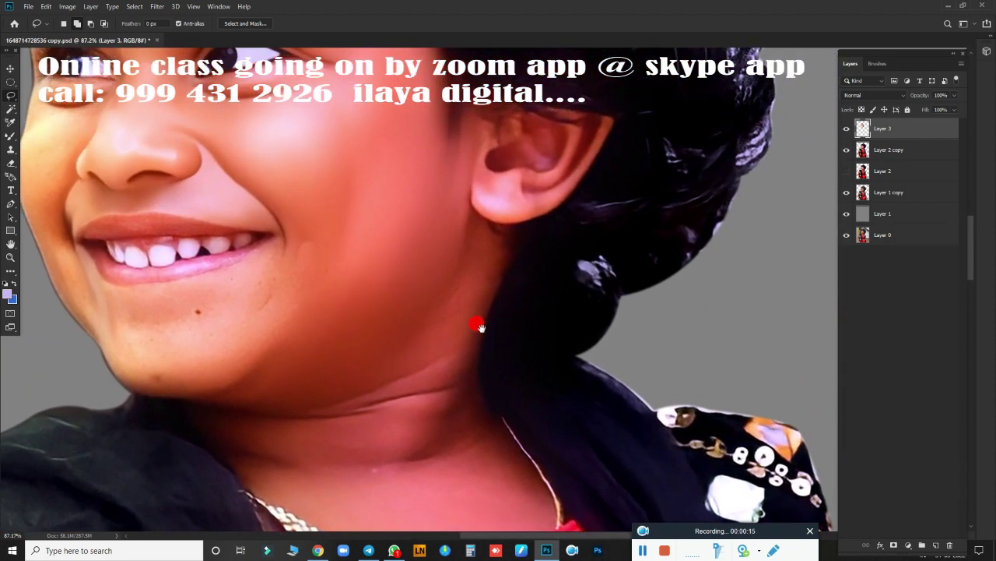
pyautogui.scroll(2, 506, 316)
pyautogui.scroll(1, 542, 305)
pyautogui.press('r')
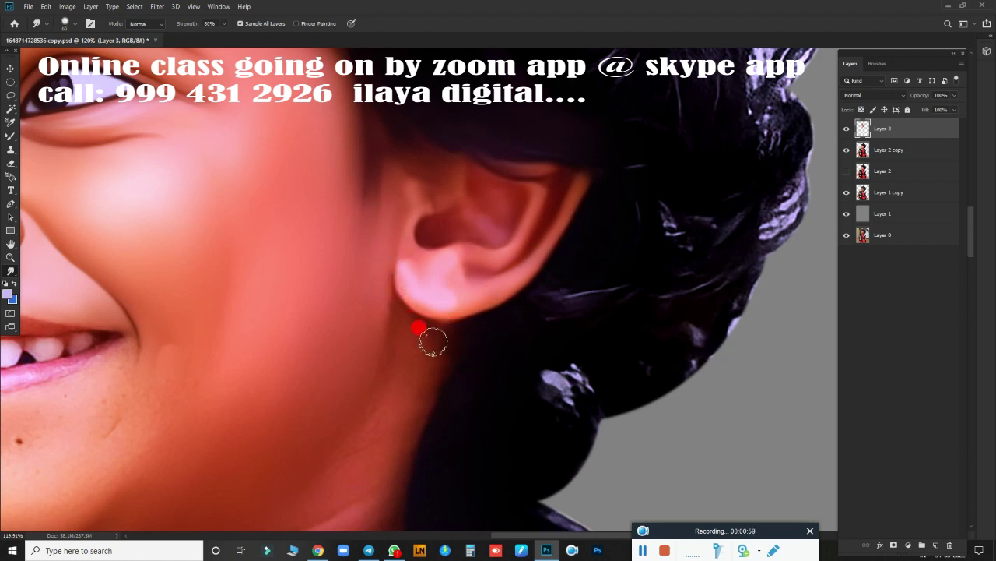
pyautogui.scroll(-1, 519, 349)
pyautogui.scroll(-4, 513, 311)
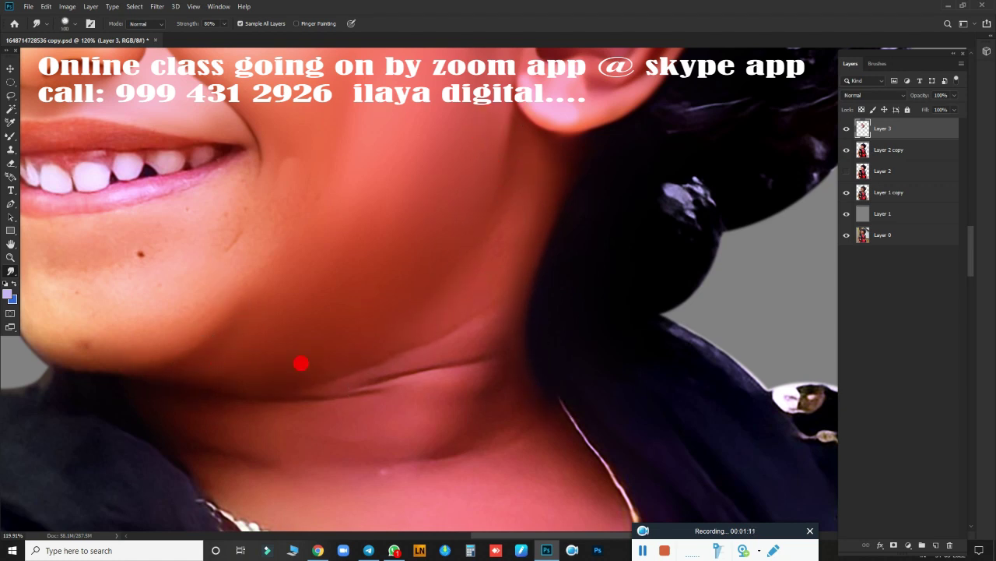
# Step: Enlarge the smudge brush to 150 and smooth the neck crease and neck edge toward the hair
pyautogui.press(']')
pyautogui.press(']')
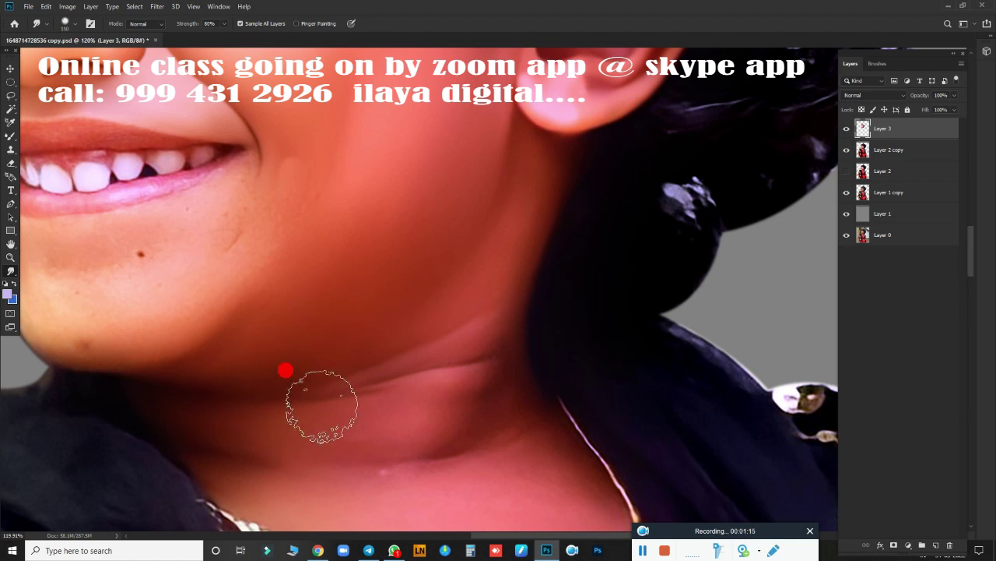
pyautogui.moveTo(285, 370)
pyautogui.mouseDown()
pyautogui.moveTo(439, 350)
pyautogui.moveTo(440, 360)
pyautogui.moveTo(410, 318)
pyautogui.moveTo(472, 360)
pyautogui.mouseUp()
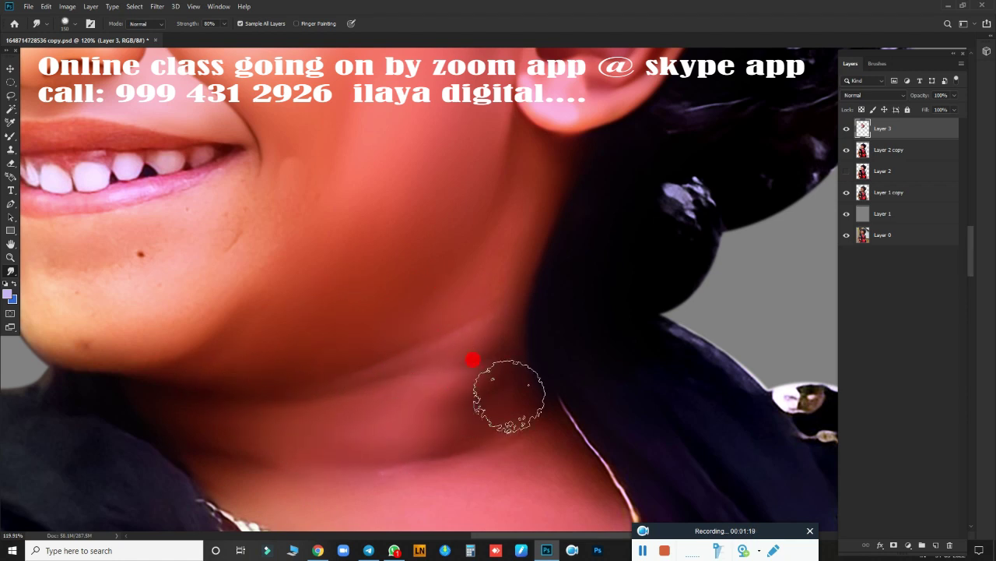
pyautogui.scroll(-3, 441, 268)
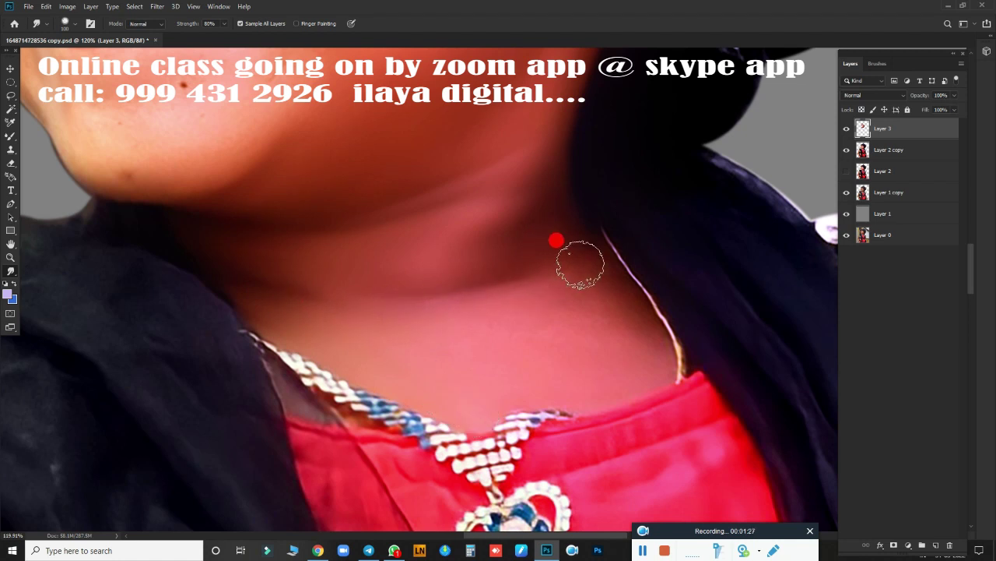
pyautogui.moveTo(580, 265); pyautogui.dragTo(635, 310)
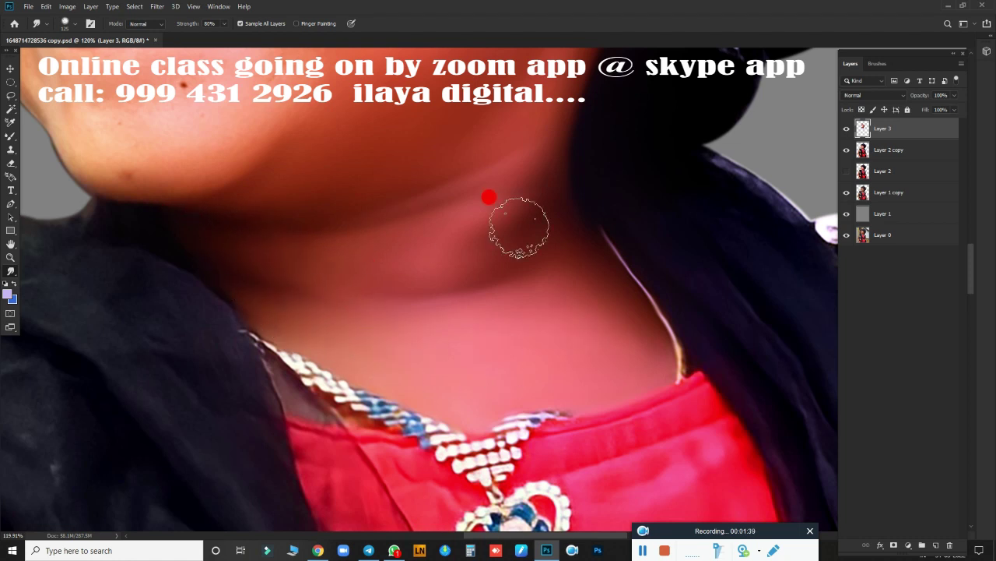
pyautogui.moveTo(278, 272); pyautogui.dragTo(551, 443)
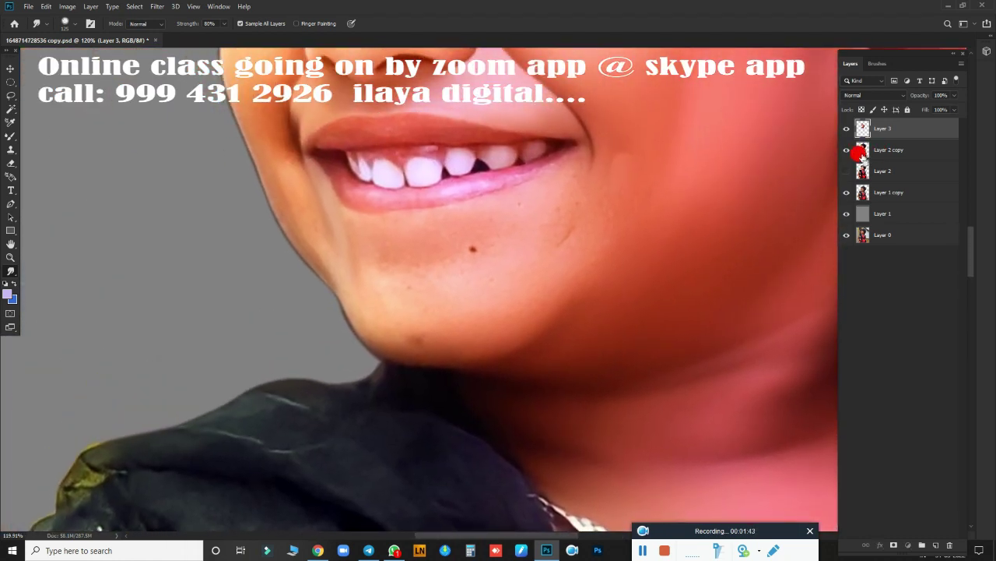
pyautogui.scroll(-3, 625, 318)
pyautogui.scroll(4, 650, 321)
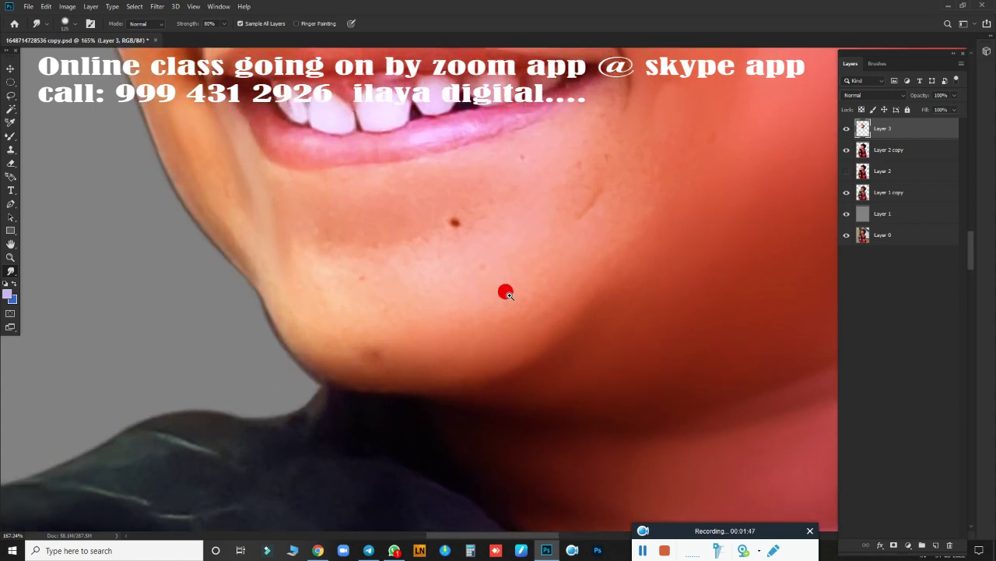
# Step: Smudge away the moles around the lower lip, the chin spot, and the right lip corner
pyautogui.scroll(3, 505, 289)
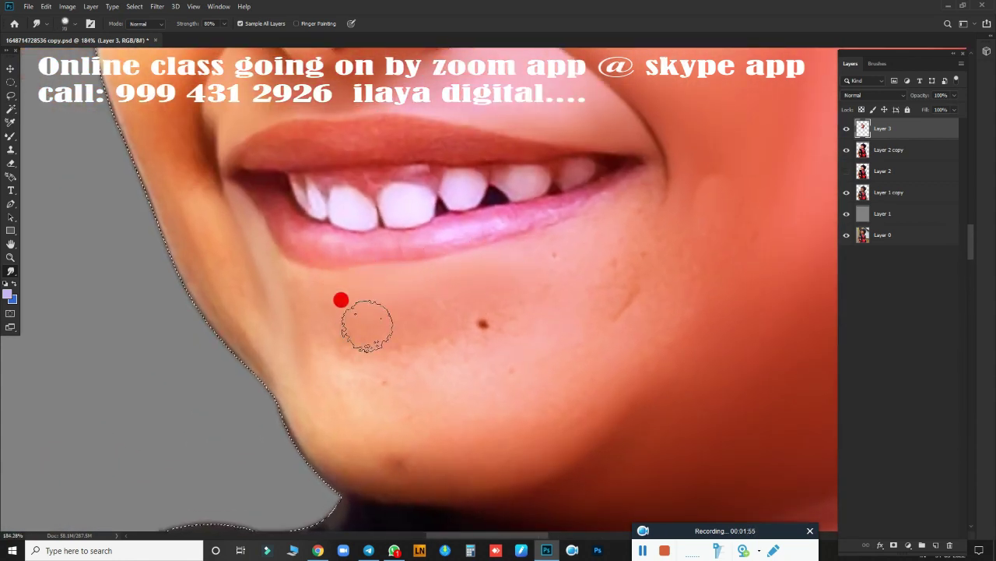
pyautogui.moveTo(367, 327); pyautogui.dragTo(438, 312)
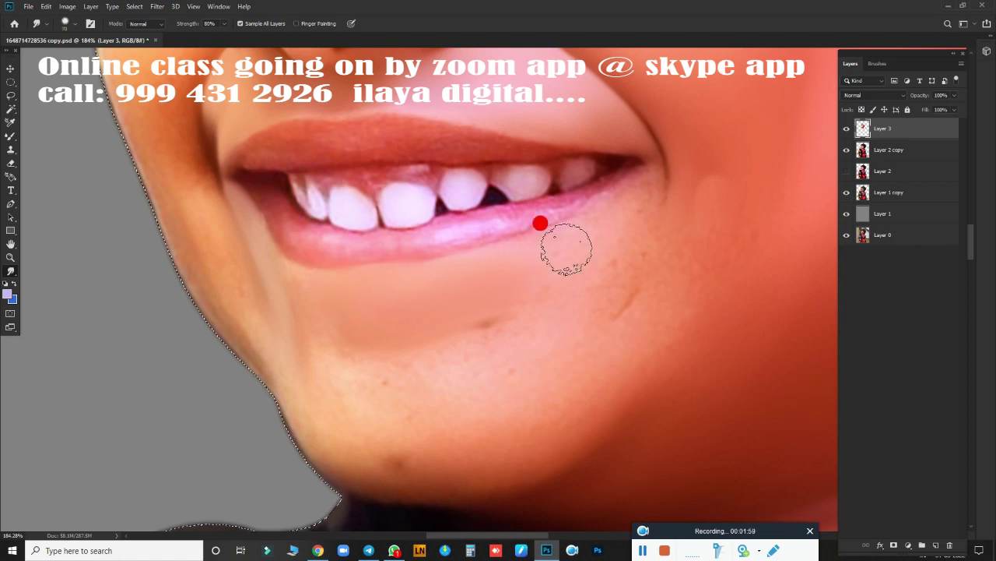
pyautogui.moveTo(566, 243); pyautogui.dragTo(613, 233)
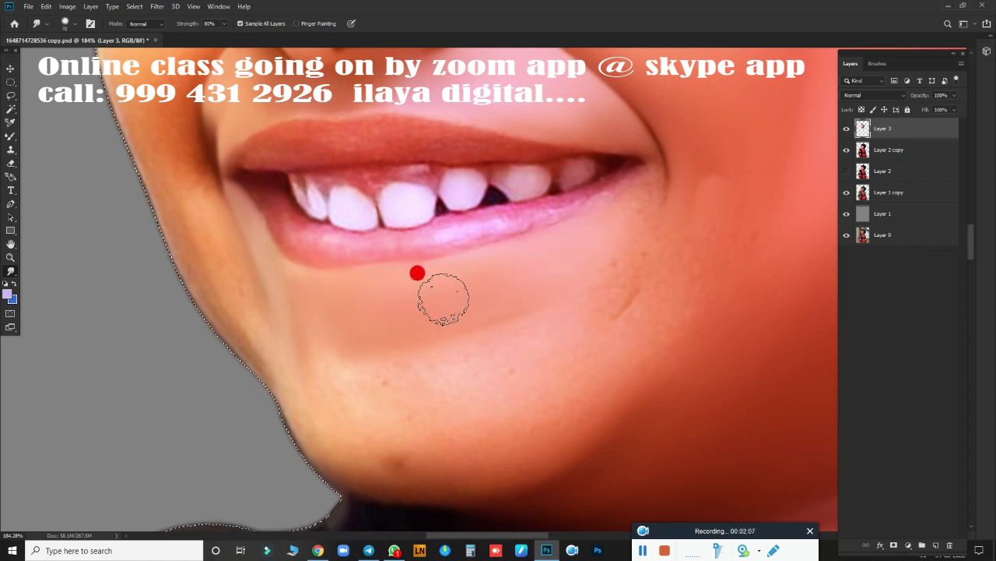
pyautogui.press(']')
pyautogui.press(']')
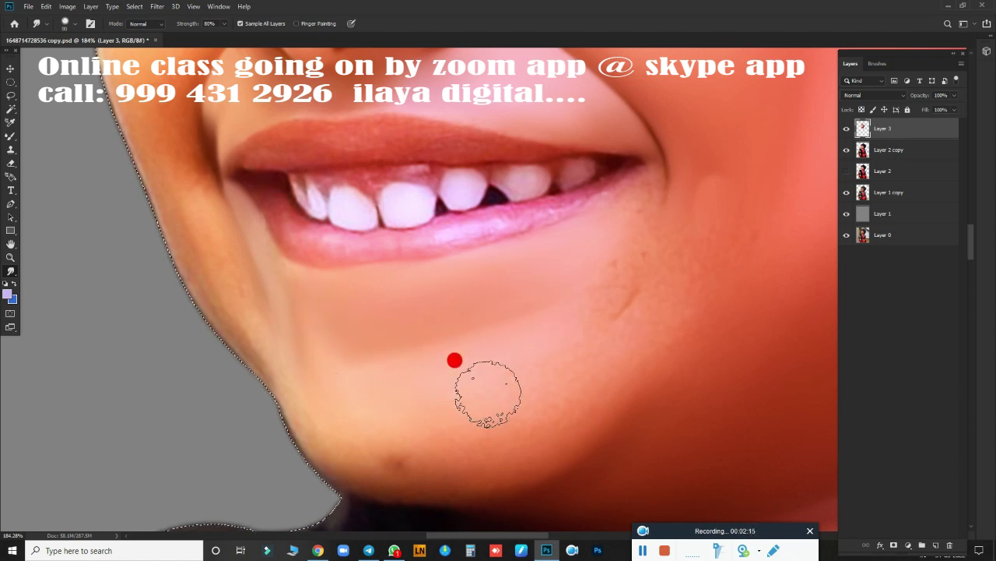
pyautogui.moveTo(340, 460)
pyautogui.mouseDown()
pyautogui.moveTo(396, 448)
pyautogui.moveTo(384, 481)
pyautogui.mouseUp()
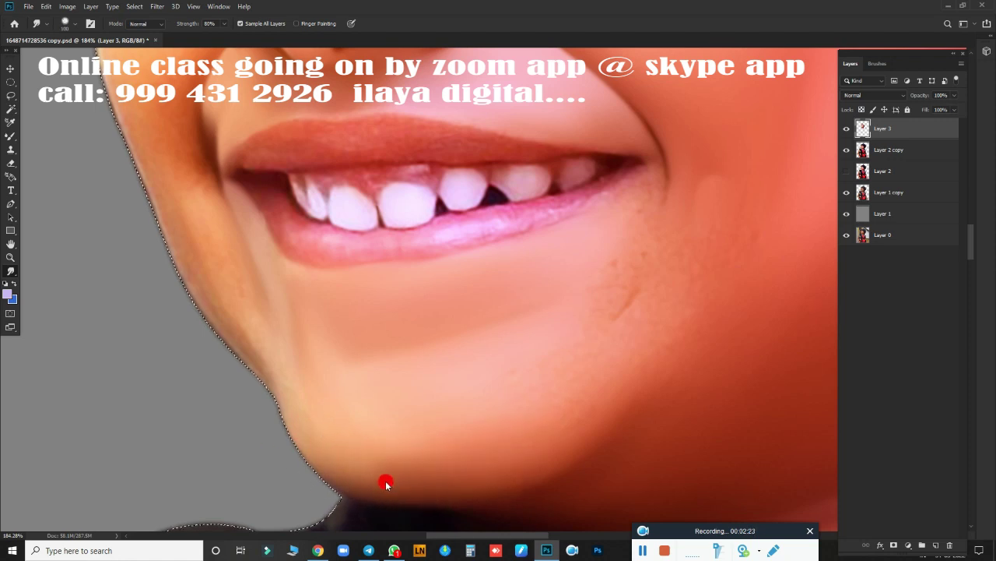
pyautogui.moveTo(618, 199)
pyautogui.mouseDown()
pyautogui.moveTo(639, 207)
pyautogui.moveTo(610, 213)
pyautogui.moveTo(651, 200)
pyautogui.moveTo(620, 238)
pyautogui.moveTo(678, 215)
pyautogui.moveTo(619, 280)
pyautogui.moveTo(712, 222)
pyautogui.moveTo(717, 203)
pyautogui.moveTo(715, 214)
pyautogui.mouseUp()
# Step: With a larger brush, blend the cheek crease and the skin along the left jaw
pyautogui.press(']')
pyautogui.press(']')
pyautogui.press(']')
pyautogui.moveTo(661, 324)
pyautogui.mouseDown()
pyautogui.moveTo(632, 278)
pyautogui.moveTo(667, 247)
pyautogui.moveTo(649, 276)
pyautogui.moveTo(529, 306)
pyautogui.moveTo(477, 351)
pyautogui.mouseUp()
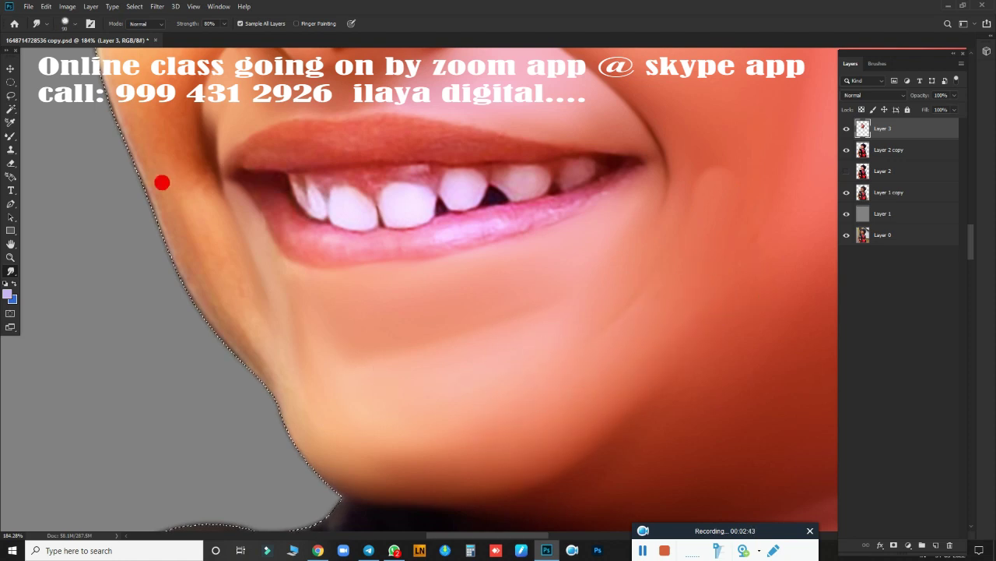
pyautogui.moveTo(162, 183)
pyautogui.mouseDown()
pyautogui.moveTo(173, 174)
pyautogui.moveTo(221, 283)
pyautogui.moveTo(125, 191)
pyautogui.moveTo(189, 317)
pyautogui.moveTo(186, 284)
pyautogui.mouseUp()
pyautogui.moveTo(205, 369)
pyautogui.mouseDown()
pyautogui.moveTo(258, 410)
pyautogui.moveTo(269, 386)
pyautogui.moveTo(225, 191)
pyautogui.moveTo(244, 264)
pyautogui.moveTo(234, 338)
pyautogui.moveTo(155, 245)
pyautogui.moveTo(309, 434)
pyautogui.moveTo(270, 407)
pyautogui.moveTo(116, 247)
pyautogui.moveTo(450, 496)
pyautogui.moveTo(239, 345)
pyautogui.moveTo(211, 374)
pyautogui.moveTo(218, 395)
pyautogui.moveTo(174, 296)
pyautogui.moveTo(216, 215)
pyautogui.moveTo(269, 162)
pyautogui.moveTo(244, 177)
pyautogui.moveTo(180, 287)
pyautogui.moveTo(267, 367)
pyautogui.moveTo(305, 420)
pyautogui.moveTo(285, 387)
pyautogui.moveTo(289, 280)
pyautogui.moveTo(255, 275)
pyautogui.moveTo(216, 289)
pyautogui.moveTo(235, 356)
pyautogui.moveTo(244, 348)
pyautogui.moveTo(233, 240)
pyautogui.moveTo(265, 173)
pyautogui.moveTo(322, 151)
pyautogui.moveTo(242, 245)
pyautogui.moveTo(303, 218)
pyautogui.moveTo(238, 394)
pyautogui.moveTo(324, 345)
pyautogui.moveTo(540, 376)
pyautogui.moveTo(460, 362)
pyautogui.moveTo(374, 416)
pyautogui.moveTo(307, 284)
pyautogui.mouseUp()
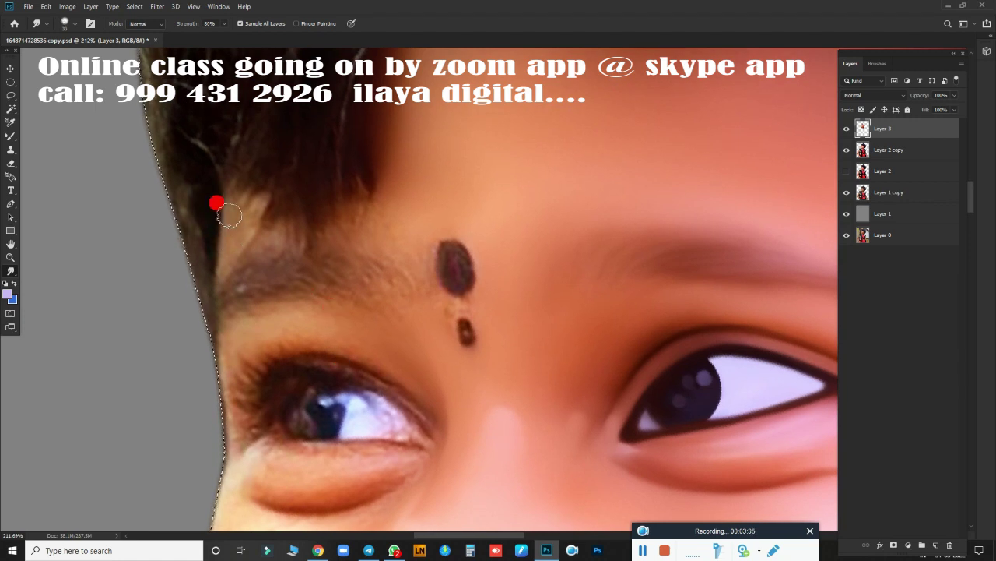
# Step: Blend the hair strands along the hairline and zoom in on the left eye
pyautogui.moveTo(229, 216)
pyautogui.mouseDown()
pyautogui.moveTo(243, 153)
pyautogui.moveTo(225, 253)
pyautogui.moveTo(277, 173)
pyautogui.moveTo(292, 231)
pyautogui.moveTo(345, 178)
pyautogui.moveTo(409, 288)
pyautogui.moveTo(412, 257)
pyautogui.moveTo(404, 278)
pyautogui.moveTo(466, 286)
pyautogui.moveTo(454, 289)
pyautogui.moveTo(465, 334)
pyautogui.moveTo(451, 259)
pyautogui.moveTo(612, 196)
pyautogui.moveTo(431, 215)
pyautogui.moveTo(331, 200)
pyautogui.moveTo(328, 268)
pyautogui.moveTo(309, 175)
pyautogui.moveTo(283, 174)
pyautogui.moveTo(334, 200)
pyautogui.moveTo(374, 179)
pyautogui.moveTo(407, 178)
pyautogui.moveTo(469, 196)
pyautogui.moveTo(403, 207)
pyautogui.moveTo(405, 220)
pyautogui.moveTo(472, 235)
pyautogui.moveTo(325, 269)
pyautogui.moveTo(378, 207)
pyautogui.moveTo(319, 351)
pyautogui.moveTo(303, 425)
pyautogui.moveTo(311, 413)
pyautogui.moveTo(353, 421)
pyautogui.moveTo(303, 343)
pyautogui.moveTo(325, 361)
pyautogui.moveTo(391, 314)
pyautogui.mouseUp()
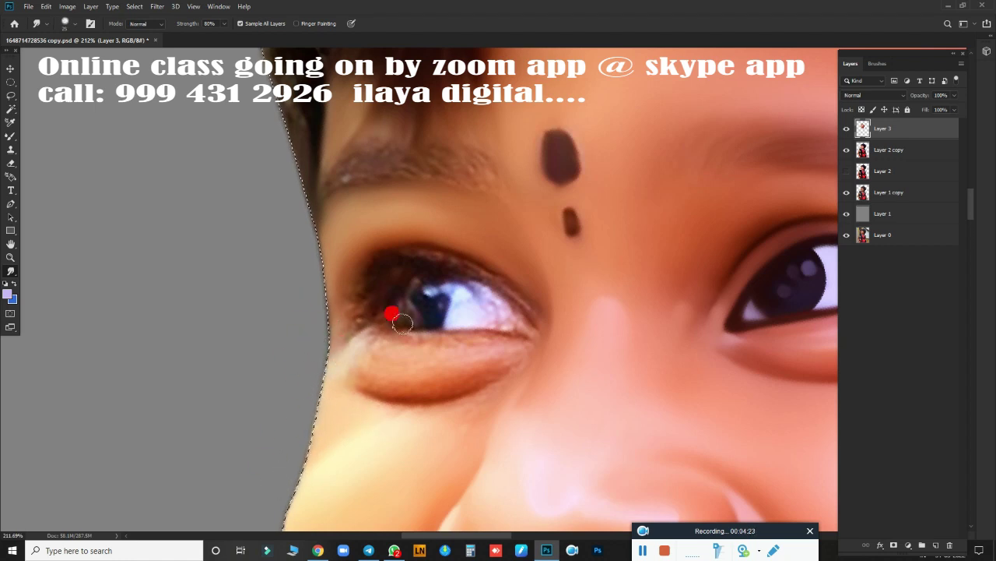
pyautogui.scroll(2, 391, 314)
pyautogui.scroll(1, 556, 304)
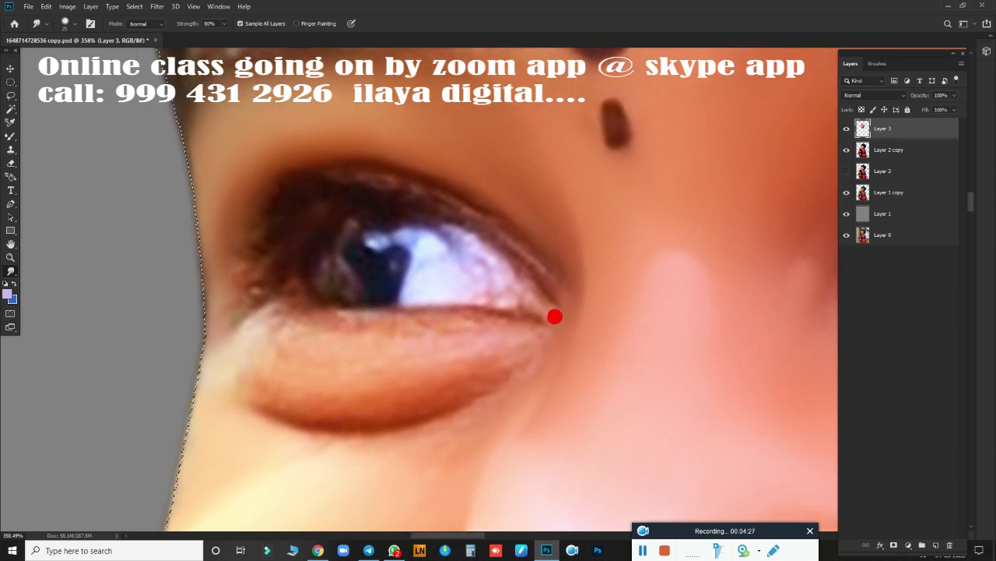
# Step: Start a pen path at the outer eye corner, curving over the eye and down past the inner corner
pyautogui.press('p')
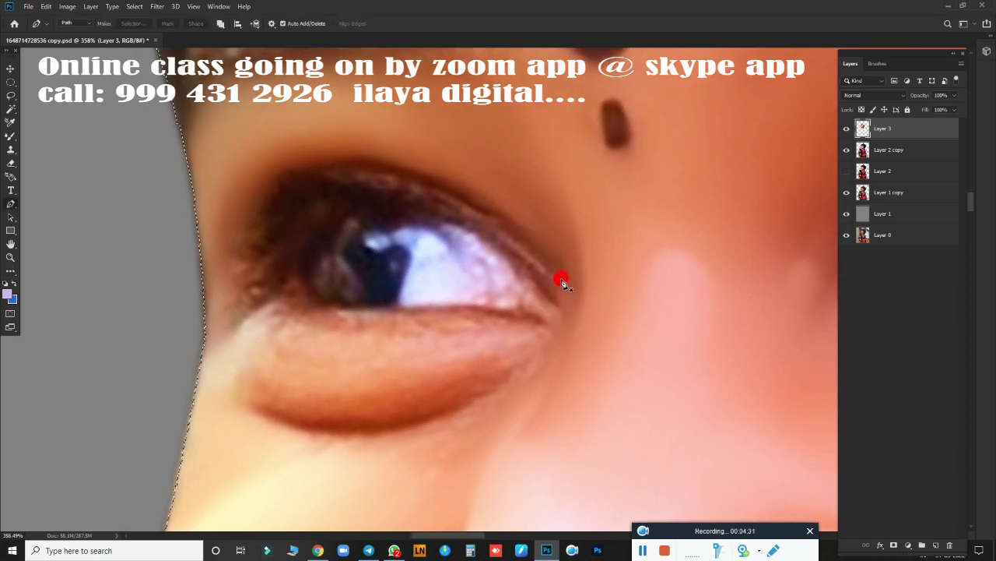
pyautogui.moveTo(563, 282); pyautogui.dragTo(560, 287)
pyautogui.click(561, 282)
pyautogui.moveTo(323, 175); pyautogui.dragTo(193, 196)
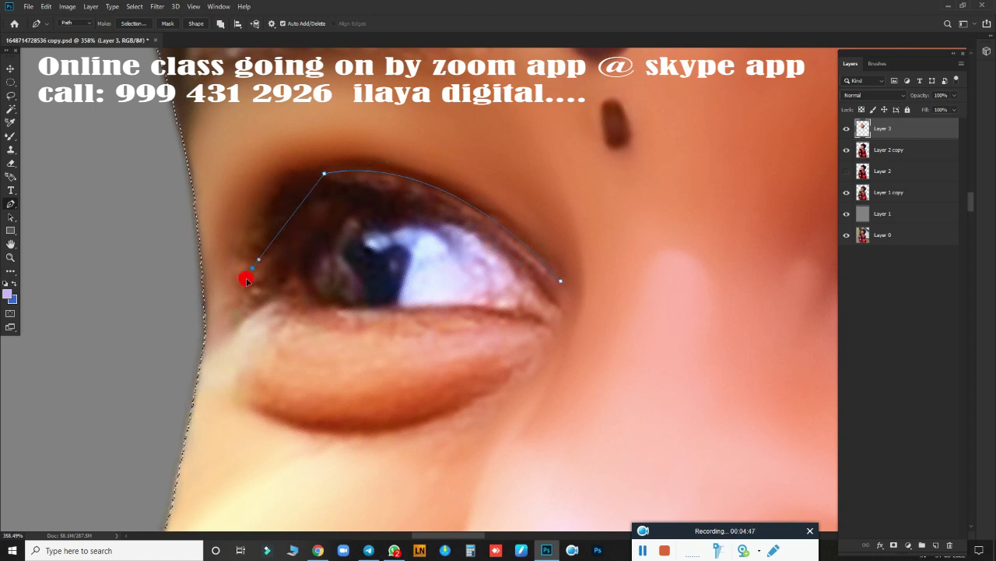
pyautogui.moveTo(252, 268); pyautogui.dragTo(251, 337)
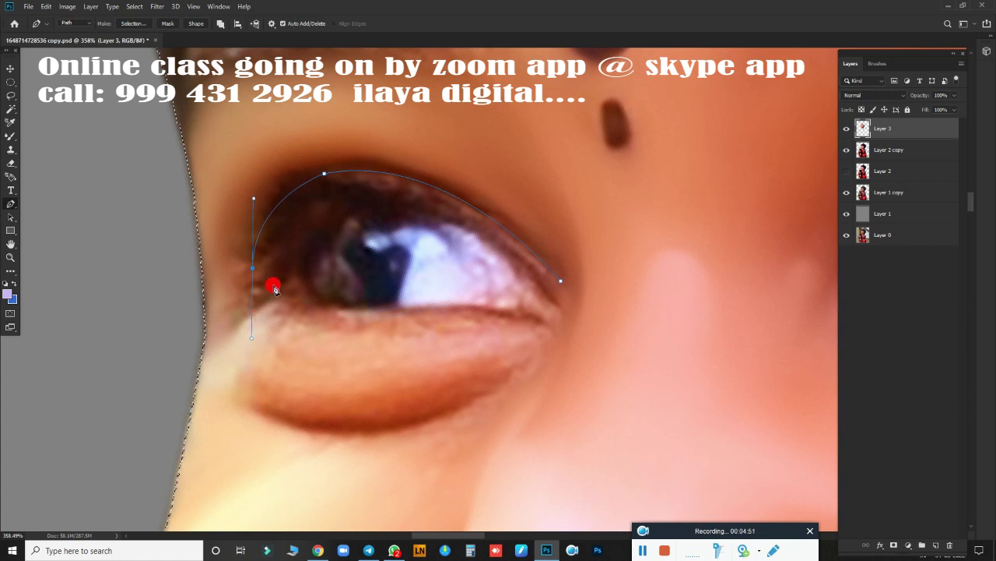
pyautogui.moveTo(253, 268); pyautogui.dragTo(248, 263)
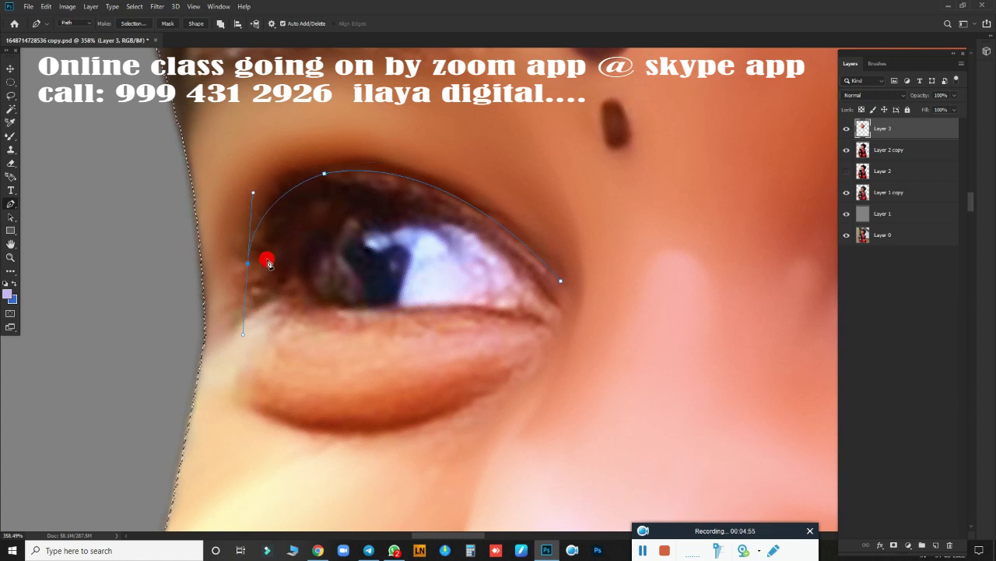
pyautogui.click(242, 312)
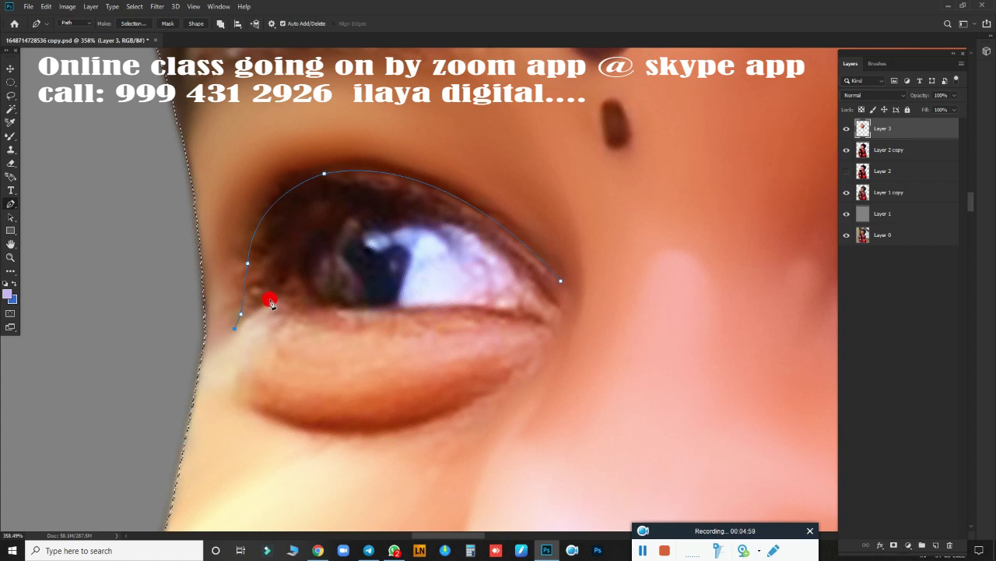
pyautogui.click(271, 300)
pyautogui.click(297, 261)
# Step: Redo the misplaced segment and trace the eyelid crease back to the outer corner
pyautogui.moveTo(464, 223)
pyautogui.mouseDown()
pyautogui.moveTo(523, 272)
pyautogui.moveTo(612, 290)
pyautogui.mouseUp()
pyautogui.hotkey('ctrl', 'z')
pyautogui.hotkey('ctrl', 'z')
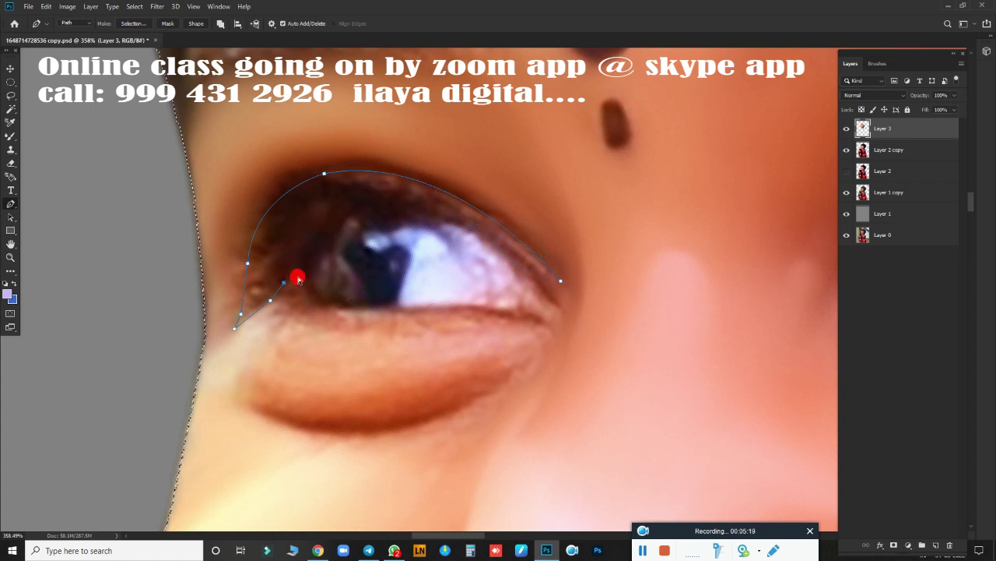
pyautogui.click(292, 260)
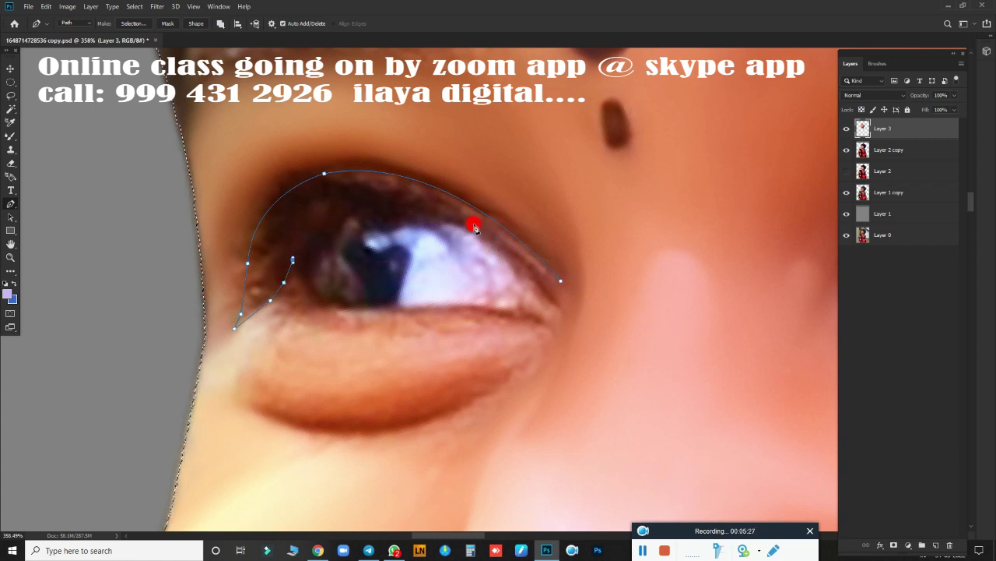
pyautogui.moveTo(473, 226); pyautogui.dragTo(623, 297)
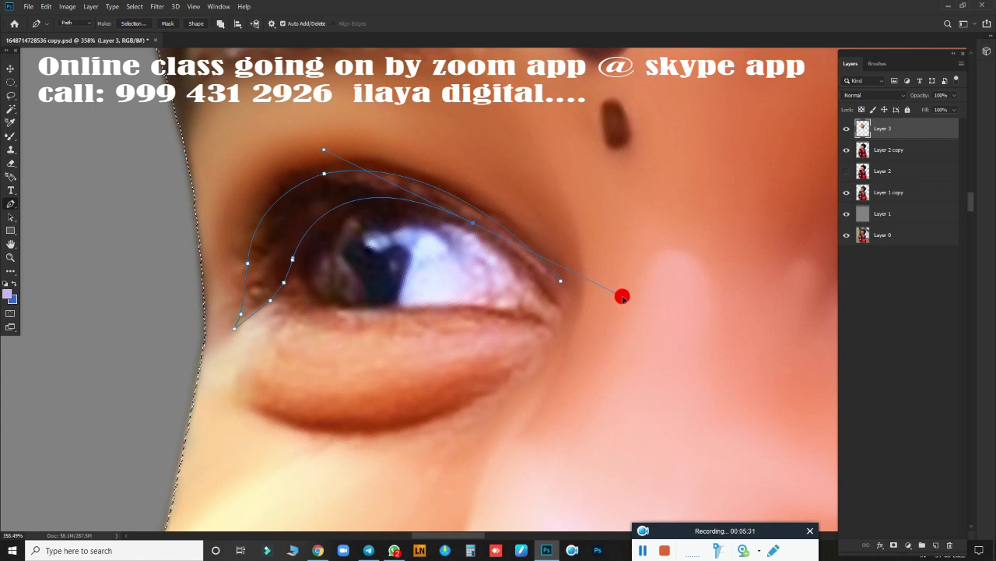
pyautogui.moveTo(556, 303); pyautogui.dragTo(568, 330)
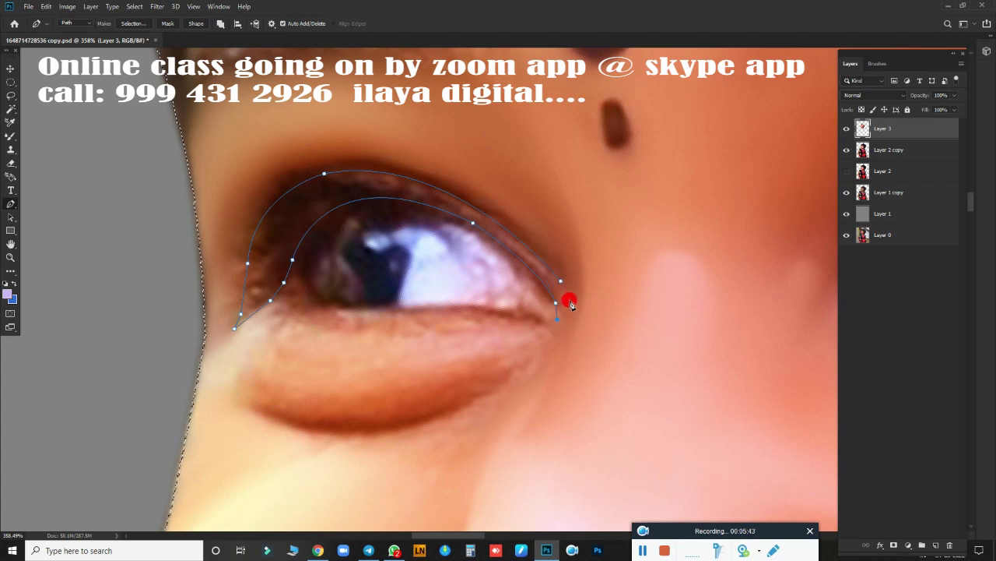
pyautogui.keyDown('alt'); pyautogui.click(558, 301); pyautogui.keyUp('alt')
# Step: Load the eyelid path as a selection and feather its edge
pyautogui.hotkey('ctrl', 'Return')
pyautogui.hotkey('shift', 'F6')
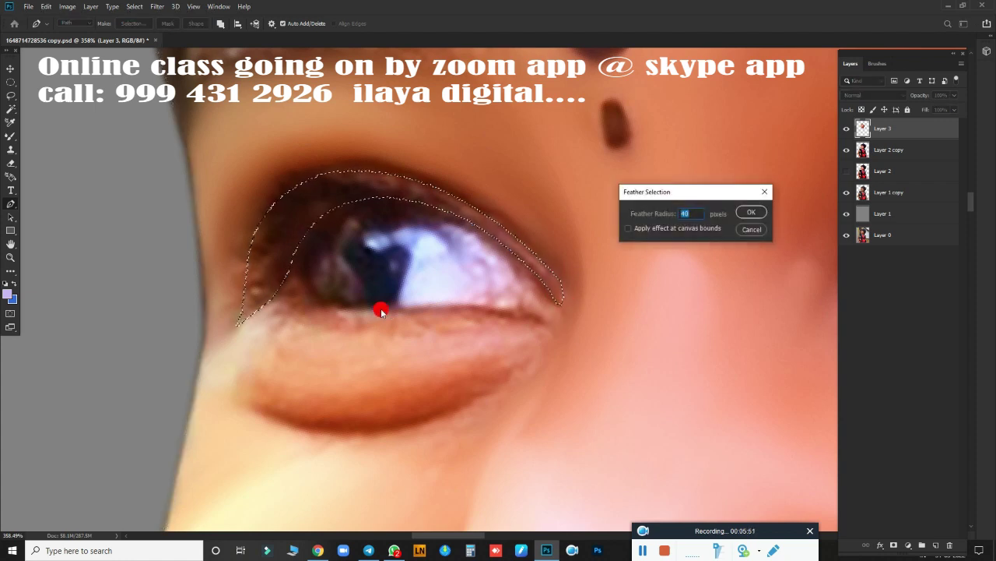
pyautogui.press('Return')
# Step: Smudge the upper eyelid skin inside the feathered selection
pyautogui.press('r')
pyautogui.scroll(2, 416, 312)
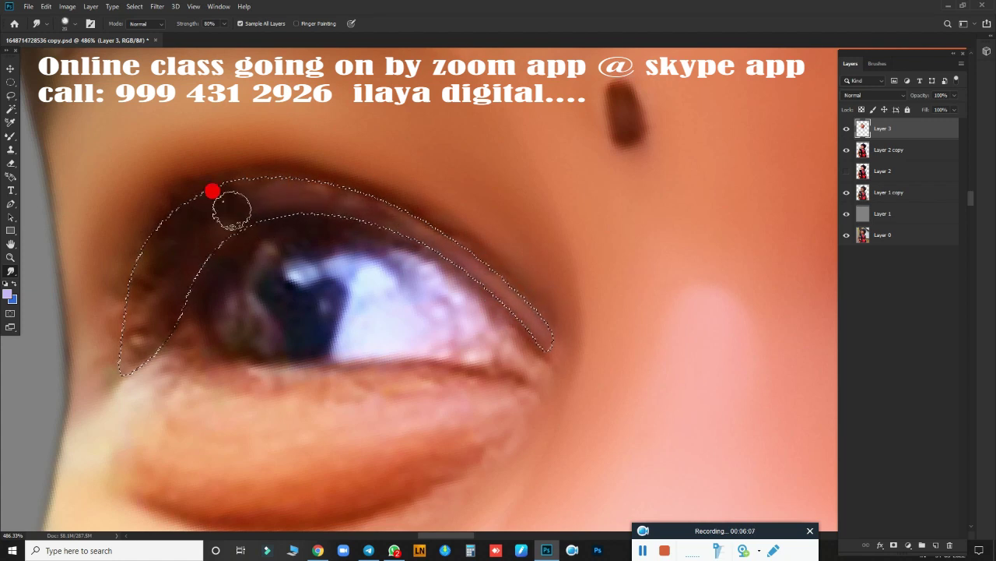
pyautogui.moveTo(212, 190); pyautogui.dragTo(348, 180)
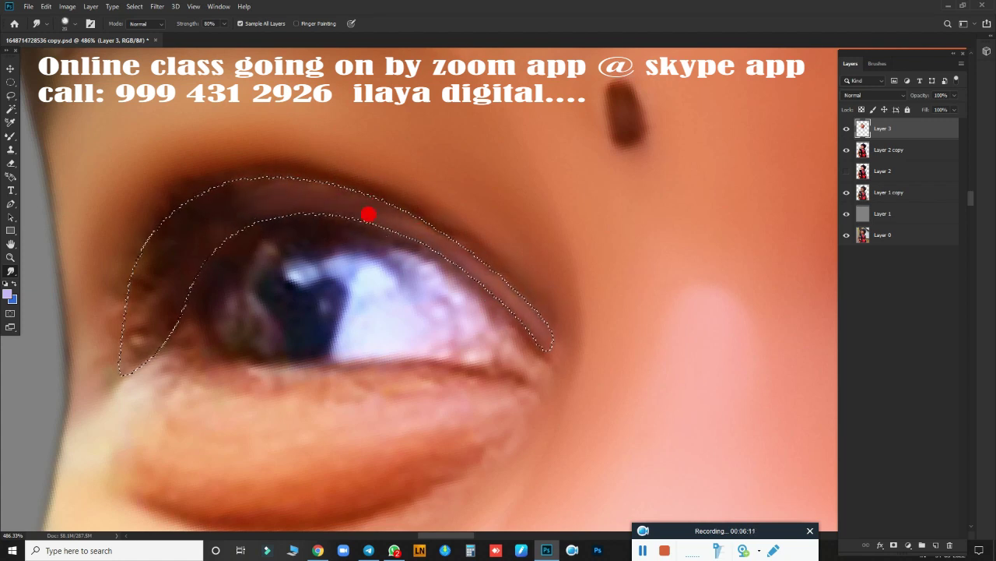
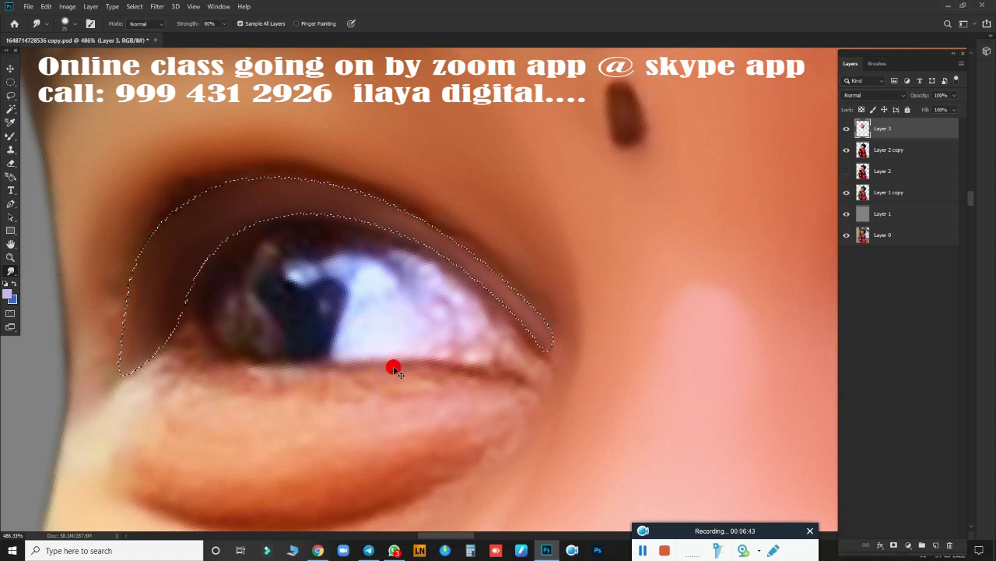
# Step: Blend the upper lash line and lid inside the eyelid selection with the wet Mixer Brush
pyautogui.press('b')
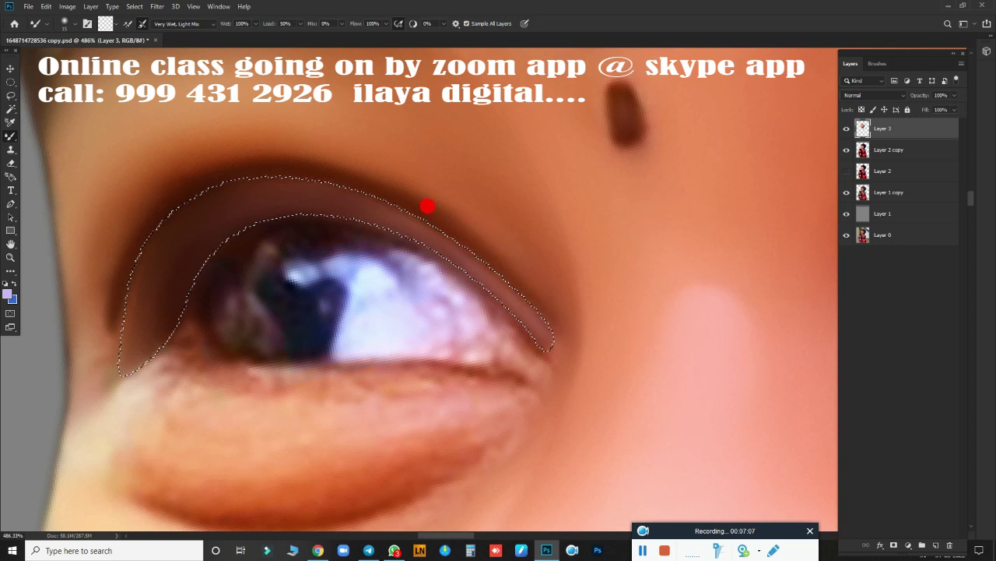
pyautogui.moveTo(427, 206); pyautogui.dragTo(518, 277)
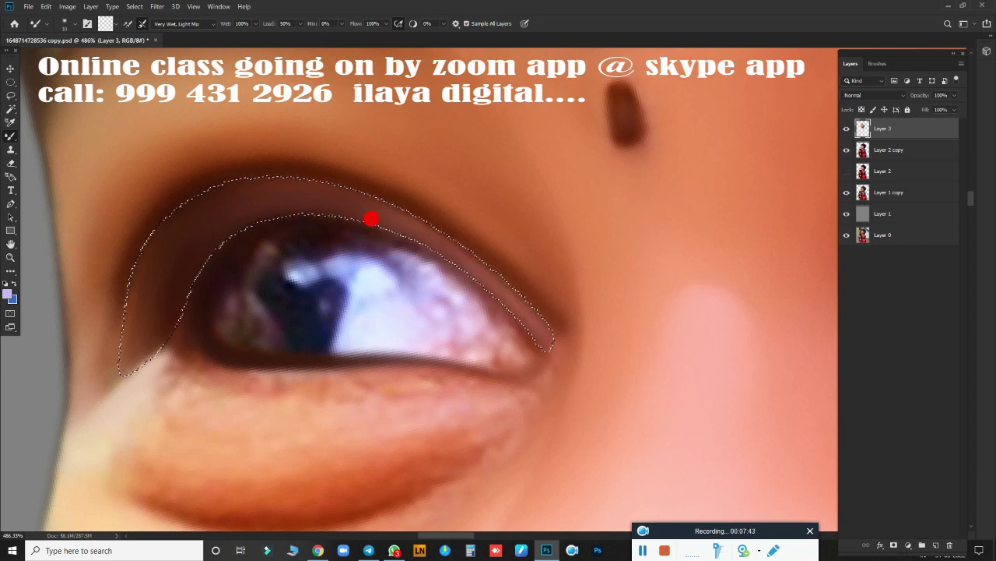
pyautogui.moveTo(349, 219); pyautogui.dragTo(457, 276)
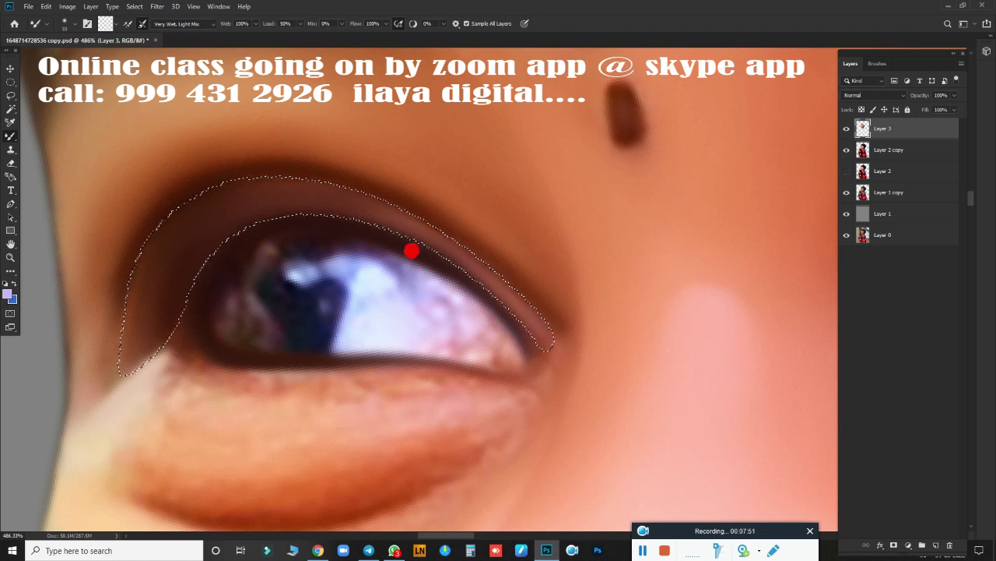
pyautogui.moveTo(411, 250)
pyautogui.mouseDown()
pyautogui.moveTo(478, 305)
pyautogui.moveTo(513, 360)
pyautogui.moveTo(504, 373)
pyautogui.moveTo(469, 370)
pyautogui.moveTo(515, 368)
pyautogui.moveTo(413, 405)
pyautogui.mouseUp()
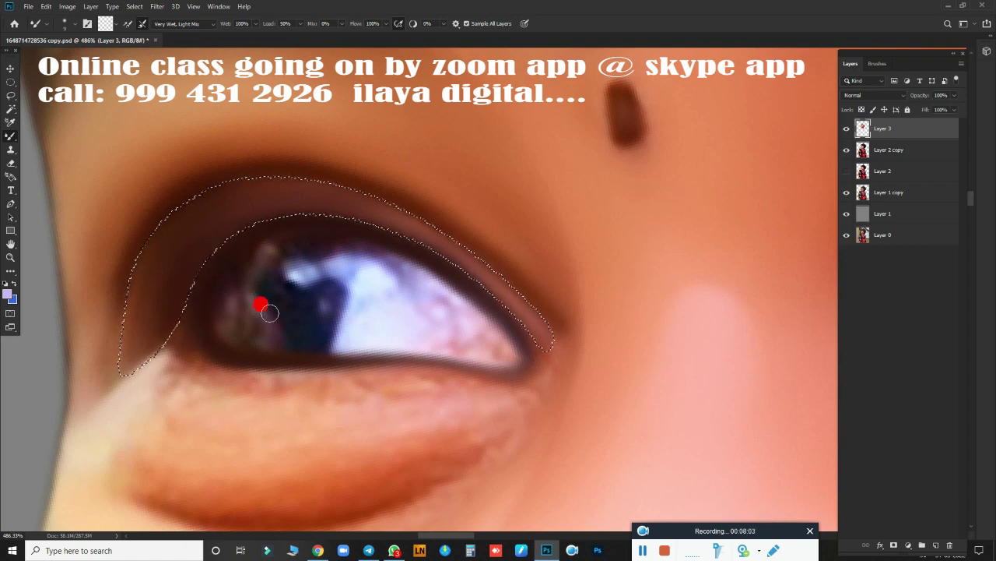
pyautogui.moveTo(269, 313); pyautogui.dragTo(448, 388)
# Step: Rotate the canvas view to angle the face for the eye work
pyautogui.scroll(-5, 511, 333)
pyautogui.scroll(-2, 568, 301)
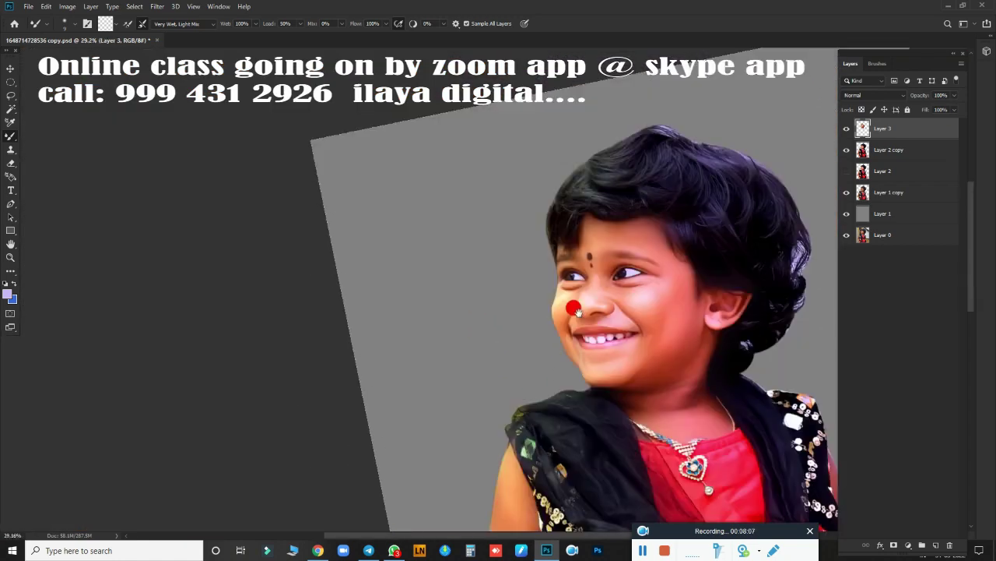
pyautogui.scroll(3, 568, 249)
pyautogui.scroll(5, 663, 313)
pyautogui.scroll(-2, 643, 319)
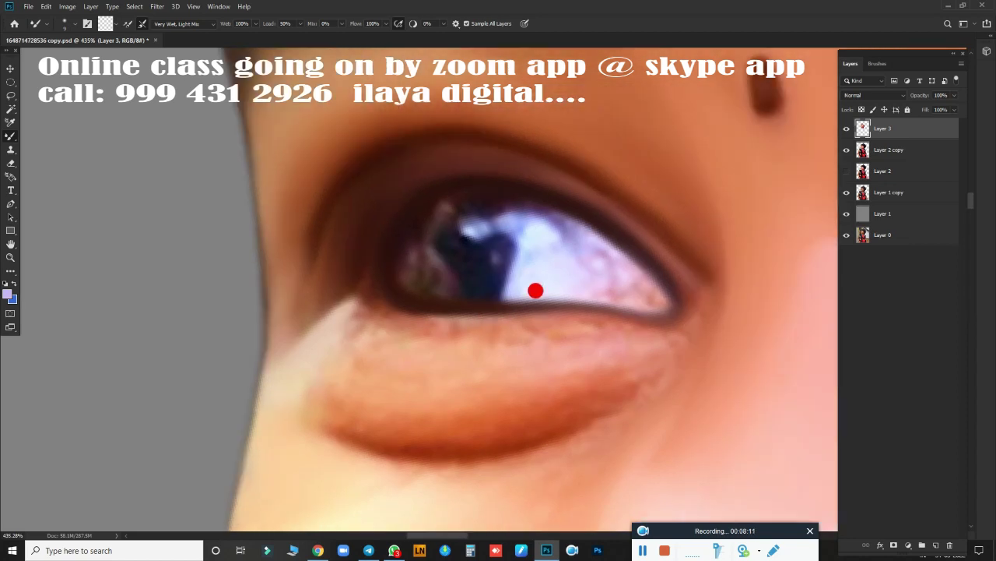
pyautogui.press('r')
pyautogui.moveTo(534, 289)
pyautogui.mouseDown()
pyautogui.moveTo(510, 325)
pyautogui.moveTo(462, 334)
pyautogui.moveTo(507, 351)
pyautogui.moveTo(456, 350)
pyautogui.moveTo(485, 298)
pyautogui.moveTo(454, 278)
pyautogui.mouseUp()
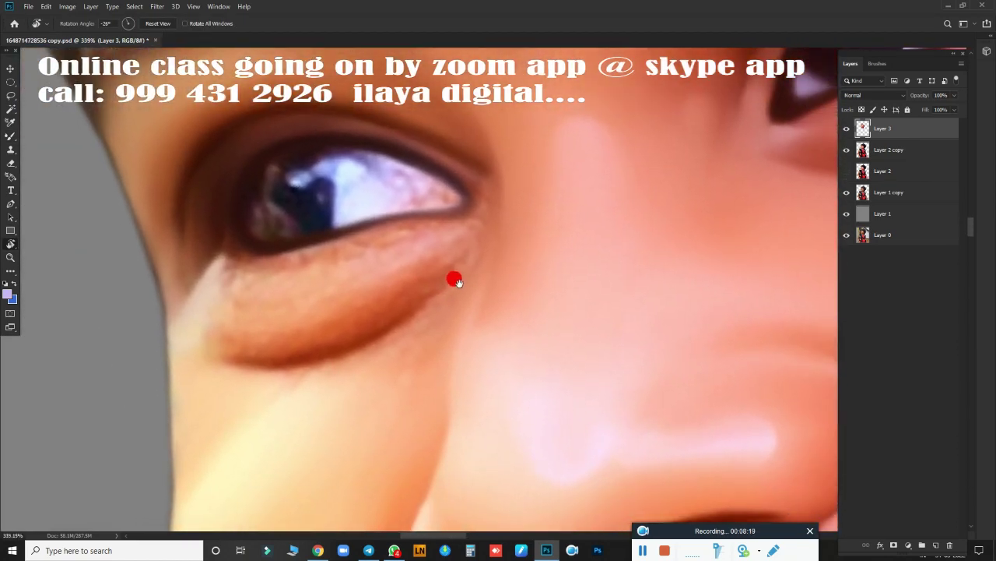
# Step: Trace a curved pen path from the outer eye corner along the lower eyelid
pyautogui.press('p')
pyautogui.click(483, 208)
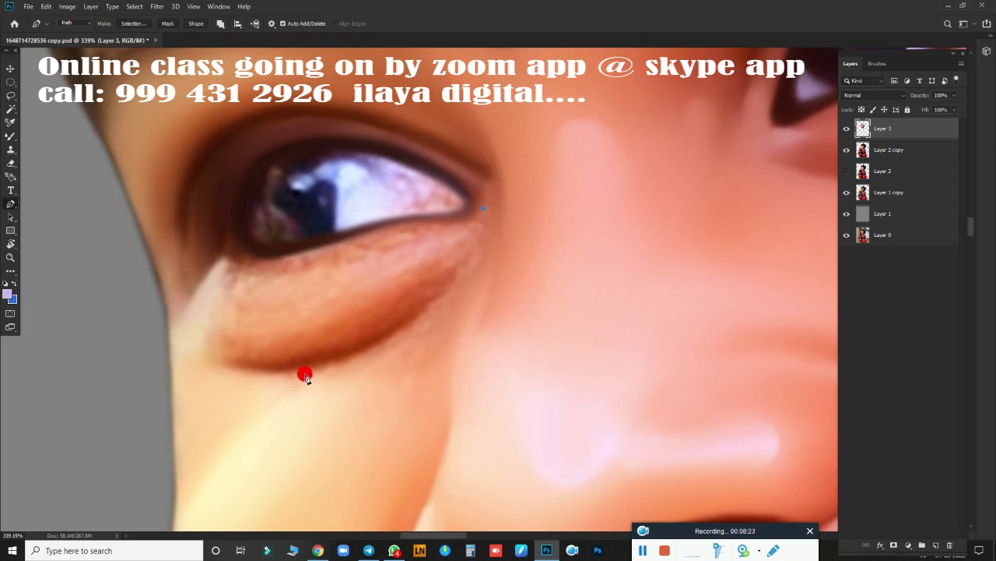
pyautogui.moveTo(270, 374); pyautogui.dragTo(89, 378)
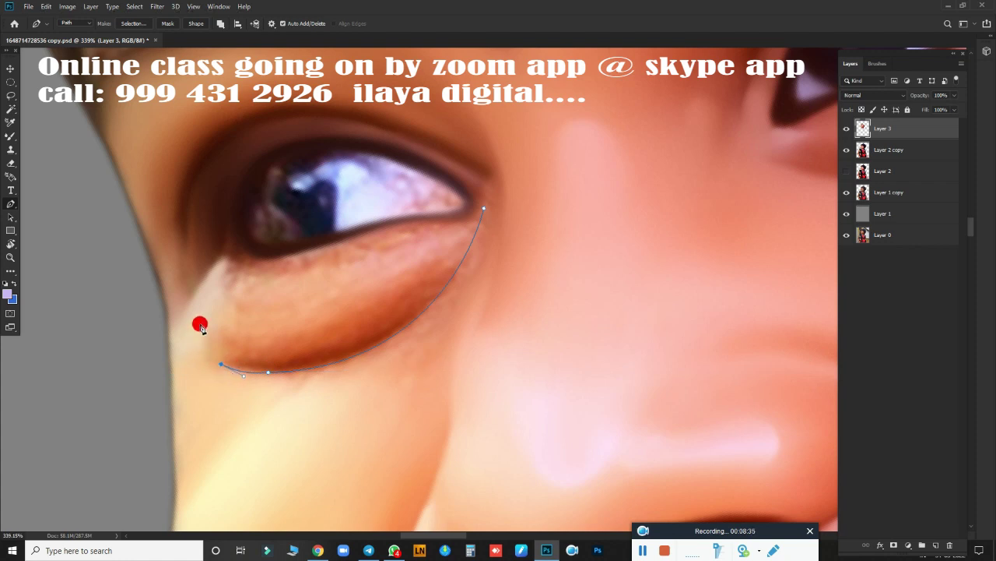
pyautogui.moveTo(196, 339); pyautogui.dragTo(200, 309)
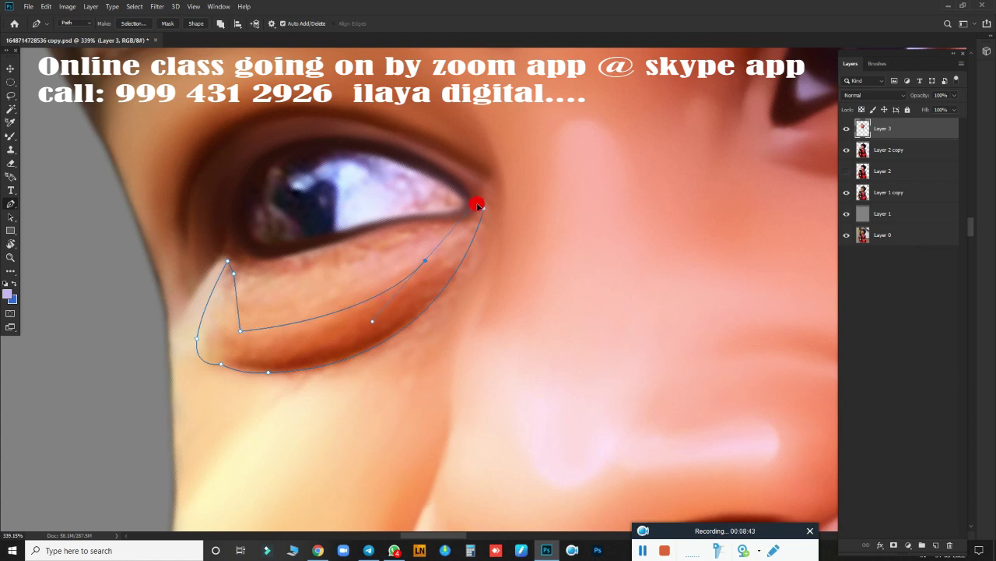
# Step: Convert the under-eye path into a feathered selection and smudge near its outer corner
pyautogui.hotkey('ctrl', 'Return')
pyautogui.hotkey('shift', 'F6')
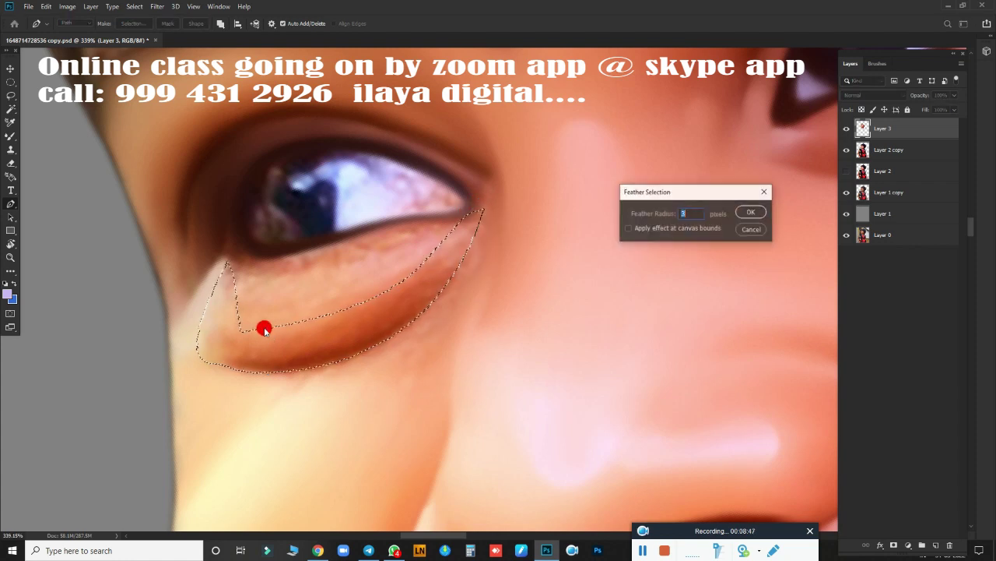
pyautogui.press('Return')
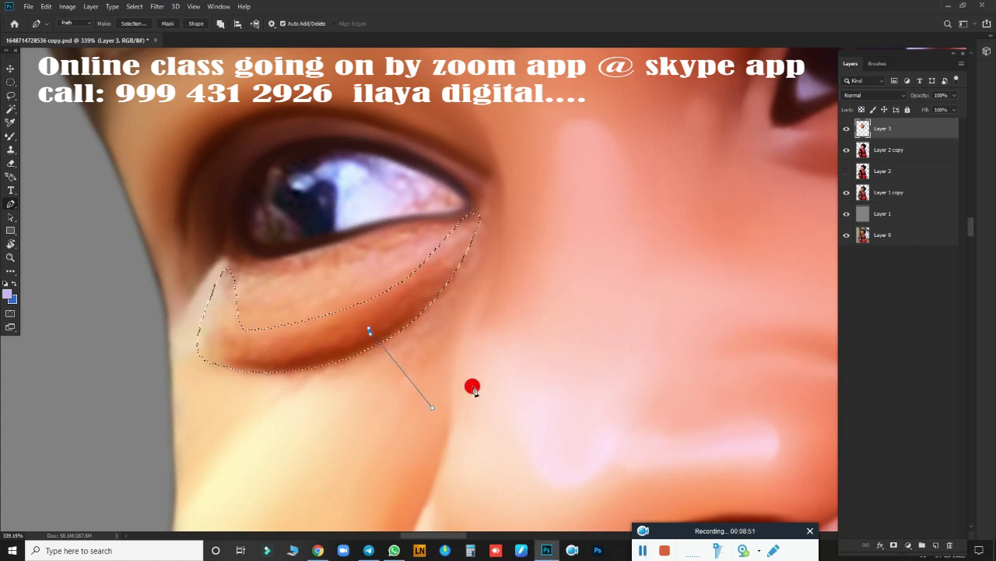
pyautogui.press('r')
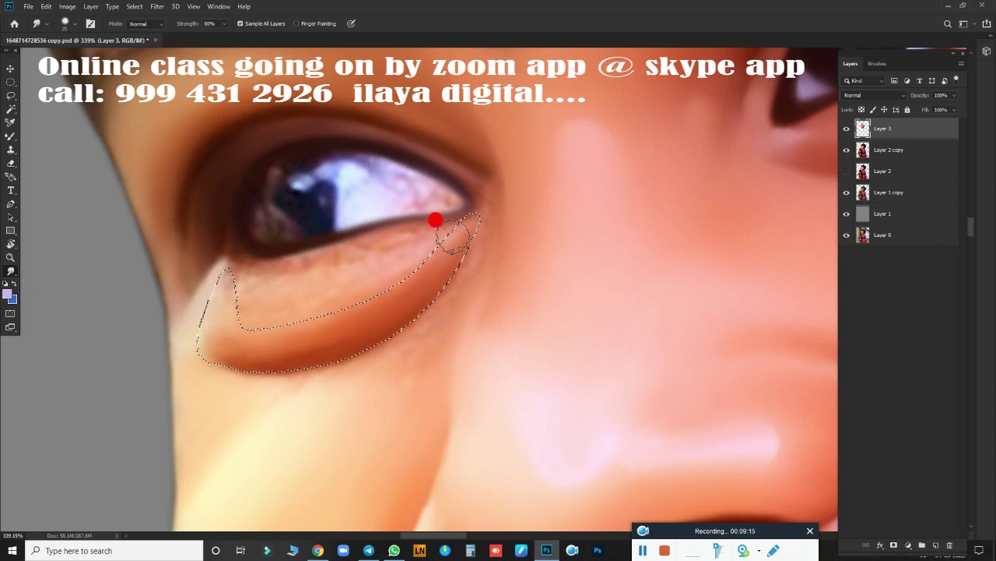
pyautogui.press('b')
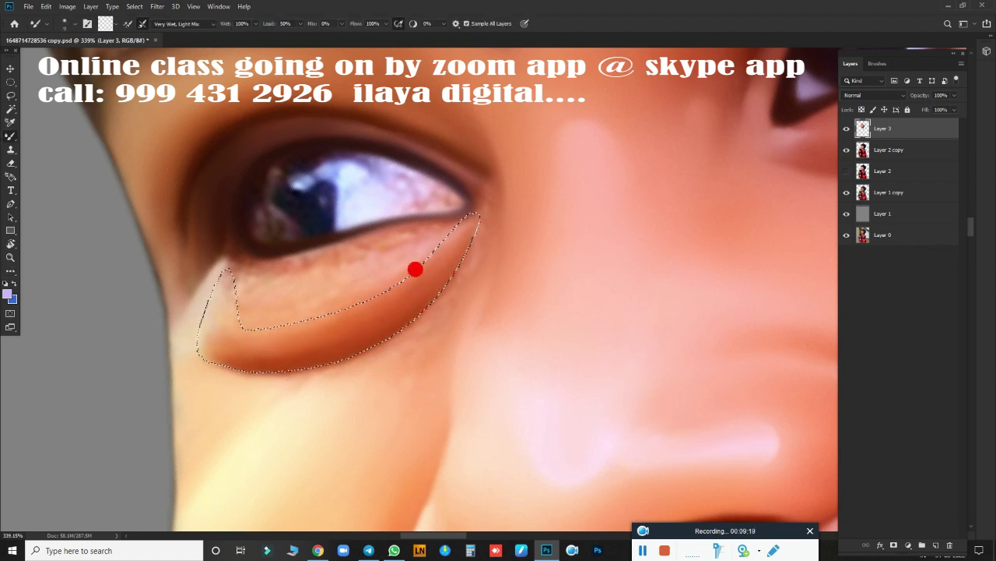
pyautogui.press('F5')
# Step: Enable Shape Dynamics and Transfer, and set the mixer brush to 20 px with 1% hardness
pyautogui.click(816, 235)
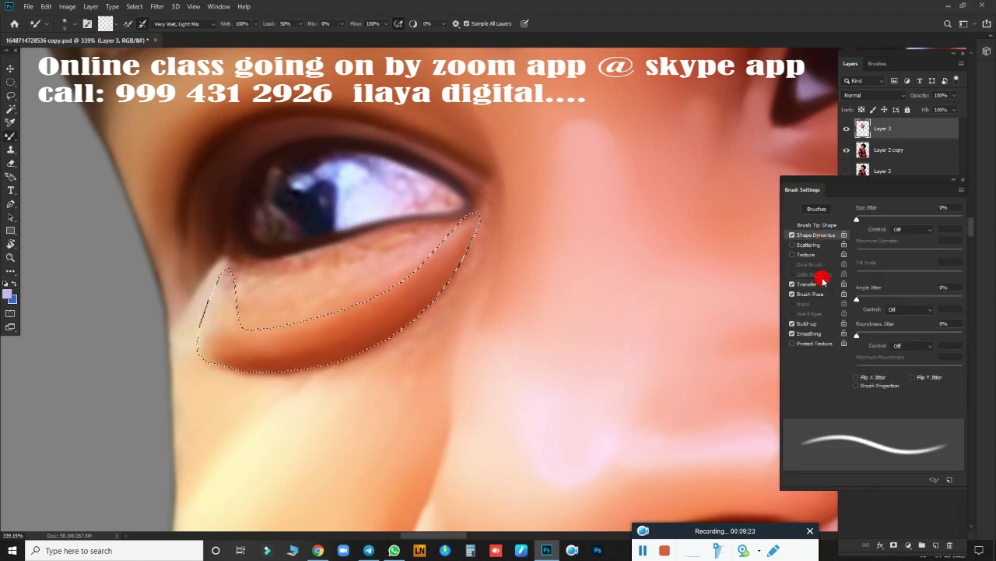
pyautogui.click(822, 284)
pyautogui.click(825, 226)
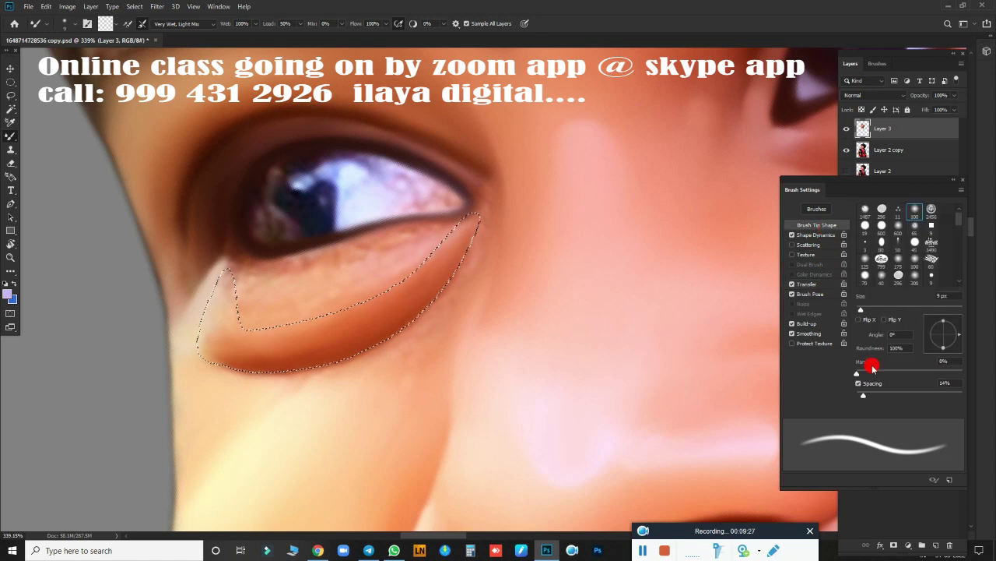
pyautogui.click(869, 371)
pyautogui.click(890, 373)
pyautogui.press(']')
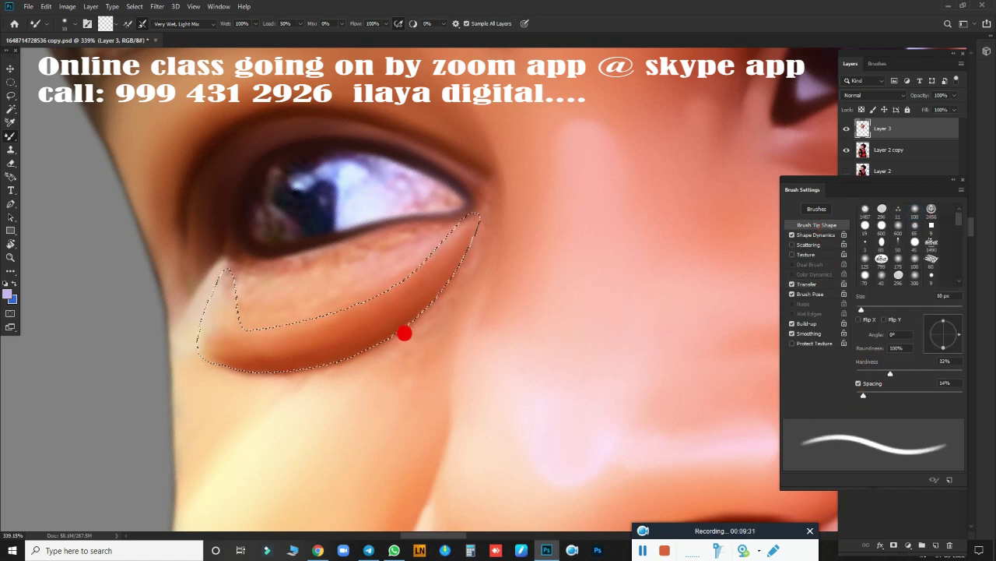
pyautogui.press(']')
pyautogui.press(']')
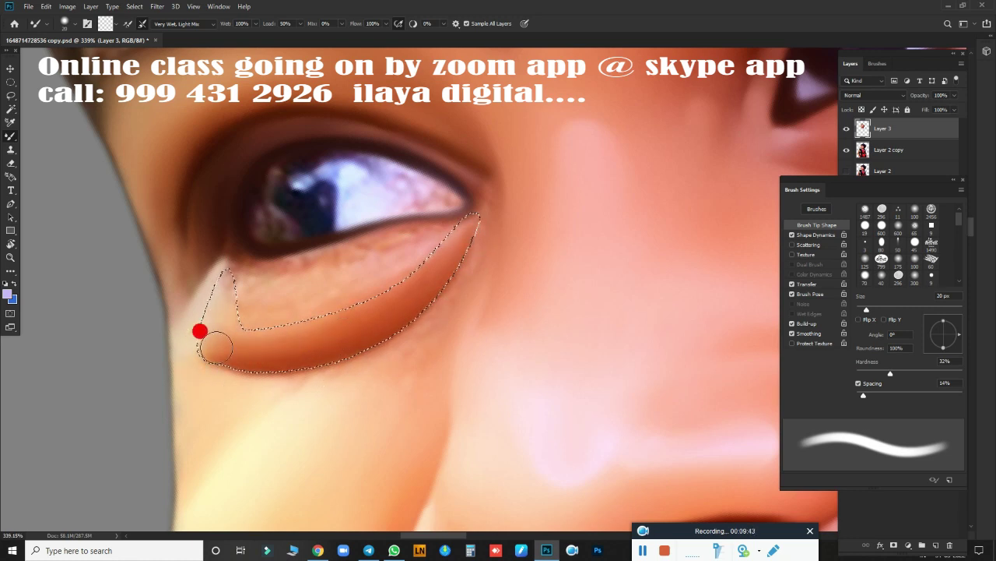
pyautogui.moveTo(890, 373); pyautogui.dragTo(858, 372)
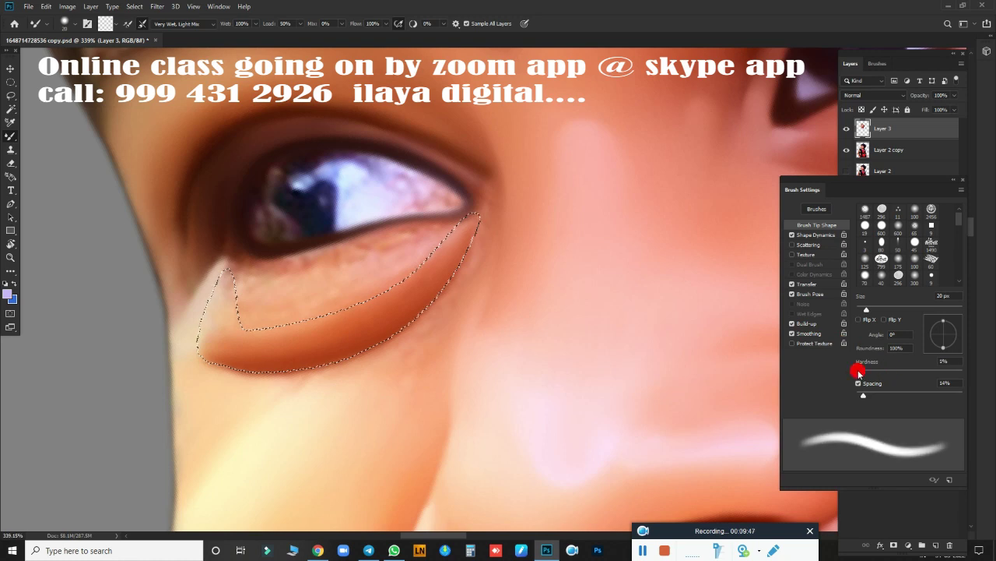
pyautogui.click(963, 182)
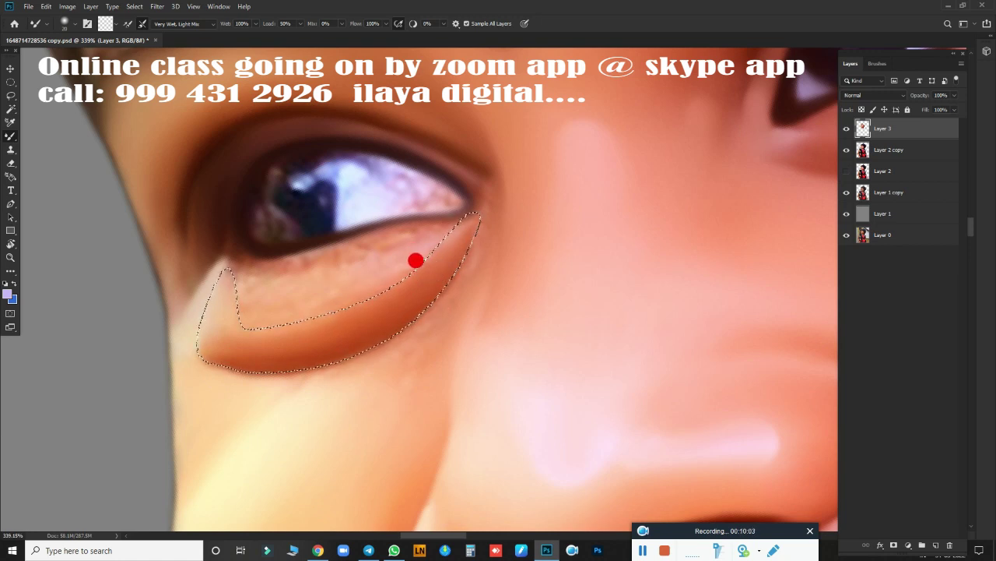
# Step: Smudge the lower-eyelid skin inside the selection toward its corner
pyautogui.press('r')
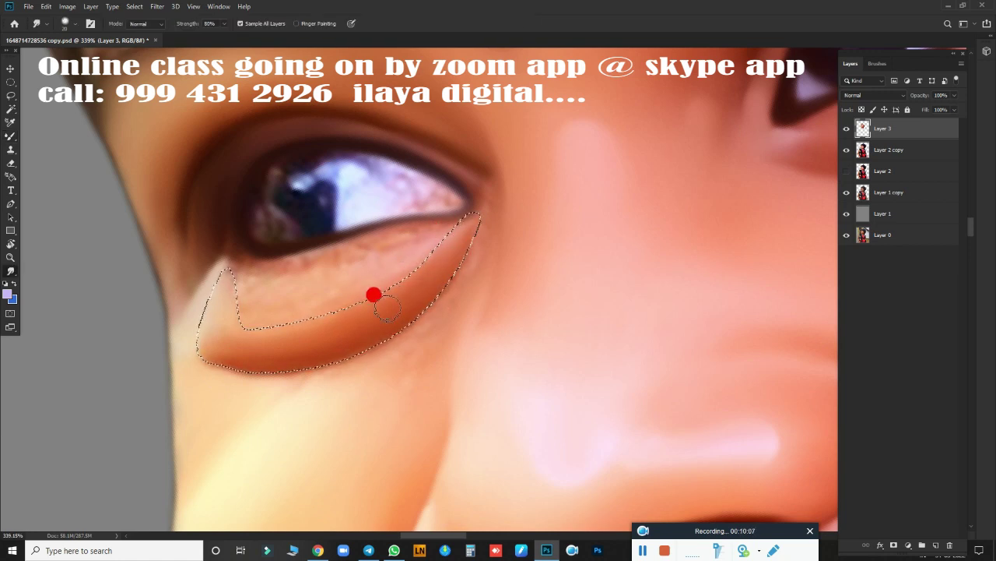
pyautogui.moveTo(248, 298)
pyautogui.mouseDown()
pyautogui.moveTo(433, 253)
pyautogui.moveTo(319, 304)
pyautogui.mouseUp()
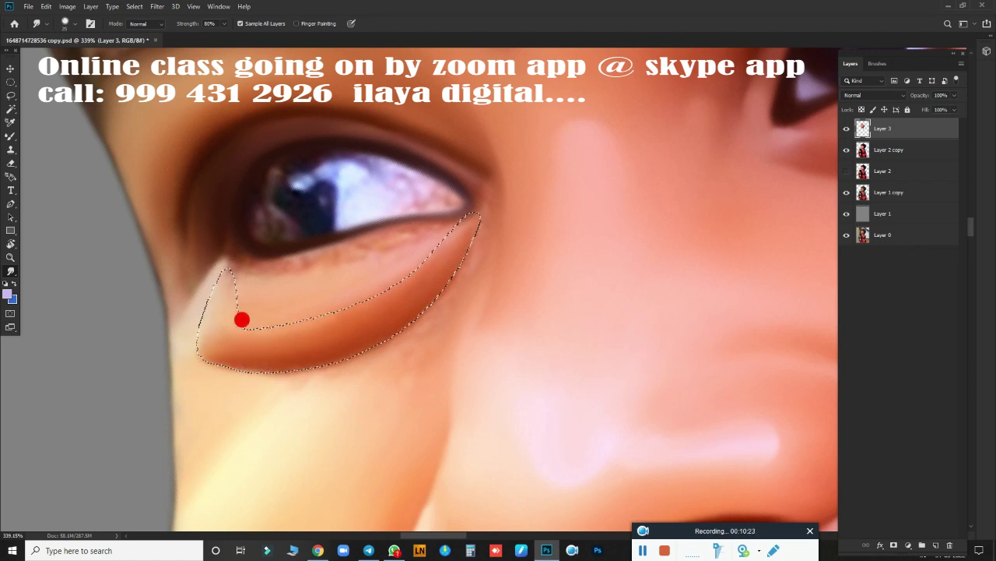
pyautogui.moveTo(388, 323); pyautogui.dragTo(466, 221)
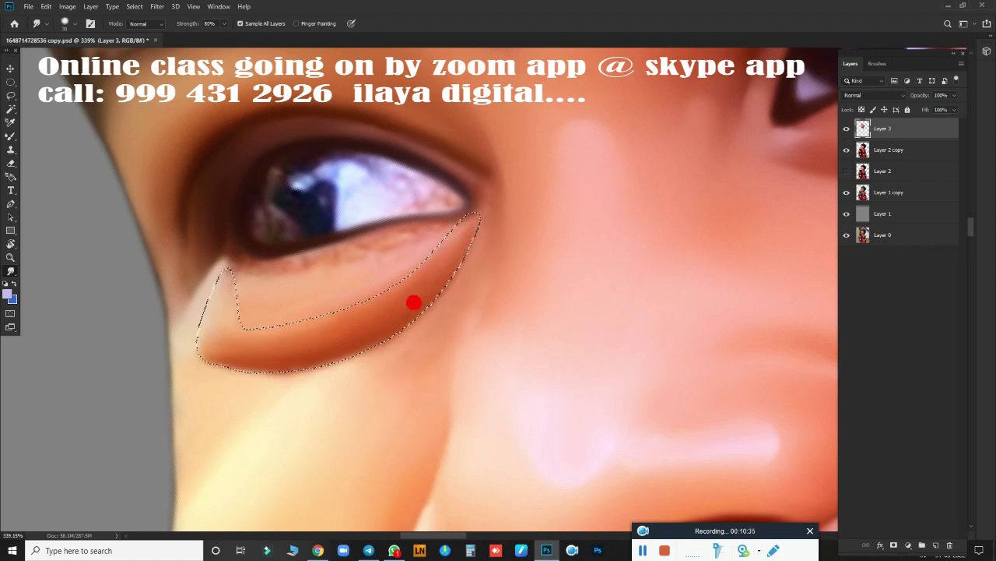
pyautogui.moveTo(393, 359); pyautogui.dragTo(247, 511)
pyautogui.scroll(-10, 413, 360)
pyautogui.scroll(2, 384, 373)
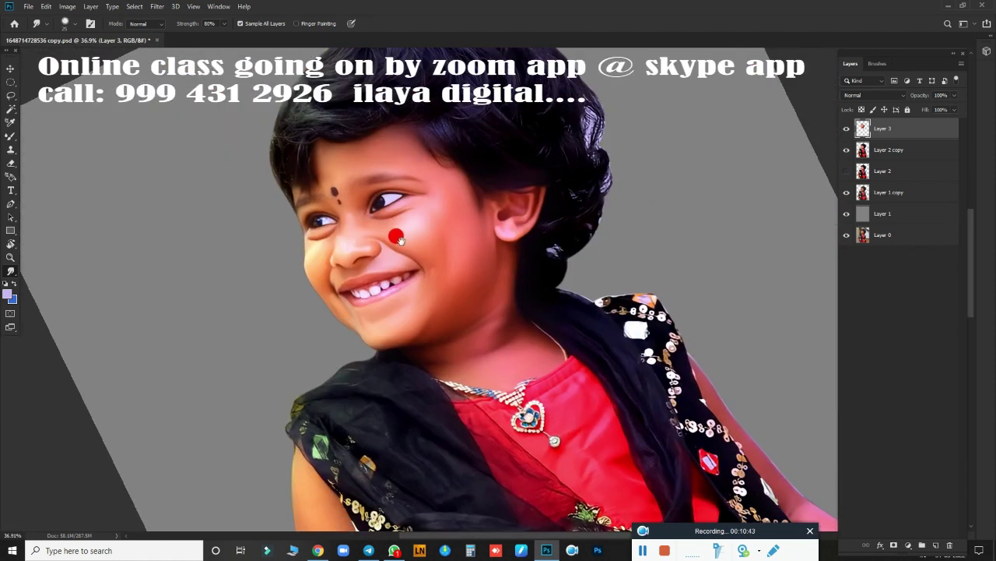
# Step: Toggle Layer 3 to compare before and after, then smooth the inner lower lid further
pyautogui.click(847, 129)
pyautogui.click(847, 129)
pyautogui.click(847, 128)
pyautogui.click(847, 129)
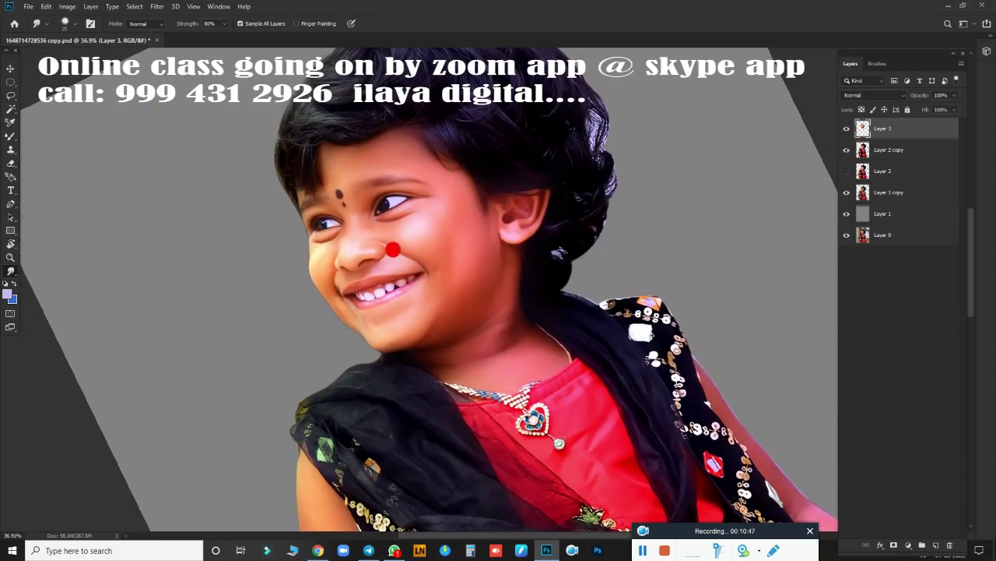
pyautogui.scroll(6, 389, 251)
pyautogui.scroll(-3, 623, 336)
pyautogui.scroll(4, 553, 363)
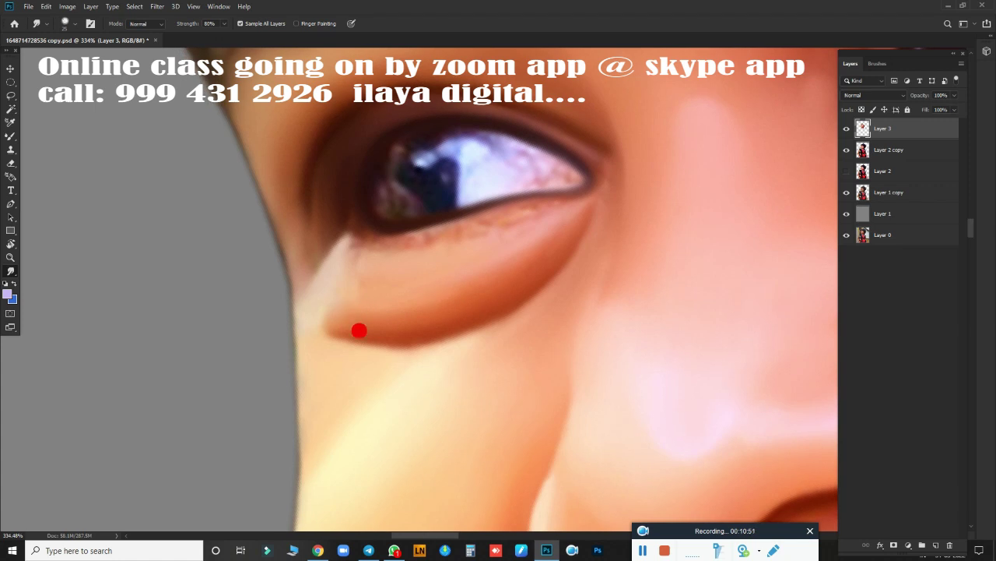
pyautogui.press('e')
pyautogui.press('r')
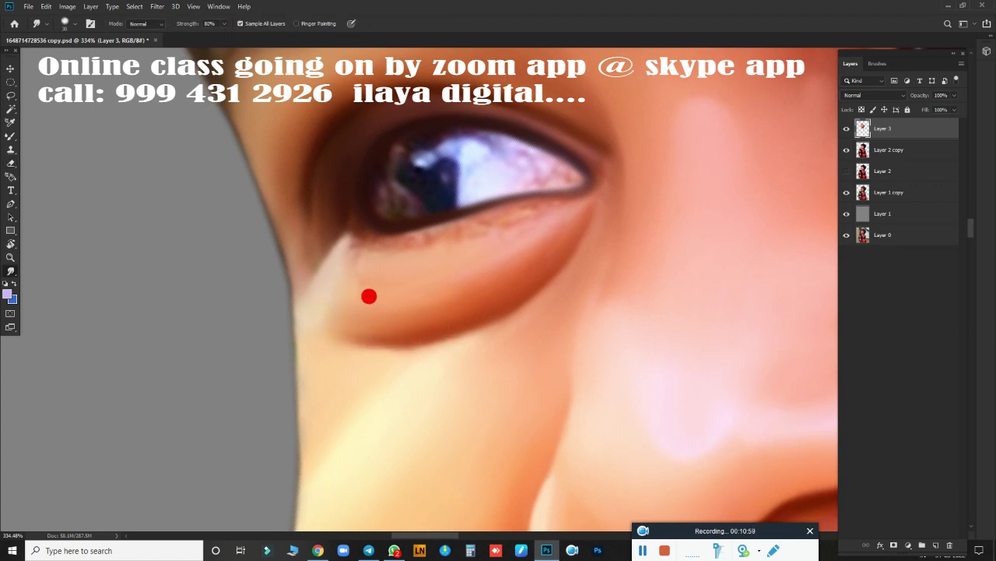
pyautogui.moveTo(342, 305); pyautogui.dragTo(341, 241)
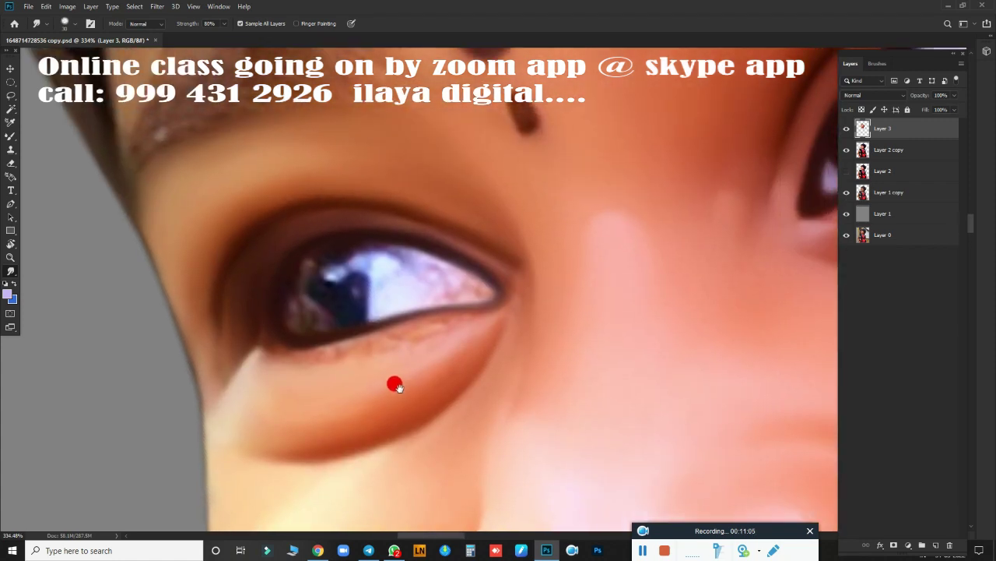
pyautogui.moveTo(460, 328); pyautogui.dragTo(393, 382)
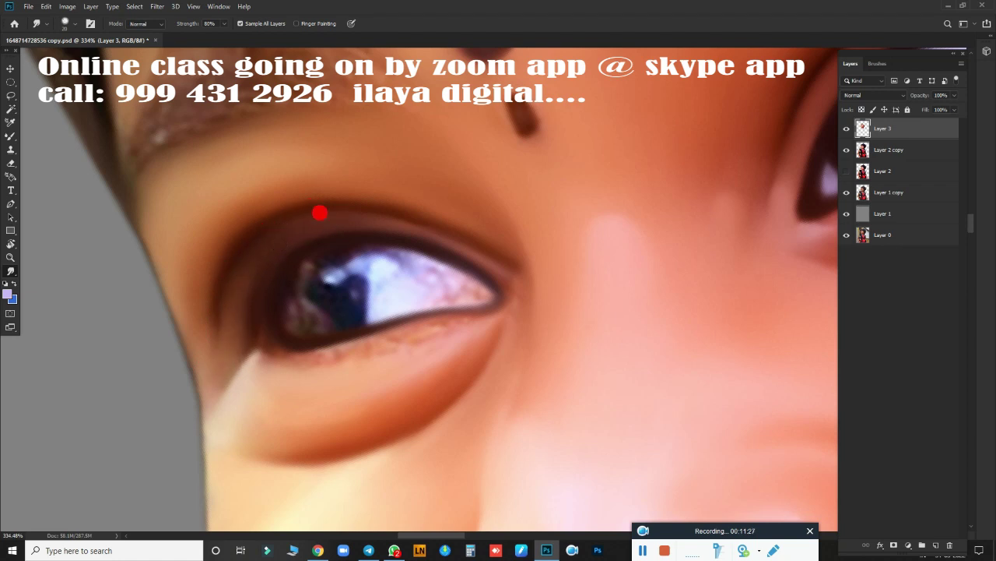
# Step: Place an elliptical selection over the iris and erase to lighten its upper part
pyautogui.scroll(2, 222, 316)
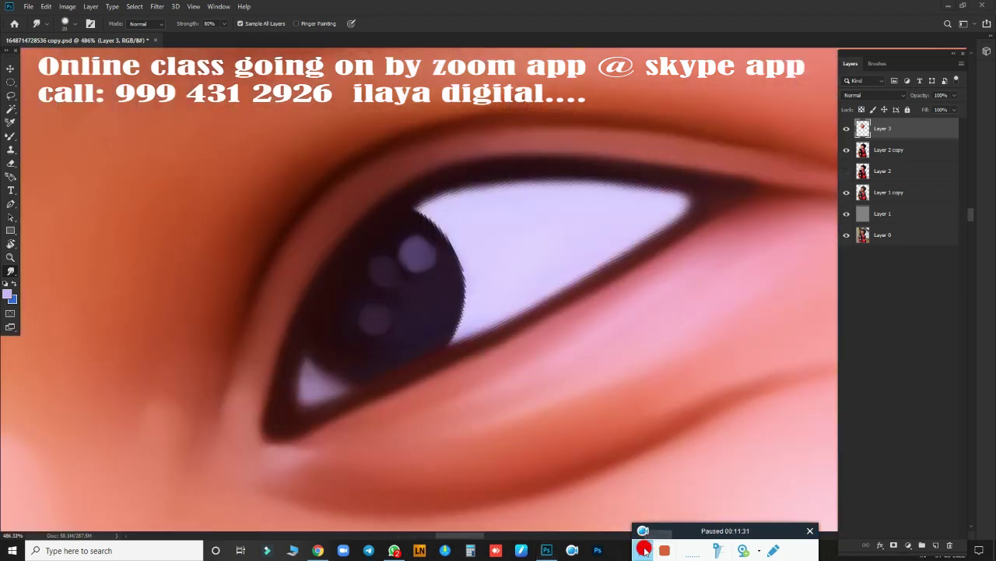
pyautogui.click(10, 81)
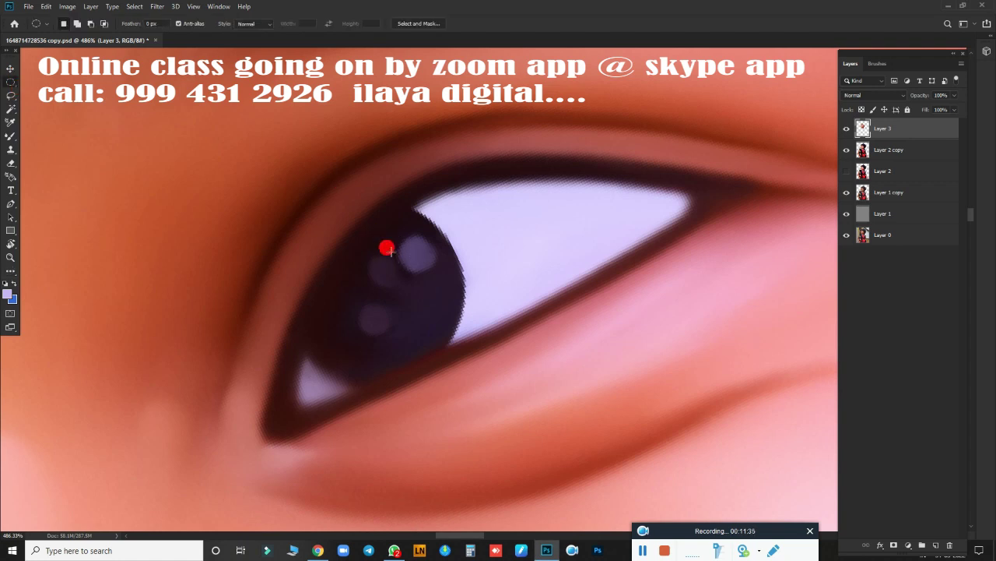
pyautogui.moveTo(386, 340); pyautogui.dragTo(483, 372)
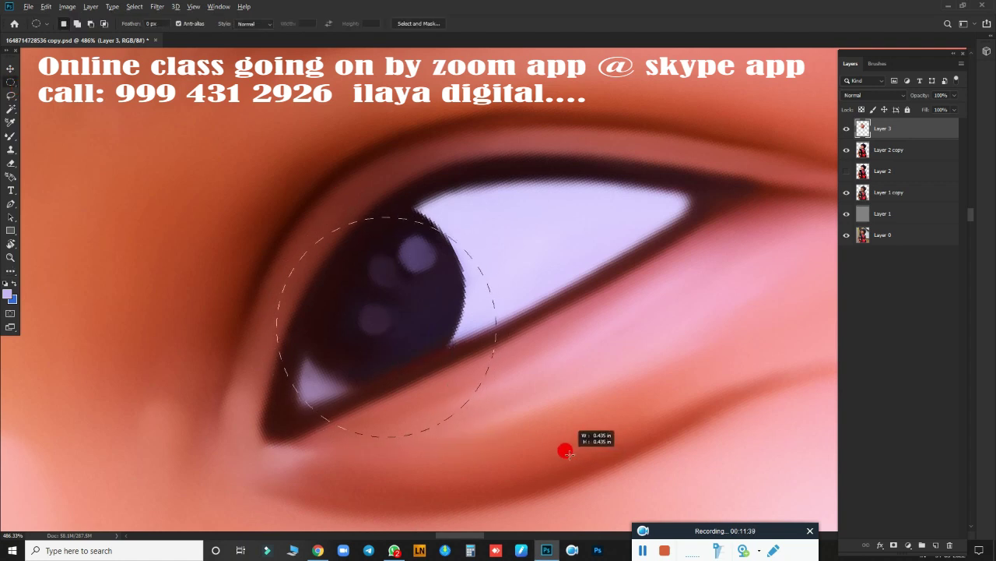
pyautogui.moveTo(483, 372); pyautogui.dragTo(458, 334)
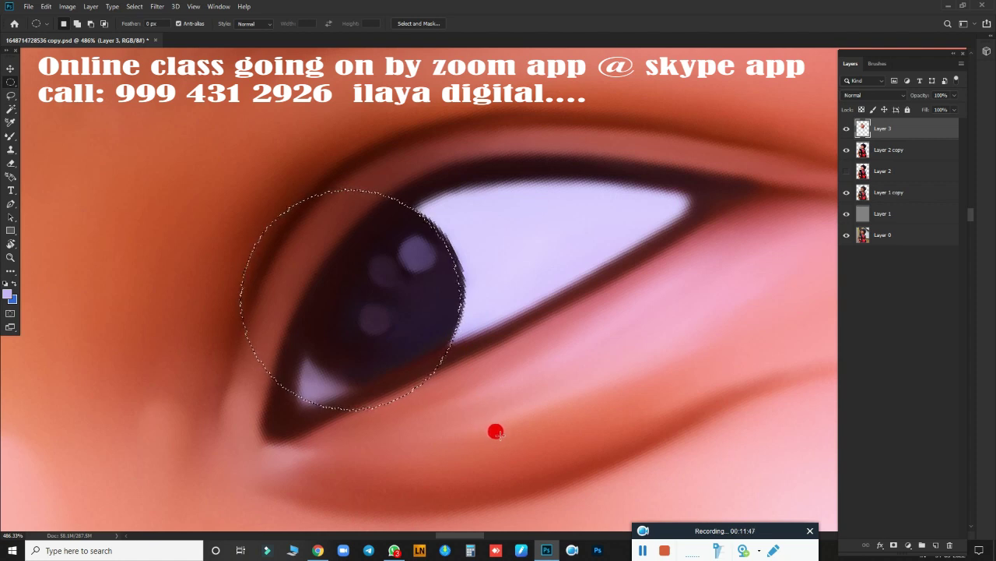
pyautogui.press('e')
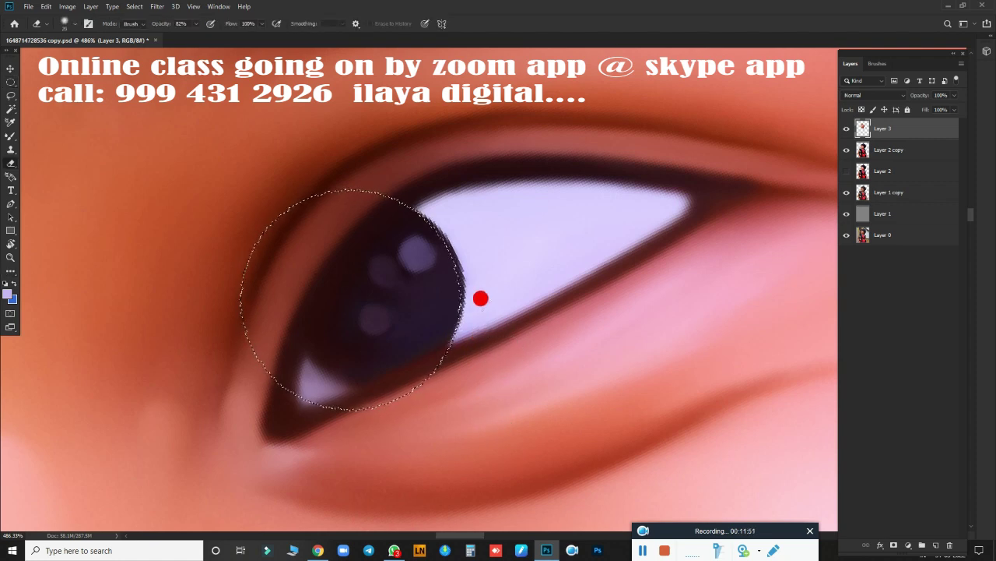
pyautogui.moveTo(460, 292)
pyautogui.mouseDown()
pyautogui.moveTo(448, 316)
pyautogui.moveTo(428, 242)
pyautogui.mouseUp()
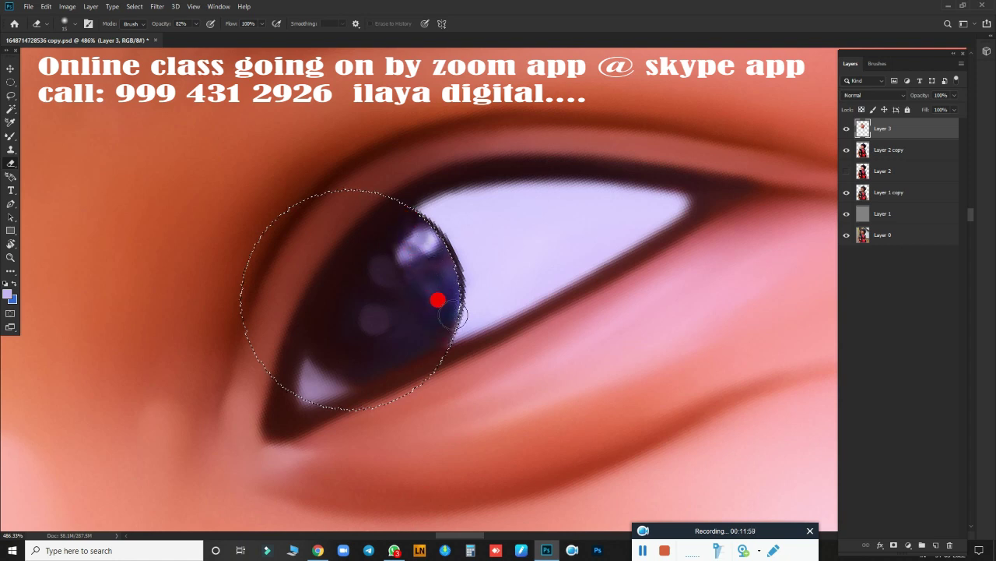
# Step: Smudge the iris highlight, deselect, and blend the iris's right edge into the eye white
pyautogui.press('r')
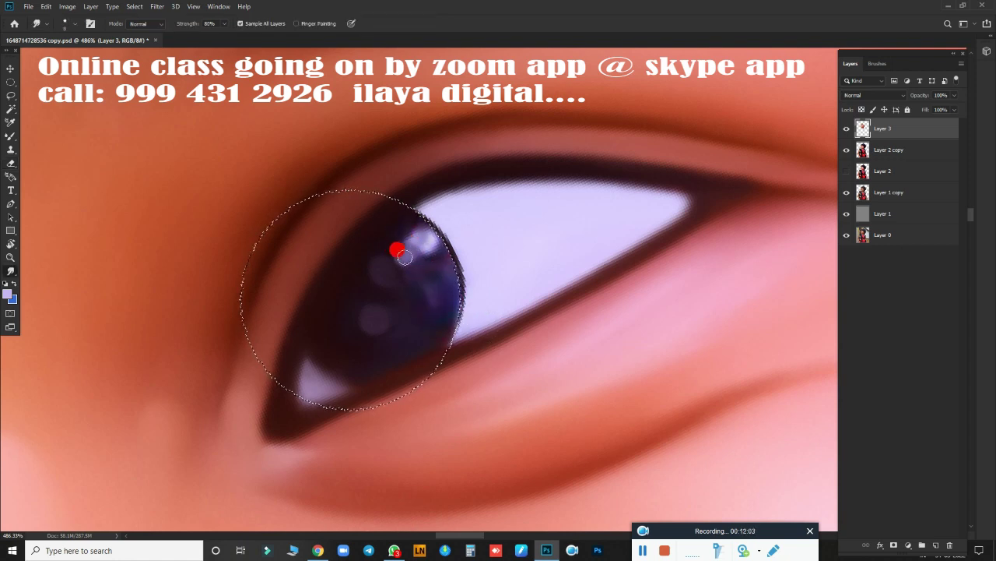
pyautogui.moveTo(404, 258)
pyautogui.mouseDown()
pyautogui.moveTo(425, 236)
pyautogui.moveTo(412, 284)
pyautogui.moveTo(434, 267)
pyautogui.moveTo(423, 270)
pyautogui.moveTo(436, 287)
pyautogui.moveTo(427, 327)
pyautogui.moveTo(398, 319)
pyautogui.moveTo(397, 278)
pyautogui.moveTo(498, 256)
pyautogui.mouseUp()
pyautogui.hotkey('ctrl', 'd')
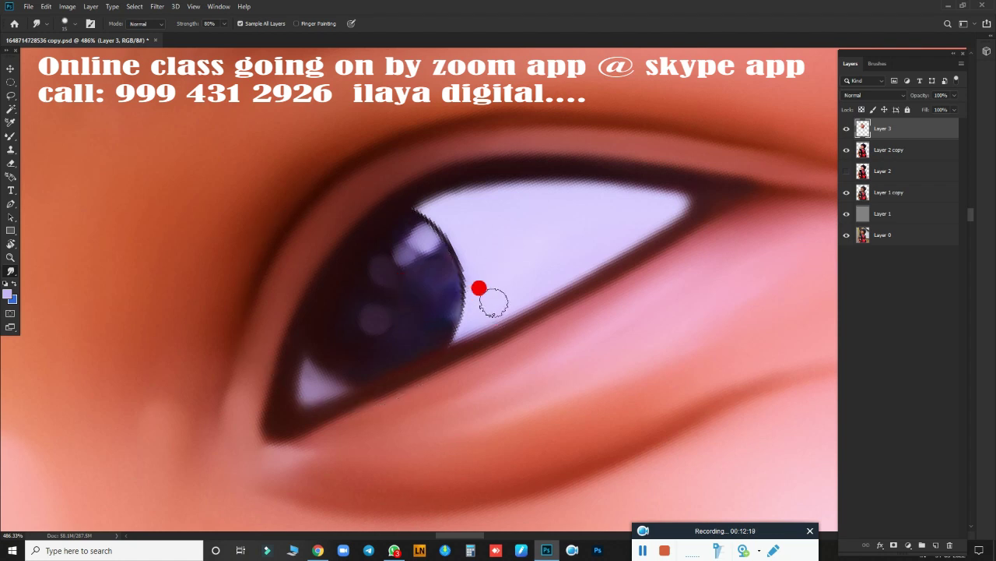
pyautogui.moveTo(452, 273)
pyautogui.mouseDown()
pyautogui.moveTo(444, 319)
pyautogui.moveTo(408, 224)
pyautogui.mouseUp()
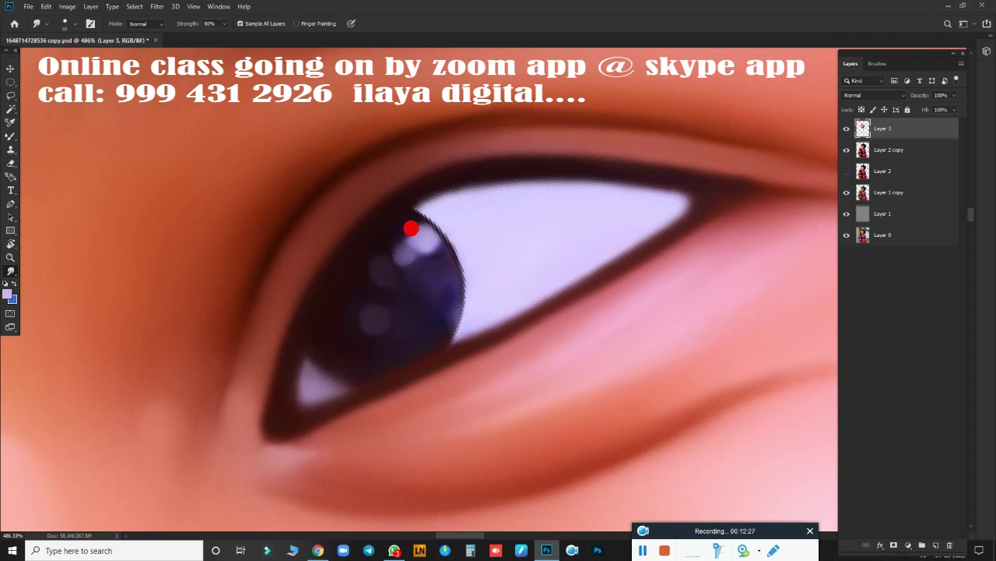
pyautogui.scroll(-2, 440, 356)
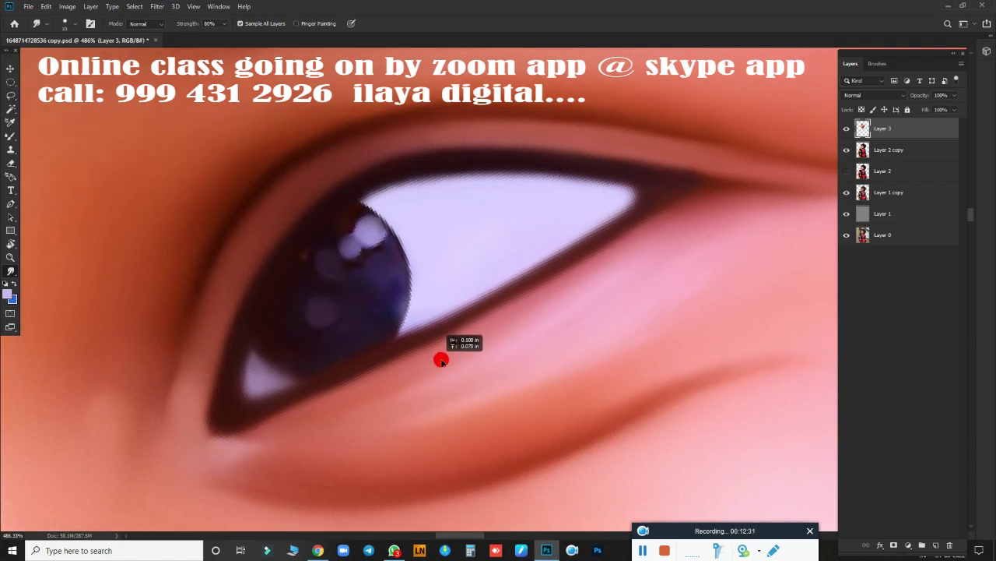
pyautogui.scroll(-3, 395, 334)
pyautogui.scroll(3, 456, 363)
pyautogui.scroll(-2, 507, 334)
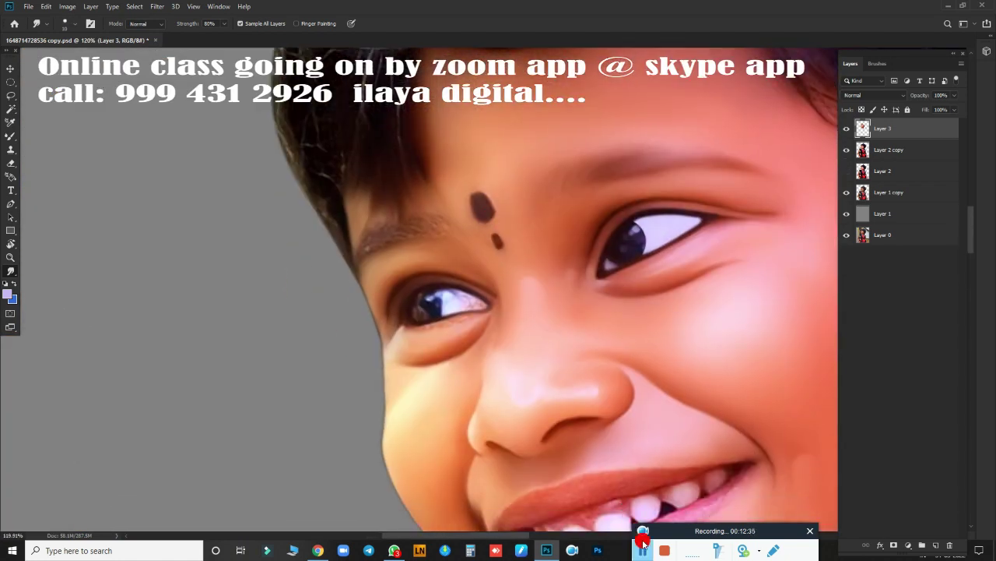
pyautogui.scroll(-1, 451, 327)
pyautogui.scroll(4, 489, 290)
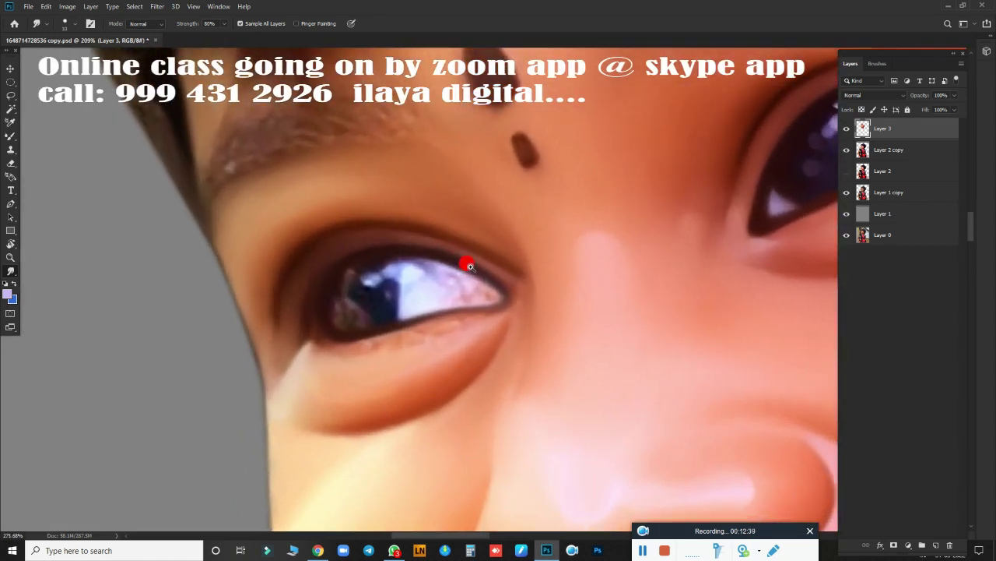
# Step: Smudge the eyebrow's hair texture into a soft band, enlarging the brush to 30 px
pyautogui.scroll(2, 383, 350)
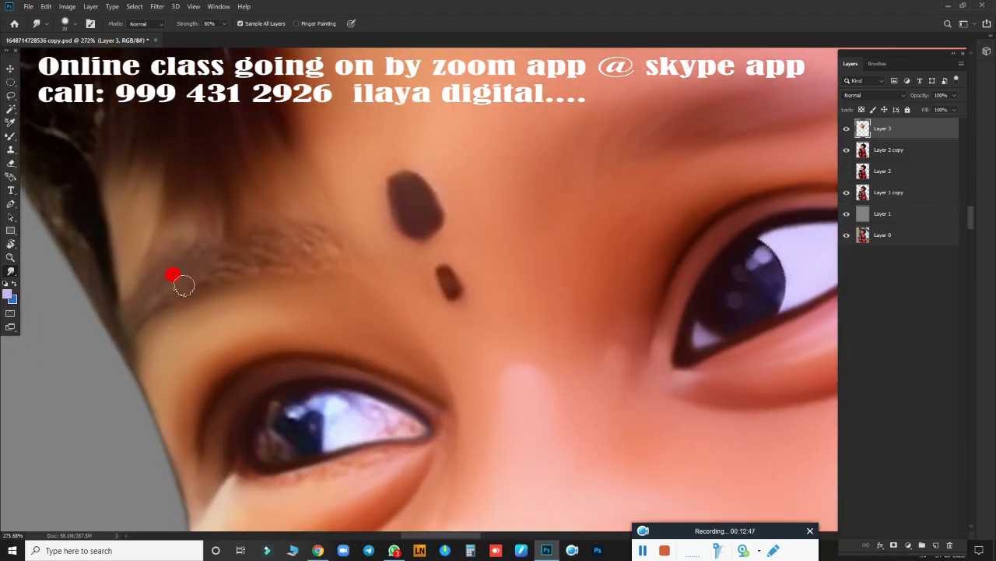
pyautogui.moveTo(172, 281); pyautogui.dragTo(247, 261)
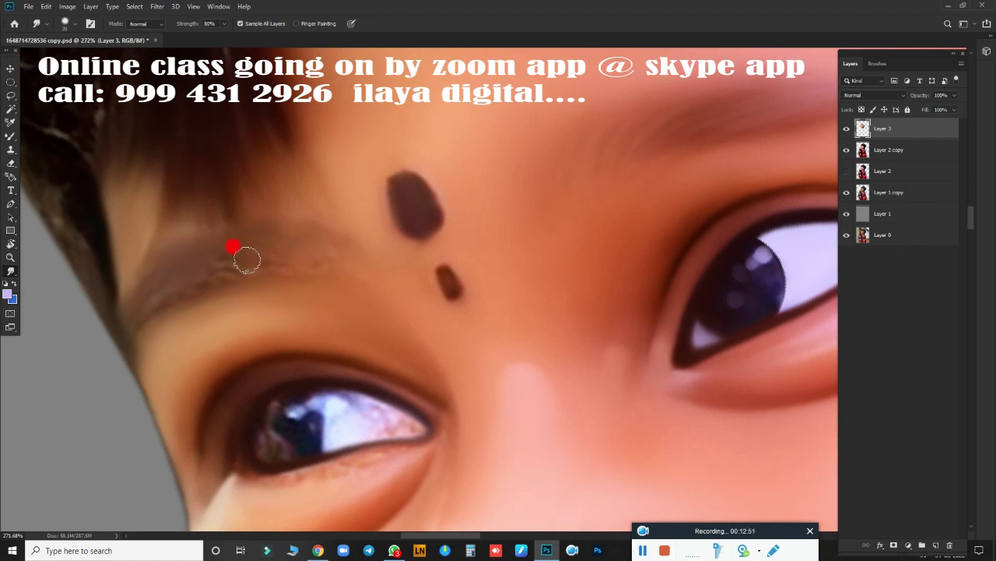
pyautogui.moveTo(181, 271)
pyautogui.mouseDown()
pyautogui.moveTo(257, 213)
pyautogui.moveTo(214, 280)
pyautogui.mouseUp()
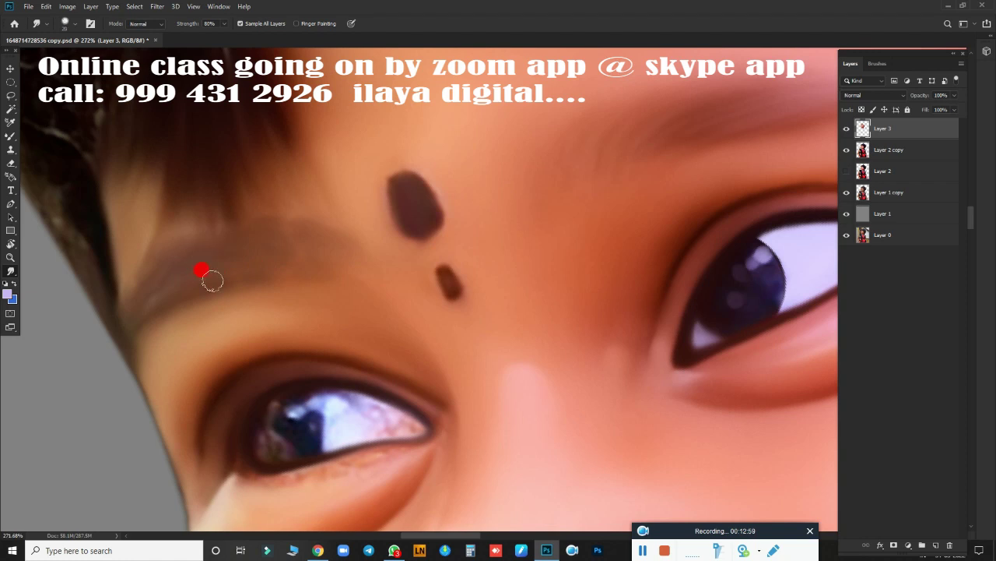
pyautogui.press('F5')
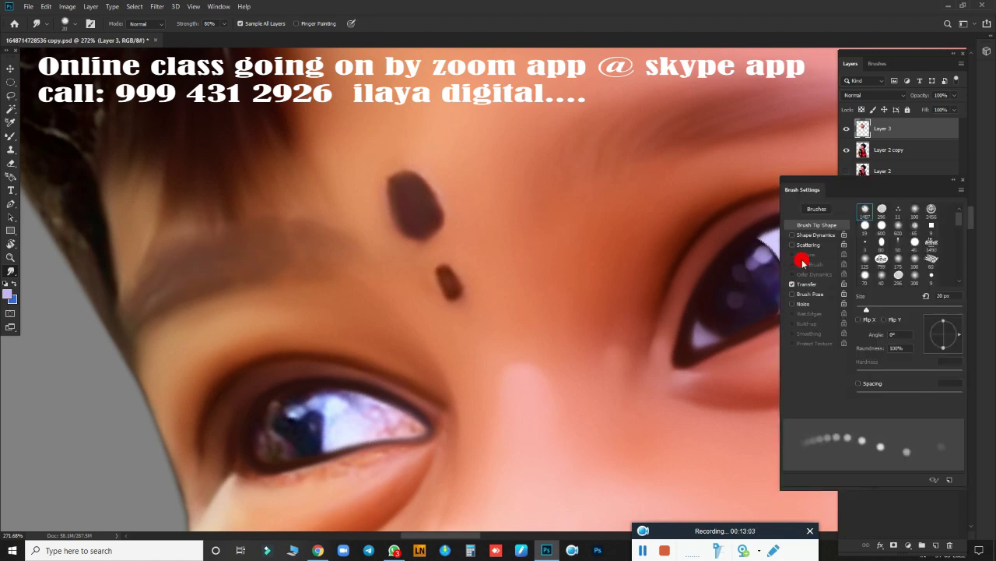
pyautogui.press(']')
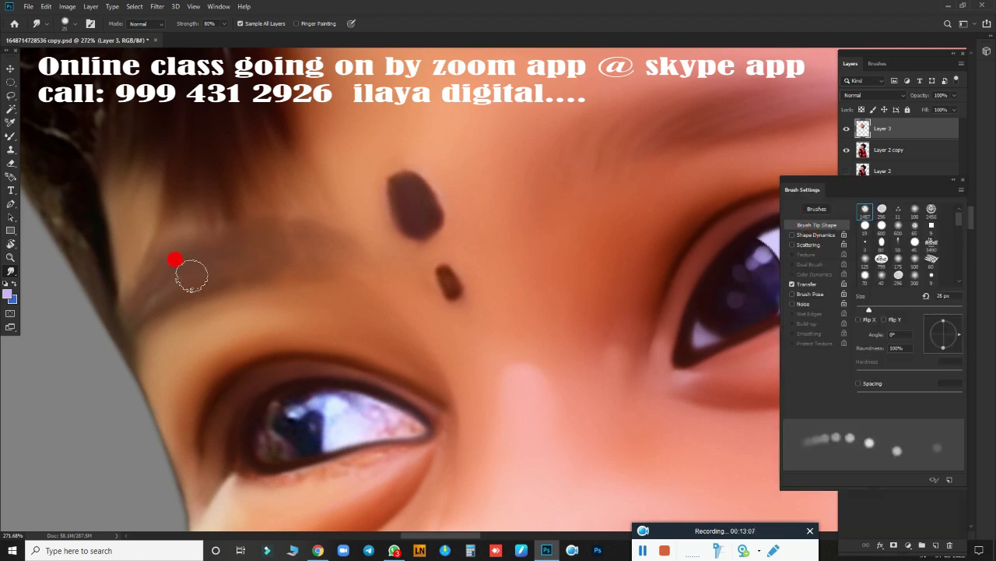
pyautogui.moveTo(154, 258)
pyautogui.mouseDown()
pyautogui.moveTo(305, 232)
pyautogui.moveTo(169, 243)
pyautogui.mouseUp()
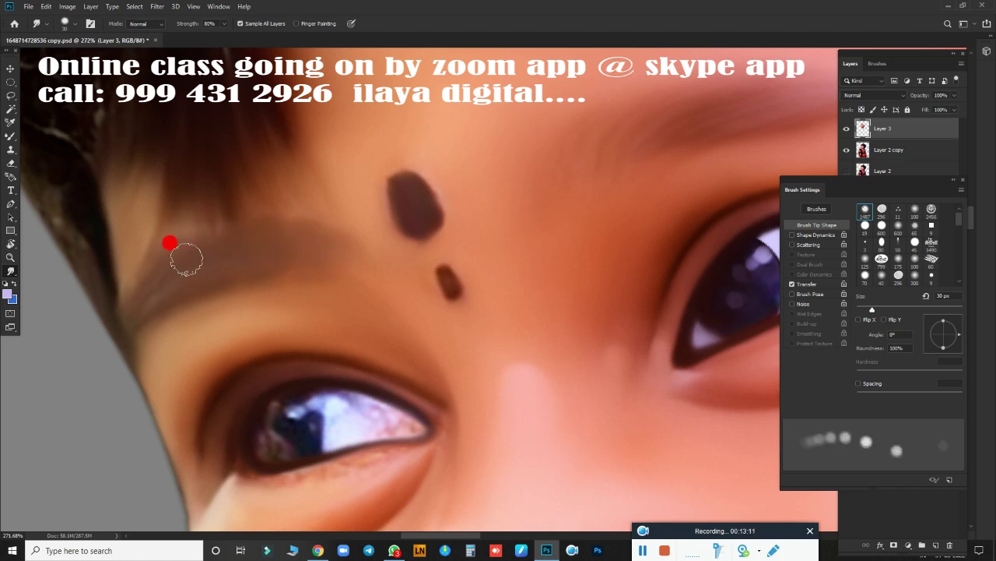
pyautogui.scroll(-5, 393, 311)
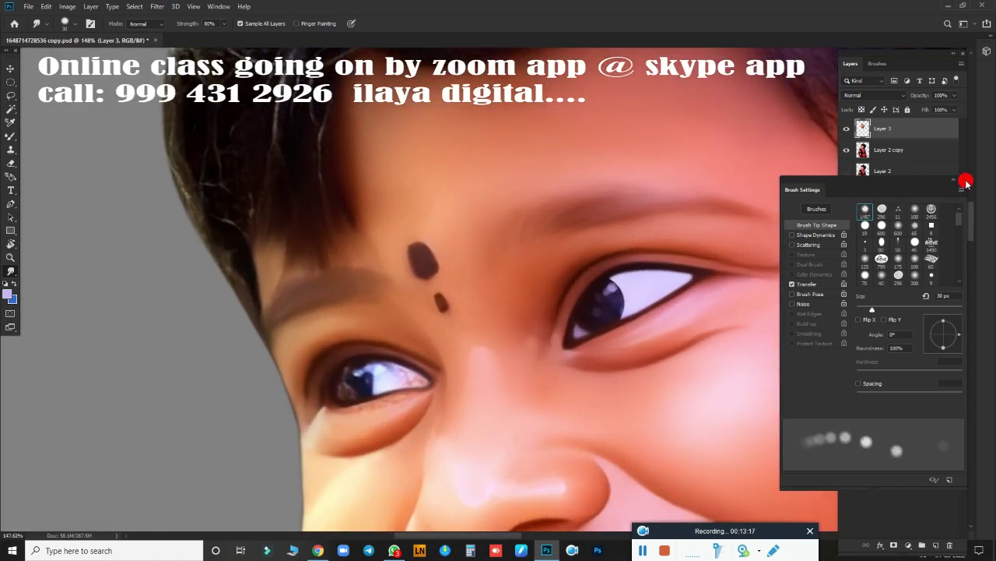
# Step: Soften the left-hand eye's upper eyelid edge and upper-left iris edge with the Smudge tool
pyautogui.click(966, 183)
pyautogui.moveTo(498, 327); pyautogui.dragTo(473, 166)
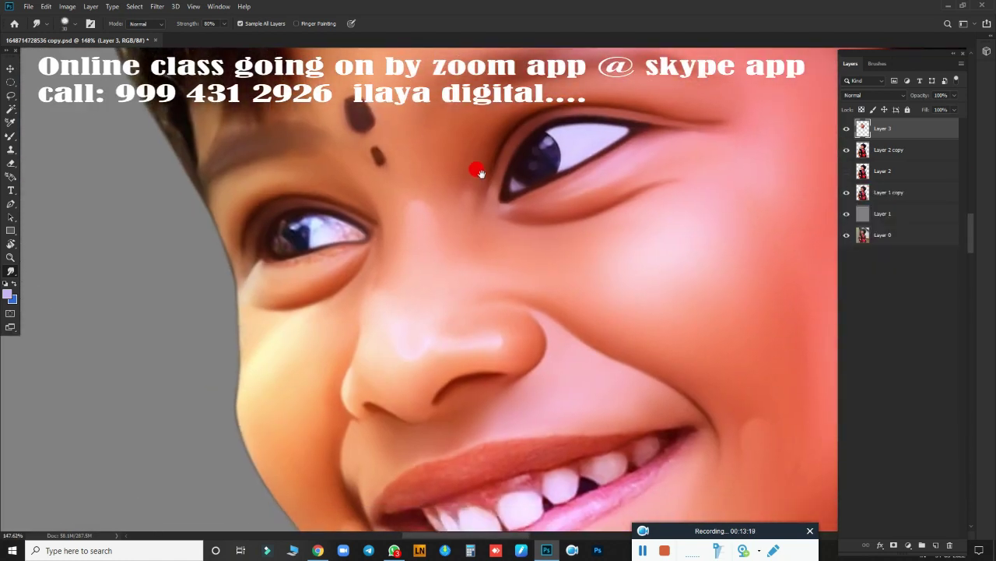
pyautogui.scroll(5, 394, 298)
pyautogui.scroll(3, 377, 262)
pyautogui.moveTo(377, 263); pyautogui.dragTo(556, 428)
pyautogui.scroll(-1, 534, 334)
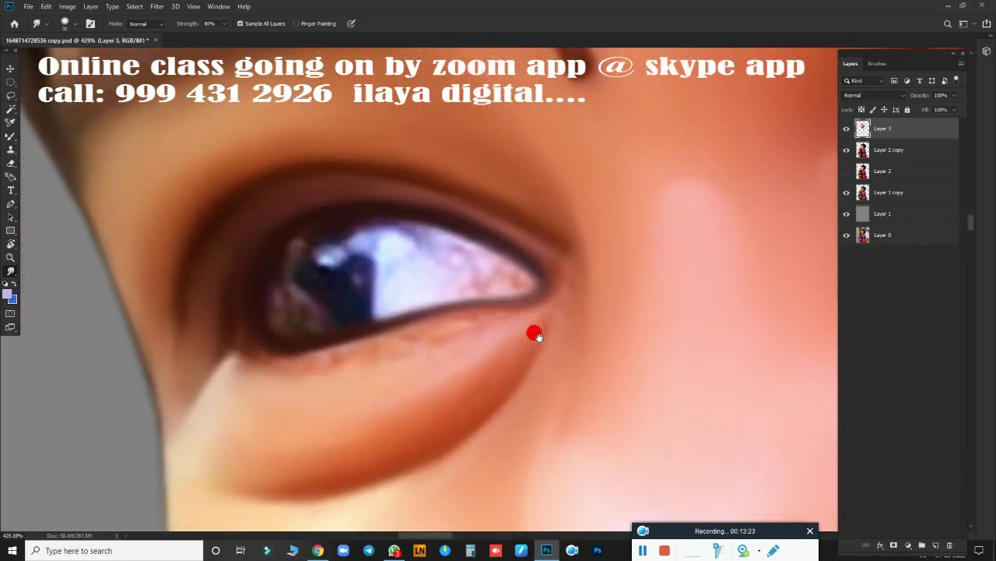
pyautogui.press('b')
pyautogui.press('r')
pyautogui.moveTo(382, 241)
pyautogui.mouseDown()
pyautogui.moveTo(418, 223)
pyautogui.moveTo(374, 220)
pyautogui.moveTo(415, 236)
pyautogui.moveTo(434, 260)
pyautogui.moveTo(396, 285)
pyautogui.moveTo(487, 282)
pyautogui.moveTo(433, 266)
pyautogui.moveTo(421, 254)
pyautogui.moveTo(430, 242)
pyautogui.moveTo(385, 220)
pyautogui.moveTo(431, 249)
pyautogui.moveTo(428, 229)
pyautogui.moveTo(462, 250)
pyautogui.moveTo(412, 269)
pyautogui.moveTo(465, 257)
pyautogui.moveTo(449, 251)
pyautogui.moveTo(509, 269)
pyautogui.moveTo(503, 279)
pyautogui.moveTo(521, 285)
pyautogui.moveTo(469, 257)
pyautogui.moveTo(269, 310)
pyautogui.moveTo(315, 326)
pyautogui.mouseUp()
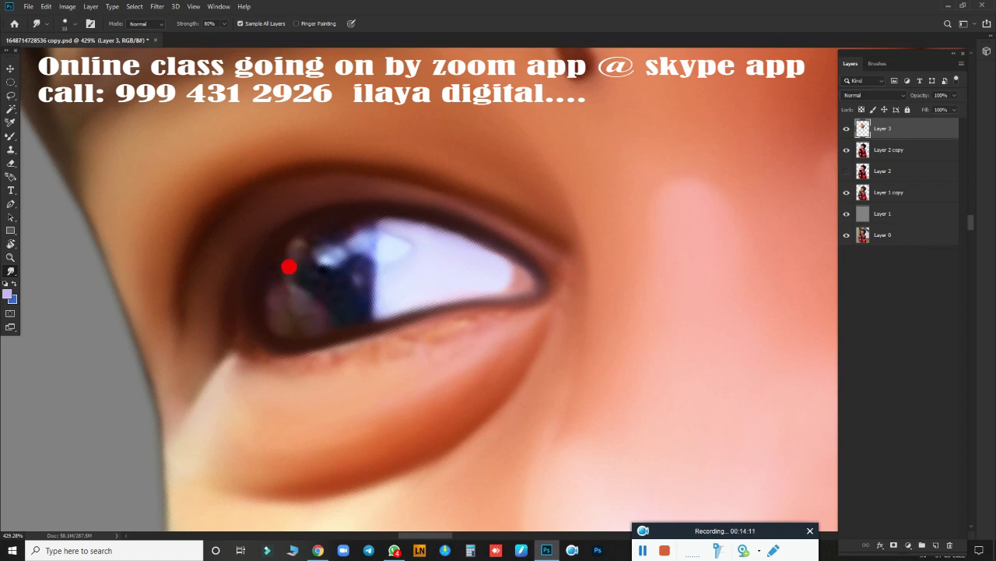
pyautogui.moveTo(276, 259)
pyautogui.mouseDown()
pyautogui.moveTo(287, 236)
pyautogui.moveTo(291, 272)
pyautogui.moveTo(330, 226)
pyautogui.mouseUp()
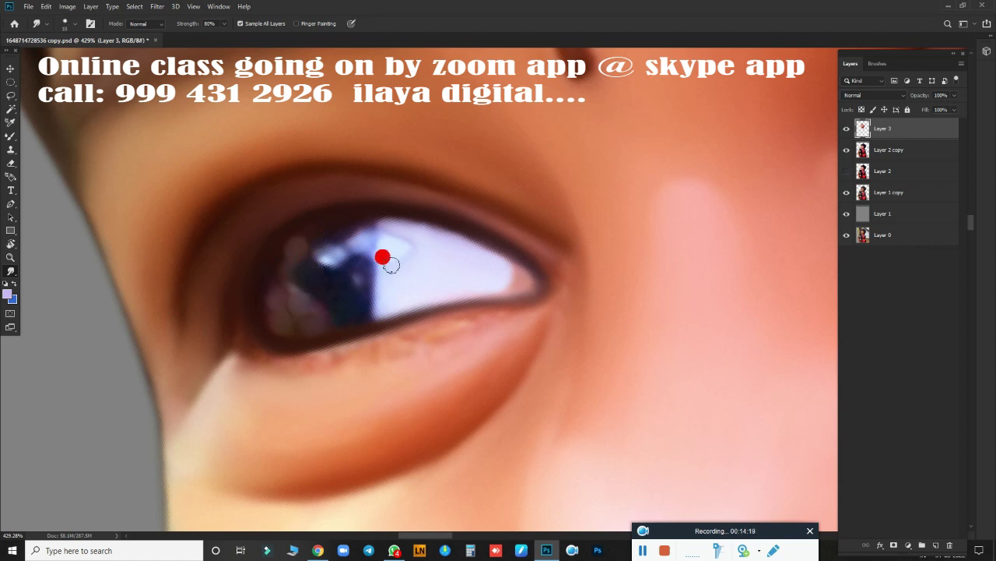
# Step: Select the iris with an ellipse, smudge its highlight, and smooth away the lower-lid lash dots
pyautogui.press('m')
pyautogui.moveTo(358, 288)
pyautogui.mouseDown()
pyautogui.moveTo(382, 343)
pyautogui.moveTo(518, 467)
pyautogui.moveTo(345, 285)
pyautogui.moveTo(395, 368)
pyautogui.moveTo(356, 294)
pyautogui.moveTo(363, 288)
pyautogui.moveTo(366, 345)
pyautogui.moveTo(545, 478)
pyautogui.moveTo(303, 287)
pyautogui.moveTo(331, 287)
pyautogui.moveTo(274, 271)
pyautogui.moveTo(263, 331)
pyautogui.moveTo(273, 348)
pyautogui.moveTo(288, 349)
pyautogui.mouseUp()
pyautogui.press('r')
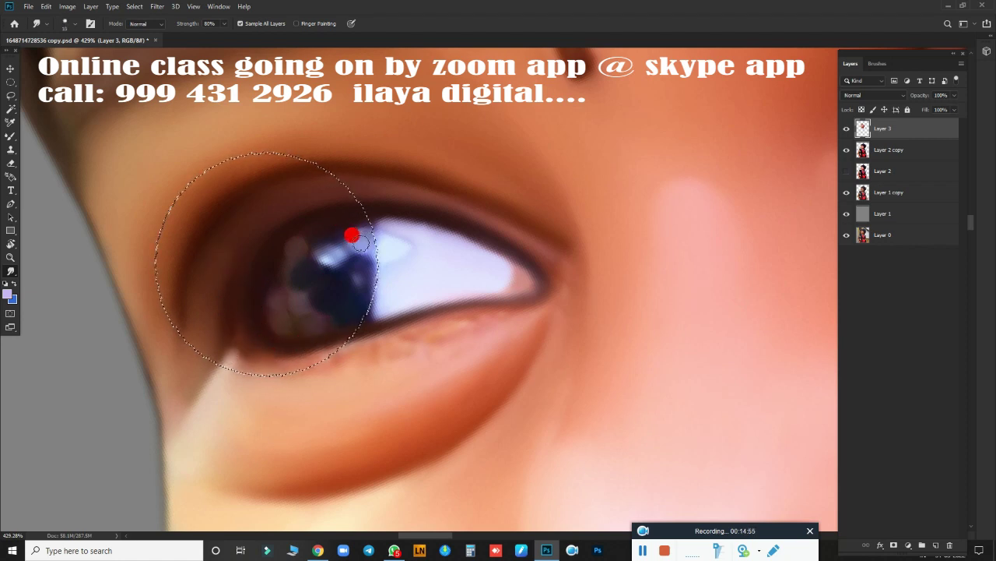
pyautogui.moveTo(352, 234)
pyautogui.mouseDown()
pyautogui.moveTo(323, 236)
pyautogui.moveTo(349, 276)
pyautogui.moveTo(356, 265)
pyautogui.moveTo(350, 287)
pyautogui.moveTo(312, 325)
pyautogui.moveTo(304, 291)
pyautogui.moveTo(287, 275)
pyautogui.moveTo(304, 298)
pyautogui.moveTo(270, 295)
pyautogui.moveTo(289, 318)
pyautogui.moveTo(322, 325)
pyautogui.moveTo(312, 329)
pyautogui.moveTo(335, 288)
pyautogui.moveTo(329, 258)
pyautogui.moveTo(351, 232)
pyautogui.moveTo(282, 260)
pyautogui.moveTo(274, 247)
pyautogui.moveTo(300, 221)
pyautogui.moveTo(267, 257)
pyautogui.moveTo(327, 219)
pyautogui.mouseUp()
pyautogui.press(']')
pyautogui.press('[')
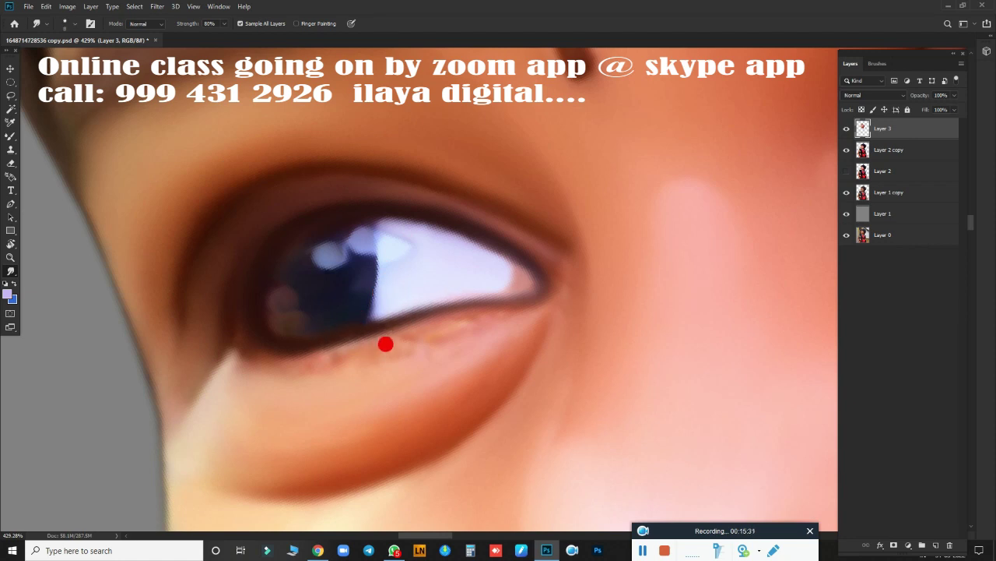
pyautogui.moveTo(230, 364)
pyautogui.mouseDown()
pyautogui.moveTo(392, 323)
pyautogui.moveTo(470, 334)
pyautogui.moveTo(470, 306)
pyautogui.mouseUp()
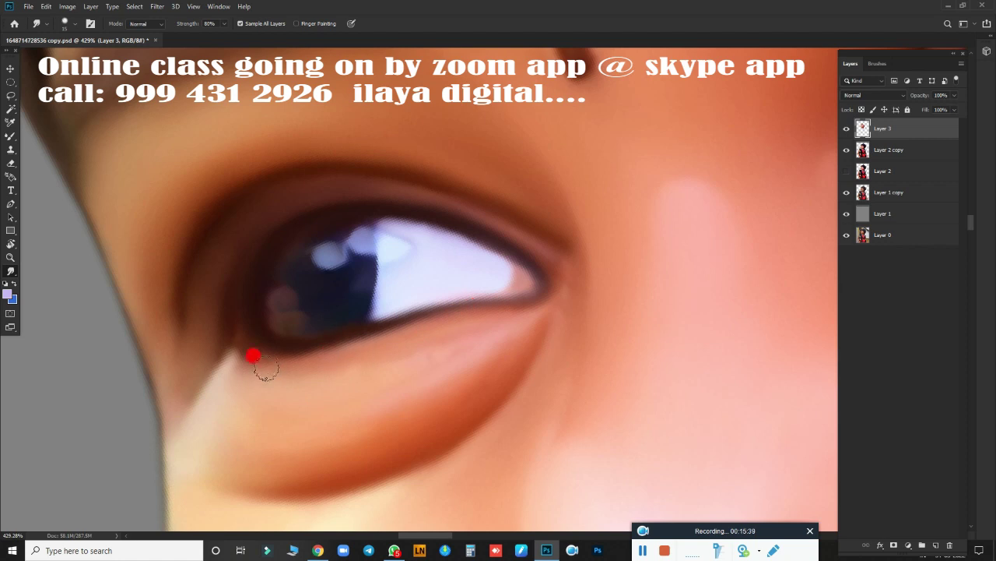
pyautogui.press(']')
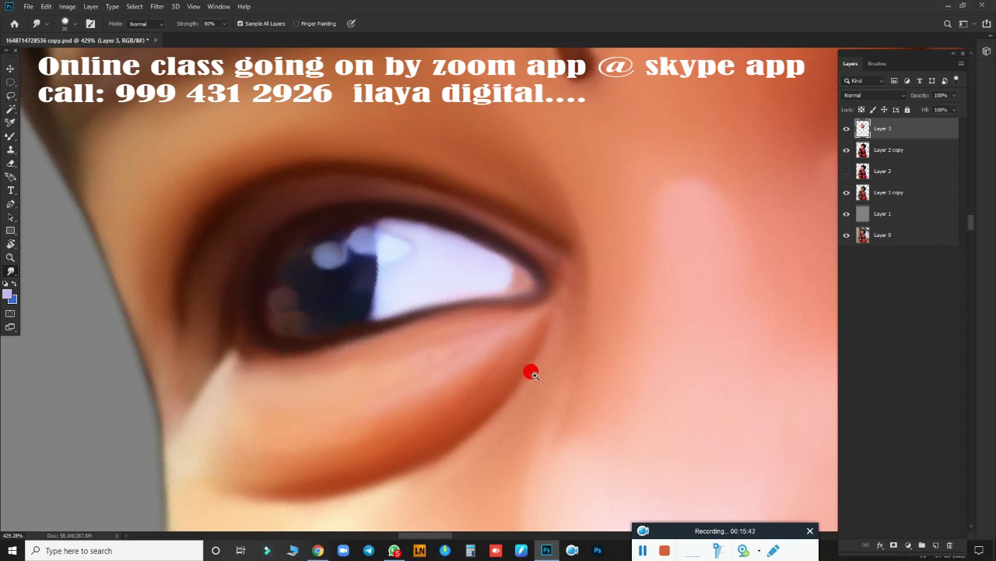
# Step: Blend the upper lip corner and edge with the wet Mixer Brush
pyautogui.scroll(-5, 531, 373)
pyautogui.scroll(1, 476, 415)
pyautogui.scroll(1, 519, 382)
pyautogui.scroll(2, 506, 286)
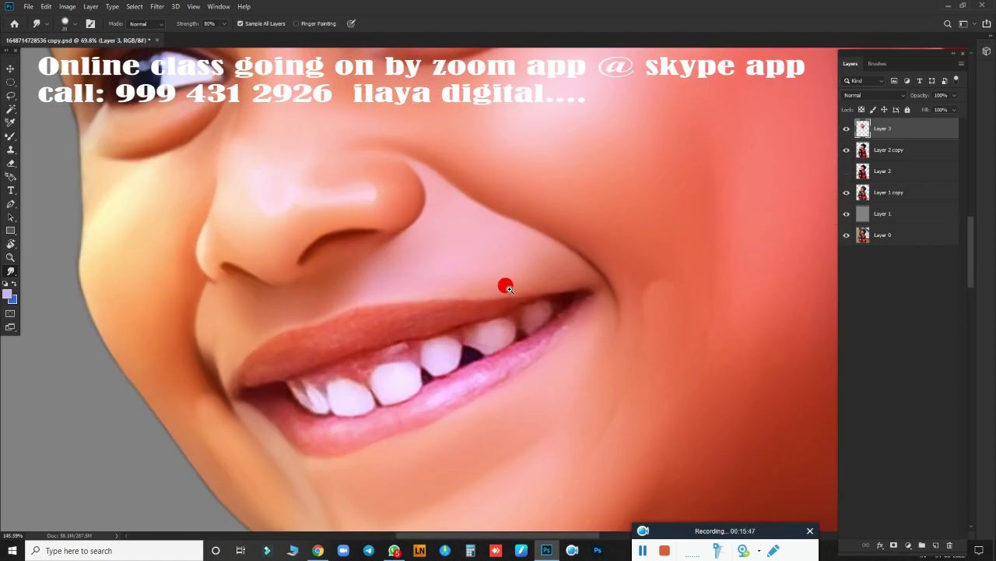
pyautogui.scroll(2, 506, 286)
pyautogui.scroll(1, 487, 289)
pyautogui.scroll(1, 545, 309)
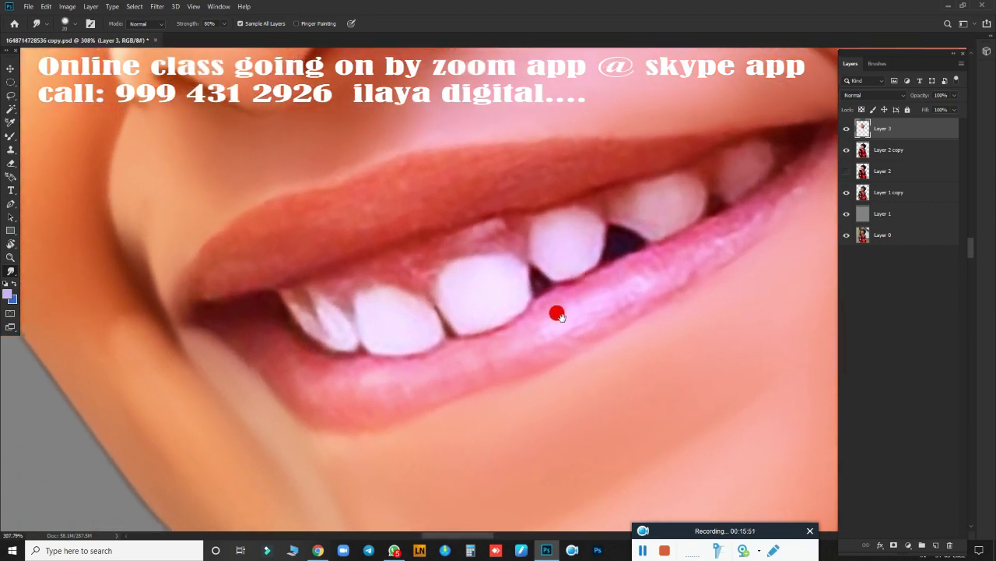
pyautogui.press('b')
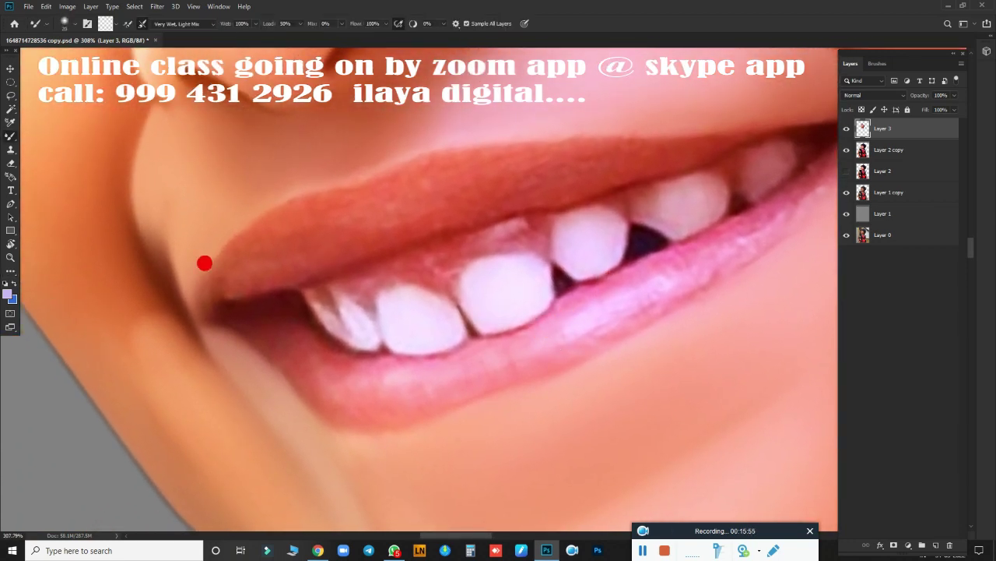
pyautogui.moveTo(206, 314)
pyautogui.mouseDown()
pyautogui.moveTo(291, 292)
pyautogui.moveTo(215, 297)
pyautogui.moveTo(220, 273)
pyautogui.moveTo(271, 200)
pyautogui.moveTo(229, 256)
pyautogui.moveTo(247, 216)
pyautogui.moveTo(355, 181)
pyautogui.mouseUp()
pyautogui.moveTo(781, 129)
pyautogui.mouseDown()
pyautogui.moveTo(462, 140)
pyautogui.moveTo(345, 185)
pyautogui.moveTo(679, 135)
pyautogui.moveTo(575, 143)
pyautogui.moveTo(341, 188)
pyautogui.moveTo(389, 155)
pyautogui.moveTo(298, 253)
pyautogui.moveTo(281, 312)
pyautogui.moveTo(422, 241)
pyautogui.moveTo(553, 203)
pyautogui.mouseUp()
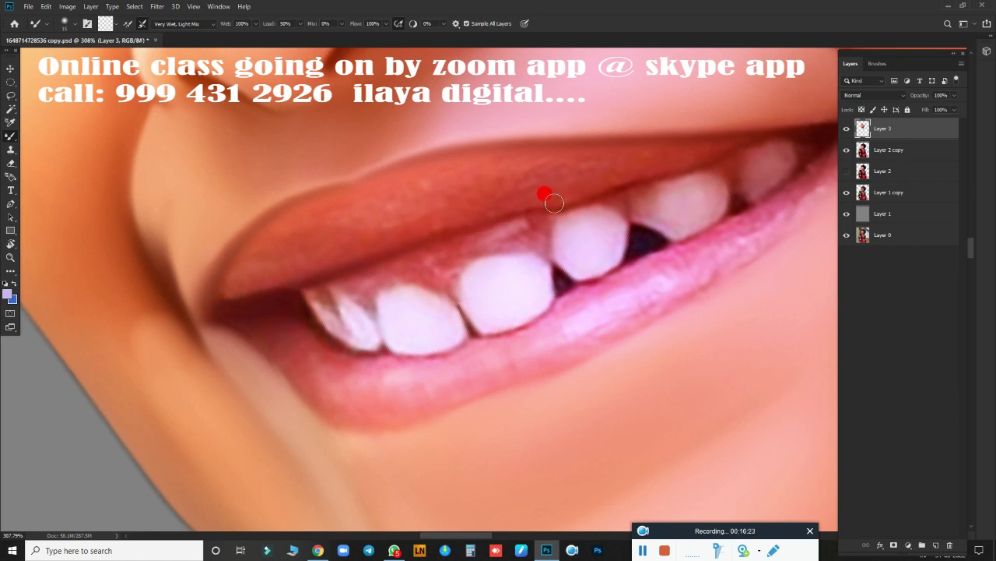
pyautogui.moveTo(696, 161)
pyautogui.mouseDown()
pyautogui.moveTo(556, 196)
pyautogui.moveTo(392, 258)
pyautogui.moveTo(321, 222)
pyautogui.moveTo(320, 198)
pyautogui.moveTo(285, 207)
pyautogui.moveTo(229, 249)
pyautogui.moveTo(317, 186)
pyautogui.moveTo(273, 251)
pyautogui.moveTo(338, 231)
pyautogui.moveTo(262, 225)
pyautogui.moveTo(256, 271)
pyautogui.moveTo(198, 233)
pyautogui.moveTo(167, 231)
pyautogui.moveTo(303, 255)
pyautogui.moveTo(327, 205)
pyautogui.moveTo(379, 183)
pyautogui.moveTo(376, 208)
pyautogui.moveTo(428, 174)
pyautogui.moveTo(475, 169)
pyautogui.moveTo(262, 268)
pyautogui.moveTo(603, 143)
pyautogui.moveTo(530, 166)
pyautogui.moveTo(422, 156)
pyautogui.moveTo(363, 194)
pyautogui.moveTo(394, 182)
pyautogui.moveTo(319, 207)
pyautogui.moveTo(415, 167)
pyautogui.moveTo(570, 162)
pyautogui.mouseUp()
# Step: Smudge the lip toward the mouth corner and soften the chin skin below
pyautogui.press('r')
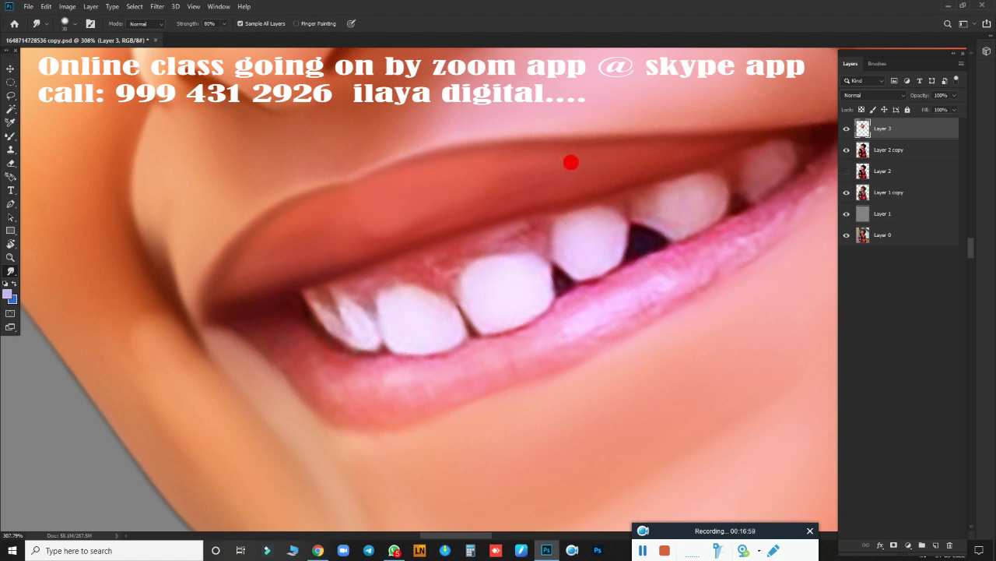
pyautogui.moveTo(401, 233)
pyautogui.mouseDown()
pyautogui.moveTo(251, 272)
pyautogui.moveTo(267, 289)
pyautogui.moveTo(238, 296)
pyautogui.moveTo(319, 337)
pyautogui.moveTo(256, 309)
pyautogui.moveTo(257, 327)
pyautogui.moveTo(314, 389)
pyautogui.mouseUp()
pyautogui.moveTo(525, 397)
pyautogui.mouseDown()
pyautogui.moveTo(363, 304)
pyautogui.moveTo(466, 276)
pyautogui.moveTo(429, 305)
pyautogui.mouseUp()
pyautogui.press('b')
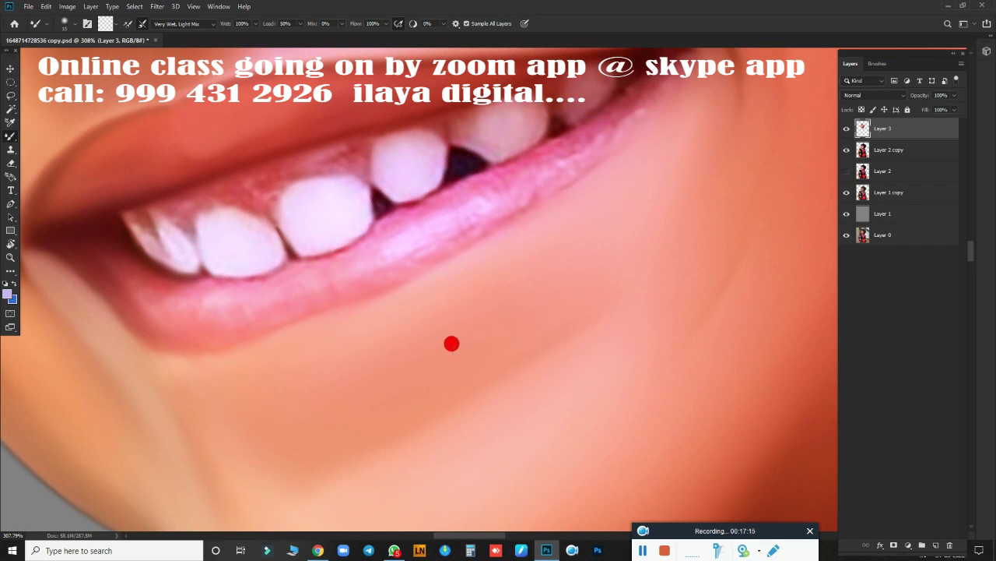
pyautogui.press('p')
pyautogui.scroll(-3, 514, 296)
pyautogui.scroll(2, 189, 286)
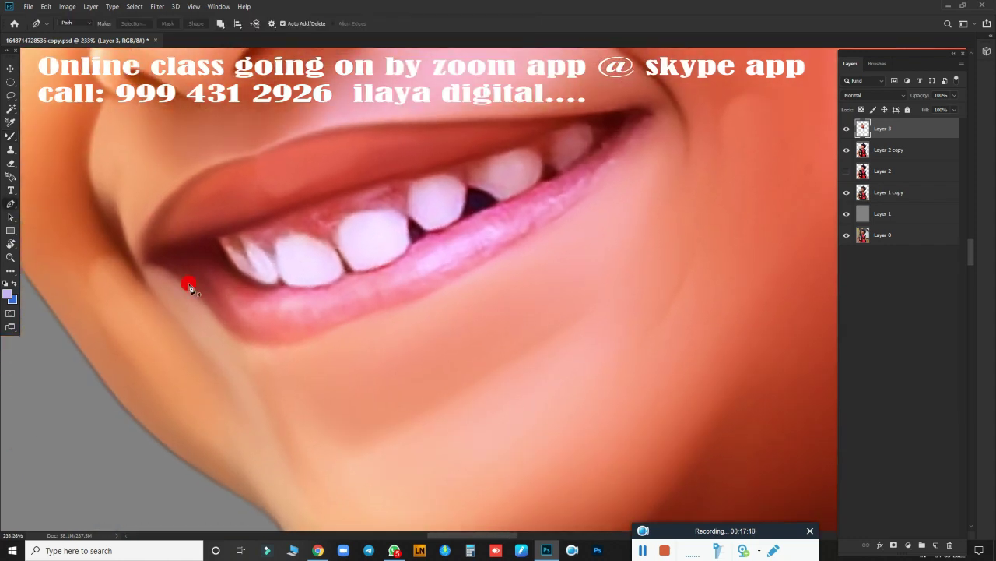
# Step: Trace a pen path along the lower lip from the left to the right mouth corner
pyautogui.click(148, 265)
pyautogui.moveTo(220, 322); pyautogui.dragTo(273, 390)
pyautogui.keyDown('alt'); pyautogui.click(220, 321); pyautogui.keyUp('alt')
pyautogui.moveTo(304, 341); pyautogui.dragTo(368, 323)
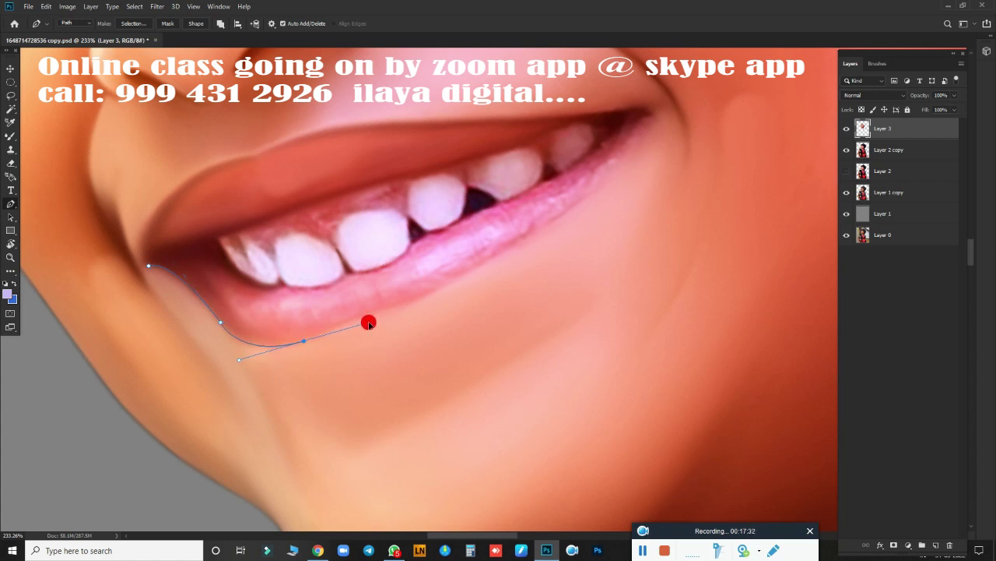
pyautogui.keyDown('alt'); pyautogui.click(304, 341); pyautogui.keyUp('alt')
pyautogui.moveTo(566, 211)
pyautogui.mouseDown()
pyautogui.moveTo(675, 125)
pyautogui.moveTo(667, 129)
pyautogui.moveTo(674, 136)
pyautogui.moveTo(706, 112)
pyautogui.moveTo(669, 63)
pyautogui.mouseUp()
pyautogui.keyDown('alt'); pyautogui.click(566, 210); pyautogui.keyUp('alt')
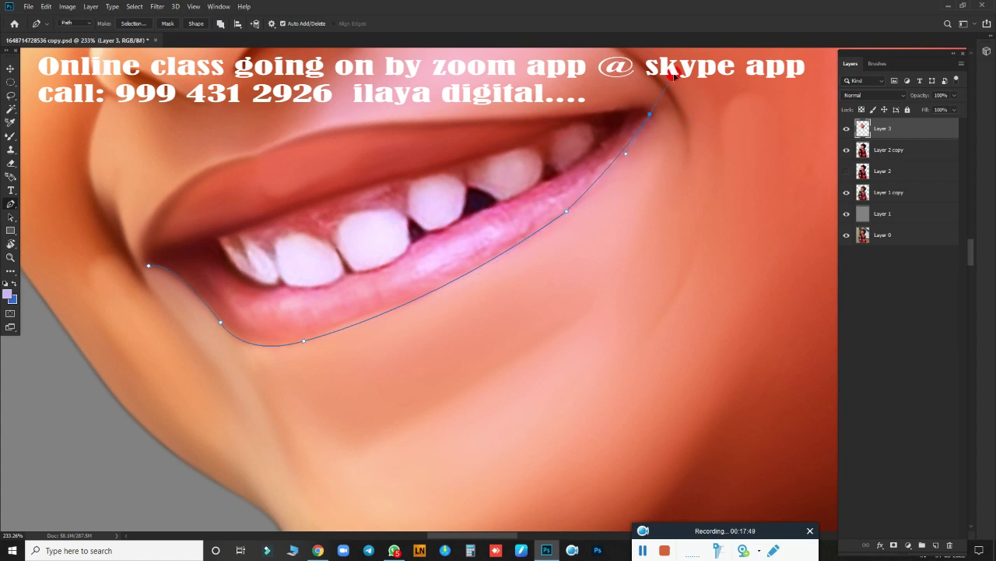
# Step: Continue the path along the upper lip, close it, and load it as a selection
pyautogui.click(618, 111)
pyautogui.keyDown('alt'); pyautogui.click(618, 113); pyautogui.keyUp('alt')
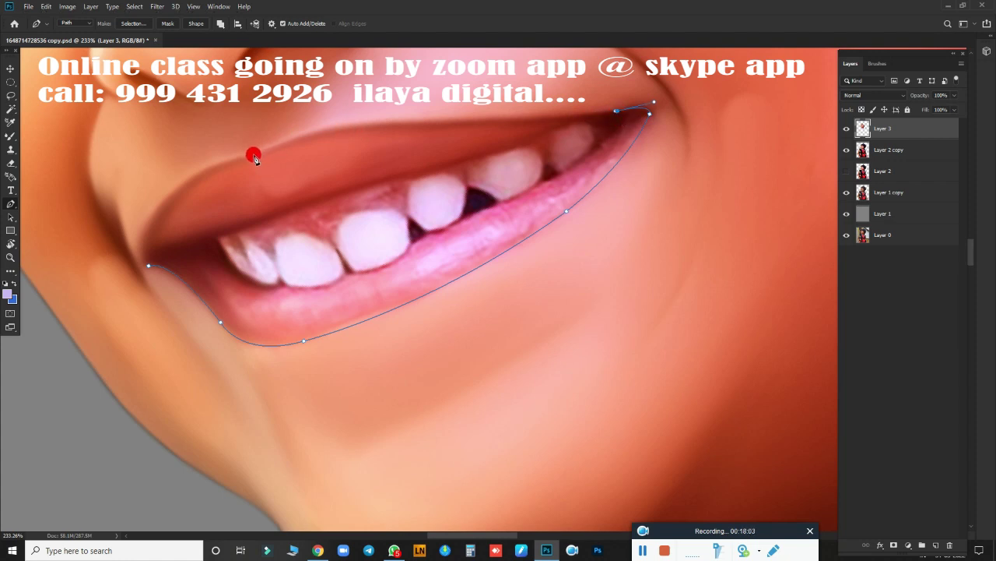
pyautogui.moveTo(222, 185); pyautogui.dragTo(176, 207)
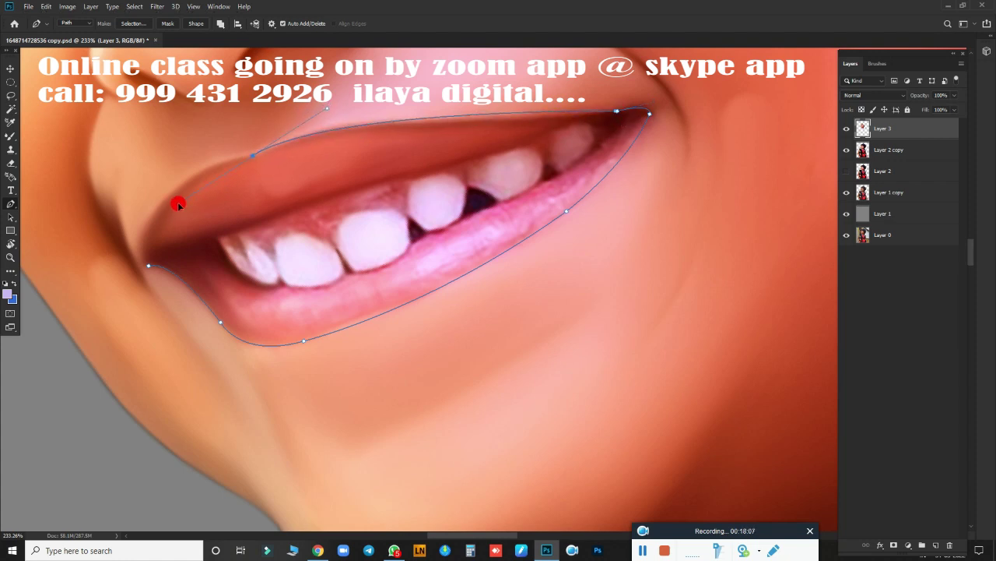
pyautogui.hotkey('ctrl', 'z')
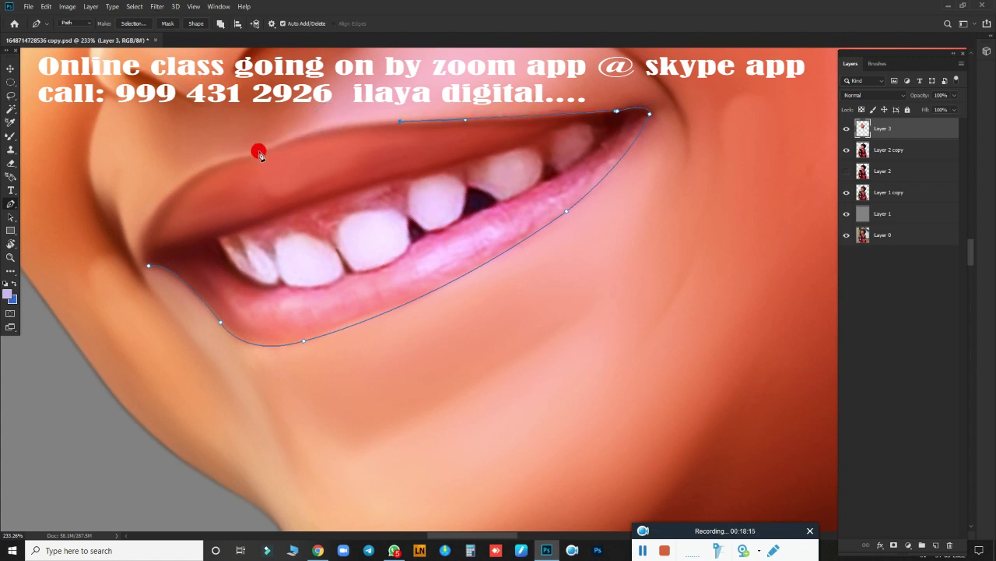
pyautogui.moveTo(255, 155); pyautogui.dragTo(206, 190)
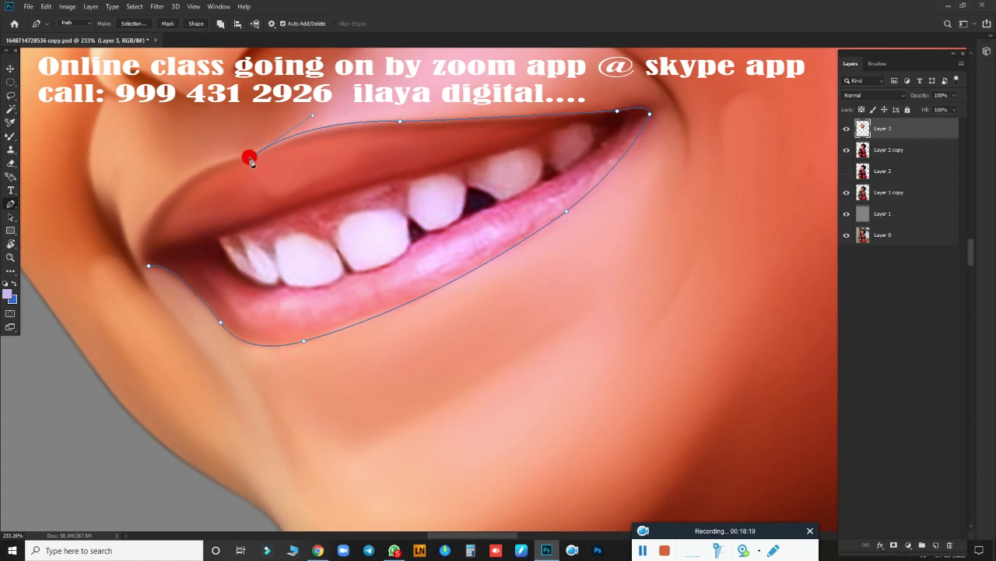
pyautogui.moveTo(147, 289); pyautogui.dragTo(151, 353)
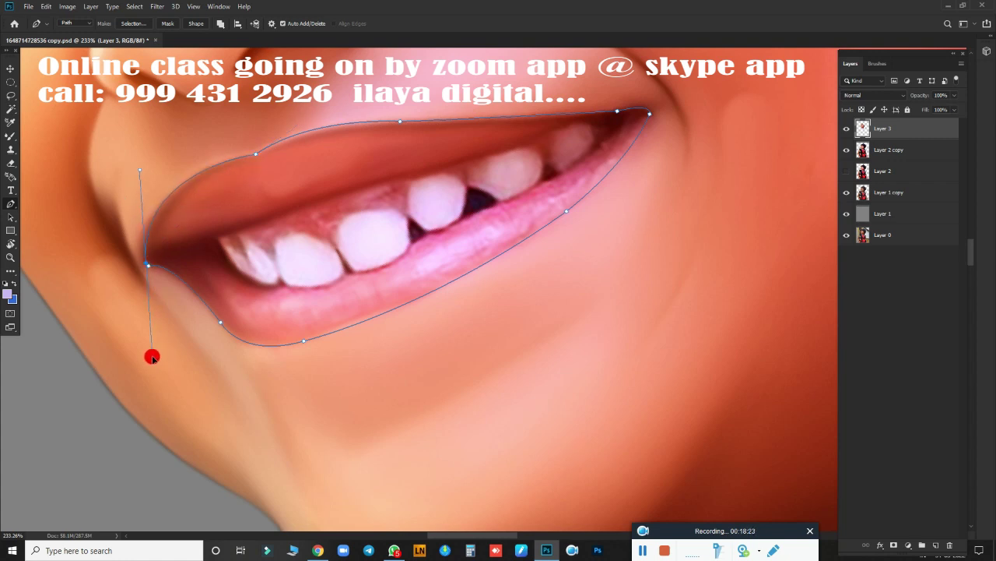
pyautogui.hotkey('ctrl', 'Return')
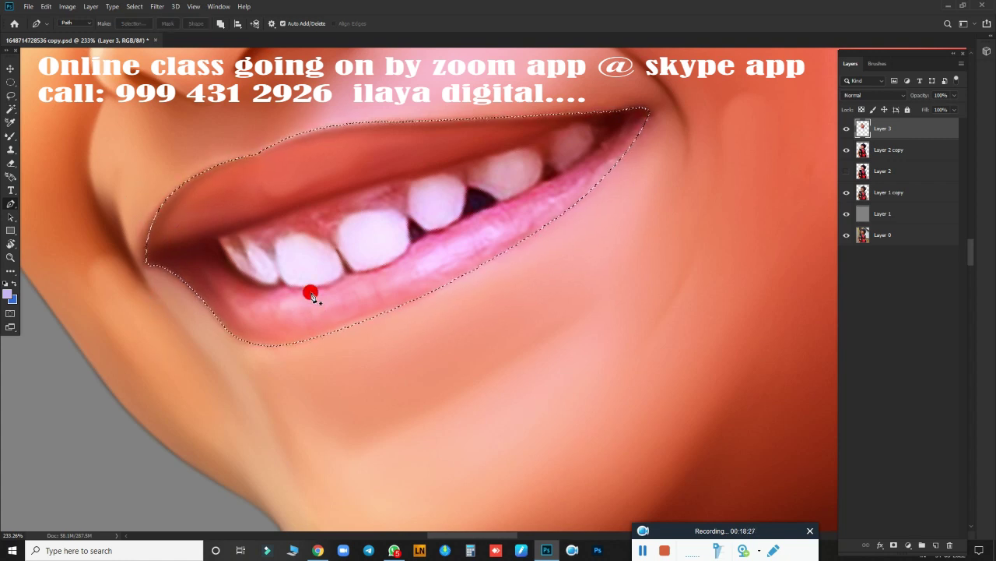
# Step: Feather the mouth selection by 2.8 pixels with the Mixer Brush ready
pyautogui.press('r')
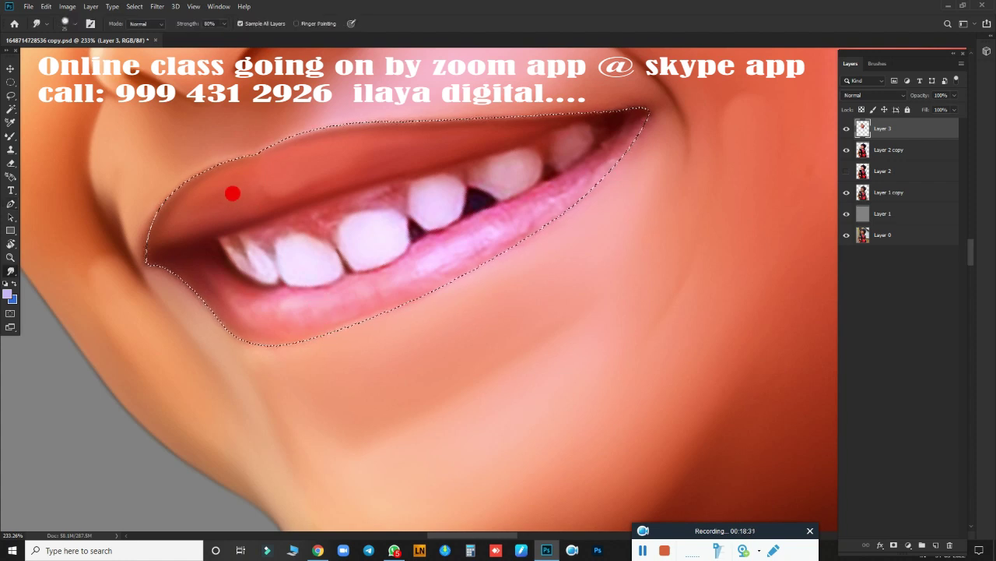
pyautogui.press('b')
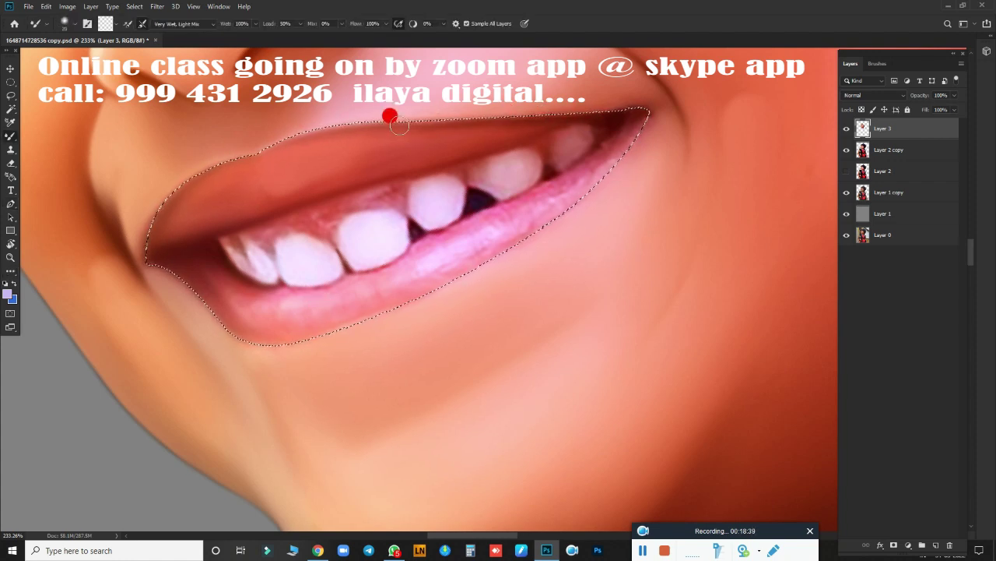
pyautogui.hotkey('shift', 'F6')
pyautogui.press('Return')
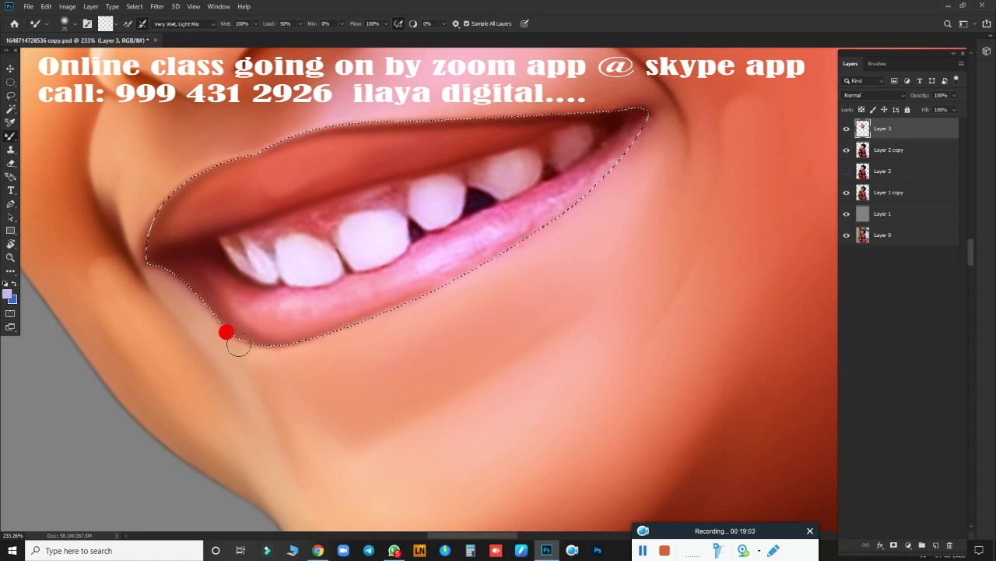
# Step: Blend the lower lip with the Mixer Brush, then smudge the lower gum and lip edges smooth
pyautogui.moveTo(316, 313); pyautogui.dragTo(380, 292)
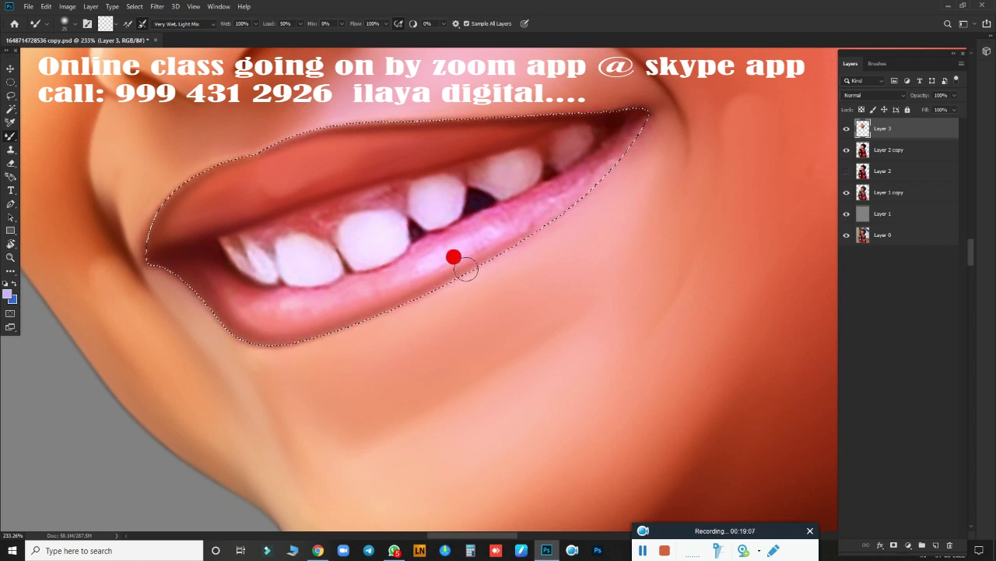
pyautogui.moveTo(632, 139); pyautogui.dragTo(514, 249)
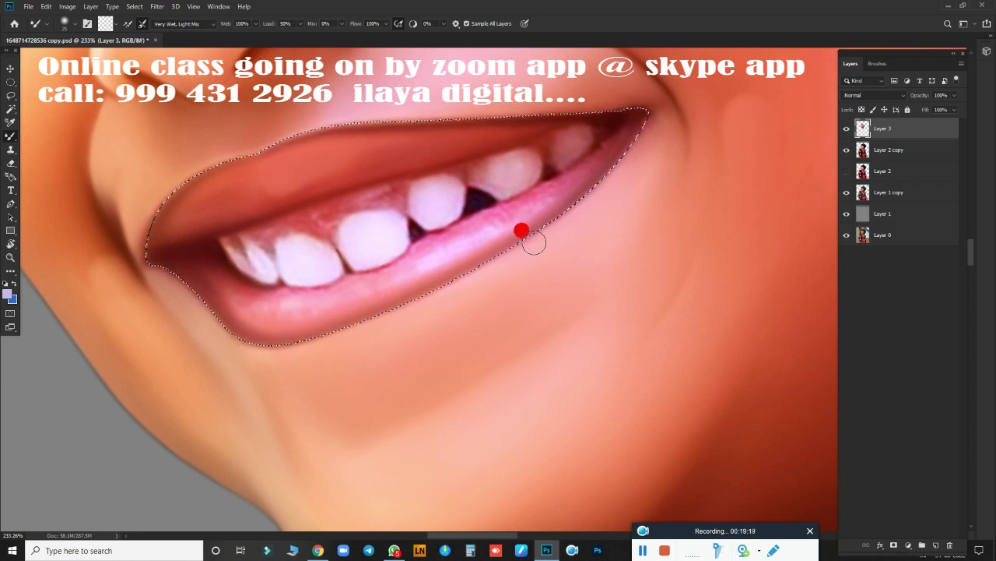
pyautogui.press('r')
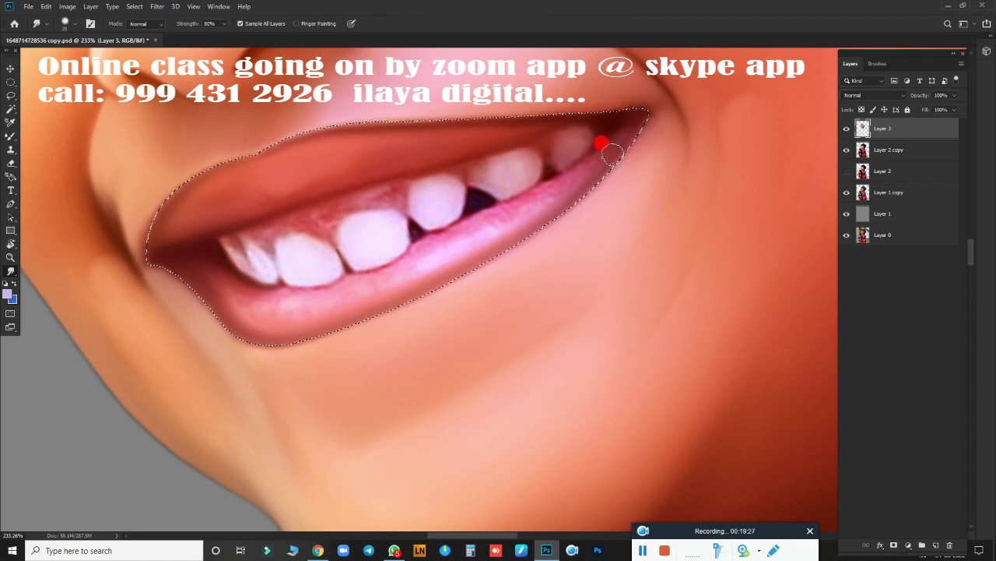
pyautogui.moveTo(612, 154)
pyautogui.mouseDown()
pyautogui.moveTo(491, 221)
pyautogui.moveTo(436, 228)
pyautogui.moveTo(576, 154)
pyautogui.mouseUp()
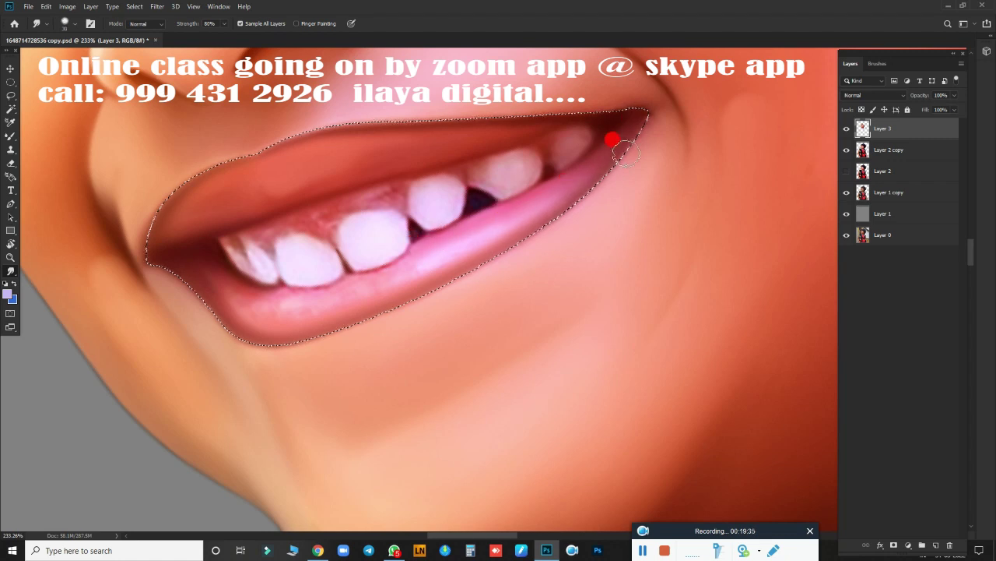
pyautogui.moveTo(448, 238)
pyautogui.mouseDown()
pyautogui.moveTo(356, 272)
pyautogui.moveTo(454, 229)
pyautogui.moveTo(260, 294)
pyautogui.moveTo(179, 247)
pyautogui.moveTo(222, 290)
pyautogui.moveTo(312, 289)
pyautogui.moveTo(334, 276)
pyautogui.moveTo(272, 285)
pyautogui.moveTo(414, 253)
pyautogui.moveTo(414, 237)
pyautogui.moveTo(410, 258)
pyautogui.moveTo(428, 250)
pyautogui.mouseUp()
pyautogui.moveTo(483, 236)
pyautogui.mouseDown()
pyautogui.moveTo(285, 308)
pyautogui.moveTo(314, 309)
pyautogui.moveTo(303, 269)
pyautogui.mouseUp()
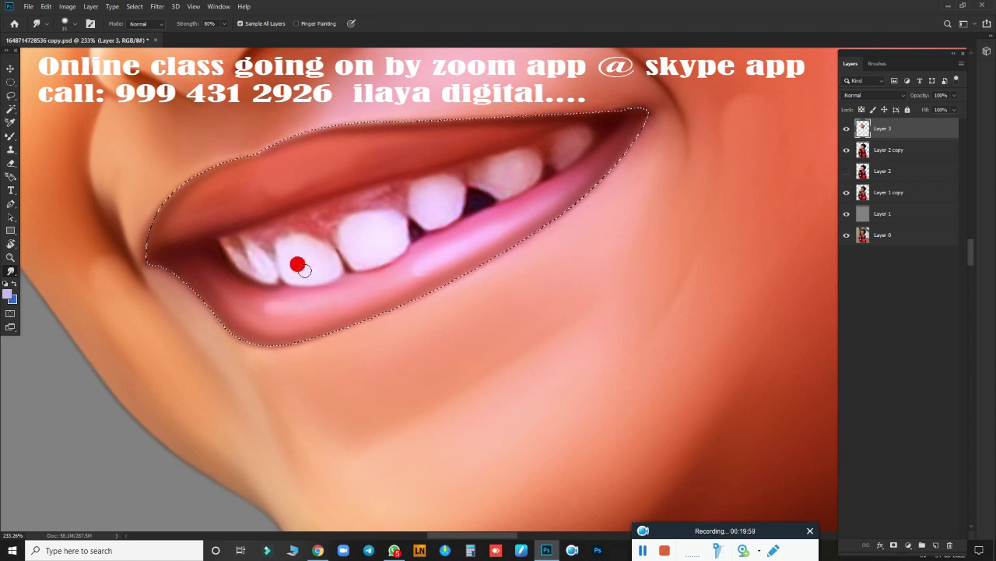
pyautogui.press('b')
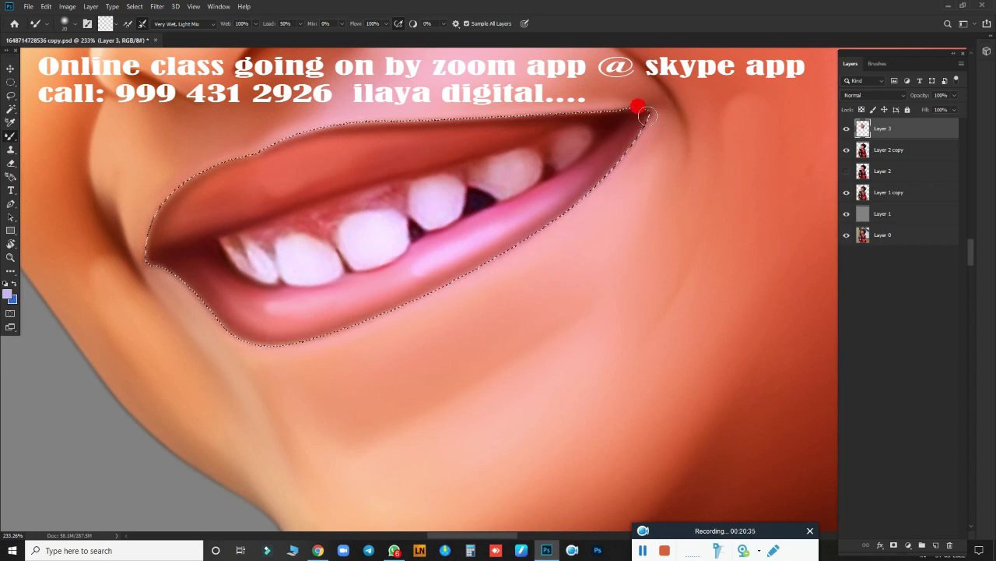
# Step: Smudge the front and small teeth edges, their gaps and the tooth-gum line soft
pyautogui.scroll(-5, 522, 304)
pyautogui.scroll(-3, 444, 324)
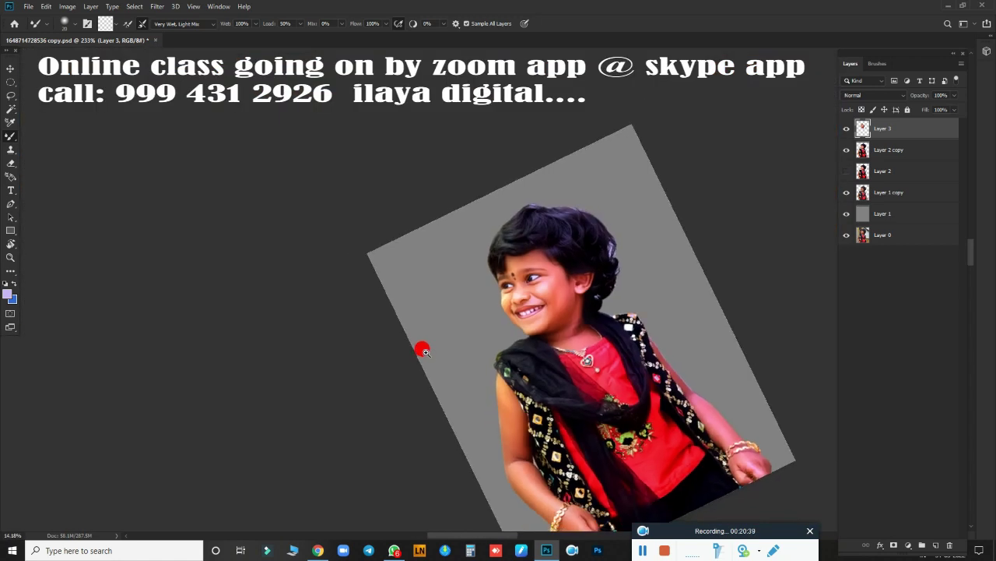
pyautogui.scroll(5, 421, 350)
pyautogui.scroll(2, 468, 289)
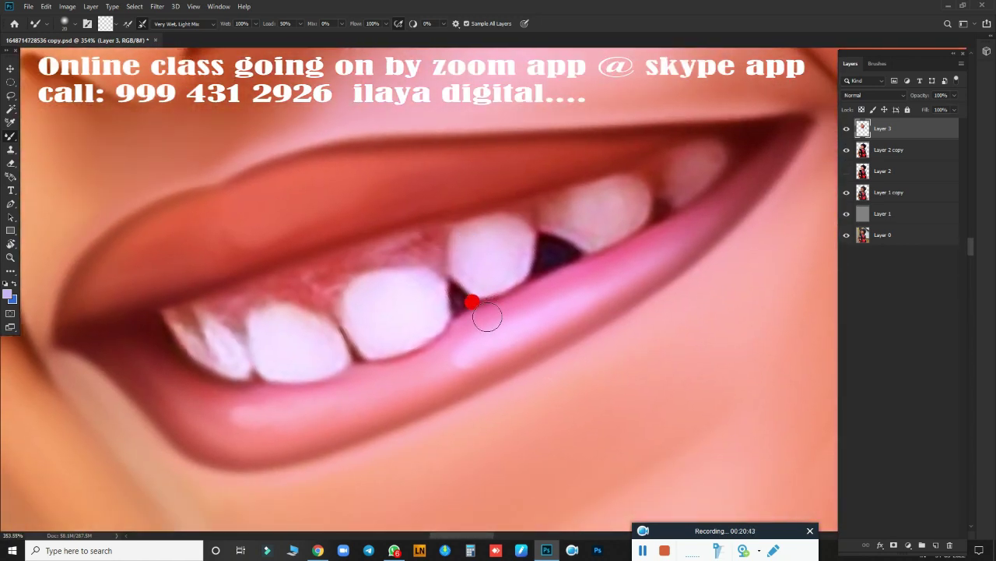
pyautogui.press('r')
pyautogui.moveTo(163, 308)
pyautogui.mouseDown()
pyautogui.moveTo(198, 344)
pyautogui.moveTo(187, 337)
pyautogui.moveTo(197, 344)
pyautogui.moveTo(190, 306)
pyautogui.mouseUp()
pyautogui.moveTo(227, 370)
pyautogui.mouseDown()
pyautogui.moveTo(223, 335)
pyautogui.moveTo(231, 349)
pyautogui.moveTo(273, 361)
pyautogui.moveTo(257, 335)
pyautogui.moveTo(272, 312)
pyautogui.moveTo(266, 322)
pyautogui.moveTo(281, 334)
pyautogui.moveTo(311, 334)
pyautogui.moveTo(284, 301)
pyautogui.moveTo(272, 296)
pyautogui.moveTo(251, 311)
pyautogui.mouseUp()
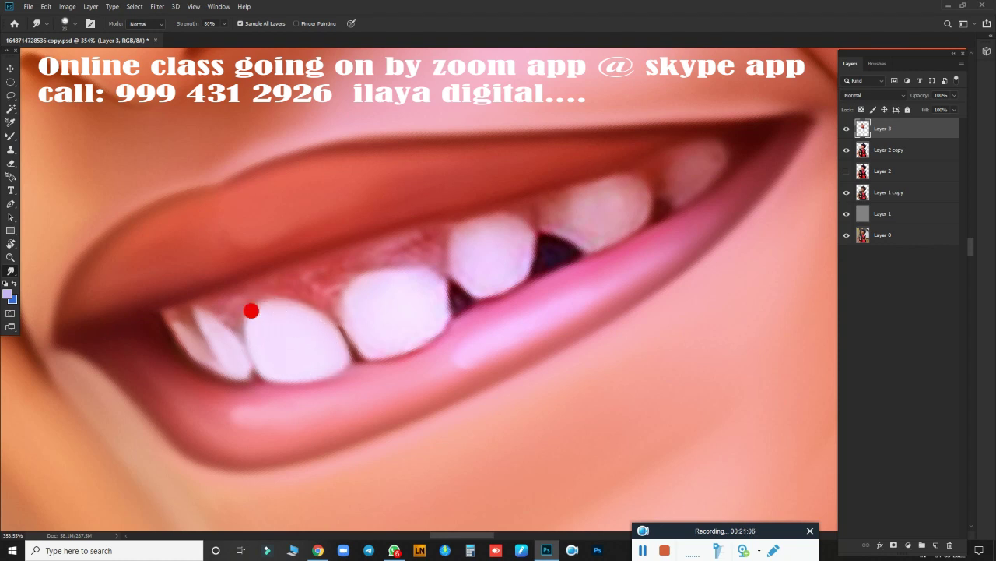
pyautogui.moveTo(173, 329); pyautogui.dragTo(178, 327)
pyautogui.moveTo(351, 319)
pyautogui.mouseDown()
pyautogui.moveTo(345, 296)
pyautogui.moveTo(347, 322)
pyautogui.moveTo(365, 327)
pyautogui.moveTo(355, 333)
pyautogui.moveTo(407, 301)
pyautogui.moveTo(409, 277)
pyautogui.moveTo(356, 289)
pyautogui.moveTo(371, 265)
pyautogui.moveTo(397, 264)
pyautogui.moveTo(336, 289)
pyautogui.moveTo(387, 263)
pyautogui.mouseUp()
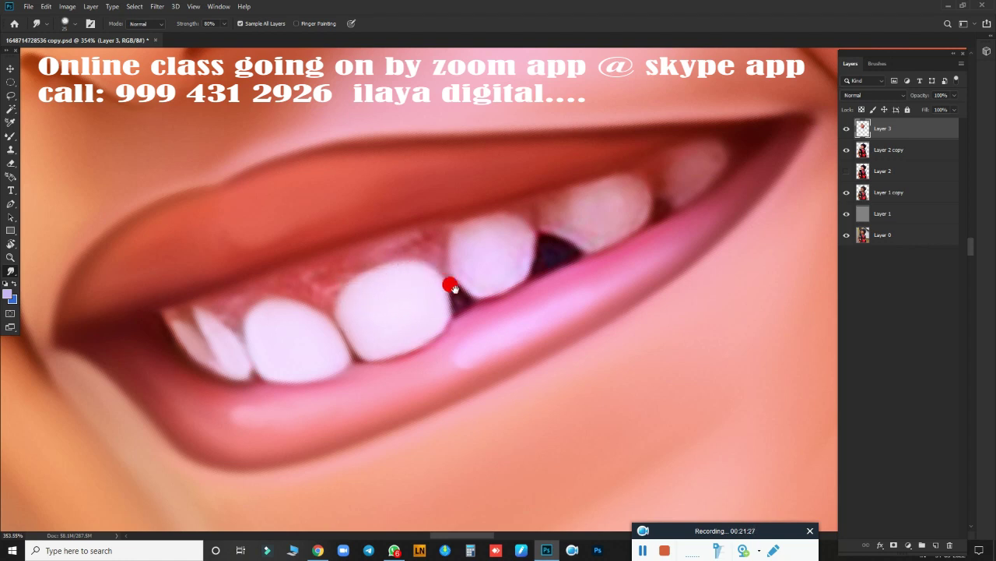
pyautogui.moveTo(453, 288); pyautogui.dragTo(230, 370)
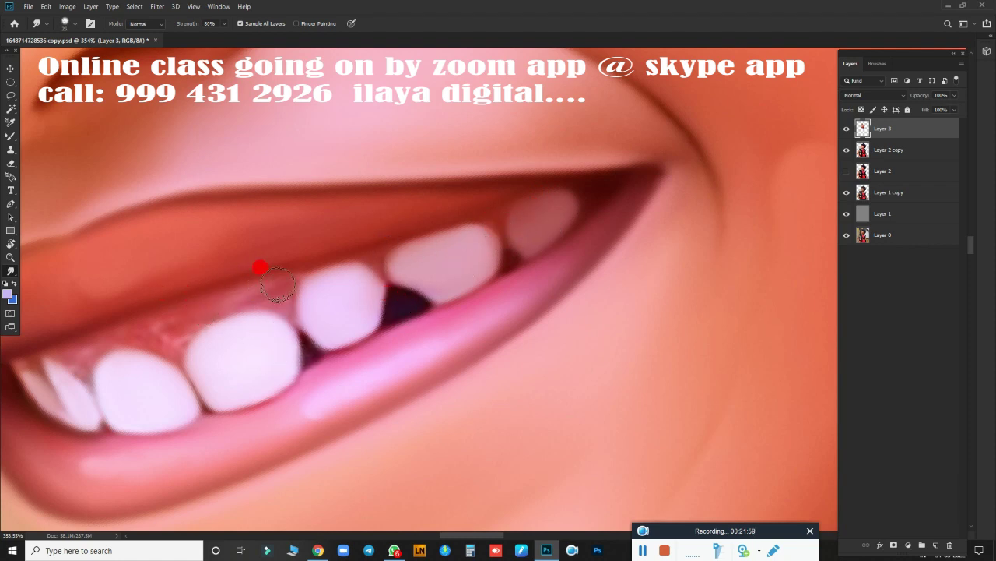
pyautogui.moveTo(375, 274); pyautogui.dragTo(636, 275)
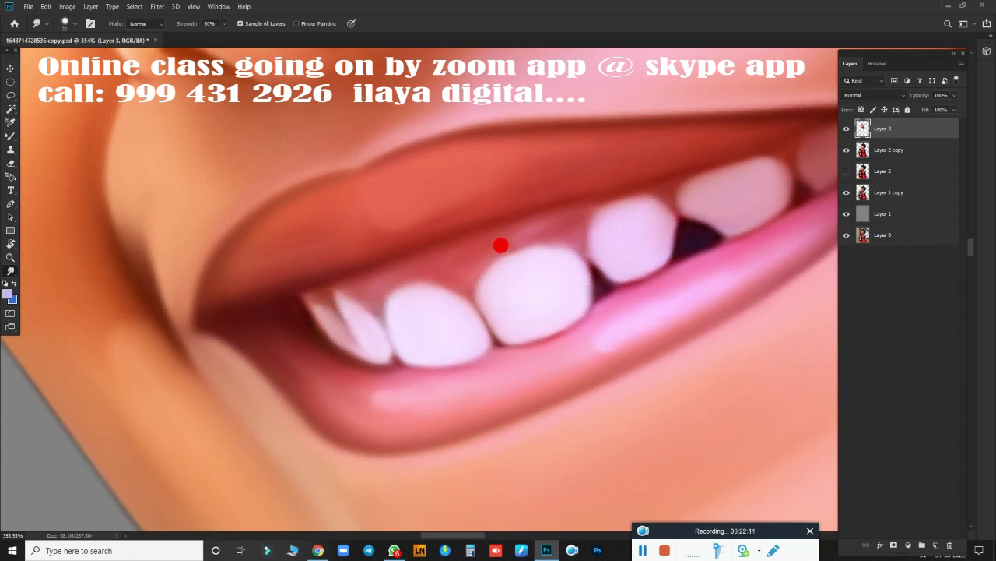
pyautogui.moveTo(500, 246); pyautogui.dragTo(265, 328)
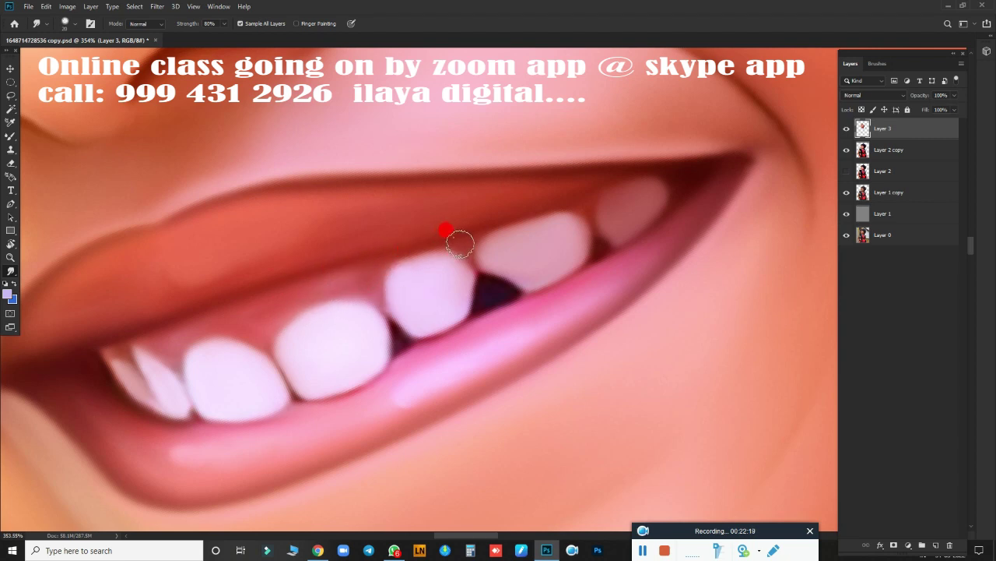
pyautogui.scroll(-5, 385, 323)
# Step: Save the document, reselect the arm-edge selection and shrink the smudge brush to 250
pyautogui.scroll(-3, 393, 319)
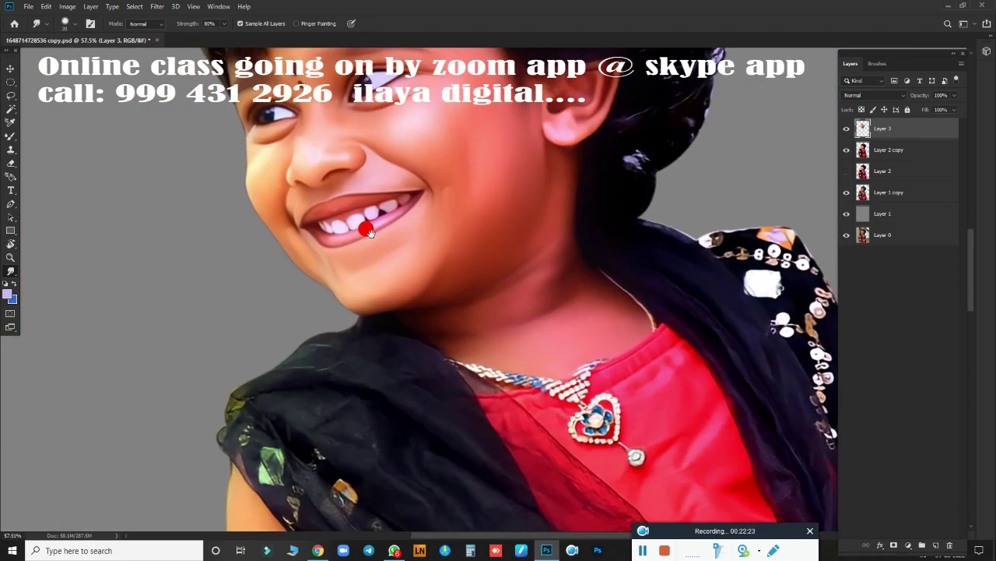
pyautogui.hotkey('ctrl', 's')
pyautogui.scroll(-4, 409, 315)
pyautogui.scroll(2, 467, 335)
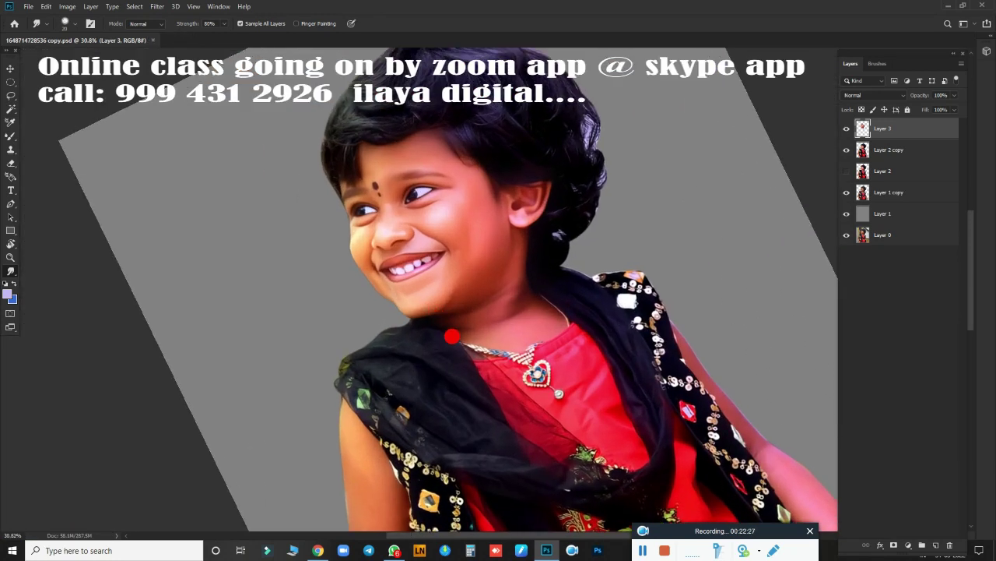
pyautogui.scroll(2, 529, 358)
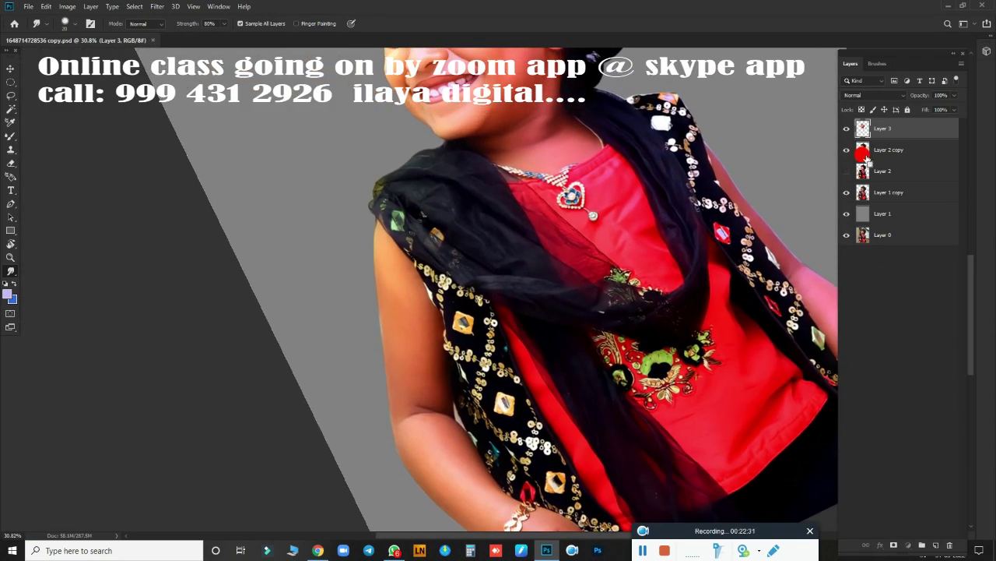
pyautogui.scroll(2, 615, 272)
pyautogui.scroll(5, 641, 536)
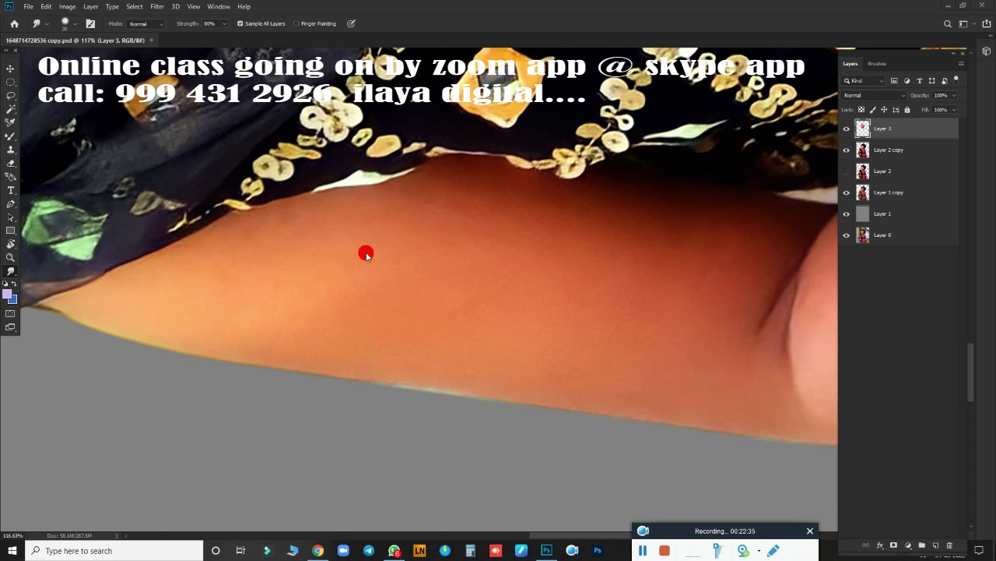
pyautogui.hotkey('ctrl', 'shift', 'd')
pyautogui.press('[')
pyautogui.press('[')
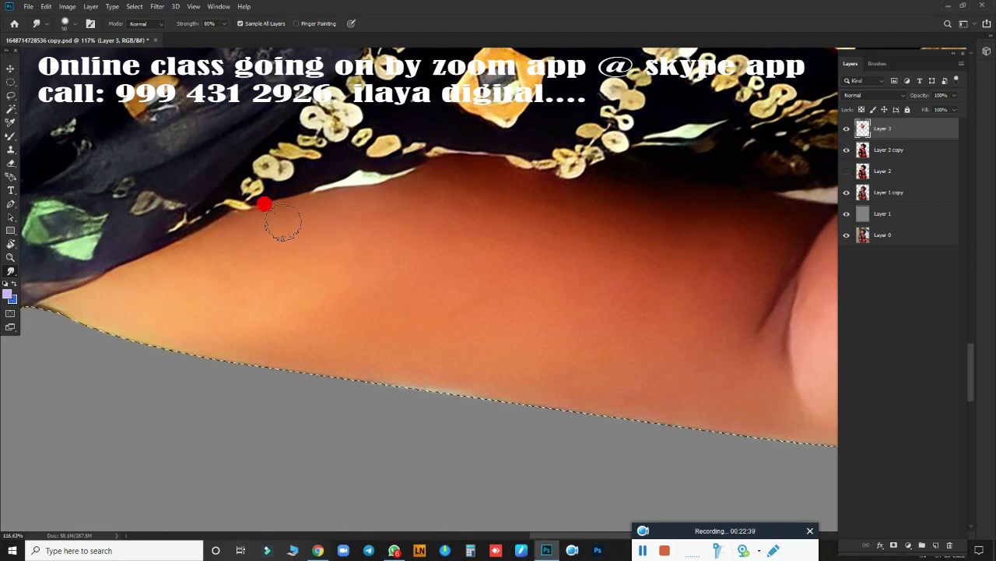
# Step: Smudge the arm's lower and upper edges, the inner elbow crease and the forearm's upper edge
pyautogui.moveTo(29, 302); pyautogui.dragTo(264, 361)
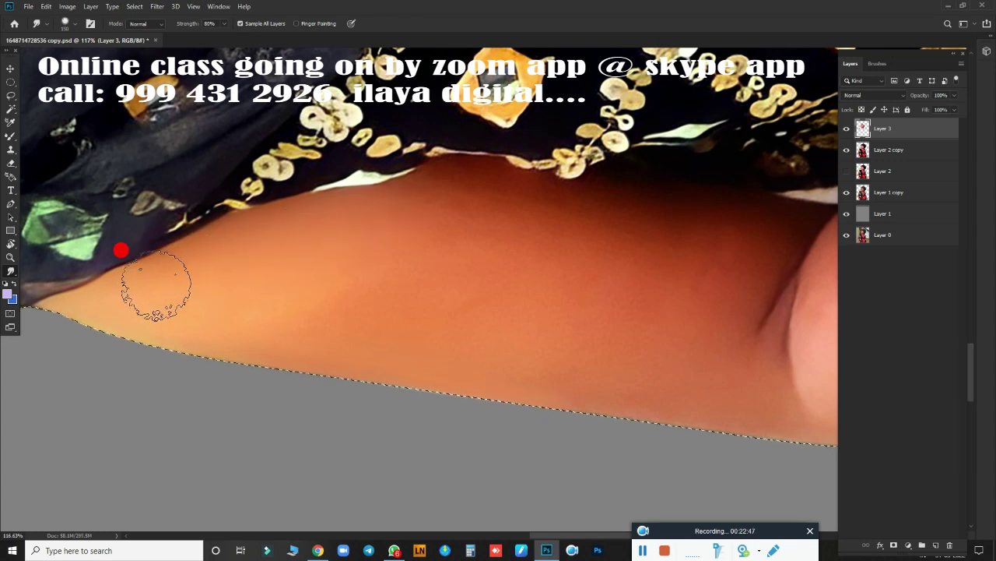
pyautogui.moveTo(457, 190); pyautogui.dragTo(594, 210)
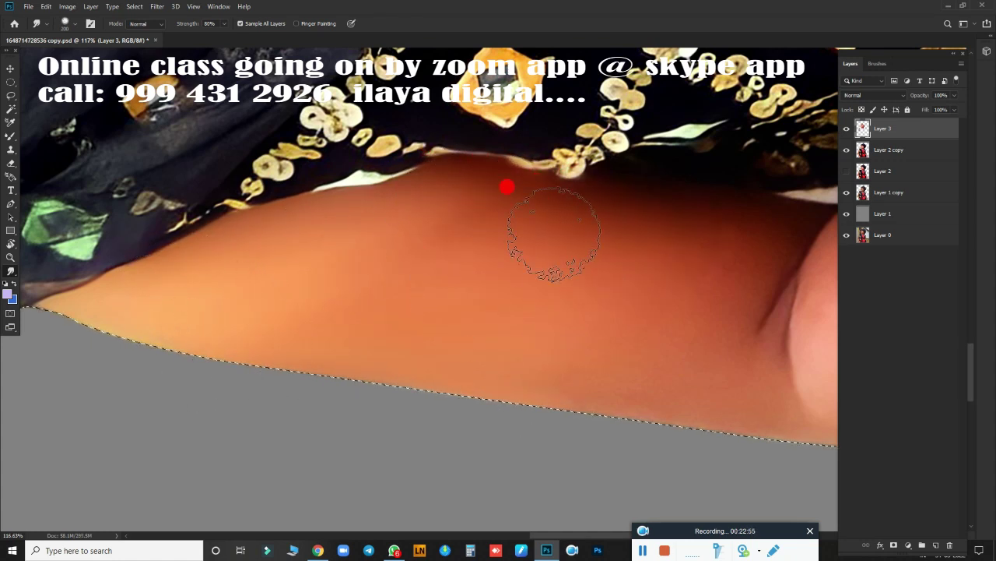
pyautogui.hscroll(5, 623, 395)
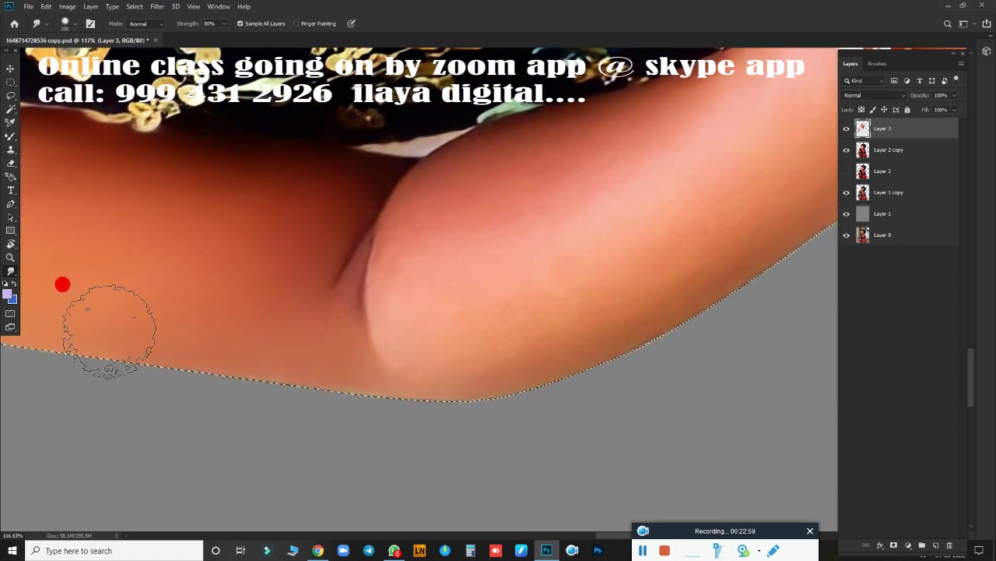
pyautogui.moveTo(329, 280); pyautogui.dragTo(369, 218)
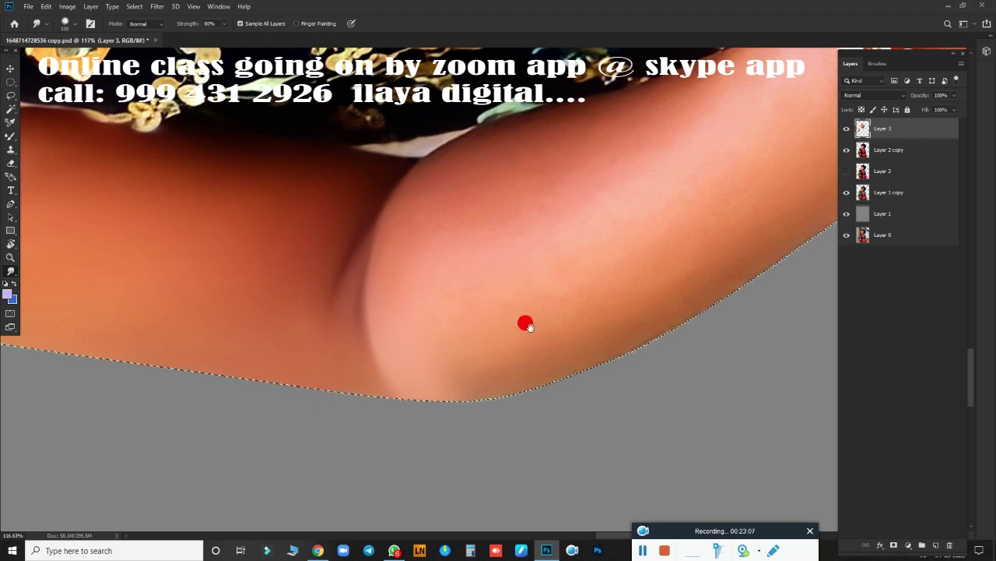
pyautogui.moveTo(524, 323); pyautogui.dragTo(303, 411)
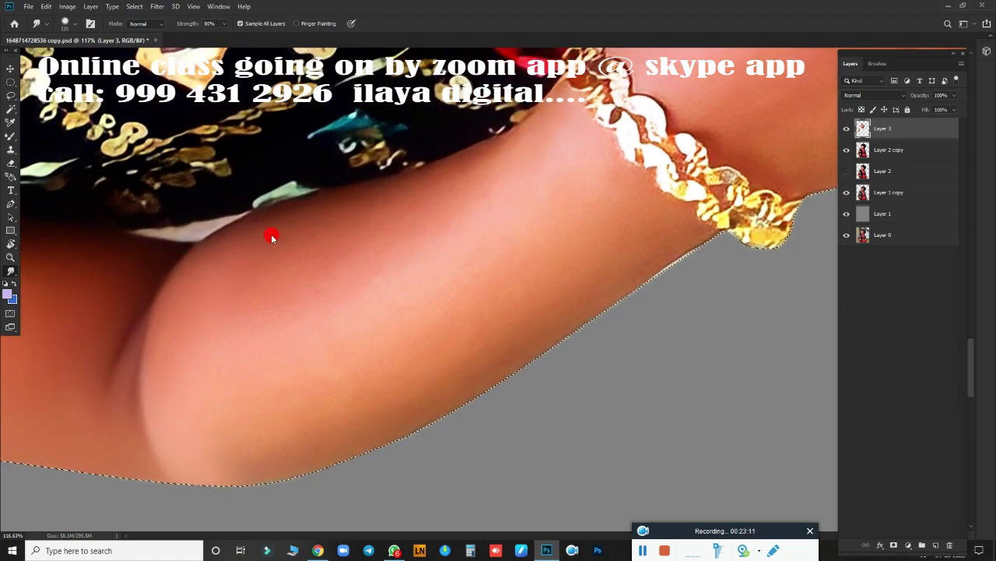
pyautogui.moveTo(359, 210); pyautogui.dragTo(557, 120)
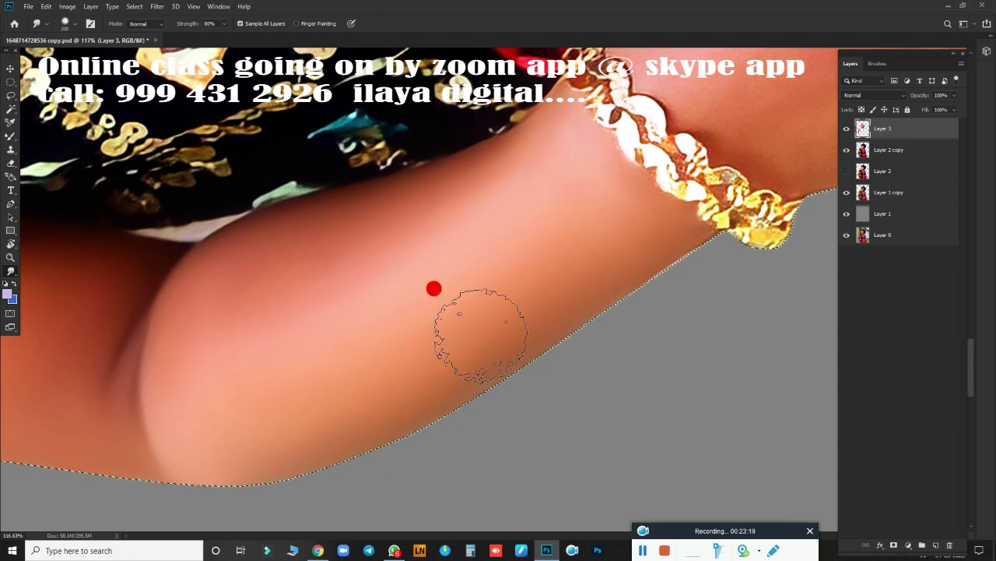
pyautogui.moveTo(650, 249); pyautogui.dragTo(347, 334)
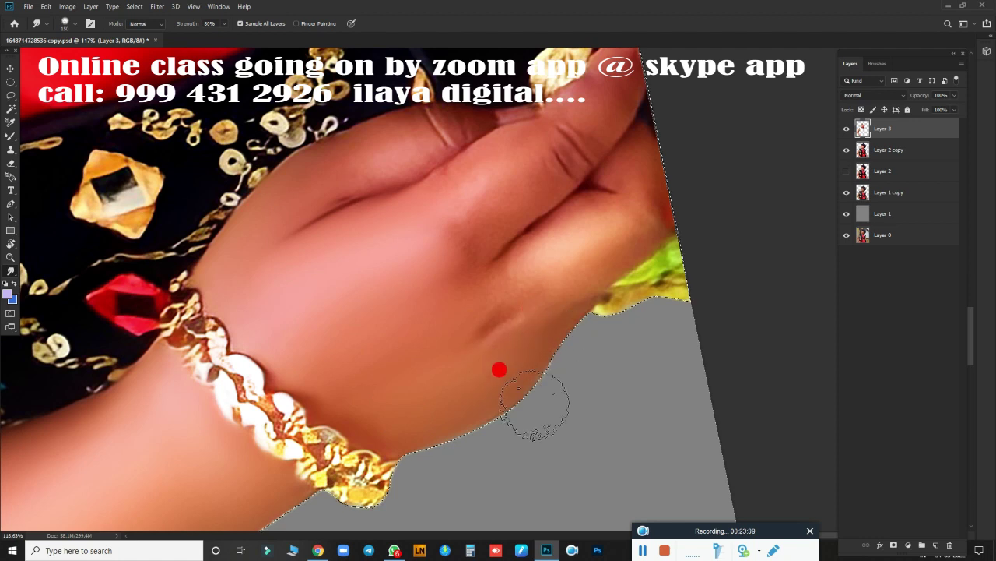
# Step: Smudge the skin and creases along the fingers smooth
pyautogui.scroll(2, 434, 426)
pyautogui.hscroll(3, 434, 427)
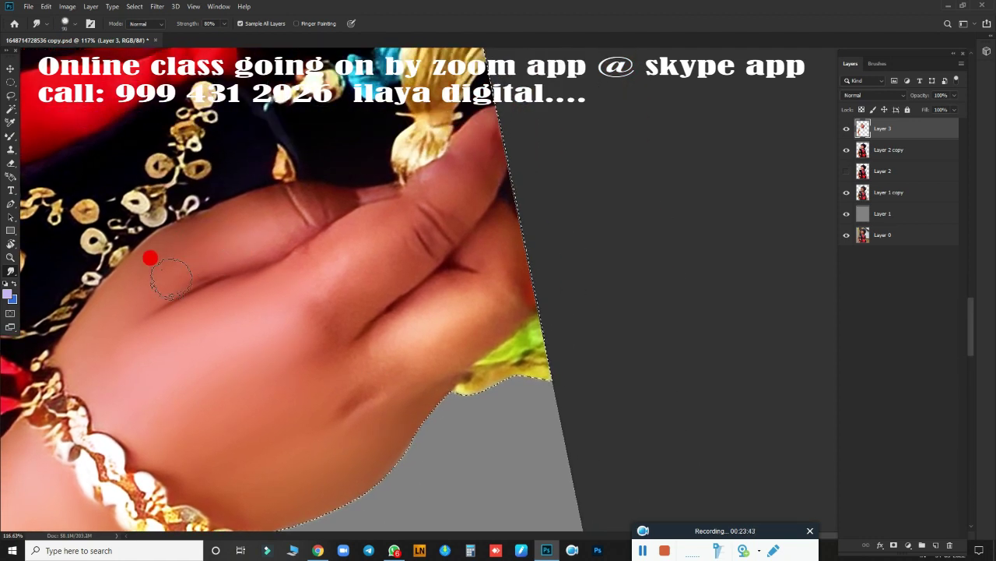
pyautogui.moveTo(329, 201); pyautogui.dragTo(359, 238)
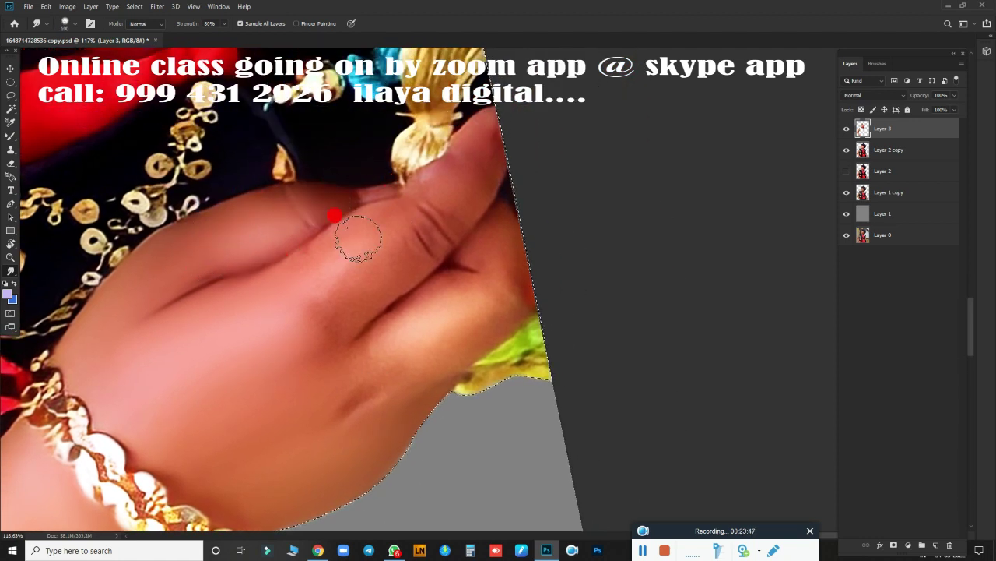
pyautogui.moveTo(315, 263)
pyautogui.mouseDown()
pyautogui.moveTo(409, 207)
pyautogui.moveTo(471, 143)
pyautogui.moveTo(463, 158)
pyautogui.mouseUp()
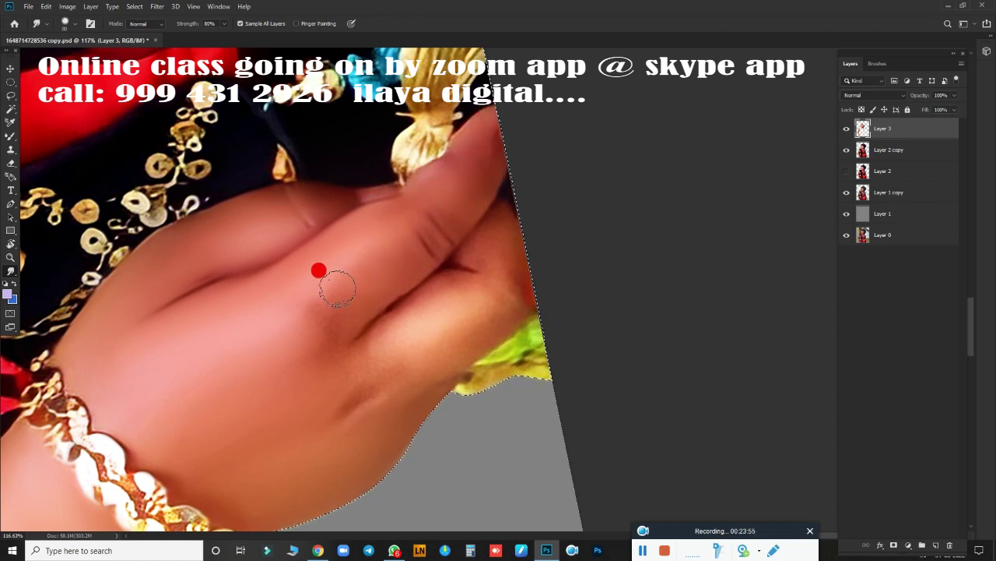
pyautogui.moveTo(332, 332)
pyautogui.mouseDown()
pyautogui.moveTo(434, 254)
pyautogui.moveTo(365, 378)
pyautogui.mouseUp()
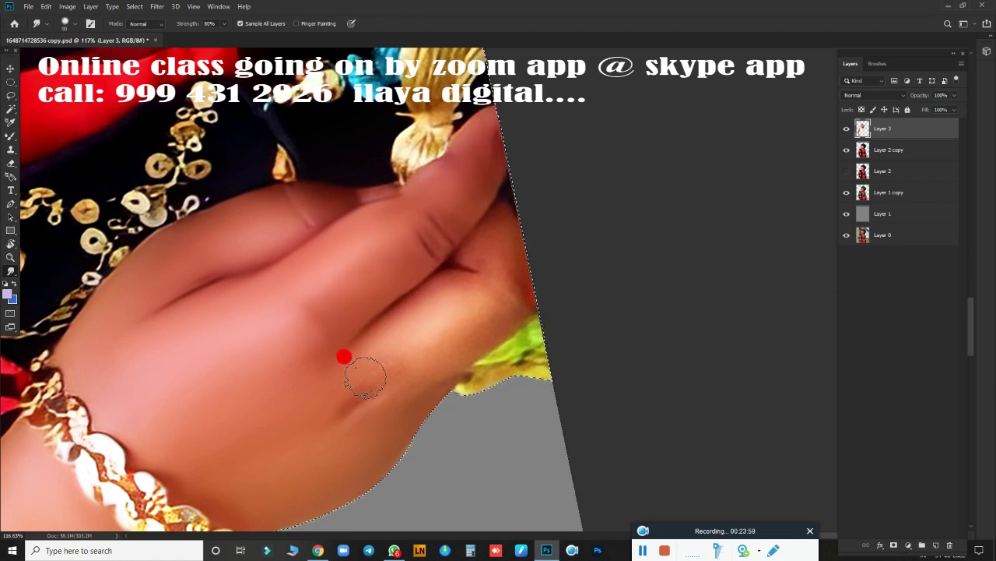
pyautogui.moveTo(421, 337)
pyautogui.mouseDown()
pyautogui.moveTo(376, 338)
pyautogui.moveTo(459, 293)
pyautogui.moveTo(478, 258)
pyautogui.moveTo(477, 190)
pyautogui.mouseUp()
# Step: Smooth the skin tones over the wrist and soften the bangle's lower edge
pyautogui.moveTo(538, 274)
pyautogui.mouseDown()
pyautogui.moveTo(412, 231)
pyautogui.moveTo(639, 349)
pyautogui.moveTo(556, 260)
pyautogui.moveTo(138, 281)
pyautogui.moveTo(281, 320)
pyautogui.moveTo(436, 229)
pyautogui.moveTo(379, 163)
pyautogui.moveTo(374, 282)
pyautogui.moveTo(516, 345)
pyautogui.moveTo(478, 352)
pyautogui.moveTo(595, 234)
pyautogui.moveTo(554, 339)
pyautogui.moveTo(518, 198)
pyautogui.moveTo(450, 297)
pyautogui.mouseUp()
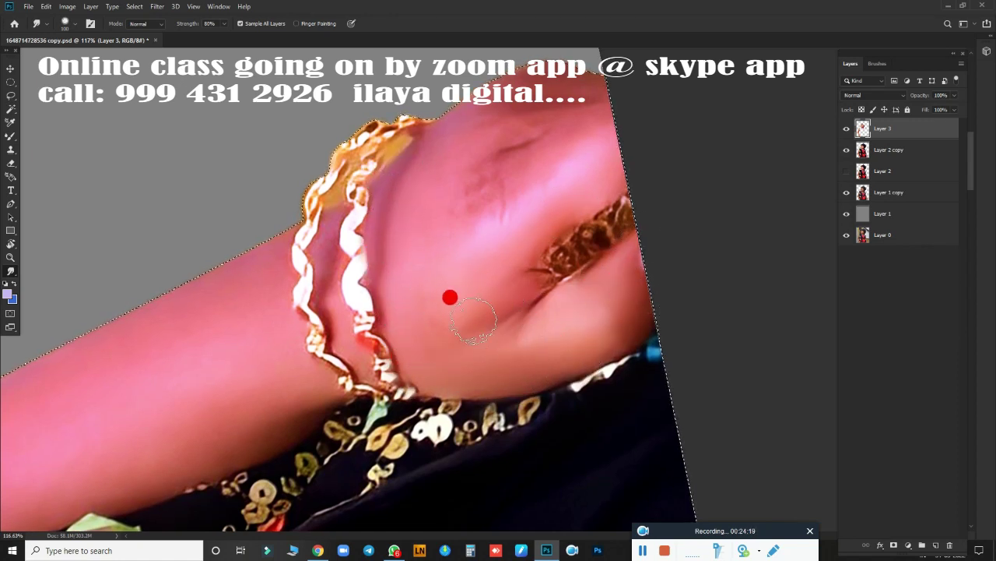
pyautogui.moveTo(443, 244)
pyautogui.mouseDown()
pyautogui.moveTo(432, 181)
pyautogui.moveTo(536, 108)
pyautogui.moveTo(514, 86)
pyautogui.moveTo(486, 177)
pyautogui.mouseUp()
pyautogui.scroll(3, 572, 123)
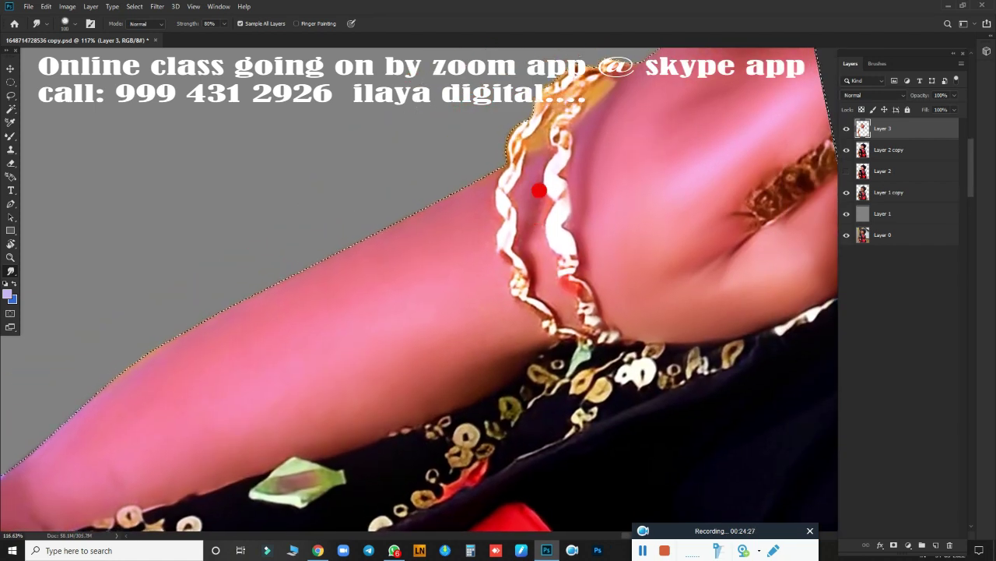
pyautogui.scroll(-3, 541, 194)
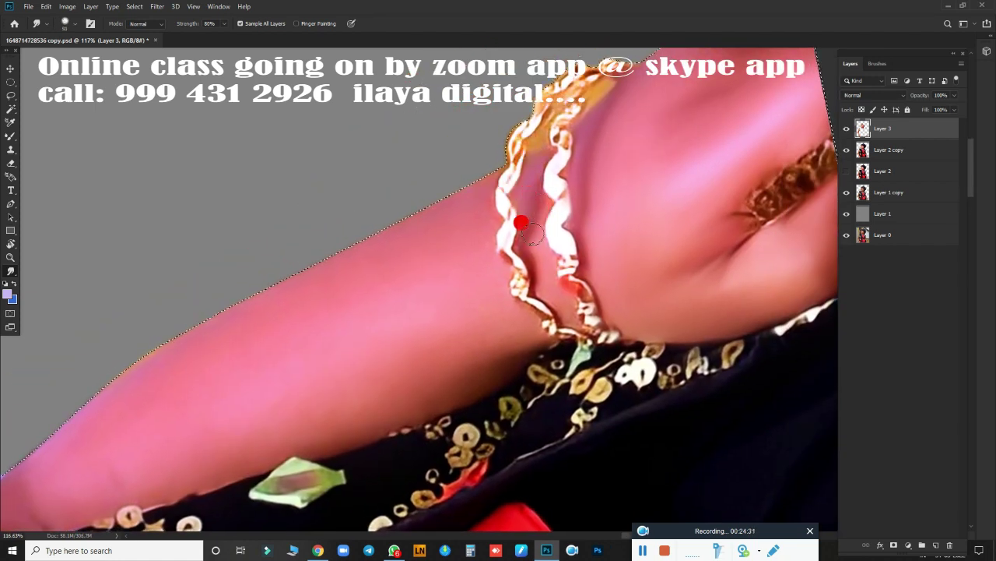
pyautogui.moveTo(527, 265)
pyautogui.mouseDown()
pyautogui.moveTo(537, 285)
pyautogui.moveTo(528, 315)
pyautogui.mouseUp()
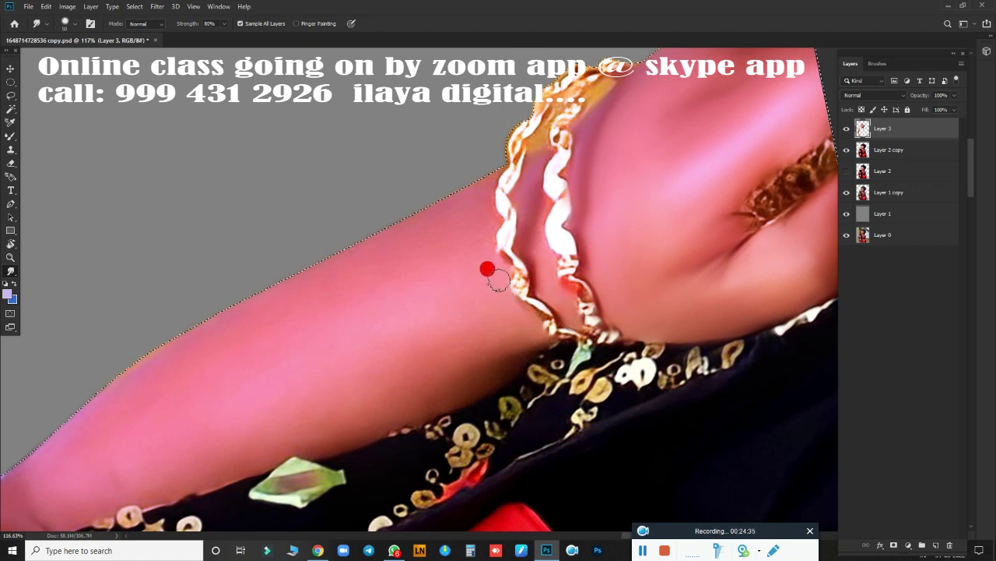
pyautogui.scroll(-4, 506, 171)
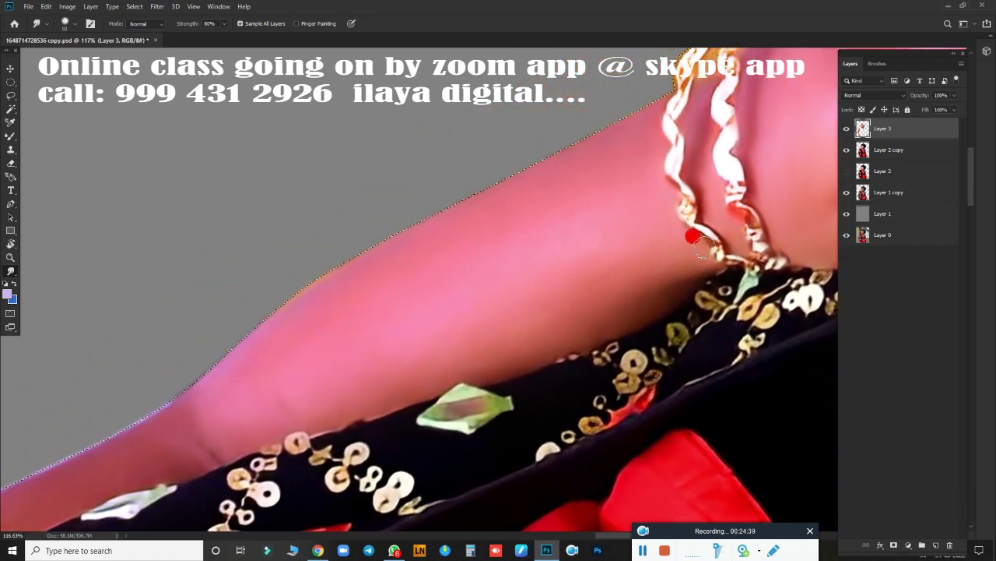
# Step: Rotate the view so the arm lies horizontal, smudge the forearm edge, then fit the view and save
pyautogui.press('r')
pyautogui.moveTo(680, 257)
pyautogui.mouseDown()
pyautogui.moveTo(626, 276)
pyautogui.moveTo(592, 271)
pyautogui.mouseUp()
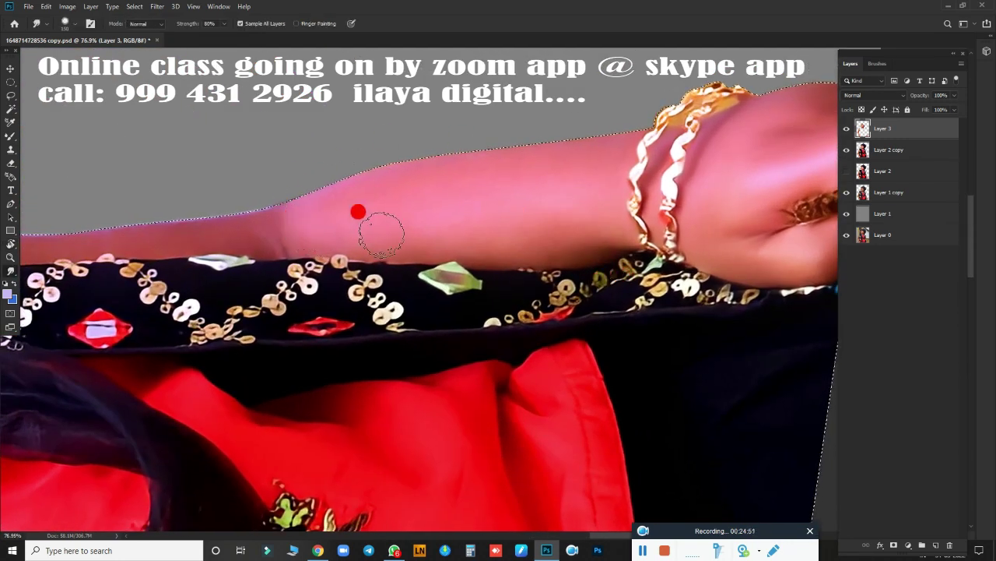
pyautogui.moveTo(554, 159)
pyautogui.mouseDown()
pyautogui.moveTo(601, 234)
pyautogui.moveTo(481, 249)
pyautogui.mouseUp()
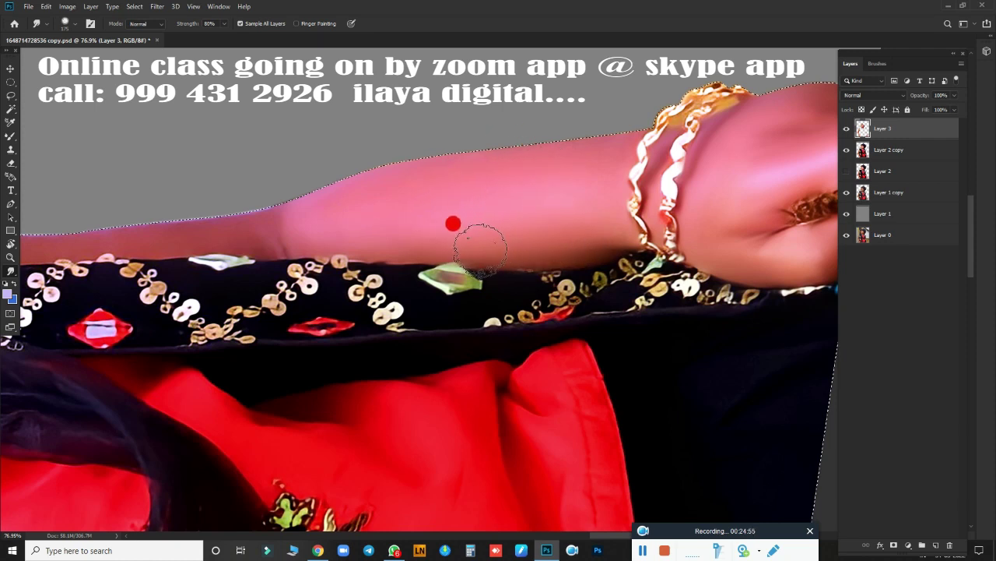
pyautogui.moveTo(593, 90)
pyautogui.mouseDown()
pyautogui.moveTo(456, 211)
pyautogui.moveTo(498, 156)
pyautogui.moveTo(467, 199)
pyautogui.mouseUp()
pyautogui.moveTo(395, 170); pyautogui.dragTo(380, 174)
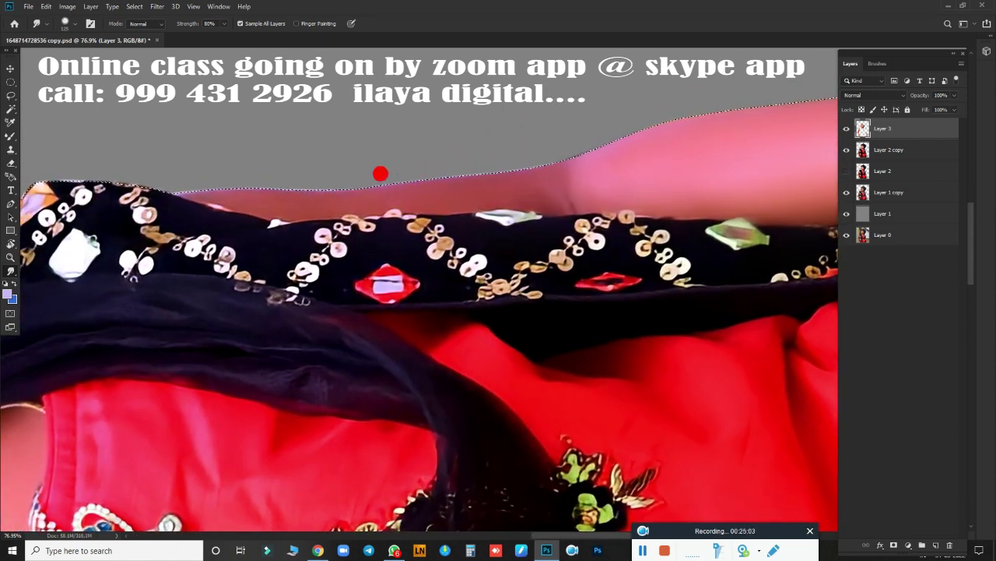
pyautogui.moveTo(263, 199)
pyautogui.mouseDown()
pyautogui.moveTo(207, 182)
pyautogui.moveTo(204, 190)
pyautogui.mouseUp()
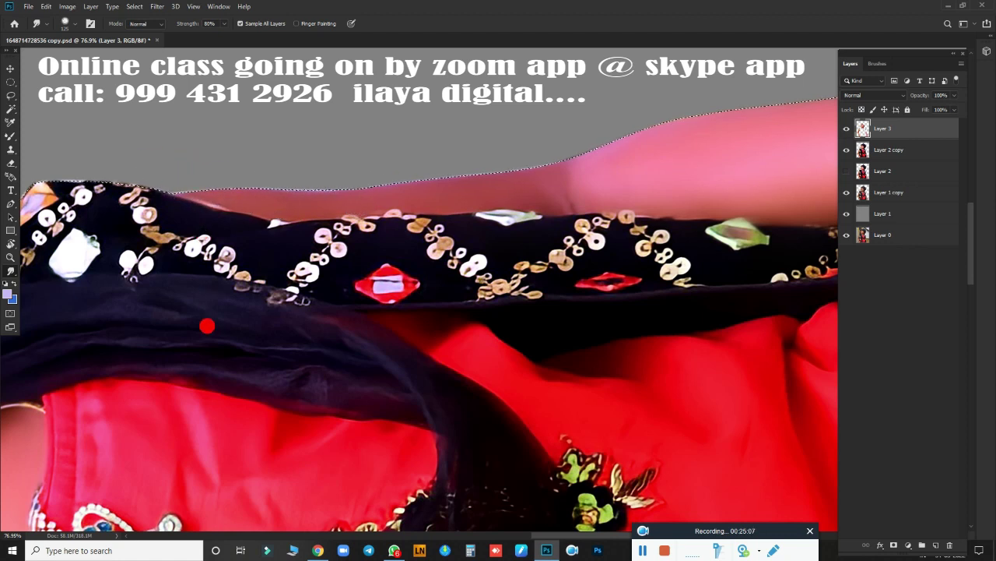
pyautogui.hotkey('ctrl', '0')
pyautogui.hotkey('ctrl', 's')
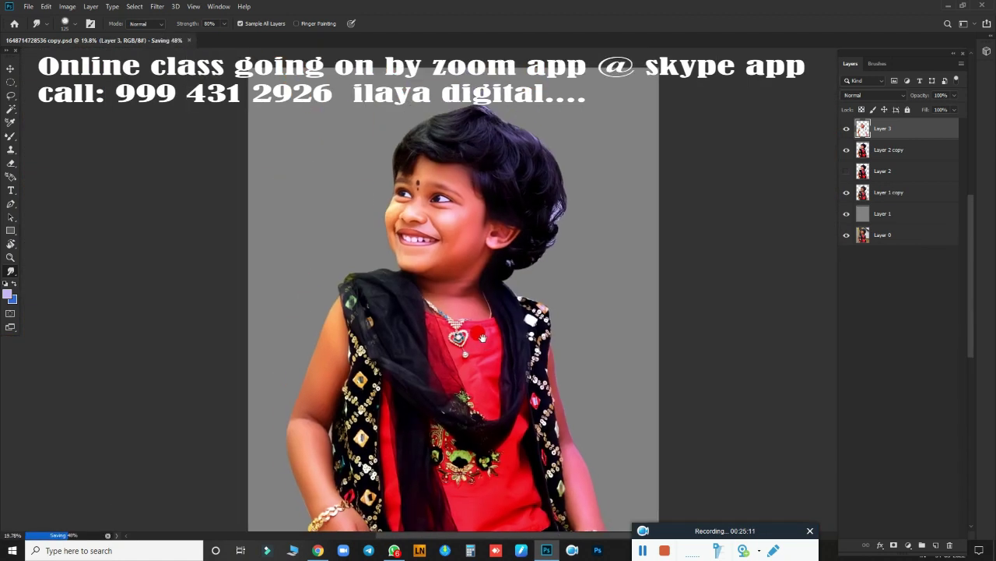
pyautogui.scroll(5, 364, 374)
pyautogui.scroll(-3, 452, 231)
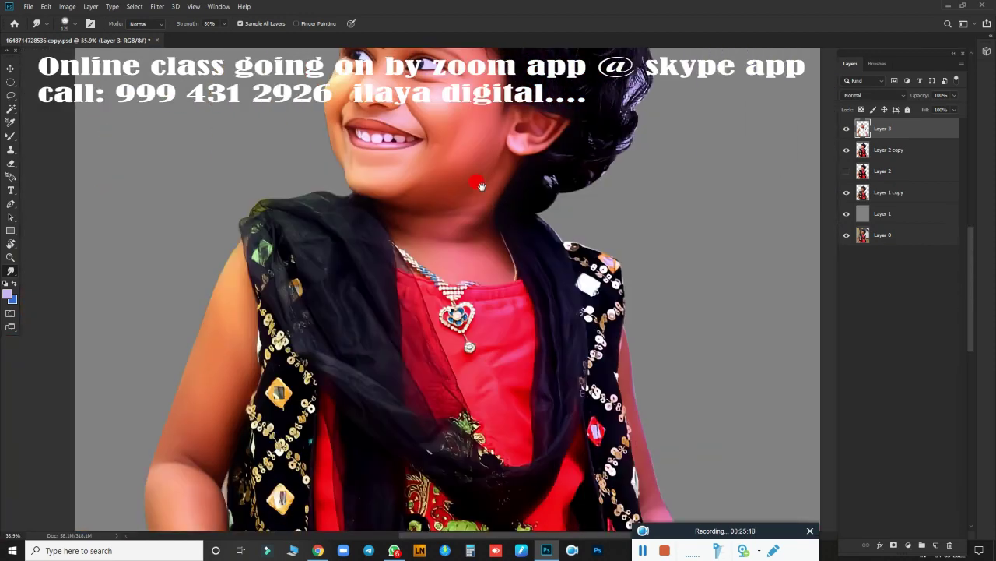
pyautogui.moveTo(478, 185); pyautogui.dragTo(414, 358)
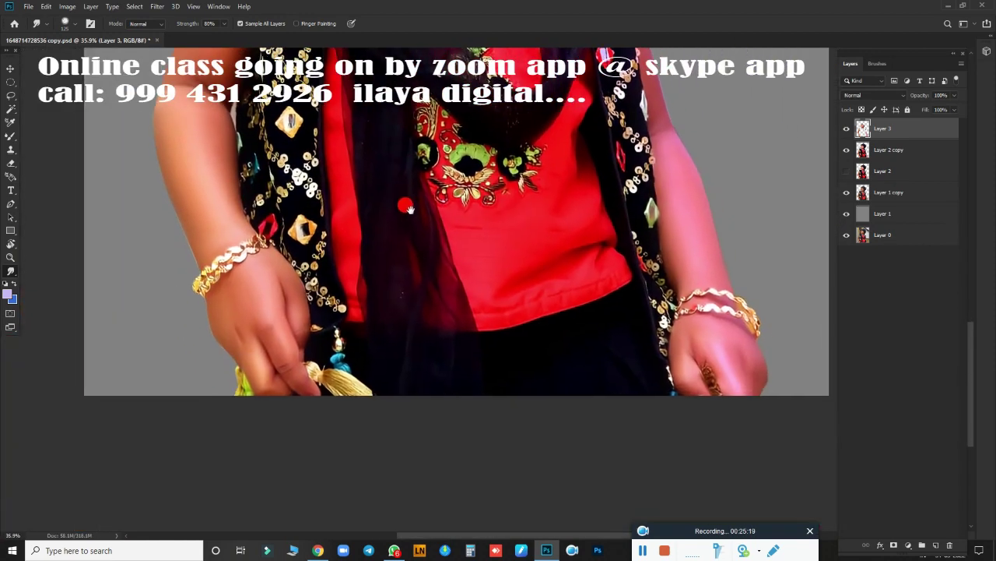
pyautogui.hotkey('ctrl', 'd')
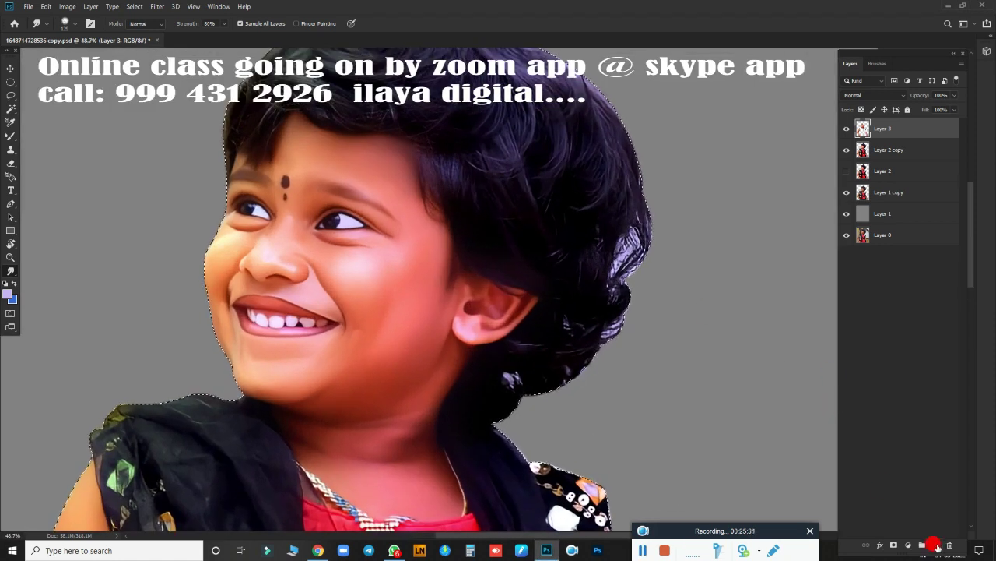
# Step: Add Layer 4 above Layer 3 and push the first dark hair strands toward the forehead
pyautogui.click(935, 544)
pyautogui.scroll(3, 607, 298)
pyautogui.scroll(2, 649, 324)
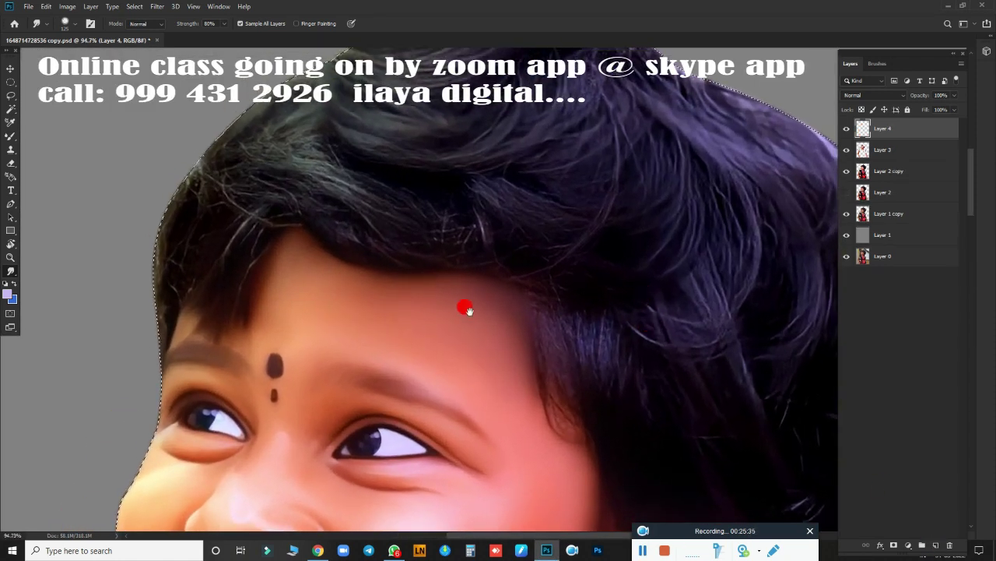
pyautogui.scroll(2, 594, 303)
pyautogui.scroll(1, 540, 249)
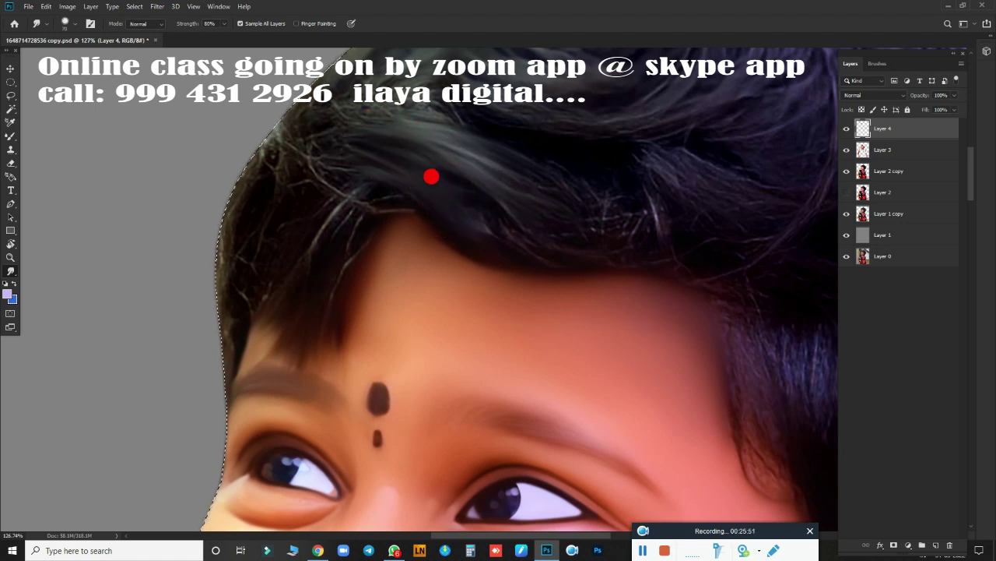
pyautogui.moveTo(509, 152); pyautogui.dragTo(650, 256)
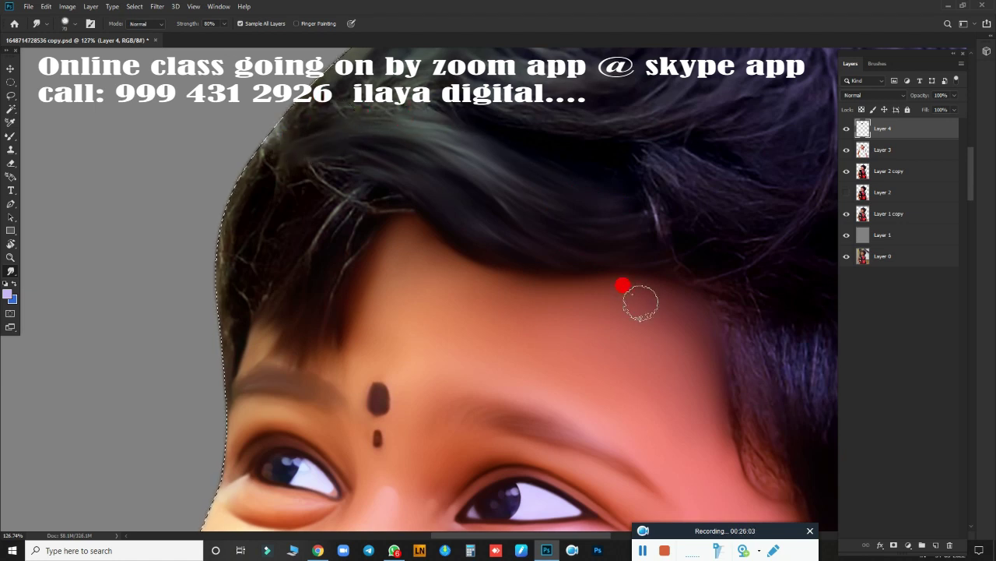
pyautogui.click(637, 550)
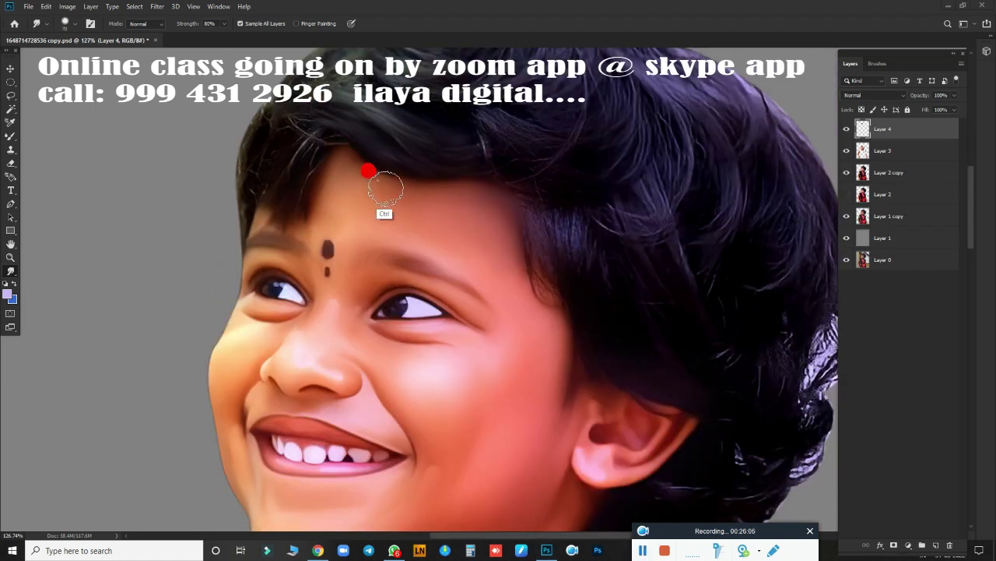
pyautogui.keyDown('ctrl'); pyautogui.click(369, 170); pyautogui.keyUp('ctrl')
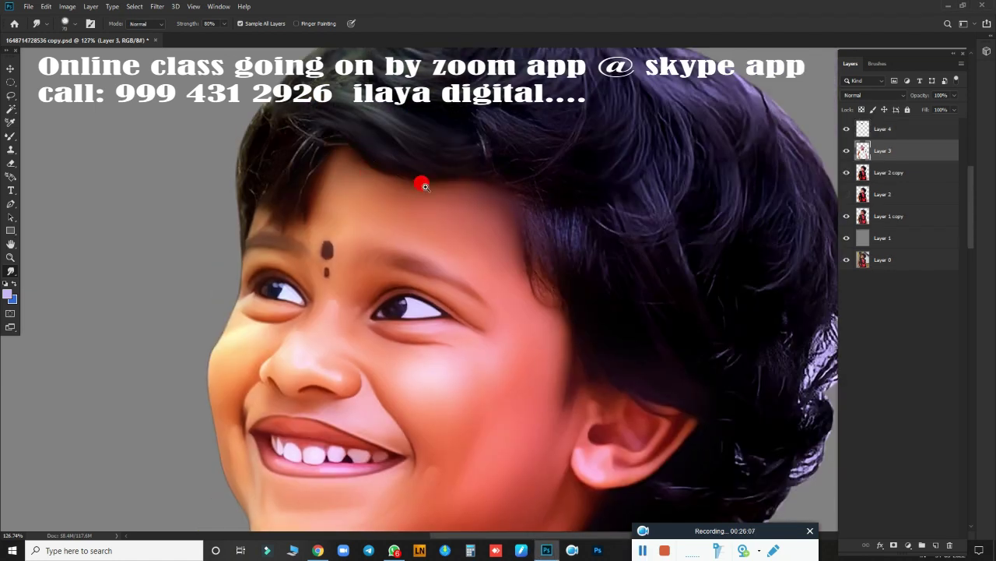
pyautogui.keyDown('alt'); pyautogui.scroll(3, 422, 179); pyautogui.keyUp('alt')
pyautogui.click(885, 130)
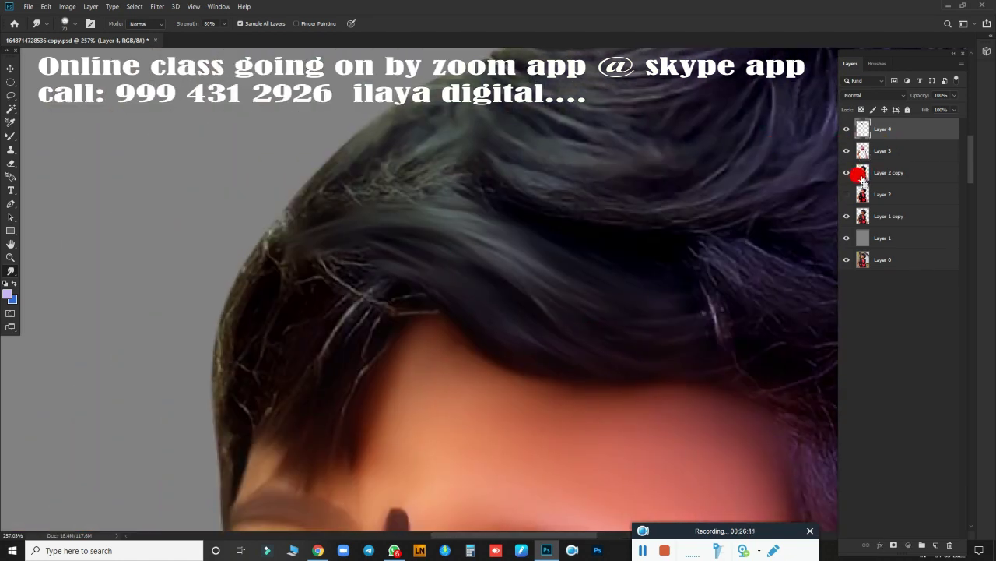
# Step: Smooth the top-left hair strands and blend the white stray strands above the forehead
pyautogui.moveTo(456, 225)
pyautogui.mouseDown()
pyautogui.moveTo(385, 155)
pyautogui.moveTo(387, 169)
pyautogui.moveTo(412, 122)
pyautogui.moveTo(278, 169)
pyautogui.moveTo(365, 166)
pyautogui.moveTo(482, 193)
pyautogui.mouseUp()
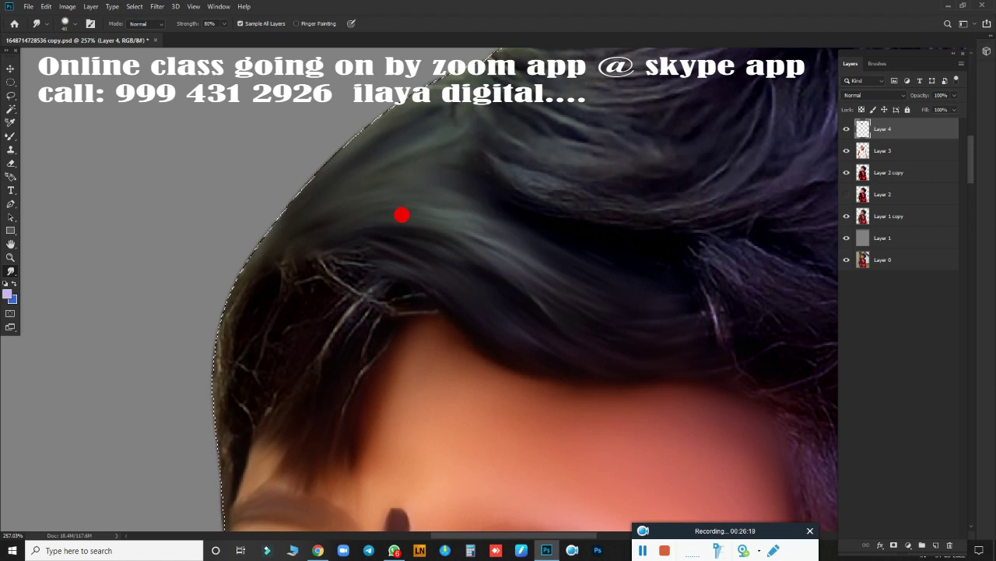
pyautogui.moveTo(401, 215); pyautogui.dragTo(234, 306)
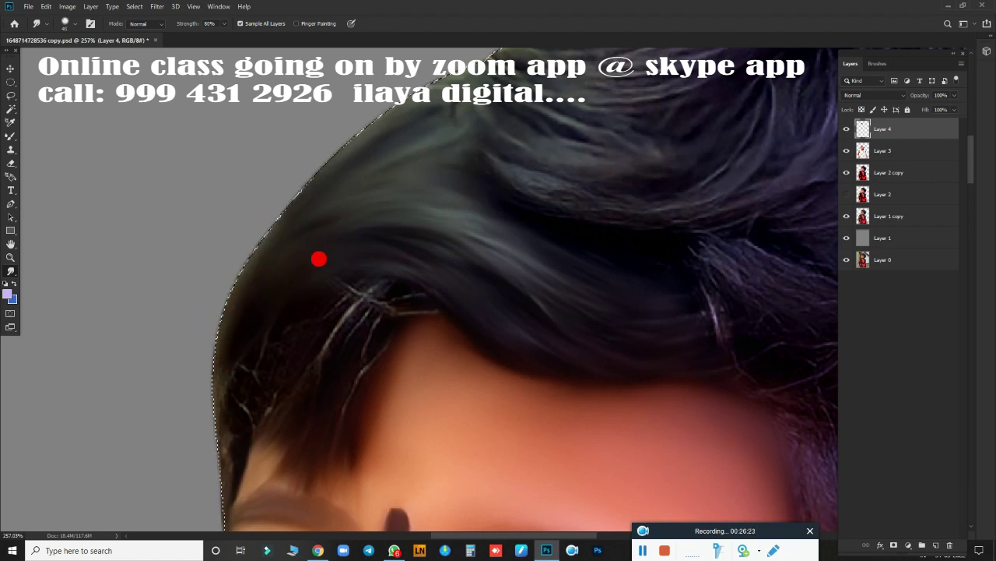
pyautogui.moveTo(319, 258); pyautogui.dragTo(379, 342)
pyautogui.scroll(-3, 335, 226)
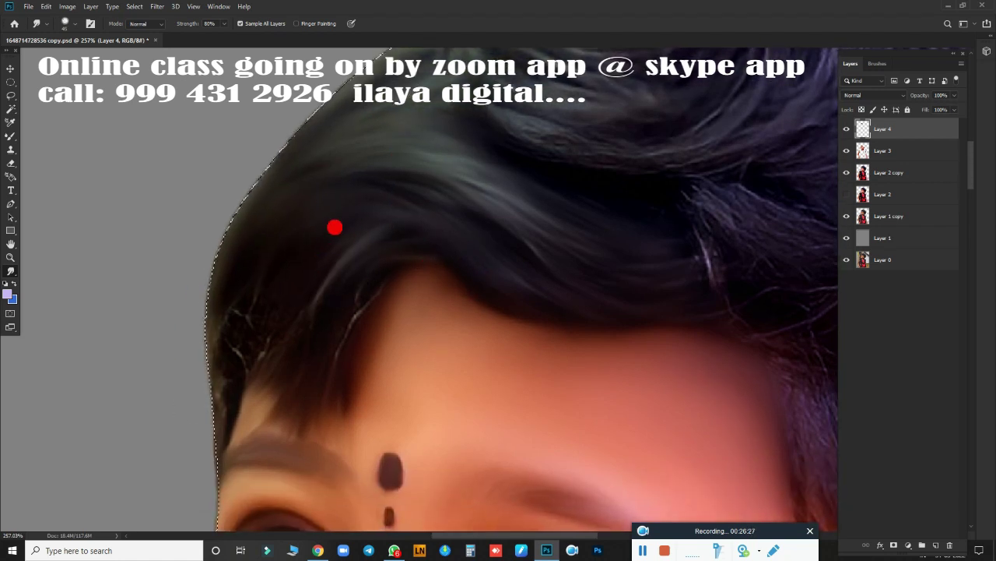
pyautogui.moveTo(388, 208)
pyautogui.mouseDown()
pyautogui.moveTo(309, 312)
pyautogui.moveTo(170, 348)
pyautogui.mouseUp()
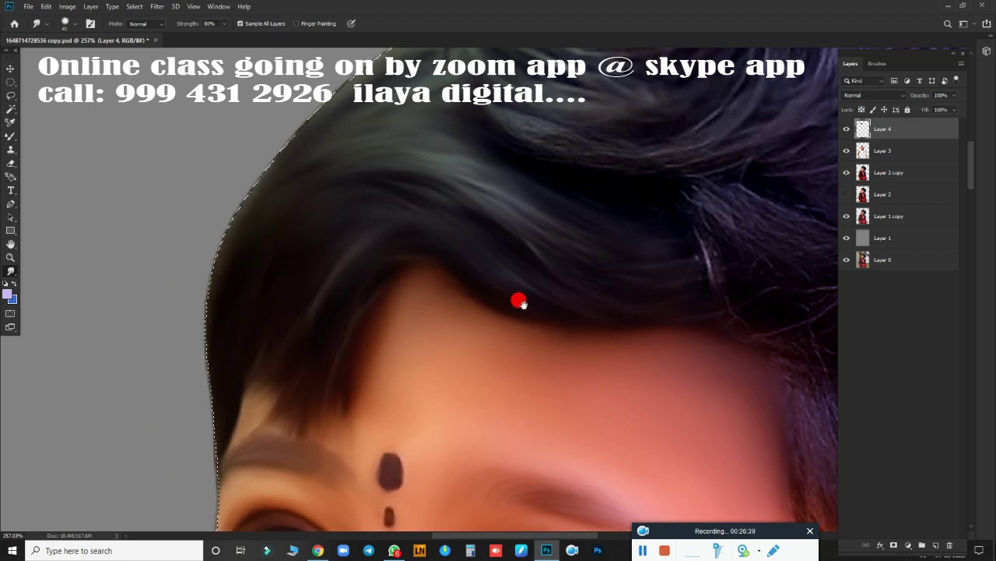
pyautogui.moveTo(519, 301); pyautogui.dragTo(368, 246)
# Step: Smudge the hair strands near the top of the head
pyautogui.moveTo(561, 360); pyautogui.dragTo(319, 364)
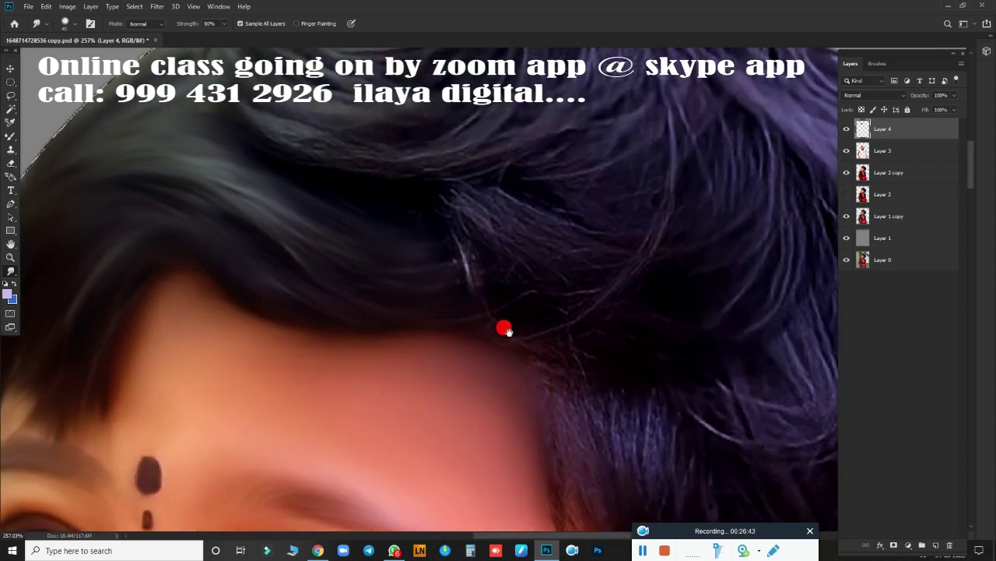
pyautogui.scroll(-3, 505, 328)
pyautogui.scroll(-3, 427, 382)
pyautogui.scroll(-1, 494, 345)
pyautogui.scroll(-1, 511, 338)
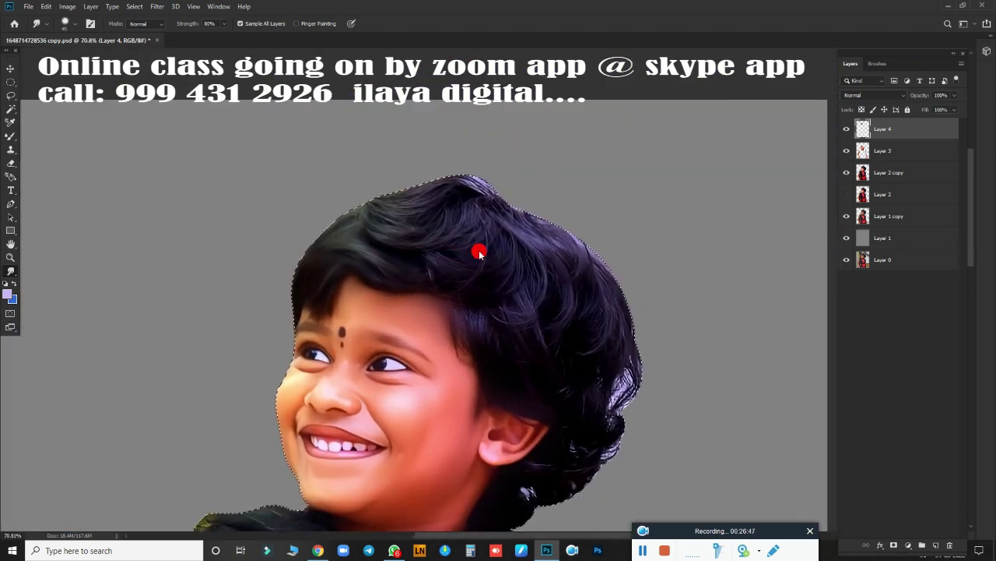
pyautogui.scroll(2, 503, 340)
pyautogui.scroll(1, 522, 340)
pyautogui.scroll(1, 549, 373)
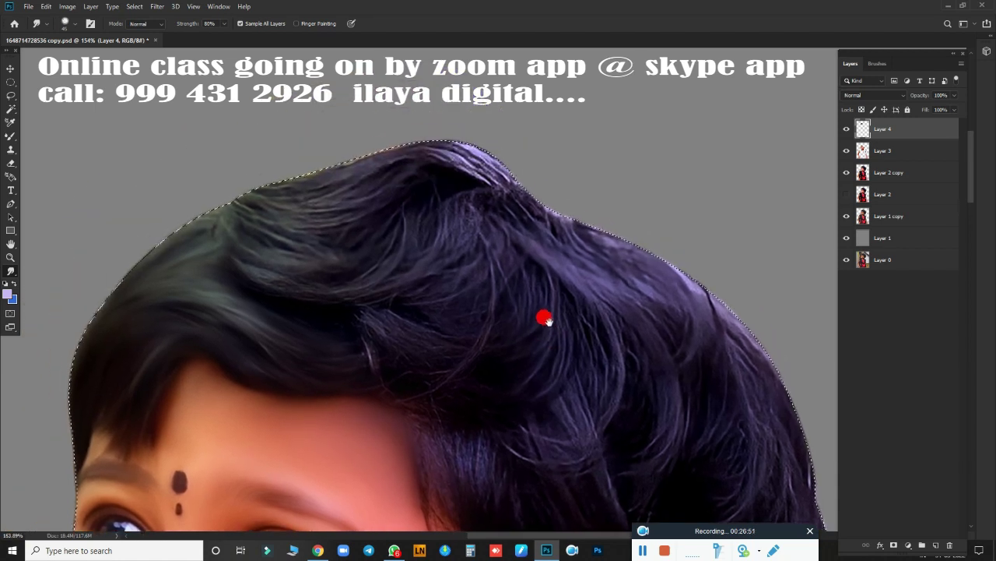
pyautogui.scroll(2, 544, 318)
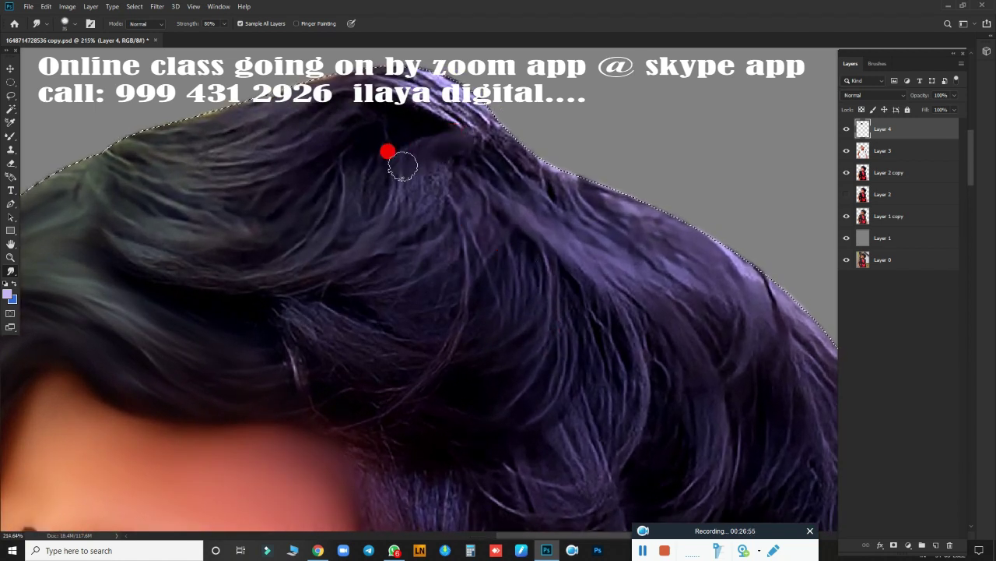
pyautogui.moveTo(402, 165)
pyautogui.mouseDown()
pyautogui.moveTo(414, 195)
pyautogui.moveTo(447, 180)
pyautogui.moveTo(349, 156)
pyautogui.moveTo(270, 269)
pyautogui.moveTo(463, 147)
pyautogui.moveTo(396, 258)
pyautogui.moveTo(485, 289)
pyautogui.moveTo(534, 236)
pyautogui.moveTo(565, 267)
pyautogui.moveTo(616, 274)
pyautogui.moveTo(651, 330)
pyautogui.moveTo(658, 314)
pyautogui.moveTo(563, 313)
pyautogui.moveTo(456, 186)
pyautogui.mouseUp()
# Step: Smooth the strands in the middle of the hair and along its top and outer edges
pyautogui.moveTo(439, 361); pyautogui.dragTo(330, 294)
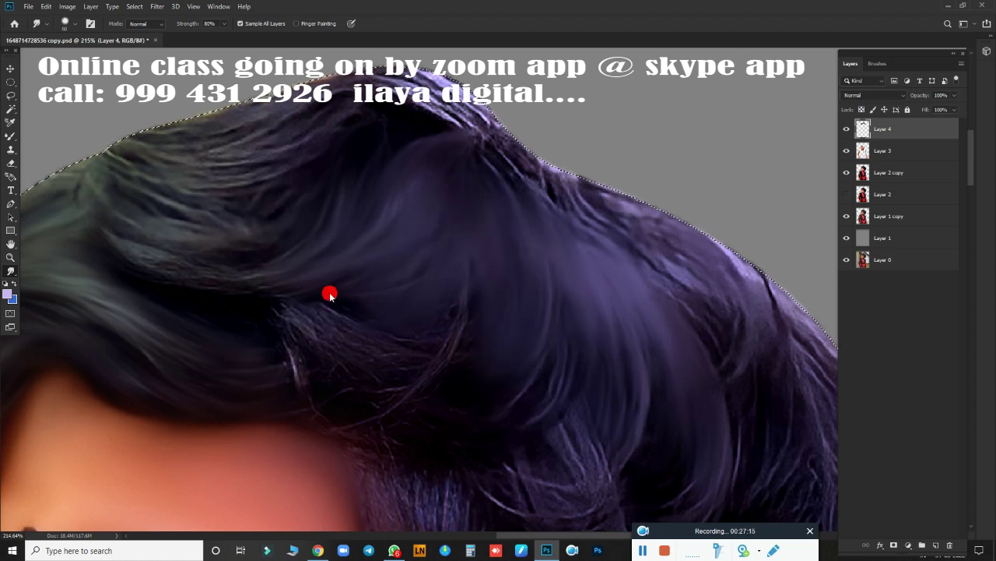
pyautogui.moveTo(196, 273)
pyautogui.mouseDown()
pyautogui.moveTo(291, 216)
pyautogui.moveTo(329, 127)
pyautogui.moveTo(259, 117)
pyautogui.mouseUp()
pyautogui.moveTo(206, 150)
pyautogui.mouseDown()
pyautogui.moveTo(603, 267)
pyautogui.moveTo(478, 143)
pyautogui.moveTo(331, 156)
pyautogui.moveTo(325, 176)
pyautogui.moveTo(314, 151)
pyautogui.moveTo(247, 236)
pyautogui.moveTo(184, 382)
pyautogui.mouseUp()
pyautogui.moveTo(626, 329)
pyautogui.mouseDown()
pyautogui.moveTo(381, 306)
pyautogui.moveTo(283, 247)
pyautogui.moveTo(418, 270)
pyautogui.moveTo(474, 189)
pyautogui.moveTo(359, 307)
pyautogui.moveTo(317, 371)
pyautogui.moveTo(325, 299)
pyautogui.moveTo(456, 303)
pyautogui.moveTo(221, 288)
pyautogui.moveTo(249, 249)
pyautogui.moveTo(83, 169)
pyautogui.moveTo(334, 207)
pyautogui.moveTo(410, 241)
pyautogui.moveTo(330, 107)
pyautogui.moveTo(470, 240)
pyautogui.moveTo(374, 125)
pyautogui.moveTo(561, 112)
pyautogui.moveTo(369, 198)
pyautogui.moveTo(412, 220)
pyautogui.moveTo(490, 122)
pyautogui.moveTo(414, 275)
pyautogui.moveTo(588, 276)
pyautogui.mouseUp()
# Step: Smooth the strands below the upper hair edge and darken the right hair edge
pyautogui.scroll(-3, 588, 276)
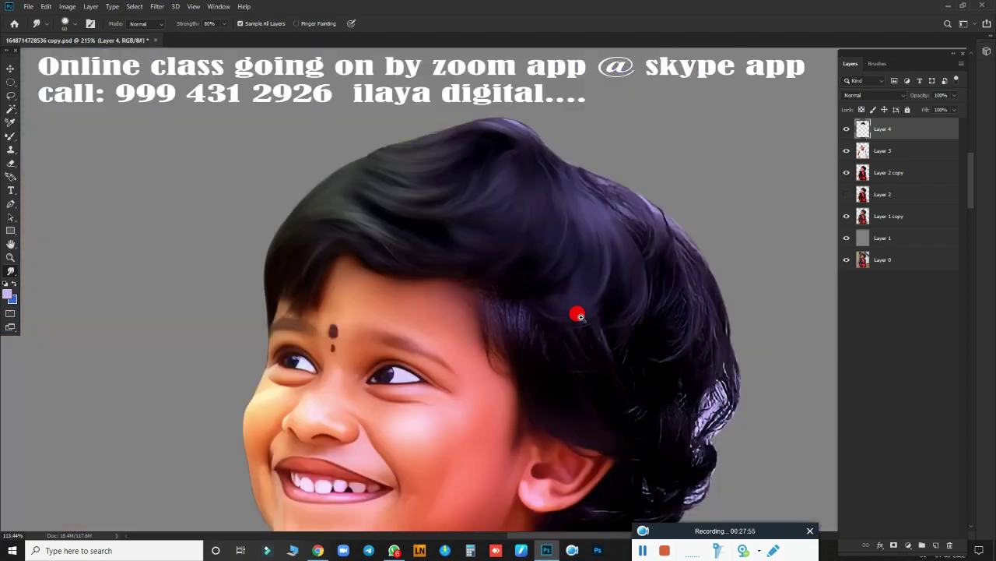
pyautogui.scroll(-1, 579, 312)
pyautogui.scroll(2, 527, 270)
pyautogui.scroll(2, 502, 289)
pyautogui.scroll(1, 502, 289)
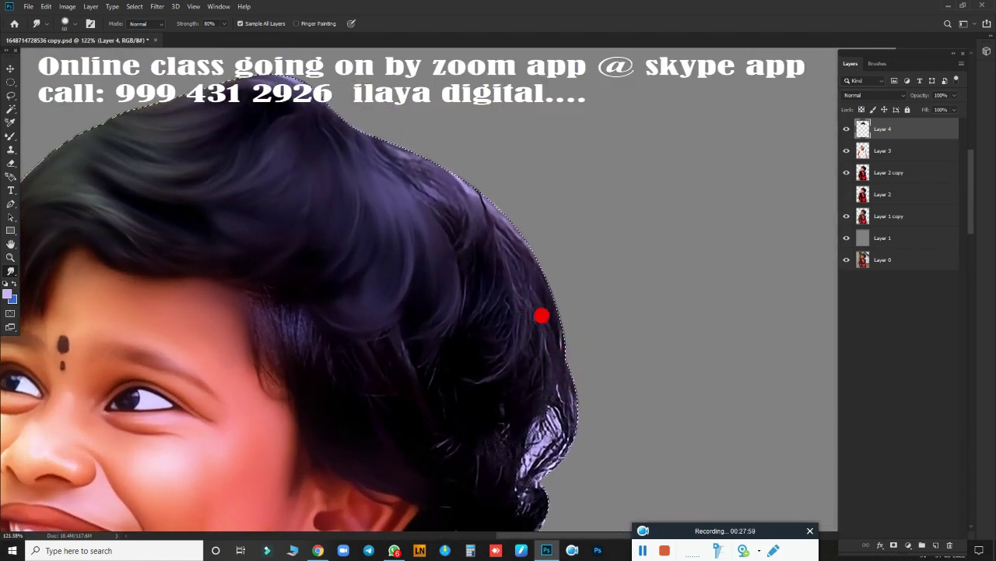
pyautogui.scroll(1, 537, 320)
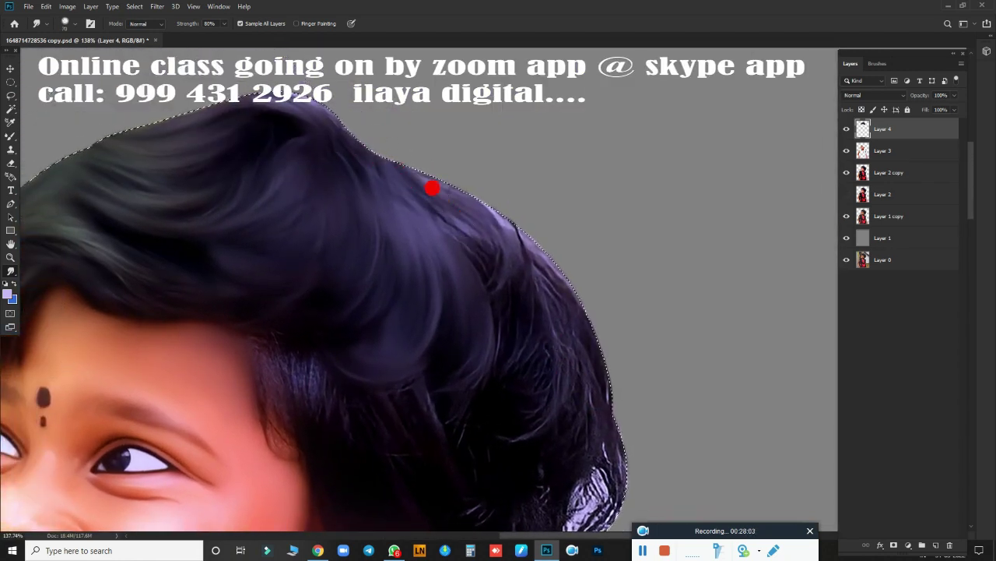
pyautogui.moveTo(432, 188); pyautogui.dragTo(504, 275)
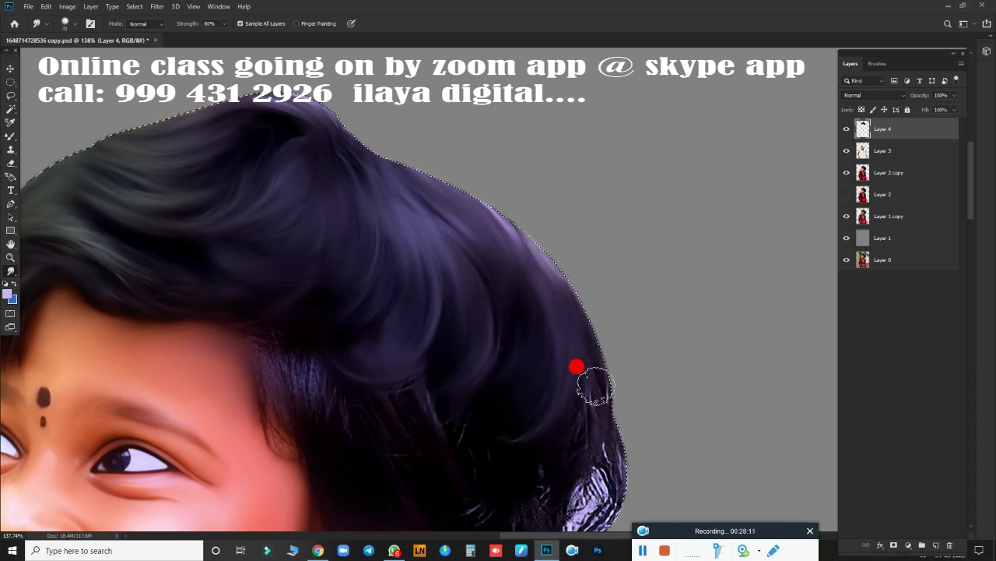
pyautogui.moveTo(595, 385); pyautogui.dragTo(493, 189)
# Step: Smudge the bright right-edge highlights, strands beside the ear and the earring blob into dark hair
pyautogui.scroll(-5, 596, 129)
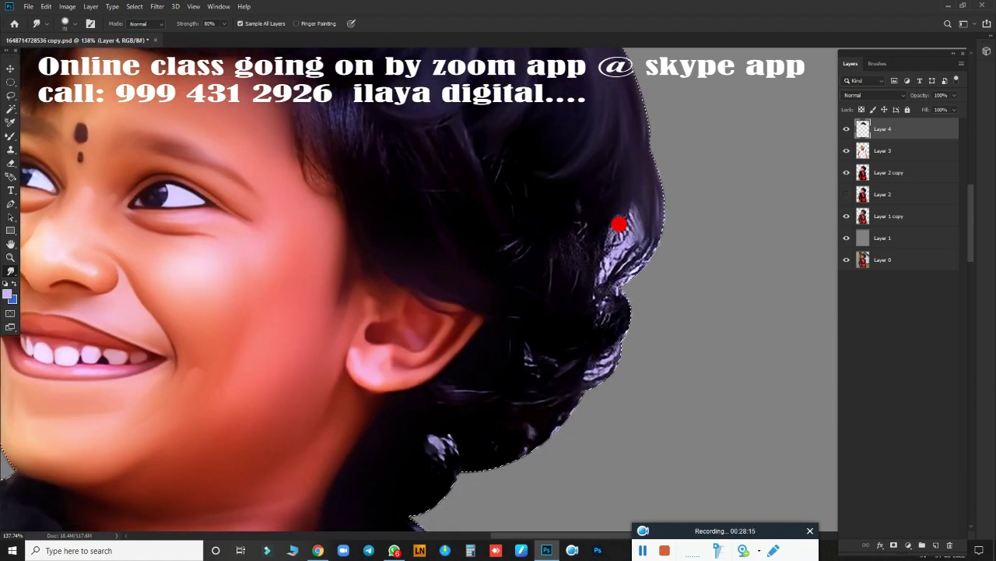
pyautogui.moveTo(619, 225)
pyautogui.mouseDown()
pyautogui.moveTo(583, 244)
pyautogui.moveTo(545, 301)
pyautogui.moveTo(620, 215)
pyautogui.mouseUp()
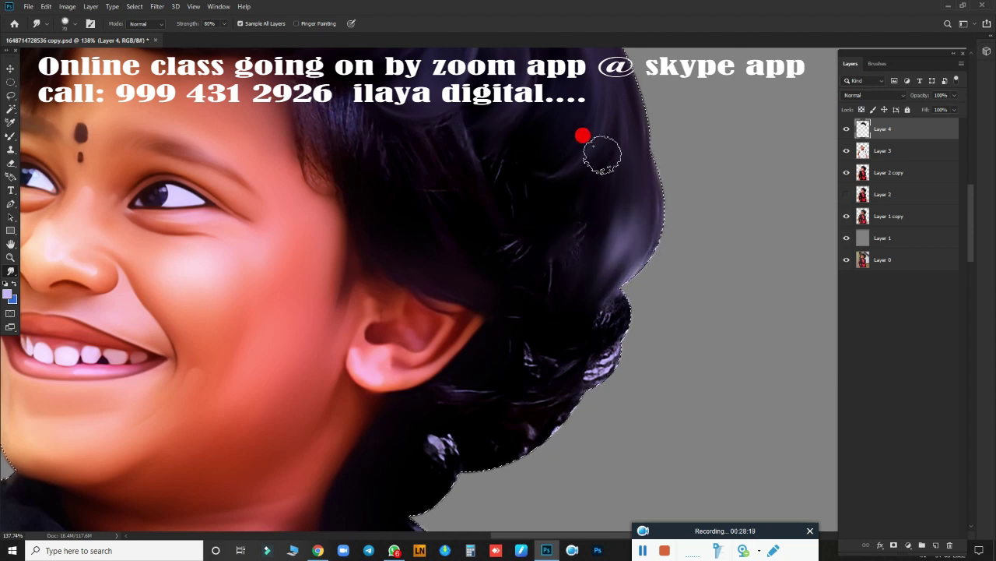
pyautogui.moveTo(567, 296)
pyautogui.mouseDown()
pyautogui.moveTo(616, 273)
pyautogui.moveTo(505, 363)
pyautogui.moveTo(544, 331)
pyautogui.mouseUp()
pyautogui.moveTo(440, 401)
pyautogui.mouseDown()
pyautogui.moveTo(516, 385)
pyautogui.moveTo(750, 207)
pyautogui.mouseUp()
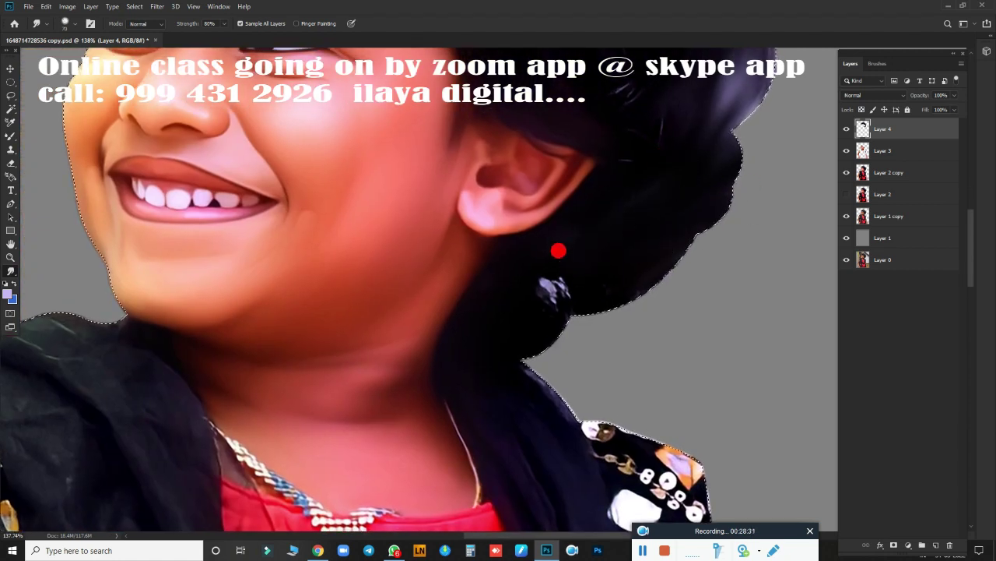
pyautogui.moveTo(577, 270)
pyautogui.mouseDown()
pyautogui.moveTo(541, 301)
pyautogui.moveTo(523, 294)
pyautogui.mouseUp()
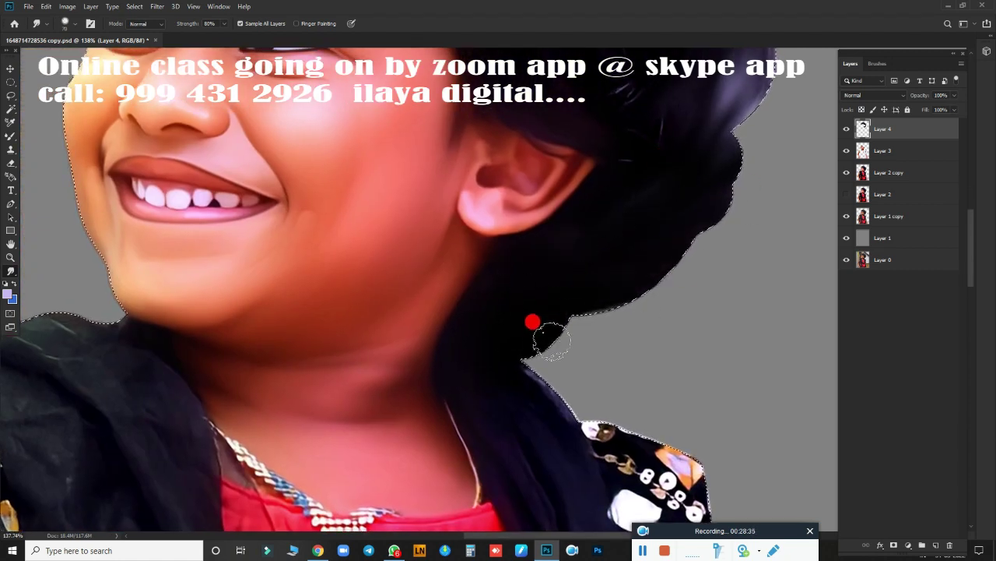
# Step: Blend the temple strands and the light strands behind the ear into the dark hair
pyautogui.moveTo(551, 339); pyautogui.dragTo(399, 359)
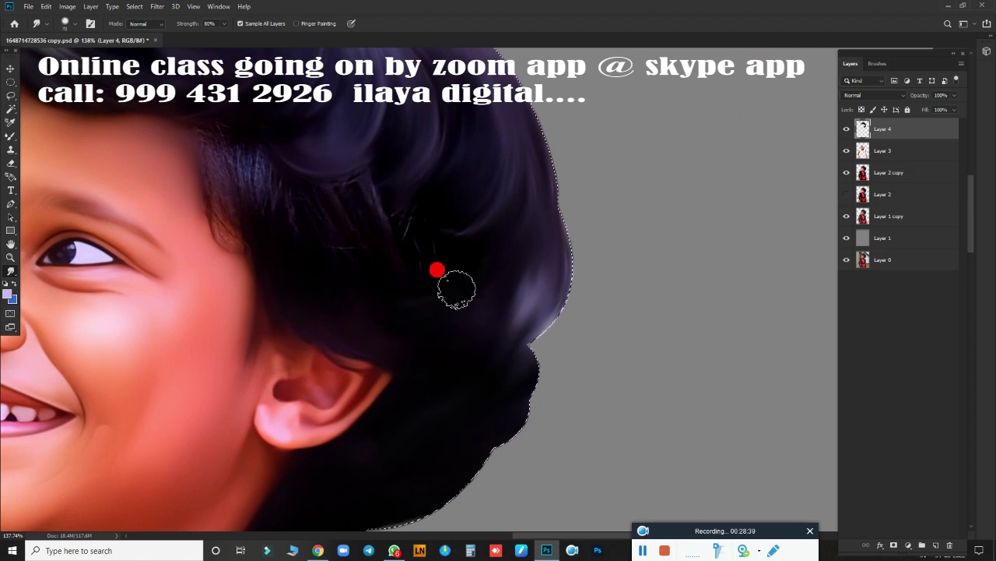
pyautogui.scroll(-3, 569, 369)
pyautogui.scroll(5, 465, 316)
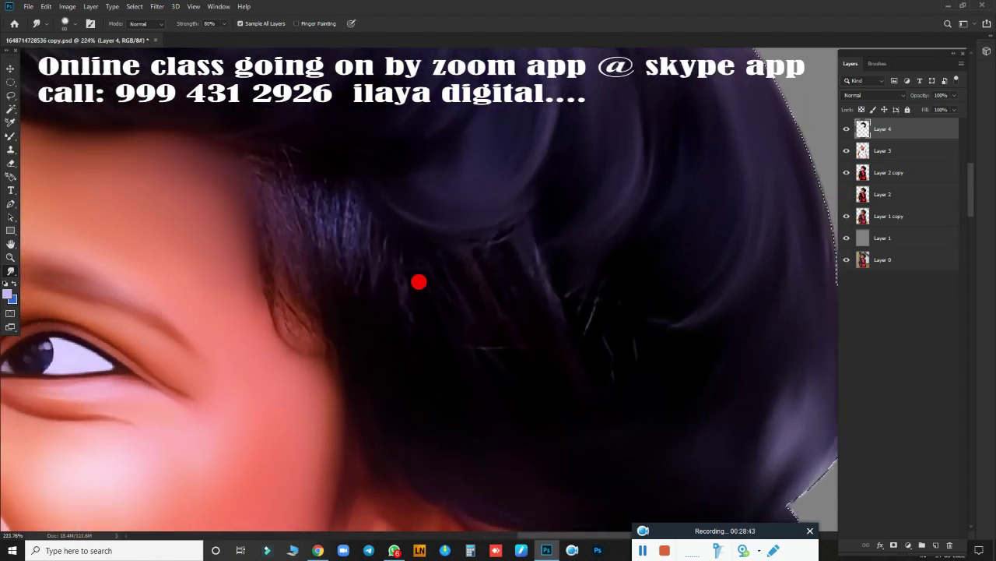
pyautogui.moveTo(297, 201)
pyautogui.mouseDown()
pyautogui.moveTo(361, 249)
pyautogui.moveTo(262, 169)
pyautogui.moveTo(311, 347)
pyautogui.moveTo(345, 317)
pyautogui.mouseUp()
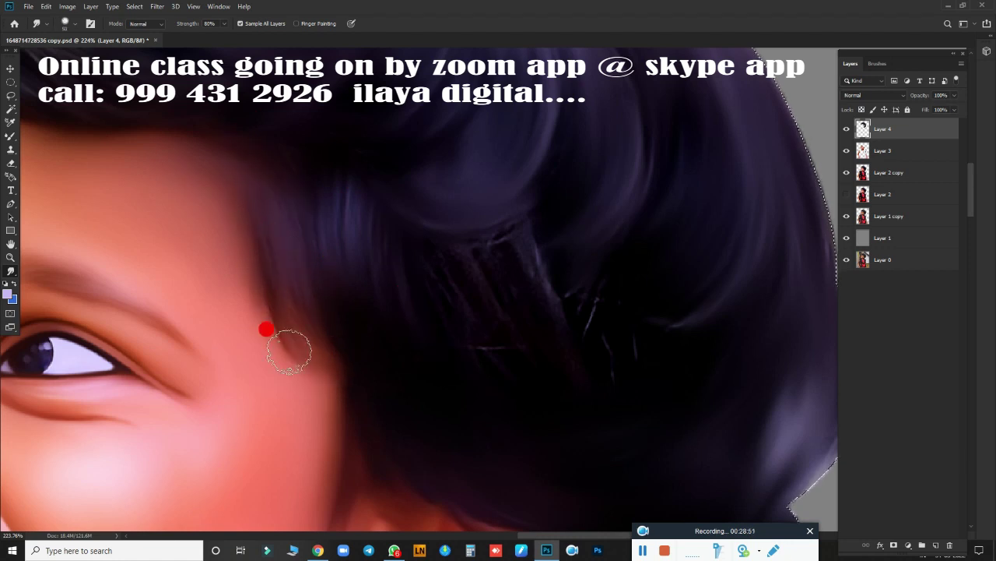
pyautogui.moveTo(489, 351)
pyautogui.mouseDown()
pyautogui.moveTo(335, 312)
pyautogui.moveTo(391, 331)
pyautogui.mouseUp()
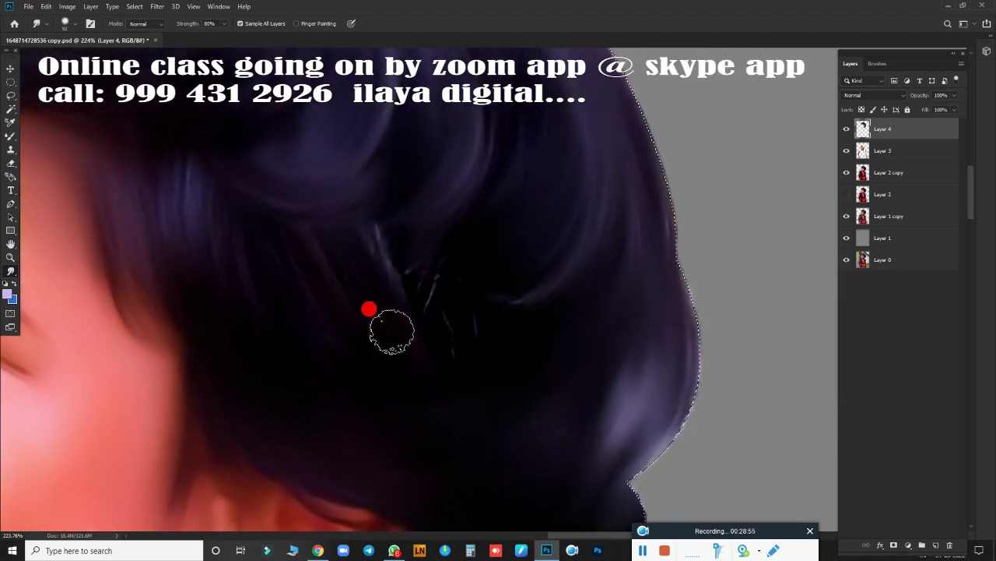
pyautogui.moveTo(495, 319)
pyautogui.mouseDown()
pyautogui.moveTo(468, 215)
pyautogui.moveTo(309, 211)
pyautogui.moveTo(420, 376)
pyautogui.moveTo(305, 162)
pyautogui.moveTo(535, 310)
pyautogui.moveTo(511, 365)
pyautogui.mouseUp()
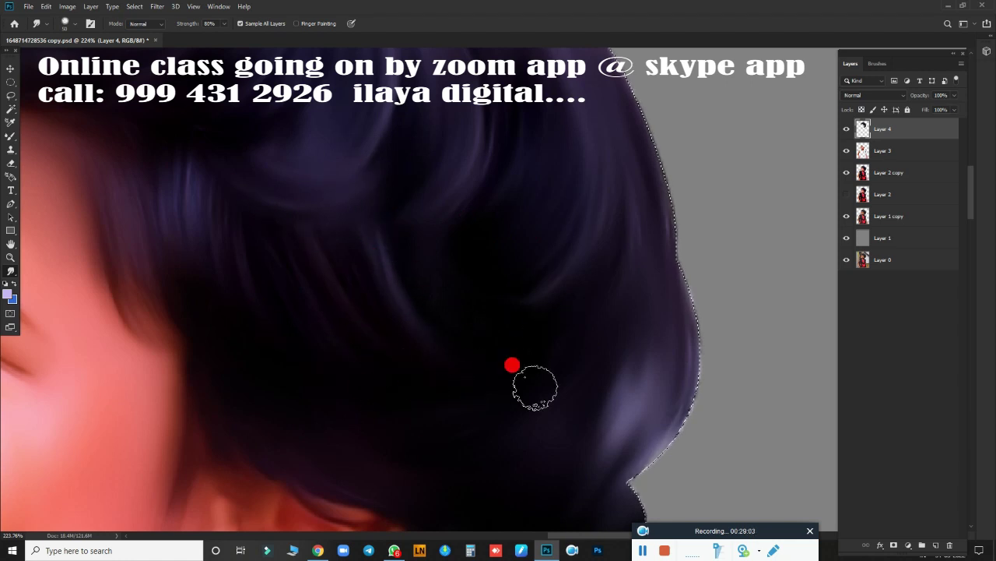
pyautogui.scroll(-2, 384, 304)
pyautogui.scroll(-1, 391, 294)
pyautogui.scroll(-3, 545, 351)
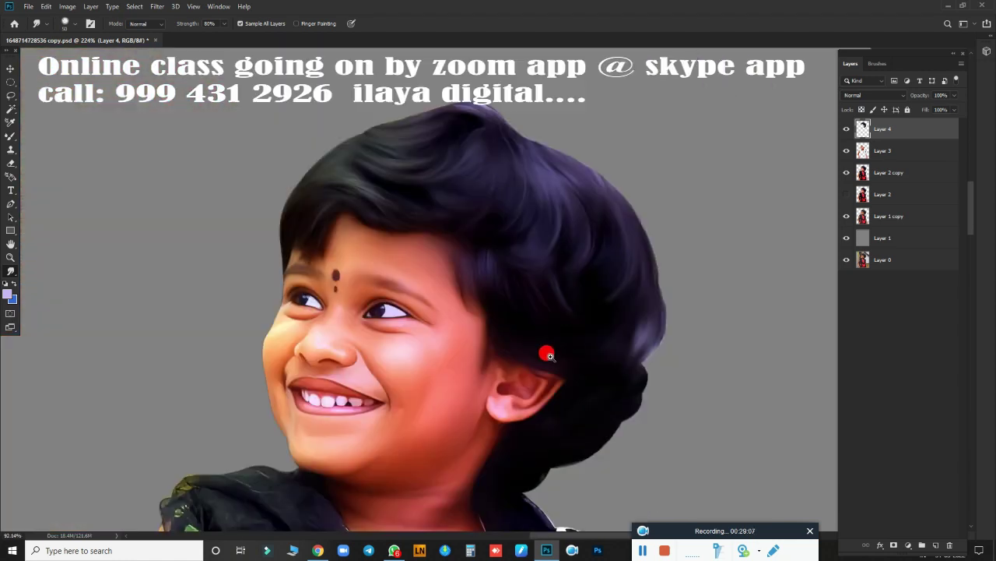
pyautogui.scroll(-2, 584, 378)
pyautogui.moveTo(492, 479)
pyautogui.mouseDown()
pyautogui.moveTo(462, 285)
pyautogui.moveTo(472, 307)
pyautogui.moveTo(891, 329)
pyautogui.mouseUp()
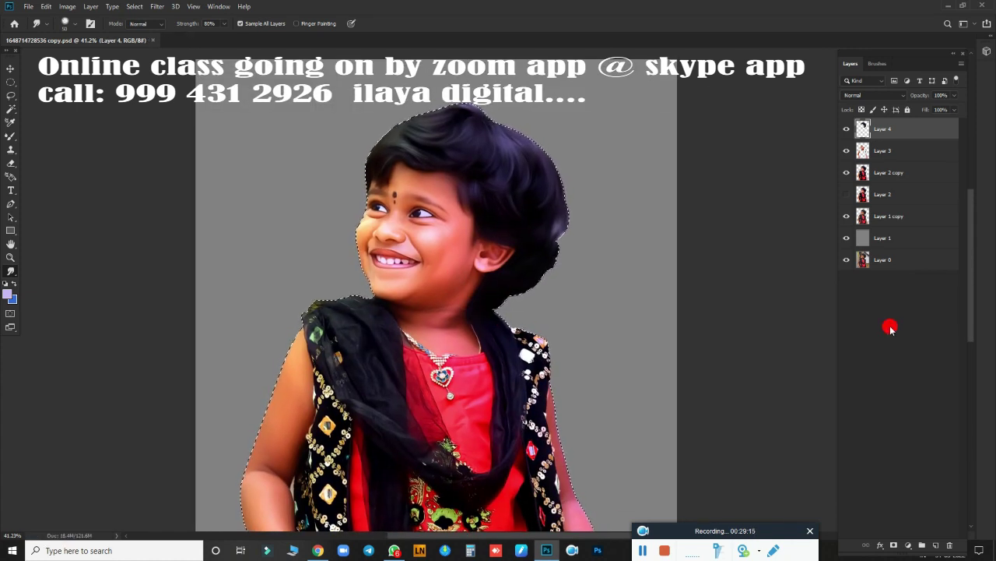
# Step: Add Layer 5 above Layer 4 and pick a blue foreground colour
pyautogui.click(936, 545)
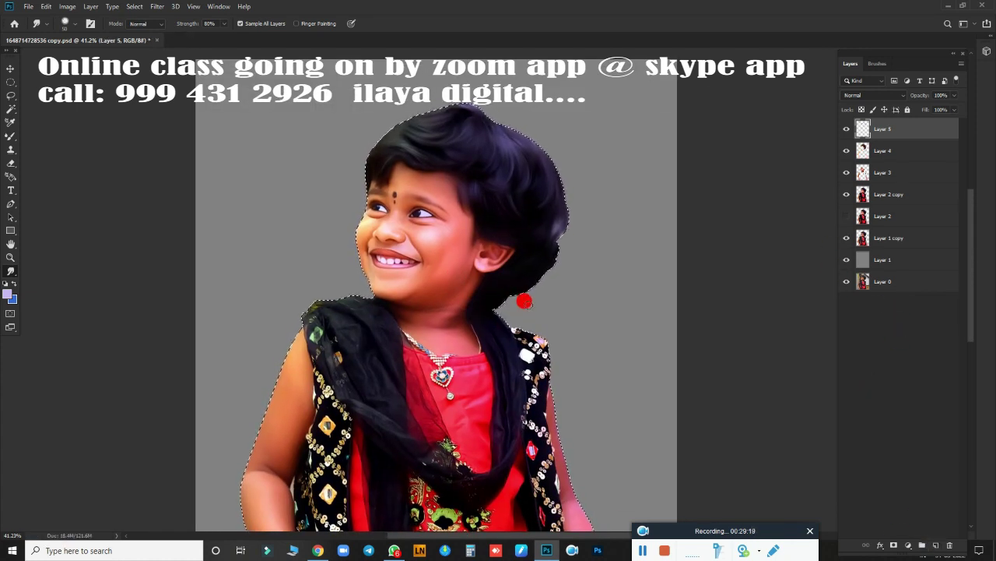
pyautogui.moveTo(524, 301); pyautogui.dragTo(525, 310)
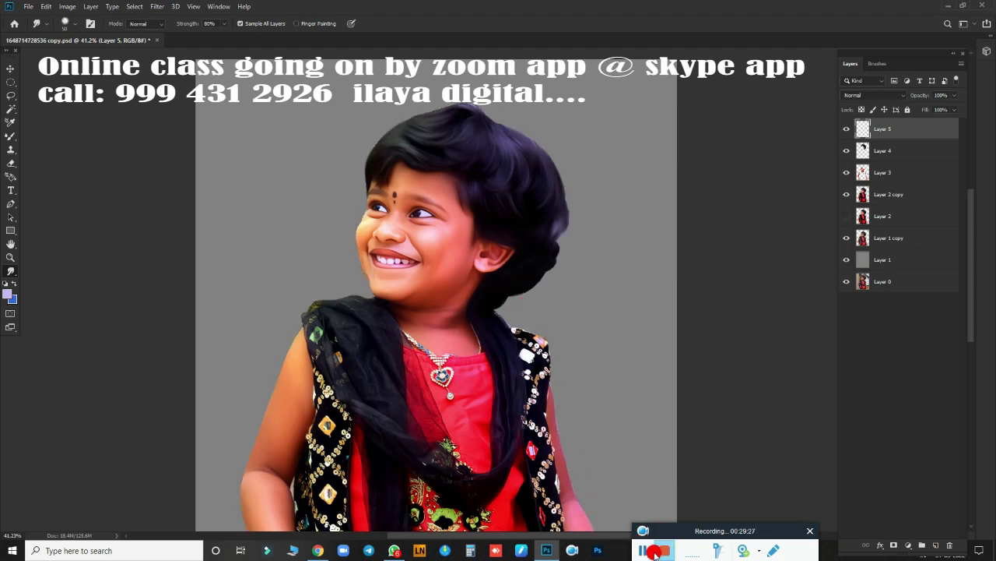
pyautogui.moveTo(426, 251)
pyautogui.mouseDown()
pyautogui.moveTo(423, 363)
pyautogui.moveTo(442, 330)
pyautogui.mouseUp()
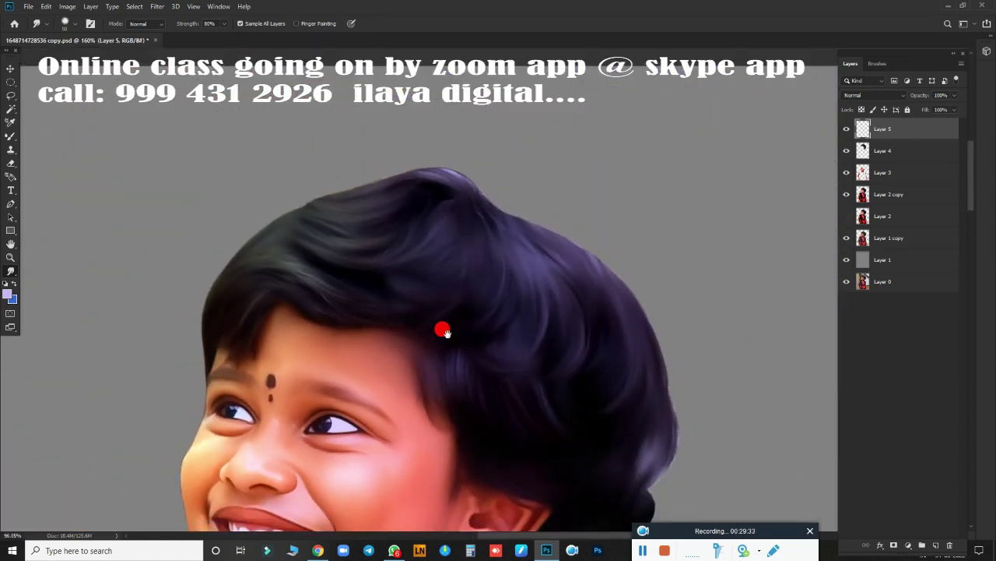
pyautogui.click(9, 295)
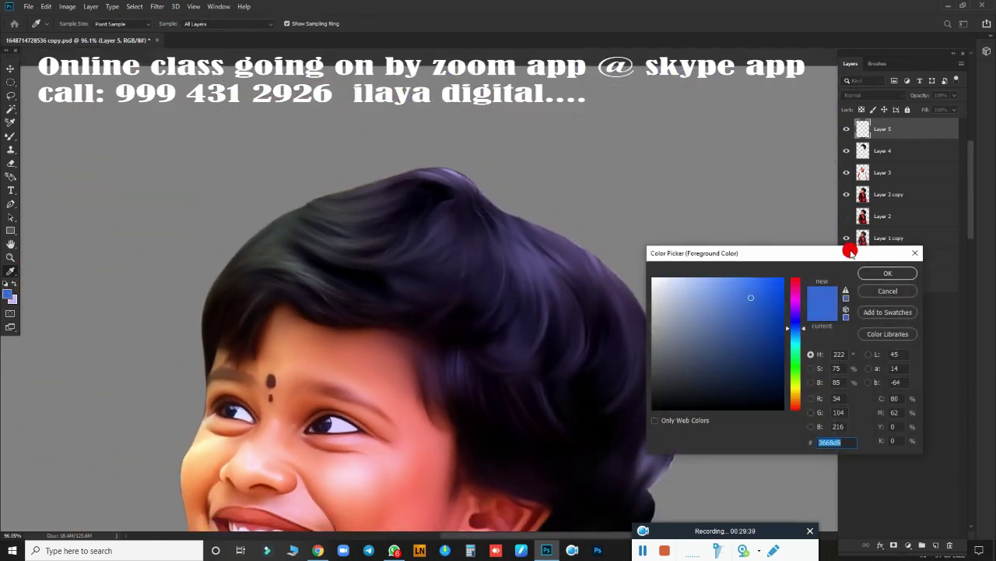
pyautogui.click(887, 273)
# Step: Set the background colour to black and fine-tune the foreground blue to #1276dc
pyautogui.click(12, 297)
pyautogui.click(782, 407)
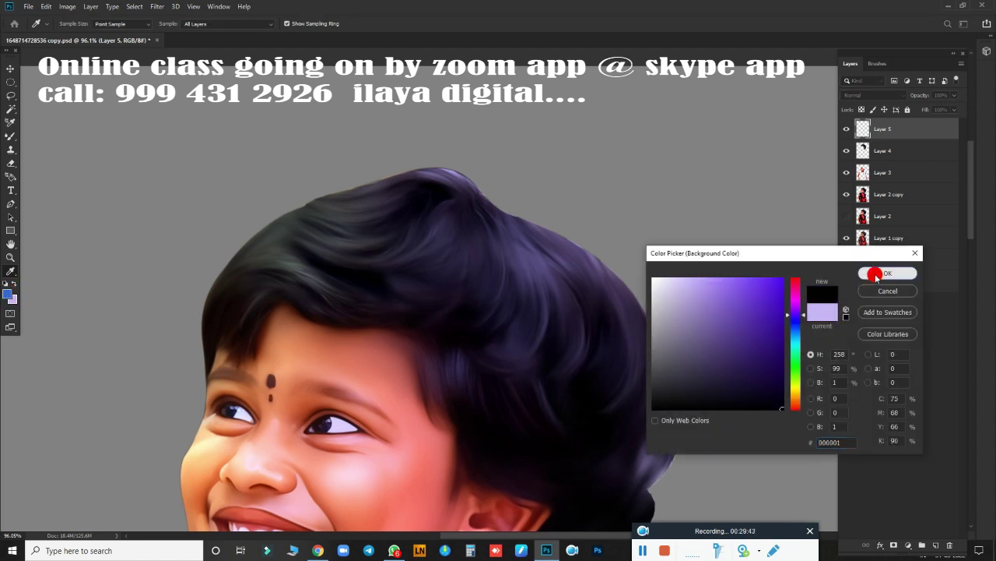
pyautogui.click(878, 273)
pyautogui.click(7, 293)
pyautogui.moveTo(790, 330); pyautogui.dragTo(790, 334)
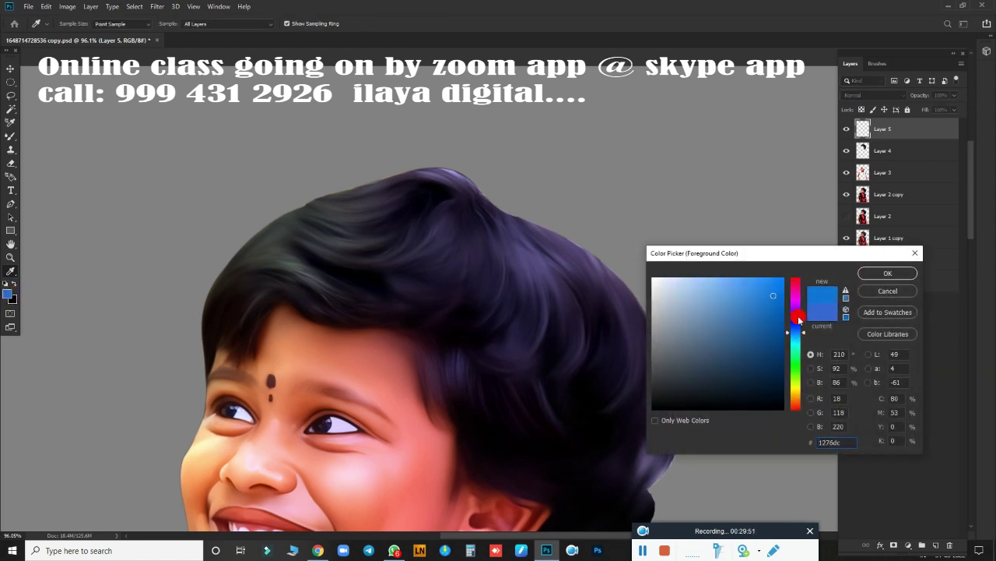
pyautogui.click(887, 273)
pyautogui.rightClick(496, 282)
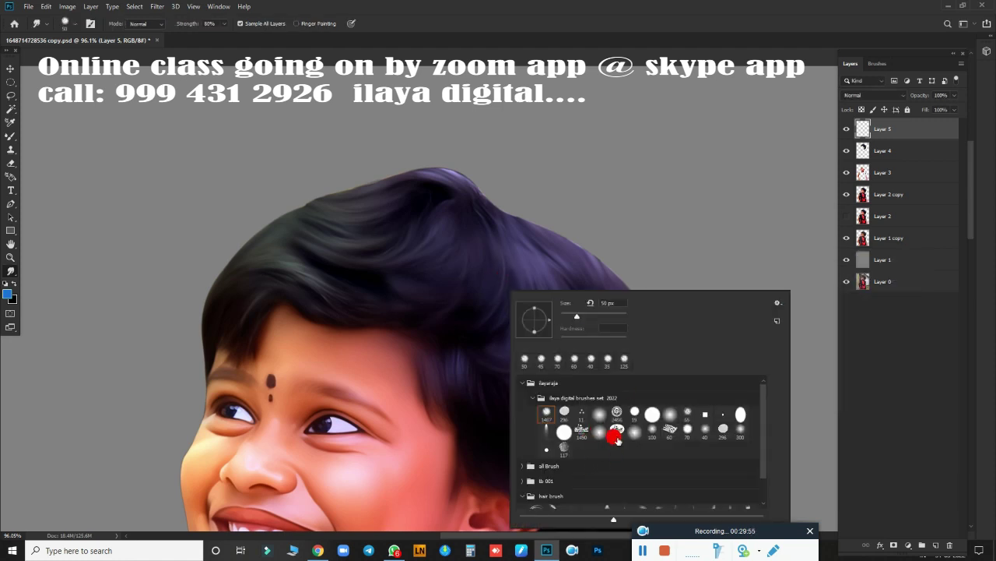
# Step: Set up the Brush with a fine strand tip, about size 80, for hair highlights
pyautogui.press('b')
pyautogui.press('Escape')
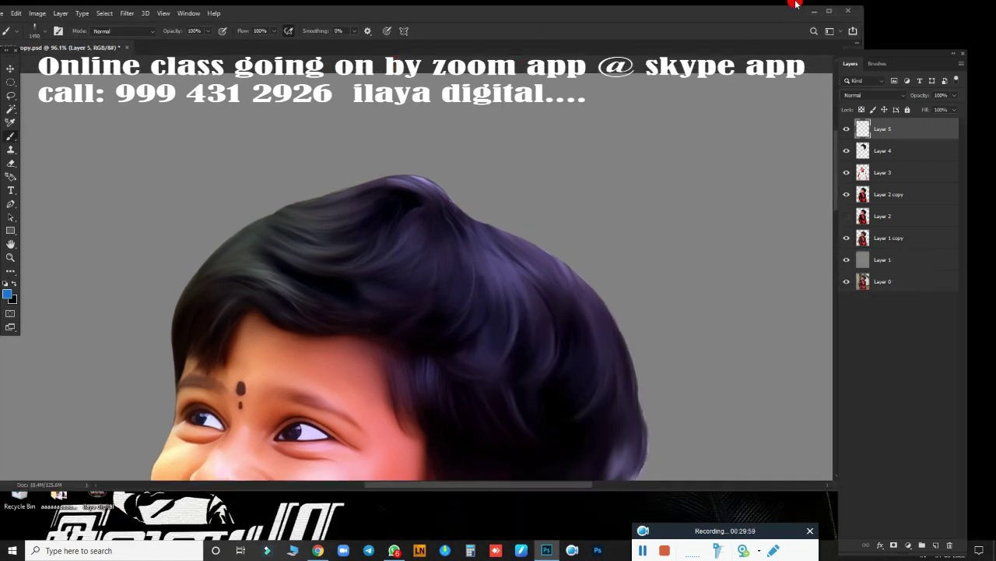
pyautogui.press('F5')
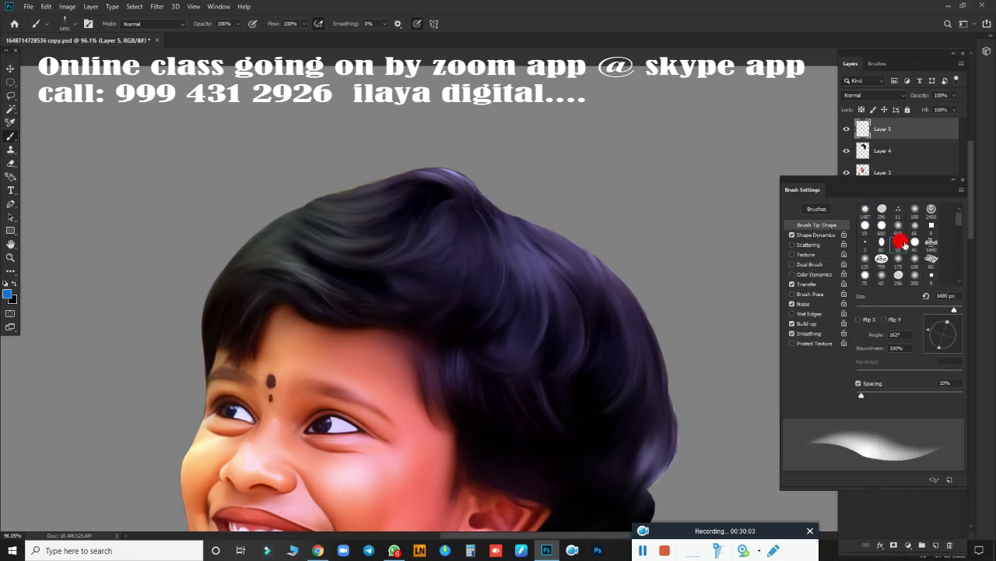
pyautogui.click(915, 521)
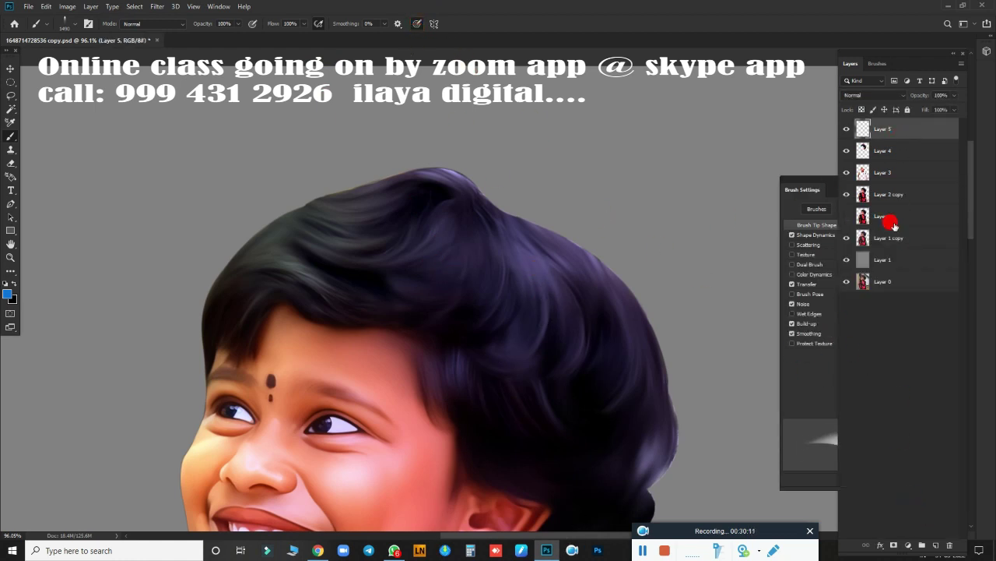
pyautogui.press('[')
pyautogui.press('[')
pyautogui.press('[')
pyautogui.press('[')
pyautogui.press('[')
pyautogui.press('[')
pyautogui.scroll(-5, 422, 339)
pyautogui.scroll(7, 462, 349)
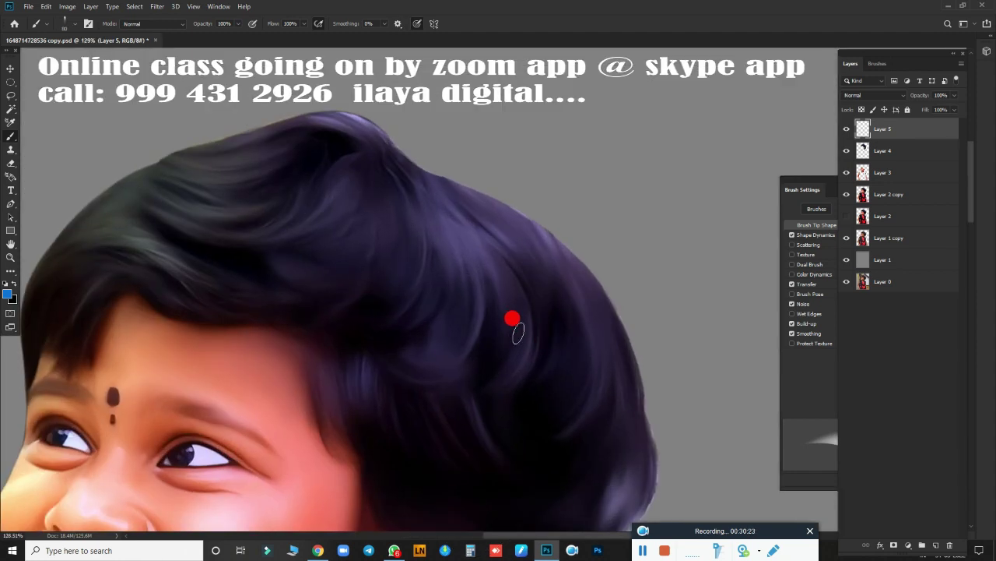
# Step: Rotate and zoom the canvas view so it follows the hair's flow
pyautogui.press('r')
pyautogui.moveTo(269, 392); pyautogui.dragTo(504, 277)
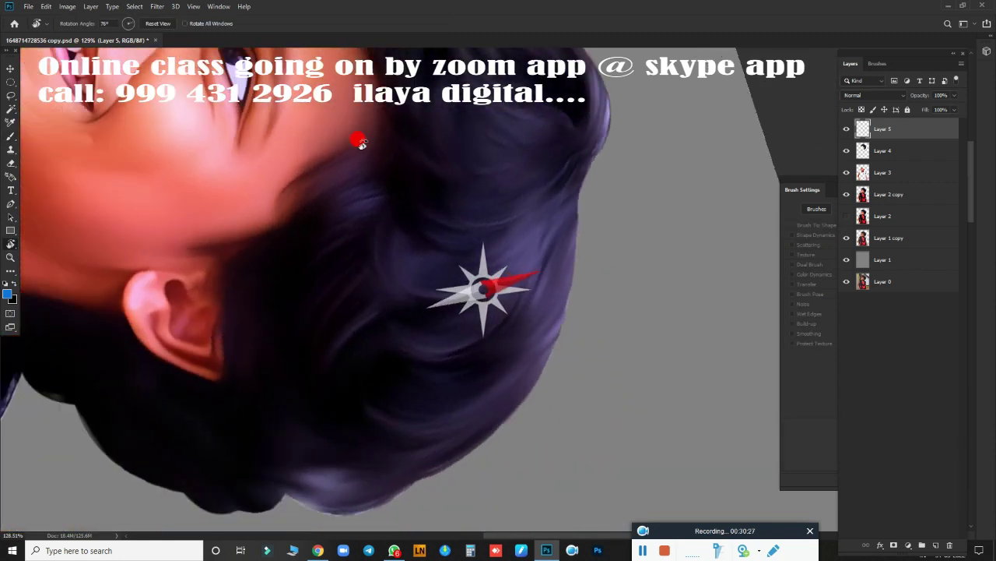
pyautogui.scroll(2, 504, 276)
pyautogui.scroll(2, 505, 320)
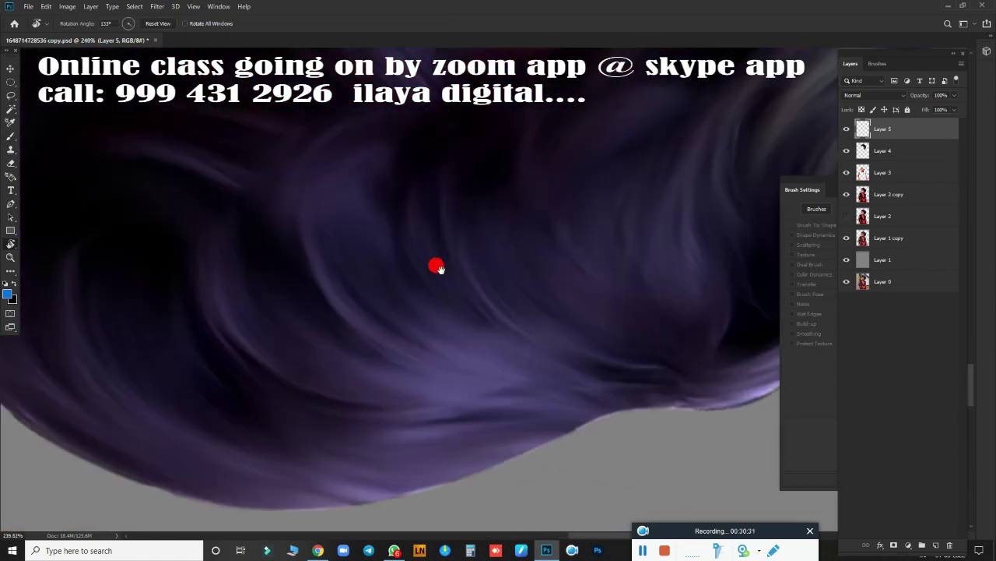
pyautogui.scroll(2, 436, 267)
pyautogui.moveTo(650, 271); pyautogui.dragTo(505, 234)
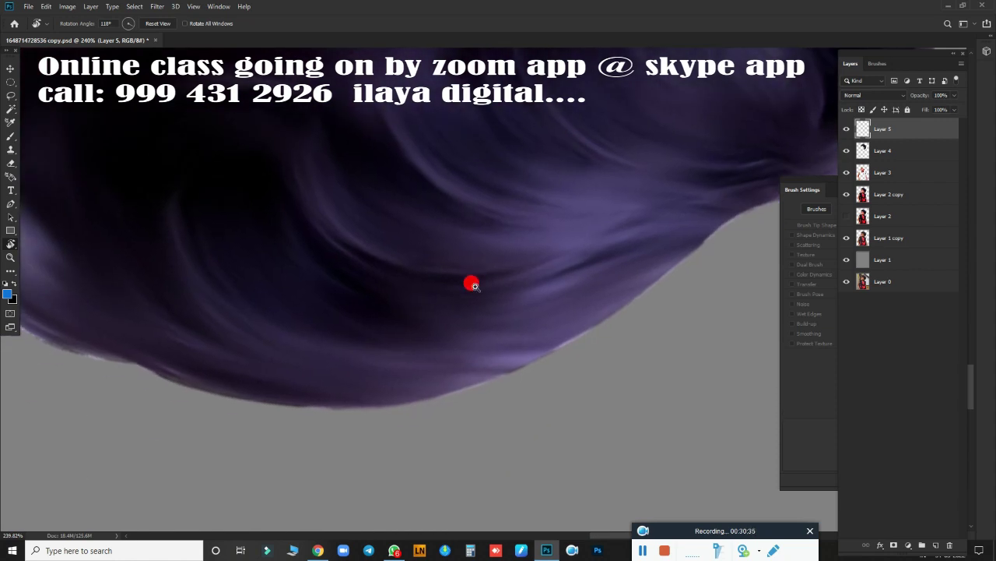
pyautogui.scroll(1, 447, 327)
# Step: Paint a first blue strand along the lower curve of the hair
pyautogui.press('b')
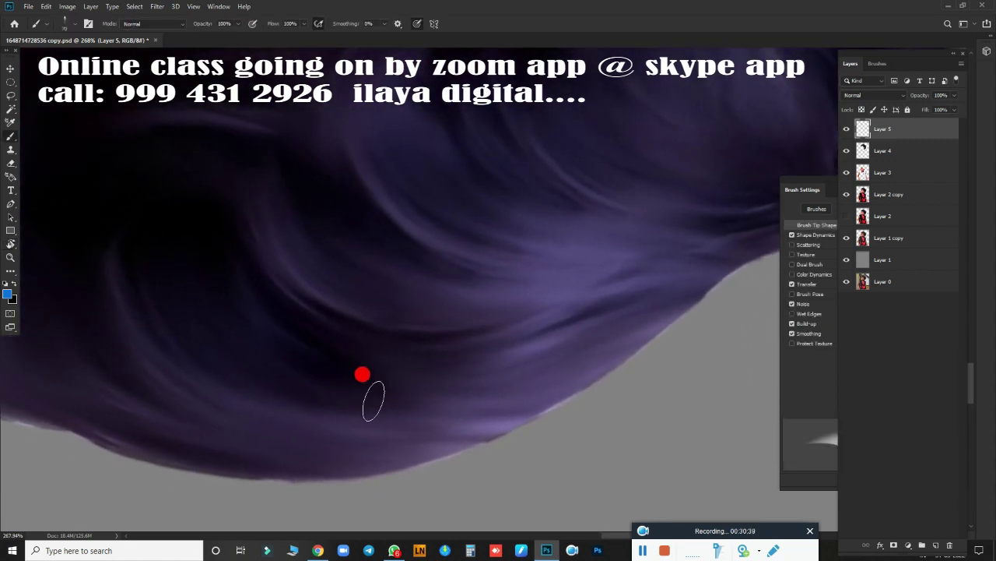
pyautogui.scroll(-4, 353, 371)
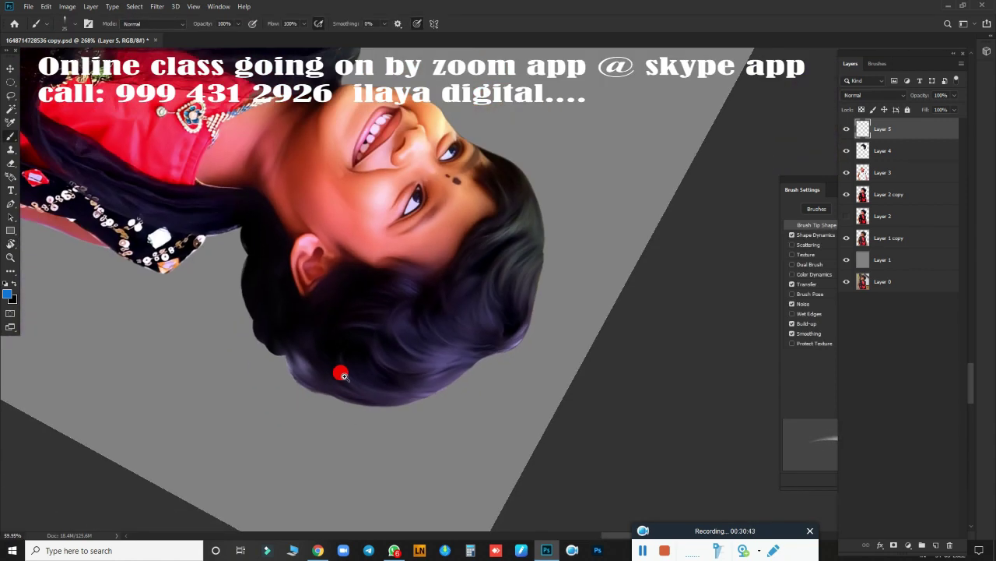
pyautogui.scroll(2, 407, 351)
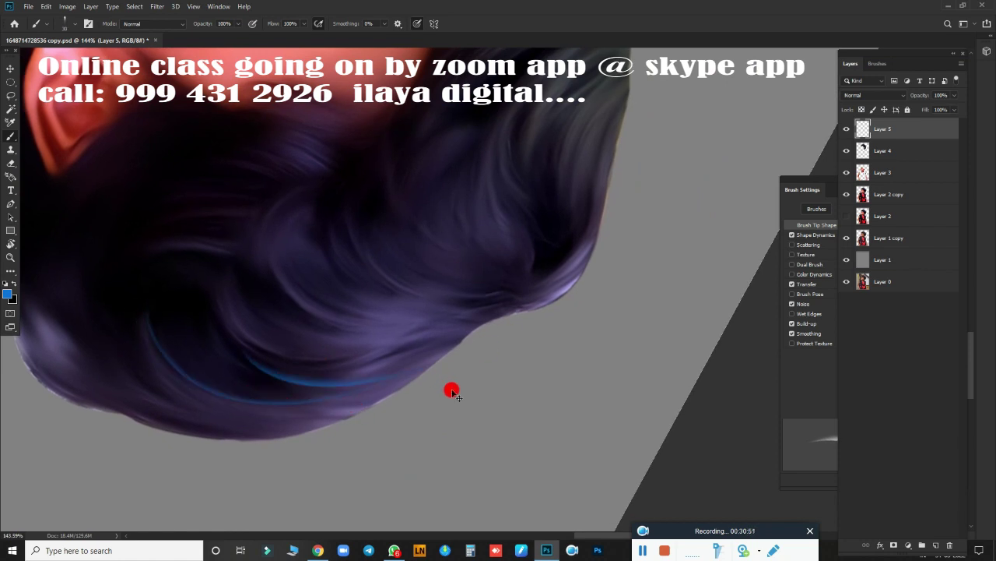
pyautogui.scroll(-2, 400, 371)
pyautogui.scroll(4, 616, 369)
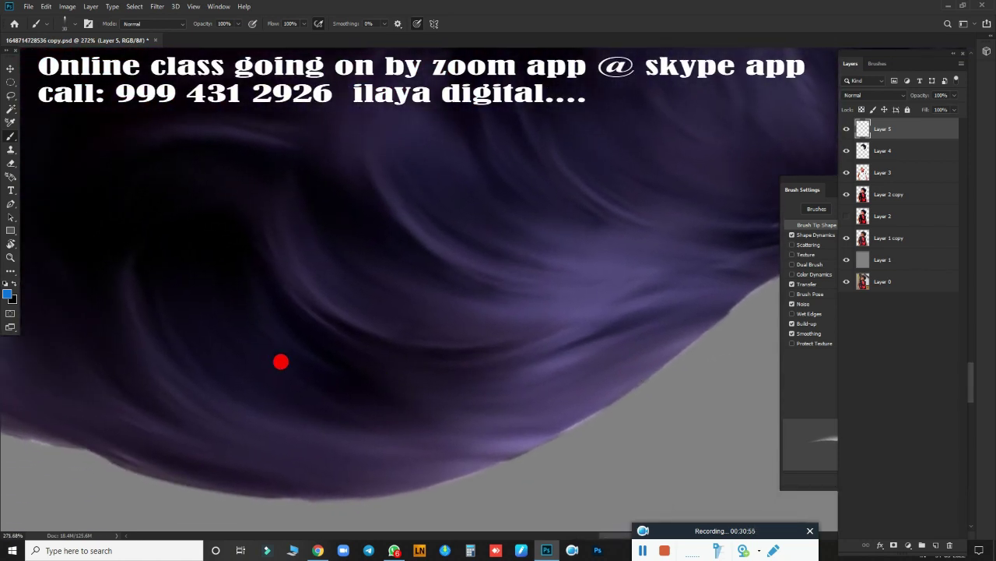
pyautogui.moveTo(143, 296); pyautogui.dragTo(349, 416)
pyautogui.hotkey('ctrl', 'z')
pyautogui.moveTo(140, 311); pyautogui.dragTo(454, 363)
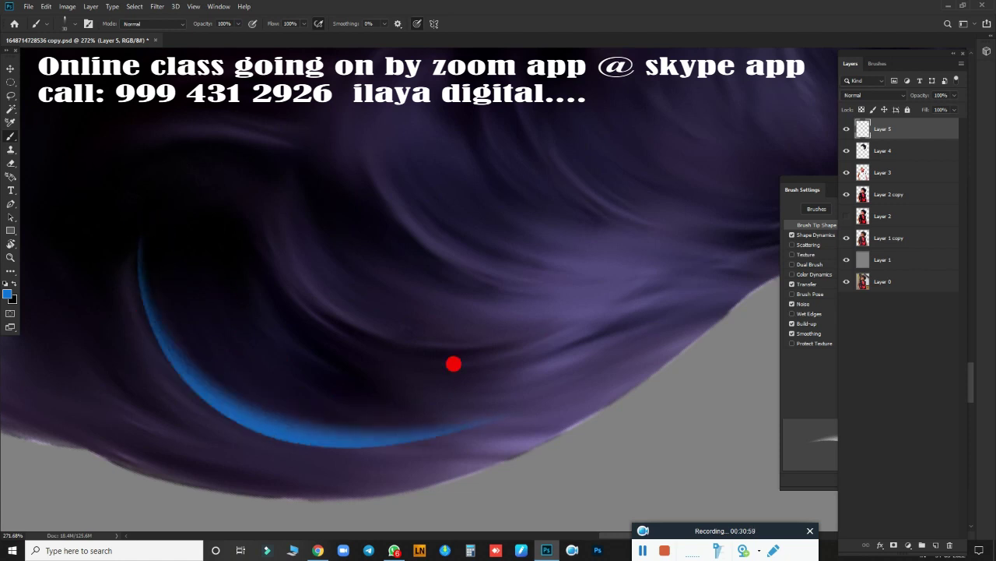
# Step: Redo the lower-curve blue strand until it fits, adding a second strand inside it
pyautogui.hotkey('ctrl', 'z')
pyautogui.moveTo(140, 290); pyautogui.dragTo(414, 450)
pyautogui.hotkey('ctrl', 'z')
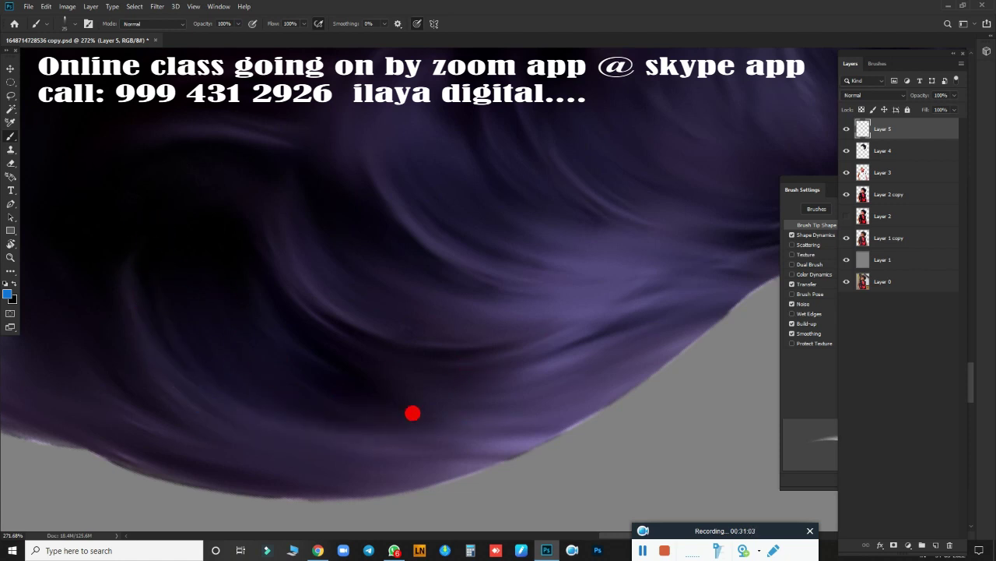
pyautogui.moveTo(121, 239); pyautogui.dragTo(383, 449)
pyautogui.hotkey('ctrl', 'z')
pyautogui.moveTo(140, 229); pyautogui.dragTo(608, 408)
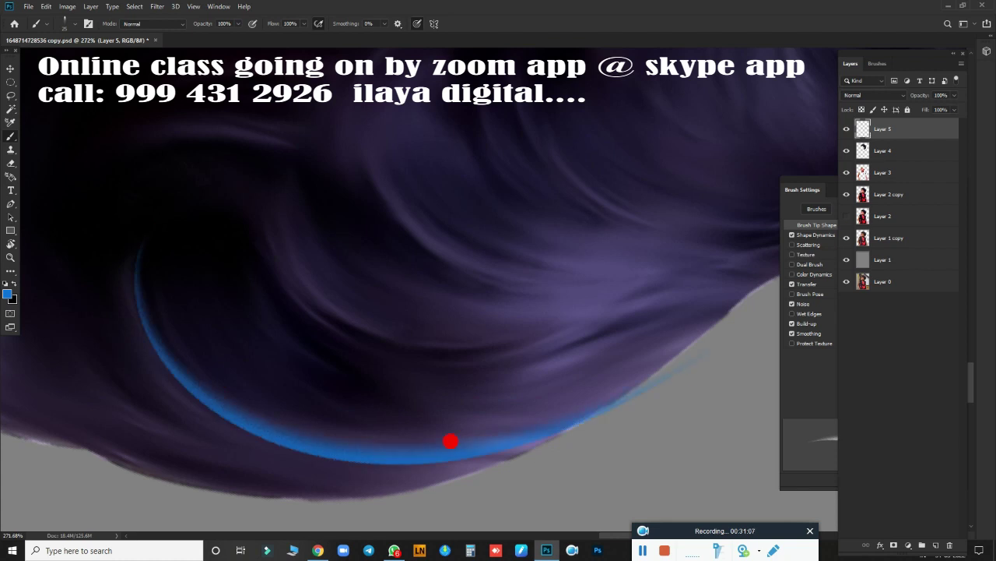
pyautogui.moveTo(215, 363)
pyautogui.mouseDown()
pyautogui.moveTo(436, 430)
pyautogui.moveTo(506, 432)
pyautogui.mouseUp()
pyautogui.hotkey('ctrl', 'z')
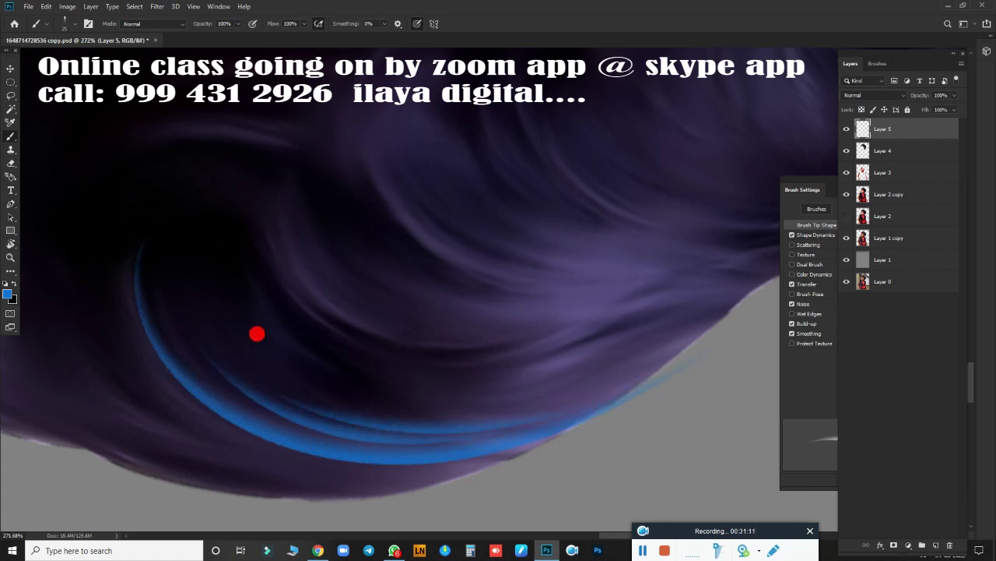
# Step: Paint a blue strand arcing above the existing lower strands
pyautogui.moveTo(299, 351); pyautogui.dragTo(574, 344)
pyautogui.hotkey('ctrl', 'z')
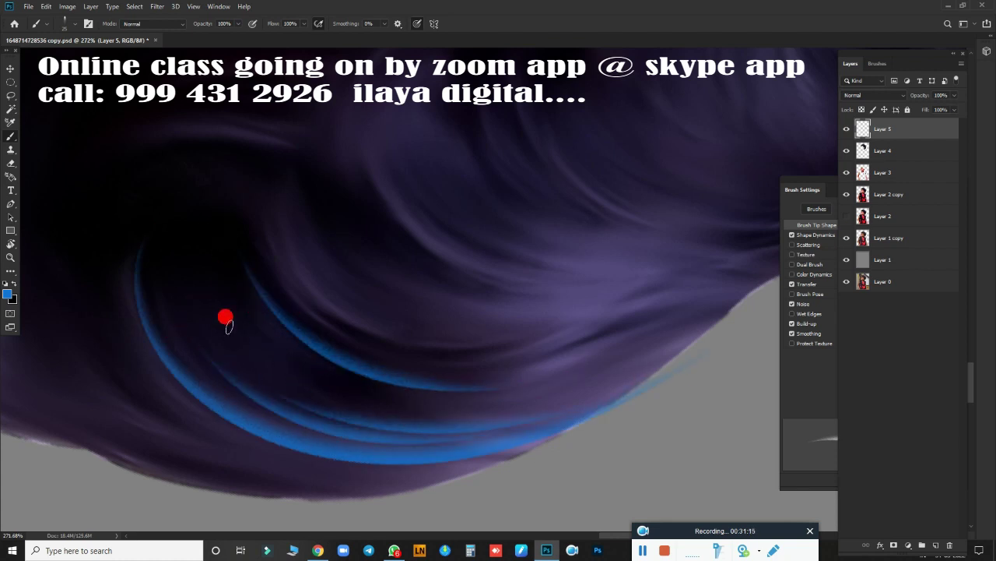
pyautogui.moveTo(225, 318); pyautogui.dragTo(652, 334)
pyautogui.scroll(2, 317, 434)
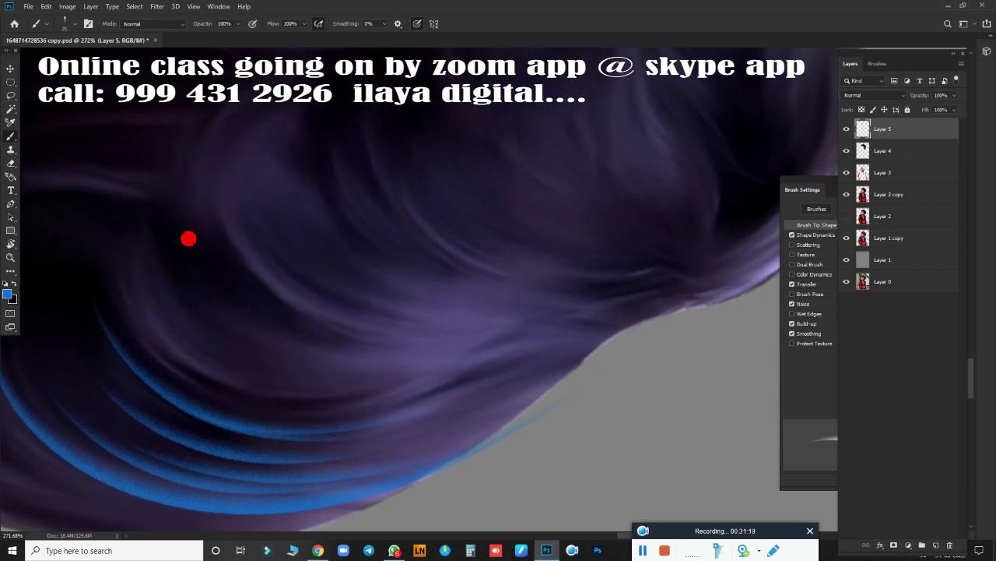
# Step: Paint a long blue strand arcing through the hair after several retries
pyautogui.moveTo(155, 248); pyautogui.dragTo(416, 379)
pyautogui.hotkey('ctrl', 'z')
pyautogui.moveTo(131, 247); pyautogui.dragTo(590, 410)
pyautogui.hotkey('ctrl', 'z')
pyautogui.moveTo(128, 222); pyautogui.dragTo(649, 411)
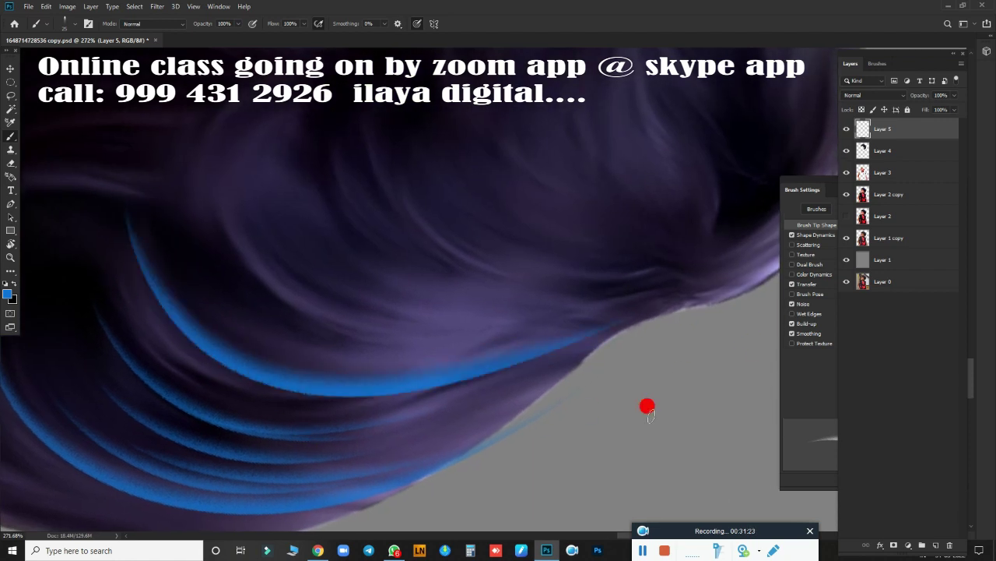
pyautogui.hotkey('ctrl', 'z')
pyautogui.moveTo(120, 247); pyautogui.dragTo(644, 399)
pyautogui.hotkey('ctrl', 'z')
pyautogui.moveTo(122, 218); pyautogui.dragTo(576, 329)
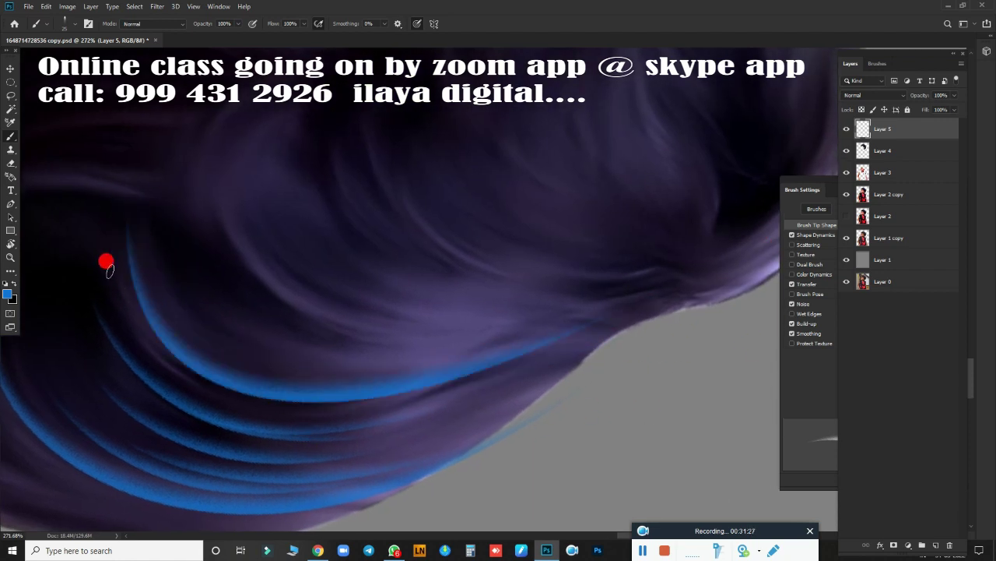
# Step: Add blue arcs curving down to the right across the middle of the hair
pyautogui.moveTo(113, 263); pyautogui.dragTo(402, 405)
pyautogui.hotkey('ctrl', 'z')
pyautogui.moveTo(164, 271); pyautogui.dragTo(394, 363)
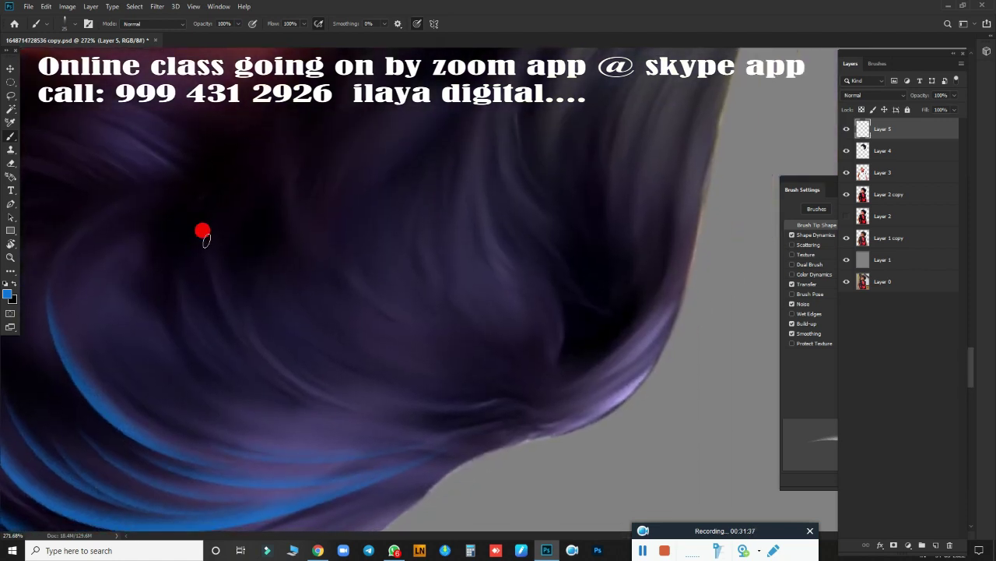
pyautogui.moveTo(202, 229); pyautogui.dragTo(545, 413)
pyautogui.hotkey('ctrl', 'z')
pyautogui.moveTo(202, 231); pyautogui.dragTo(466, 413)
pyautogui.hotkey('ctrl', 'z')
pyautogui.moveTo(197, 218); pyautogui.dragTo(465, 413)
pyautogui.moveTo(308, 339); pyautogui.dragTo(538, 385)
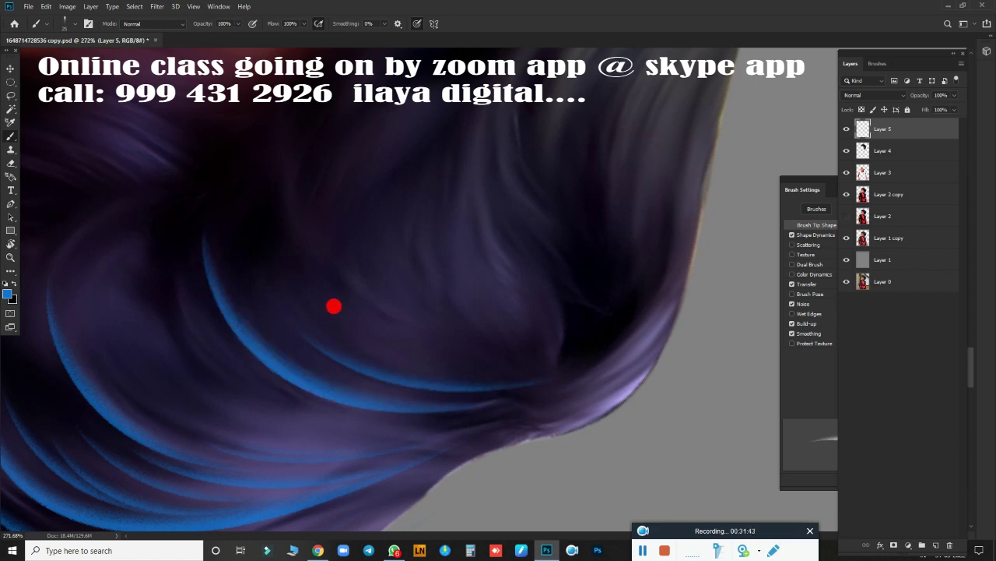
pyautogui.moveTo(265, 264); pyautogui.dragTo(473, 327)
# Step: Paint blue strands across the lower-left hair and near the top
pyautogui.moveTo(311, 320); pyautogui.dragTo(441, 392)
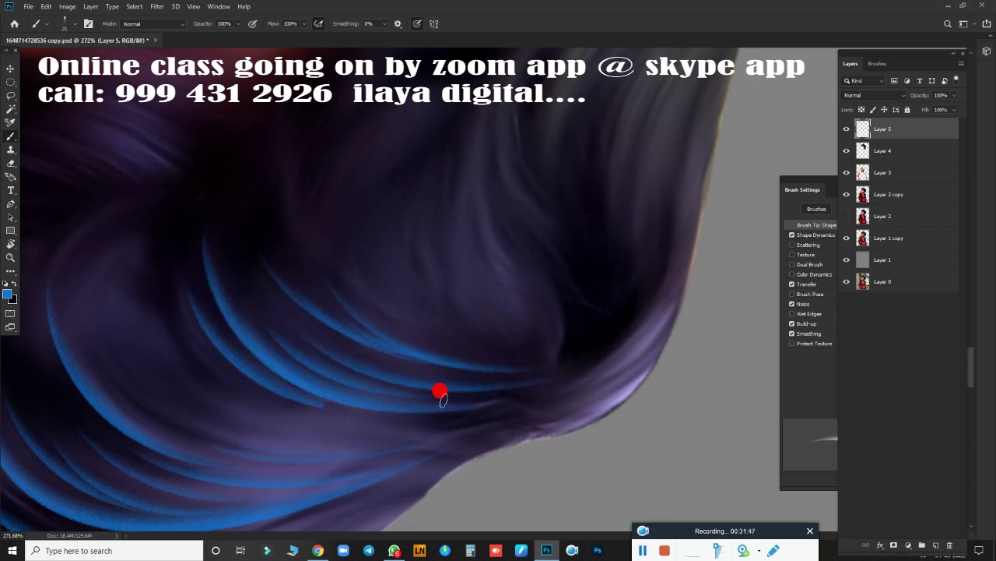
pyautogui.moveTo(197, 346); pyautogui.dragTo(420, 431)
pyautogui.moveTo(205, 329)
pyautogui.mouseDown()
pyautogui.moveTo(195, 351)
pyautogui.moveTo(367, 436)
pyautogui.mouseUp()
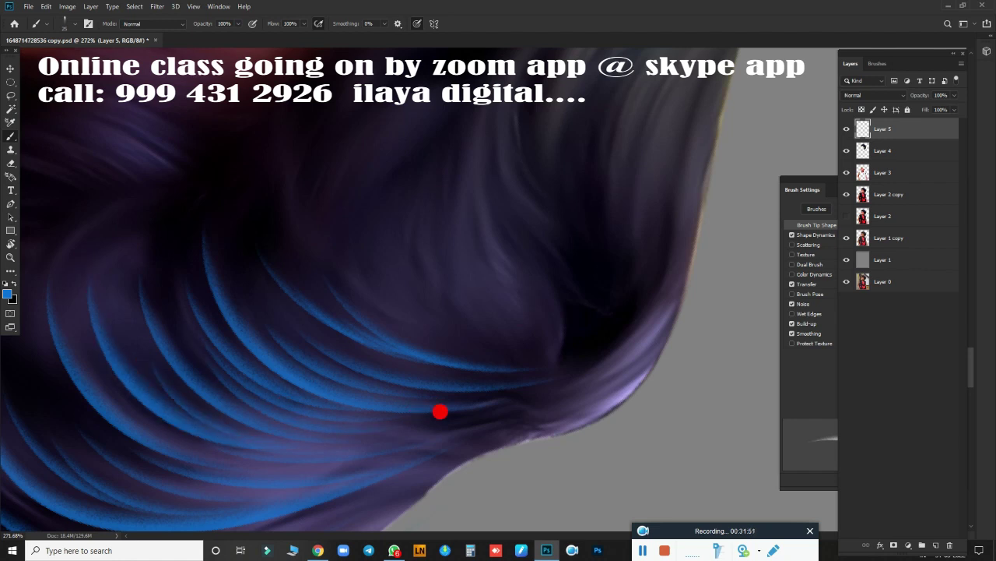
pyautogui.moveTo(487, 351); pyautogui.dragTo(467, 467)
pyautogui.moveTo(436, 249); pyautogui.dragTo(396, 352)
pyautogui.hotkey('ctrl', 'z')
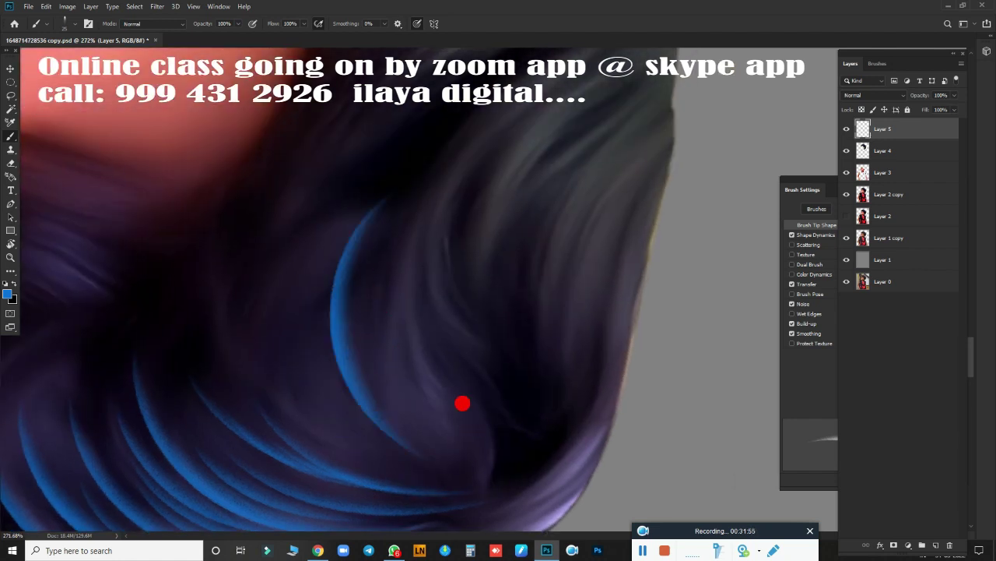
pyautogui.moveTo(366, 183); pyautogui.dragTo(326, 268)
# Step: Paint a long blue arc curving down the left with strands beside it
pyautogui.moveTo(382, 164); pyautogui.dragTo(292, 374)
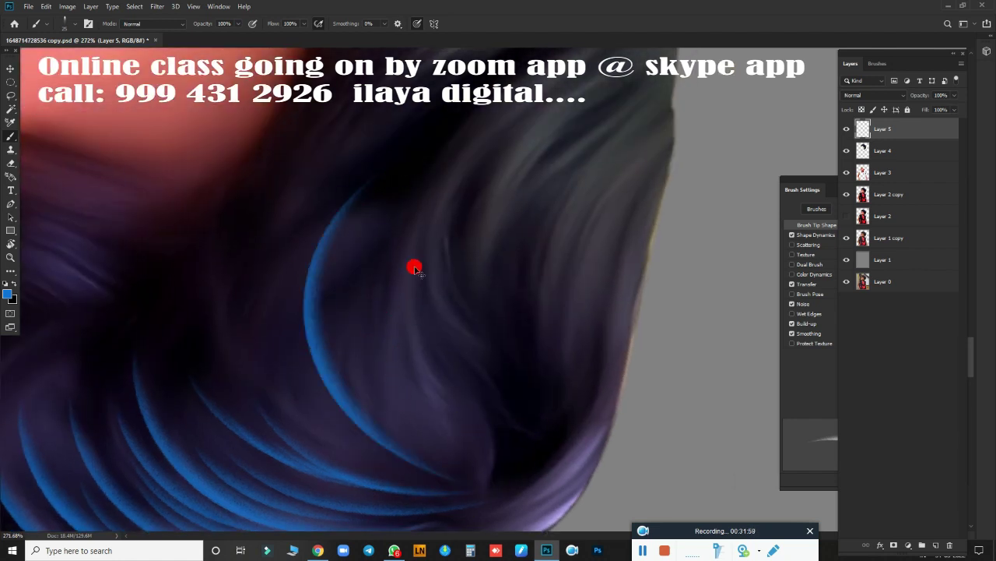
pyautogui.hotkey('ctrl', 'z')
pyautogui.moveTo(354, 187)
pyautogui.mouseDown()
pyautogui.moveTo(327, 366)
pyautogui.moveTo(324, 311)
pyautogui.moveTo(405, 429)
pyautogui.mouseUp()
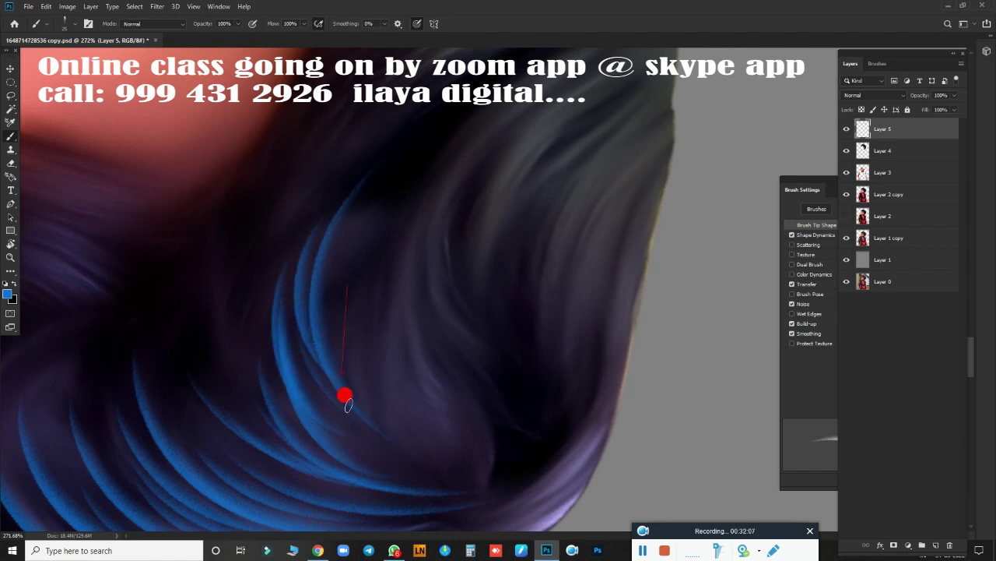
pyautogui.moveTo(344, 395); pyautogui.dragTo(391, 311)
pyautogui.scroll(-3, 667, 223)
pyautogui.scroll(-2, 672, 273)
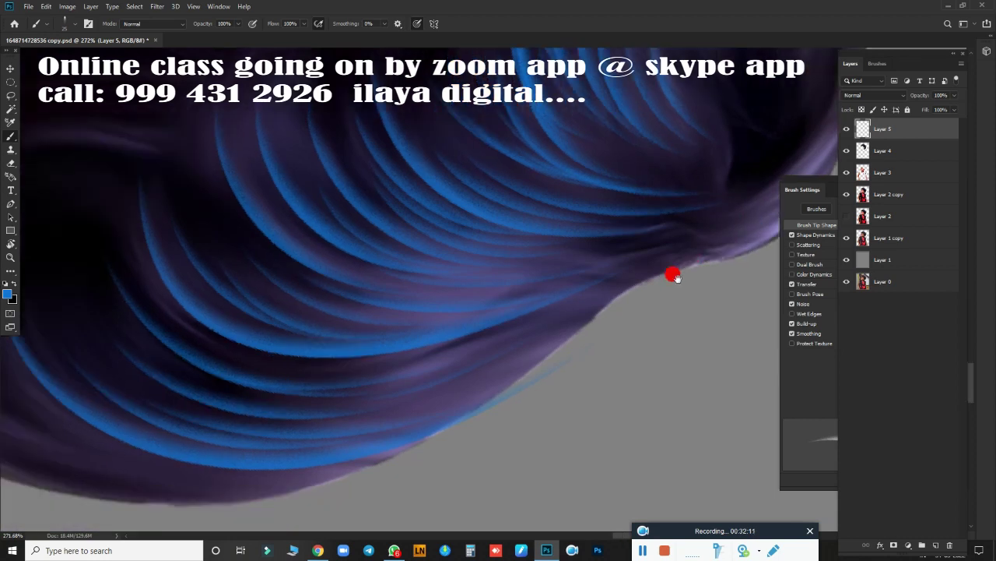
pyautogui.hscroll(-5, 350, 381)
# Step: Add blue strands curving along the hair's lower edge
pyautogui.moveTo(238, 212)
pyautogui.mouseDown()
pyautogui.moveTo(457, 380)
pyautogui.moveTo(439, 381)
pyautogui.mouseUp()
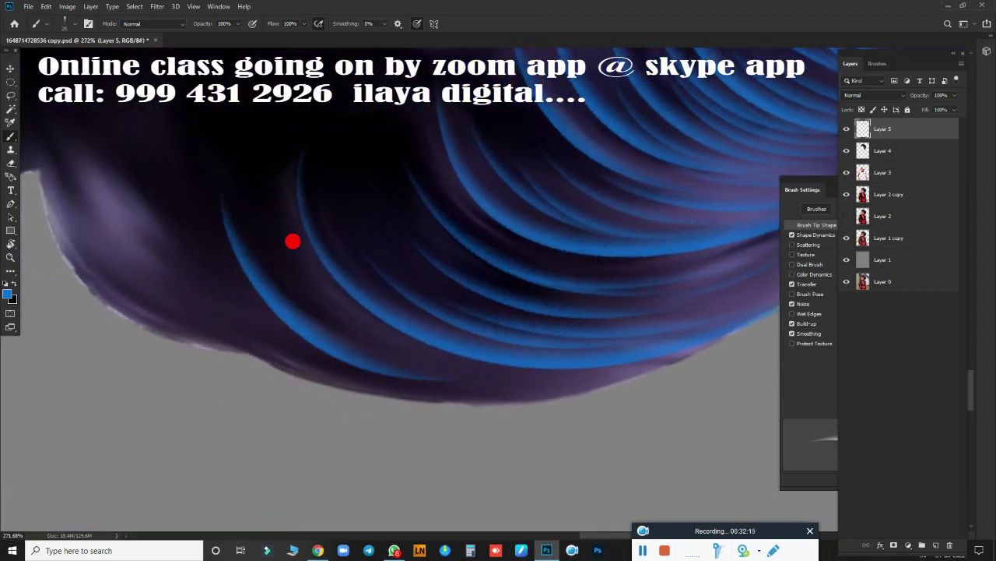
pyautogui.moveTo(291, 240); pyautogui.dragTo(556, 371)
pyautogui.moveTo(200, 270); pyautogui.dragTo(423, 394)
pyautogui.moveTo(271, 358); pyautogui.dragTo(534, 401)
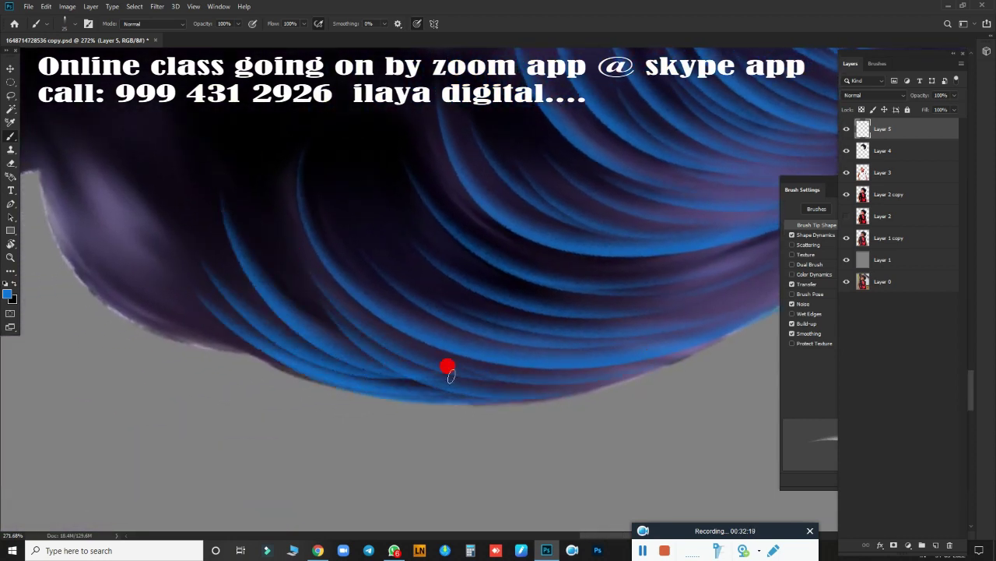
pyautogui.scroll(-3, 467, 358)
pyautogui.scroll(-3, 498, 354)
pyautogui.scroll(-2, 545, 348)
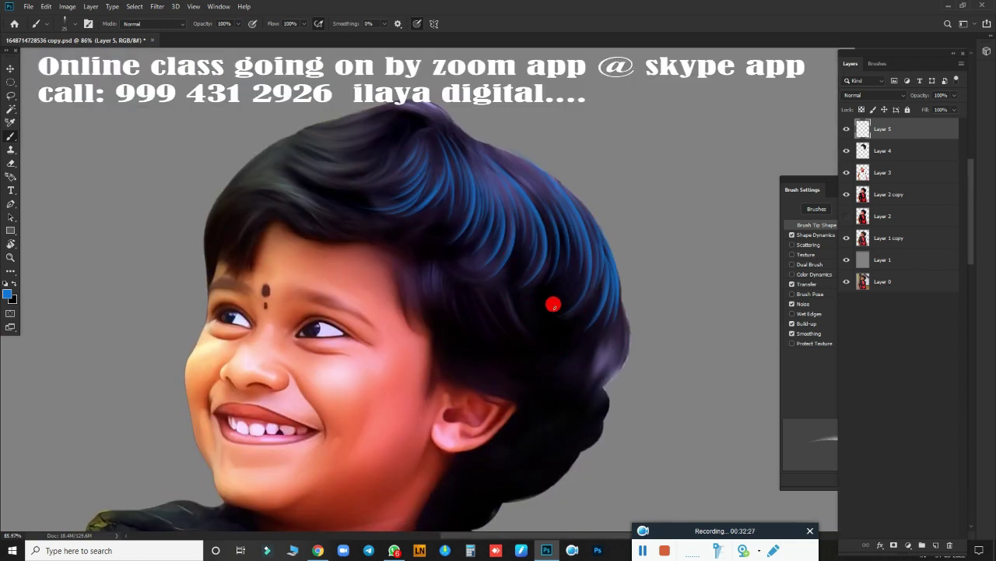
# Step: Zoom and rotate the canvas view to line up with the top of the hair
pyautogui.press('r')
pyautogui.scroll(2, 489, 296)
pyautogui.scroll(2, 571, 482)
pyautogui.scroll(2, 540, 368)
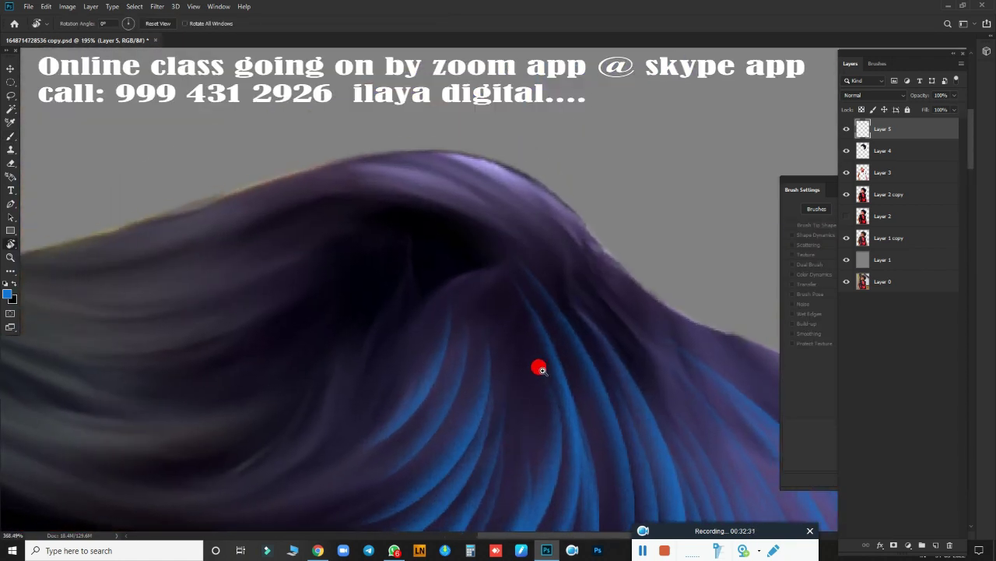
pyautogui.scroll(3, 541, 369)
pyautogui.moveTo(511, 317)
pyautogui.mouseDown()
pyautogui.moveTo(427, 369)
pyautogui.moveTo(456, 392)
pyautogui.mouseUp()
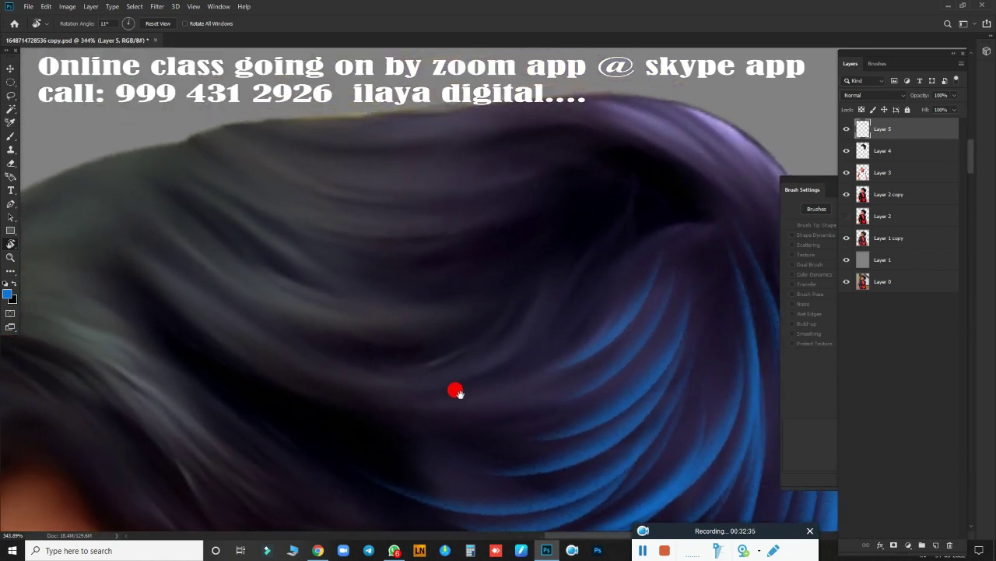
pyautogui.press('b')
# Step: Paint a long blue highlight strand across the top hair, retrying and restoring it
pyautogui.moveTo(140, 225); pyautogui.dragTo(528, 307)
pyautogui.hotkey('ctrl', 'z')
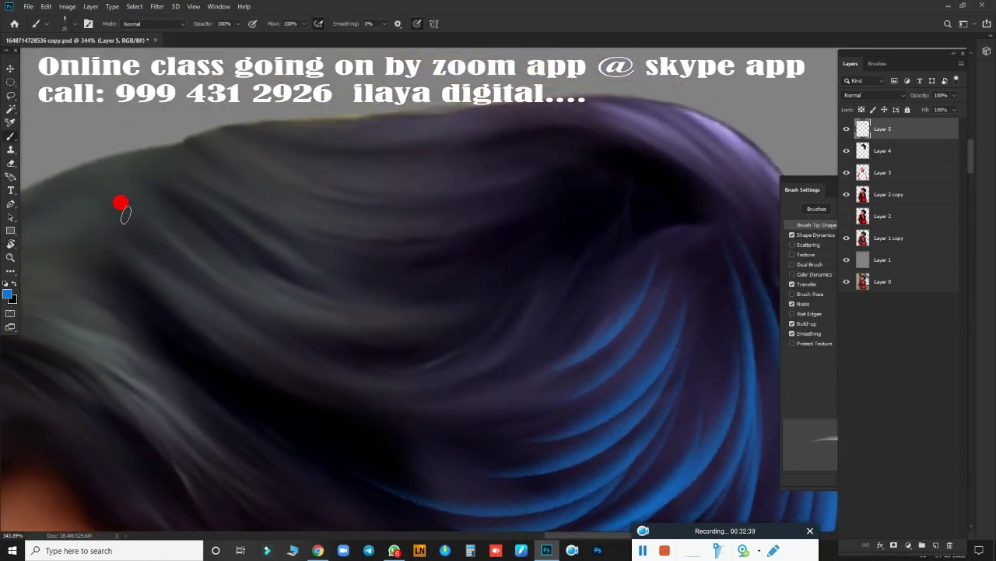
pyautogui.hotkey('ctrl', 'z')
pyautogui.moveTo(140, 230)
pyautogui.mouseDown()
pyautogui.moveTo(564, 303)
pyautogui.moveTo(577, 292)
pyautogui.mouseUp()
pyautogui.hotkey('ctrl', 'z')
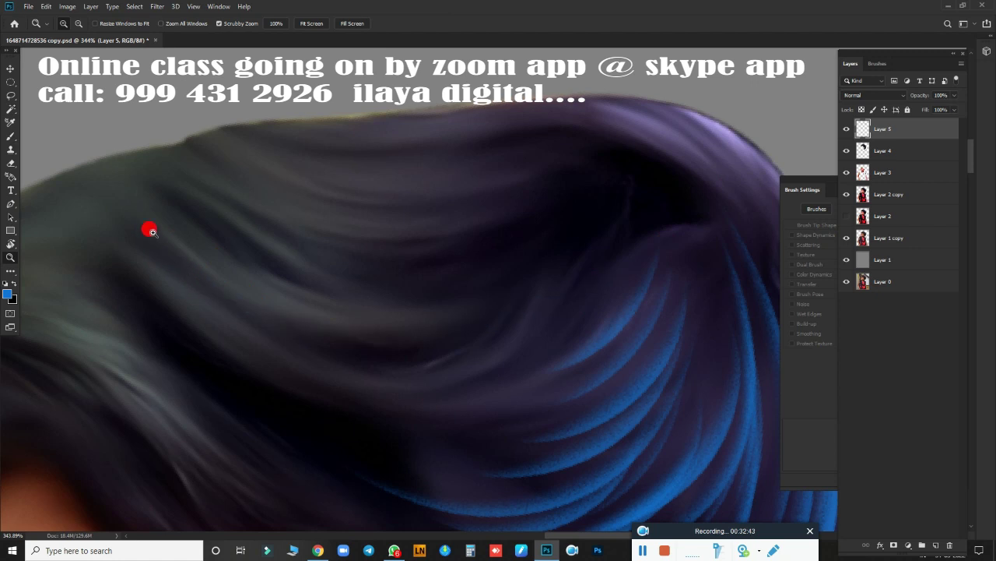
pyautogui.moveTo(139, 224); pyautogui.dragTo(675, 234)
pyautogui.hotkey('ctrl', 'z')
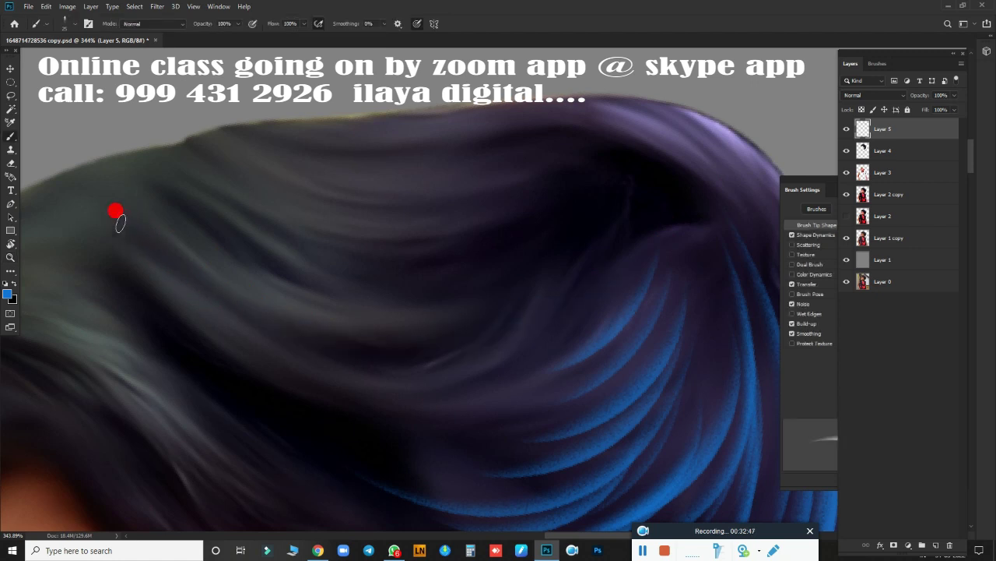
pyautogui.hotkey('ctrl', 'shift', 'z')
# Step: Add blue strands across the upper hair above the long strand
pyautogui.moveTo(358, 285)
pyautogui.mouseDown()
pyautogui.moveTo(548, 244)
pyautogui.moveTo(373, 224)
pyautogui.moveTo(599, 195)
pyautogui.mouseUp()
pyautogui.moveTo(307, 151); pyautogui.dragTo(590, 161)
pyautogui.moveTo(133, 265)
pyautogui.mouseDown()
pyautogui.moveTo(192, 304)
pyautogui.moveTo(402, 358)
pyautogui.mouseUp()
pyautogui.hotkey('ctrl', 'z')
# Step: Sweep three more blue strands across the lower front locks
pyautogui.moveTo(173, 311); pyautogui.dragTo(441, 382)
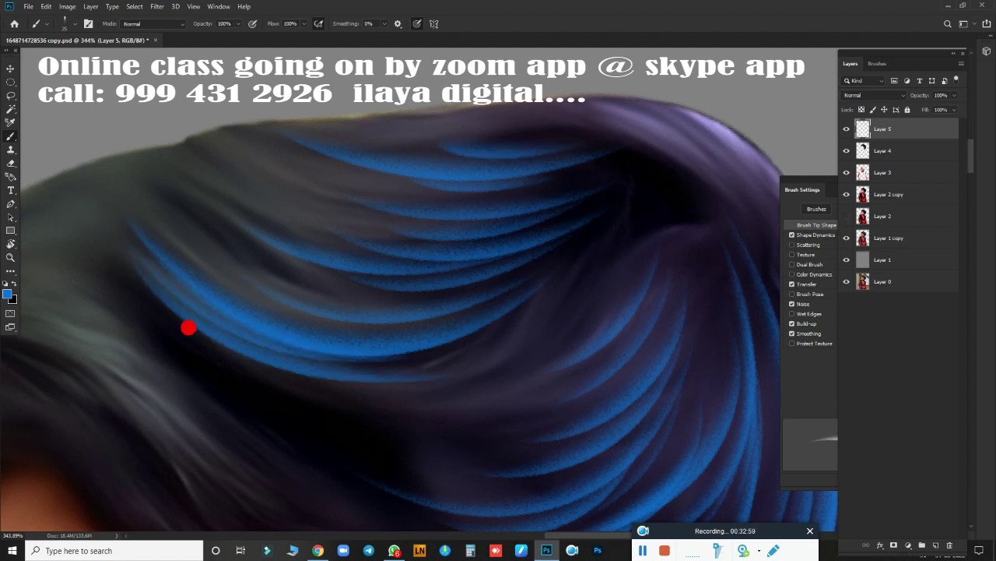
pyautogui.moveTo(186, 329); pyautogui.dragTo(545, 420)
pyautogui.moveTo(312, 374); pyautogui.dragTo(504, 389)
pyautogui.moveTo(419, 449); pyautogui.dragTo(196, 301)
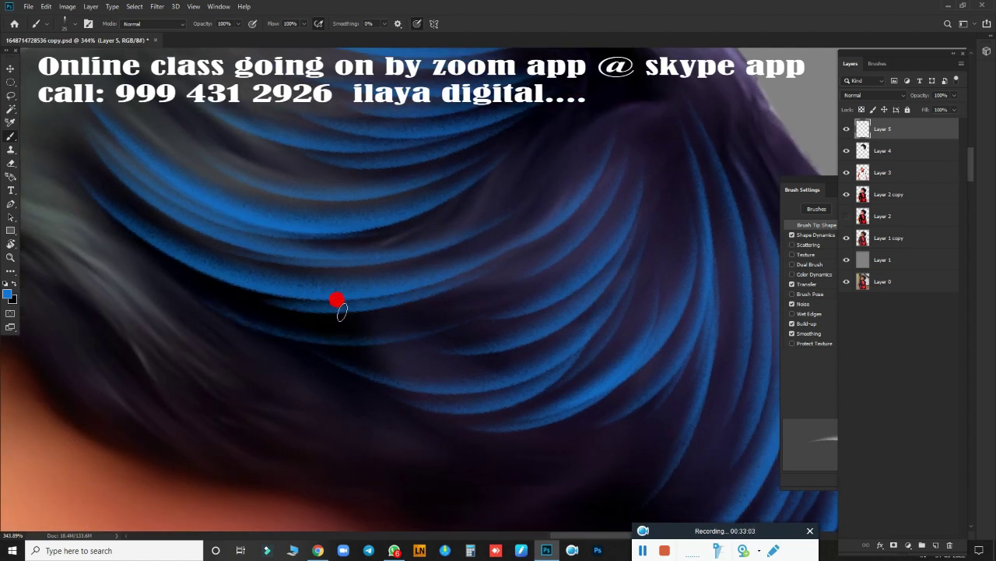
pyautogui.moveTo(641, 156); pyautogui.dragTo(600, 278)
pyautogui.scroll(-5, 604, 281)
# Step: Center the girl's whole head in view and rotate the canvas before painting
pyautogui.scroll(-3, 540, 276)
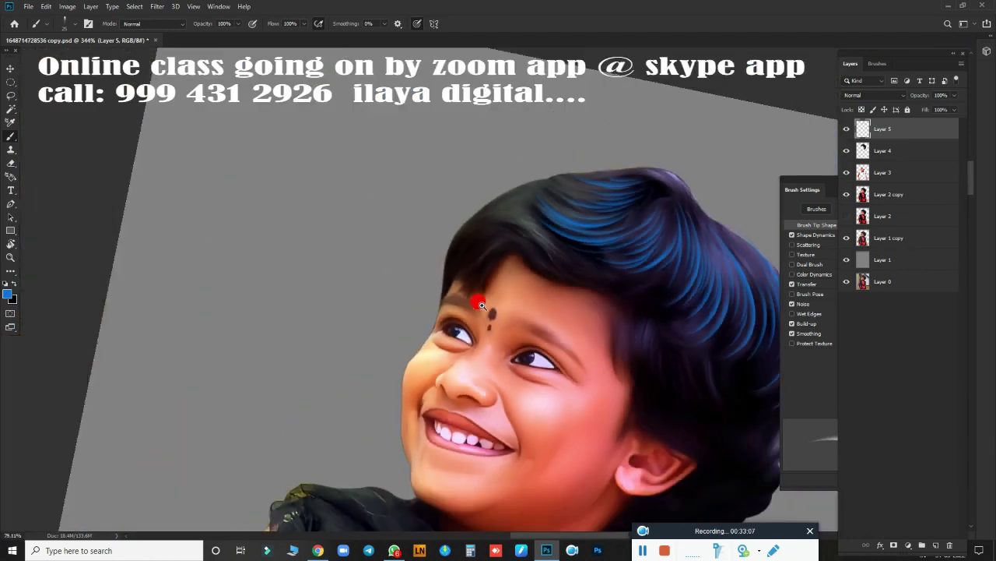
pyautogui.scroll(2, 473, 295)
pyautogui.moveTo(351, 283)
pyautogui.mouseDown()
pyautogui.moveTo(463, 294)
pyautogui.moveTo(503, 330)
pyautogui.mouseUp()
pyautogui.press('r')
pyautogui.scroll(4, 503, 330)
pyautogui.scroll(3, 589, 444)
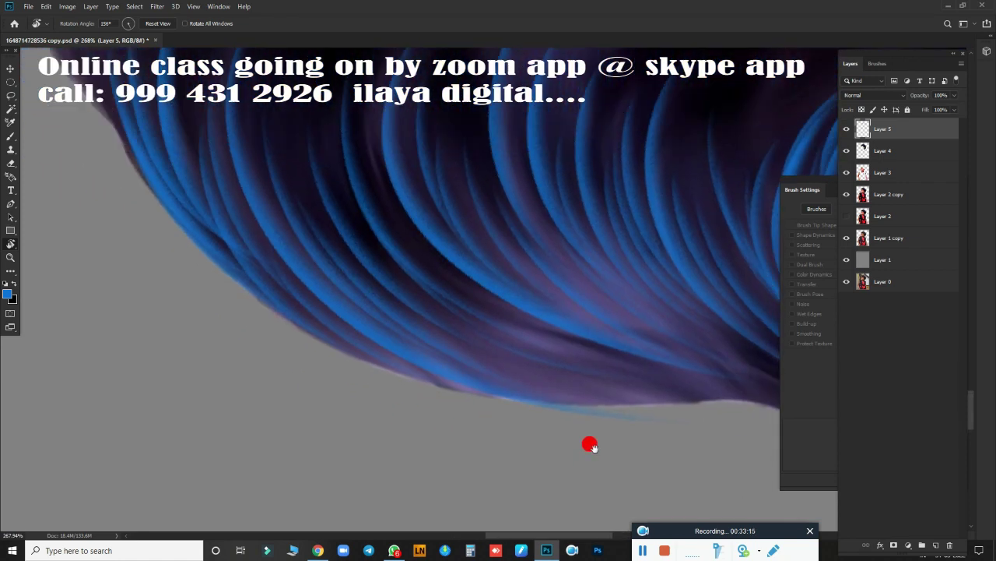
pyautogui.scroll(2, 252, 412)
pyautogui.press('b')
# Step: Turn the canvas to follow the hair curve and paint blue strands along the inner and lower curves
pyautogui.hscroll(2, 245, 341)
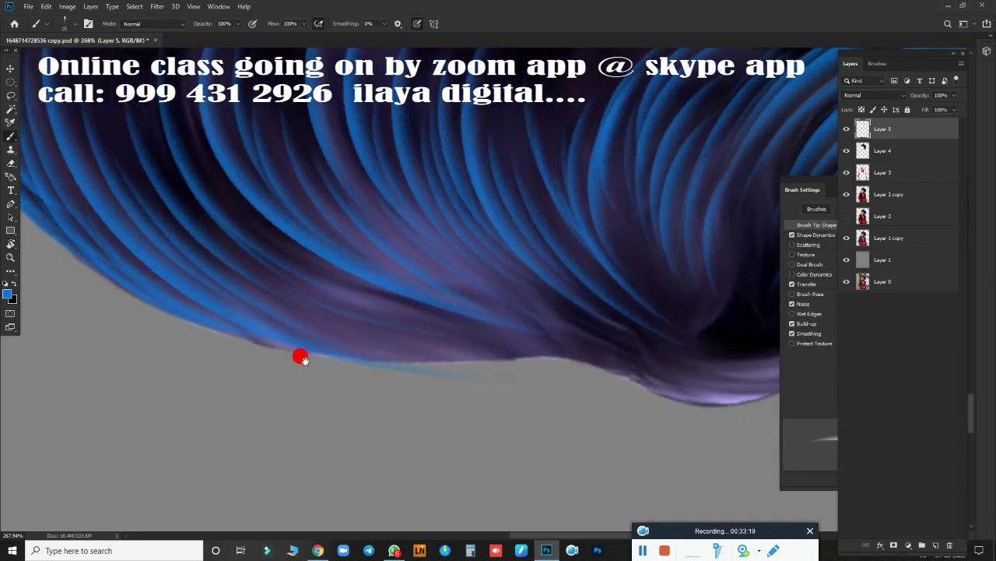
pyautogui.scroll(-1, 301, 356)
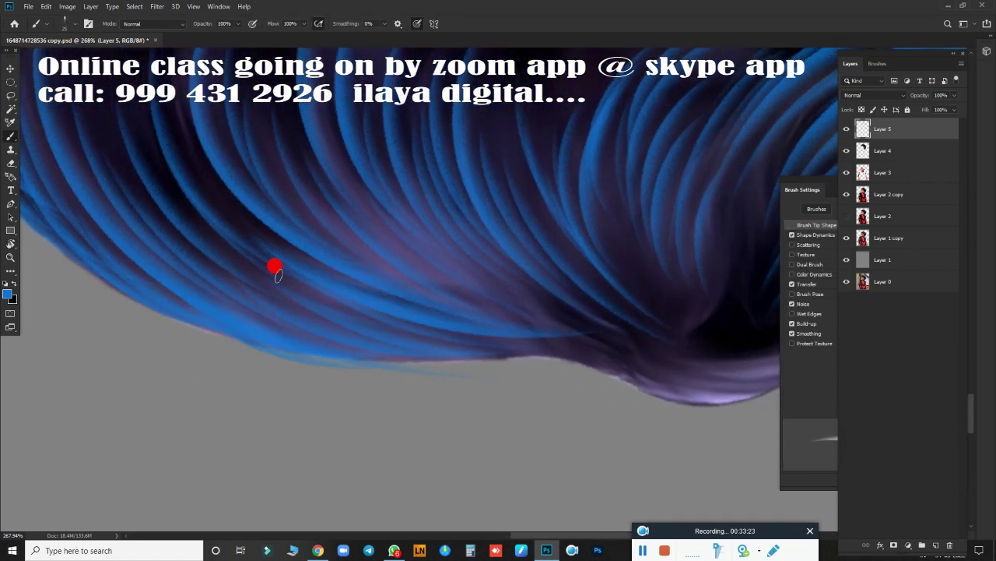
pyautogui.hscroll(3, 237, 290)
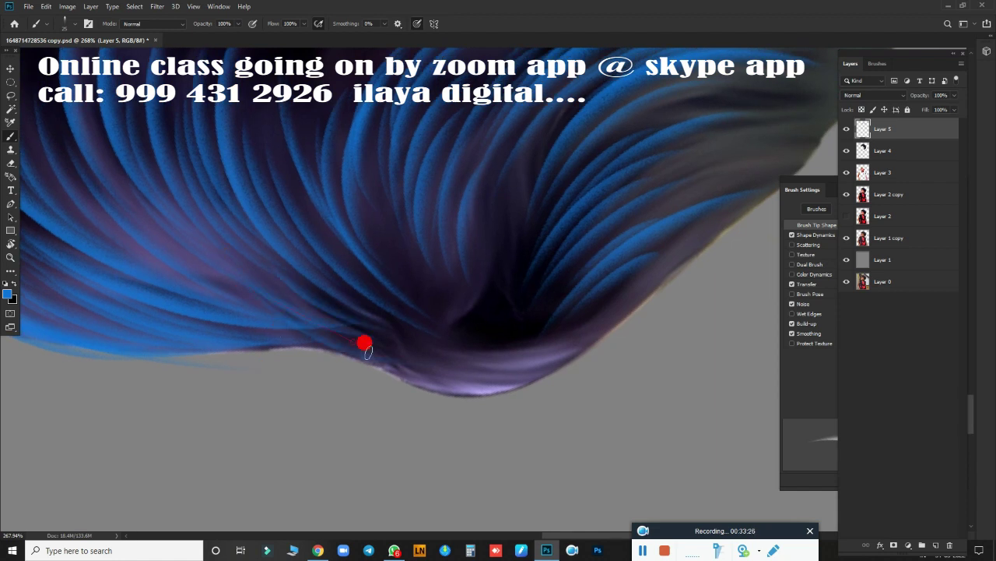
pyautogui.hscroll(2, 364, 343)
pyautogui.scroll(2, 394, 394)
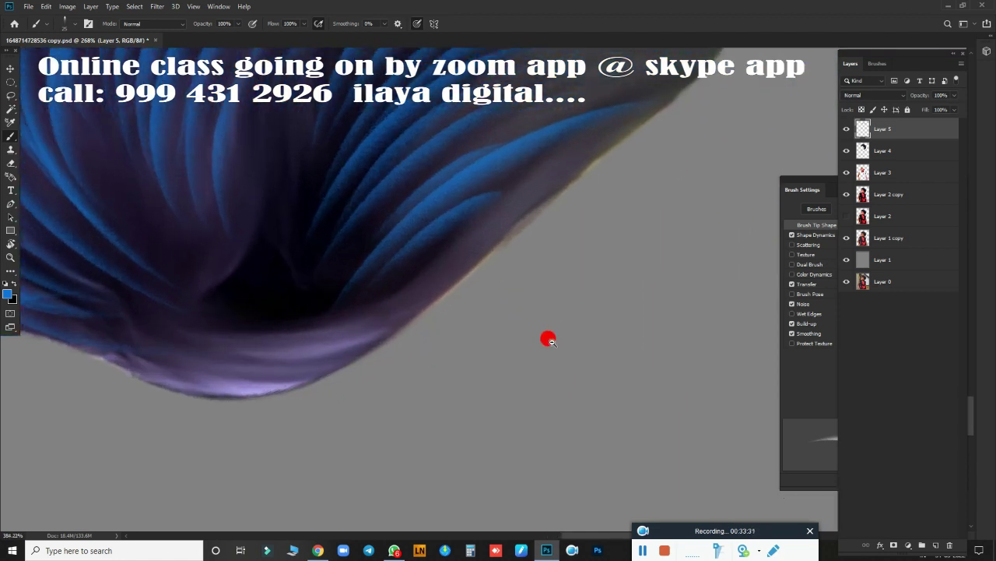
pyautogui.press('r')
pyautogui.moveTo(556, 335)
pyautogui.mouseDown()
pyautogui.moveTo(542, 350)
pyautogui.moveTo(556, 345)
pyautogui.mouseUp()
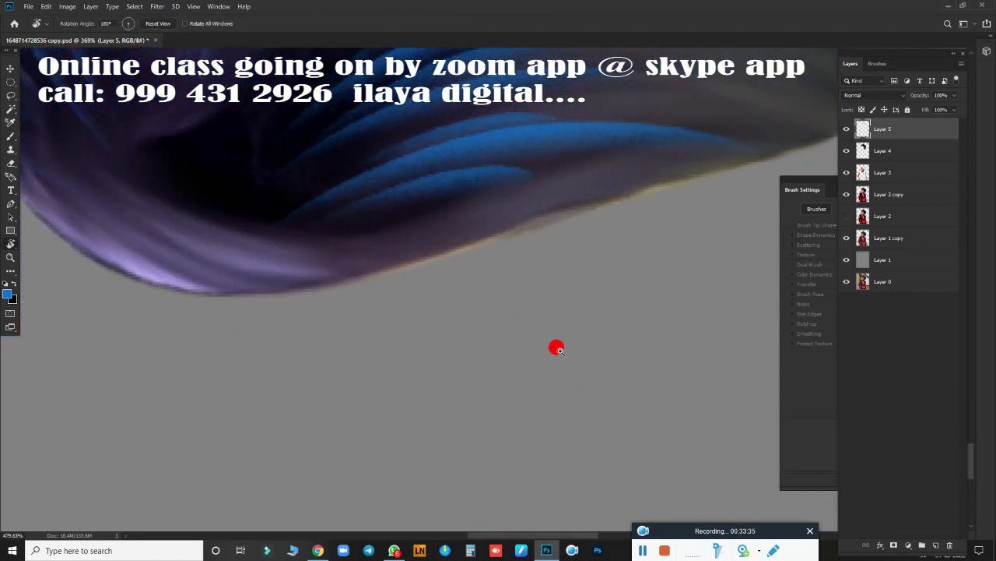
pyautogui.scroll(2, 550, 436)
pyautogui.press('b')
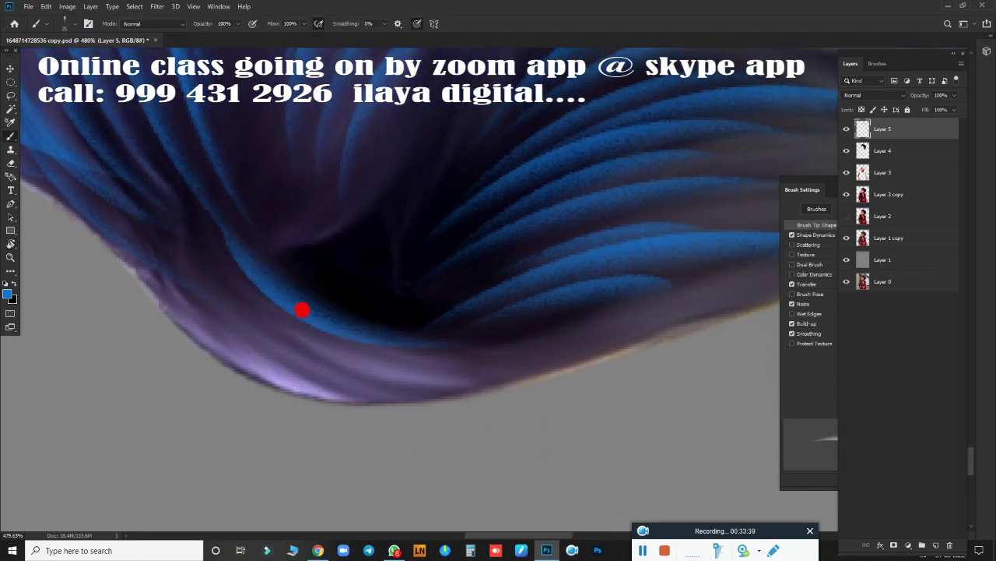
pyautogui.moveTo(234, 249); pyautogui.dragTo(440, 351)
pyautogui.moveTo(270, 272)
pyautogui.mouseDown()
pyautogui.moveTo(337, 272)
pyautogui.moveTo(301, 345)
pyautogui.moveTo(607, 340)
pyautogui.moveTo(619, 287)
pyautogui.mouseUp()
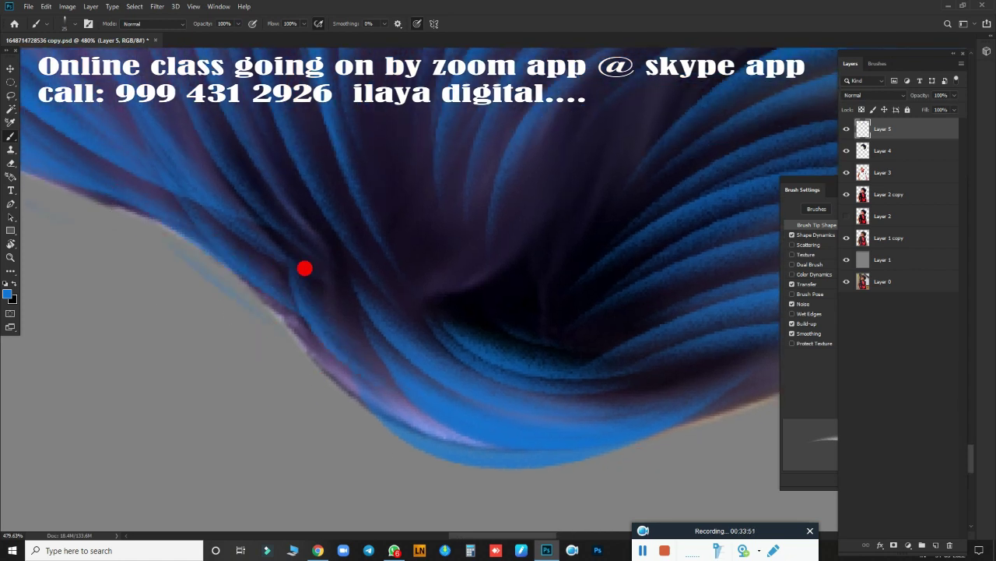
# Step: Add diagonal and brighter blue strands across the dark hair, undoing one lower-edge stroke
pyautogui.moveTo(574, 431); pyautogui.dragTo(369, 472)
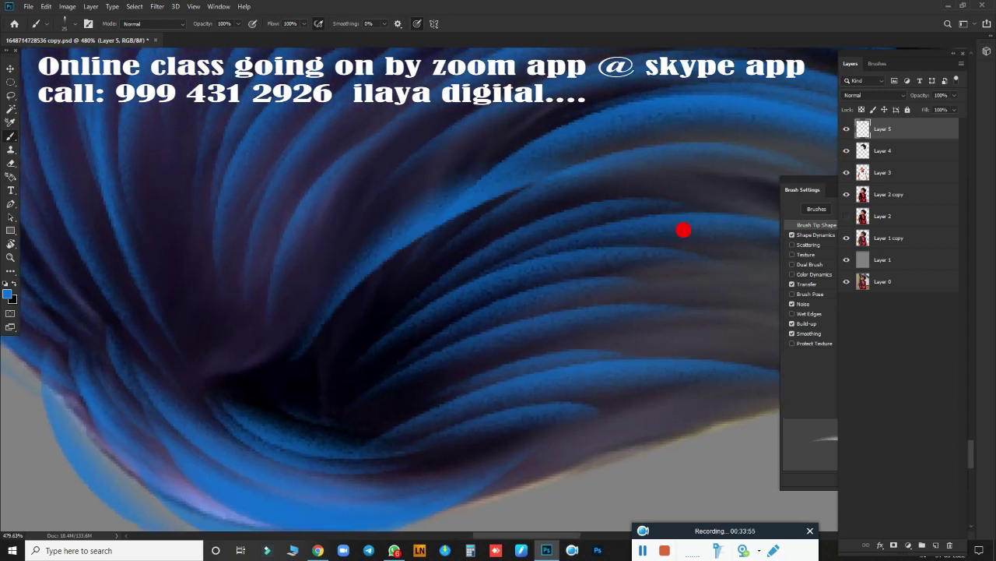
pyautogui.moveTo(296, 342); pyautogui.dragTo(554, 124)
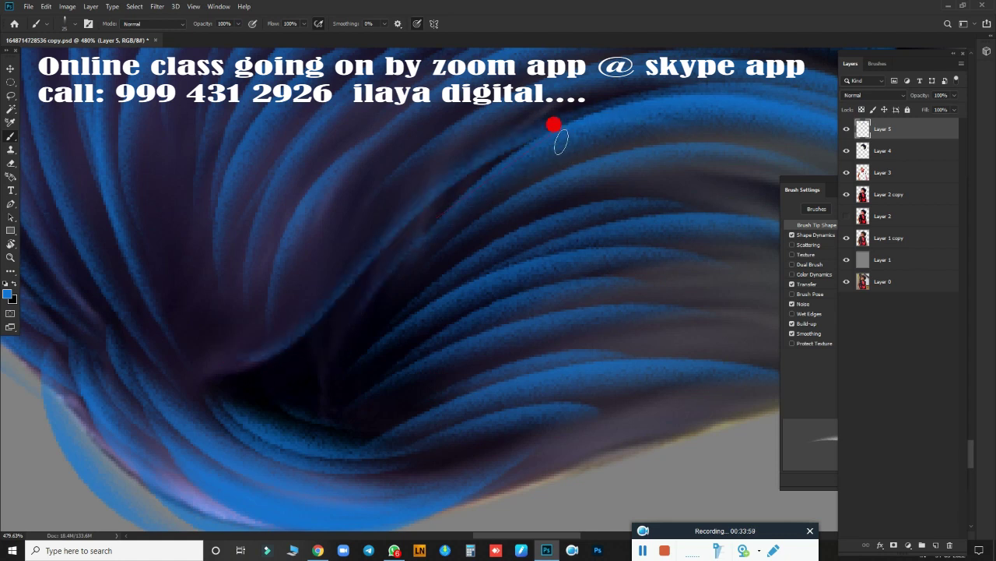
pyautogui.scroll(-5, 385, 342)
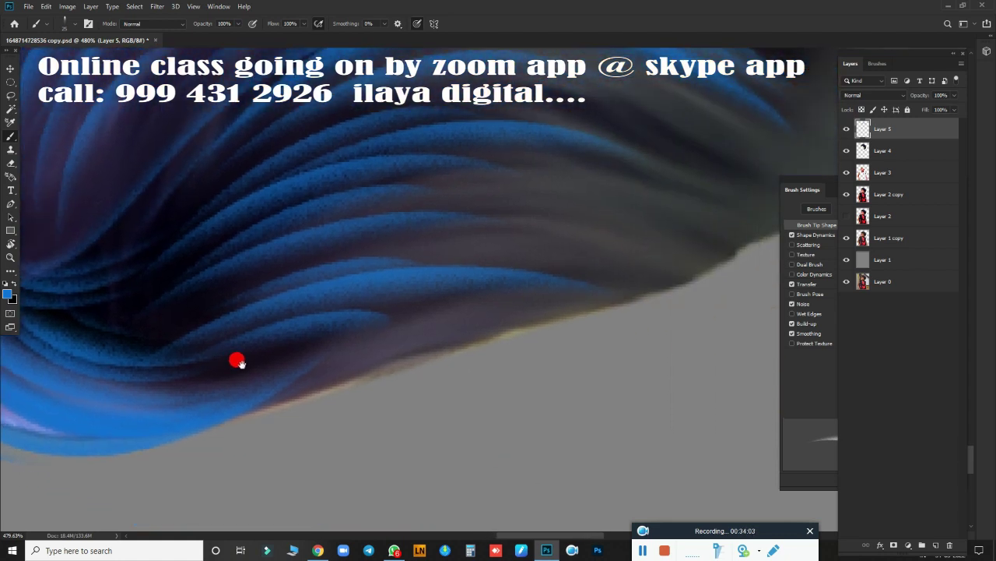
pyautogui.moveTo(280, 398); pyautogui.dragTo(529, 332)
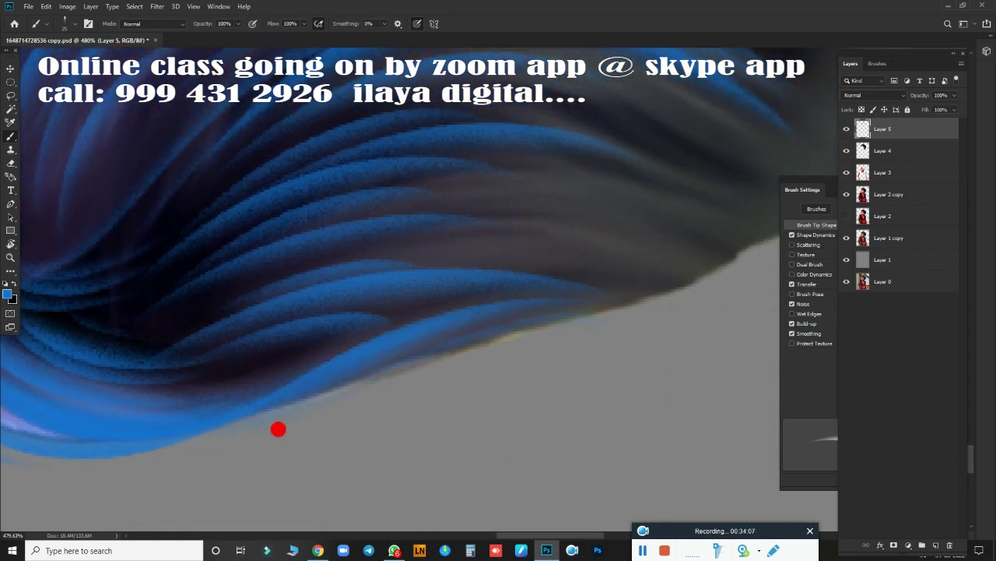
pyautogui.hotkey('ctrl', 'z')
pyautogui.moveTo(176, 421); pyautogui.dragTo(301, 419)
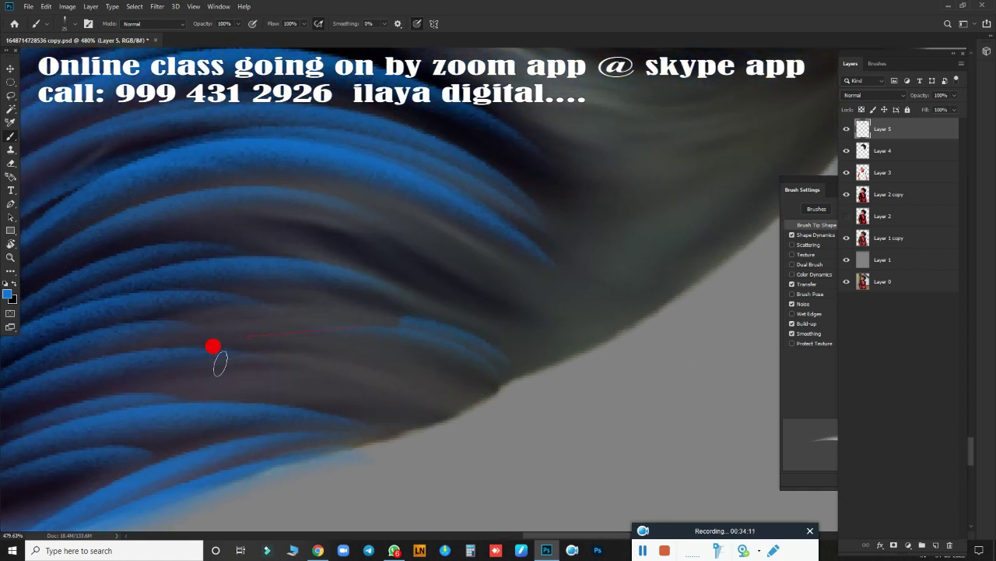
pyautogui.moveTo(213, 345)
pyautogui.mouseDown()
pyautogui.moveTo(350, 285)
pyautogui.moveTo(394, 280)
pyautogui.moveTo(27, 294)
pyautogui.moveTo(391, 407)
pyautogui.mouseUp()
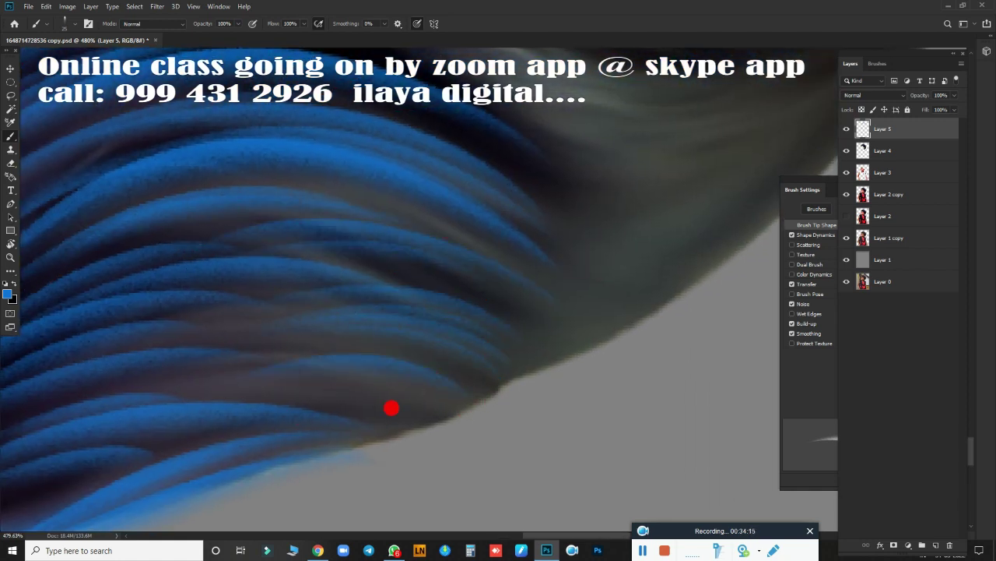
# Step: Tilt the canvas toward the side hair and paint thin curved blue strands along its lower edge
pyautogui.scroll(-2, 469, 363)
pyautogui.scroll(-2, 457, 359)
pyautogui.scroll(-1, 300, 128)
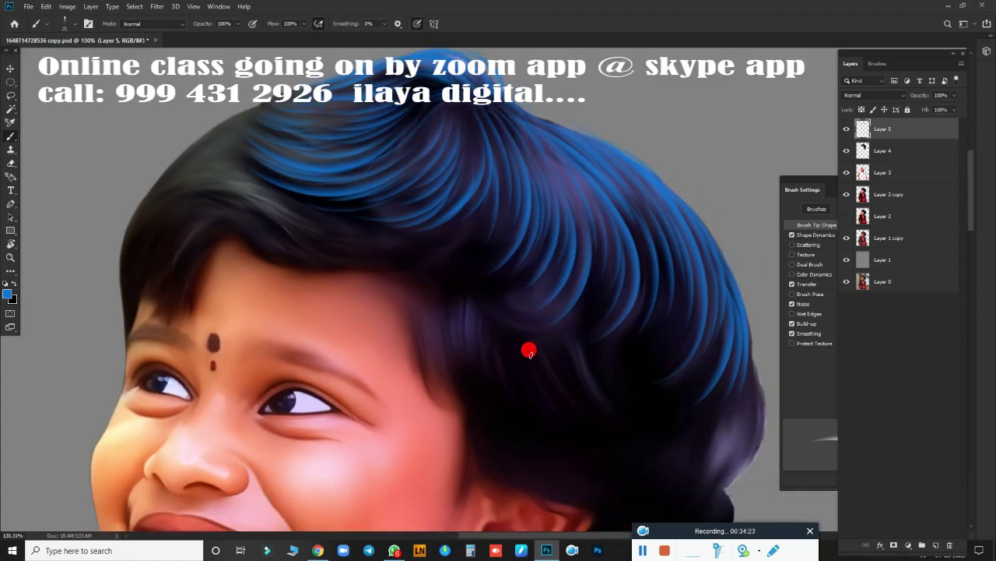
pyautogui.scroll(-3, 498, 351)
pyautogui.scroll(2, 547, 378)
pyautogui.scroll(2, 569, 377)
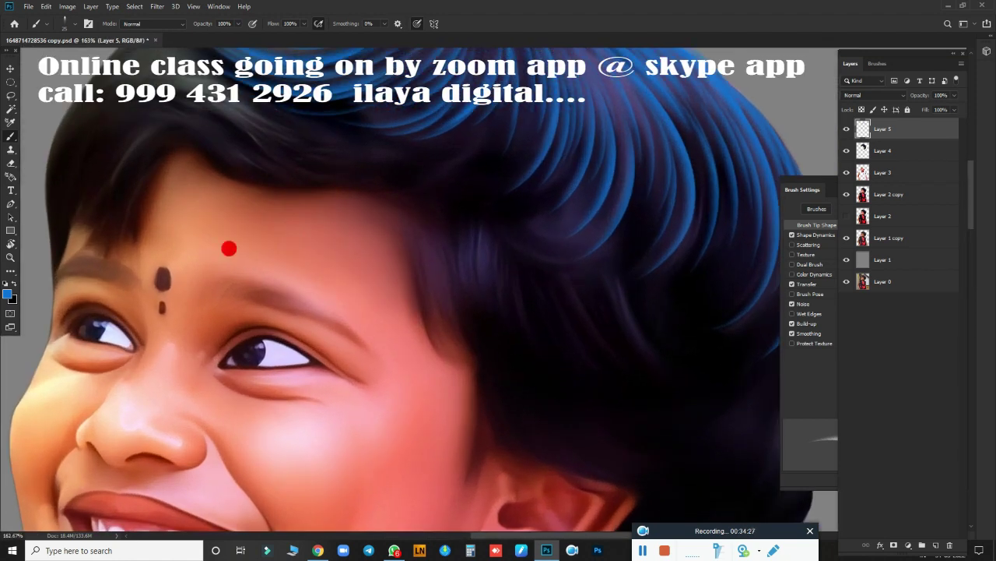
pyautogui.moveTo(229, 248)
pyautogui.mouseDown()
pyautogui.moveTo(563, 350)
pyautogui.moveTo(143, 349)
pyautogui.moveTo(549, 453)
pyautogui.moveTo(618, 389)
pyautogui.moveTo(366, 238)
pyautogui.moveTo(473, 289)
pyautogui.mouseUp()
pyautogui.press('r')
pyautogui.scroll(4, 507, 374)
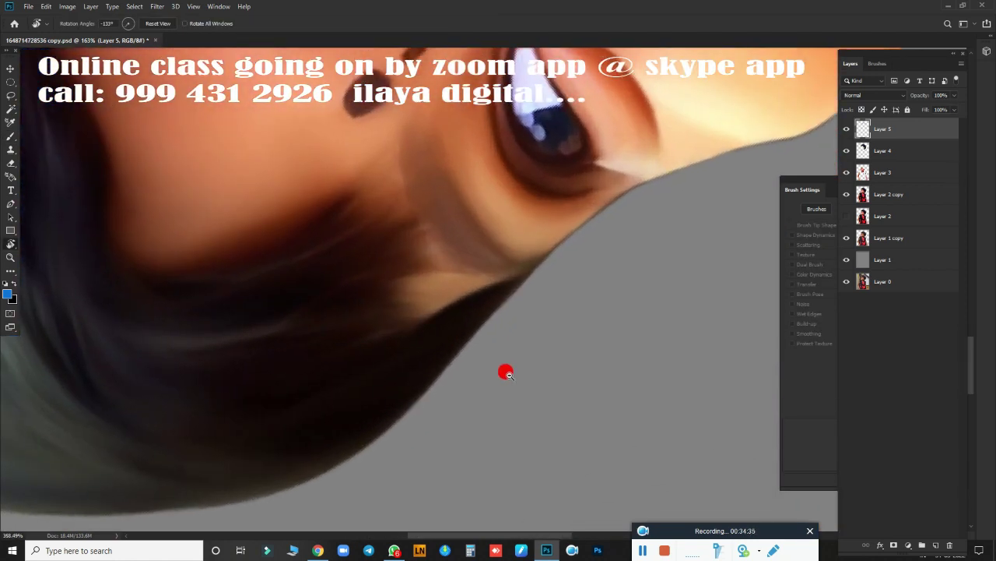
pyautogui.moveTo(506, 373)
pyautogui.mouseDown()
pyautogui.moveTo(478, 278)
pyautogui.moveTo(356, 363)
pyautogui.moveTo(540, 282)
pyautogui.moveTo(549, 294)
pyautogui.moveTo(550, 283)
pyautogui.moveTo(345, 397)
pyautogui.moveTo(319, 320)
pyautogui.mouseUp()
pyautogui.press('b')
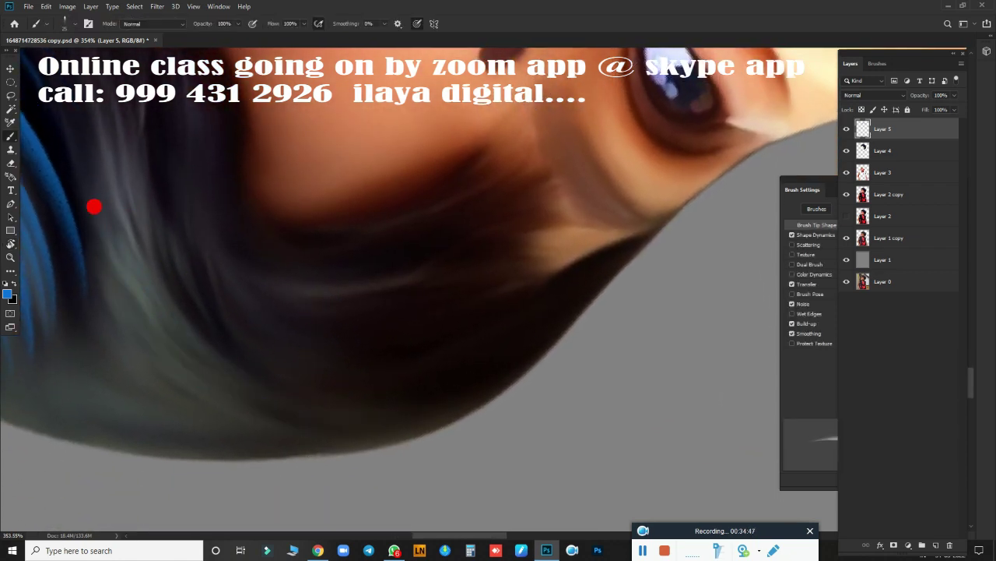
pyautogui.moveTo(94, 207); pyautogui.dragTo(429, 388)
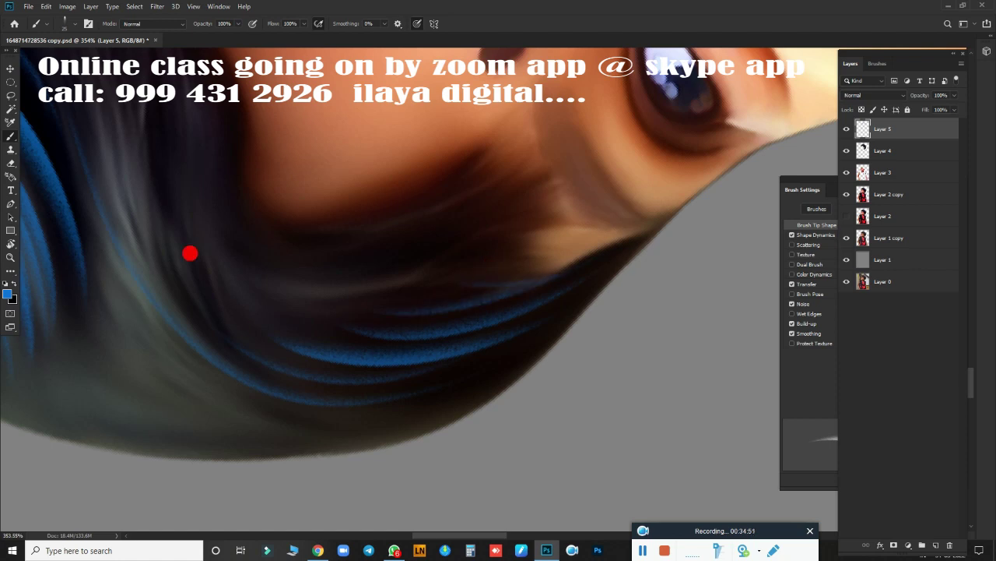
pyautogui.moveTo(190, 253)
pyautogui.mouseDown()
pyautogui.moveTo(578, 285)
pyautogui.moveTo(398, 313)
pyautogui.moveTo(137, 200)
pyautogui.moveTo(507, 347)
pyautogui.moveTo(213, 387)
pyautogui.moveTo(486, 382)
pyautogui.moveTo(272, 293)
pyautogui.moveTo(604, 363)
pyautogui.moveTo(282, 231)
pyautogui.moveTo(262, 345)
pyautogui.moveTo(382, 361)
pyautogui.moveTo(396, 284)
pyautogui.mouseUp()
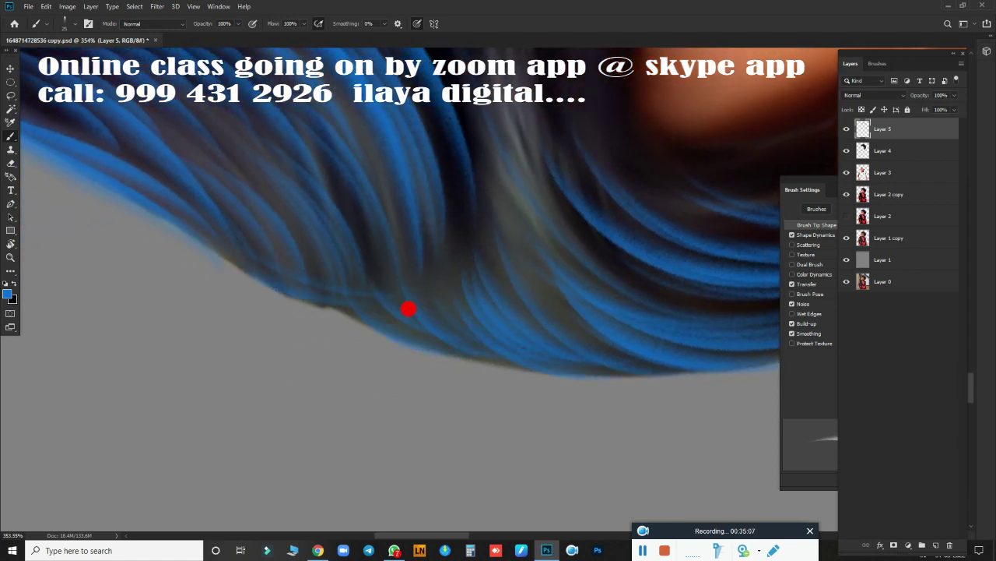
# Step: Paint blue strands curving along the hair beneath and beside the face
pyautogui.moveTo(615, 333); pyautogui.dragTo(272, 350)
pyautogui.moveTo(387, 454); pyautogui.dragTo(242, 421)
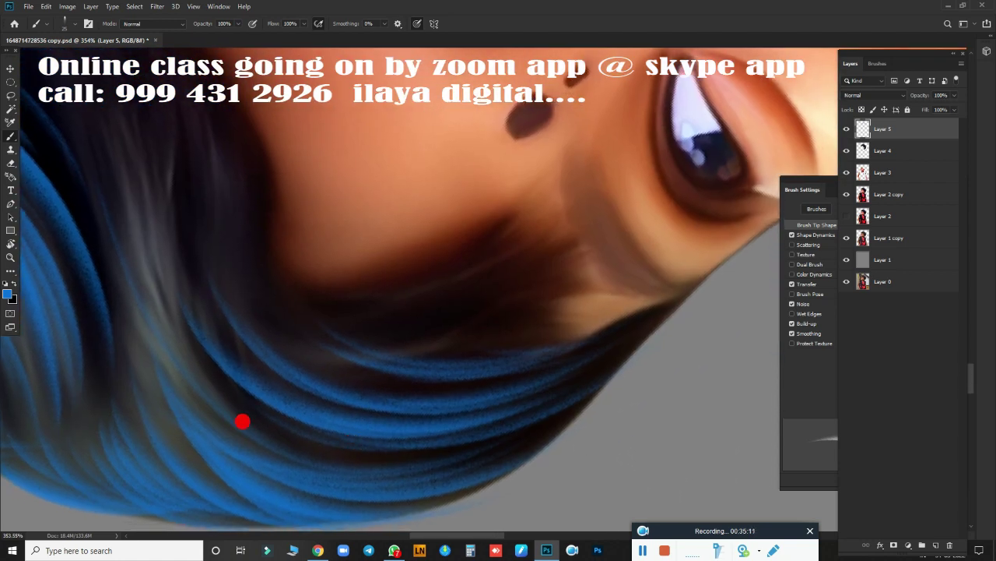
pyautogui.moveTo(291, 394)
pyautogui.mouseDown()
pyautogui.moveTo(246, 267)
pyautogui.moveTo(407, 337)
pyautogui.moveTo(246, 210)
pyautogui.moveTo(352, 301)
pyautogui.mouseUp()
pyautogui.moveTo(237, 269)
pyautogui.mouseDown()
pyautogui.moveTo(327, 429)
pyautogui.moveTo(353, 366)
pyautogui.mouseUp()
pyautogui.scroll(-3, 147, 383)
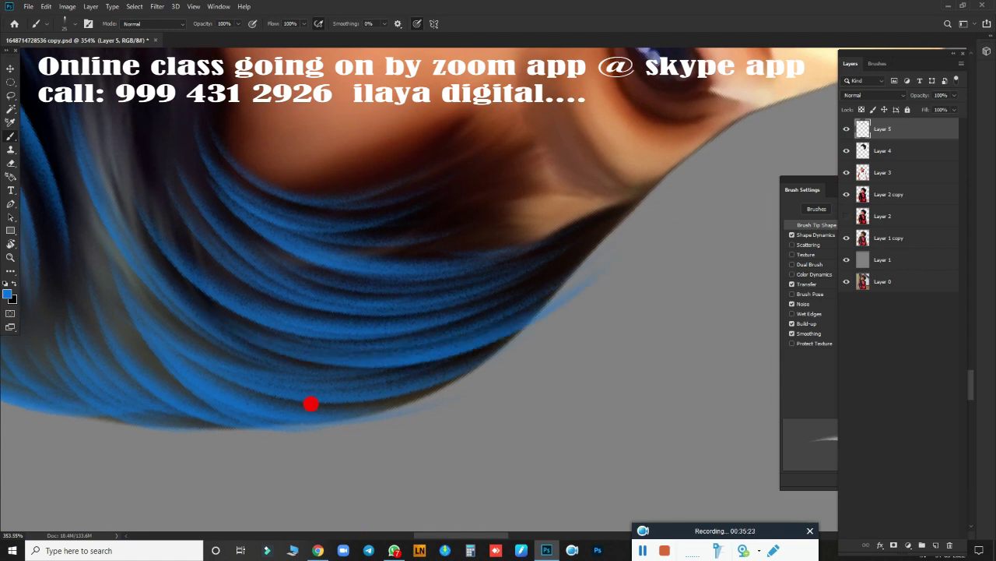
pyautogui.scroll(5, 441, 340)
pyautogui.scroll(-2, 497, 393)
# Step: Paint a long blue strand across the hair, replacing an undone curved edge stroke
pyautogui.scroll(-3, 518, 361)
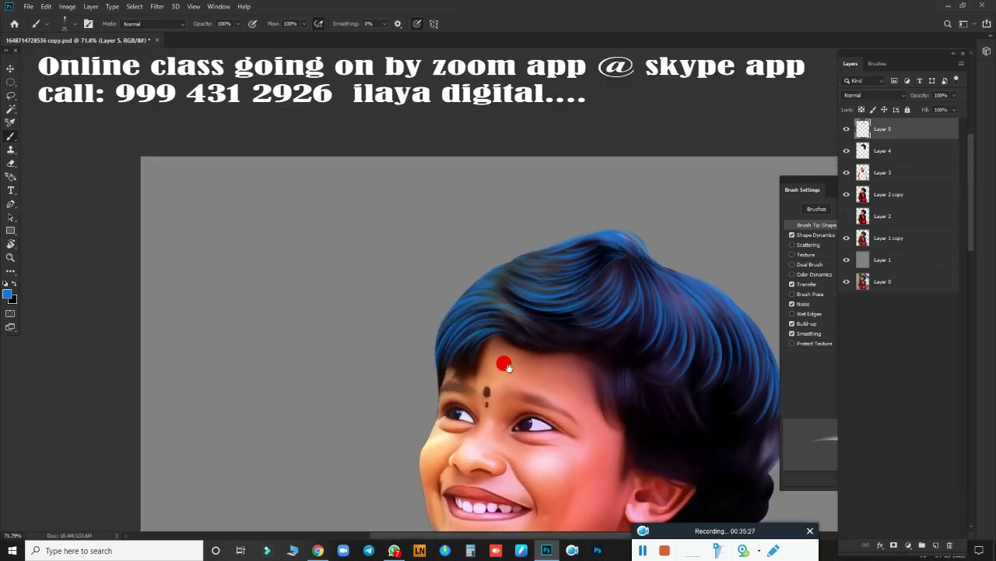
pyautogui.scroll(2, 505, 351)
pyautogui.scroll(3, 429, 296)
pyautogui.scroll(2, 494, 371)
pyautogui.scroll(2, 509, 378)
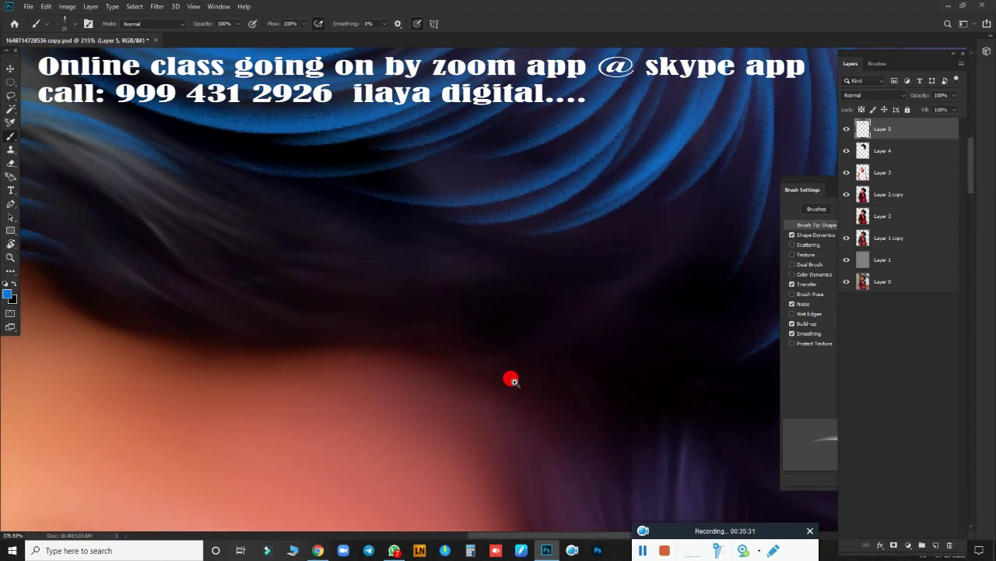
pyautogui.scroll(-1, 252, 345)
pyautogui.scroll(-3, 450, 333)
pyautogui.scroll(3, 298, 313)
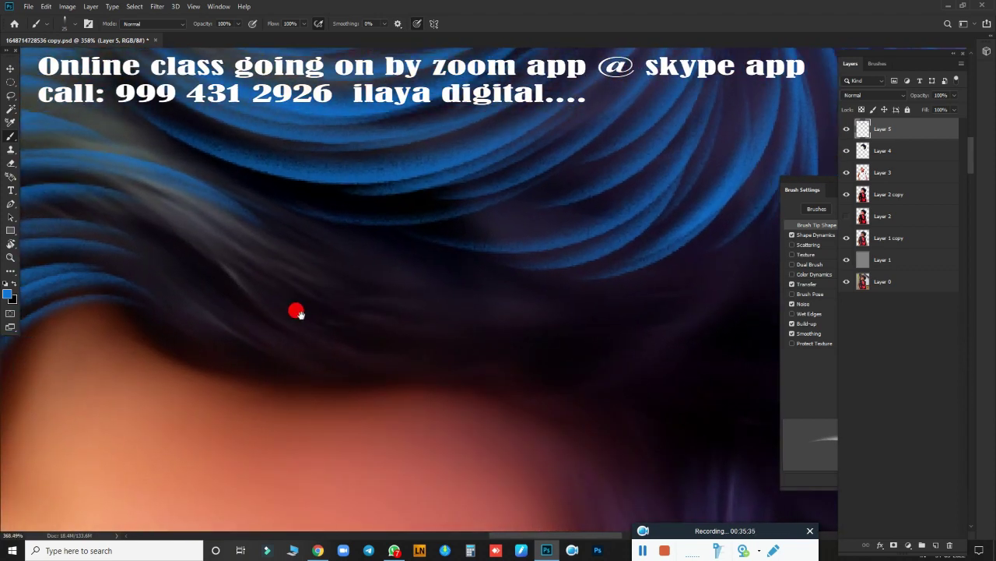
pyautogui.moveTo(166, 247); pyautogui.dragTo(311, 312)
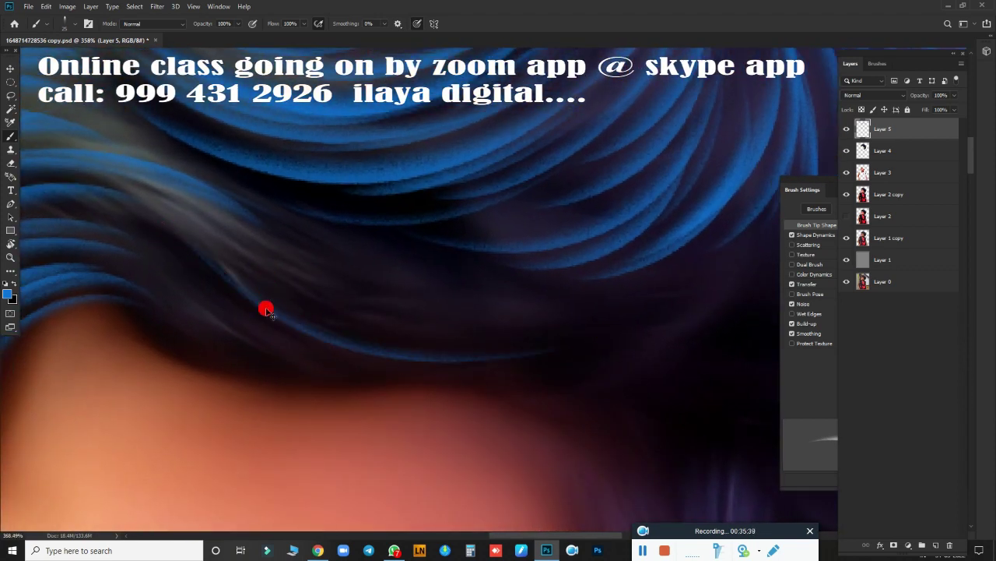
pyautogui.hotkey('ctrl', 'z')
pyautogui.moveTo(118, 211)
pyautogui.mouseDown()
pyautogui.moveTo(330, 307)
pyautogui.moveTo(661, 267)
pyautogui.moveTo(730, 165)
pyautogui.mouseUp()
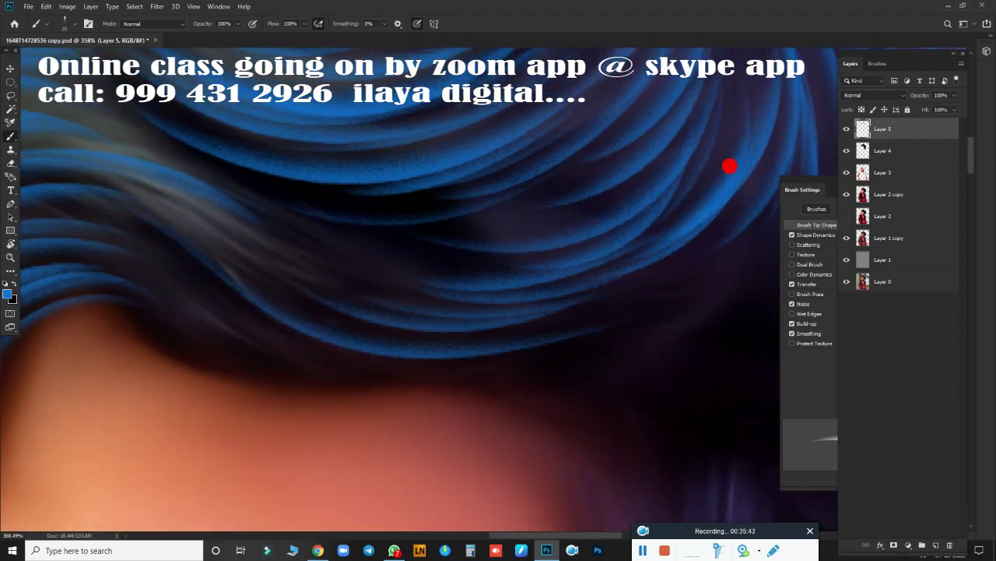
# Step: Add blue strands along the fringe's lower edge and the hairline over the forehead
pyautogui.moveTo(202, 289)
pyautogui.mouseDown()
pyautogui.moveTo(397, 384)
pyautogui.moveTo(287, 385)
pyautogui.moveTo(490, 381)
pyautogui.moveTo(569, 189)
pyautogui.mouseUp()
pyautogui.moveTo(614, 146)
pyautogui.mouseDown()
pyautogui.moveTo(334, 296)
pyautogui.moveTo(225, 278)
pyautogui.moveTo(456, 338)
pyautogui.moveTo(427, 316)
pyautogui.mouseUp()
pyautogui.moveTo(180, 294); pyautogui.dragTo(58, 283)
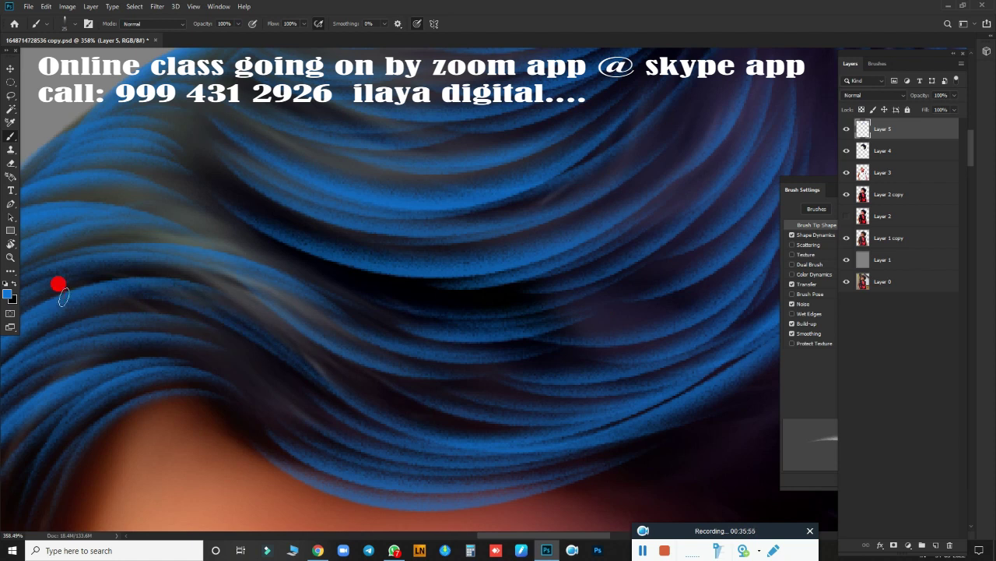
pyautogui.scroll(-3, 510, 283)
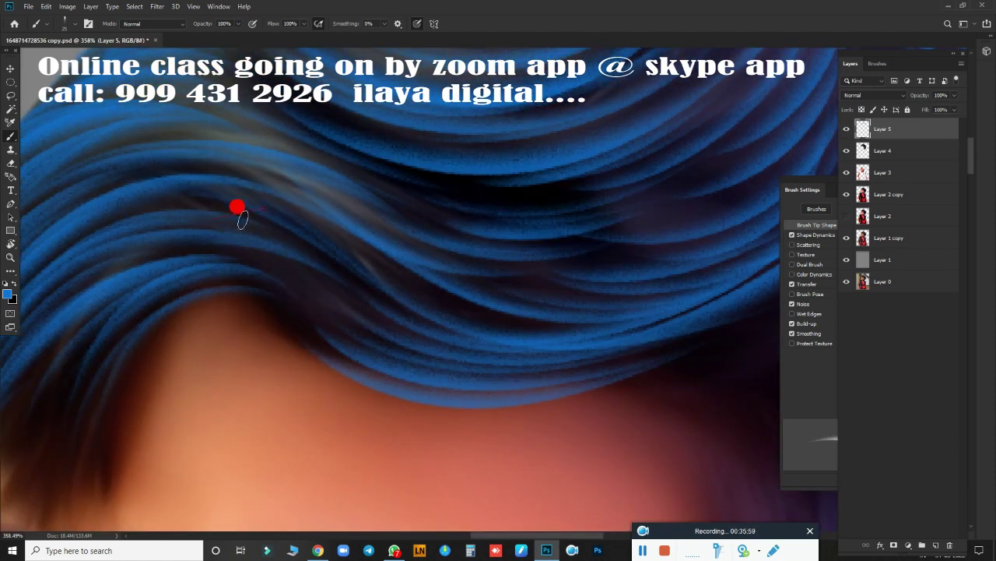
pyautogui.moveTo(142, 458); pyautogui.dragTo(89, 516)
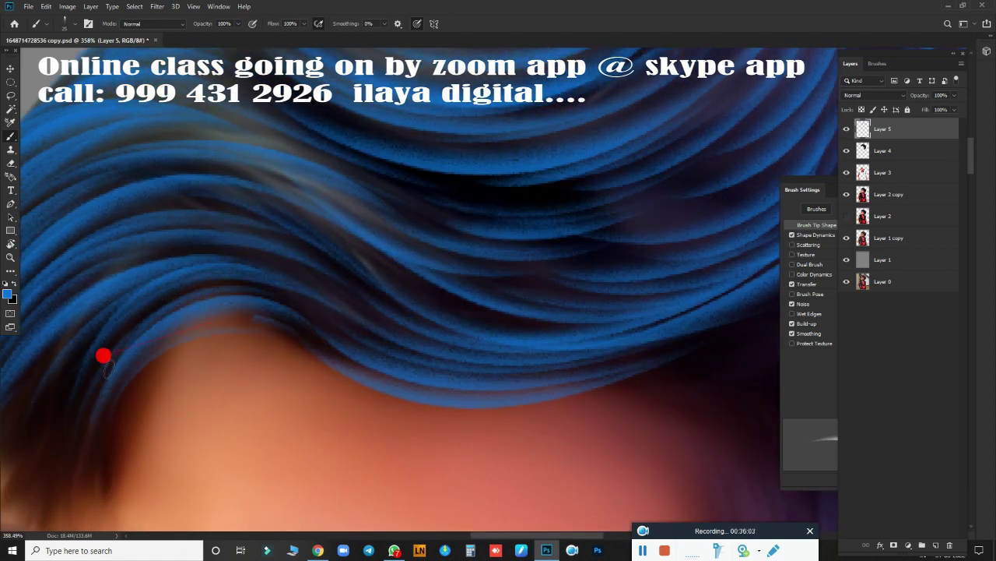
pyautogui.moveTo(523, 412); pyautogui.dragTo(94, 226)
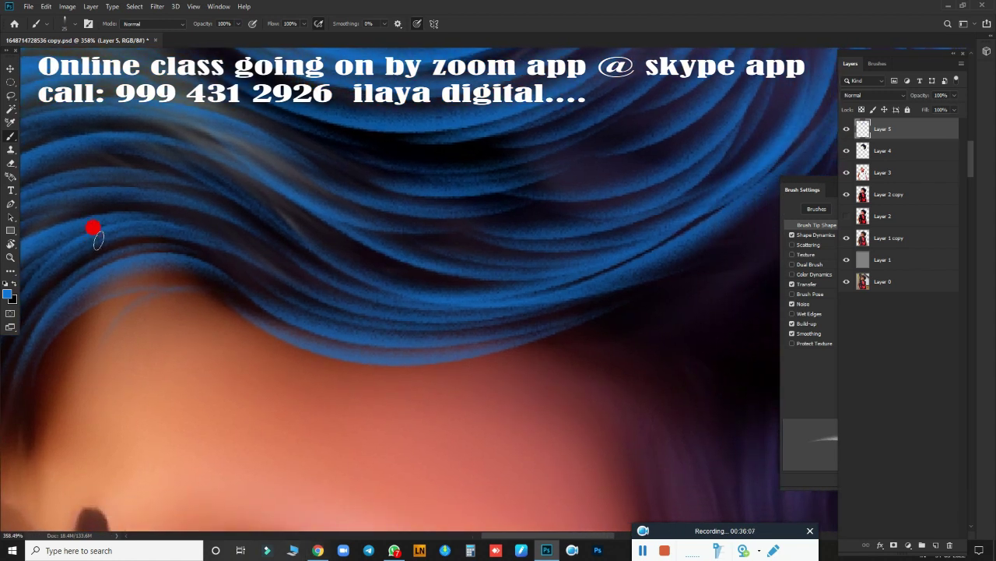
pyautogui.press('r')
pyautogui.moveTo(557, 291); pyautogui.dragTo(274, 162)
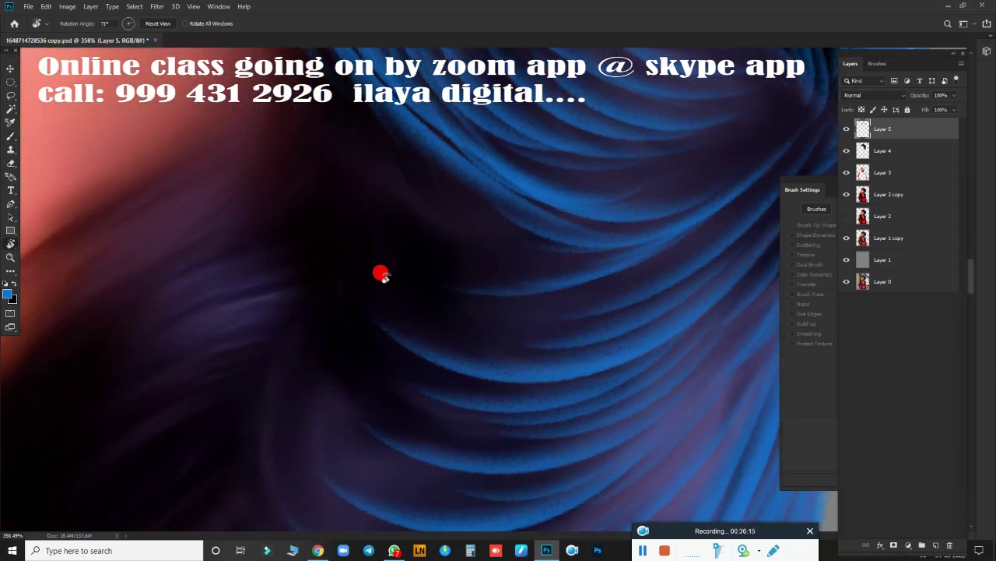
# Step: Paint blue strands across the back-of-head hair curl, undoing two attempts, then zoom out to the whole portrait
pyautogui.moveTo(274, 162); pyautogui.dragTo(307, 372)
pyautogui.press('b')
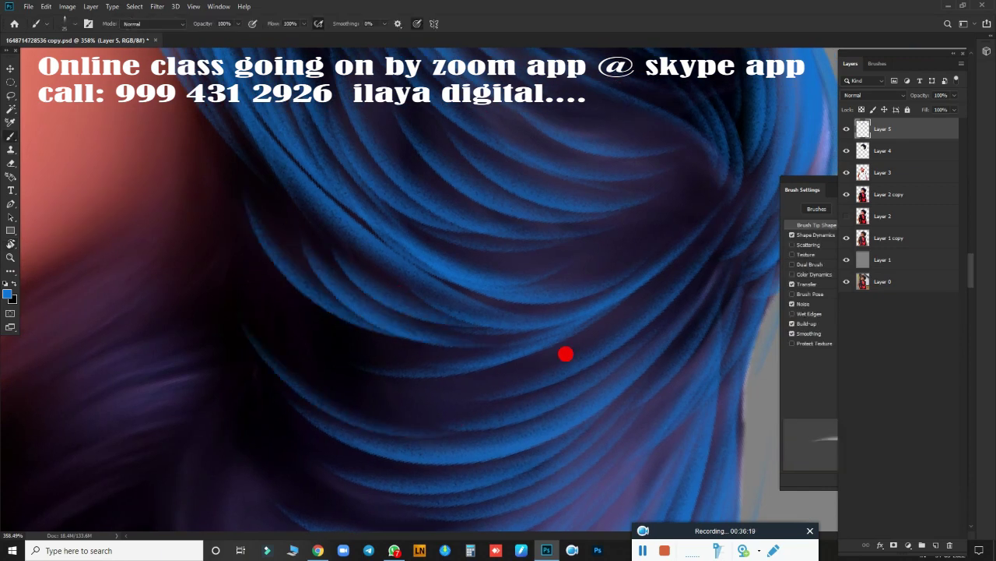
pyautogui.moveTo(314, 325); pyautogui.dragTo(408, 238)
pyautogui.moveTo(327, 325)
pyautogui.mouseDown()
pyautogui.moveTo(443, 358)
pyautogui.moveTo(249, 249)
pyautogui.mouseUp()
pyautogui.moveTo(356, 478); pyautogui.dragTo(418, 349)
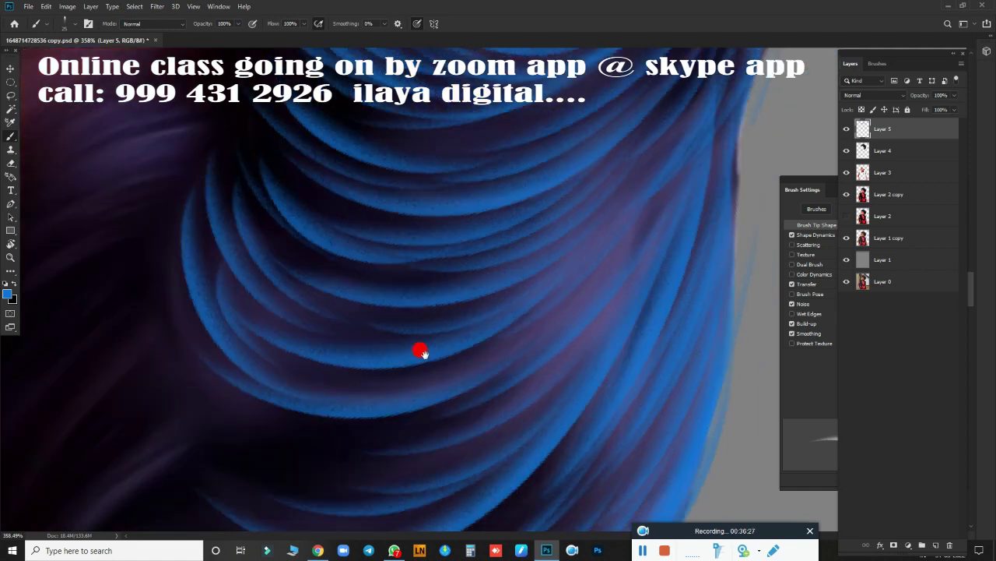
pyautogui.hotkey('ctrl', 'z')
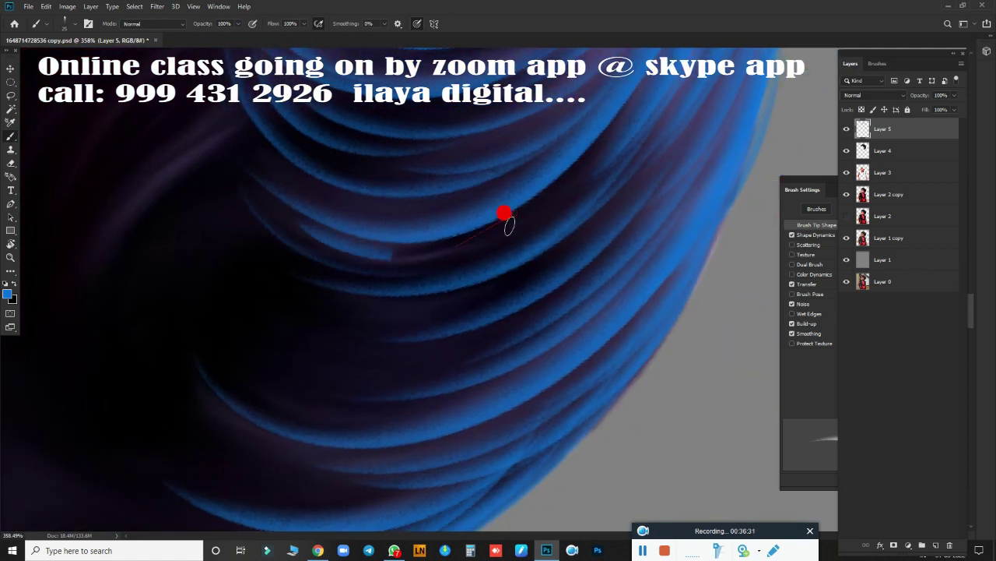
pyautogui.moveTo(506, 213)
pyautogui.mouseDown()
pyautogui.moveTo(301, 257)
pyautogui.moveTo(306, 291)
pyautogui.mouseUp()
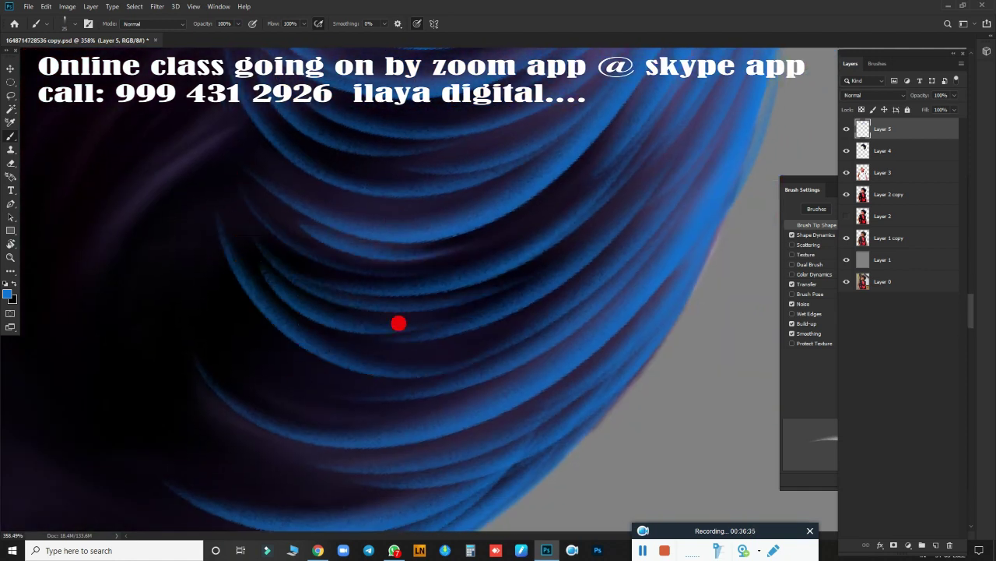
pyautogui.hotkey('ctrl', 'z')
pyautogui.moveTo(307, 256)
pyautogui.mouseDown()
pyautogui.moveTo(234, 281)
pyautogui.moveTo(160, 234)
pyautogui.moveTo(205, 286)
pyautogui.moveTo(345, 382)
pyautogui.moveTo(518, 422)
pyautogui.mouseUp()
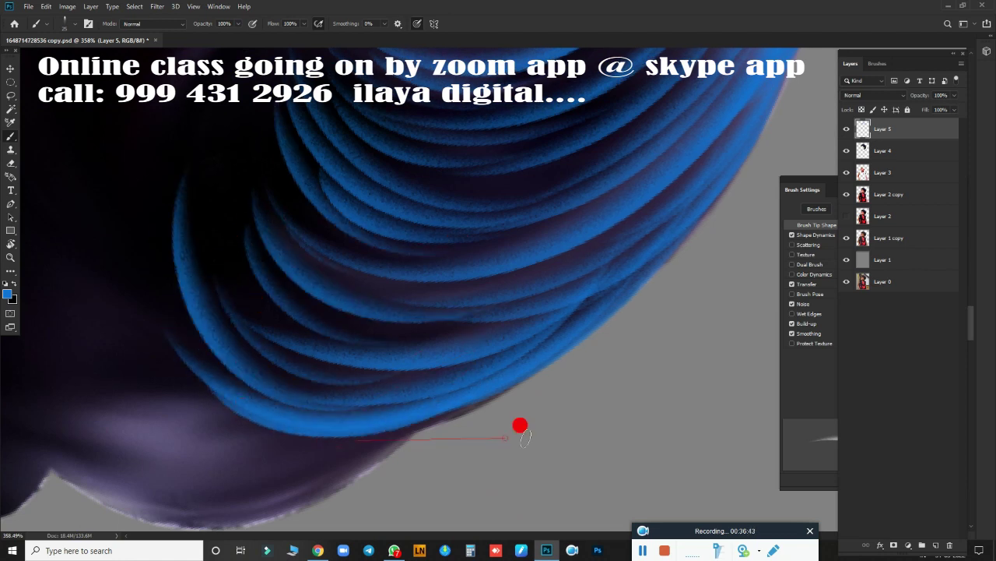
pyautogui.scroll(-3, 398, 382)
pyautogui.scroll(-3, 474, 339)
pyautogui.moveTo(472, 337); pyautogui.dragTo(561, 221)
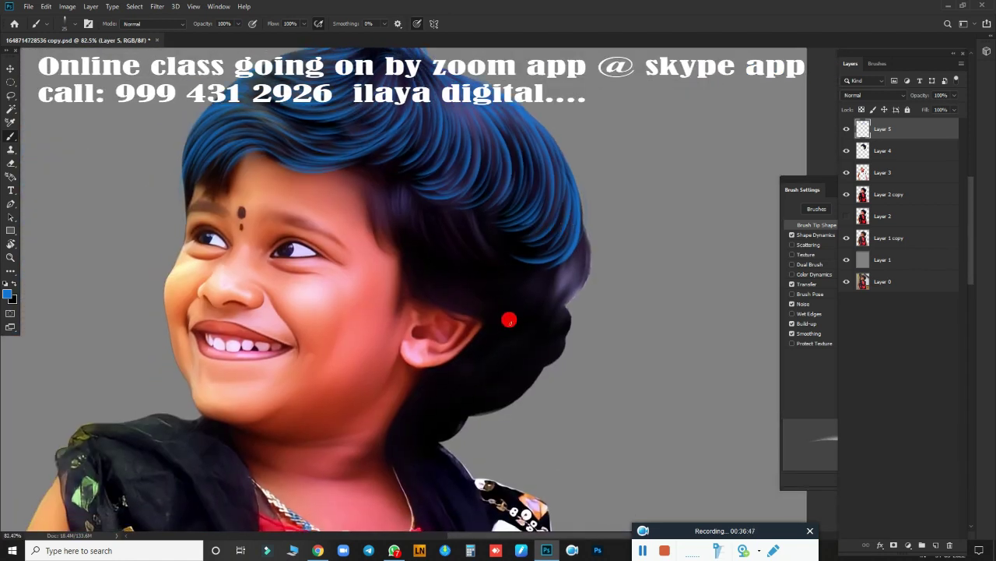
# Step: Turn the view upright and paint blue strands down the fringe toward the forehead
pyautogui.press('r')
pyautogui.moveTo(304, 216)
pyautogui.mouseDown()
pyautogui.moveTo(308, 371)
pyautogui.moveTo(282, 272)
pyautogui.mouseUp()
pyautogui.scroll(5, 285, 311)
pyautogui.moveTo(322, 301)
pyautogui.mouseDown()
pyautogui.moveTo(582, 360)
pyautogui.moveTo(513, 327)
pyautogui.moveTo(523, 158)
pyautogui.mouseUp()
pyautogui.press('b')
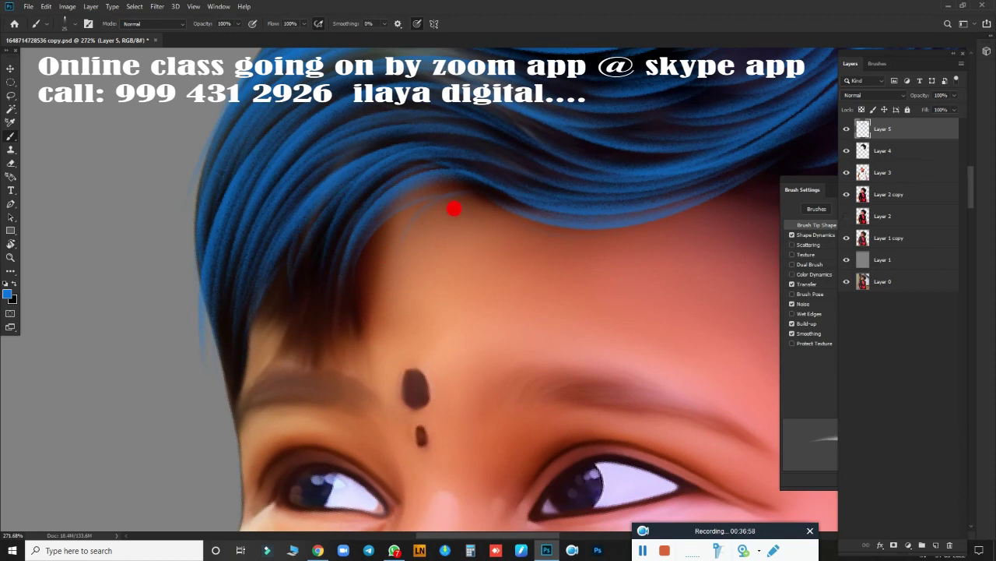
pyautogui.moveTo(384, 214); pyautogui.dragTo(327, 327)
pyautogui.moveTo(434, 111); pyautogui.dragTo(296, 343)
pyautogui.moveTo(503, 239); pyautogui.dragTo(343, 311)
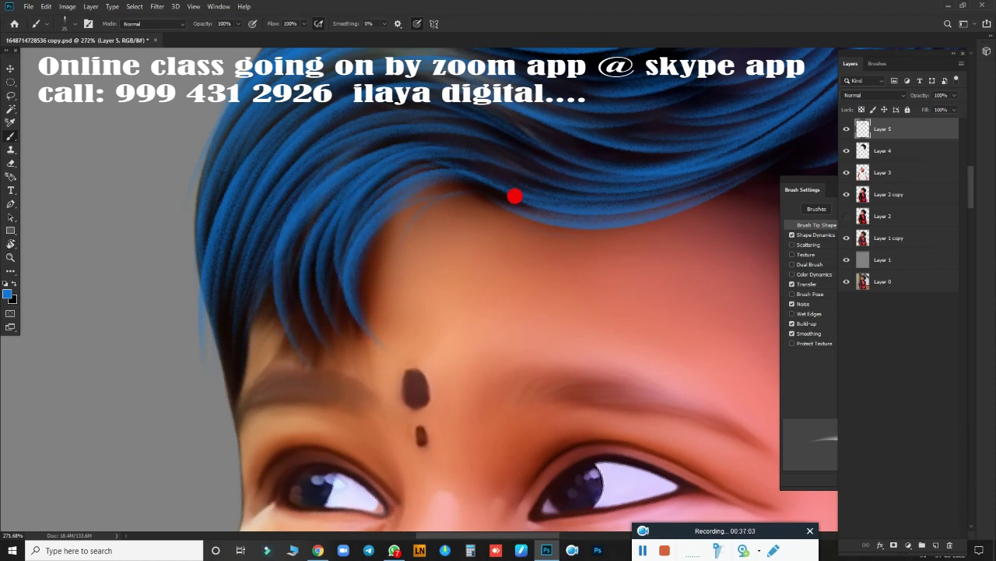
pyautogui.moveTo(516, 195); pyautogui.dragTo(285, 388)
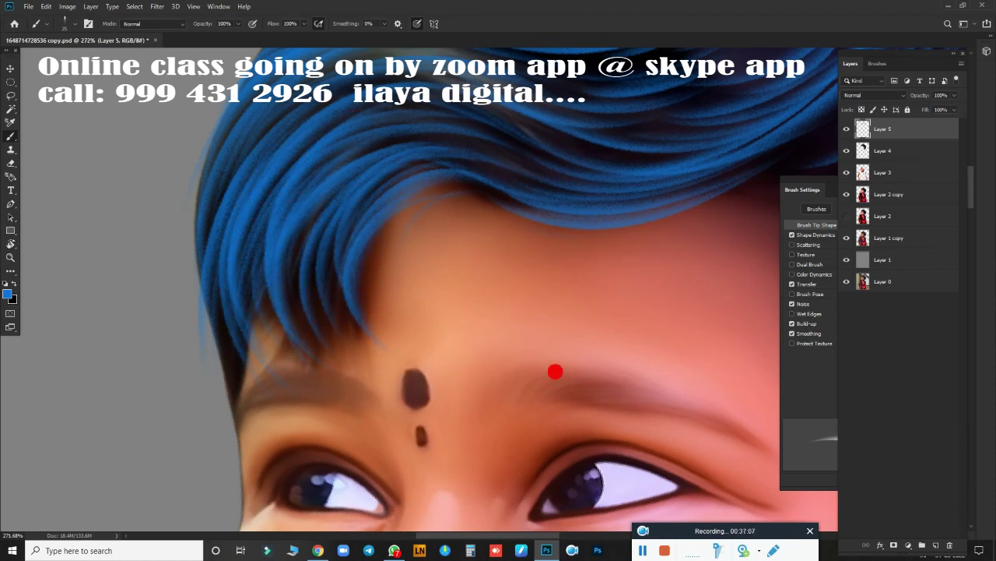
pyautogui.moveTo(214, 109); pyautogui.dragTo(188, 315)
# Step: Rotate the canvas to 45° and sweep blue strands across the middle of the dark hair
pyautogui.moveTo(411, 361)
pyautogui.mouseDown()
pyautogui.moveTo(178, 307)
pyautogui.moveTo(296, 420)
pyautogui.moveTo(270, 299)
pyautogui.mouseUp()
pyautogui.press('r')
pyautogui.moveTo(371, 273)
pyautogui.mouseDown()
pyautogui.moveTo(347, 407)
pyautogui.moveTo(226, 334)
pyautogui.moveTo(496, 331)
pyautogui.moveTo(467, 296)
pyautogui.moveTo(300, 391)
pyautogui.mouseUp()
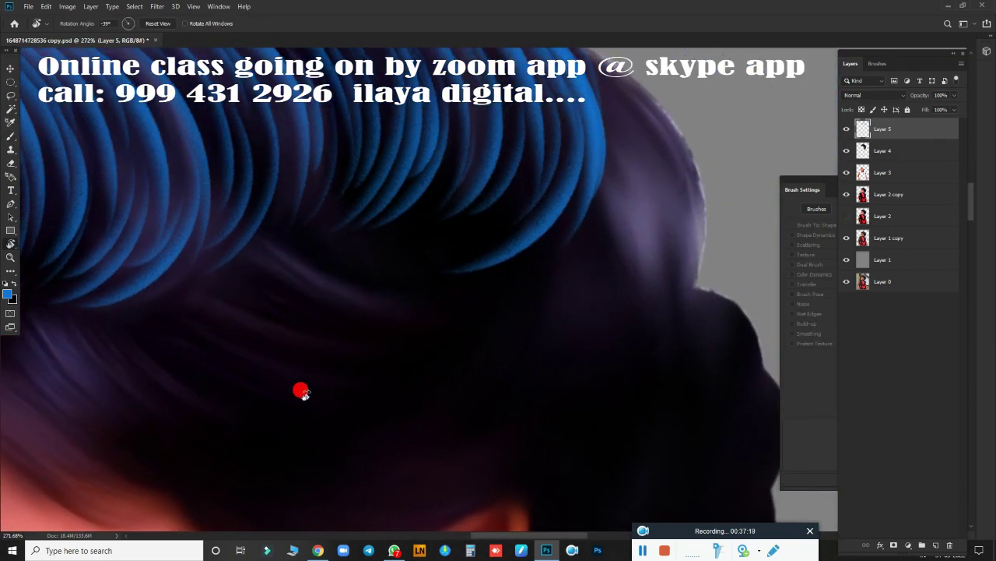
pyautogui.press('b')
pyautogui.moveTo(181, 321); pyautogui.dragTo(459, 352)
pyautogui.moveTo(262, 348)
pyautogui.mouseDown()
pyautogui.moveTo(478, 334)
pyautogui.moveTo(265, 319)
pyautogui.moveTo(438, 273)
pyautogui.moveTo(585, 178)
pyautogui.mouseUp()
pyautogui.moveTo(359, 265); pyautogui.dragTo(513, 243)
pyautogui.moveTo(433, 278); pyautogui.dragTo(202, 293)
pyautogui.moveTo(202, 294); pyautogui.dragTo(402, 294)
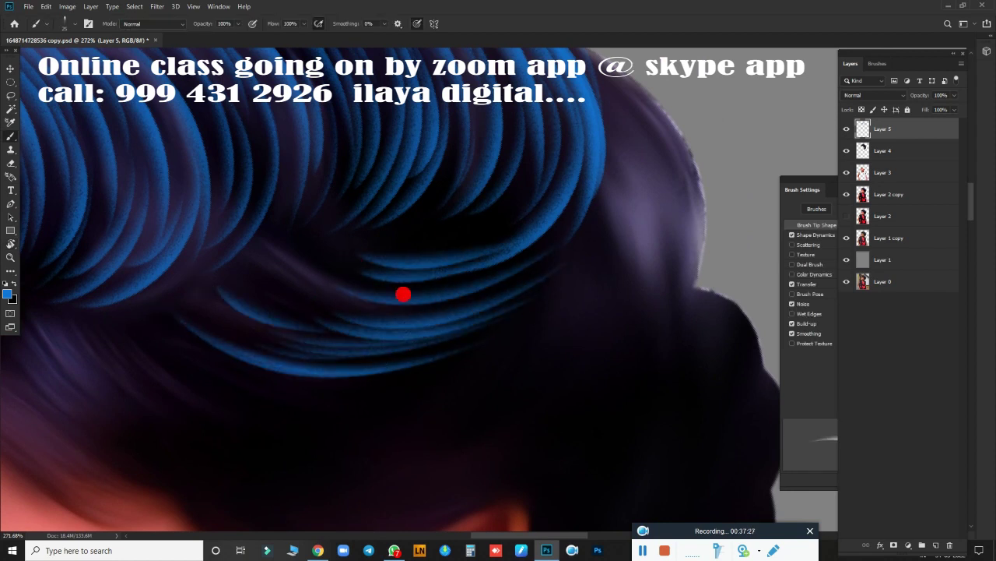
pyautogui.moveTo(383, 258); pyautogui.dragTo(597, 296)
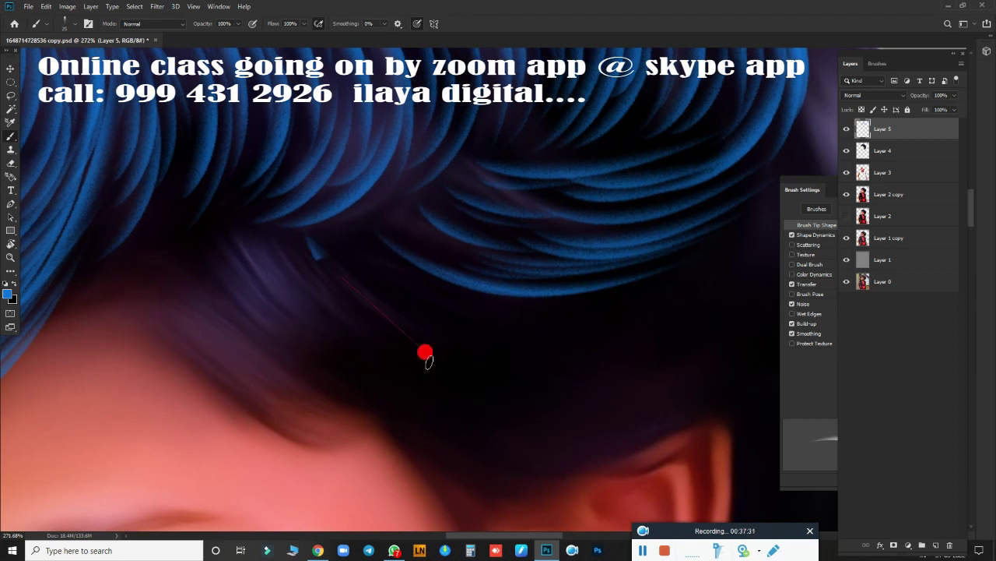
pyautogui.moveTo(426, 351)
pyautogui.mouseDown()
pyautogui.moveTo(413, 293)
pyautogui.moveTo(576, 314)
pyautogui.moveTo(641, 311)
pyautogui.moveTo(396, 362)
pyautogui.moveTo(701, 273)
pyautogui.mouseUp()
# Step: Paint arcing blue strands above the face edge and along the hair's lower edge by the temple
pyautogui.scroll(-1, 701, 273)
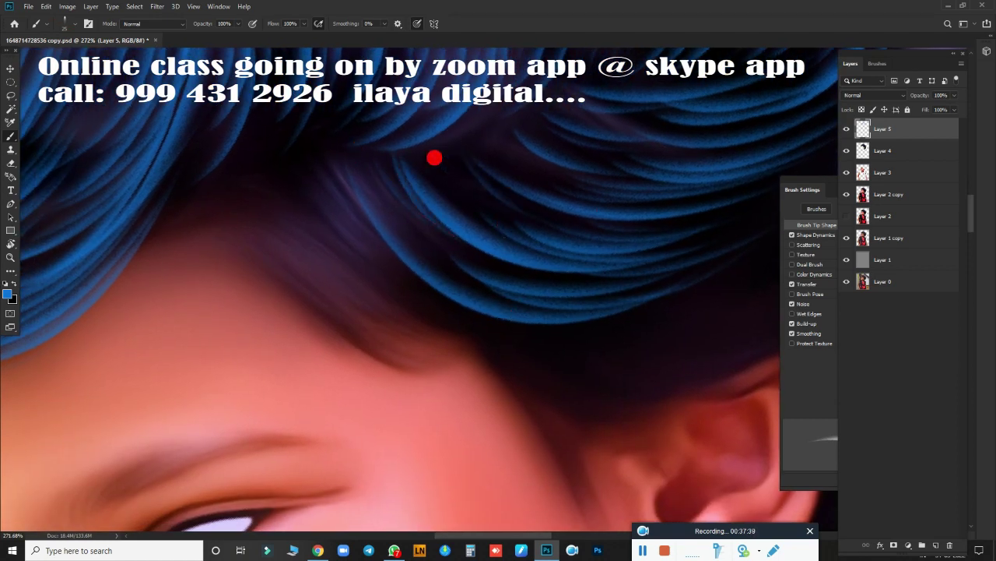
pyautogui.moveTo(473, 348)
pyautogui.mouseDown()
pyautogui.moveTo(332, 160)
pyautogui.moveTo(432, 250)
pyautogui.mouseUp()
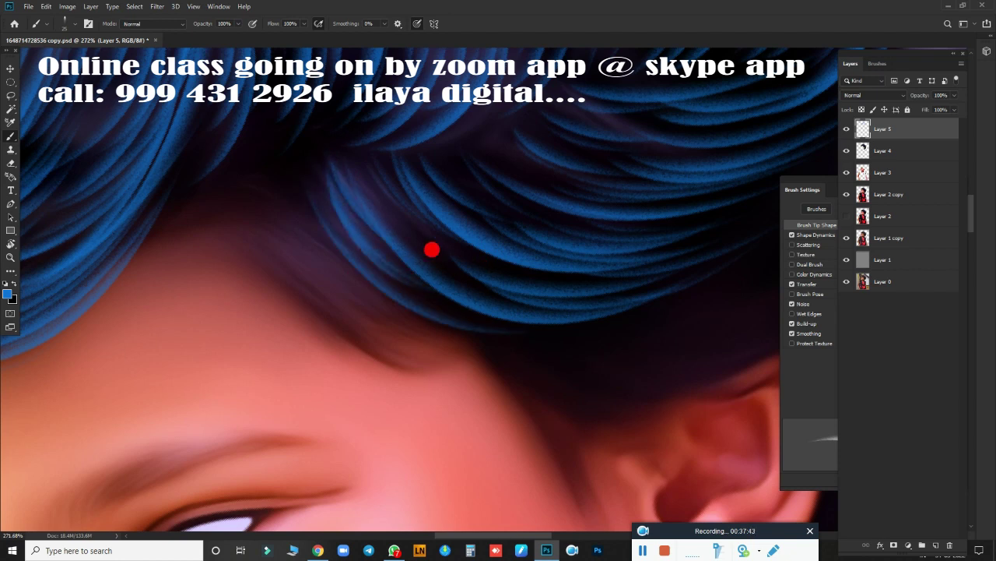
pyautogui.moveTo(100, 325); pyautogui.dragTo(299, 397)
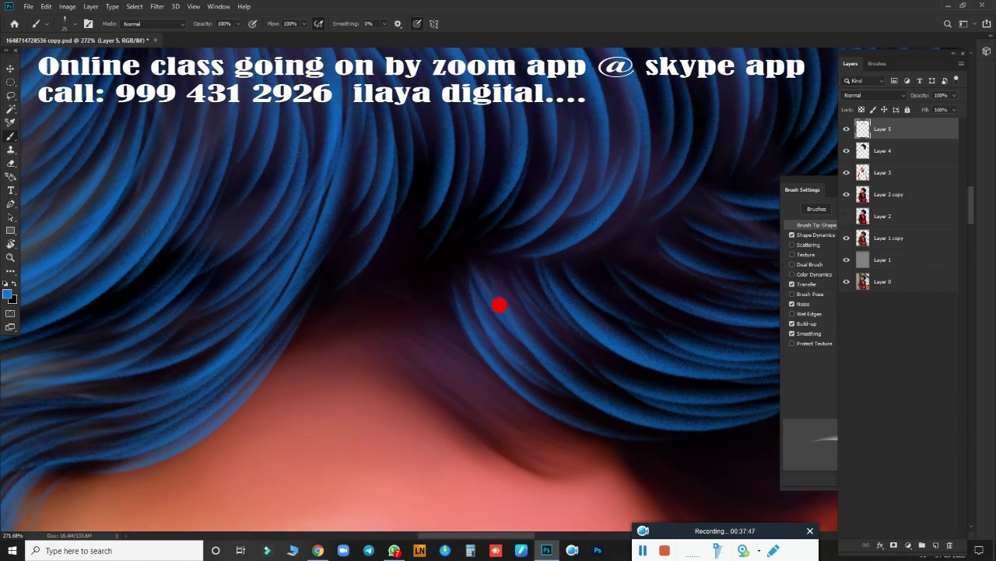
pyautogui.scroll(2, 427, 354)
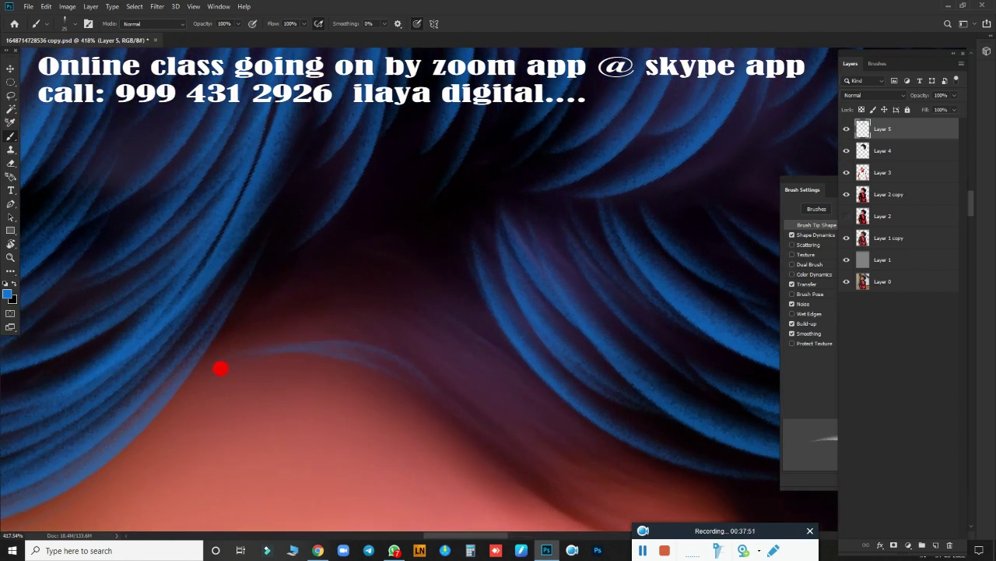
pyautogui.moveTo(468, 362)
pyautogui.mouseDown()
pyautogui.moveTo(241, 306)
pyautogui.moveTo(471, 260)
pyautogui.mouseUp()
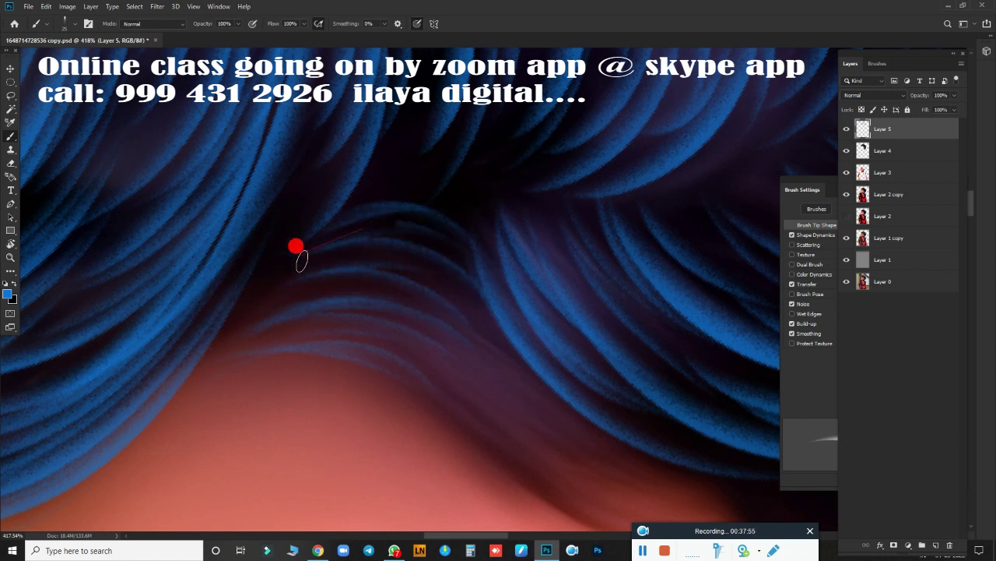
pyautogui.moveTo(201, 364); pyautogui.dragTo(363, 194)
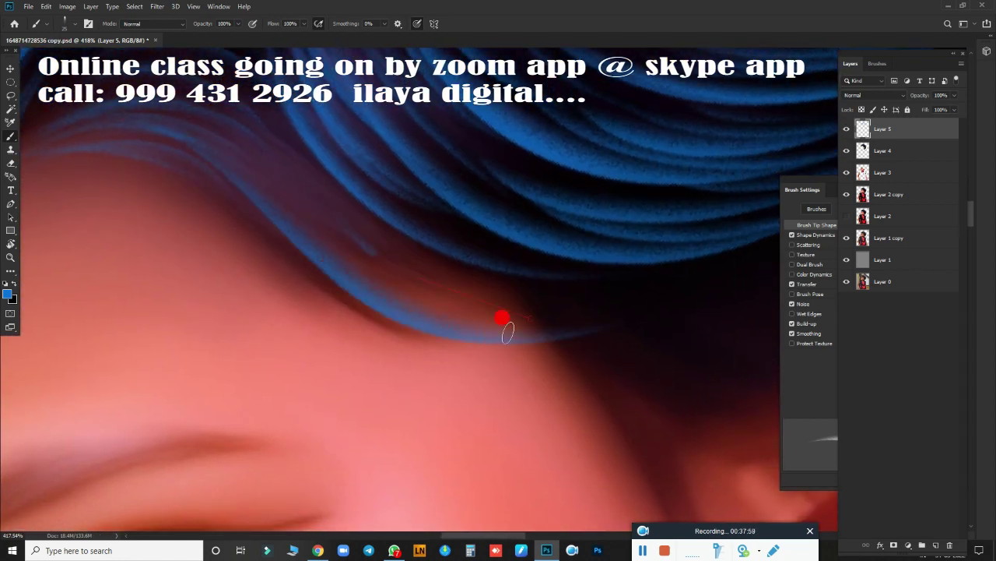
pyautogui.moveTo(503, 318)
pyautogui.mouseDown()
pyautogui.moveTo(451, 234)
pyautogui.moveTo(659, 282)
pyautogui.mouseUp()
pyautogui.moveTo(503, 322); pyautogui.dragTo(642, 278)
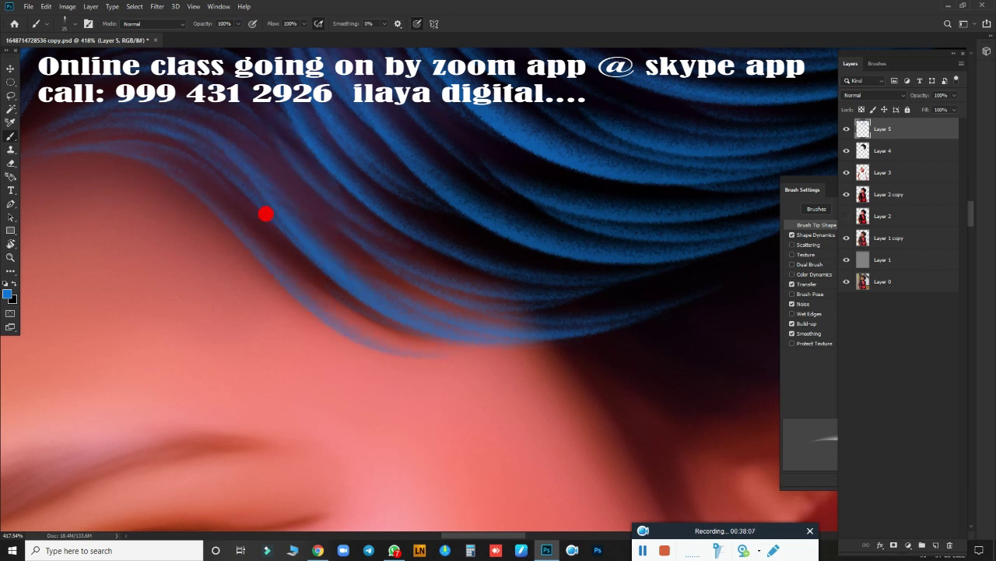
pyautogui.hscroll(5, 210, 301)
pyautogui.scroll(-2, 209, 300)
pyautogui.scroll(-5, 510, 306)
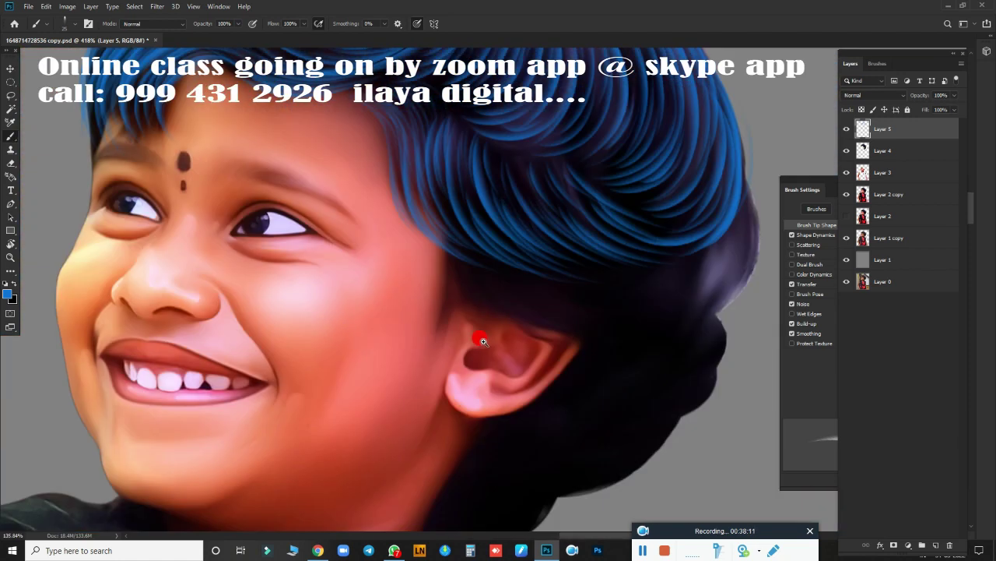
pyautogui.scroll(2, 480, 337)
pyautogui.scroll(2, 512, 338)
pyautogui.scroll(1, 363, 345)
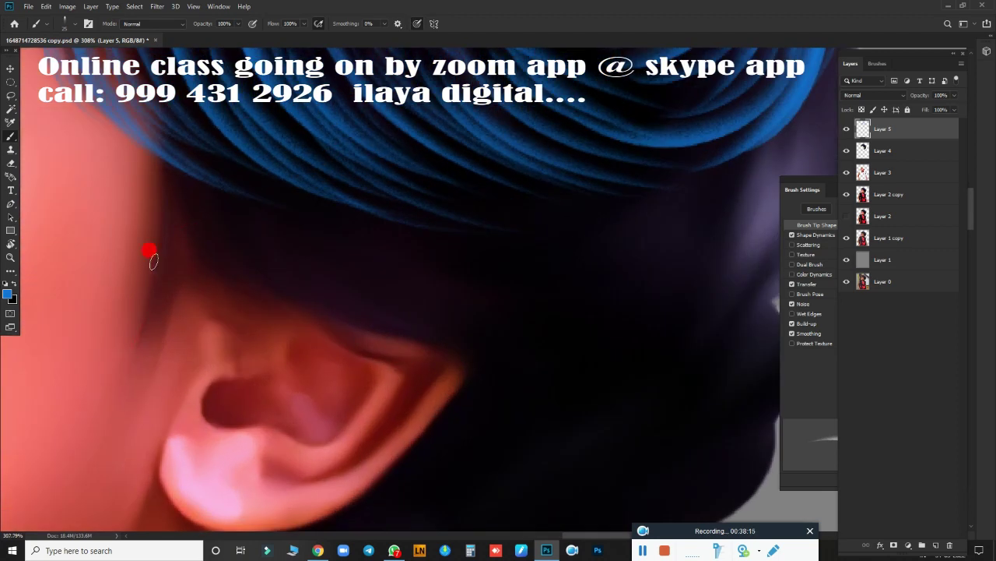
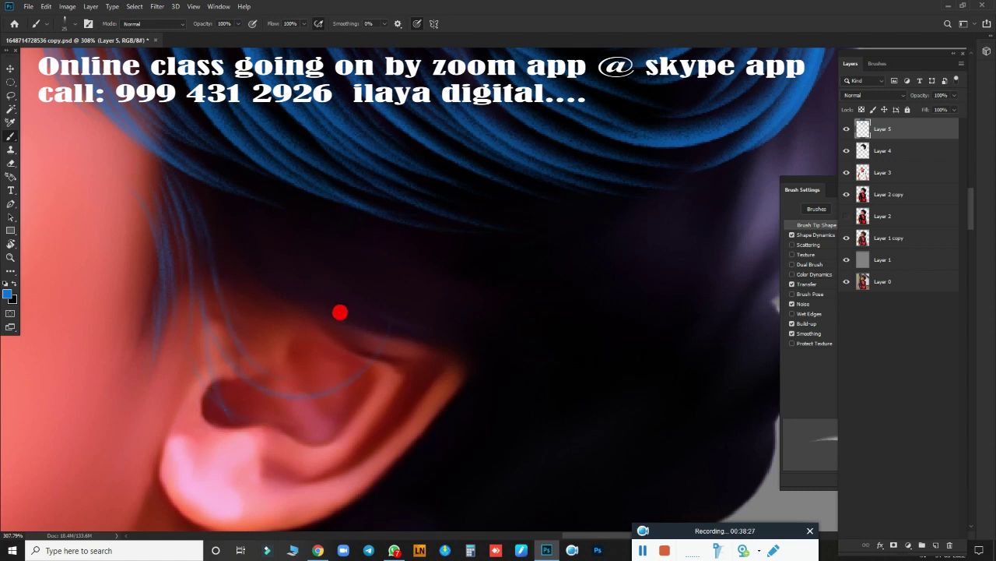
# Step: Paint blue strands above the ear and across the hair's lower edge on Layer 5
pyautogui.moveTo(312, 247)
pyautogui.mouseDown()
pyautogui.moveTo(389, 304)
pyautogui.moveTo(545, 300)
pyautogui.moveTo(360, 296)
pyautogui.mouseUp()
pyautogui.moveTo(233, 343); pyautogui.dragTo(401, 320)
pyautogui.moveTo(326, 311); pyautogui.dragTo(503, 256)
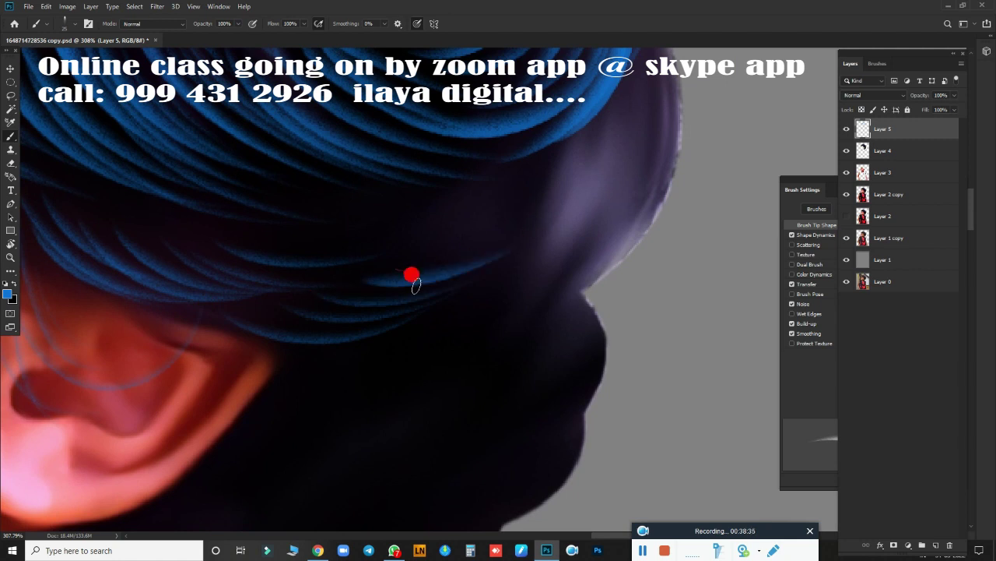
pyautogui.moveTo(288, 327)
pyautogui.mouseDown()
pyautogui.moveTo(498, 274)
pyautogui.moveTo(448, 304)
pyautogui.mouseUp()
pyautogui.moveTo(175, 265); pyautogui.dragTo(273, 226)
pyautogui.moveTo(187, 284); pyautogui.dragTo(302, 245)
pyautogui.moveTo(249, 276); pyautogui.dragTo(413, 251)
pyautogui.moveTo(94, 290)
pyautogui.mouseDown()
pyautogui.moveTo(257, 233)
pyautogui.moveTo(416, 227)
pyautogui.mouseUp()
pyautogui.scroll(-5, 441, 278)
pyautogui.scroll(4, 478, 367)
# Step: Tilt the view to follow the hair's curve and paint more blue strokes along its edge
pyautogui.press('r')
pyautogui.moveTo(478, 367)
pyautogui.mouseDown()
pyautogui.moveTo(255, 207)
pyautogui.moveTo(494, 356)
pyautogui.mouseUp()
pyautogui.scroll(-5, 350, 285)
pyautogui.scroll(5, 530, 327)
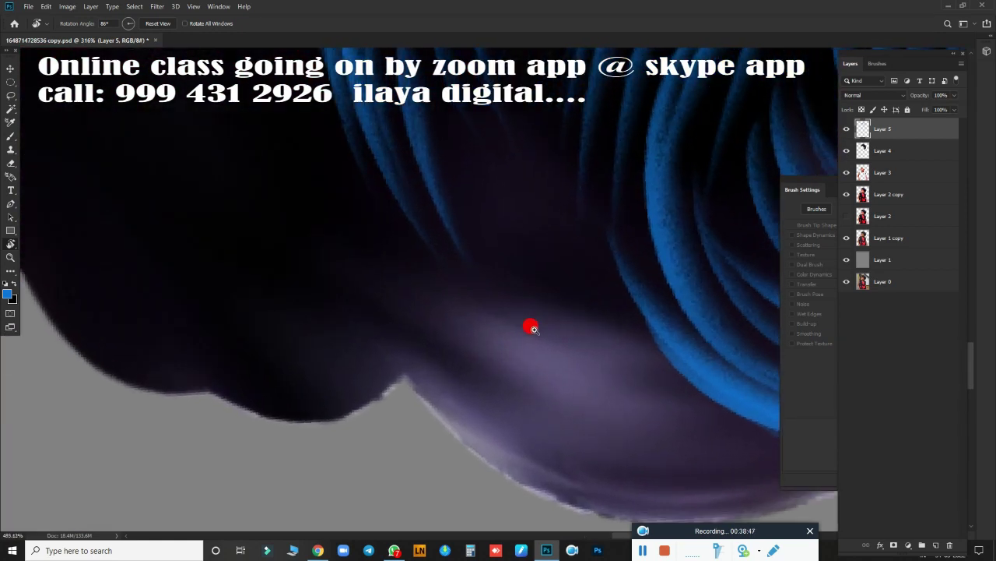
pyautogui.scroll(3, 313, 224)
pyautogui.press('b')
pyautogui.moveTo(131, 158); pyautogui.dragTo(350, 379)
pyautogui.moveTo(140, 194); pyautogui.dragTo(554, 400)
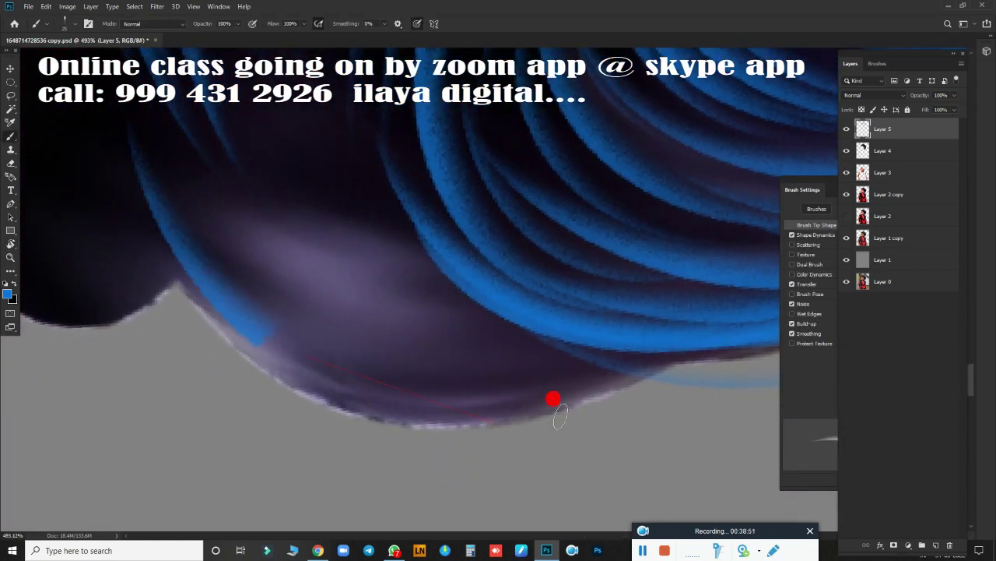
pyautogui.moveTo(164, 233); pyautogui.dragTo(321, 333)
pyautogui.moveTo(226, 225); pyautogui.dragTo(409, 267)
pyautogui.moveTo(319, 296); pyautogui.dragTo(444, 347)
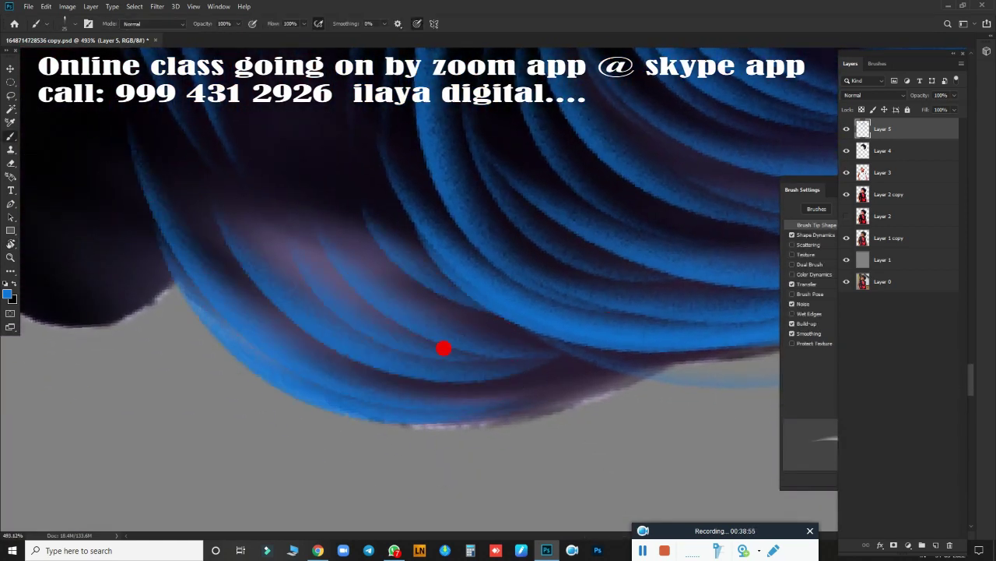
pyautogui.moveTo(358, 366); pyautogui.dragTo(621, 390)
# Step: Tilt the view around the ear, then reset the canvas rotation to upright
pyautogui.scroll(3, 486, 369)
pyautogui.scroll(-5, 545, 327)
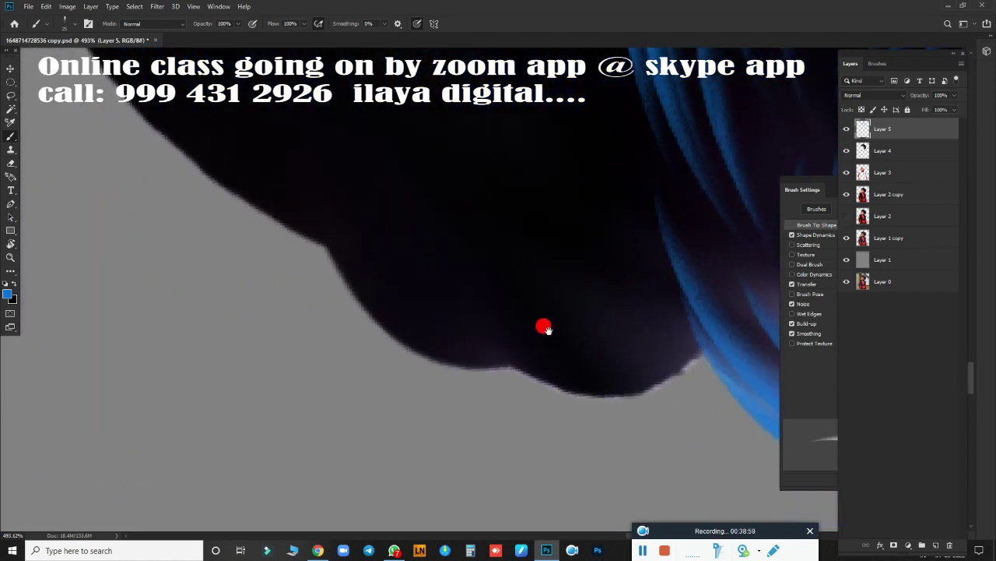
pyautogui.scroll(-2, 564, 332)
pyautogui.scroll(2, 565, 333)
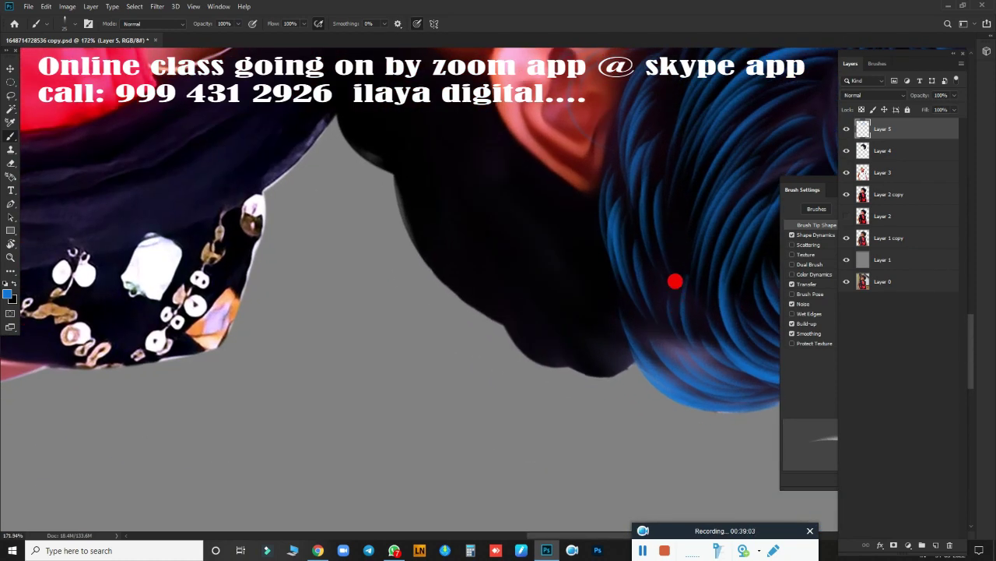
pyautogui.press('r')
pyautogui.moveTo(672, 313); pyautogui.dragTo(683, 218)
pyautogui.scroll(3, 463, 350)
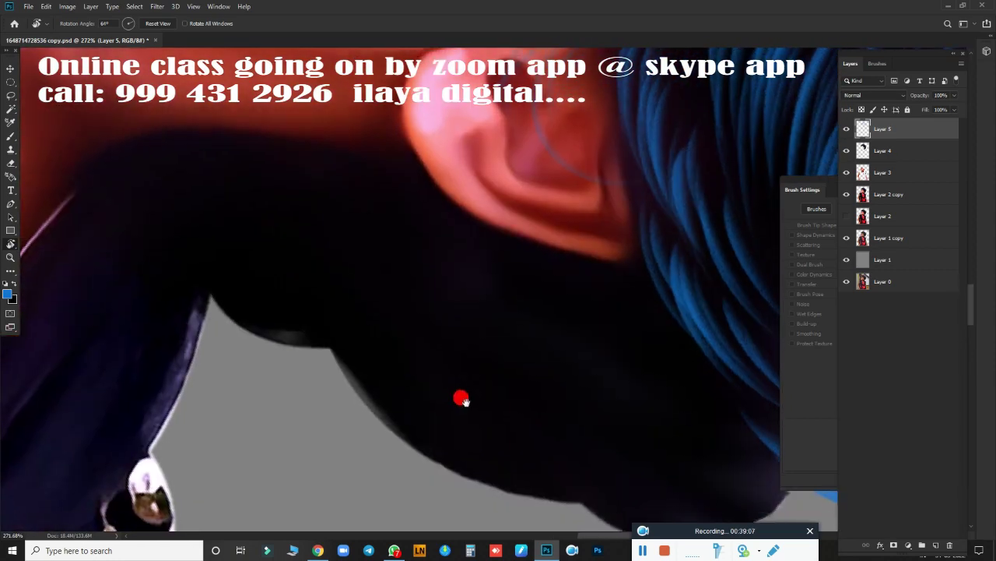
pyautogui.press('Escape')
# Step: Rotate the view around the ear and paint blue hair strands below it
pyautogui.scroll(-5, 622, 303)
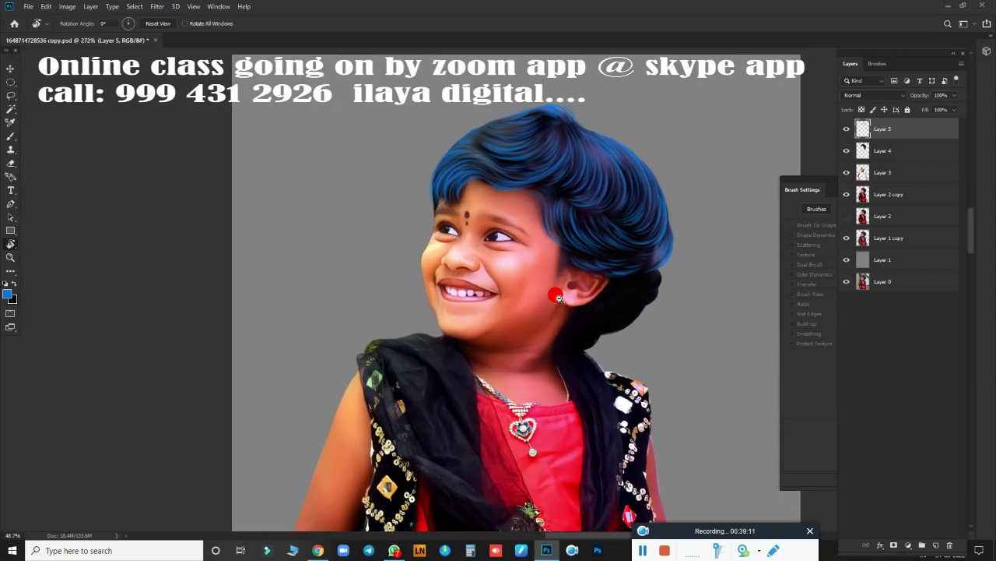
pyautogui.scroll(2, 588, 299)
pyautogui.scroll(3, 587, 299)
pyautogui.moveTo(467, 372); pyautogui.dragTo(429, 329)
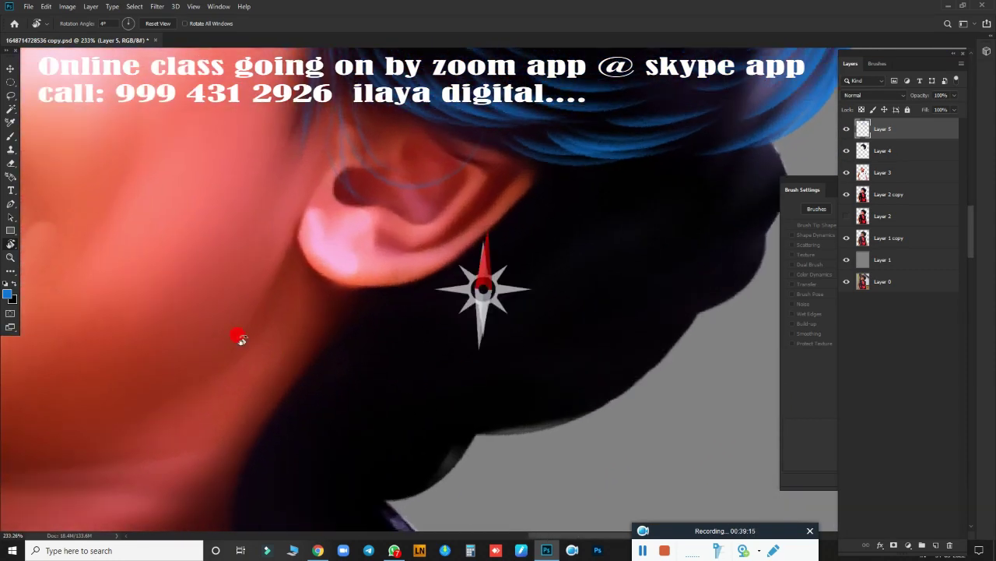
pyautogui.press('b')
pyautogui.scroll(2, 405, 371)
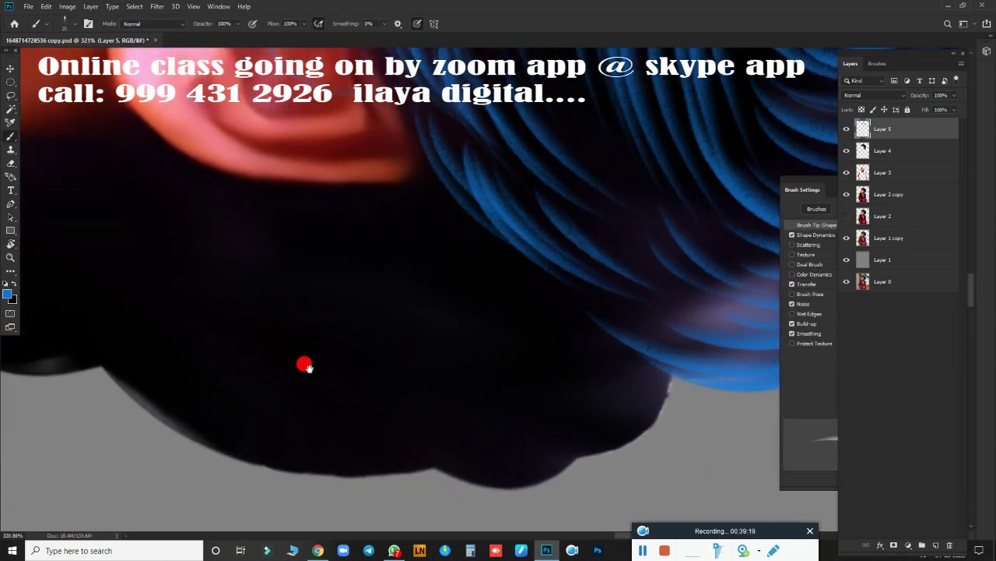
pyautogui.moveTo(246, 211); pyautogui.dragTo(250, 318)
pyautogui.moveTo(276, 261); pyautogui.dragTo(382, 341)
# Step: Paint curving blue strands across the dark hair and along its bottom edge
pyautogui.moveTo(334, 287); pyautogui.dragTo(478, 398)
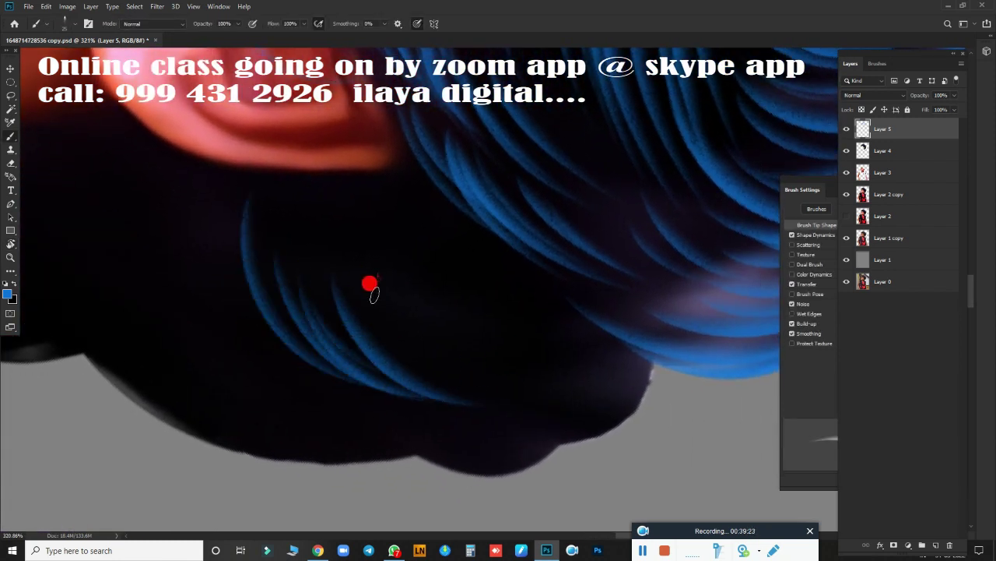
pyautogui.moveTo(374, 293)
pyautogui.mouseDown()
pyautogui.moveTo(452, 334)
pyautogui.moveTo(676, 367)
pyautogui.mouseUp()
pyautogui.moveTo(389, 233); pyautogui.dragTo(534, 296)
pyautogui.moveTo(436, 234)
pyautogui.mouseDown()
pyautogui.moveTo(576, 308)
pyautogui.moveTo(576, 127)
pyautogui.mouseUp()
pyautogui.moveTo(280, 225); pyautogui.dragTo(452, 351)
pyautogui.moveTo(366, 257); pyautogui.dragTo(597, 338)
pyautogui.moveTo(460, 285)
pyautogui.mouseDown()
pyautogui.moveTo(494, 345)
pyautogui.moveTo(677, 304)
pyautogui.moveTo(514, 325)
pyautogui.moveTo(338, 371)
pyautogui.moveTo(390, 294)
pyautogui.moveTo(488, 344)
pyautogui.moveTo(402, 374)
pyautogui.moveTo(690, 394)
pyautogui.mouseUp()
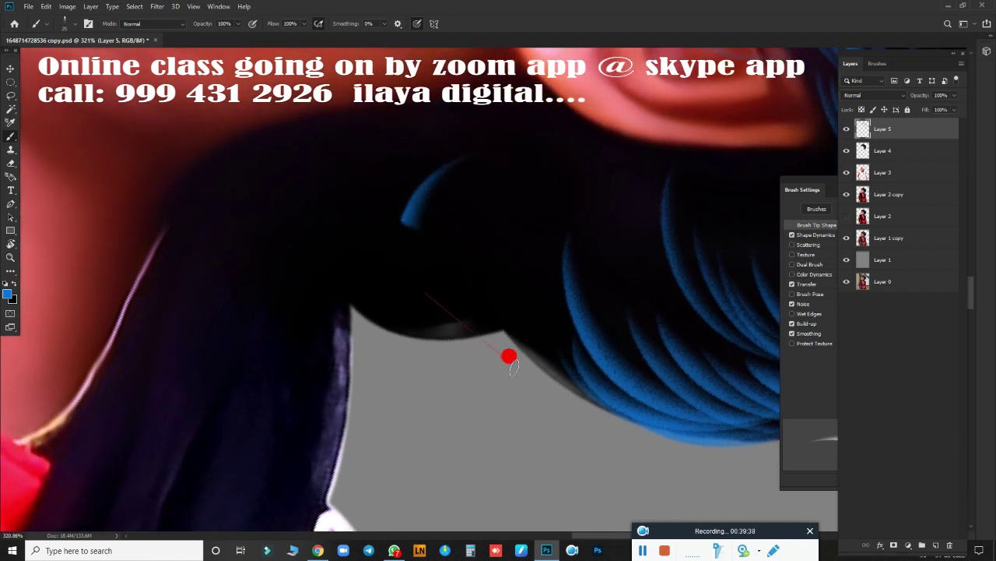
# Step: Replace a misplaced stroke with blue arcs across the lower and middle hair, then zoom out
pyautogui.moveTo(405, 167); pyautogui.dragTo(461, 272)
pyautogui.hotkey('ctrl', 'z')
pyautogui.moveTo(378, 163); pyautogui.dragTo(567, 327)
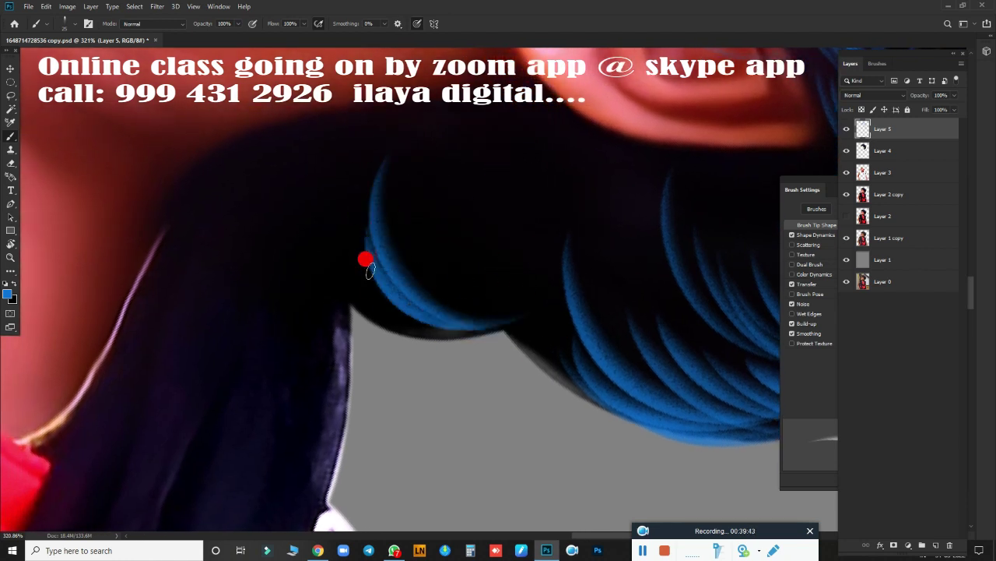
pyautogui.moveTo(370, 268)
pyautogui.mouseDown()
pyautogui.moveTo(429, 233)
pyautogui.moveTo(605, 329)
pyautogui.moveTo(507, 349)
pyautogui.moveTo(551, 308)
pyautogui.moveTo(465, 404)
pyautogui.mouseUp()
pyautogui.moveTo(517, 288)
pyautogui.mouseDown()
pyautogui.moveTo(427, 238)
pyautogui.moveTo(451, 269)
pyautogui.moveTo(511, 267)
pyautogui.moveTo(502, 359)
pyautogui.mouseUp()
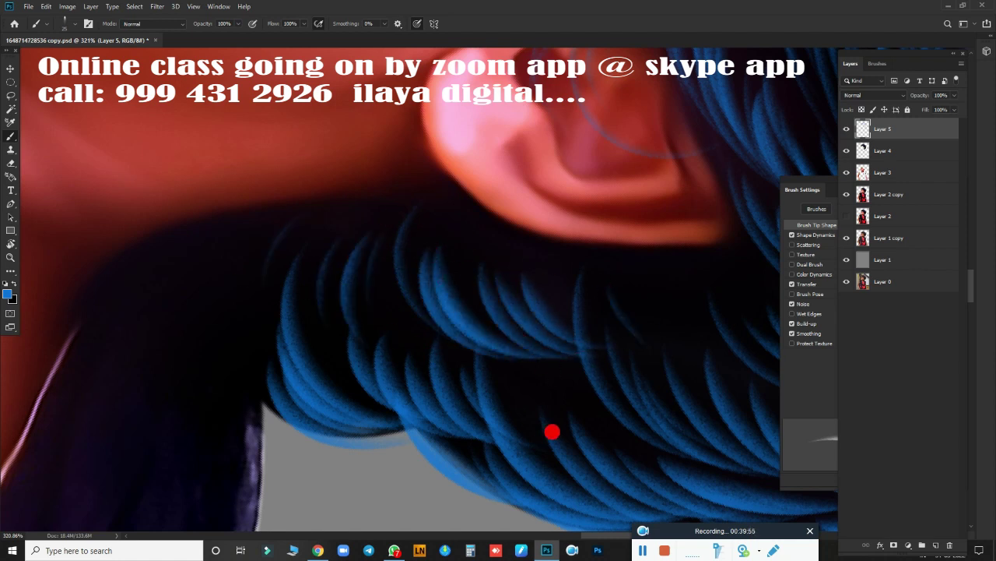
pyautogui.hscroll(5, 551, 431)
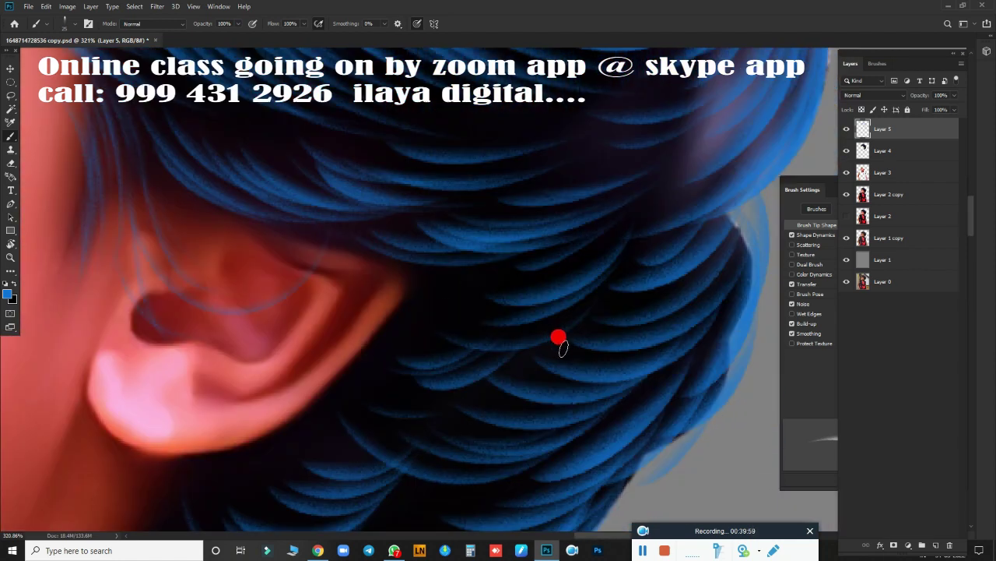
pyautogui.scroll(-3, 558, 338)
pyautogui.scroll(-5, 584, 333)
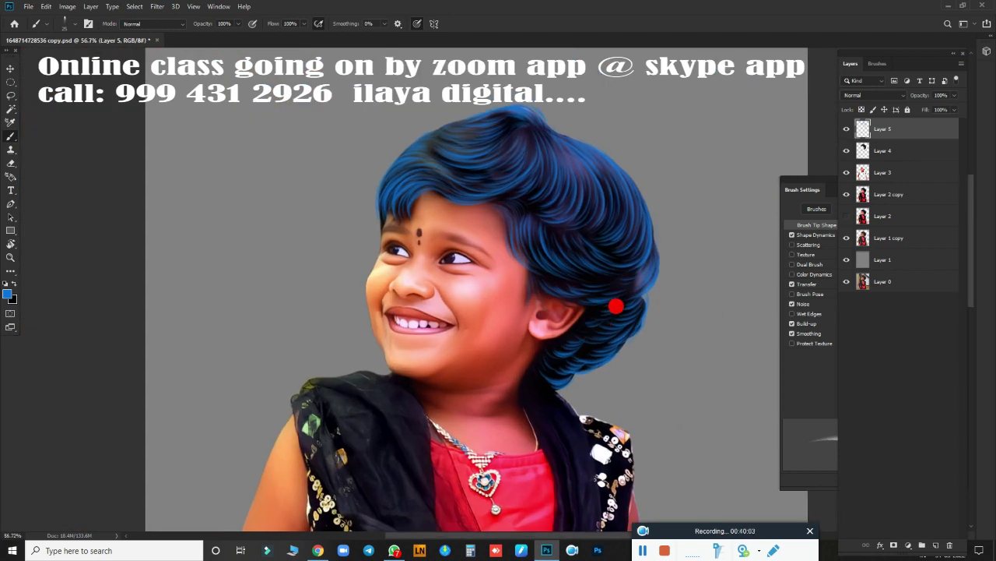
# Step: Duplicate Layer 4 and darken the copy by lowering its Hue/Saturation lightness
pyautogui.hotkey('alt', '[')
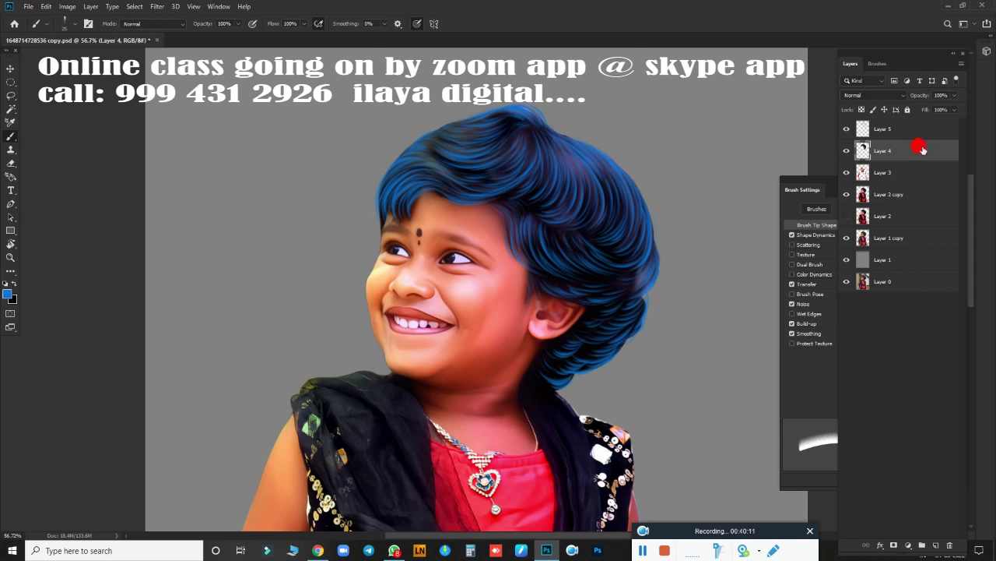
pyautogui.hotkey('ctrl', 'j')
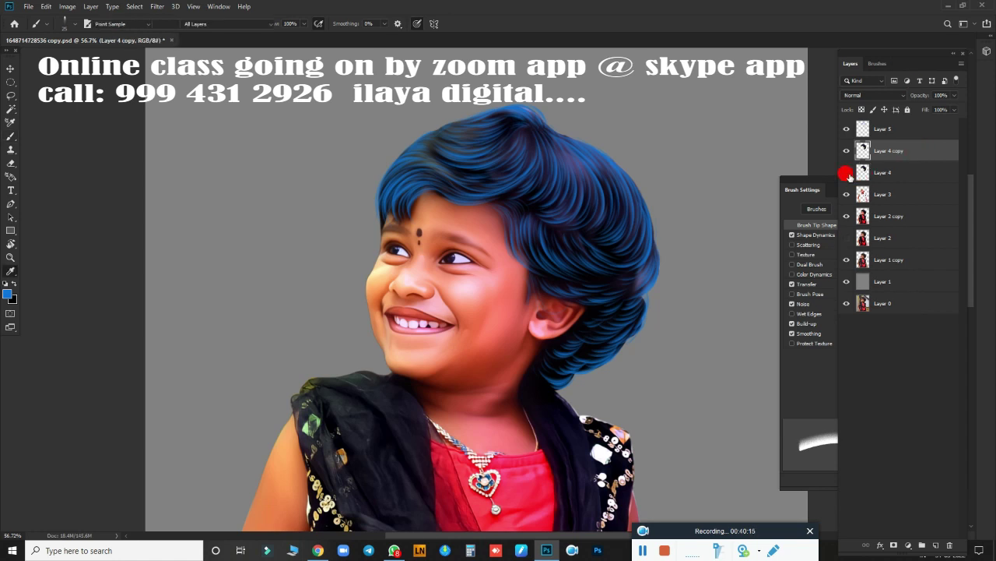
pyautogui.hotkey('ctrl', 'u')
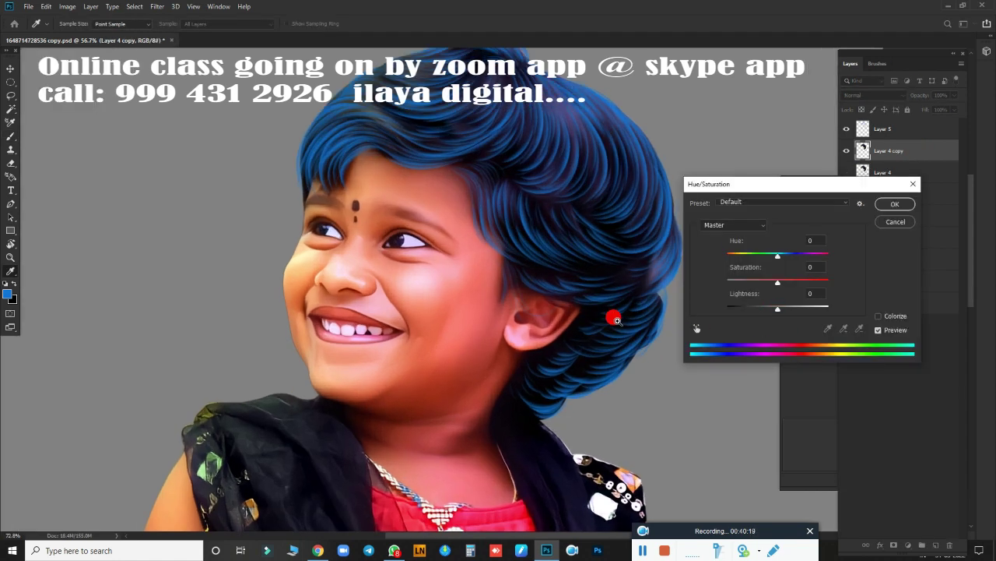
pyautogui.scroll(5, 612, 316)
pyautogui.moveTo(778, 309); pyautogui.dragTo(754, 318)
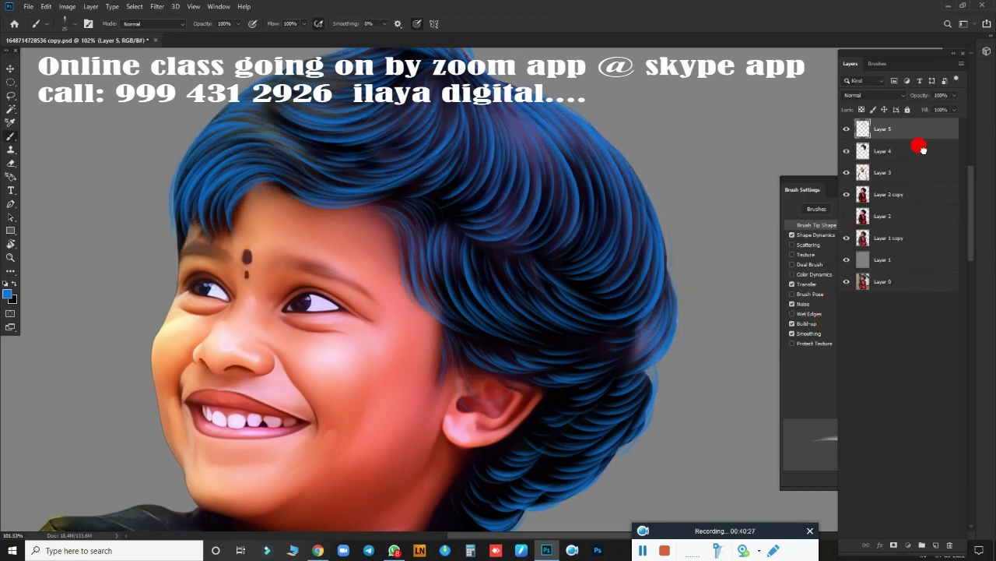
# Step: Load Layer 4's hair shape as a selection, feather it 2.8 px, and copy it to Layer 6
pyautogui.click(920, 148)
pyautogui.scroll(-3, 638, 311)
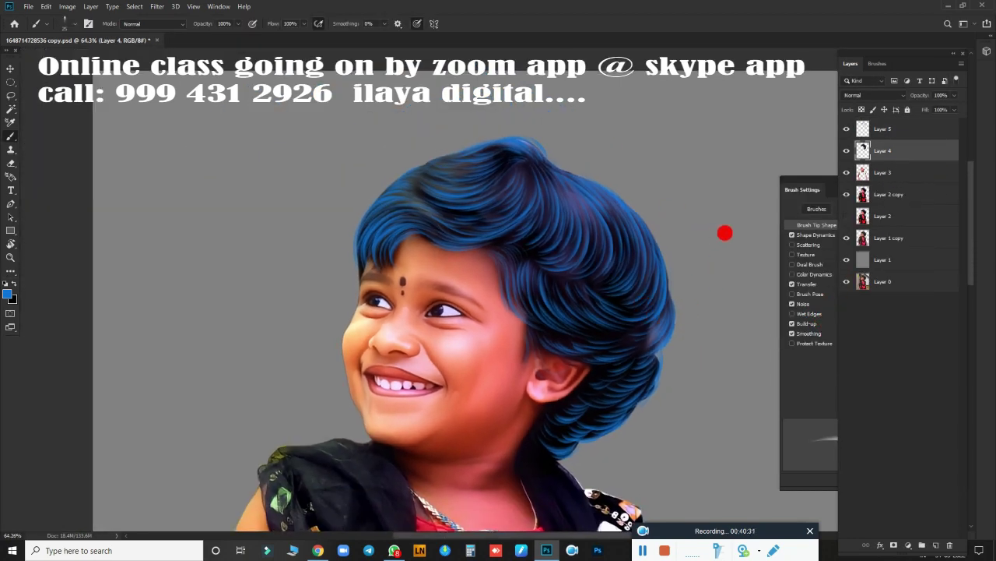
pyautogui.keyDown('ctrl'); pyautogui.click(862, 150); pyautogui.keyUp('ctrl')
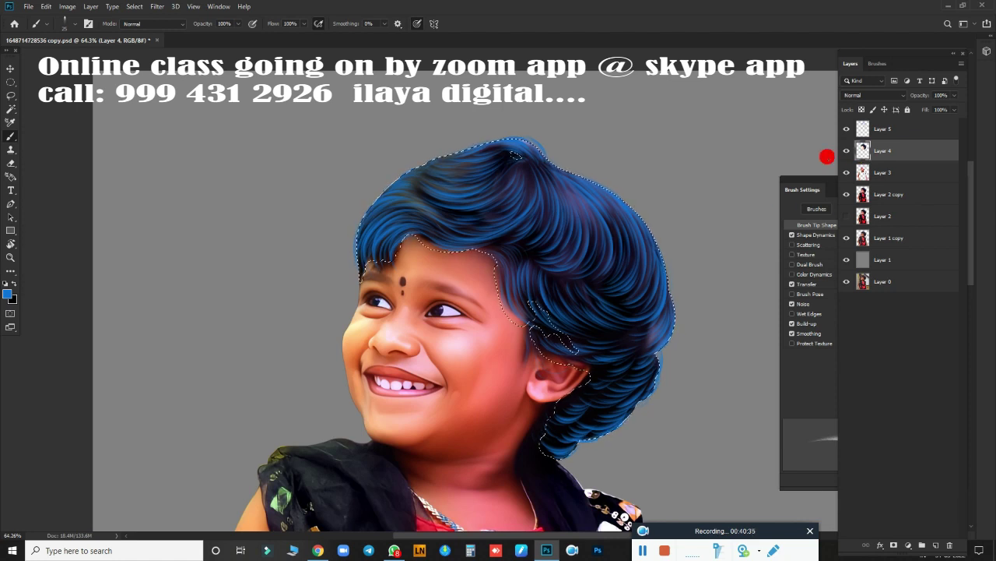
pyautogui.hotkey('shift', 'F6')
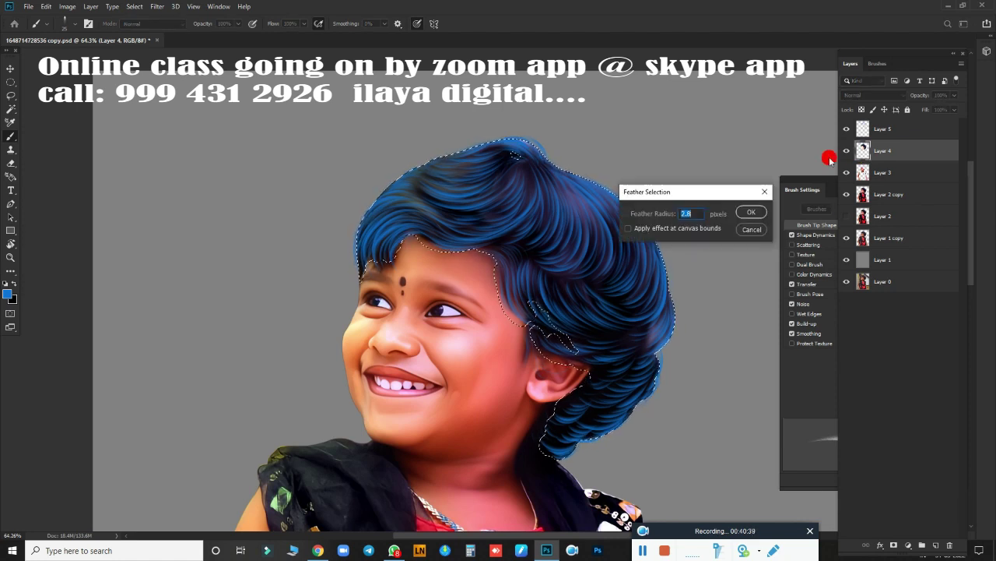
pyautogui.press('Return')
pyautogui.hotkey('ctrl', 'j')
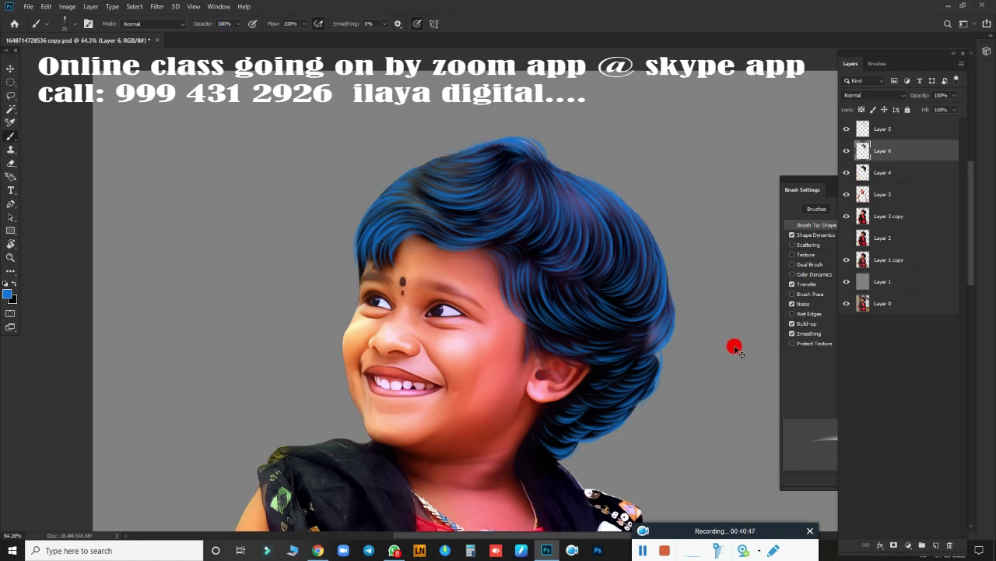
# Step: Darken the Layer 6 hair copy with Hue/Saturation
pyautogui.hotkey('ctrl', 'u')
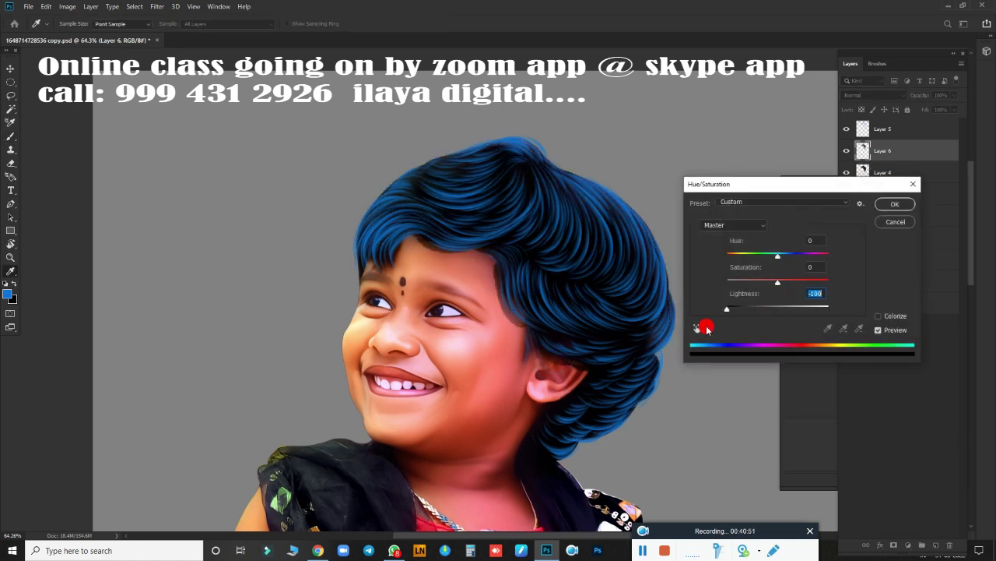
pyautogui.click(882, 207)
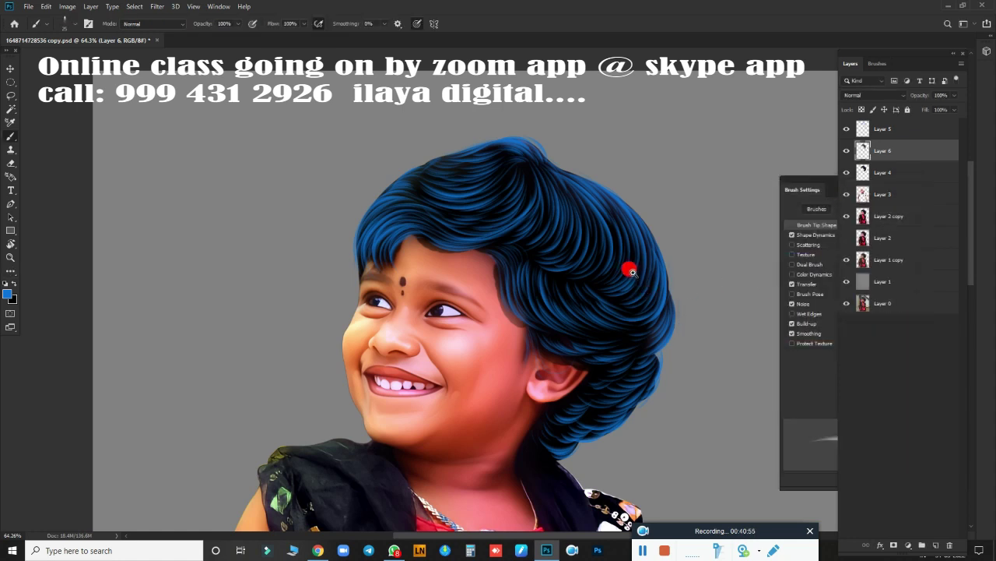
pyautogui.scroll(2, 633, 271)
pyautogui.scroll(2, 734, 211)
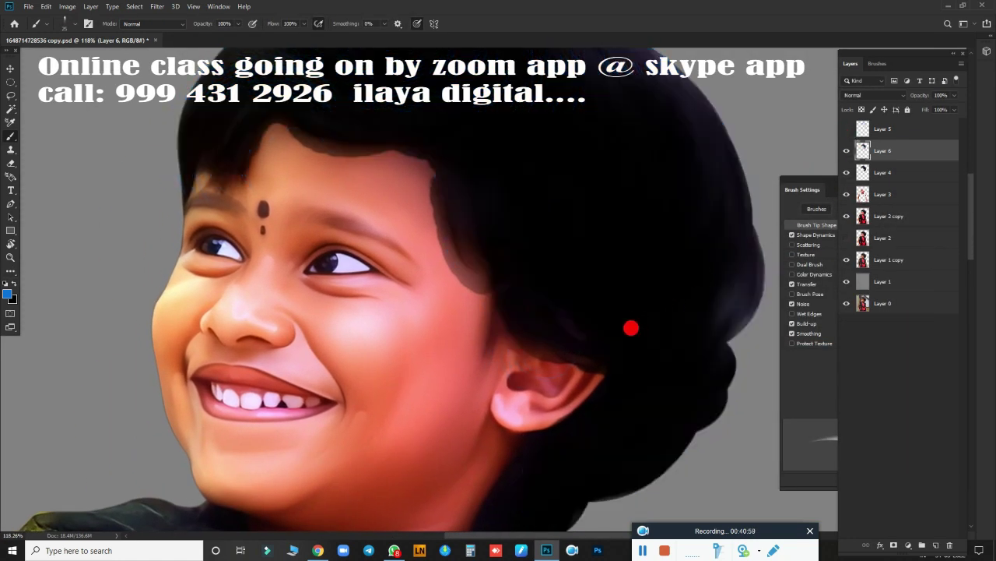
# Step: Erase the dark hair at the forehead top, right temple and over the ear with a larger eraser
pyautogui.press('e')
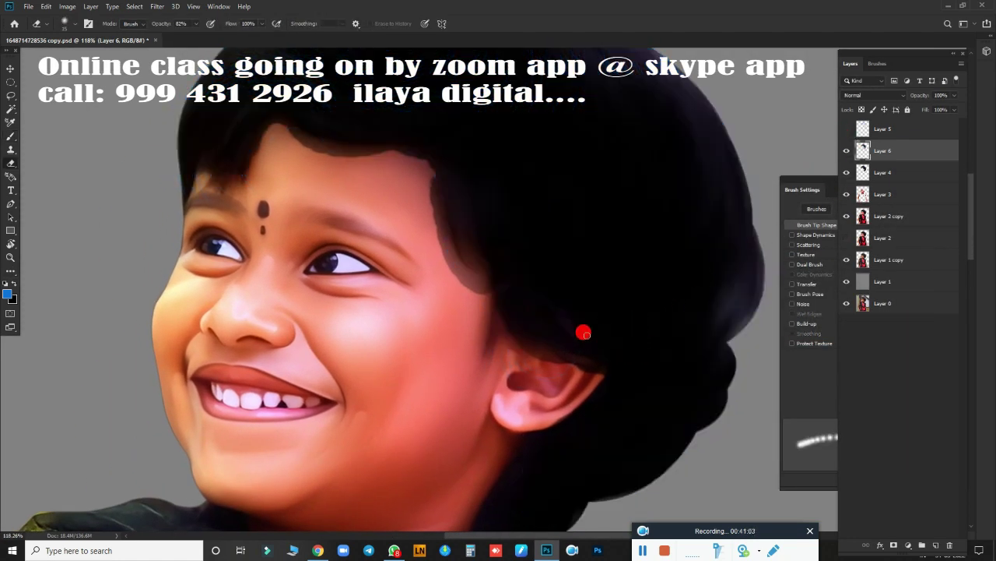
pyautogui.press(']')
pyautogui.press(']')
pyautogui.press(']')
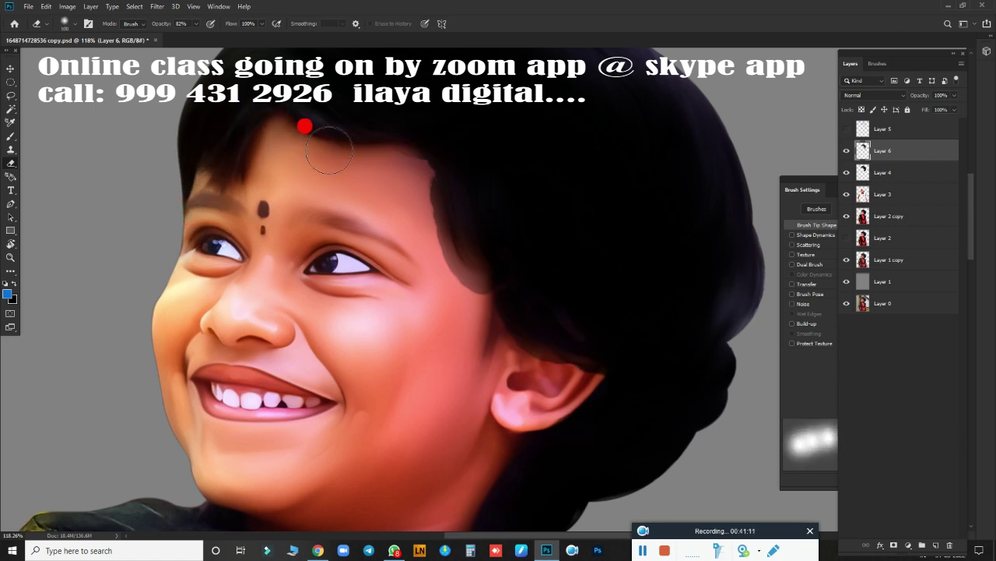
pyautogui.moveTo(316, 130); pyautogui.dragTo(313, 218)
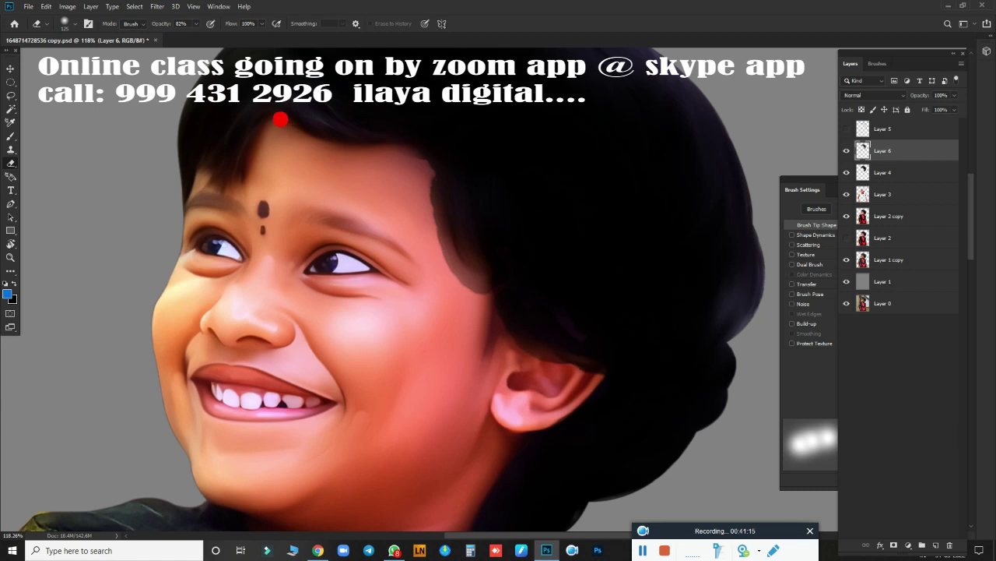
pyautogui.moveTo(234, 249); pyautogui.dragTo(422, 214)
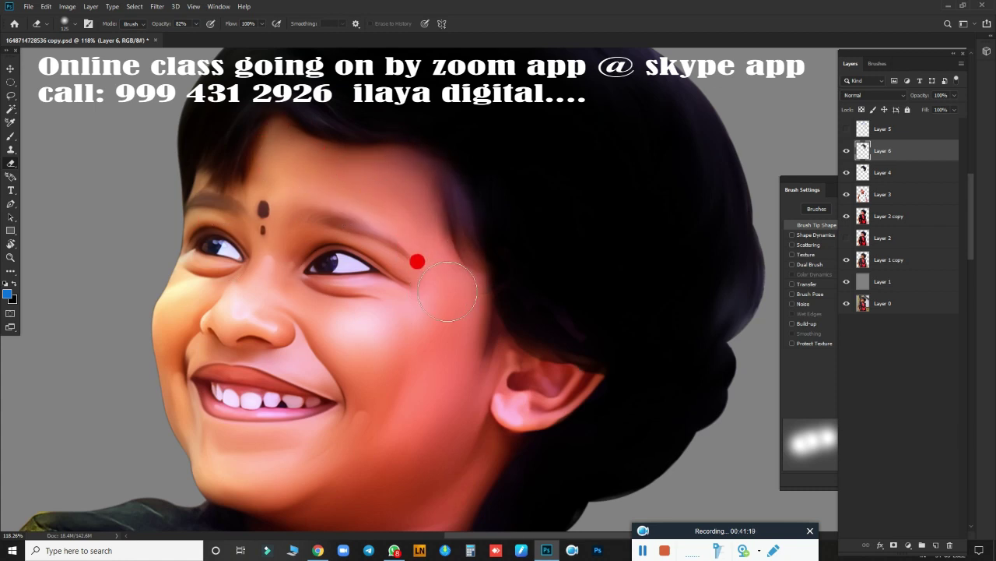
pyautogui.moveTo(517, 351); pyautogui.dragTo(547, 380)
pyautogui.moveTo(497, 326); pyautogui.dragTo(510, 107)
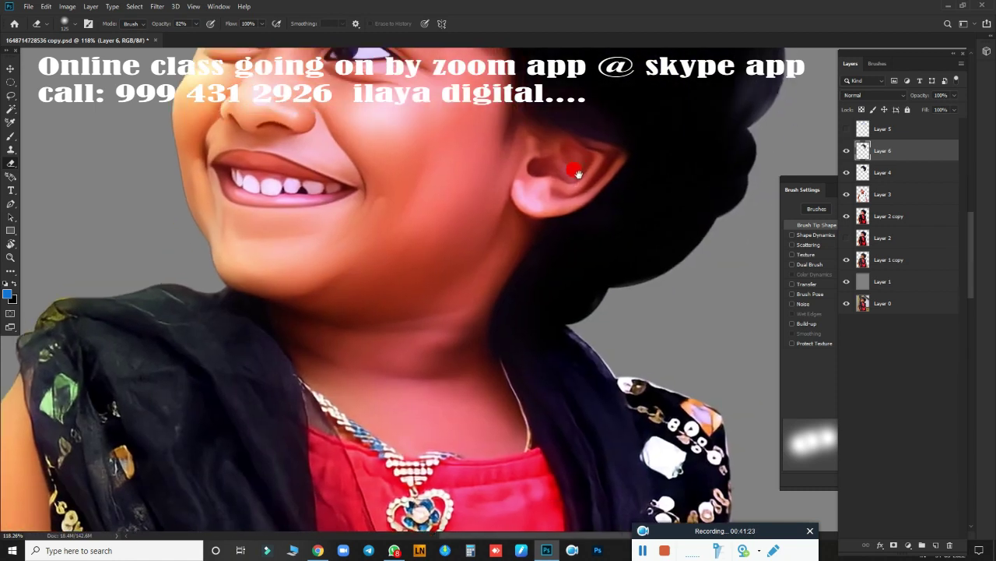
pyautogui.scroll(-3, 552, 278)
pyautogui.moveTo(502, 235); pyautogui.dragTo(545, 289)
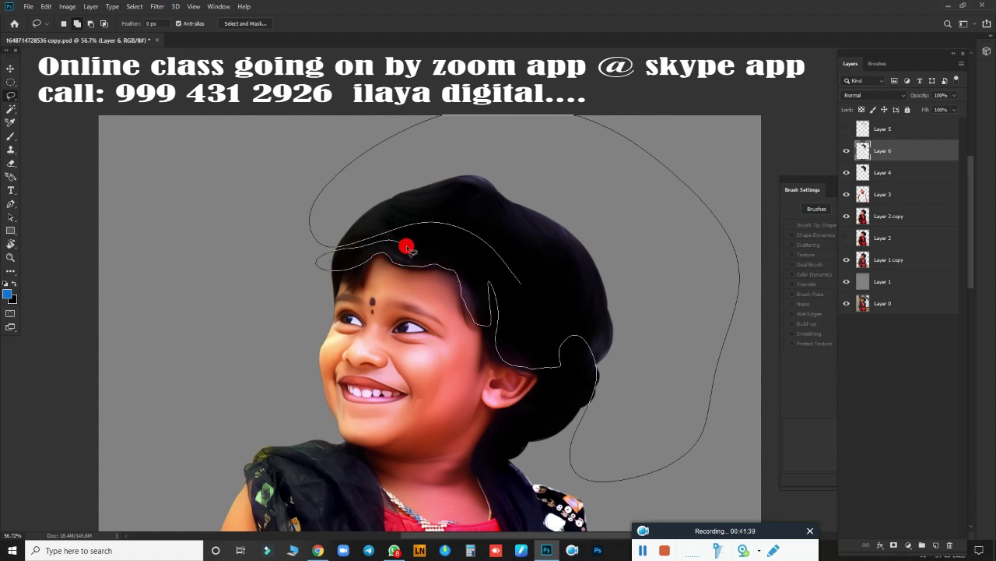
# Step: Feather the lassoed top-hair selection, set its Hue/Saturation lightness to -100, and deselect
pyautogui.moveTo(407, 247); pyautogui.dragTo(518, 280)
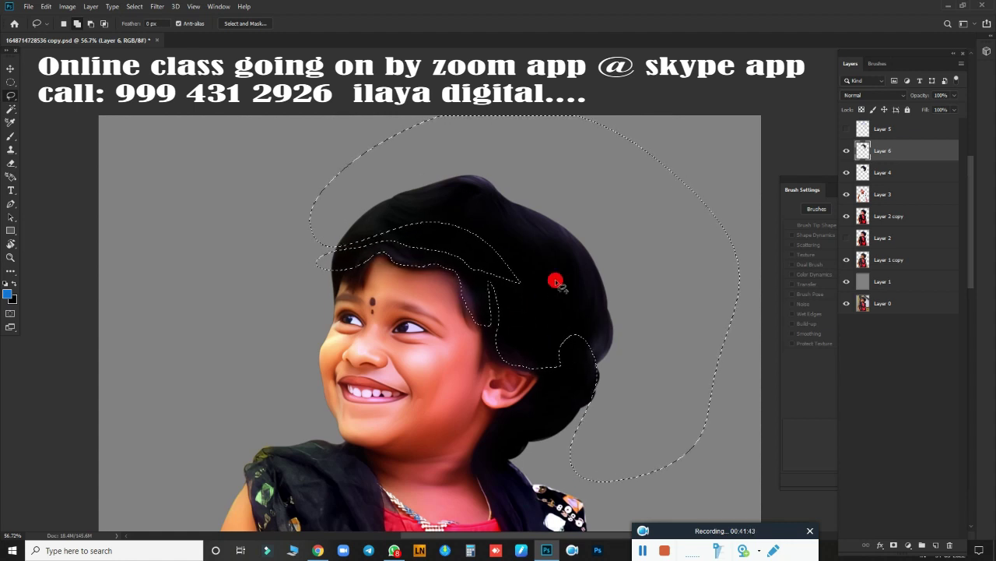
pyautogui.hotkey('shift', 'F6')
pyautogui.press('Return')
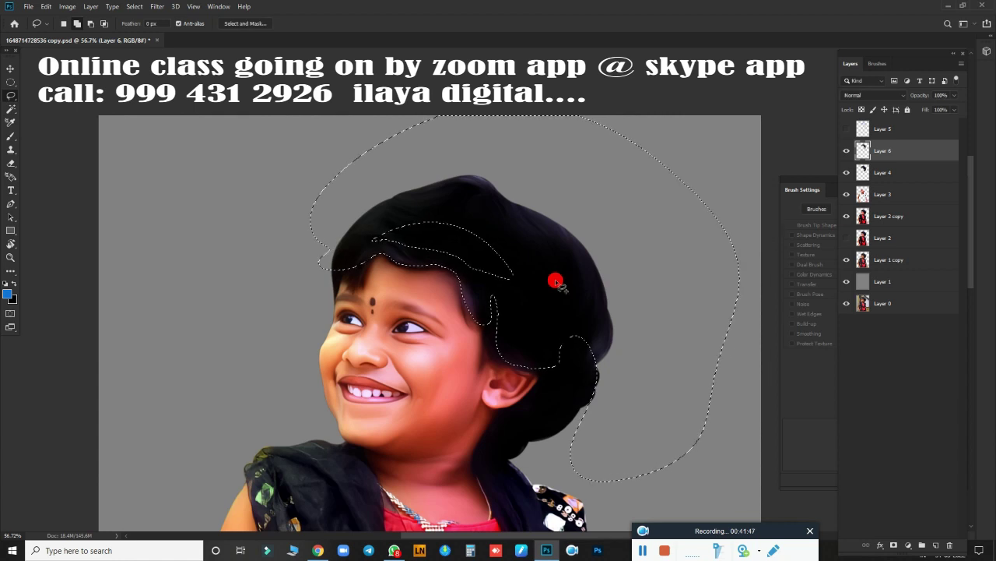
pyautogui.hotkey('ctrl', 'u')
pyautogui.moveTo(778, 306)
pyautogui.mouseDown()
pyautogui.moveTo(682, 312)
pyautogui.moveTo(823, 296)
pyautogui.moveTo(711, 304)
pyautogui.mouseUp()
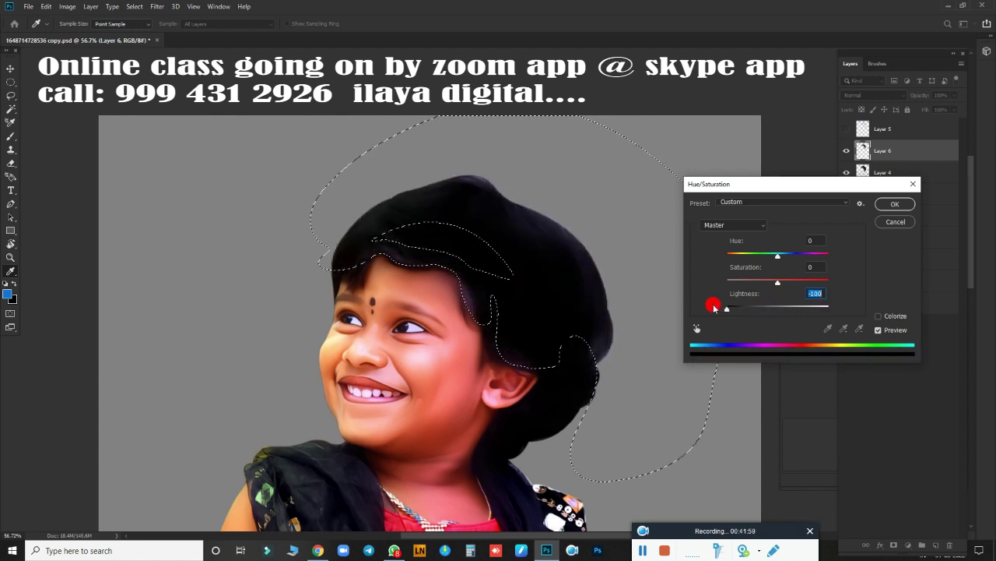
pyautogui.click(895, 204)
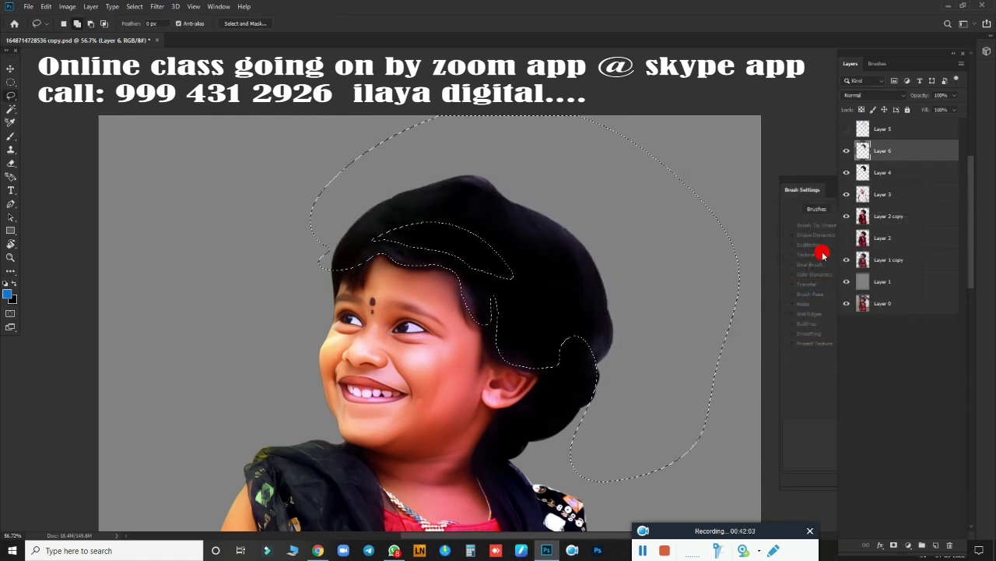
pyautogui.click(707, 425)
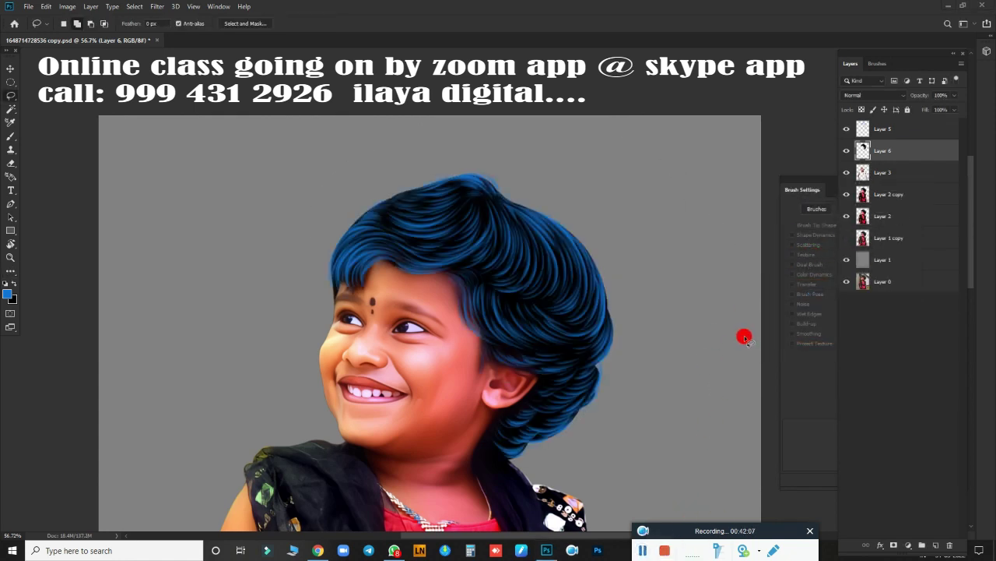
# Step: Set the blue hair Layer 5 opacity to 93% and fit the portrait on screen
pyautogui.click(939, 127)
pyautogui.click(954, 95)
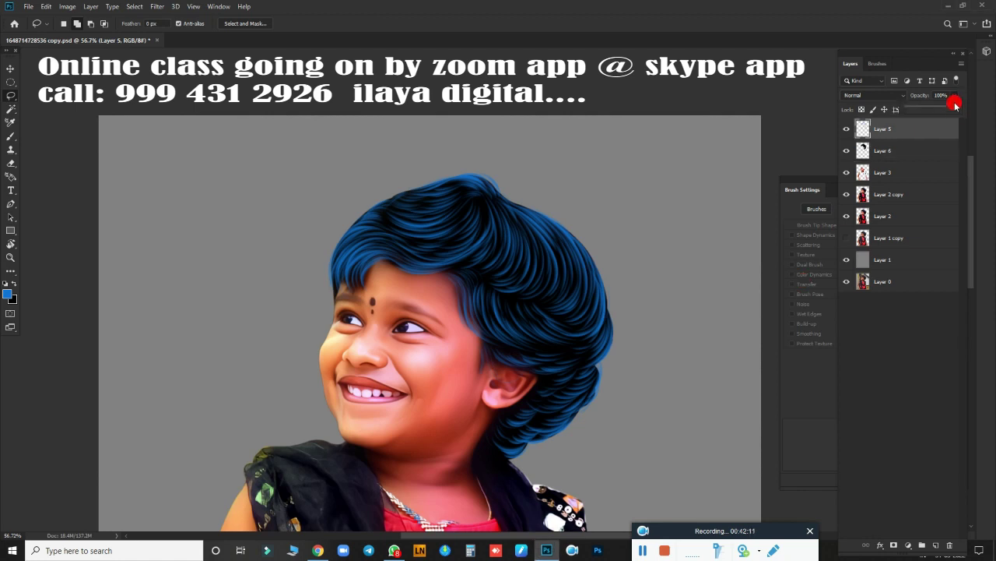
pyautogui.moveTo(941, 110); pyautogui.dragTo(947, 108)
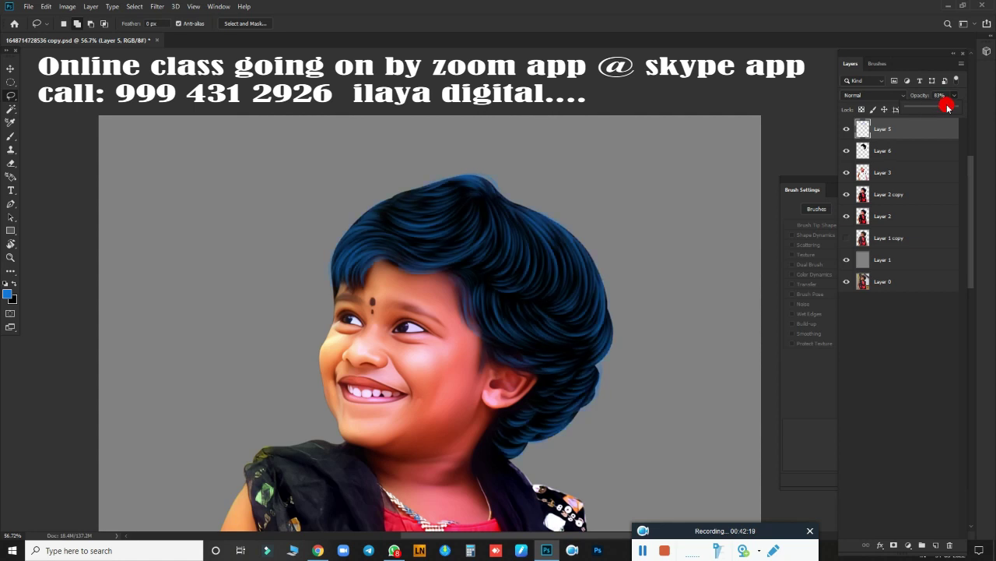
pyautogui.moveTo(947, 108); pyautogui.dragTo(952, 109)
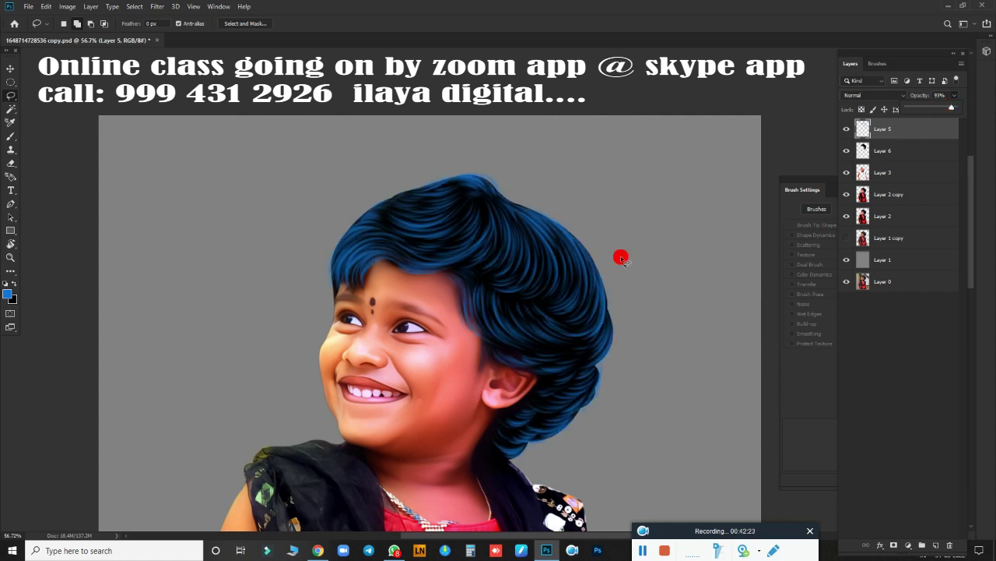
pyautogui.hotkey('ctrl', '0')
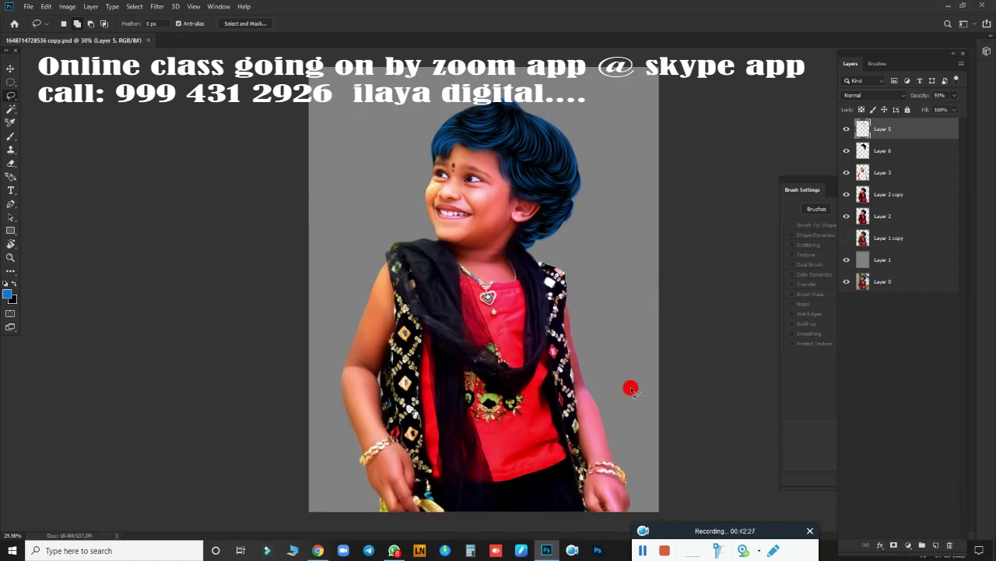
# Step: Turn the grey background Layer 1 pure white with Hue/Saturation lightness +100
pyautogui.scroll(5, 574, 238)
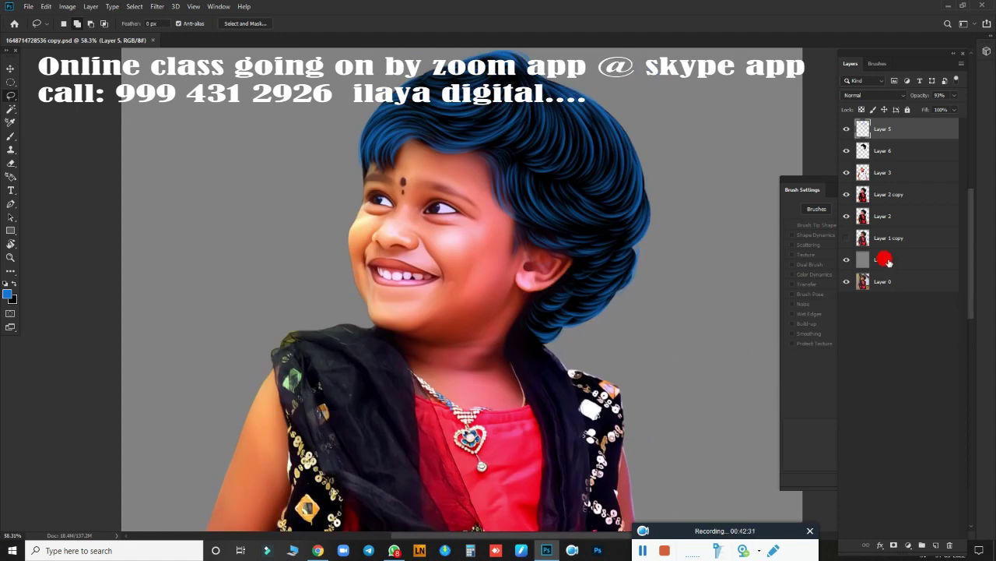
pyautogui.click(888, 262)
pyautogui.hotkey('ctrl', 'u')
pyautogui.moveTo(778, 306); pyautogui.dragTo(846, 306)
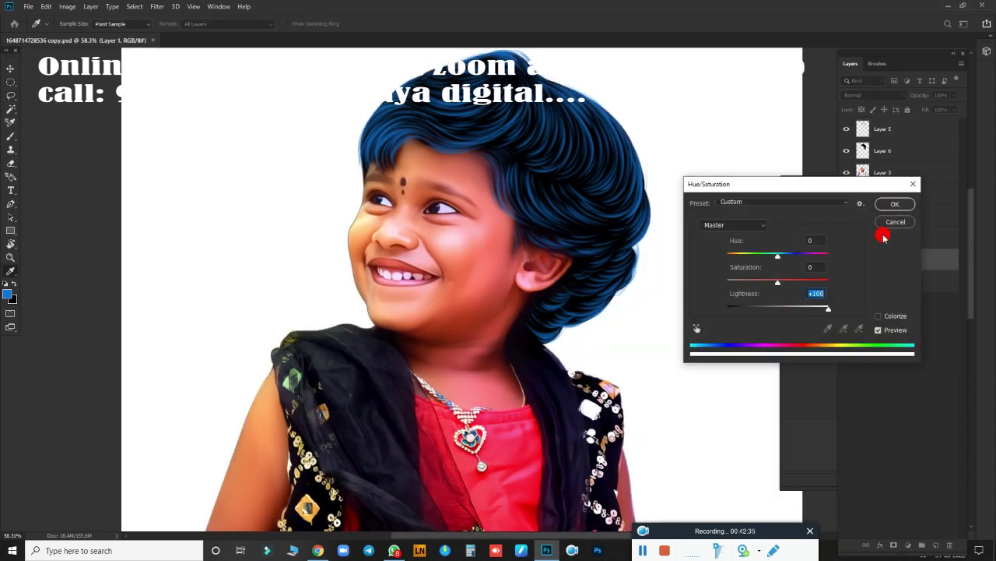
pyautogui.press('Return')
pyautogui.click(887, 129)
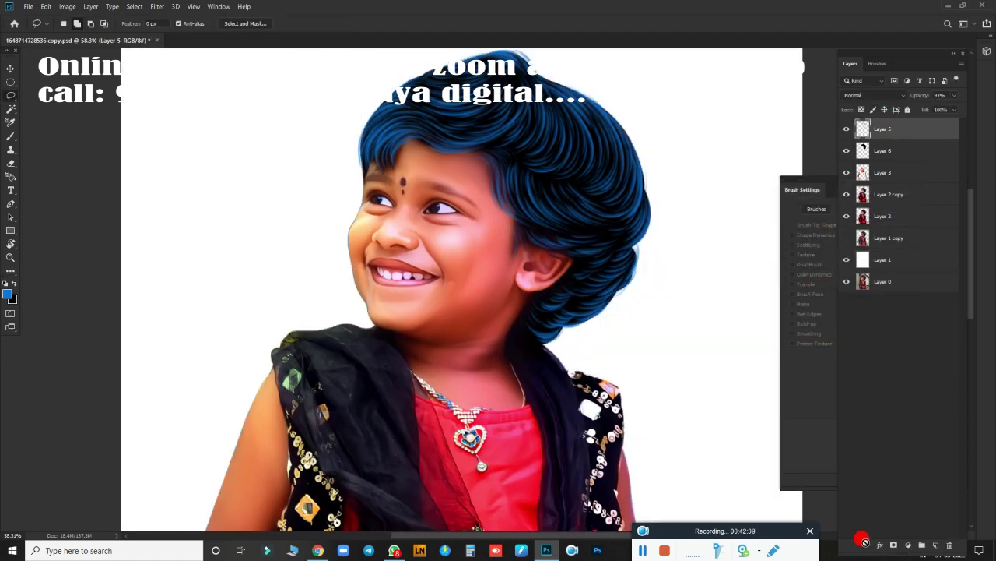
# Step: Duplicate Layer 5, hide the original, and add a Gradient Overlay style to the copy
pyautogui.hotkey('ctrl', 'j')
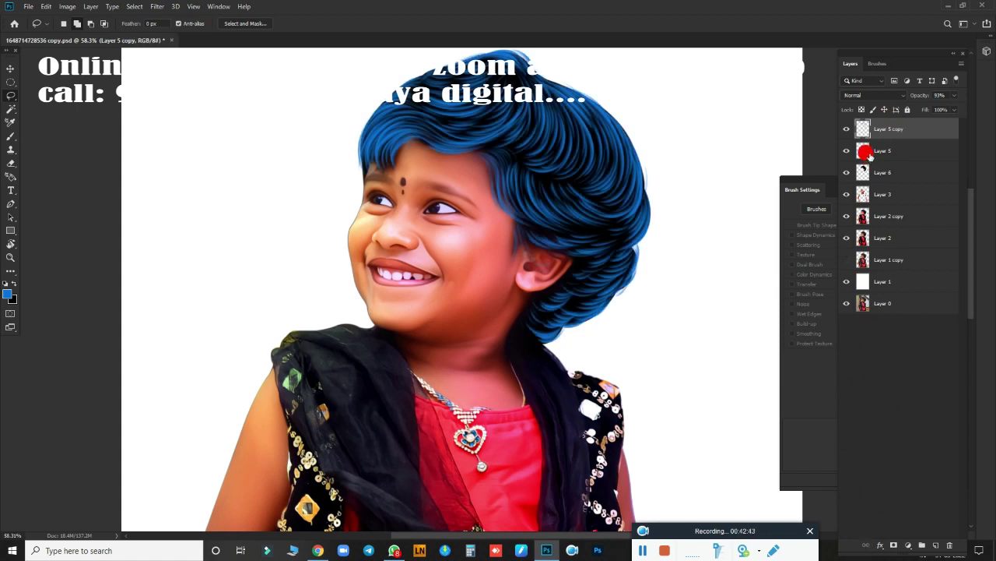
pyautogui.click(847, 150)
pyautogui.click(881, 545)
pyautogui.click(897, 513)
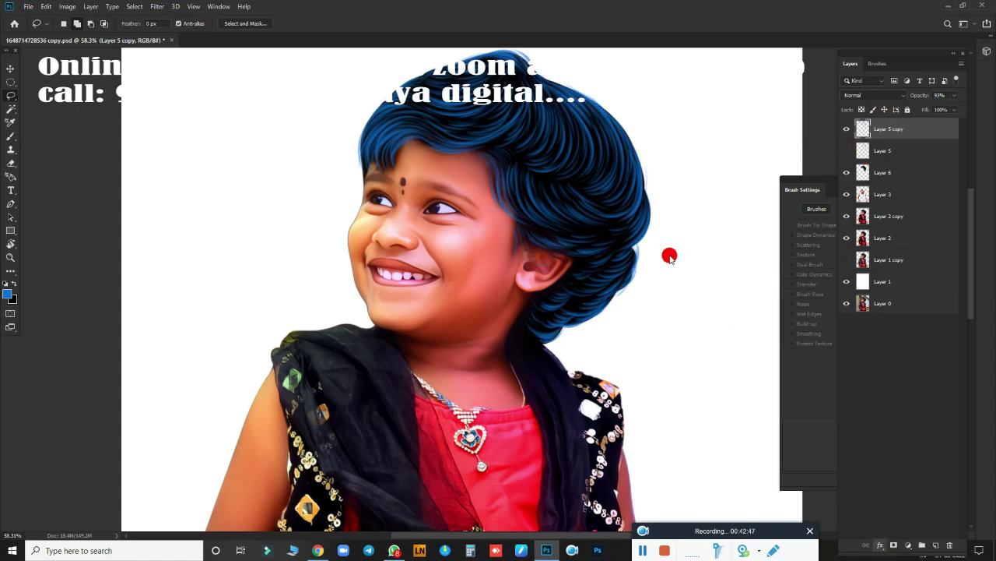
pyautogui.moveTo(789, 296); pyautogui.dragTo(909, 183)
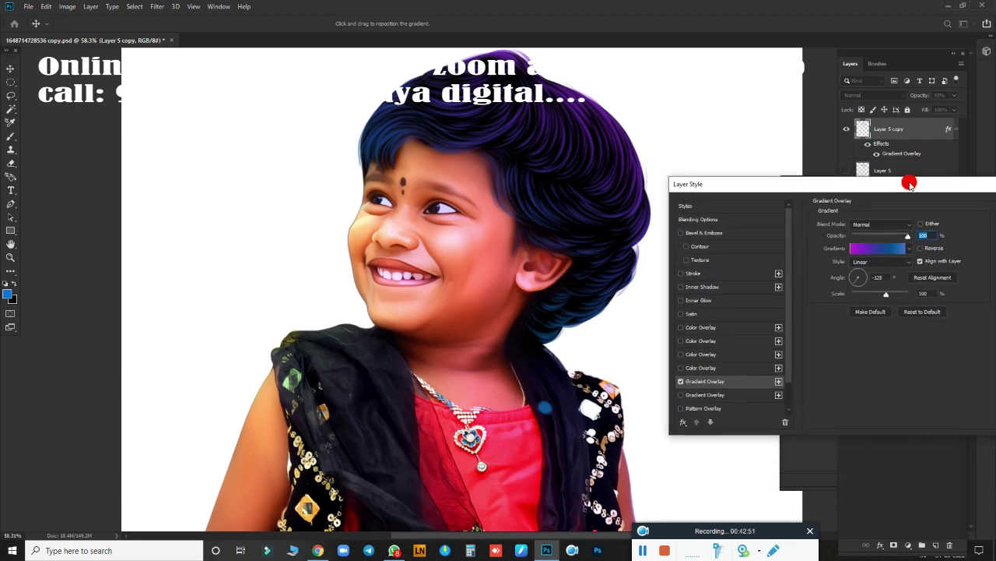
# Step: Preview several gradient presets and settle on Violet, Orange
pyautogui.click(901, 249)
pyautogui.click(890, 113)
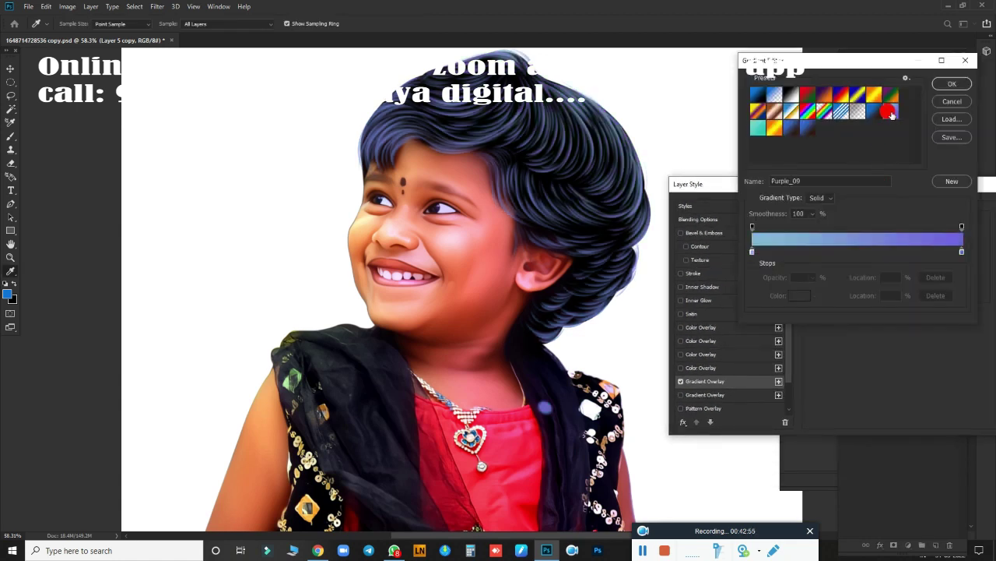
pyautogui.click(872, 97)
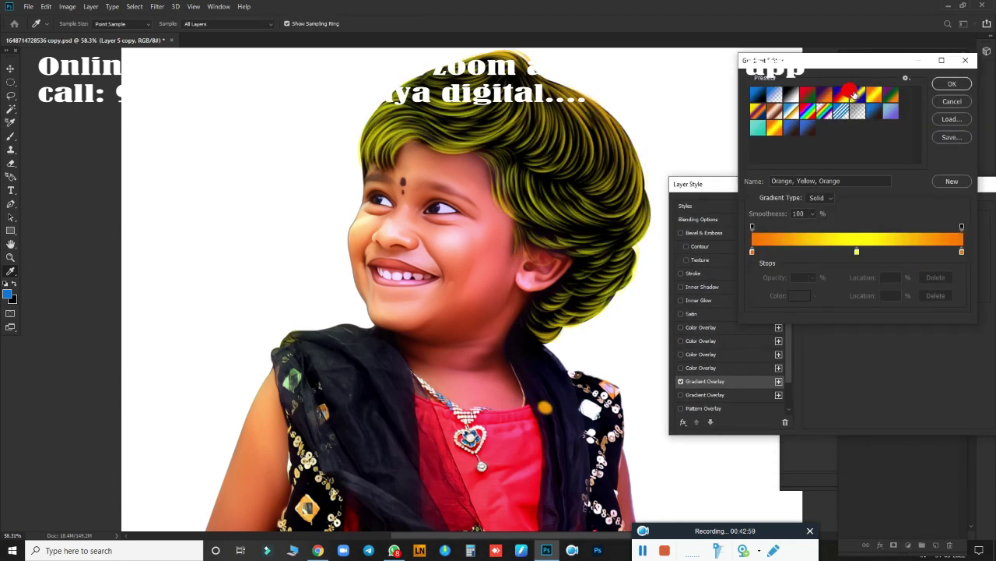
pyautogui.click(854, 94)
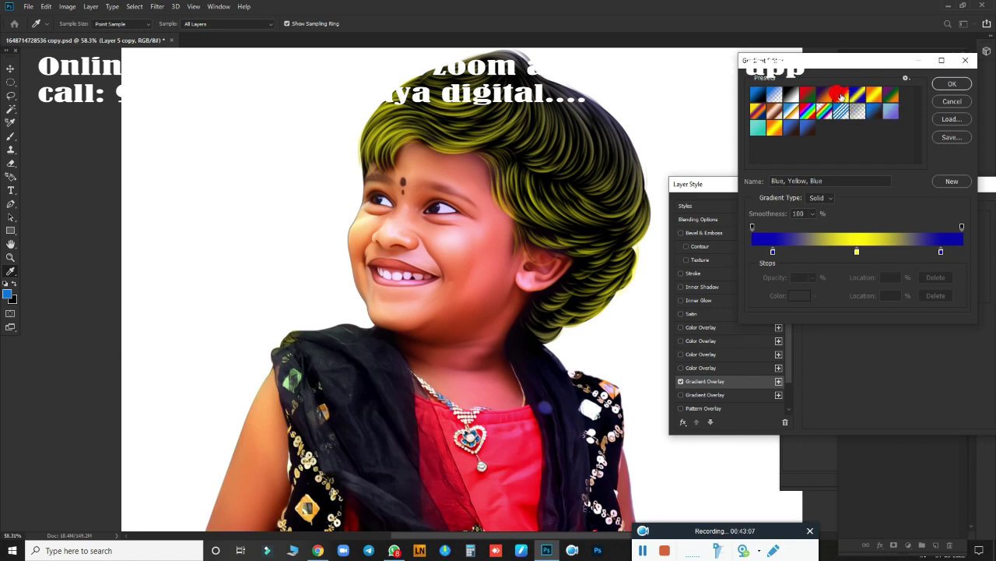
pyautogui.click(825, 95)
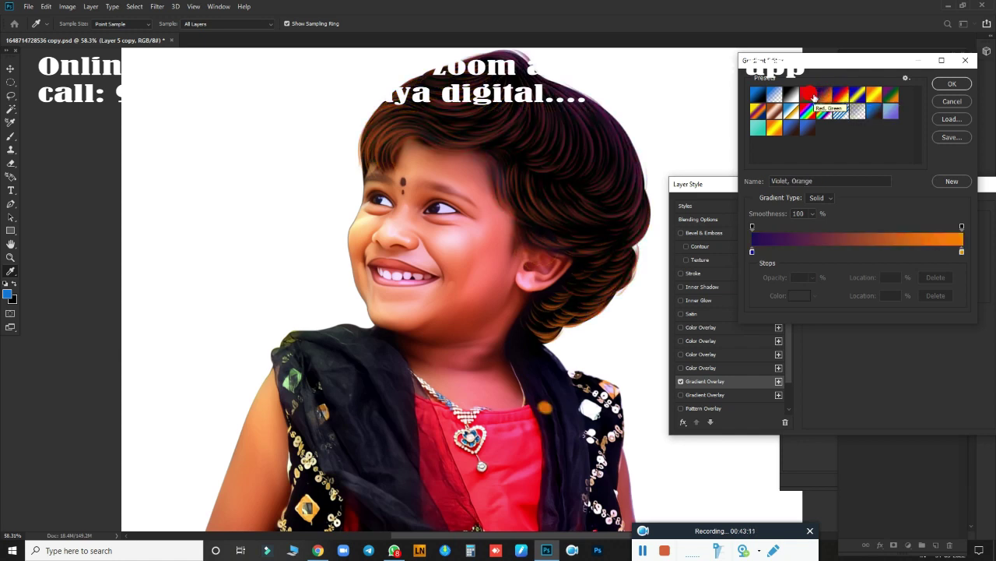
pyautogui.click(951, 84)
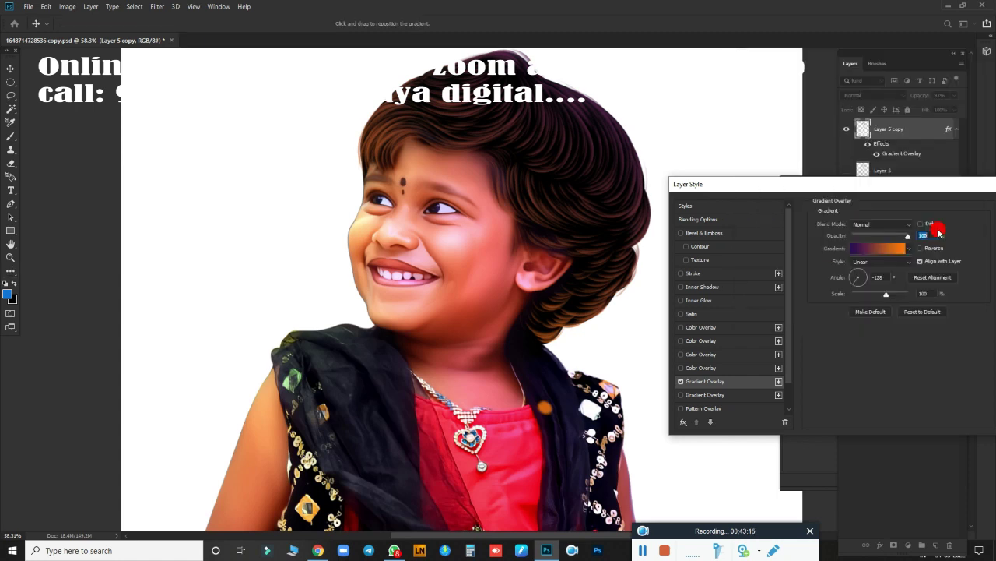
# Step: Set the gradient overlay scale to 150
pyautogui.click(874, 248)
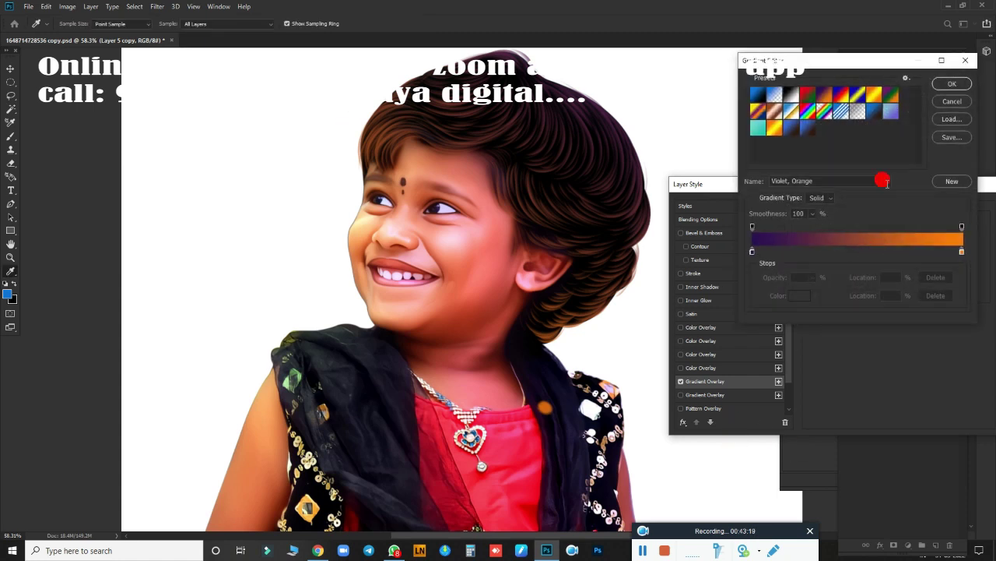
pyautogui.click(952, 101)
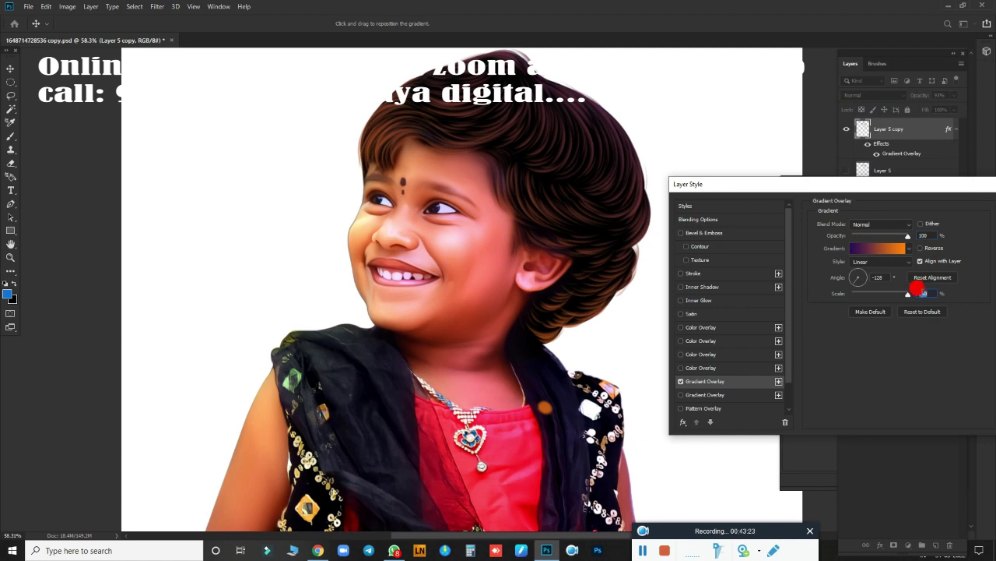
pyautogui.moveTo(896, 298)
pyautogui.mouseDown()
pyautogui.moveTo(852, 291)
pyautogui.moveTo(873, 300)
pyautogui.mouseUp()
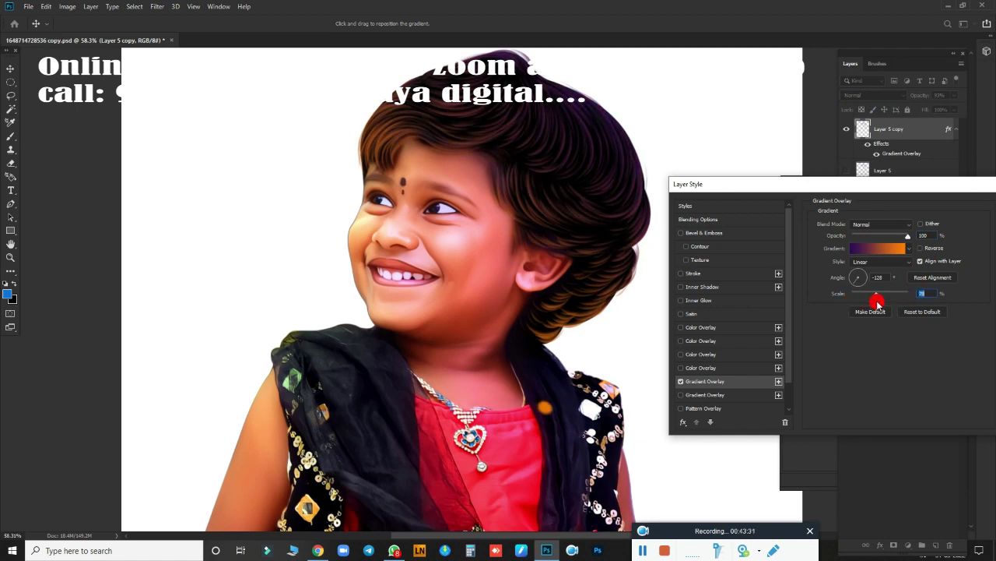
pyautogui.moveTo(877, 302); pyautogui.dragTo(935, 296)
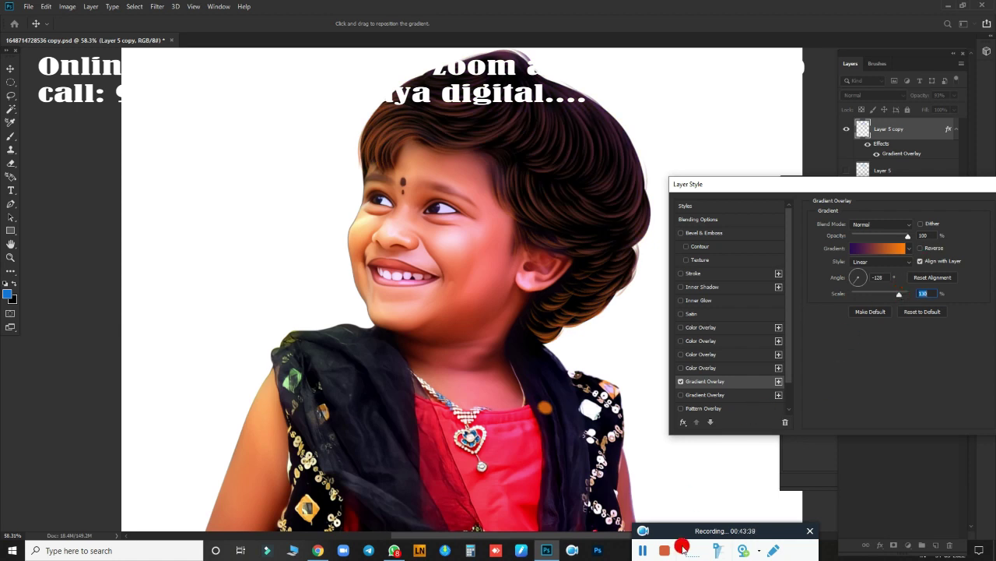
pyautogui.moveTo(965, 179); pyautogui.dragTo(922, 187)
# Step: Apply the overlay, merge the styled hair into Layer 7, and add a new Gradient Overlay
pyautogui.click(965, 211)
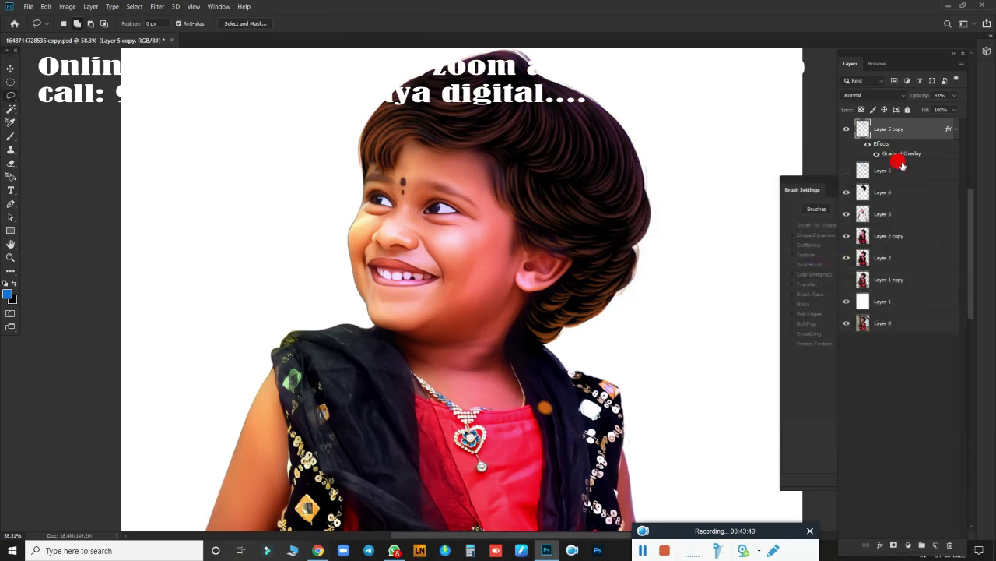
pyautogui.keyDown('ctrl'); pyautogui.click(935, 544); pyautogui.keyUp('ctrl')
pyautogui.hotkey('ctrl', 'e')
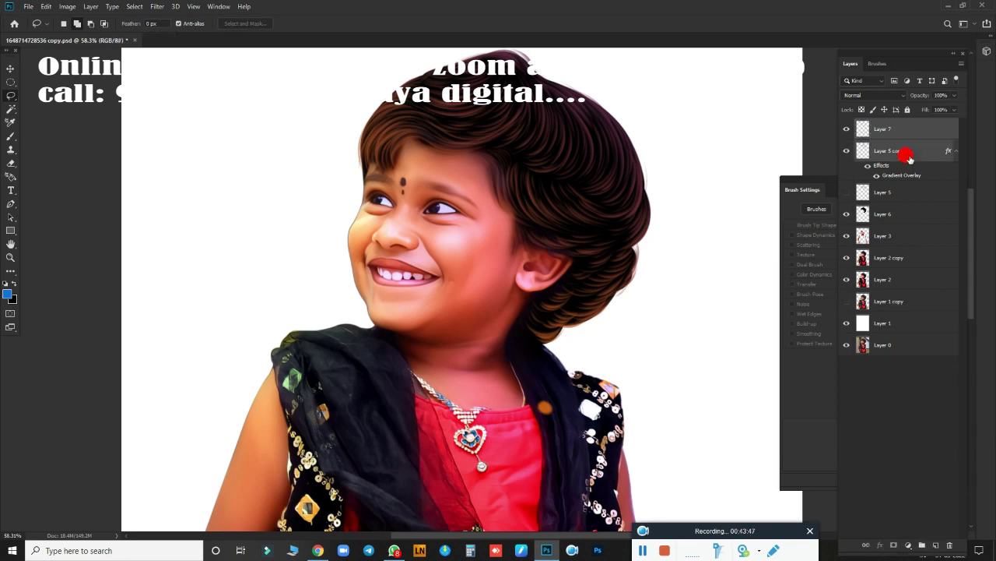
pyautogui.click(881, 545)
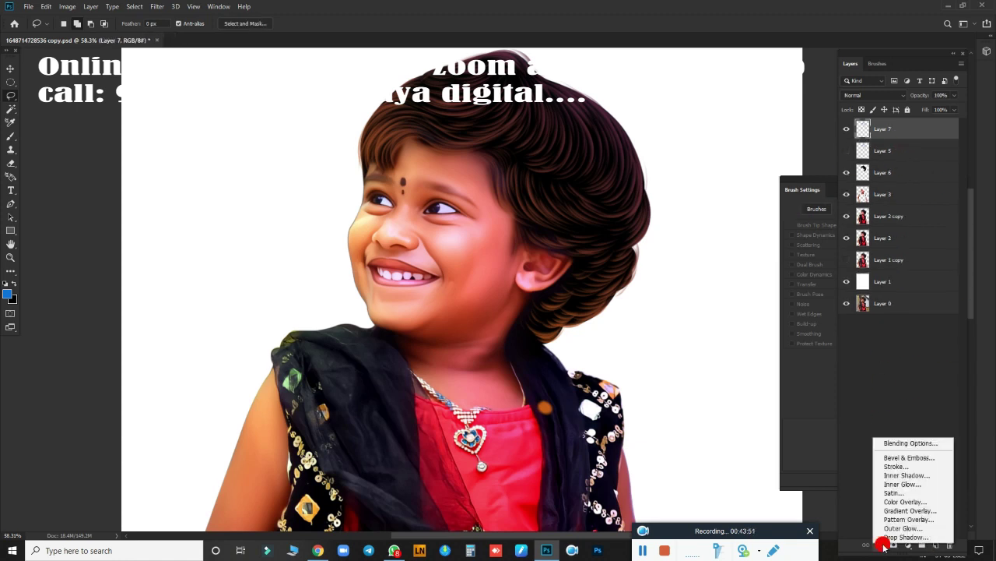
pyautogui.click(907, 511)
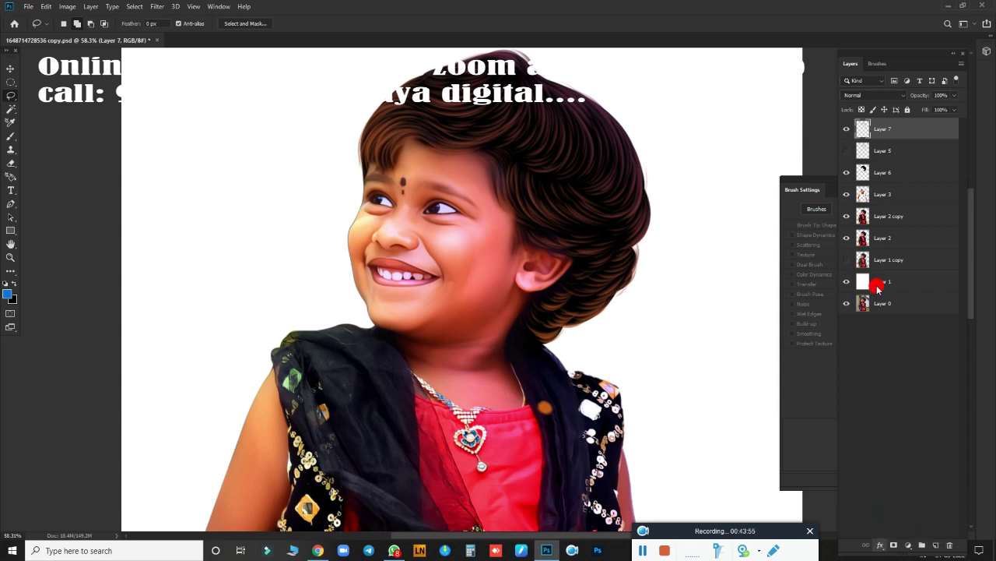
pyautogui.moveTo(812, 208); pyautogui.dragTo(899, 156)
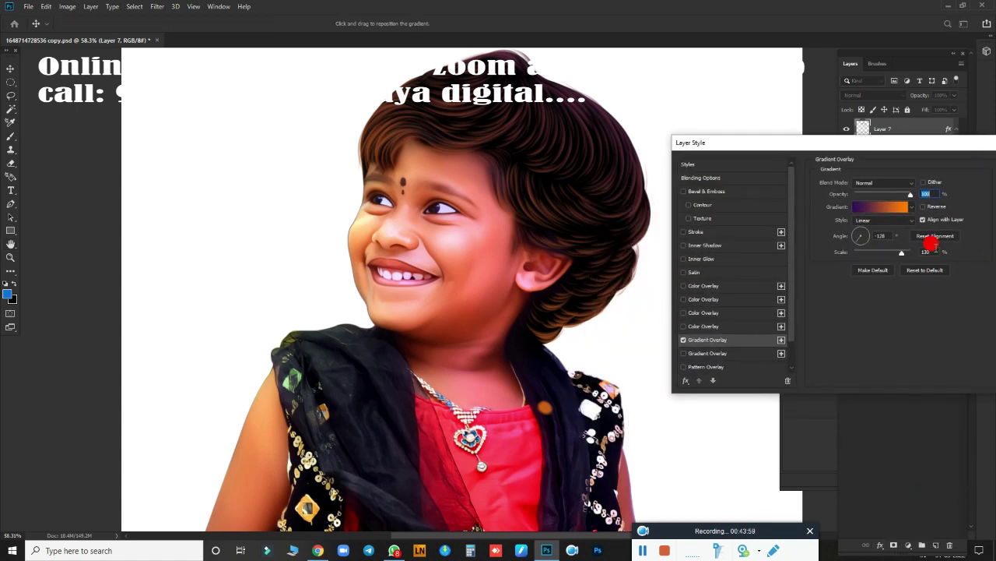
# Step: Change the gradient's orange end stop to a lighter, more yellow orange and apply the overlay
pyautogui.click(886, 208)
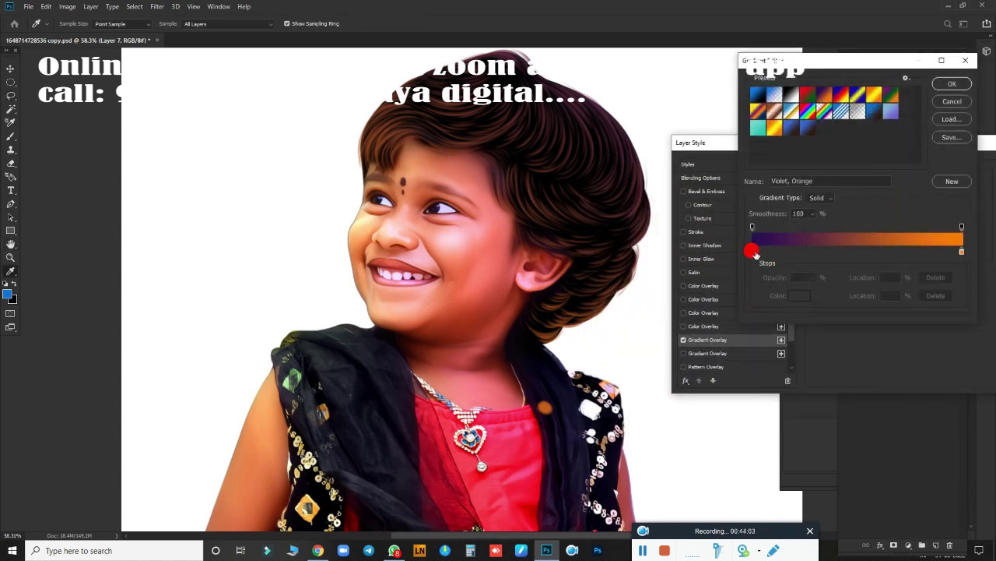
pyautogui.click(964, 254)
pyautogui.click(804, 298)
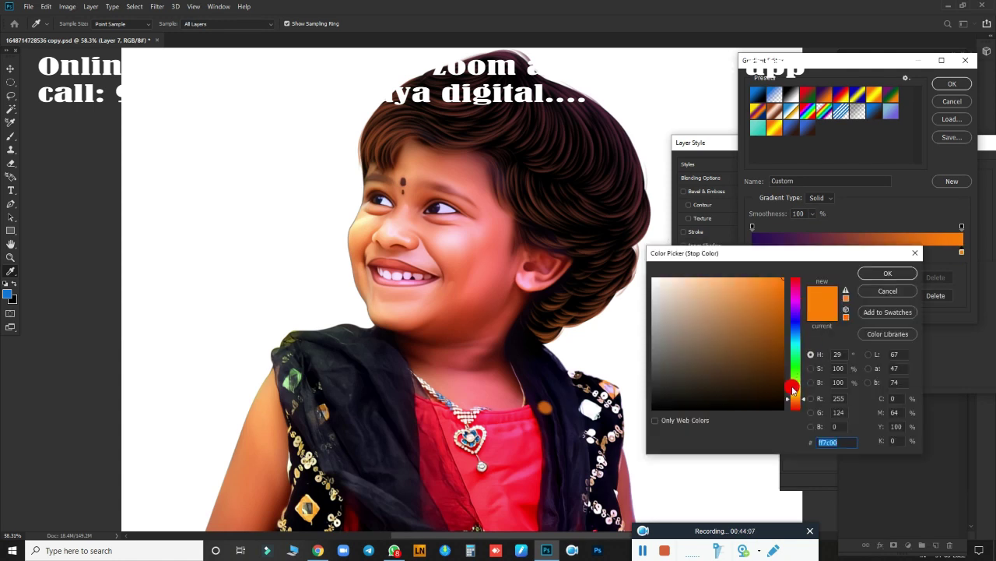
pyautogui.moveTo(793, 386); pyautogui.dragTo(795, 397)
pyautogui.moveTo(740, 276); pyautogui.dragTo(752, 279)
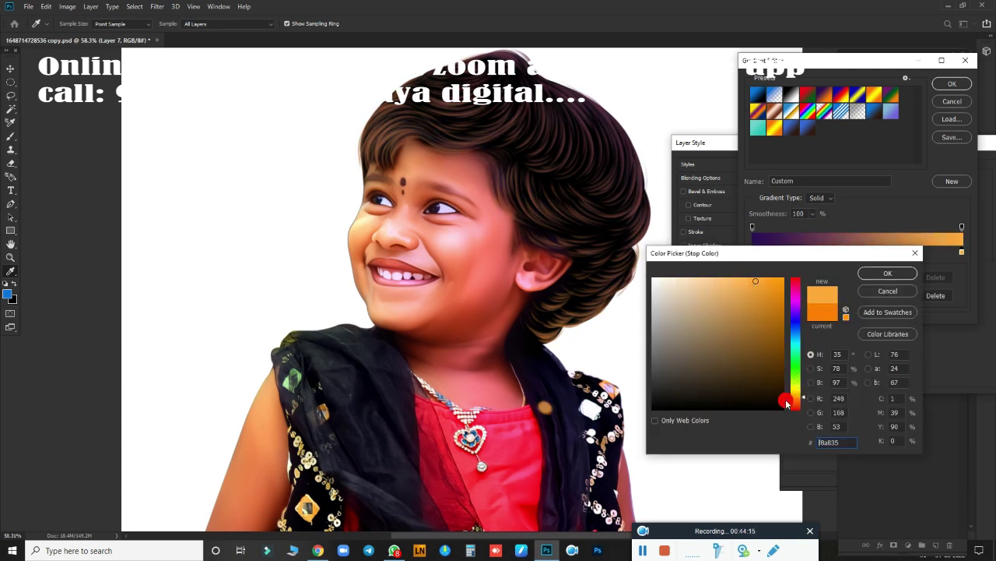
pyautogui.moveTo(787, 403); pyautogui.dragTo(788, 395)
pyautogui.click(888, 272)
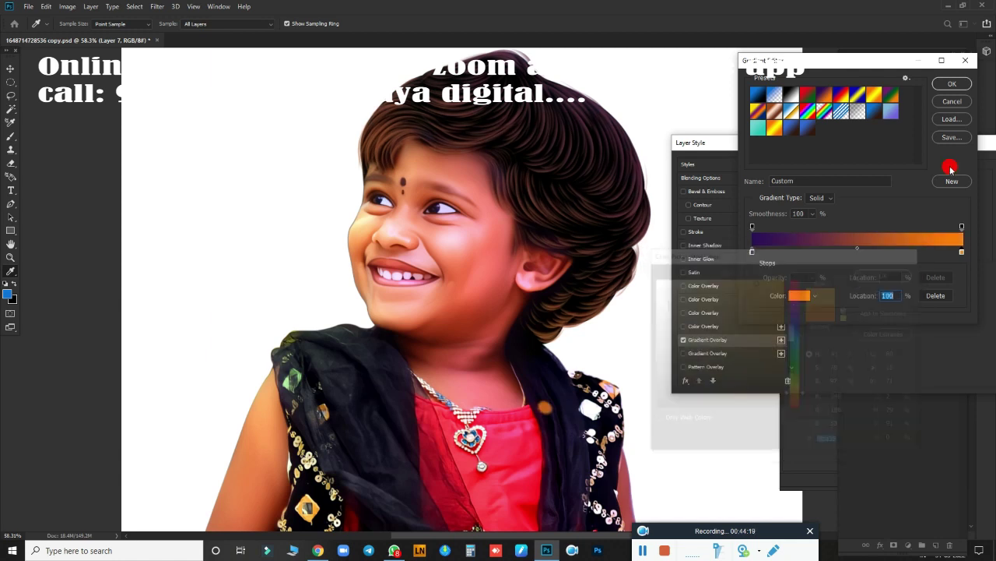
pyautogui.click(952, 83)
pyautogui.moveTo(962, 141); pyautogui.dragTo(904, 170)
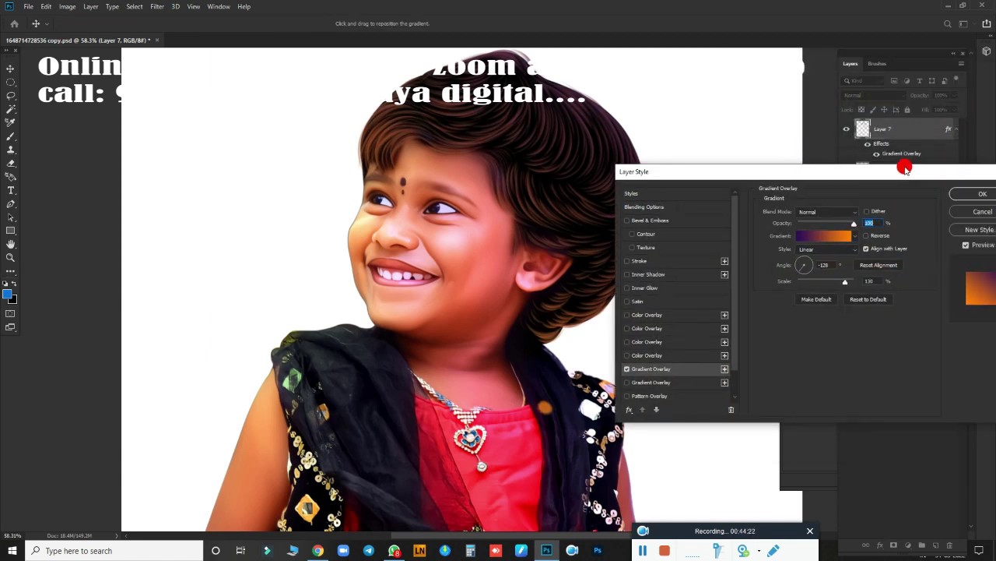
pyautogui.click(973, 194)
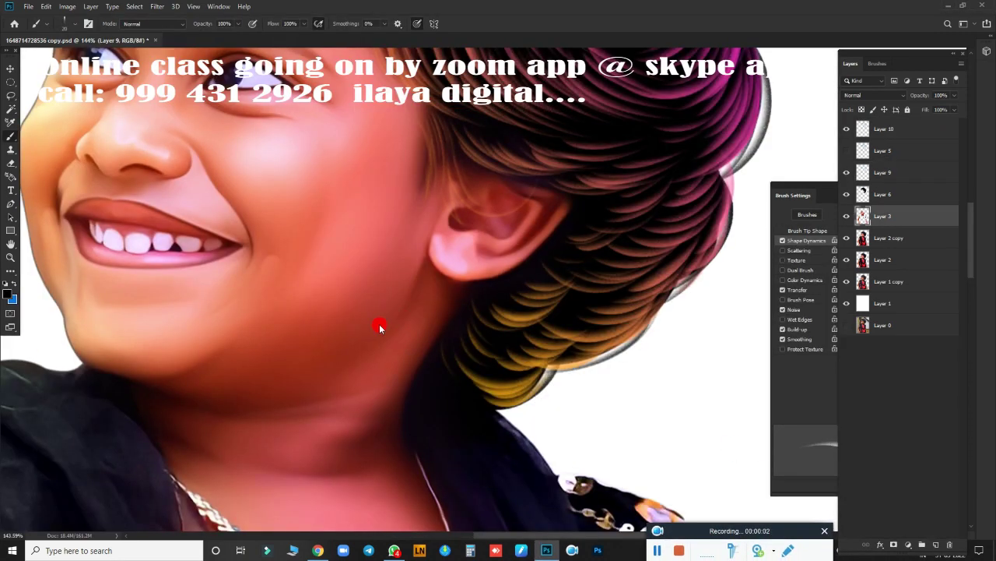
# Step: Bring the head into view and paint a dark hair strand across the forehead
pyautogui.scroll(-2, 378, 329)
pyautogui.scroll(2, 429, 289)
pyautogui.moveTo(460, 304); pyautogui.dragTo(518, 447)
pyautogui.scroll(3, 518, 447)
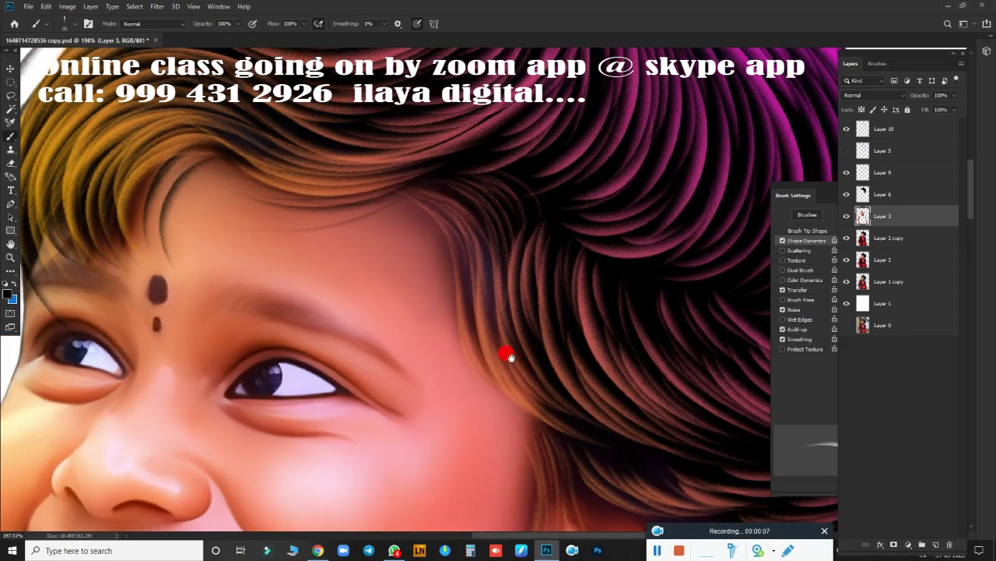
pyautogui.moveTo(385, 204); pyautogui.dragTo(234, 226)
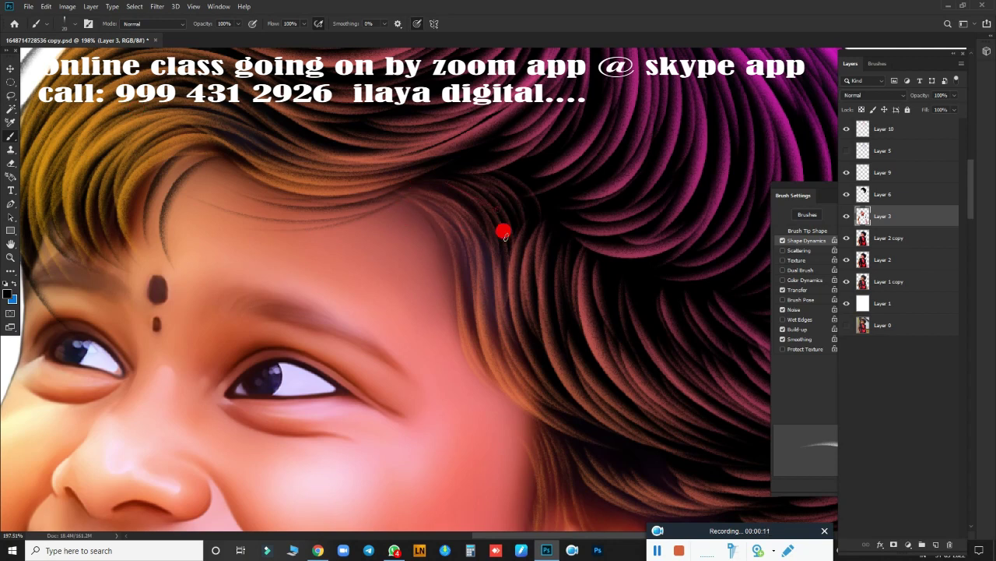
# Step: Select Layer 9 and toggle Layer 9 and Layer 6 visibility to compare the forehead strands
pyautogui.click(883, 172)
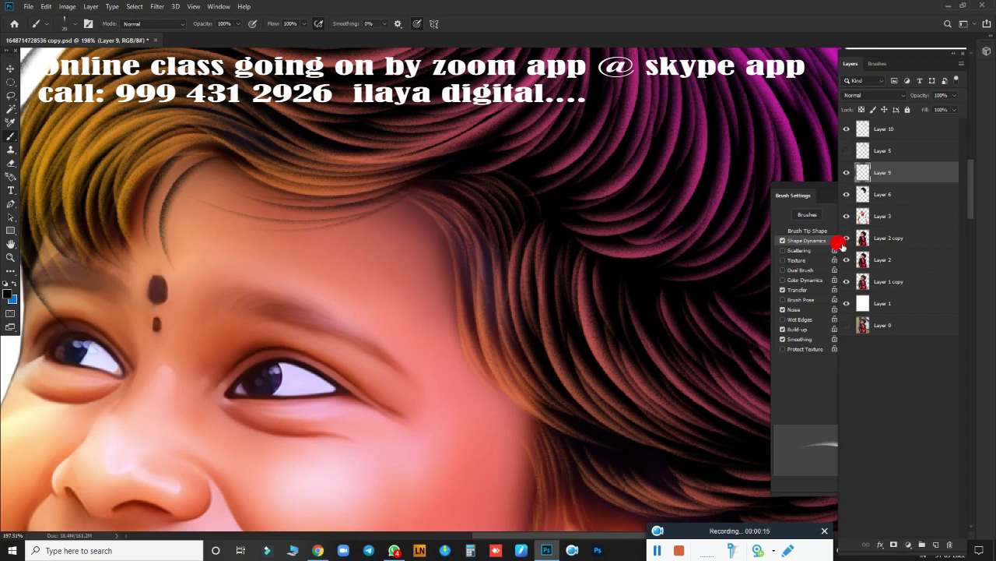
pyautogui.click(847, 173)
pyautogui.click(847, 172)
pyautogui.click(847, 172)
pyautogui.click(847, 173)
pyautogui.click(847, 192)
pyautogui.click(847, 172)
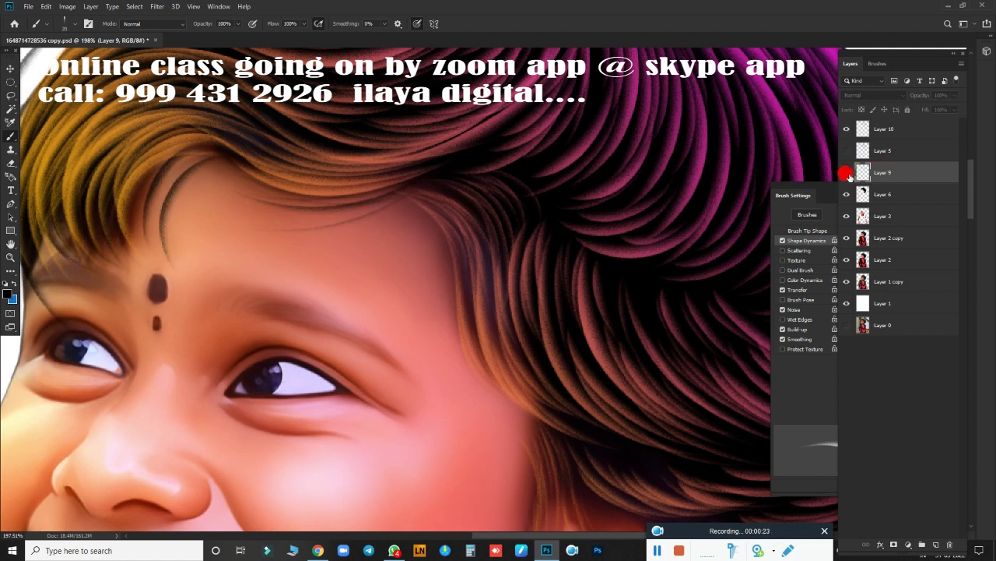
pyautogui.click(847, 172)
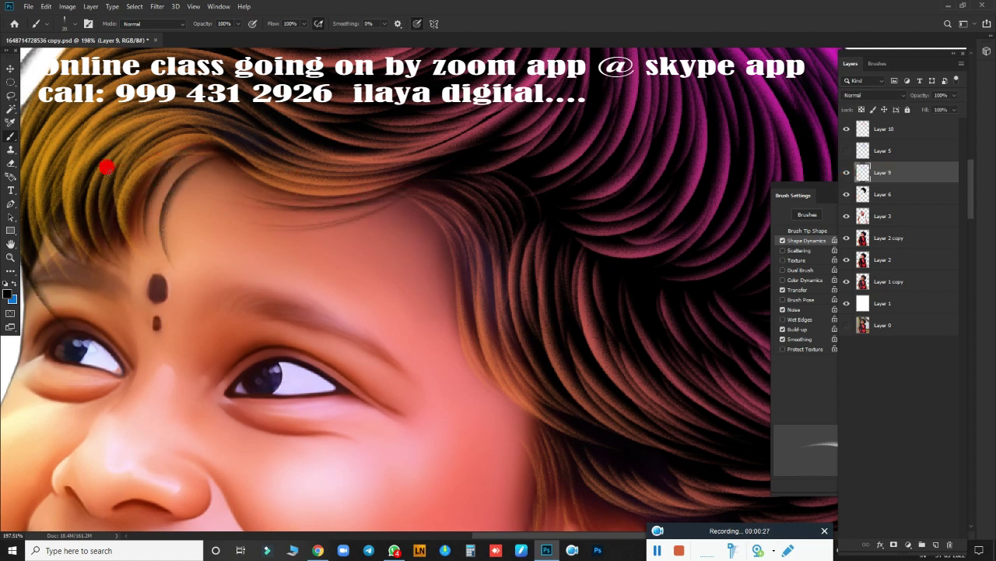
# Step: Paint dark strands along the forehead hairline, down the cheek's hair edge and over the ear
pyautogui.moveTo(472, 183); pyautogui.dragTo(371, 163)
pyautogui.moveTo(365, 220); pyautogui.dragTo(309, 304)
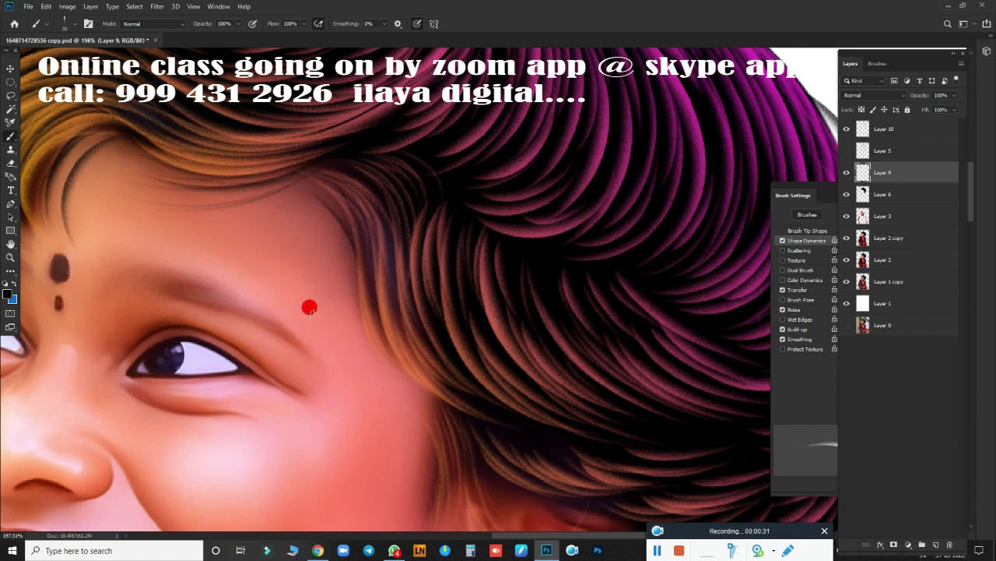
pyautogui.moveTo(489, 341); pyautogui.dragTo(470, 232)
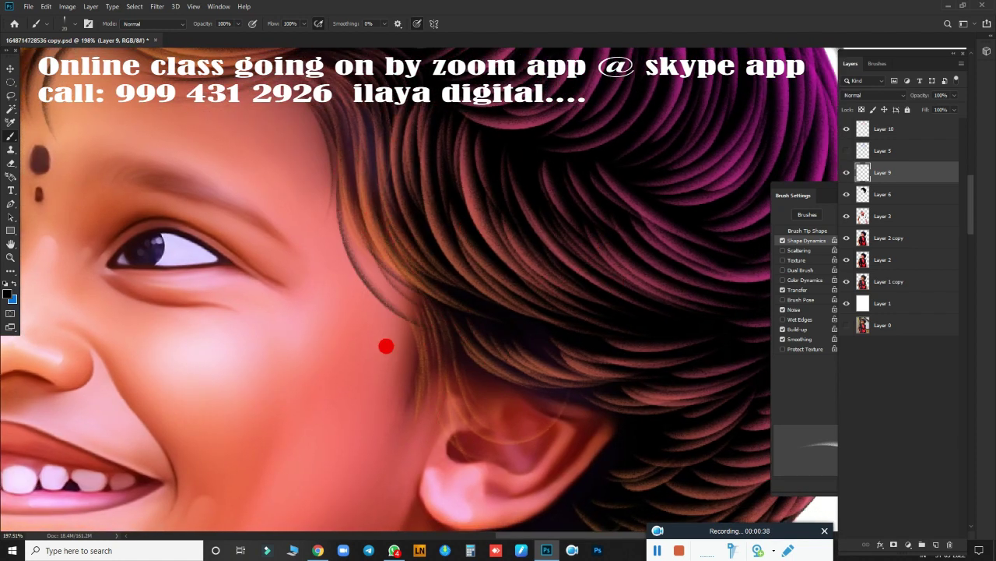
pyautogui.moveTo(470, 364); pyautogui.dragTo(465, 291)
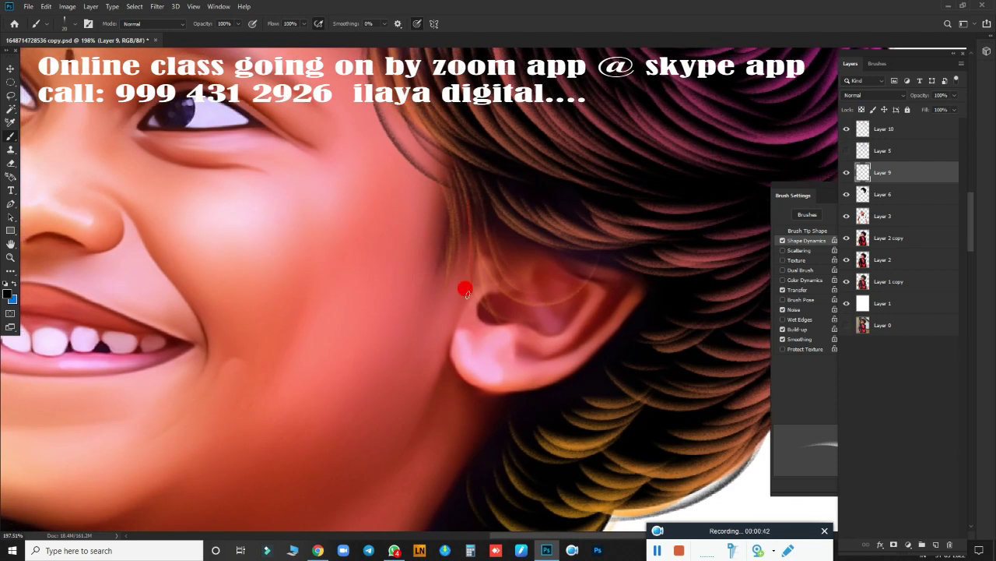
pyautogui.moveTo(425, 170); pyautogui.dragTo(412, 455)
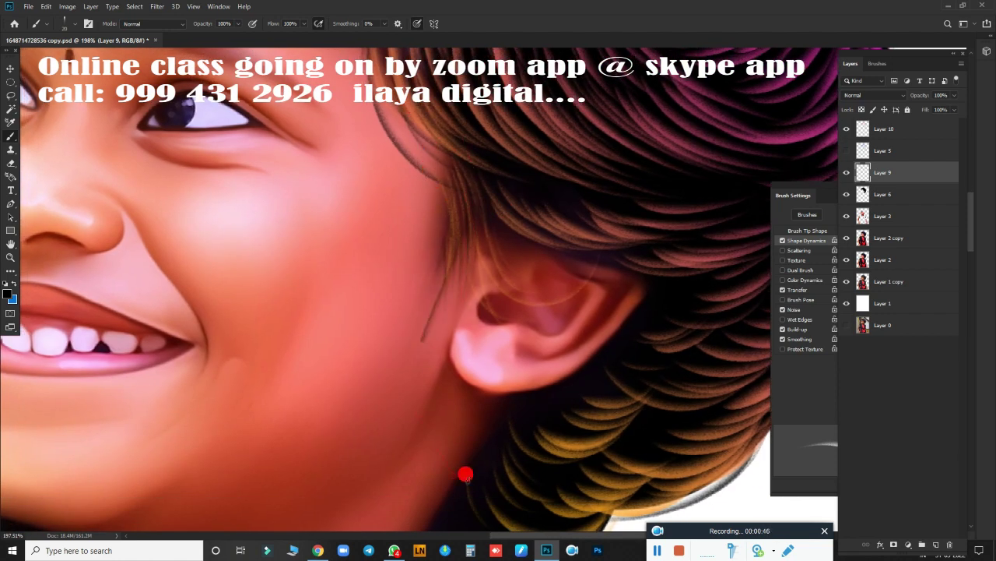
pyautogui.moveTo(479, 297); pyautogui.dragTo(590, 314)
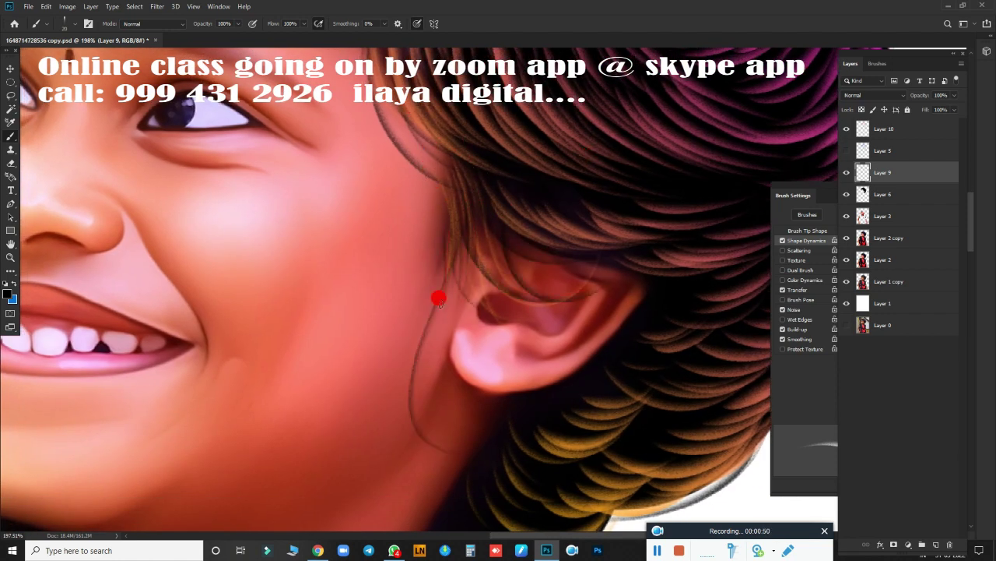
# Step: Erase the stray curls and faint strands above the hair top with the Eraser
pyautogui.scroll(-5, 521, 397)
pyautogui.scroll(4, 416, 291)
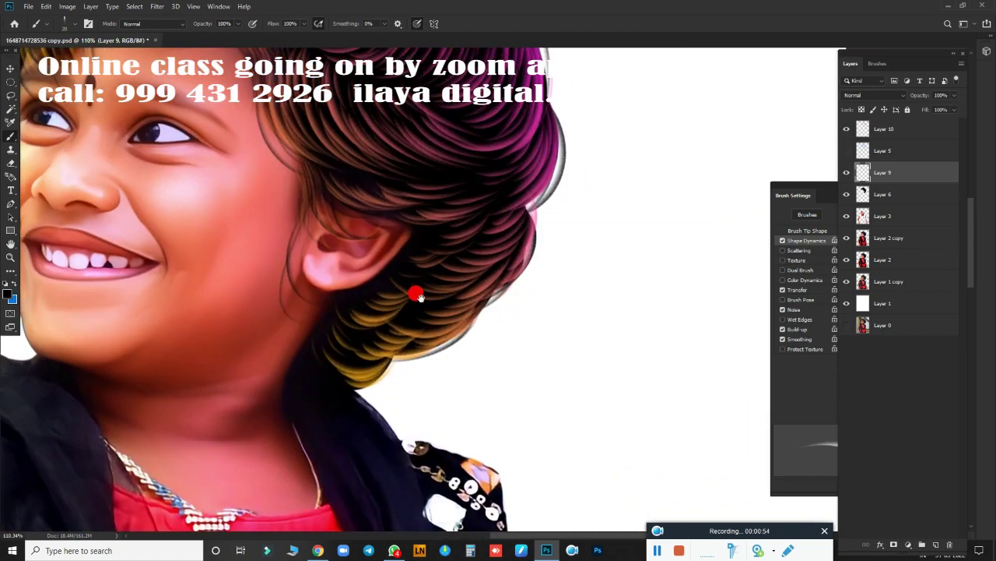
pyautogui.scroll(3, 276, 379)
pyautogui.scroll(3, 428, 374)
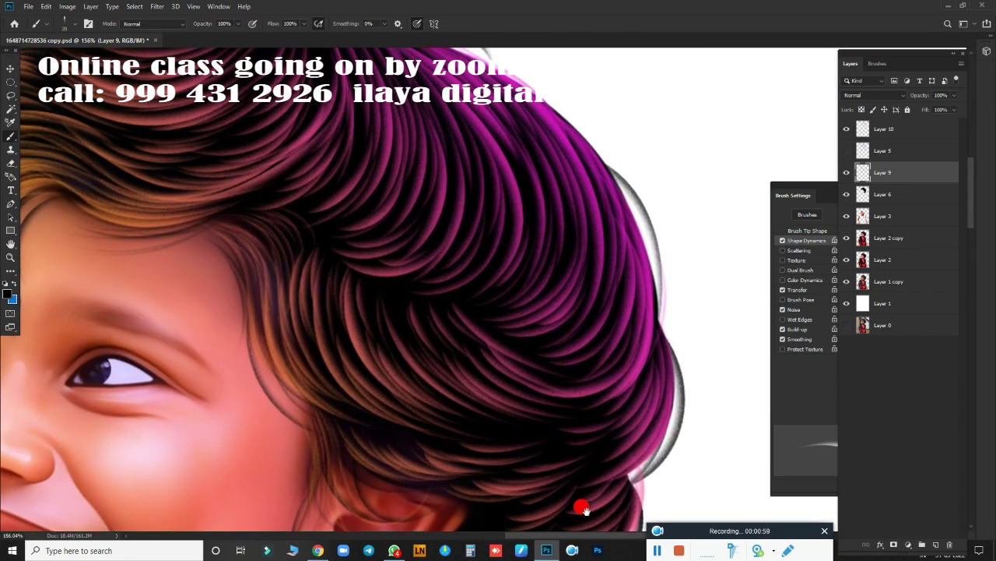
pyautogui.scroll(3, 583, 507)
pyautogui.scroll(-5, 535, 345)
pyautogui.scroll(2, 541, 318)
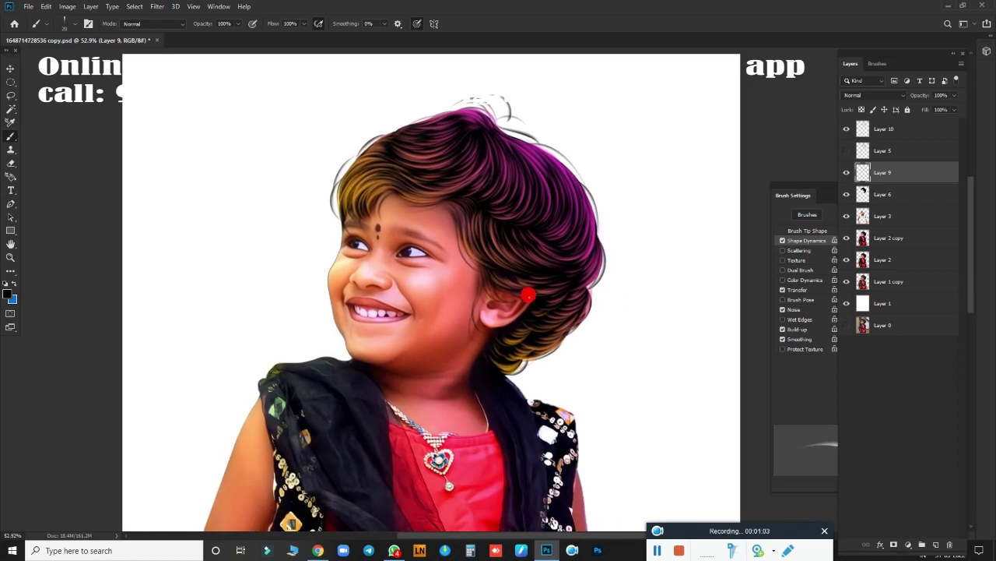
pyautogui.scroll(3, 545, 320)
pyautogui.scroll(-3, 545, 321)
pyautogui.scroll(3, 579, 351)
pyautogui.scroll(-2, 576, 335)
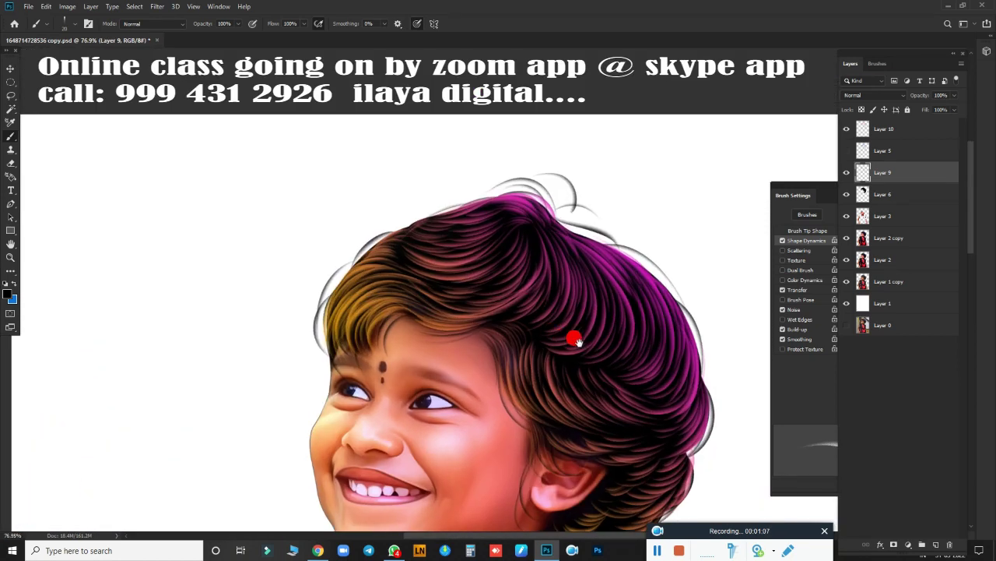
pyautogui.press('e')
pyautogui.moveTo(569, 147); pyautogui.dragTo(576, 179)
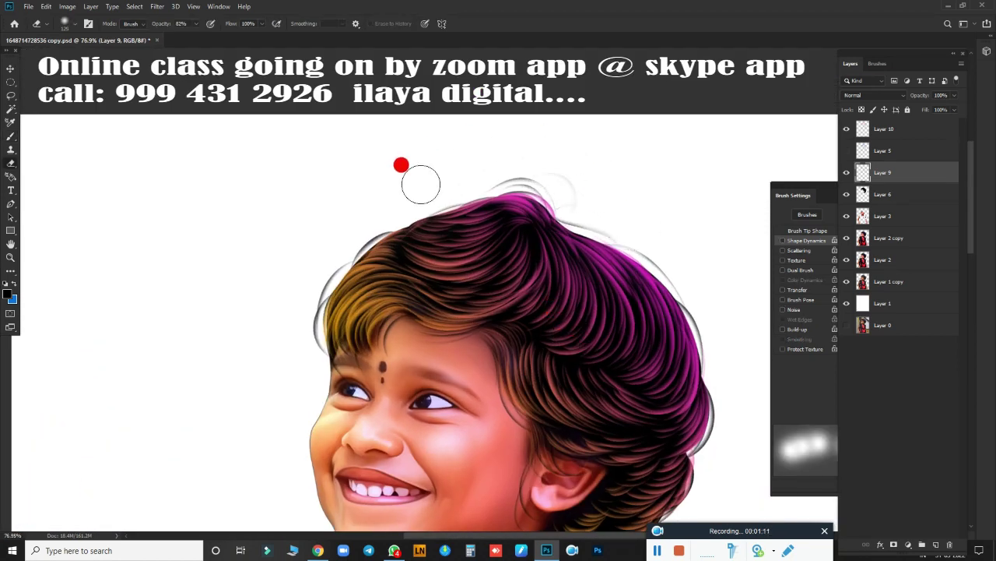
pyautogui.moveTo(400, 162); pyautogui.dragTo(410, 199)
pyautogui.scroll(-2, 494, 187)
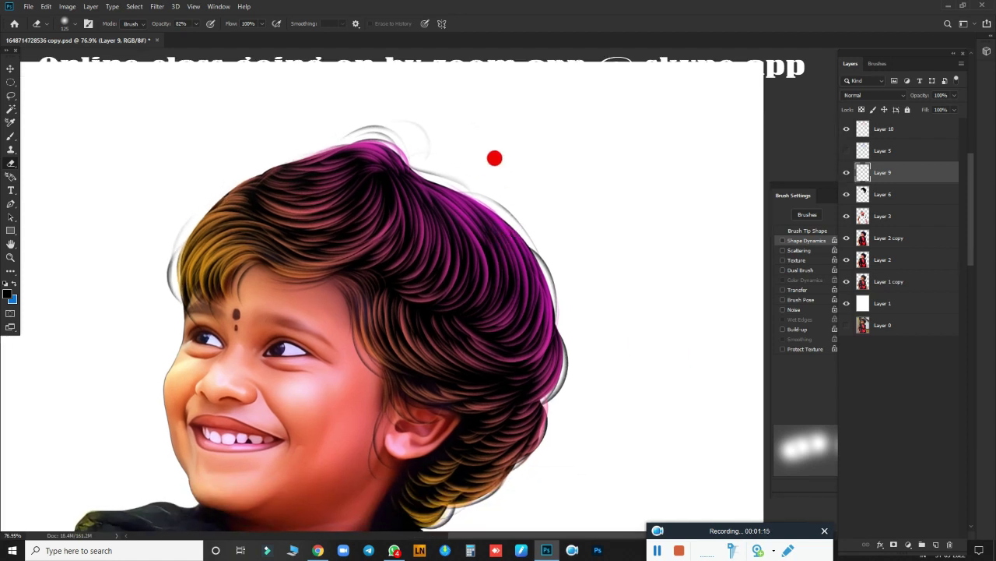
pyautogui.moveTo(455, 125); pyautogui.dragTo(345, 147)
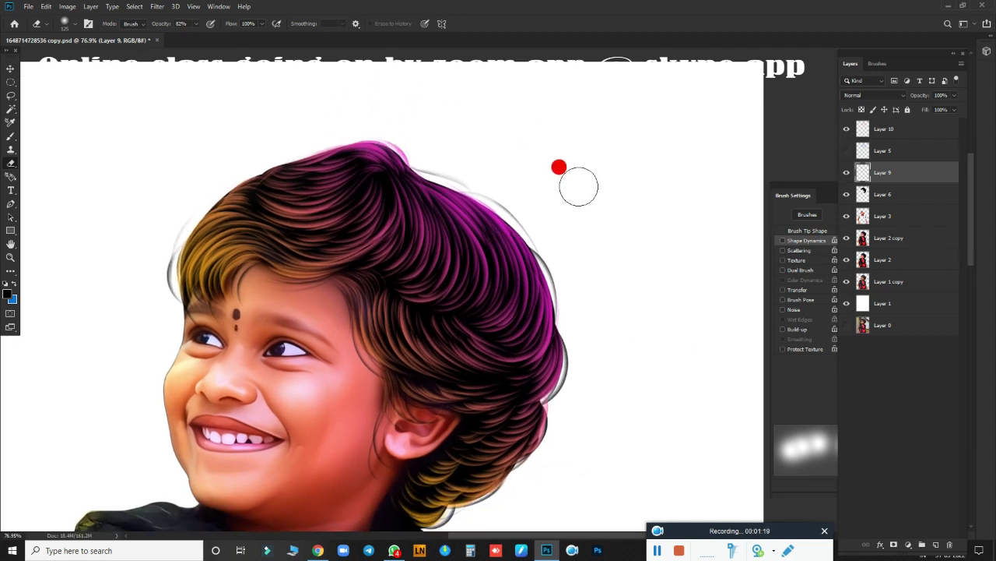
pyautogui.moveTo(578, 184); pyautogui.dragTo(537, 218)
# Step: Outline the hair's top and upper-left edges in dark grey with the Brush
pyautogui.press('b')
pyautogui.scroll(3, 442, 318)
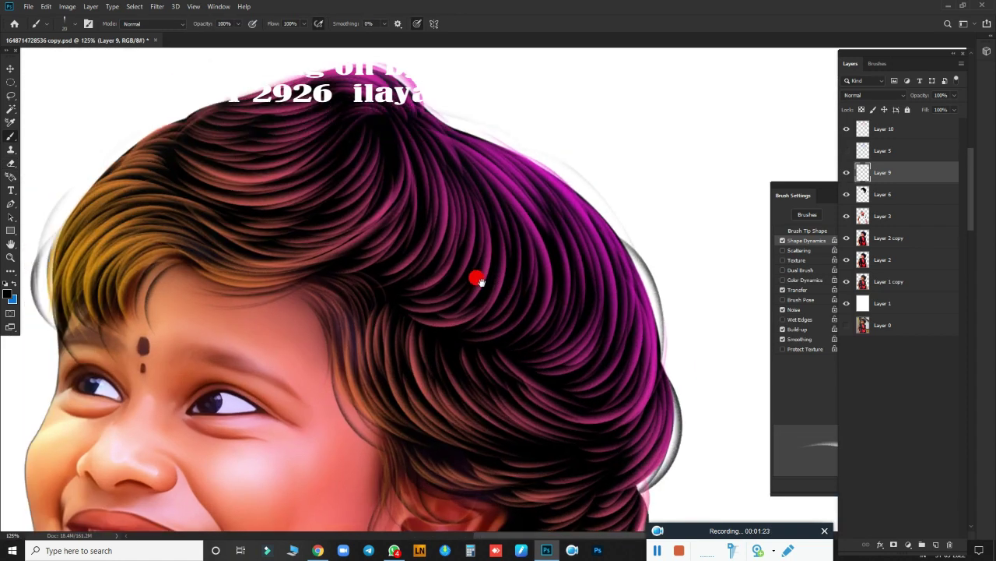
pyautogui.moveTo(489, 148); pyautogui.dragTo(362, 125)
pyautogui.moveTo(128, 273); pyautogui.dragTo(187, 208)
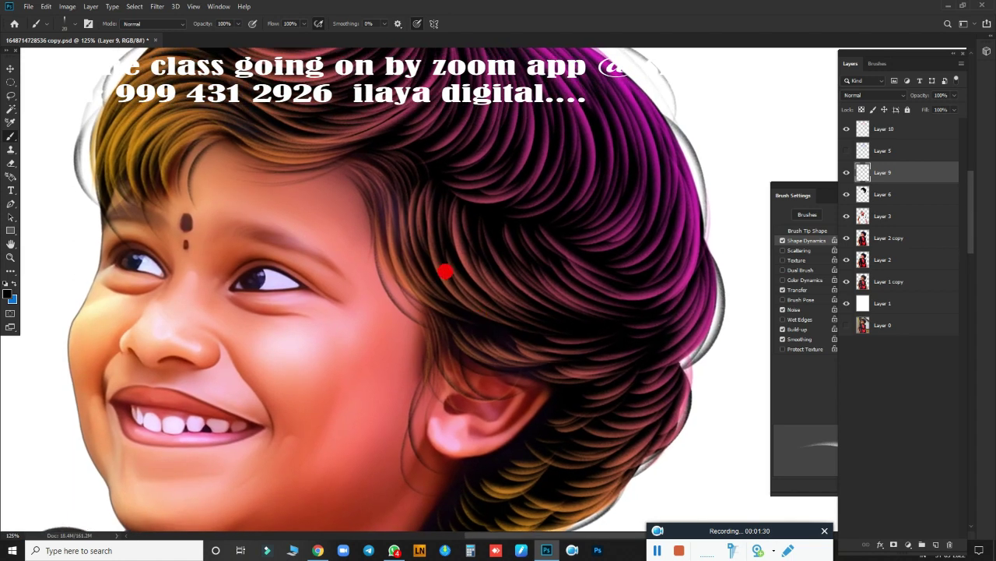
pyautogui.scroll(3, 429, 296)
# Step: Darken and thicken the eyebrow with dark strokes, including its outer part
pyautogui.scroll(3, 636, 307)
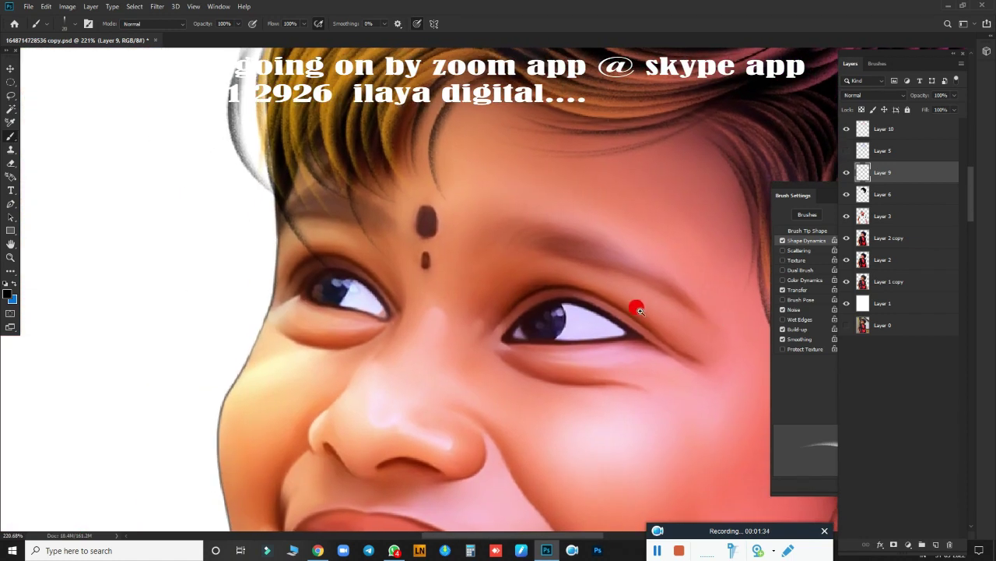
pyautogui.scroll(3, 470, 307)
pyautogui.scroll(-2, 470, 307)
pyautogui.scroll(3, 288, 291)
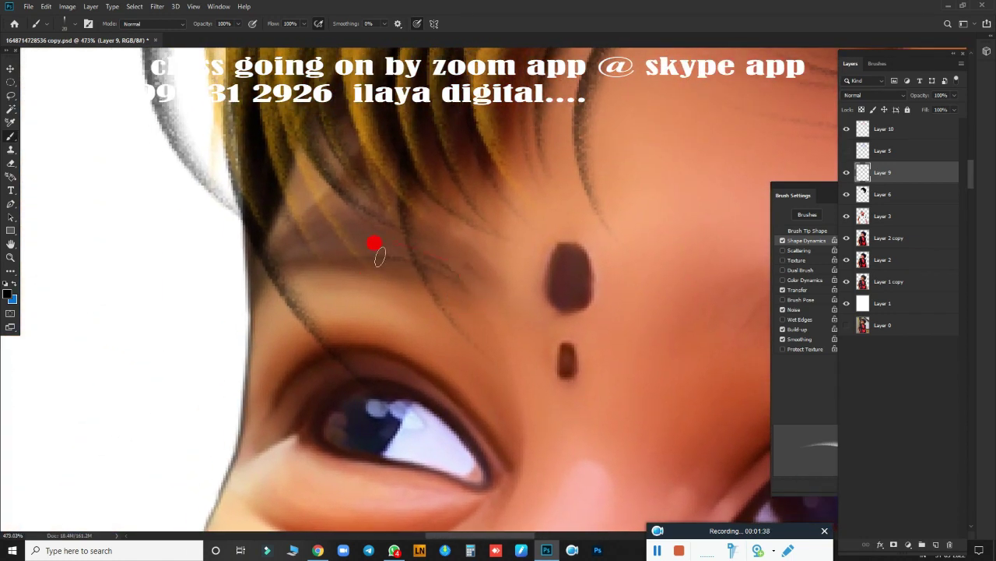
pyautogui.moveTo(379, 256)
pyautogui.mouseDown()
pyautogui.moveTo(475, 269)
pyautogui.moveTo(451, 234)
pyautogui.mouseUp()
pyautogui.moveTo(288, 249); pyautogui.dragTo(385, 242)
pyautogui.moveTo(324, 245)
pyautogui.mouseDown()
pyautogui.moveTo(422, 263)
pyautogui.moveTo(307, 223)
pyautogui.mouseUp()
pyautogui.moveTo(444, 219); pyautogui.dragTo(327, 199)
pyautogui.moveTo(307, 249); pyautogui.dragTo(444, 265)
pyautogui.moveTo(305, 269)
pyautogui.mouseDown()
pyautogui.moveTo(419, 242)
pyautogui.moveTo(343, 209)
pyautogui.moveTo(456, 221)
pyautogui.mouseUp()
pyautogui.moveTo(479, 304)
pyautogui.mouseDown()
pyautogui.moveTo(411, 269)
pyautogui.moveTo(507, 296)
pyautogui.moveTo(509, 265)
pyautogui.mouseUp()
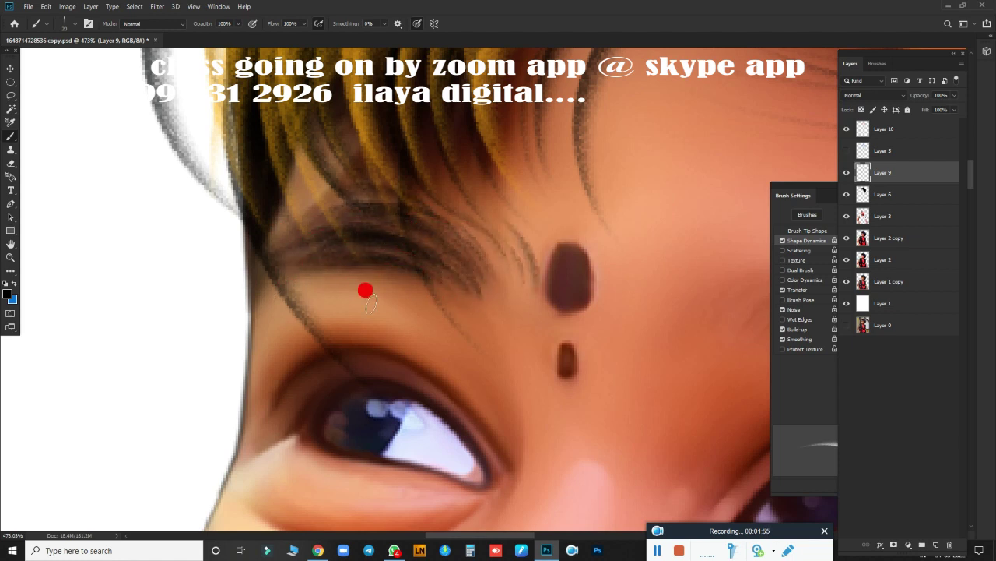
# Step: Add a thin blue line under the eyebrow, then black brow-hair strokes along its arc
pyautogui.moveTo(428, 246); pyautogui.dragTo(321, 247)
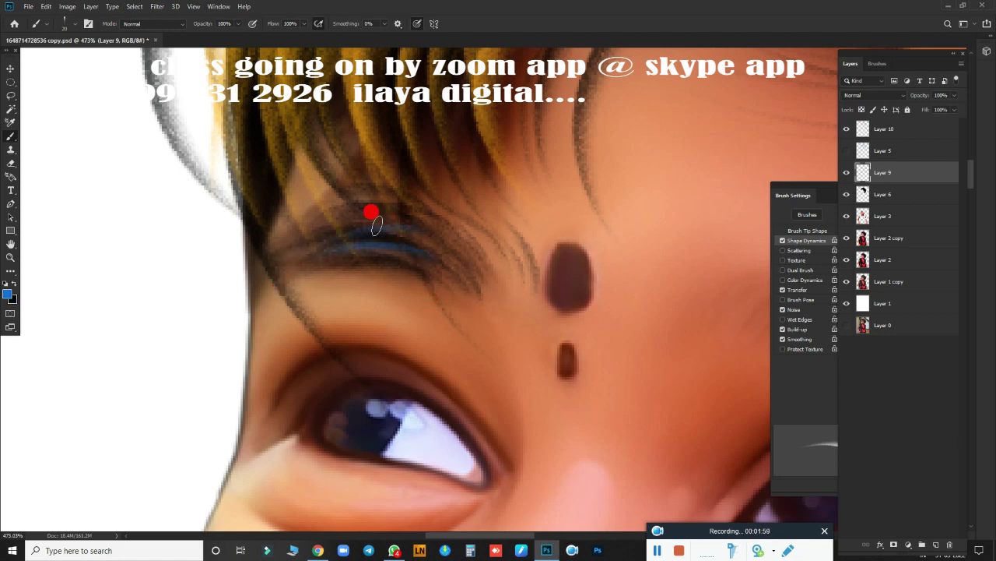
pyautogui.moveTo(303, 306); pyautogui.dragTo(194, 288)
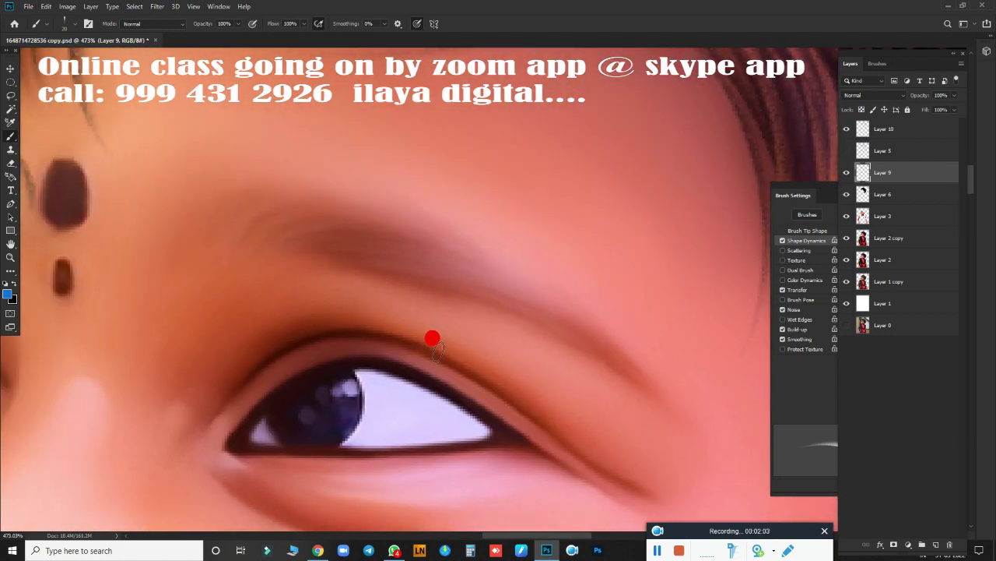
pyautogui.press('x')
pyautogui.moveTo(432, 338); pyautogui.dragTo(374, 332)
pyautogui.moveTo(436, 243)
pyautogui.mouseDown()
pyautogui.moveTo(238, 271)
pyautogui.moveTo(287, 276)
pyautogui.mouseUp()
pyautogui.moveTo(533, 327)
pyautogui.mouseDown()
pyautogui.moveTo(342, 290)
pyautogui.moveTo(587, 384)
pyautogui.moveTo(330, 256)
pyautogui.moveTo(565, 384)
pyautogui.mouseUp()
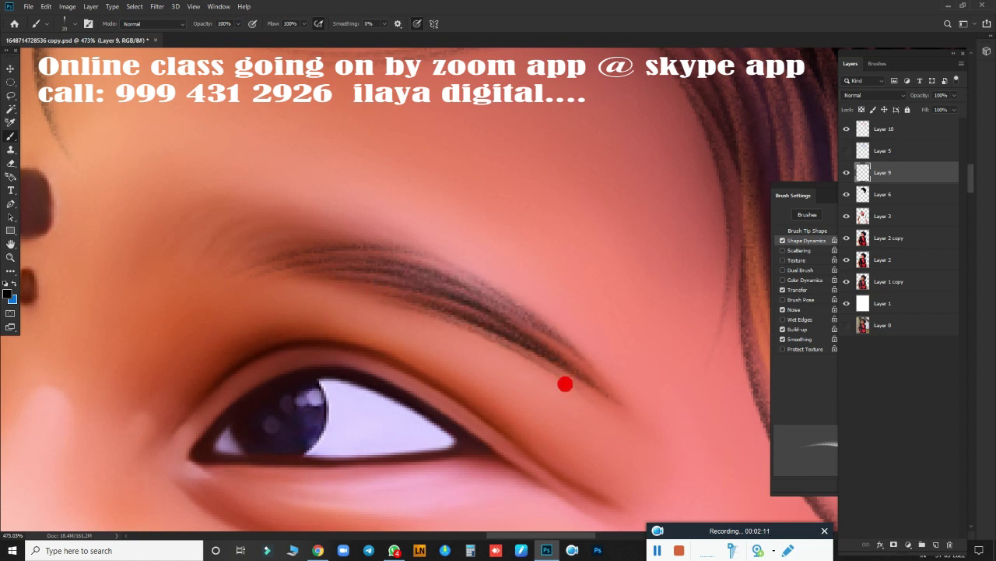
pyautogui.moveTo(160, 269)
pyautogui.mouseDown()
pyautogui.moveTo(316, 215)
pyautogui.moveTo(425, 260)
pyautogui.moveTo(204, 208)
pyautogui.moveTo(273, 209)
pyautogui.mouseUp()
pyautogui.moveTo(207, 304); pyautogui.dragTo(532, 353)
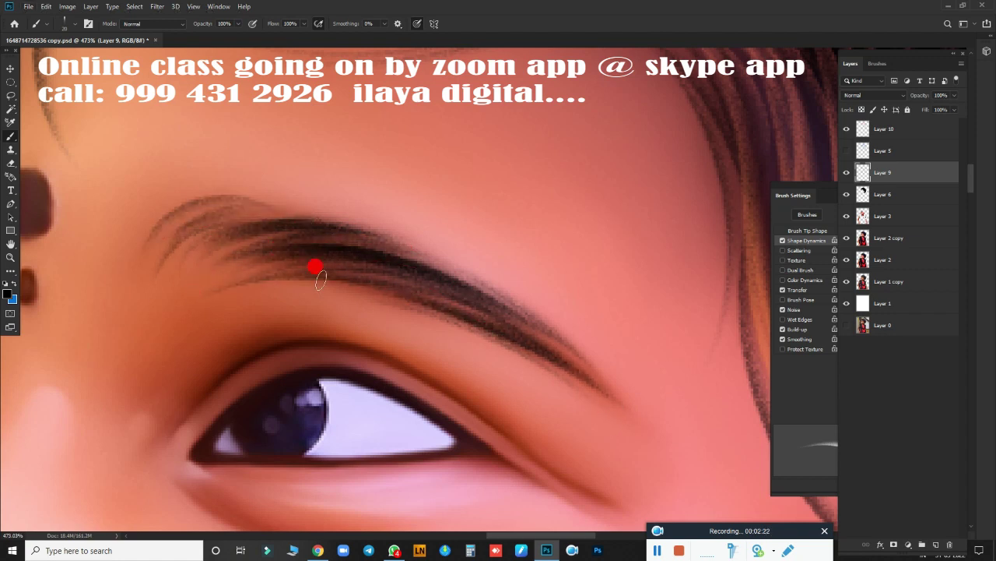
# Step: Swap to blue and paint hair strokes along the eyebrow's lower edge, then zoom out
pyautogui.press('x')
pyautogui.moveTo(443, 360); pyautogui.dragTo(498, 329)
pyautogui.moveTo(553, 369)
pyautogui.mouseDown()
pyautogui.moveTo(368, 248)
pyautogui.moveTo(111, 262)
pyautogui.mouseUp()
pyautogui.scroll(-5, 536, 366)
pyautogui.moveTo(536, 366); pyautogui.dragTo(541, 196)
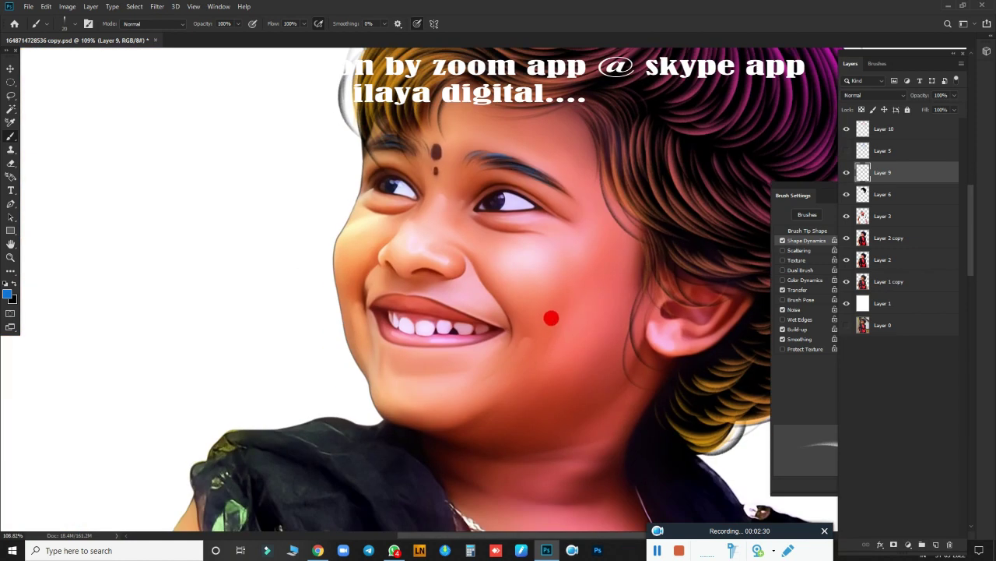
# Step: Zoom in and paint a thin black stroke extending the eye's outer corner
pyautogui.scroll(2, 551, 318)
pyautogui.scroll(3, 520, 282)
pyautogui.moveTo(507, 410); pyautogui.dragTo(438, 512)
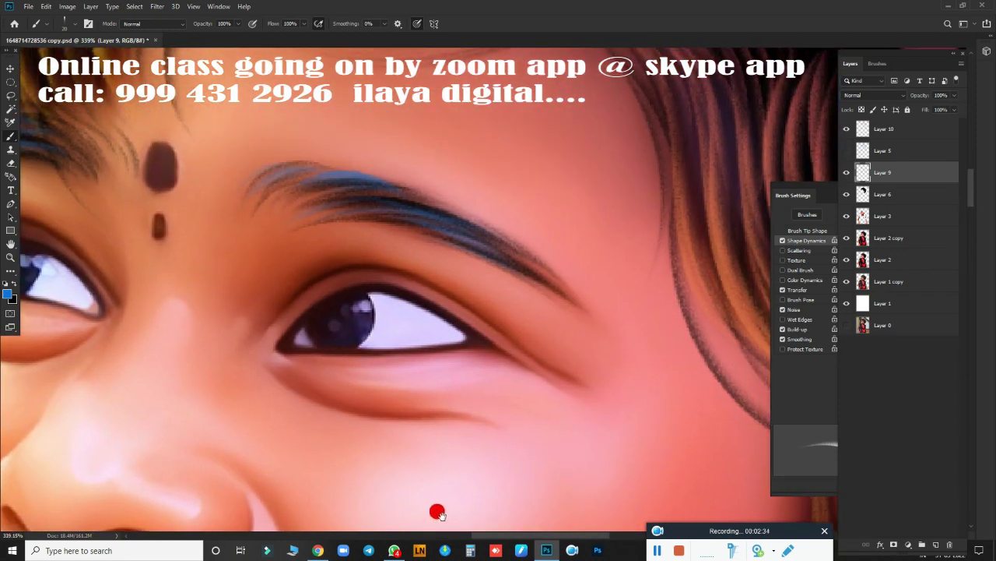
pyautogui.press('x')
pyautogui.moveTo(492, 343); pyautogui.dragTo(532, 319)
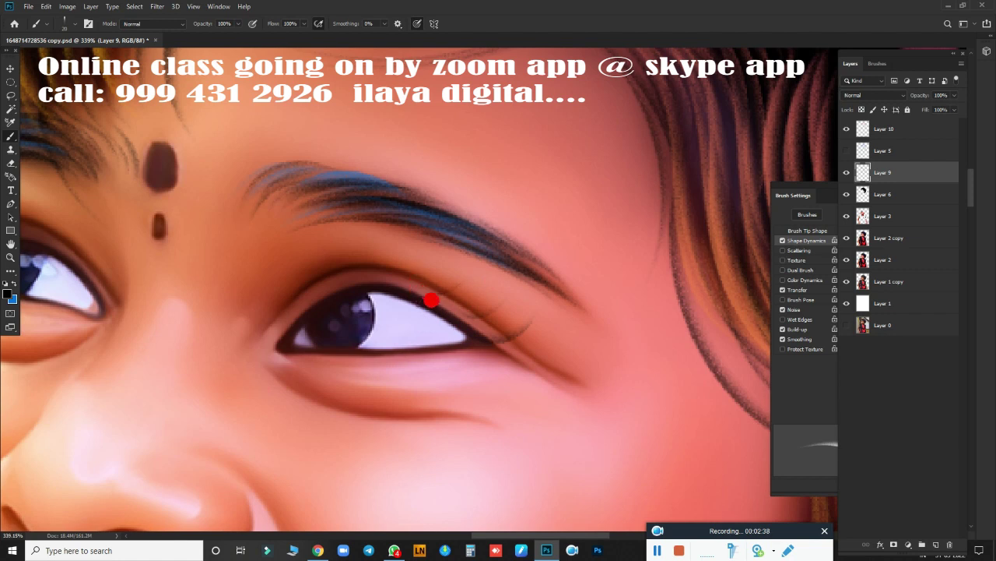
# Step: Pan and zoom out to review the other eye, the bindi and the whole face
pyautogui.moveTo(431, 299); pyautogui.dragTo(734, 381)
pyautogui.moveTo(252, 244)
pyautogui.mouseDown()
pyautogui.moveTo(396, 330)
pyautogui.moveTo(275, 305)
pyautogui.mouseUp()
pyautogui.scroll(-3, 555, 356)
pyautogui.moveTo(556, 355); pyautogui.dragTo(511, 310)
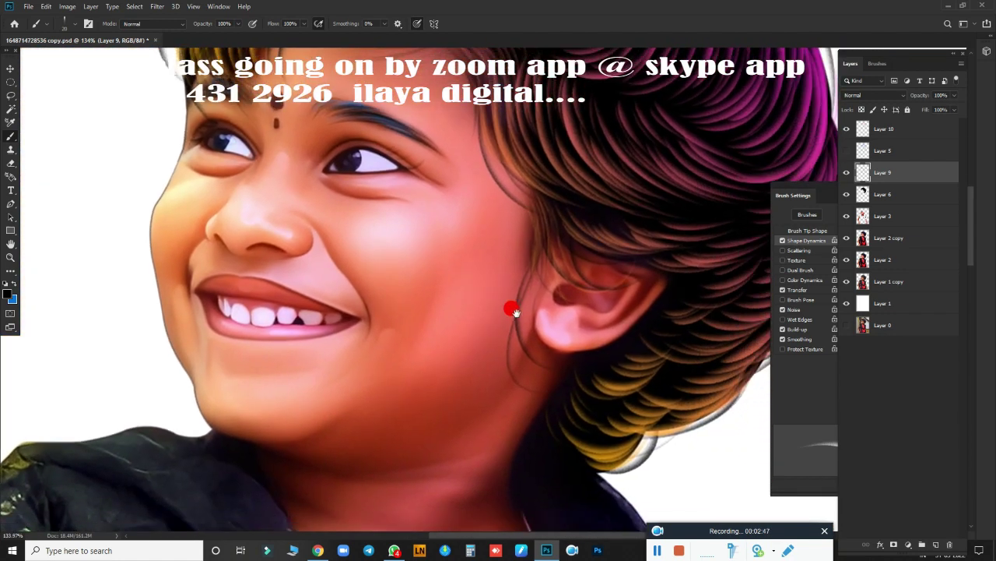
pyautogui.scroll(-2, 514, 308)
pyautogui.scroll(-2, 475, 277)
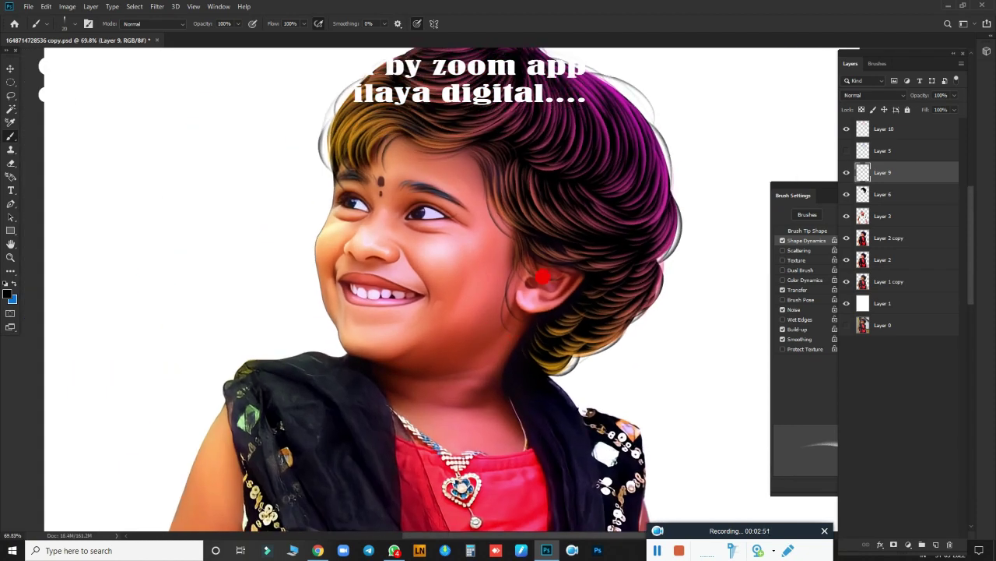
pyautogui.scroll(-1, 584, 380)
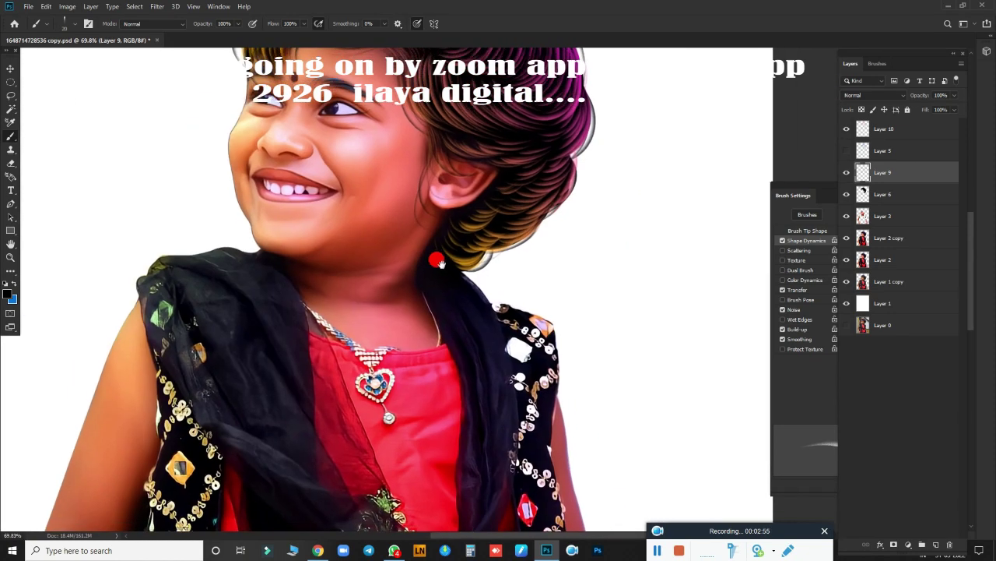
pyautogui.scroll(-1, 543, 294)
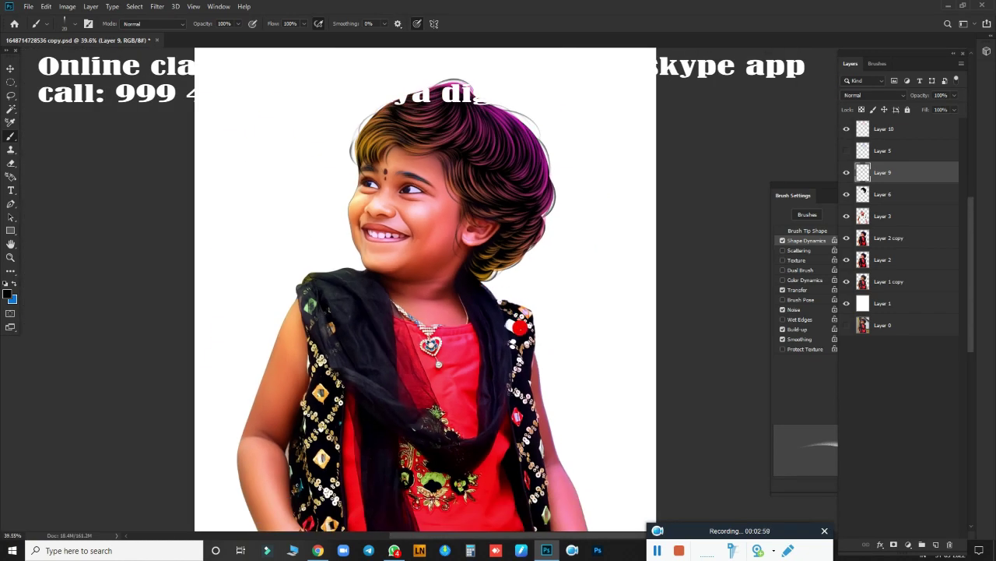
pyautogui.scroll(2, 518, 330)
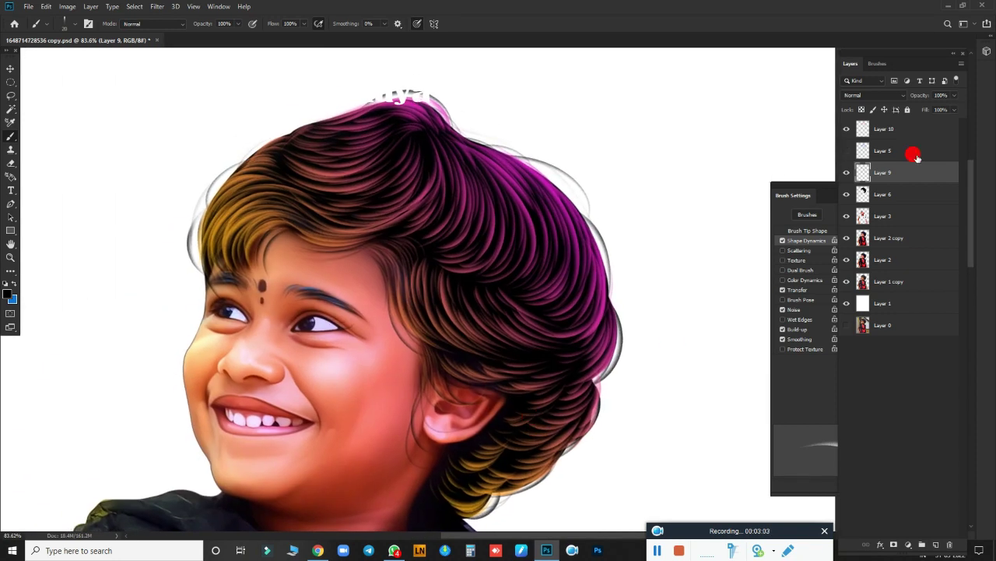
# Step: Add a new layer above Layer 10 and set the foreground colour to yellow
pyautogui.click(902, 130)
pyautogui.click(935, 545)
pyautogui.click(8, 298)
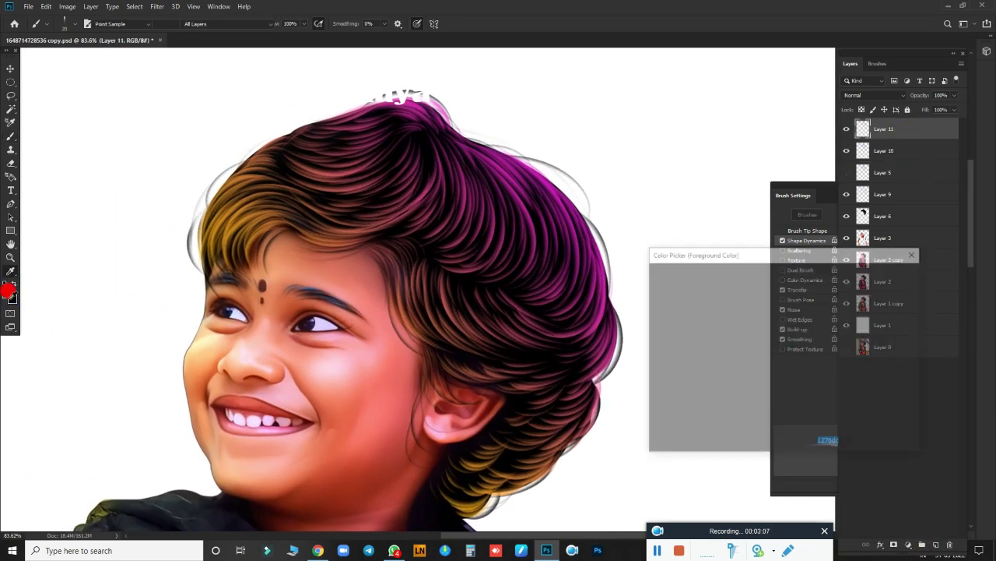
pyautogui.moveTo(800, 364); pyautogui.dragTo(798, 395)
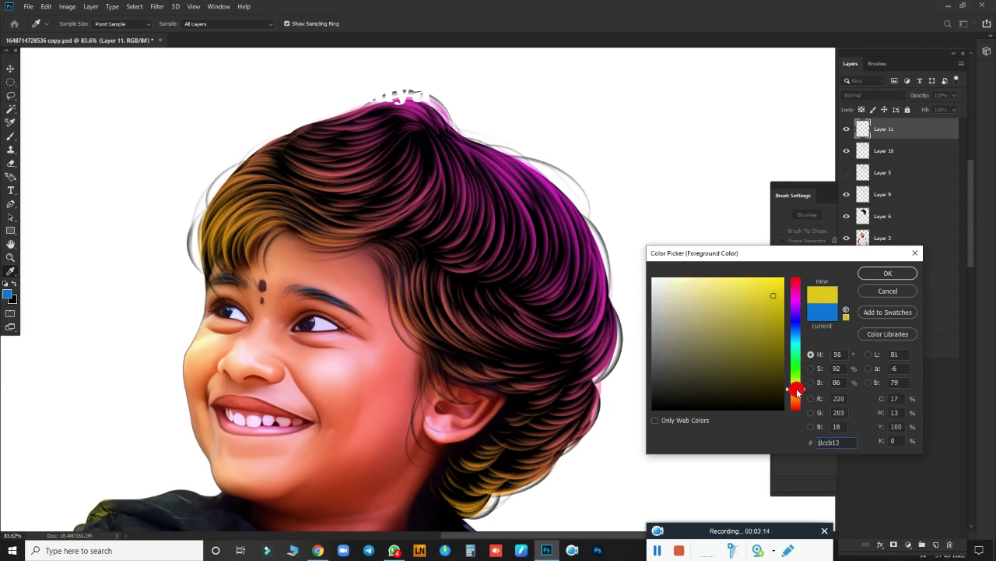
pyautogui.click(887, 272)
pyautogui.press('b')
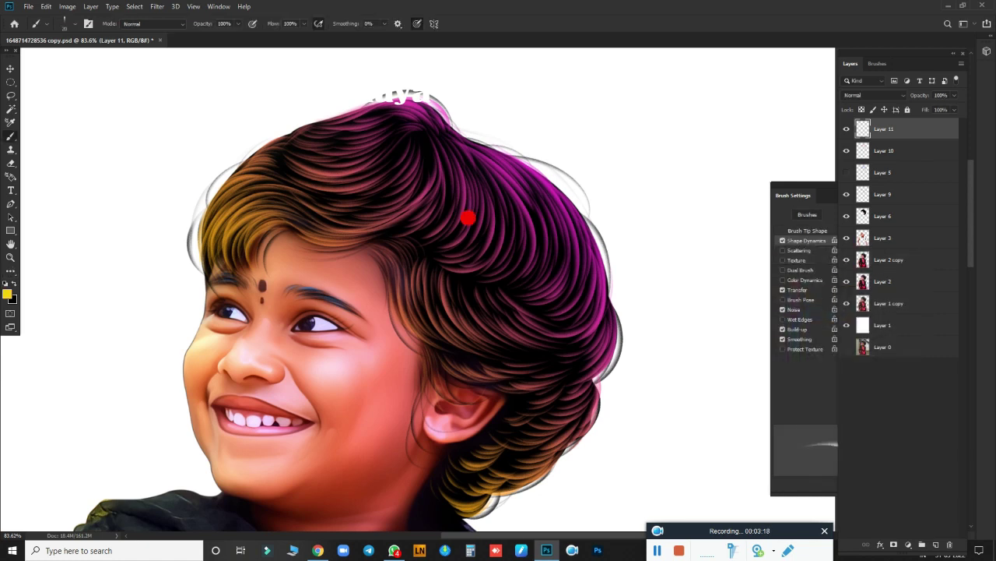
# Step: Paint yellow highlight strands along the top, left-middle and central hair
pyautogui.scroll(5, 520, 229)
pyautogui.moveTo(587, 310); pyautogui.dragTo(541, 234)
pyautogui.moveTo(505, 361)
pyautogui.mouseDown()
pyautogui.moveTo(475, 322)
pyautogui.moveTo(307, 222)
pyautogui.mouseUp()
pyautogui.moveTo(429, 327); pyautogui.dragTo(268, 261)
pyautogui.moveTo(398, 287)
pyautogui.mouseDown()
pyautogui.moveTo(326, 282)
pyautogui.moveTo(129, 333)
pyautogui.mouseUp()
pyautogui.moveTo(304, 308); pyautogui.dragTo(153, 378)
pyautogui.moveTo(306, 325)
pyautogui.mouseDown()
pyautogui.moveTo(148, 401)
pyautogui.moveTo(183, 442)
pyautogui.mouseUp()
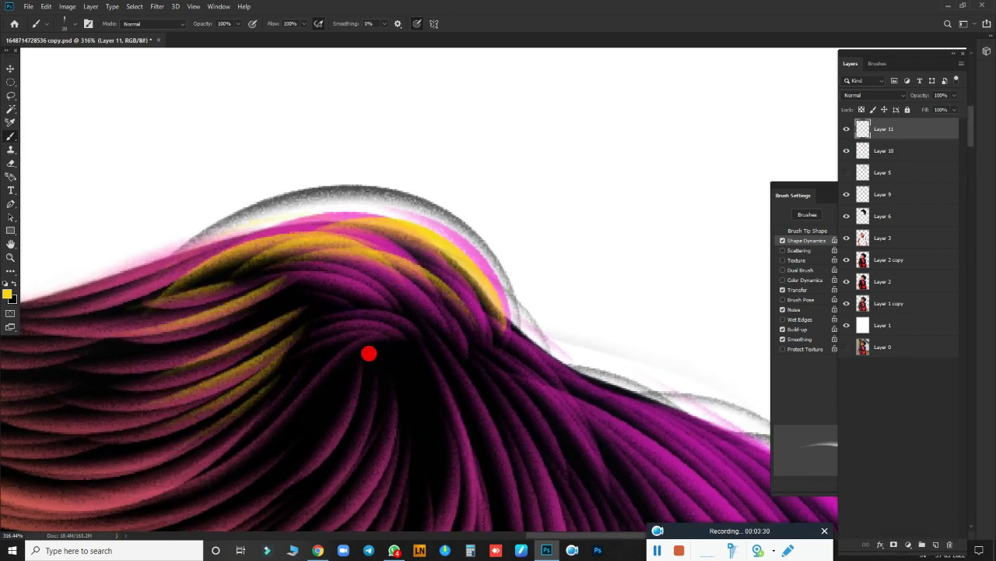
pyautogui.moveTo(411, 334); pyautogui.dragTo(292, 365)
pyautogui.moveTo(398, 293); pyautogui.dragTo(296, 338)
pyautogui.moveTo(415, 275); pyautogui.dragTo(319, 322)
pyautogui.moveTo(466, 265); pyautogui.dragTo(303, 335)
pyautogui.moveTo(483, 384); pyautogui.dragTo(513, 313)
# Step: Paint more yellow strands down the central hair and from the crown downward
pyautogui.moveTo(409, 296); pyautogui.dragTo(365, 428)
pyautogui.moveTo(401, 319); pyautogui.dragTo(295, 456)
pyautogui.moveTo(365, 293); pyautogui.dragTo(261, 440)
pyautogui.moveTo(435, 307); pyautogui.dragTo(374, 471)
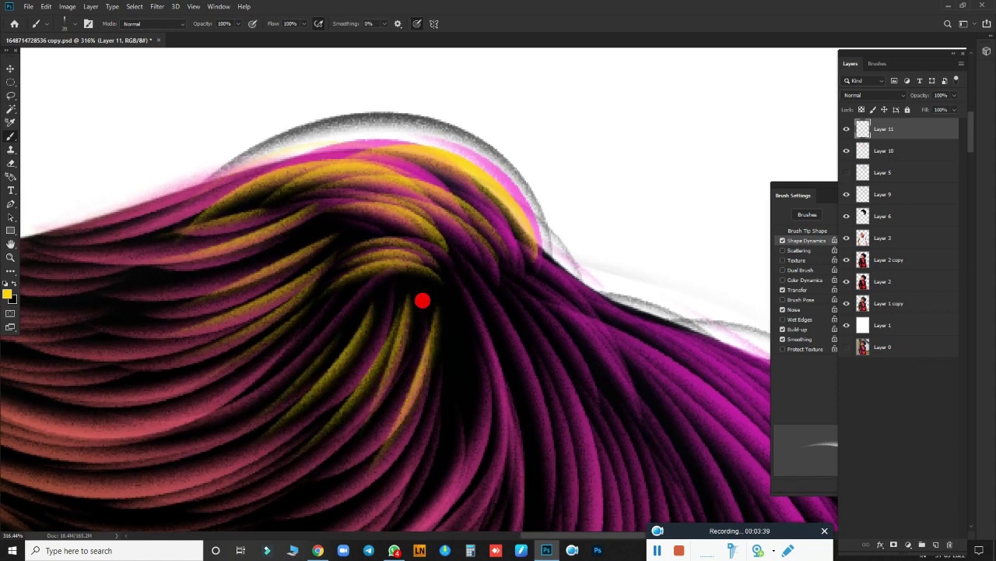
pyautogui.moveTo(501, 419); pyautogui.dragTo(356, 410)
pyautogui.moveTo(350, 273); pyautogui.dragTo(397, 448)
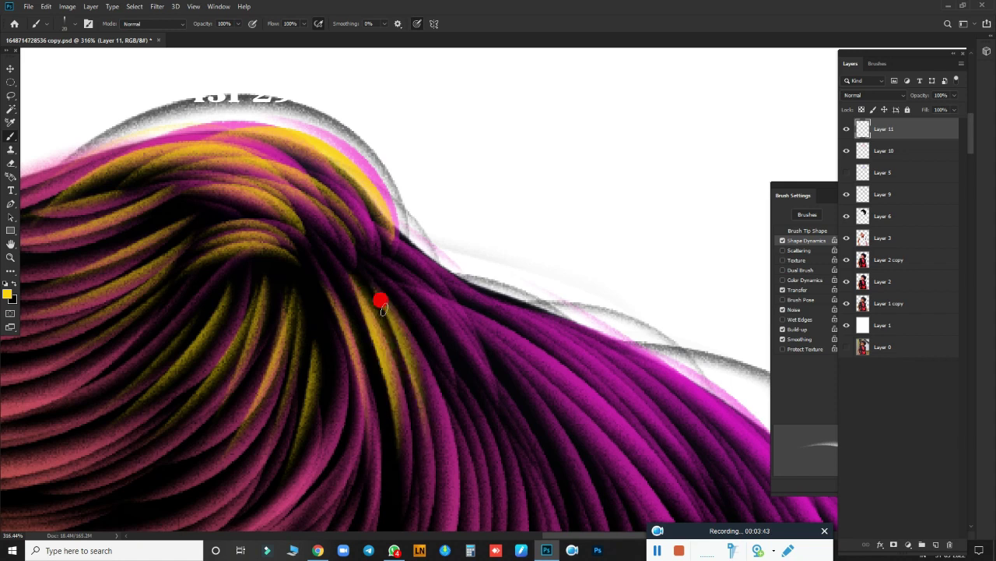
pyautogui.moveTo(381, 304); pyautogui.dragTo(459, 436)
pyautogui.moveTo(388, 278); pyautogui.dragTo(457, 421)
pyautogui.moveTo(313, 292); pyautogui.dragTo(350, 462)
# Step: Add yellow strands across the remaining and darker hair sections, then duplicate the highlight layer
pyautogui.hscroll(-10, 350, 462)
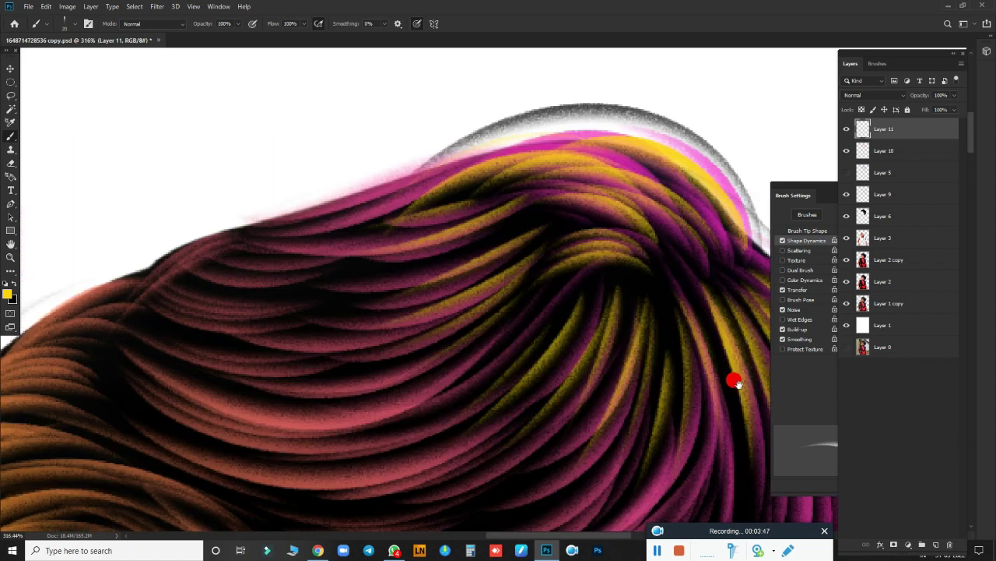
pyautogui.moveTo(267, 284)
pyautogui.mouseDown()
pyautogui.moveTo(415, 267)
pyautogui.moveTo(491, 218)
pyautogui.mouseUp()
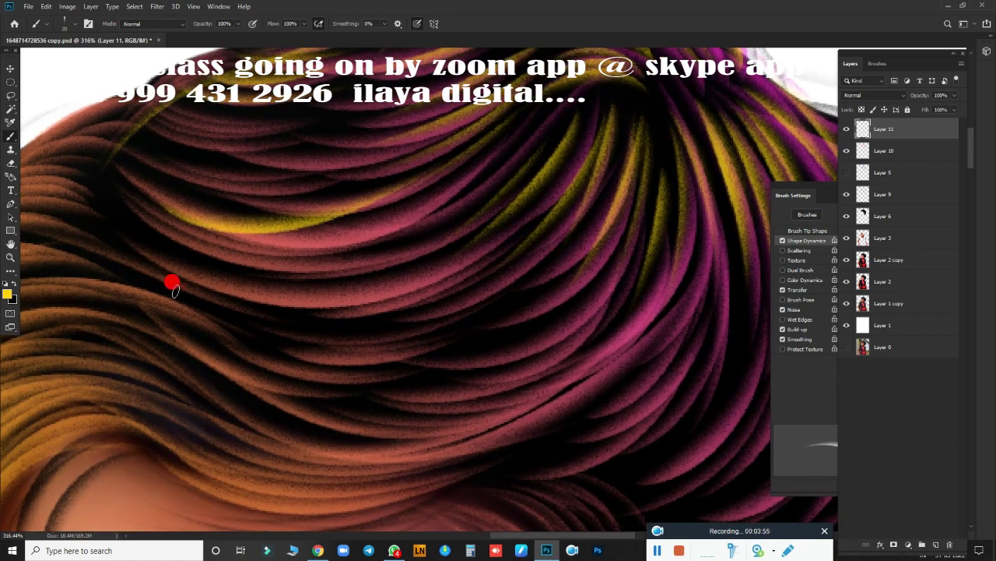
pyautogui.moveTo(174, 283); pyautogui.dragTo(556, 334)
pyautogui.moveTo(615, 229); pyautogui.dragTo(530, 349)
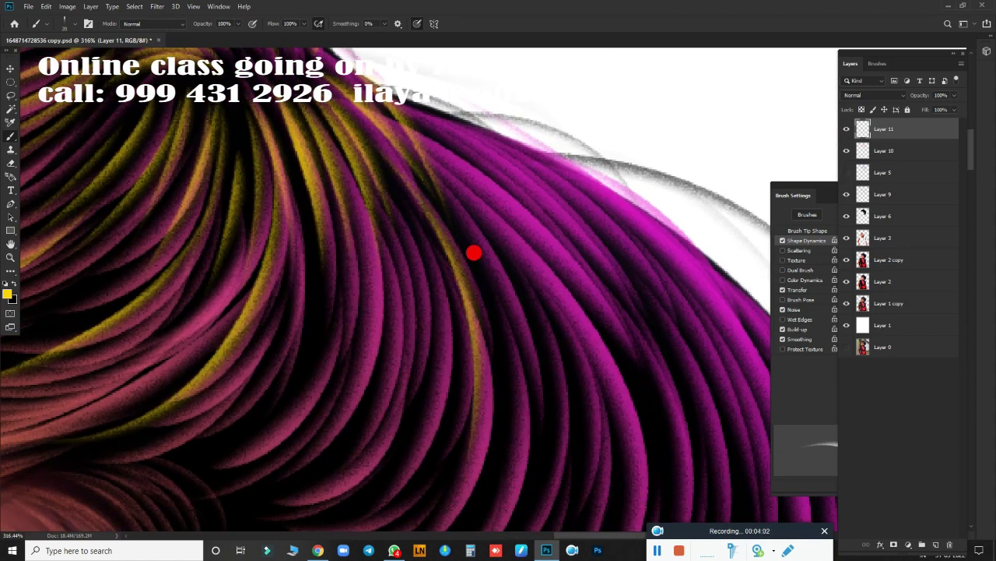
pyautogui.moveTo(413, 127); pyautogui.dragTo(645, 418)
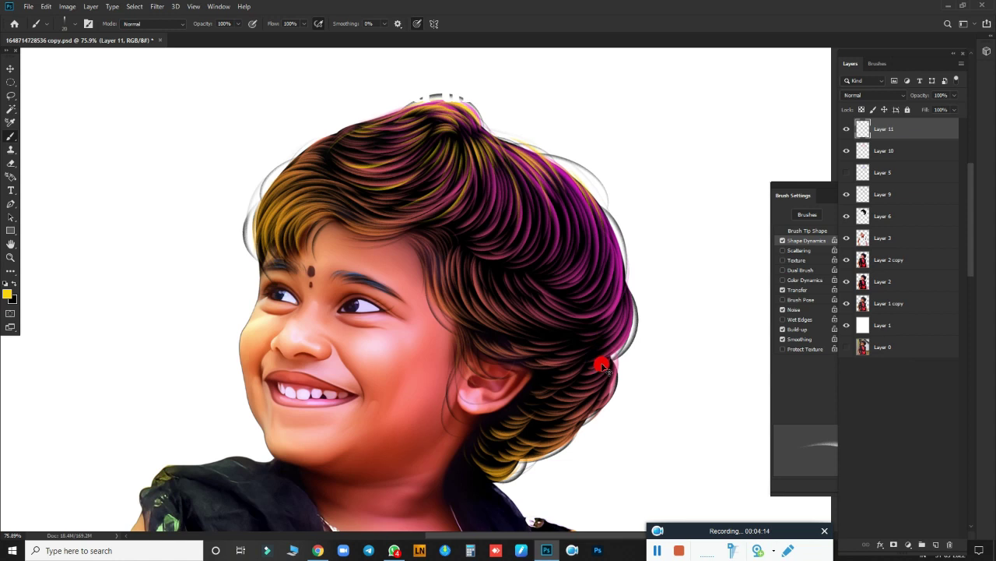
pyautogui.hotkey('ctrl', 'j')
# Step: Shift the Layer 11 copy's hue to turn the strands lime green and set its fill to 85%
pyautogui.hotkey('ctrl', 't')
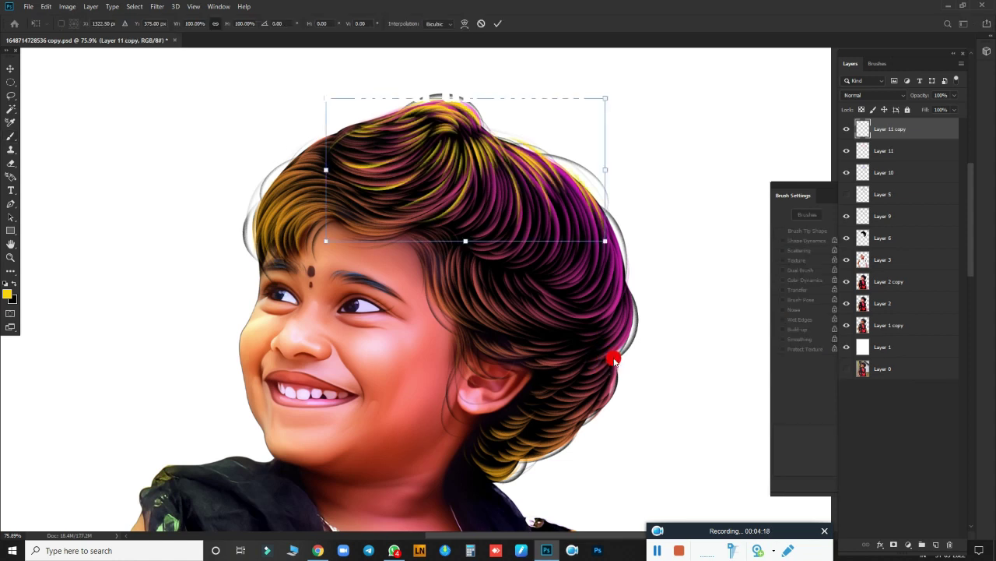
pyautogui.press('Return')
pyautogui.hotkey('ctrl', 'u')
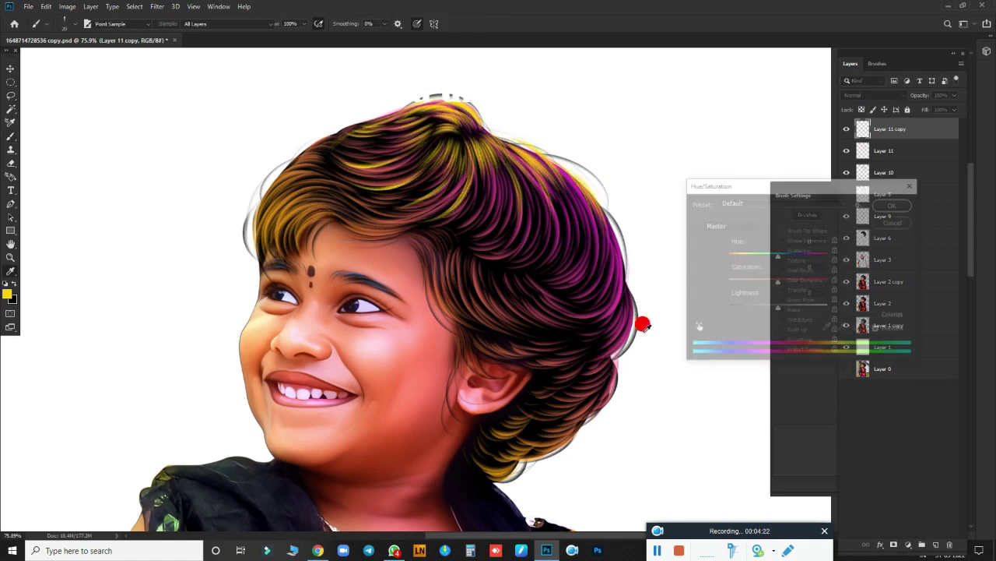
pyautogui.moveTo(781, 256)
pyautogui.mouseDown()
pyautogui.moveTo(823, 257)
pyautogui.moveTo(790, 262)
pyautogui.mouseUp()
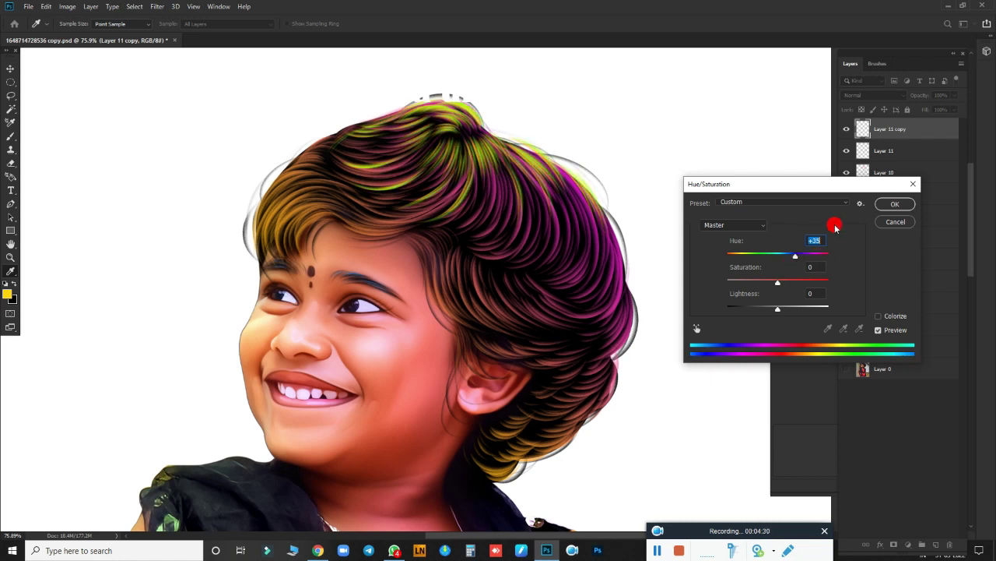
pyautogui.press('Return')
pyautogui.scroll(1, 661, 311)
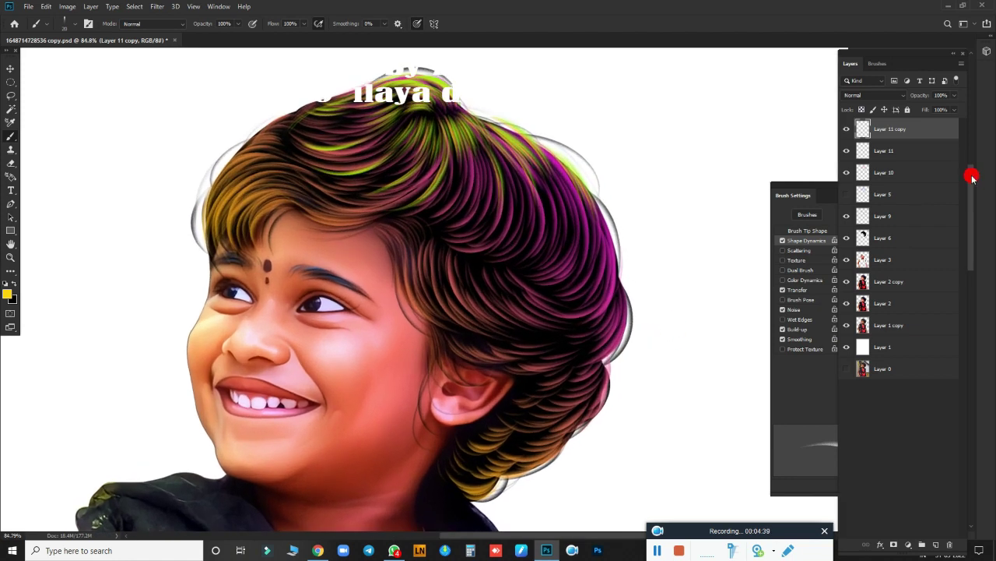
pyautogui.moveTo(953, 115); pyautogui.dragTo(941, 131)
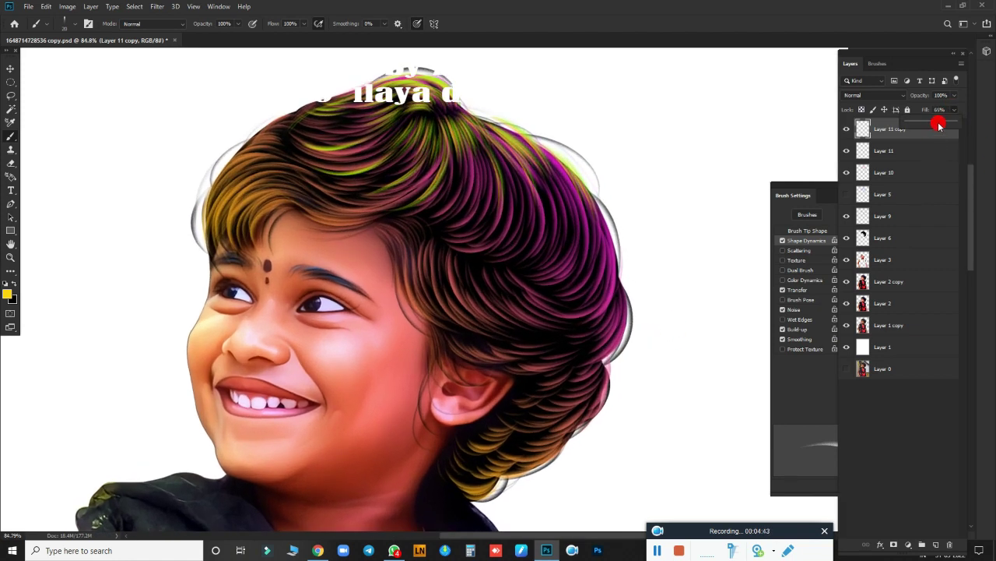
pyautogui.scroll(3, 583, 263)
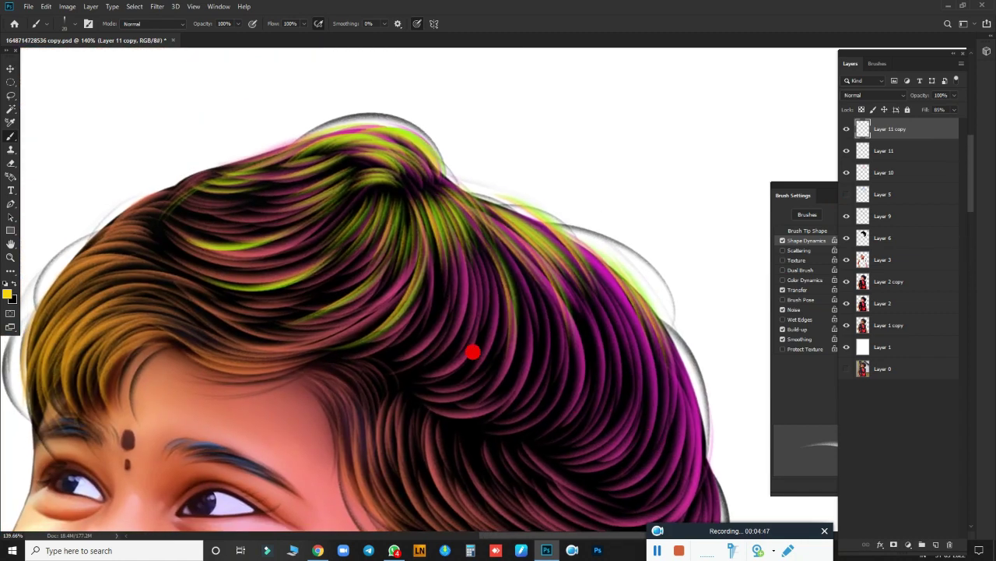
pyautogui.scroll(-4, 603, 381)
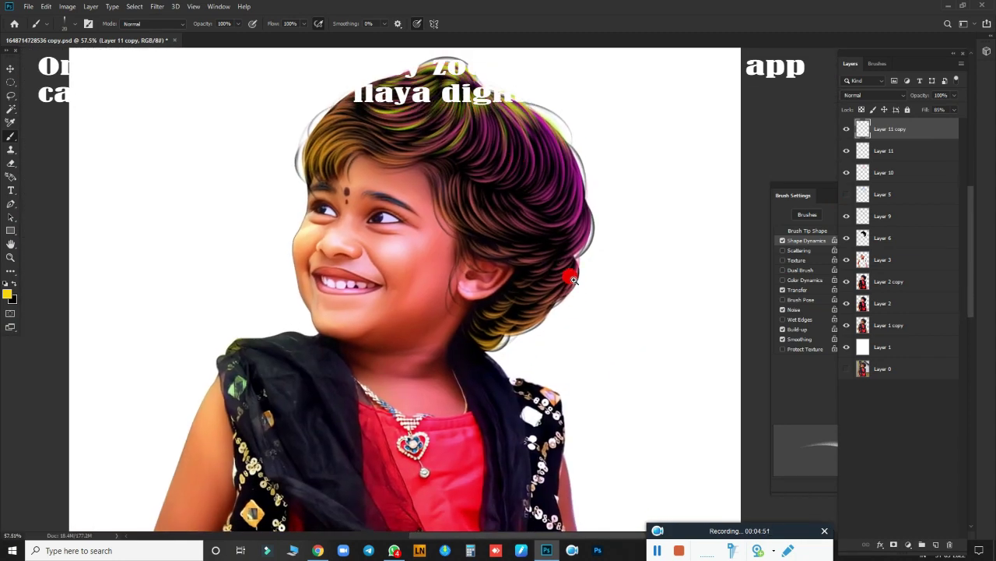
pyautogui.scroll(5, 612, 288)
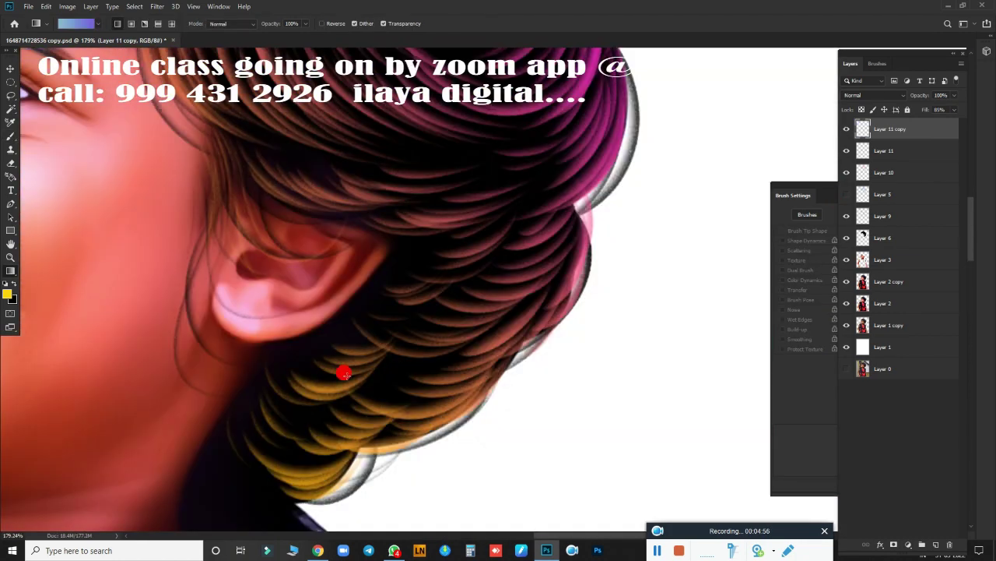
# Step: Rotate the canvas view and paint yellow and pink strands along the hair's lower edge
pyautogui.press('r')
pyautogui.moveTo(345, 371)
pyautogui.mouseDown()
pyautogui.moveTo(225, 315)
pyautogui.moveTo(329, 351)
pyautogui.mouseUp()
pyautogui.scroll(3, 248, 347)
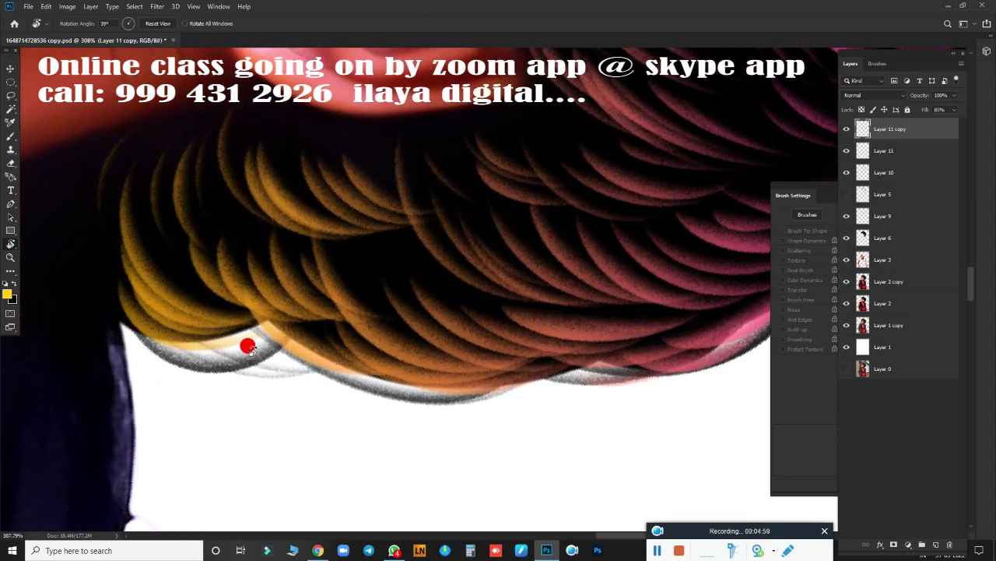
pyautogui.press('b')
pyautogui.moveTo(204, 385)
pyautogui.mouseDown()
pyautogui.moveTo(179, 273)
pyautogui.moveTo(267, 267)
pyautogui.mouseUp()
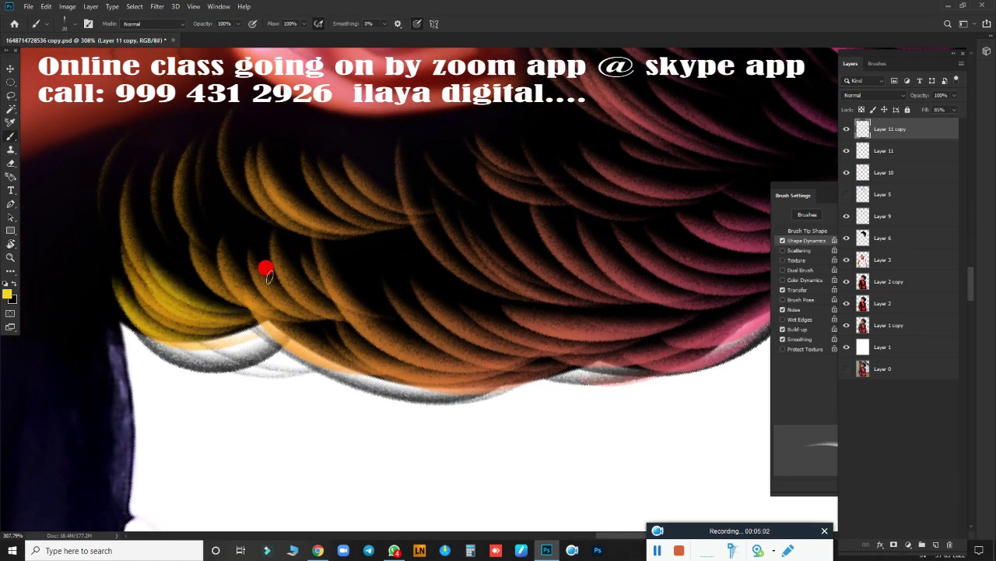
pyautogui.moveTo(134, 199)
pyautogui.mouseDown()
pyautogui.moveTo(106, 291)
pyautogui.moveTo(273, 341)
pyautogui.moveTo(540, 361)
pyautogui.moveTo(522, 304)
pyautogui.moveTo(423, 318)
pyautogui.moveTo(247, 236)
pyautogui.moveTo(363, 247)
pyautogui.moveTo(207, 182)
pyautogui.mouseUp()
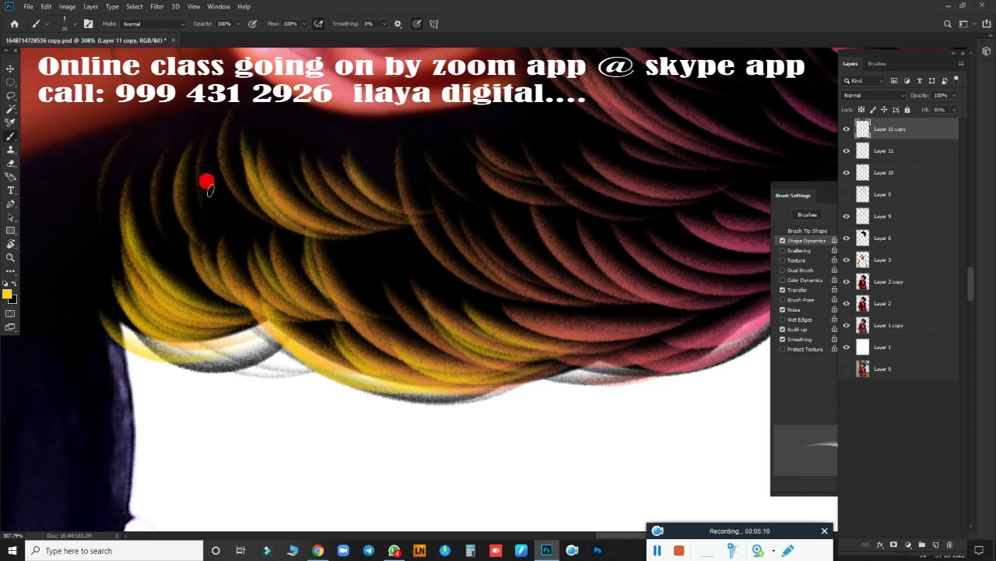
pyautogui.moveTo(583, 418)
pyautogui.mouseDown()
pyautogui.moveTo(225, 278)
pyautogui.moveTo(472, 340)
pyautogui.moveTo(391, 372)
pyautogui.moveTo(427, 407)
pyautogui.mouseUp()
pyautogui.moveTo(579, 391)
pyautogui.mouseDown()
pyautogui.moveTo(258, 313)
pyautogui.moveTo(213, 123)
pyautogui.moveTo(317, 369)
pyautogui.moveTo(205, 227)
pyautogui.moveTo(207, 335)
pyautogui.moveTo(223, 218)
pyautogui.moveTo(465, 359)
pyautogui.moveTo(223, 278)
pyautogui.moveTo(494, 258)
pyautogui.moveTo(505, 172)
pyautogui.moveTo(441, 331)
pyautogui.mouseUp()
# Step: Switch the paint colour from yellow to blue and paint a blue strand along the hair edge
pyautogui.click(6, 297)
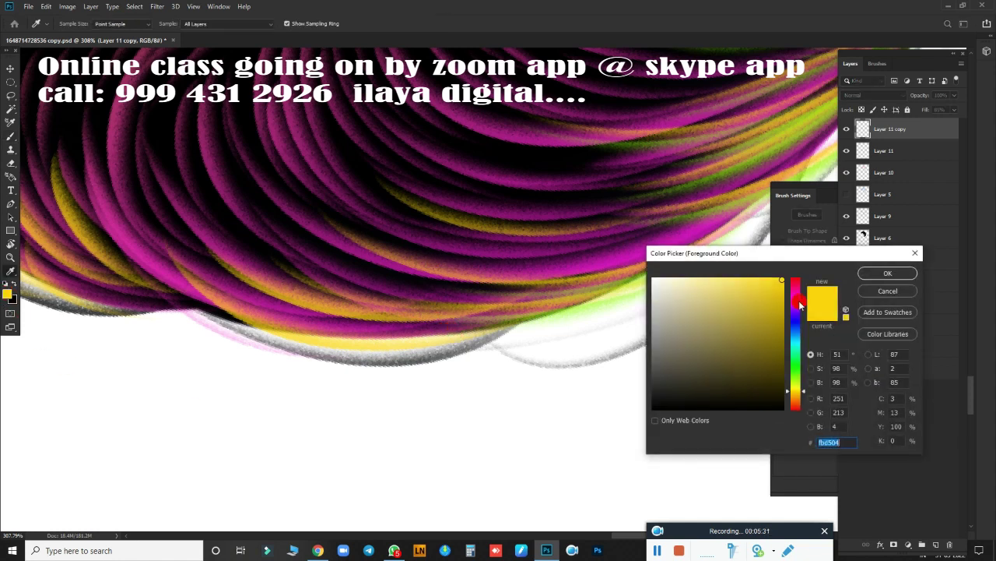
pyautogui.moveTo(797, 340); pyautogui.dragTo(797, 327)
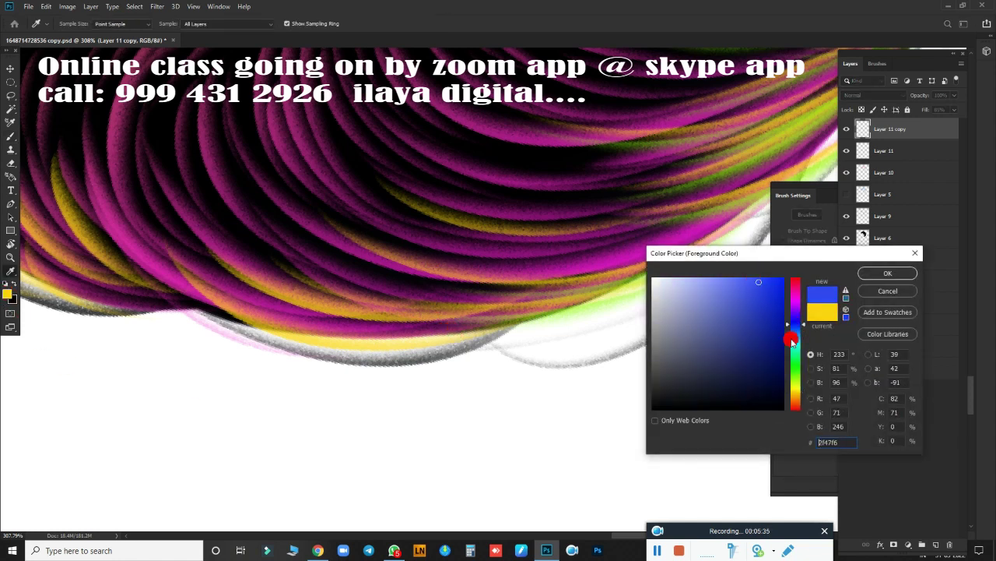
pyautogui.click(877, 276)
pyautogui.moveTo(138, 249)
pyautogui.mouseDown()
pyautogui.moveTo(487, 286)
pyautogui.moveTo(564, 348)
pyautogui.moveTo(478, 356)
pyautogui.moveTo(390, 340)
pyautogui.moveTo(473, 450)
pyautogui.moveTo(273, 280)
pyautogui.moveTo(516, 378)
pyautogui.moveTo(381, 272)
pyautogui.moveTo(223, 288)
pyautogui.moveTo(345, 445)
pyautogui.moveTo(423, 478)
pyautogui.moveTo(374, 434)
pyautogui.moveTo(432, 221)
pyautogui.mouseUp()
pyautogui.hotkey('ctrl', '0')
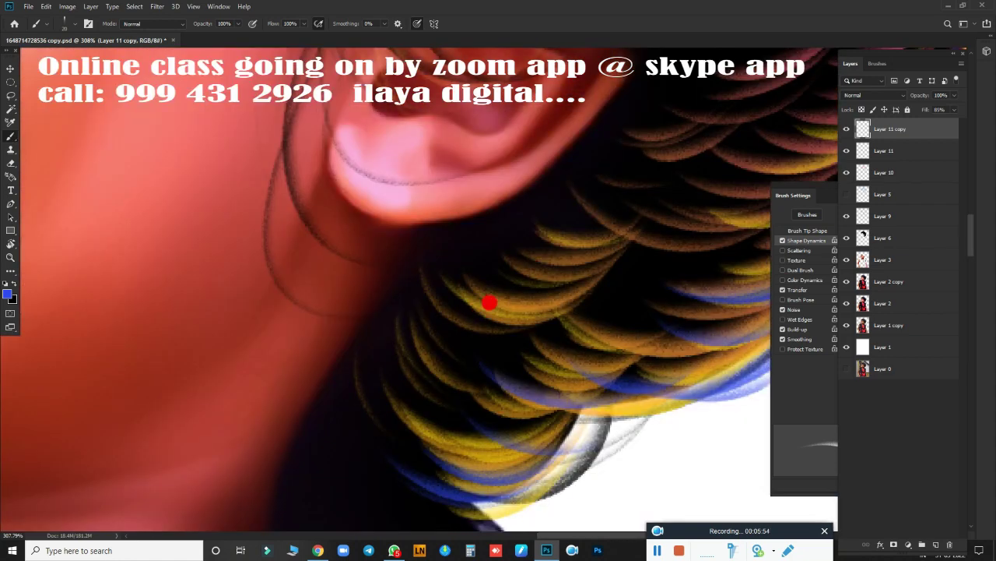
pyautogui.scroll(5, 530, 253)
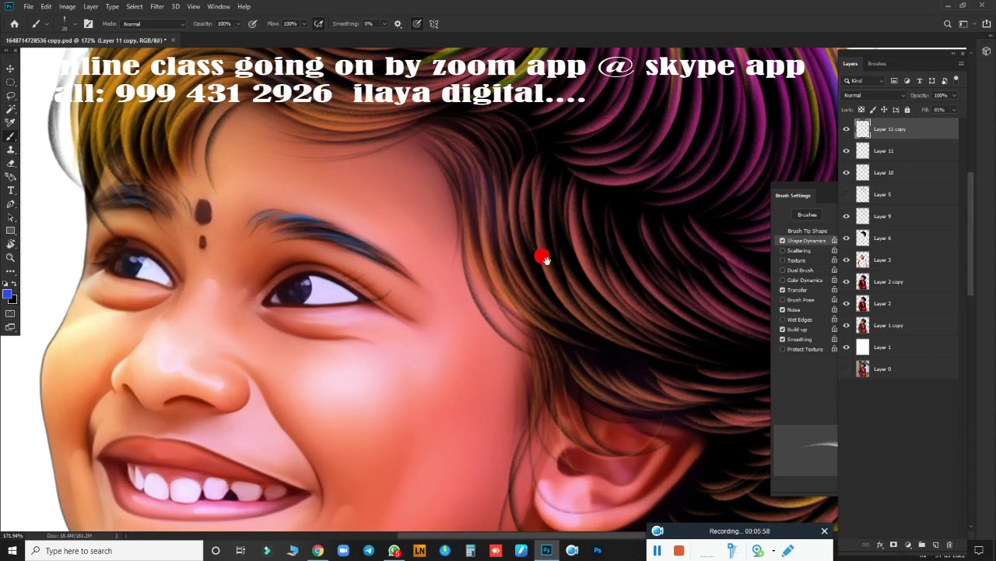
pyautogui.scroll(2, 467, 242)
# Step: Set the colour to pure white and paint thin strands curving down the hair
pyautogui.click(9, 296)
pyautogui.click(651, 278)
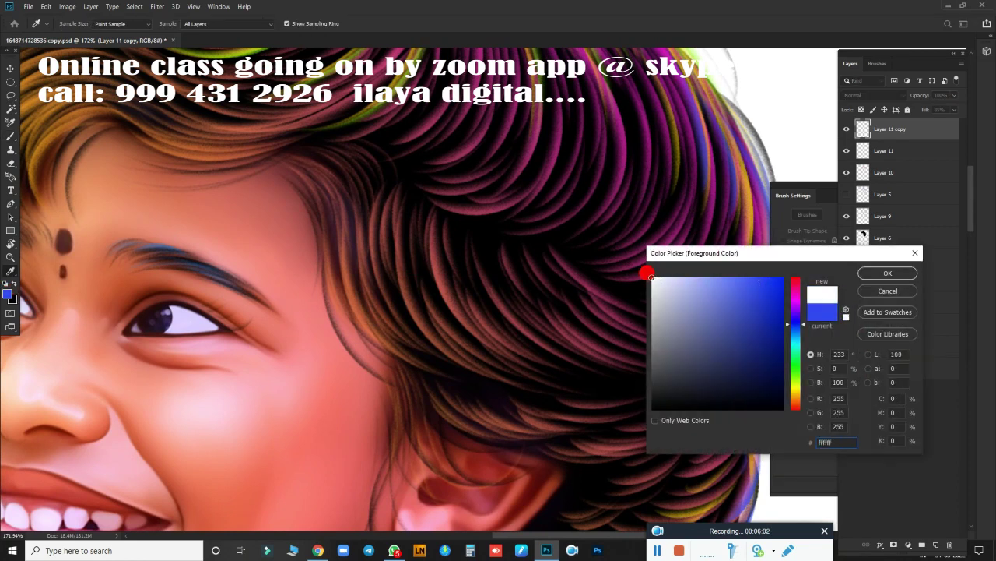
pyautogui.press('Return')
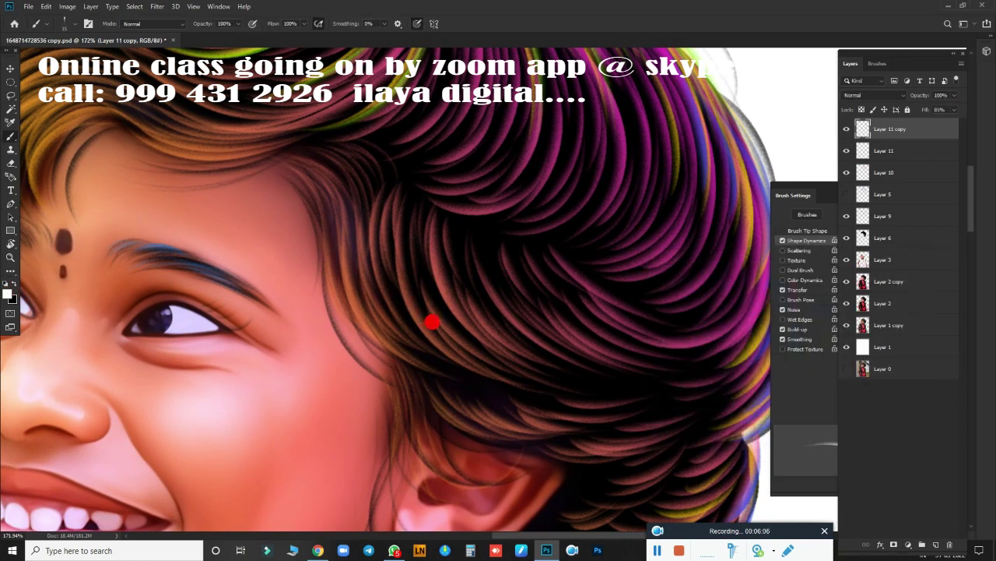
pyautogui.scroll(3, 427, 319)
pyautogui.moveTo(469, 387)
pyautogui.mouseDown()
pyautogui.moveTo(491, 254)
pyautogui.moveTo(545, 366)
pyautogui.mouseUp()
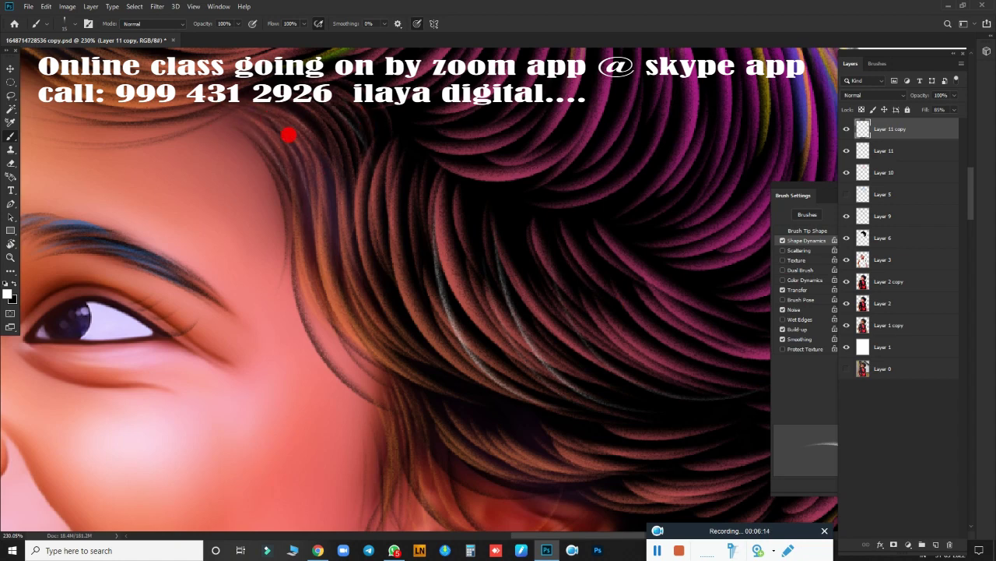
pyautogui.moveTo(288, 135)
pyautogui.mouseDown()
pyautogui.moveTo(527, 505)
pyautogui.moveTo(627, 379)
pyautogui.mouseUp()
pyautogui.scroll(-2, 587, 478)
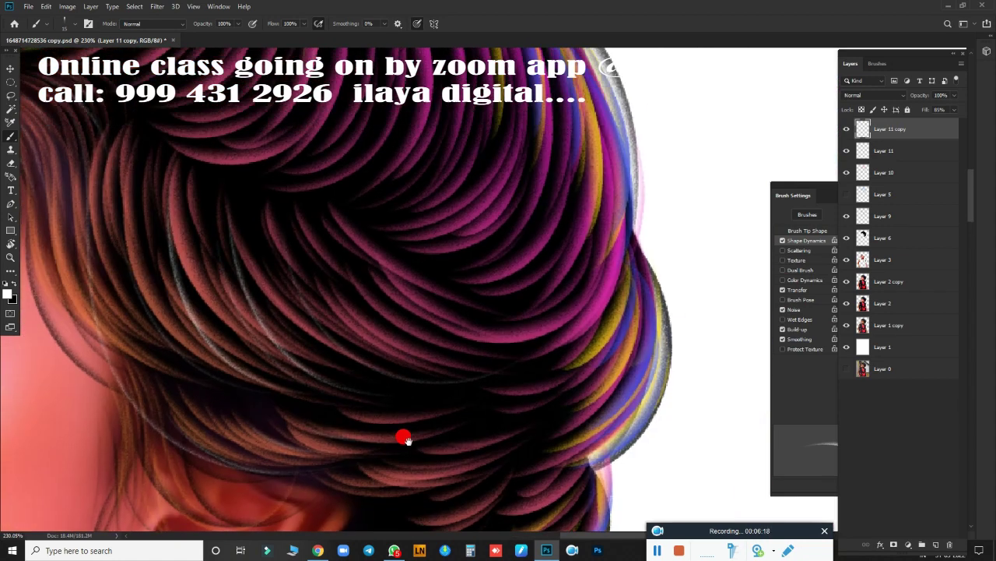
pyautogui.scroll(2, 402, 436)
pyautogui.scroll(-3, 597, 363)
pyautogui.scroll(2, 555, 351)
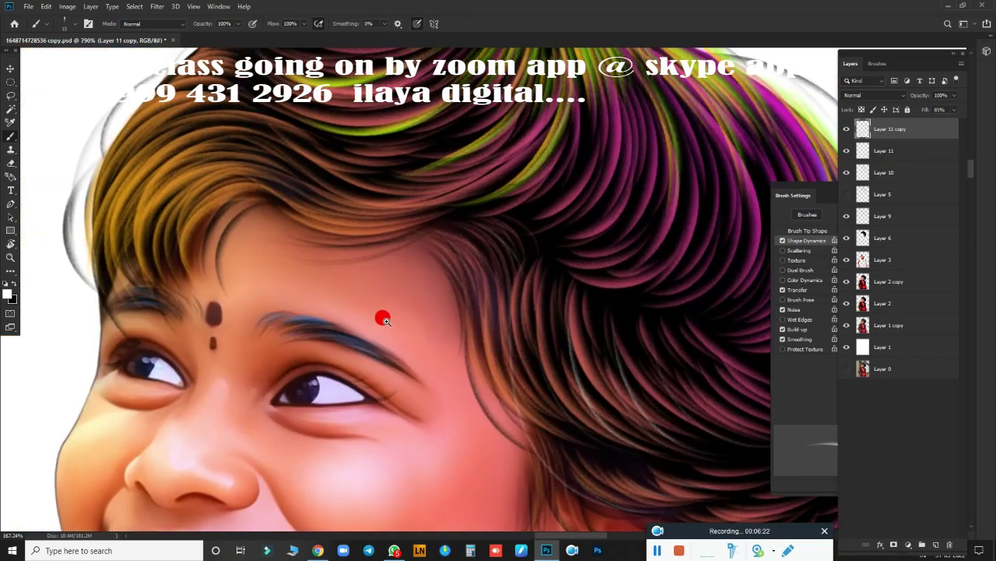
pyautogui.moveTo(382, 318); pyautogui.dragTo(525, 356)
pyautogui.scroll(2, 525, 356)
# Step: Paint light strands in the hair left of the forehead and upper-left
pyautogui.moveTo(327, 202); pyautogui.dragTo(343, 323)
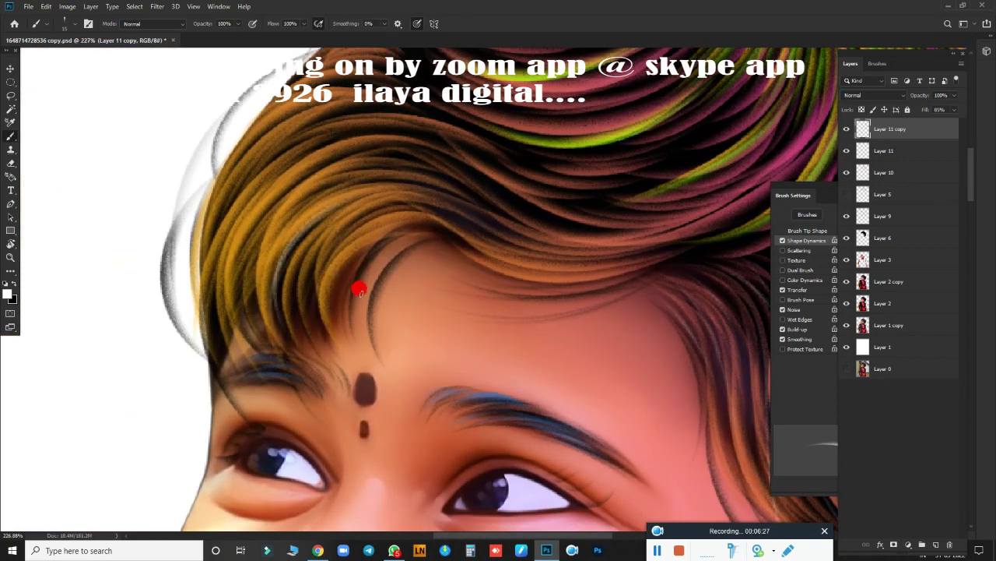
pyautogui.moveTo(343, 200); pyautogui.dragTo(362, 338)
pyautogui.moveTo(269, 173); pyautogui.dragTo(366, 315)
pyautogui.moveTo(226, 148); pyautogui.dragTo(308, 248)
pyautogui.moveTo(233, 125); pyautogui.dragTo(272, 366)
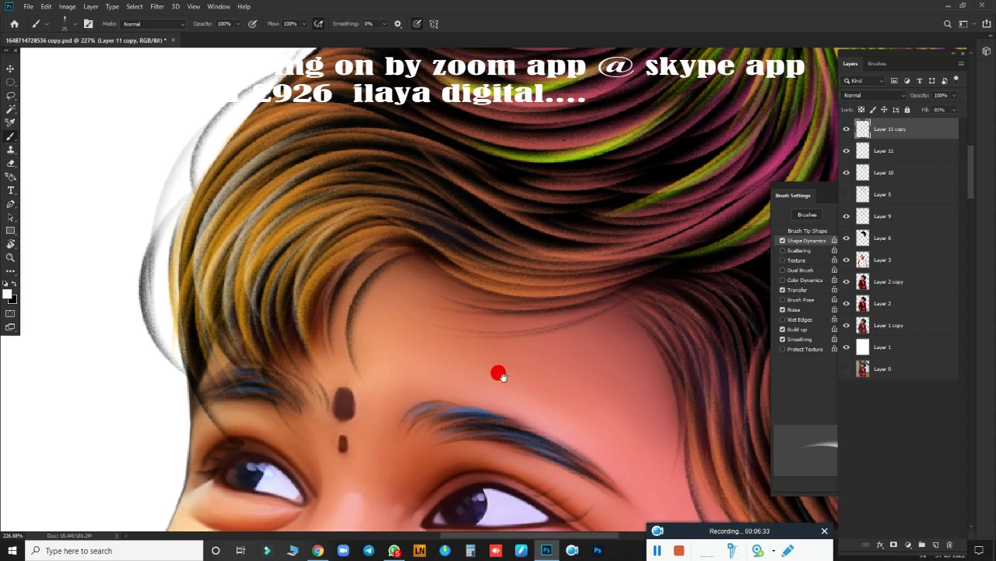
pyautogui.scroll(3, 499, 371)
# Step: Paint light strands across the upper-right, middle and top of the hair
pyautogui.moveTo(689, 74)
pyautogui.mouseDown()
pyautogui.moveTo(592, 323)
pyautogui.moveTo(600, 272)
pyautogui.mouseUp()
pyautogui.moveTo(674, 105); pyautogui.dragTo(537, 265)
pyautogui.moveTo(641, 111); pyautogui.dragTo(518, 253)
pyautogui.moveTo(714, 159); pyautogui.dragTo(285, 251)
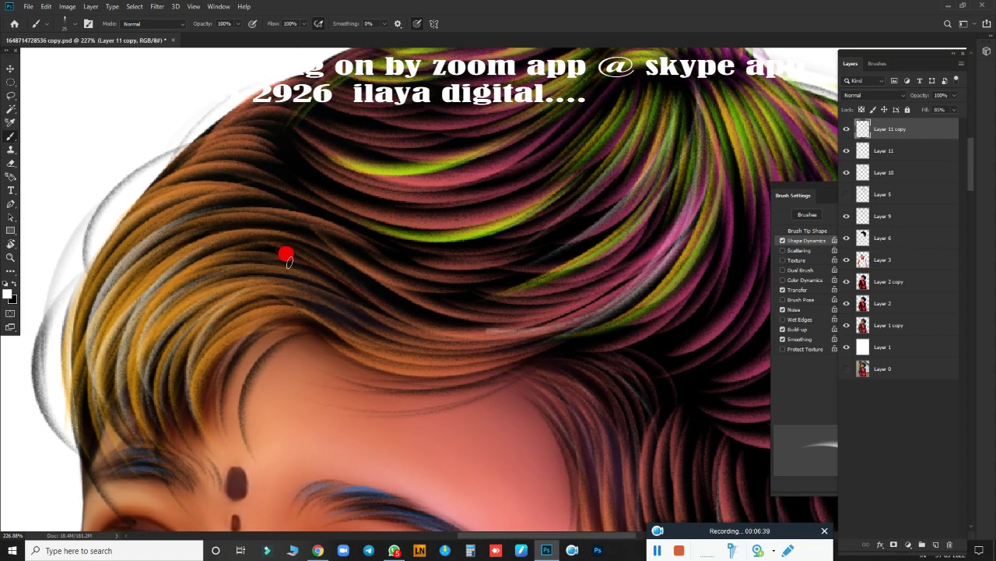
pyautogui.moveTo(662, 171); pyautogui.dragTo(308, 313)
pyautogui.moveTo(571, 350); pyautogui.dragTo(337, 374)
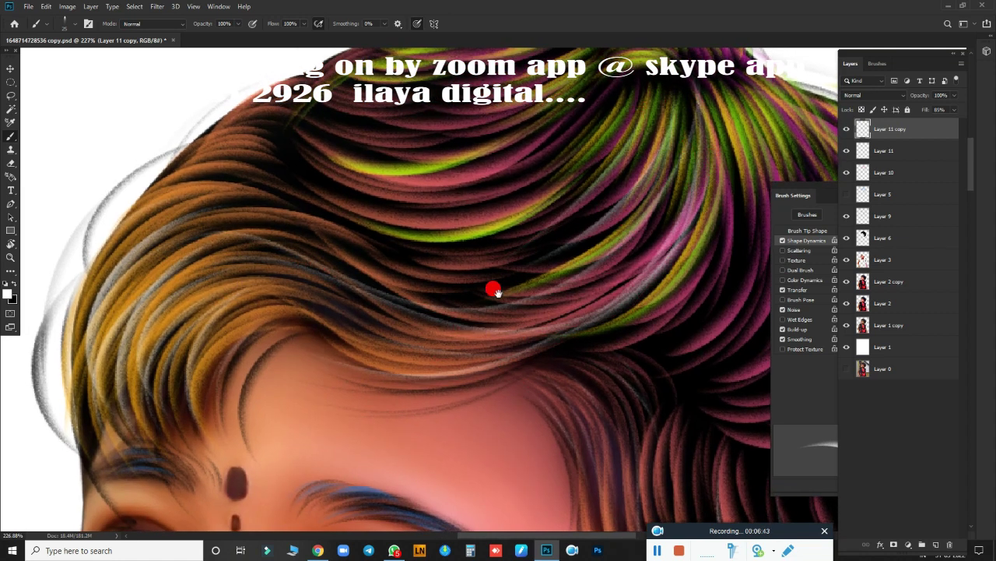
pyautogui.moveTo(494, 290)
pyautogui.mouseDown()
pyautogui.moveTo(176, 415)
pyautogui.moveTo(369, 273)
pyautogui.moveTo(276, 307)
pyautogui.mouseUp()
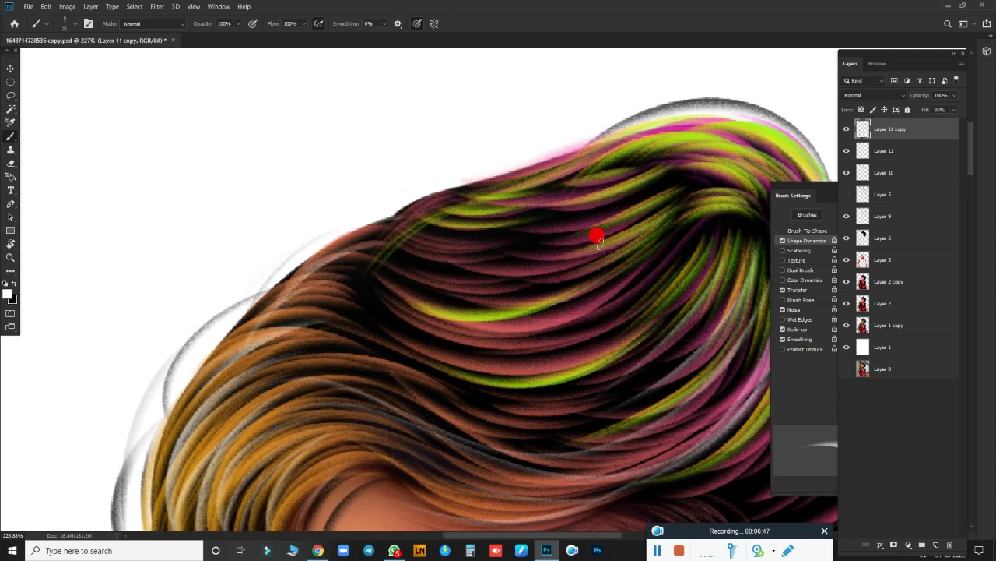
pyautogui.moveTo(693, 177); pyautogui.dragTo(506, 251)
pyautogui.moveTo(694, 237); pyautogui.dragTo(554, 341)
pyautogui.moveTo(738, 246); pyautogui.dragTo(597, 404)
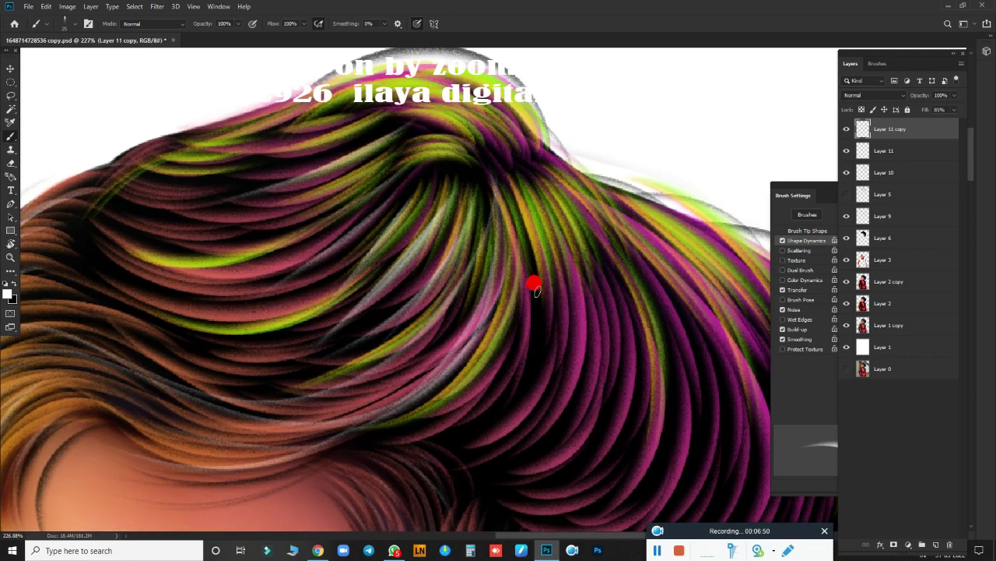
pyautogui.scroll(-5, 573, 359)
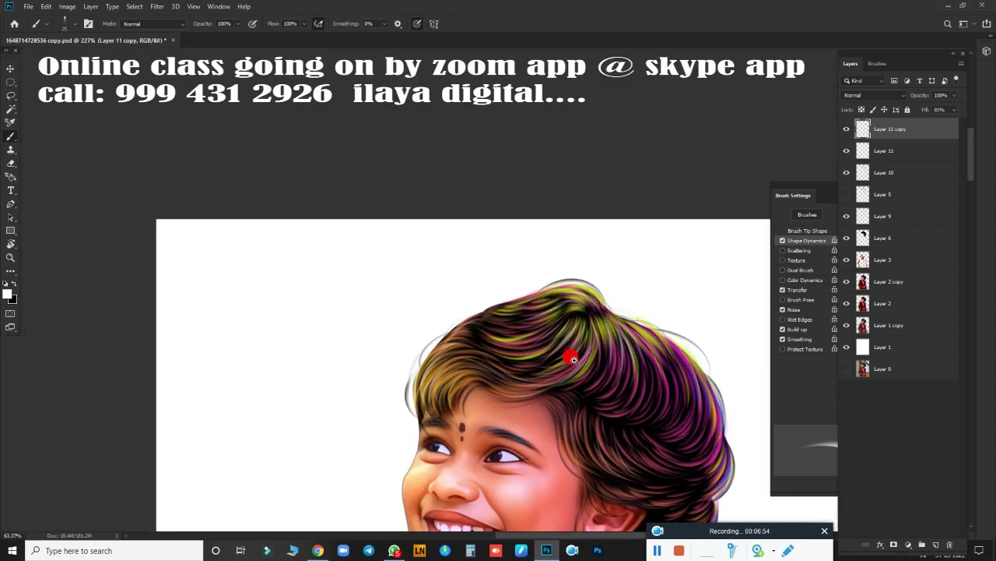
pyautogui.scroll(3, 573, 359)
pyautogui.scroll(3, 535, 234)
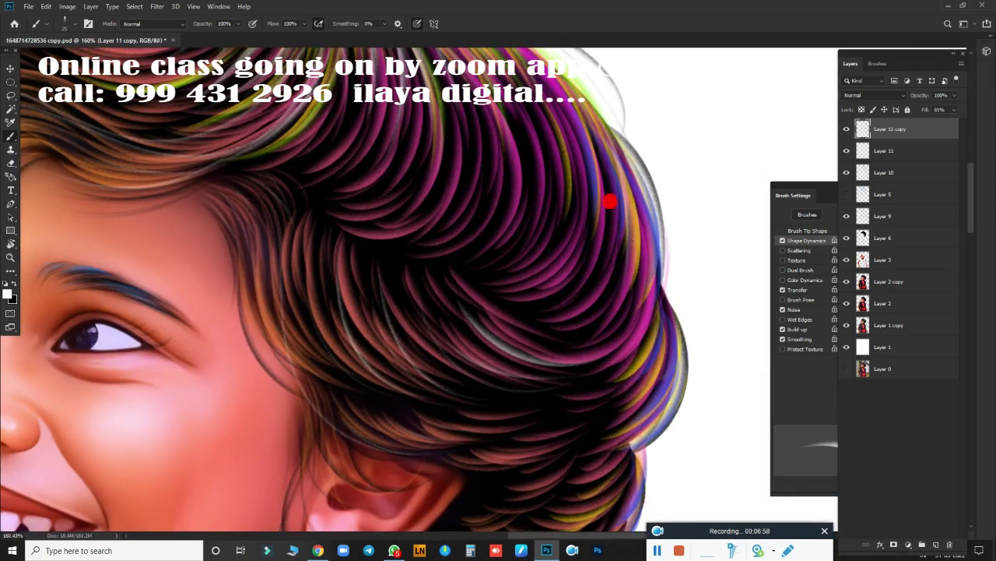
pyautogui.scroll(-5, 610, 202)
pyautogui.scroll(2, 581, 378)
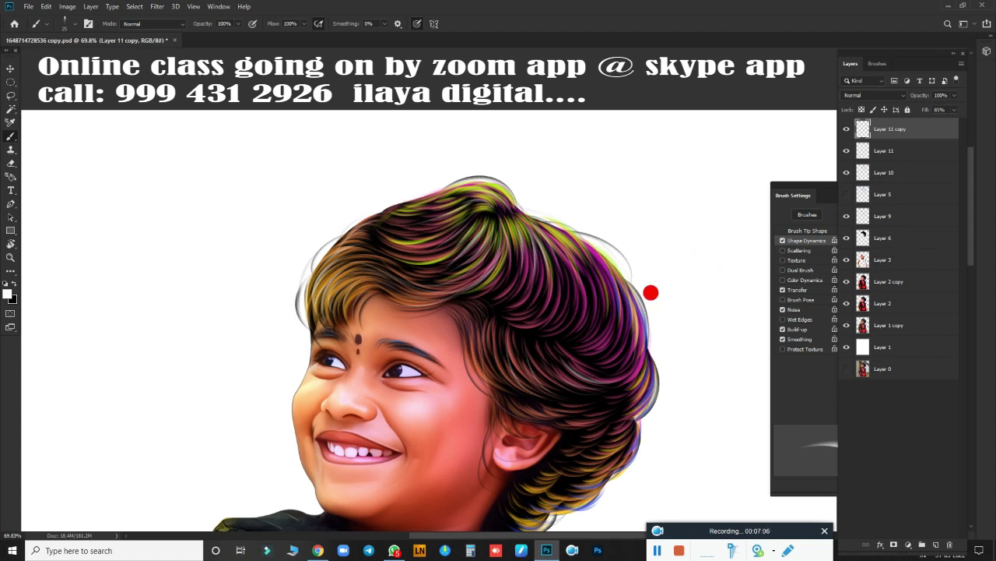
pyautogui.hotkey('ctrl', 'u')
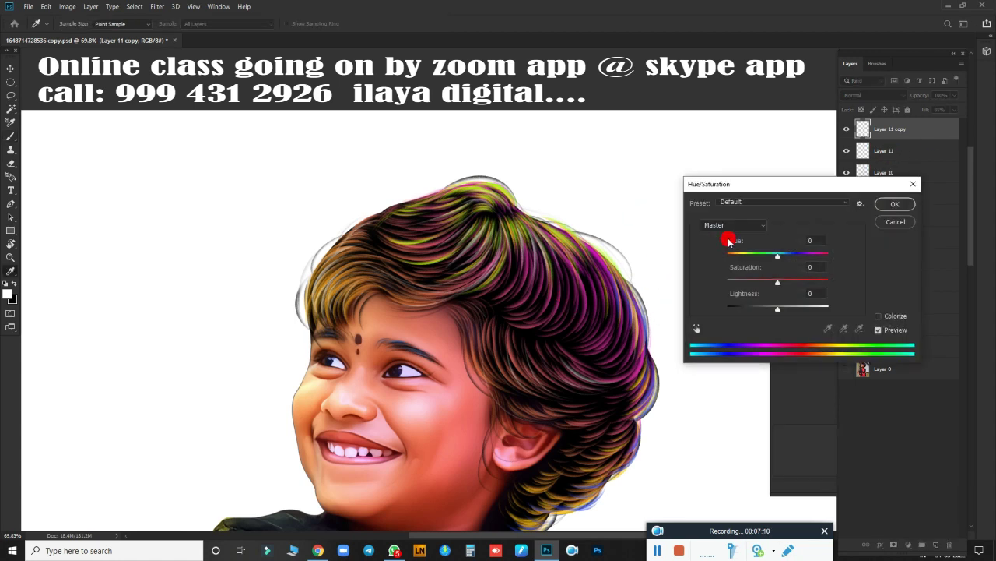
pyautogui.moveTo(777, 255); pyautogui.dragTo(736, 257)
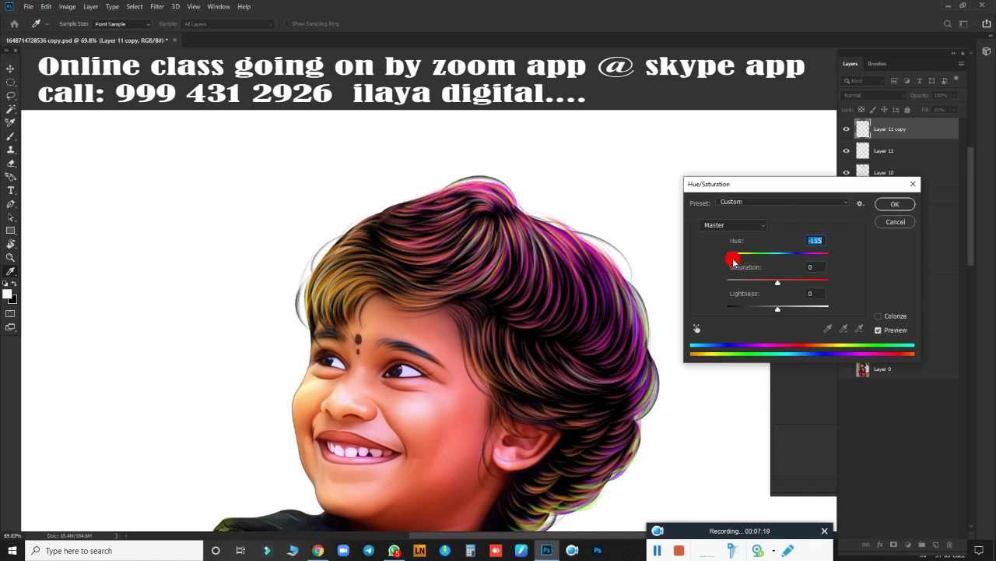
pyautogui.moveTo(744, 260); pyautogui.dragTo(751, 267)
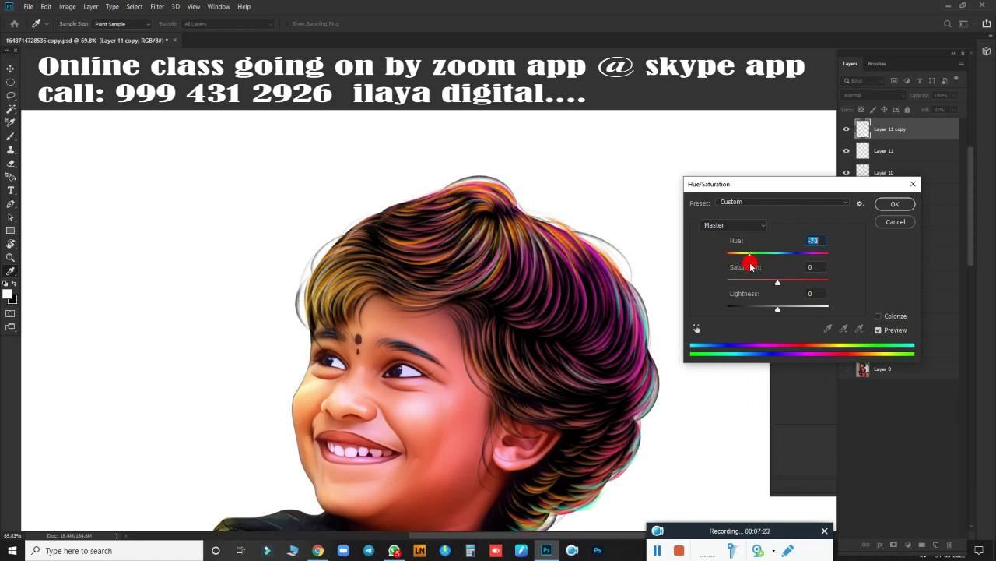
pyautogui.press('Return')
pyautogui.press('b')
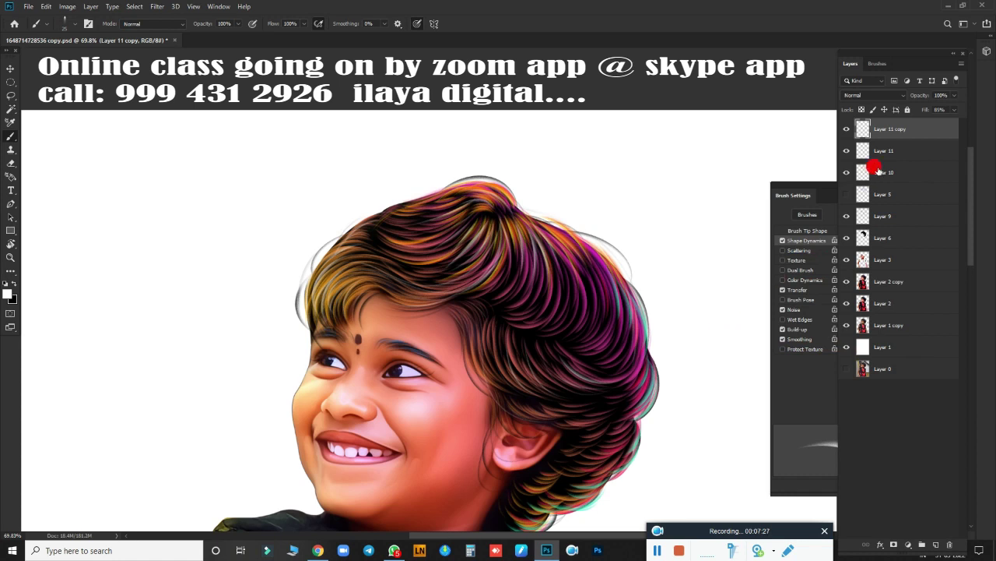
pyautogui.scroll(-2, 640, 335)
pyautogui.click(889, 260)
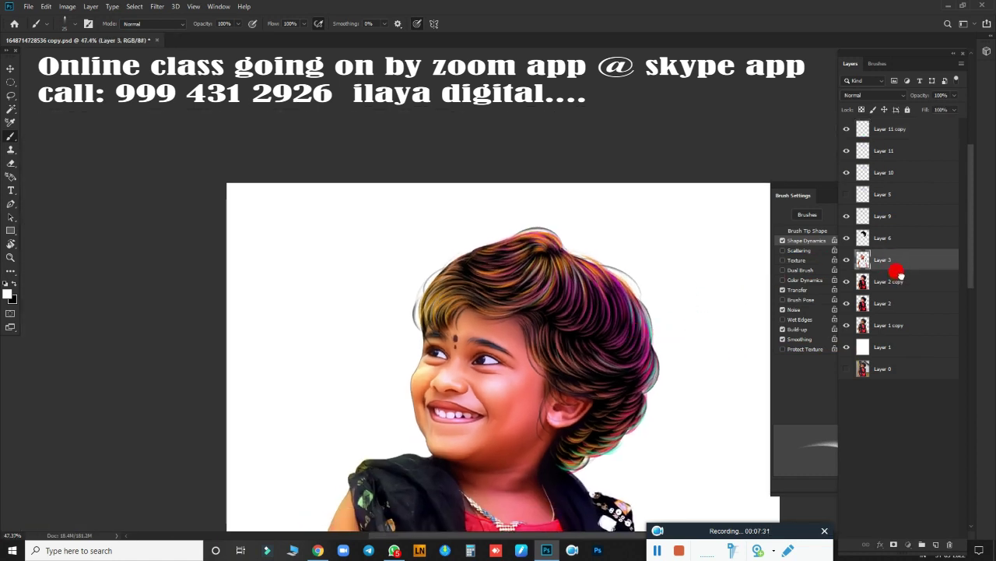
pyautogui.click(902, 219)
pyautogui.click(921, 239)
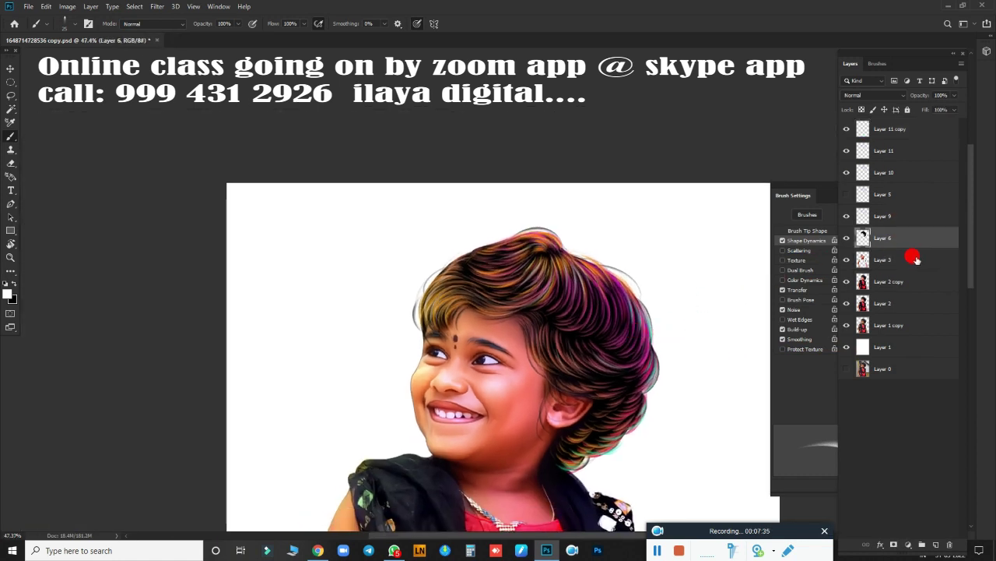
pyautogui.keyDown('shift'); pyautogui.click(915, 281); pyautogui.keyUp('shift')
pyautogui.hotkey('ctrl', 'e')
pyautogui.hotkey('ctrl', 's')
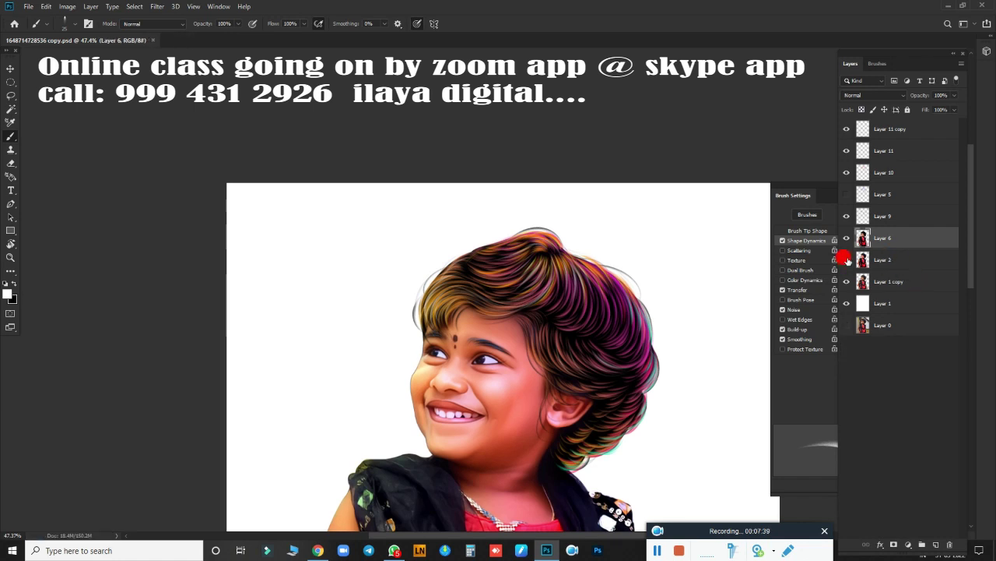
pyautogui.click(847, 237)
pyautogui.click(847, 238)
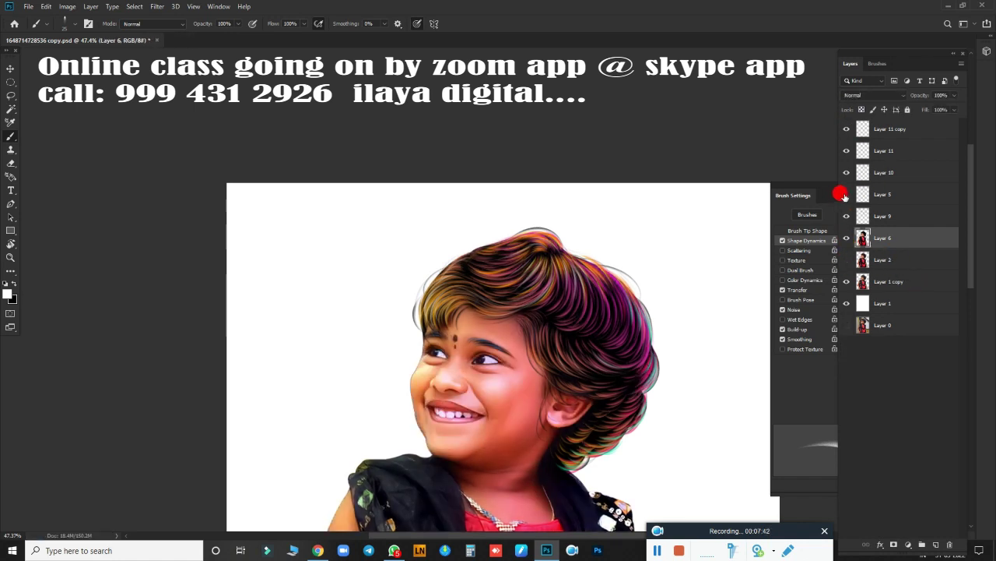
pyautogui.click(880, 194)
pyautogui.click(846, 195)
pyautogui.click(846, 195)
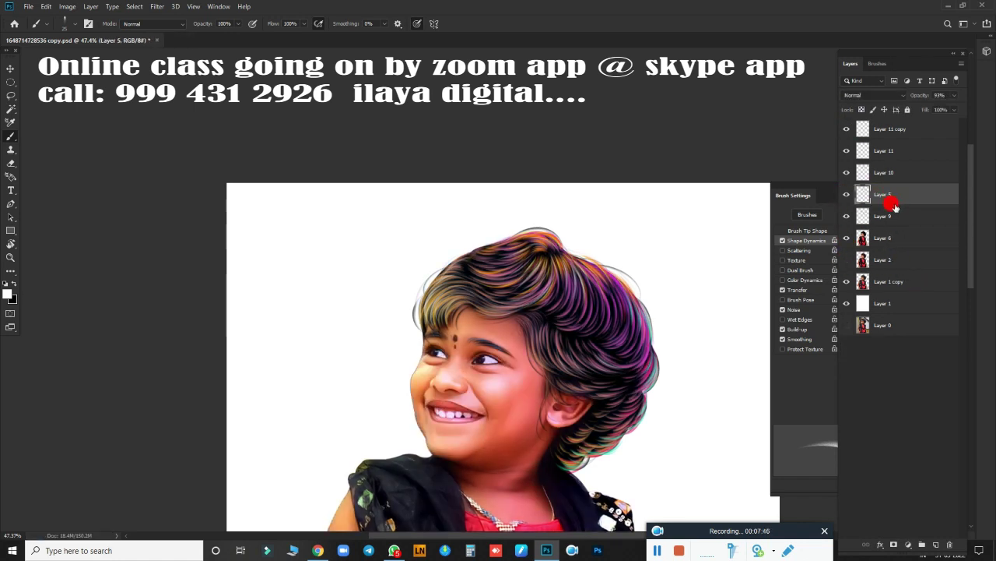
pyautogui.hotkey('ctrl', 'e')
pyautogui.click(894, 172)
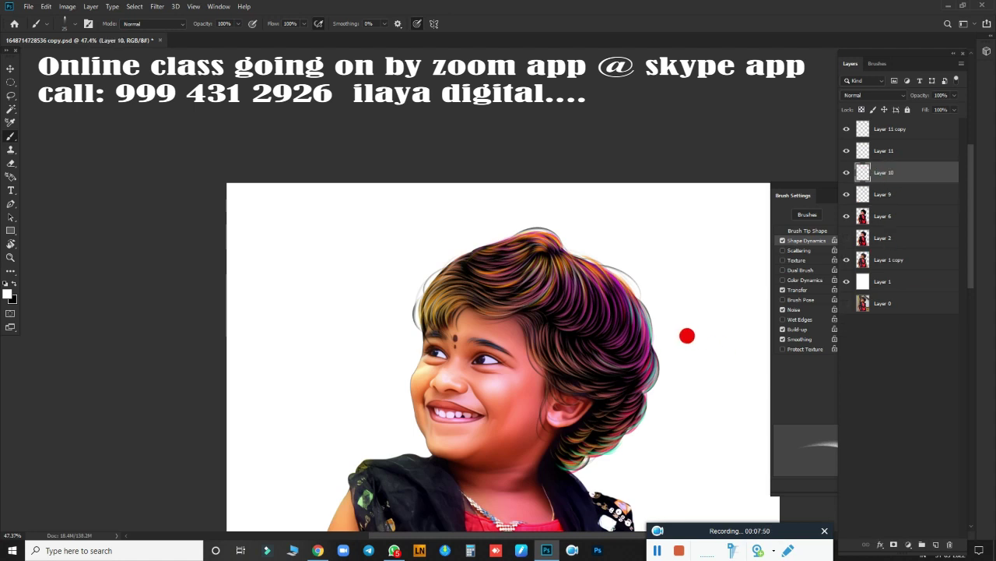
pyautogui.scroll(-1, 687, 335)
pyautogui.click(890, 130)
pyautogui.keyDown('shift'); pyautogui.click(911, 151); pyautogui.keyUp('shift')
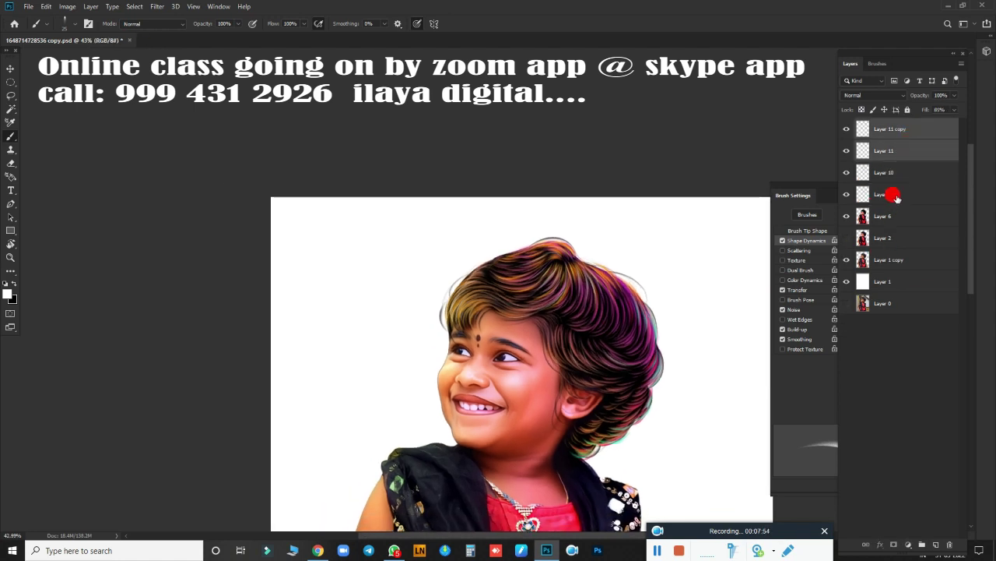
pyautogui.keyDown('shift'); pyautogui.click(895, 197); pyautogui.keyUp('shift')
pyautogui.click(920, 544)
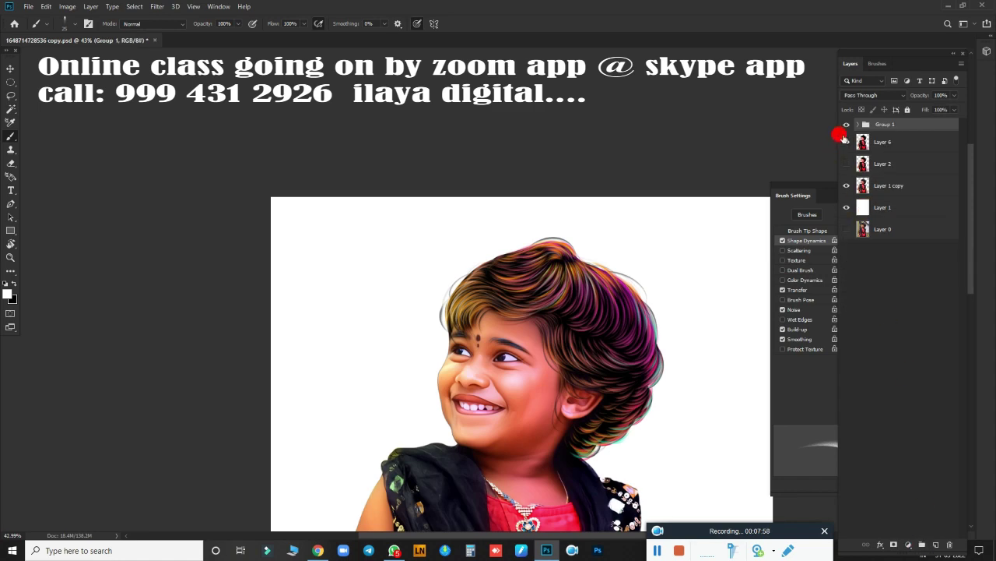
pyautogui.click(847, 124)
pyautogui.click(847, 125)
pyautogui.click(900, 142)
pyautogui.scroll(3, 596, 234)
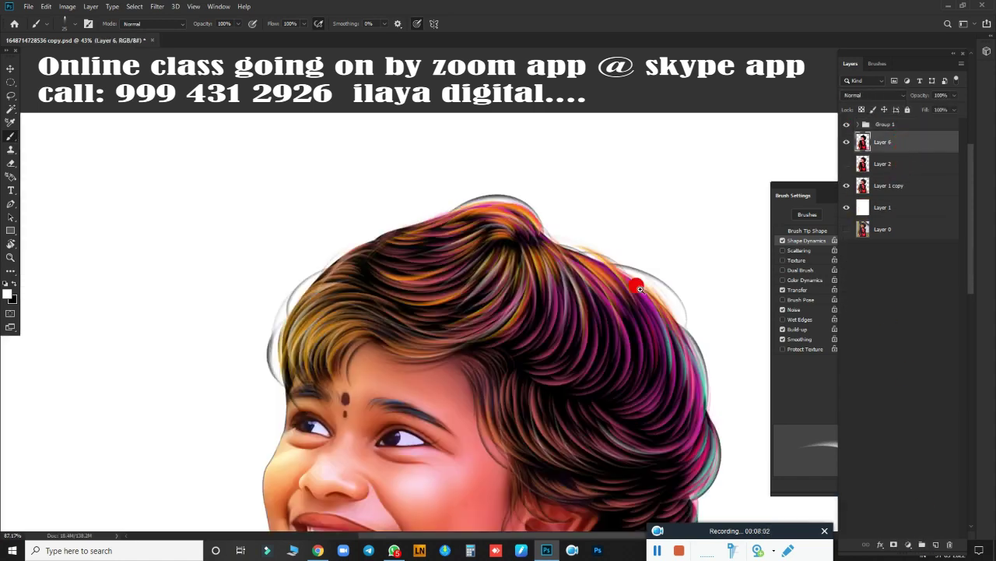
pyautogui.scroll(-3, 596, 233)
pyautogui.moveTo(596, 234); pyautogui.dragTo(549, 298)
pyautogui.scroll(2, 549, 297)
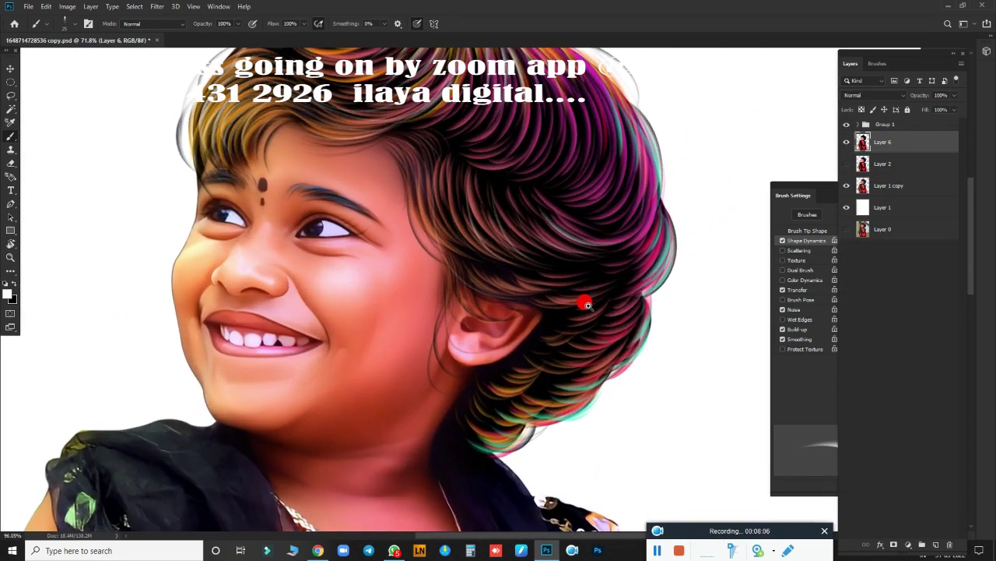
# Step: Resize the image to 20 inches wide at 300 ppi
pyautogui.hotkey('ctrl', 'alt', 'i')
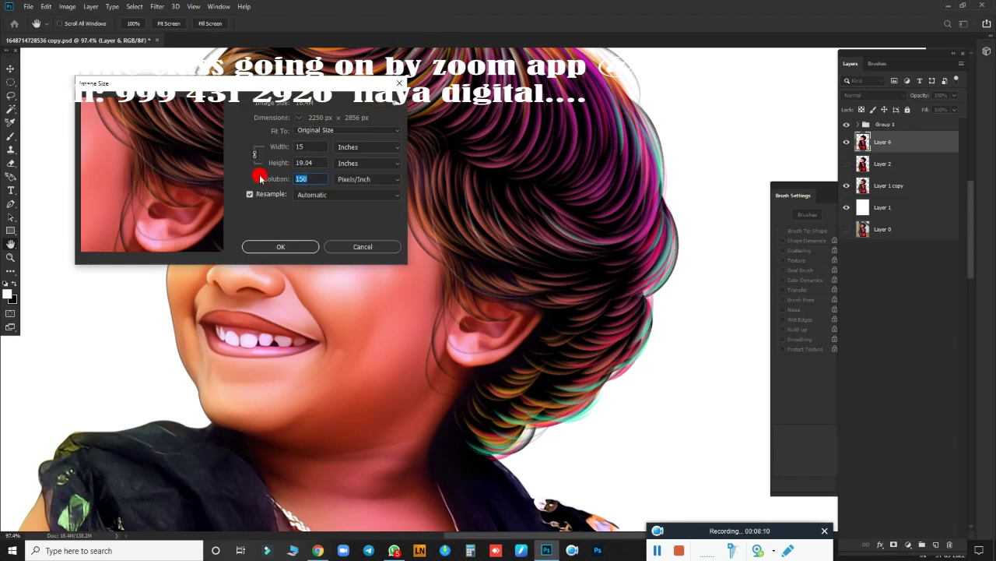
pyautogui.write('300')
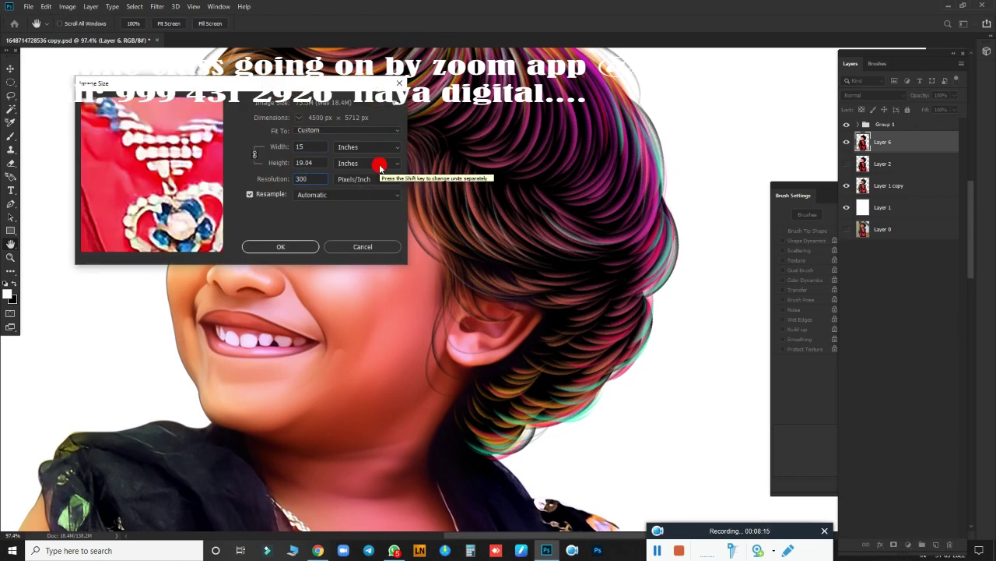
pyautogui.write('20')
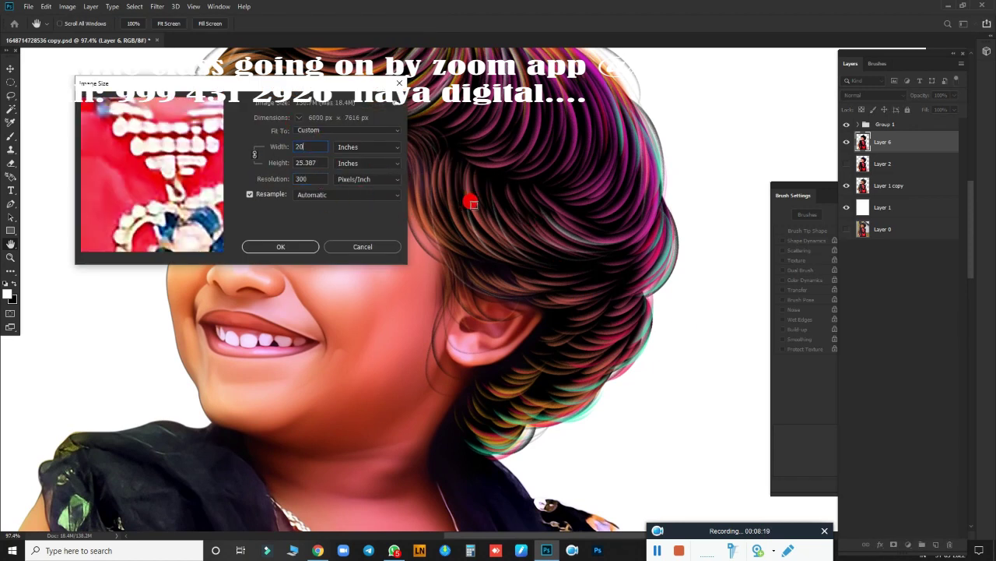
pyautogui.press('Return')
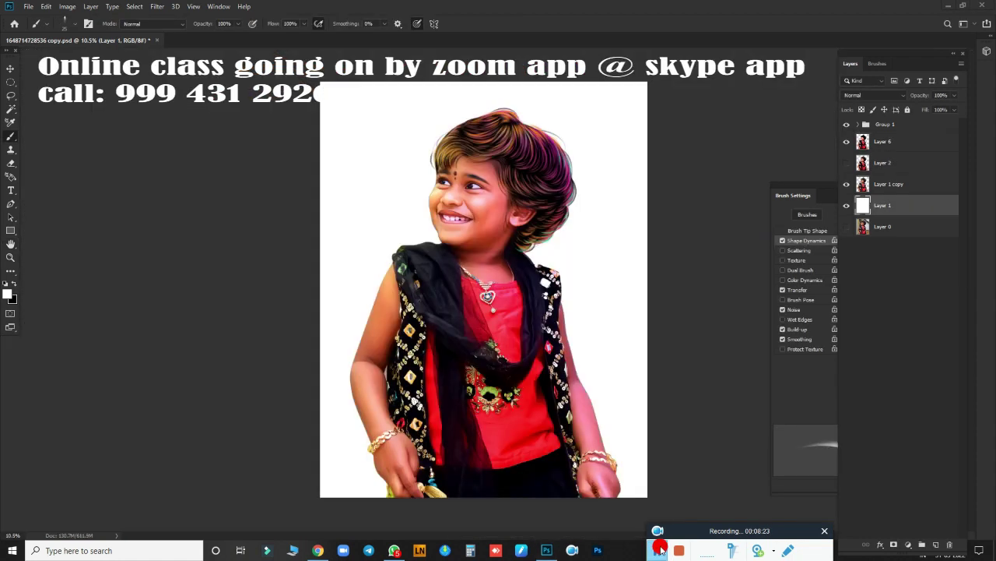
pyautogui.scroll(3, 572, 296)
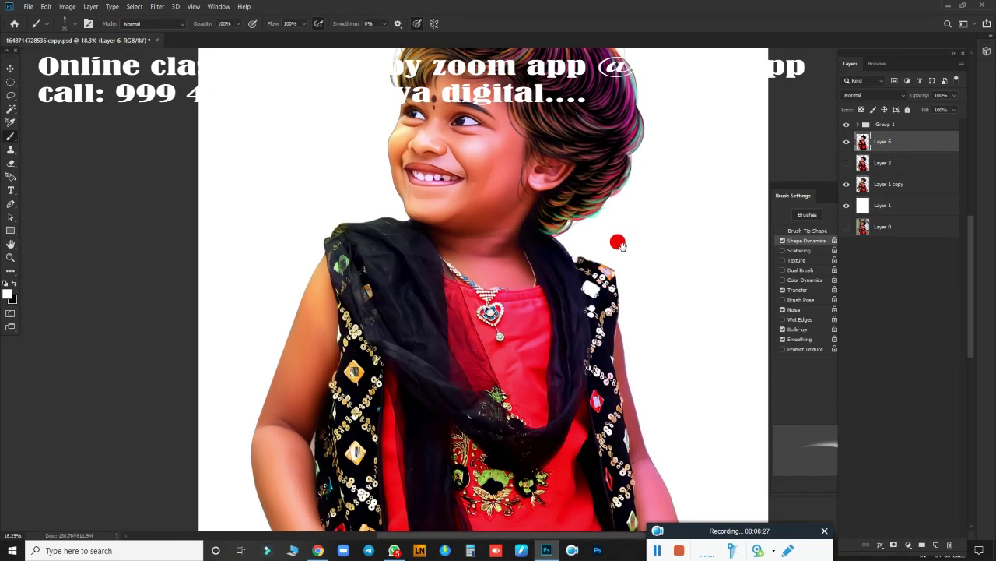
pyautogui.scroll(-1, 568, 309)
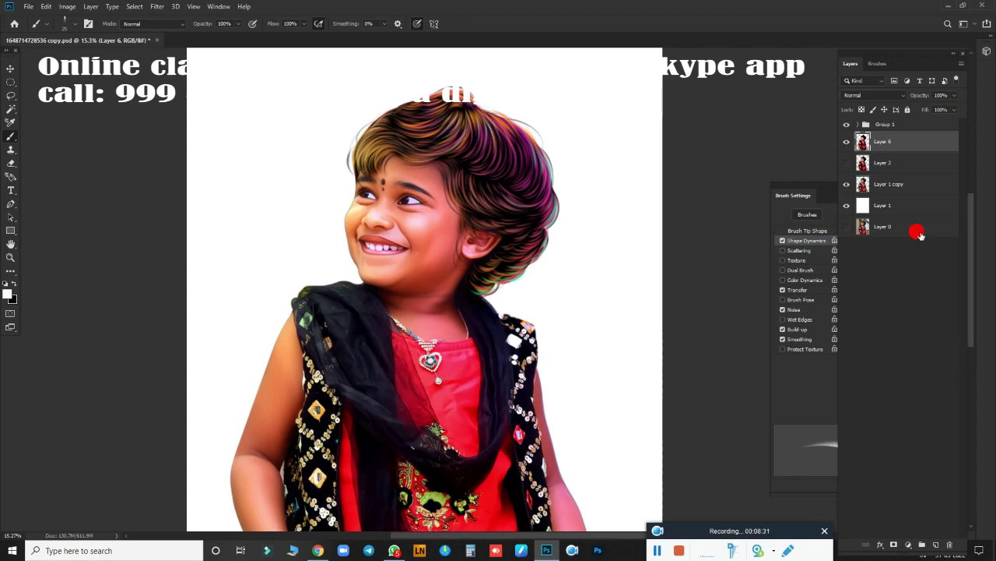
# Step: Turn the white background layer black by dropping Hue/Saturation lightness
pyautogui.click(900, 207)
pyautogui.hotkey('ctrl', 'u')
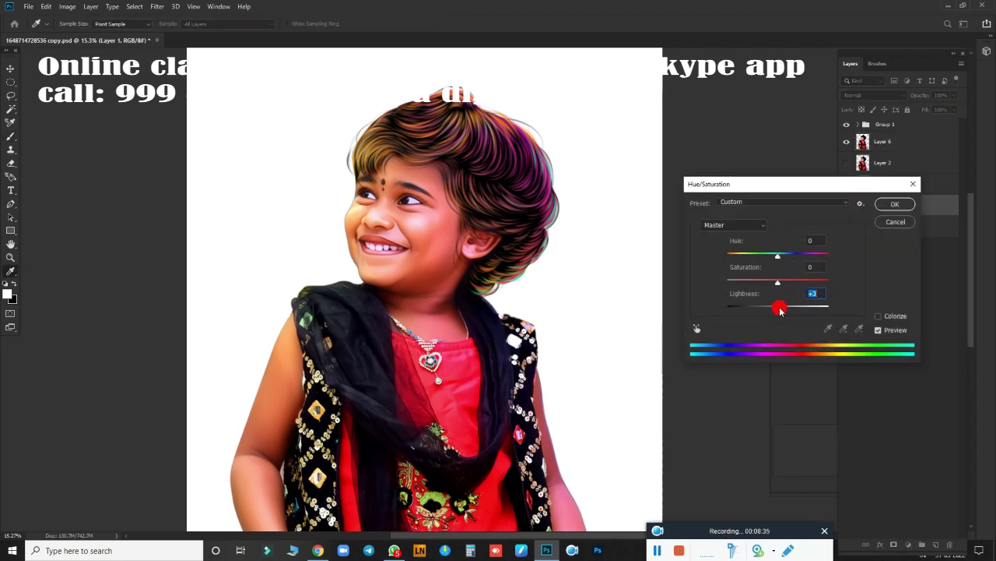
pyautogui.moveTo(781, 309); pyautogui.dragTo(728, 306)
pyautogui.click(895, 204)
pyautogui.press('b')
pyautogui.scroll(-3, 623, 304)
pyautogui.scroll(4, 578, 310)
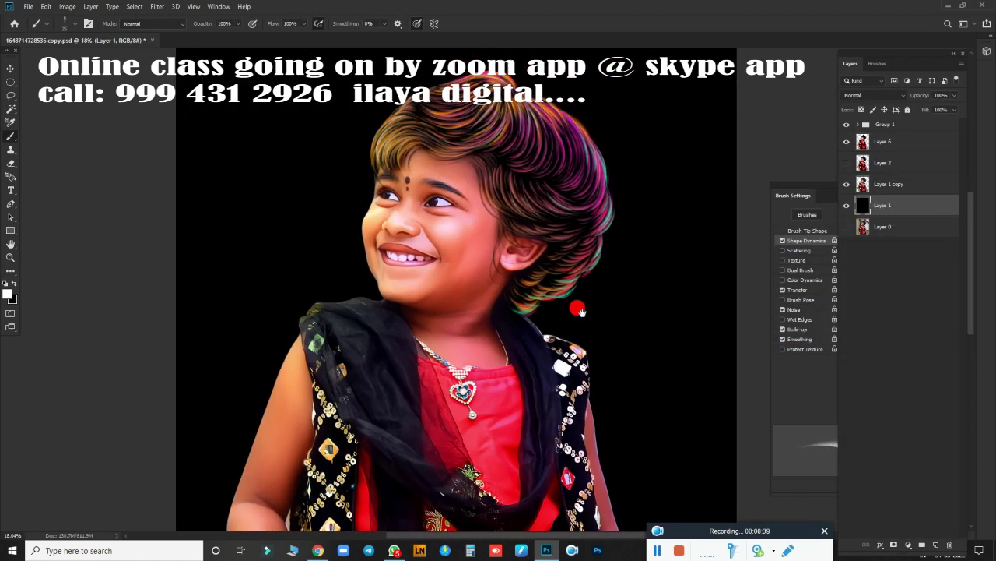
# Step: Duplicate Layer 6 and raise the copy's vibrance for richer colours
pyautogui.click(884, 142)
pyautogui.hotkey('ctrl', 'j')
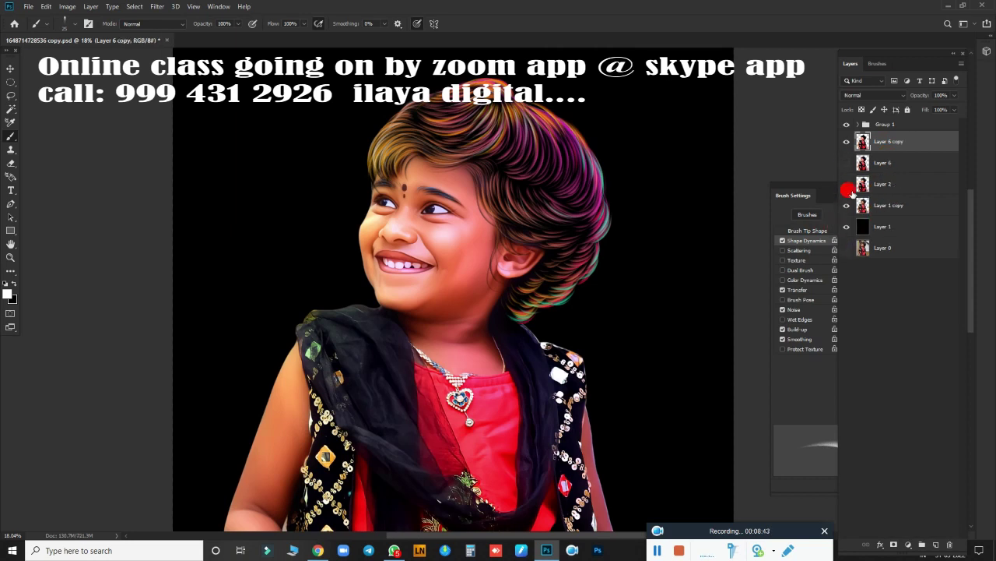
pyautogui.hotkey('ctrl', 'u')
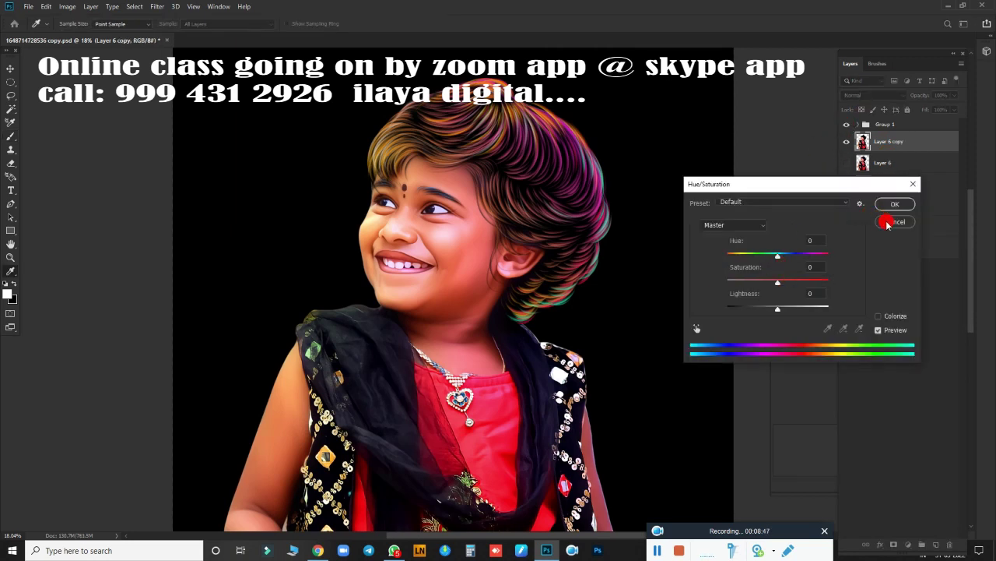
pyautogui.click(888, 224)
pyautogui.click(67, 6)
pyautogui.click(203, 87)
pyautogui.scroll(2, 588, 352)
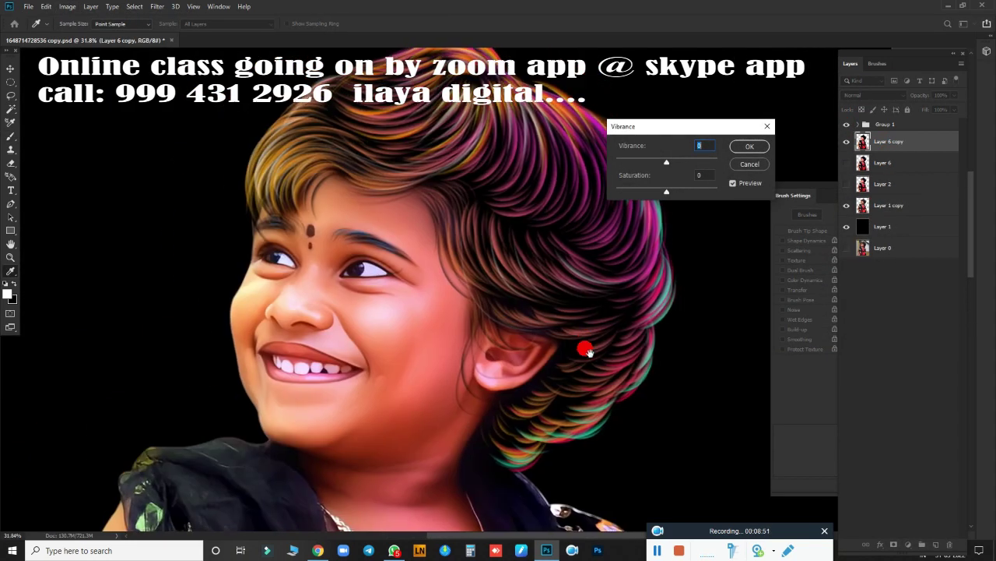
pyautogui.moveTo(692, 159); pyautogui.dragTo(703, 159)
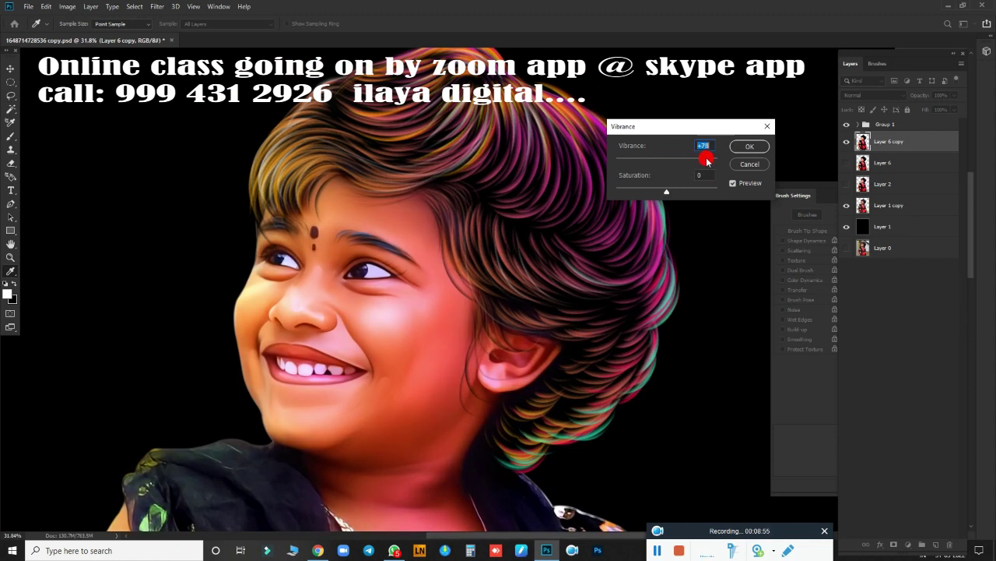
pyautogui.click(748, 148)
pyautogui.press('b')
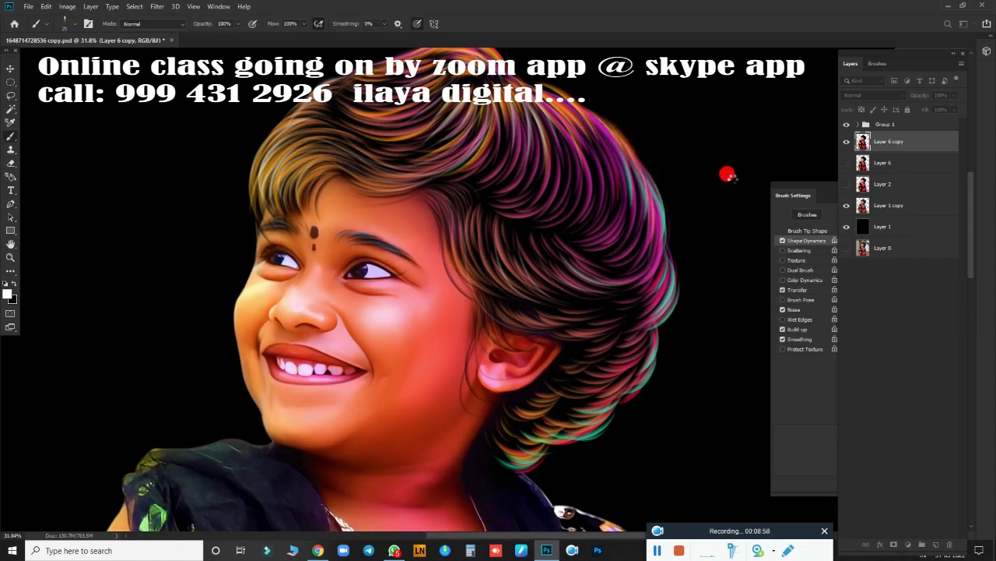
# Step: Reapply Vibrance to the copy and increase its saturation in Hue/Saturation
pyautogui.scroll(-2, 590, 318)
pyautogui.scroll(-2, 582, 251)
pyautogui.scroll(2, 582, 252)
pyautogui.scroll(1, 607, 283)
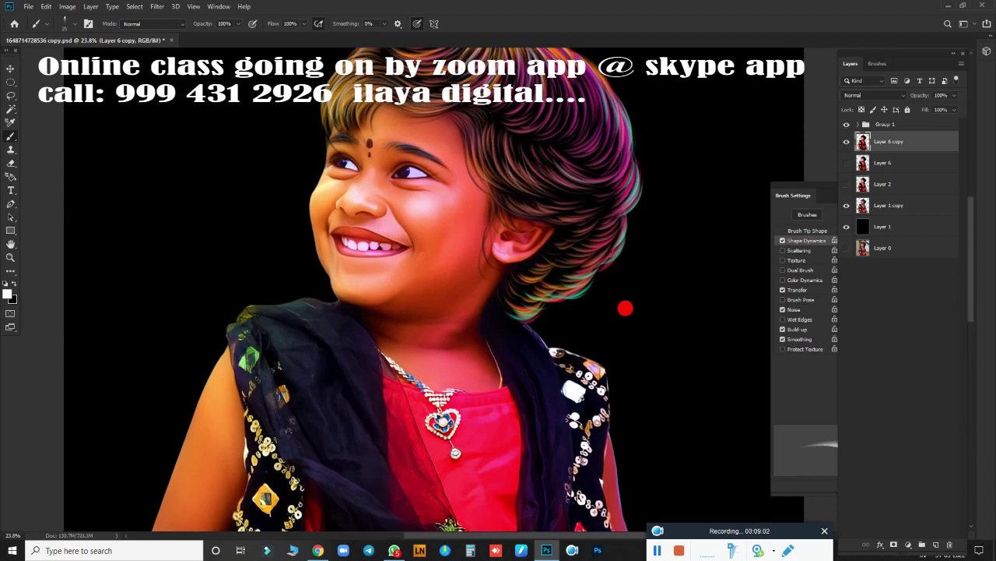
pyautogui.hotkey('alt', 'i')
pyautogui.press('a')
pyautogui.press('v')
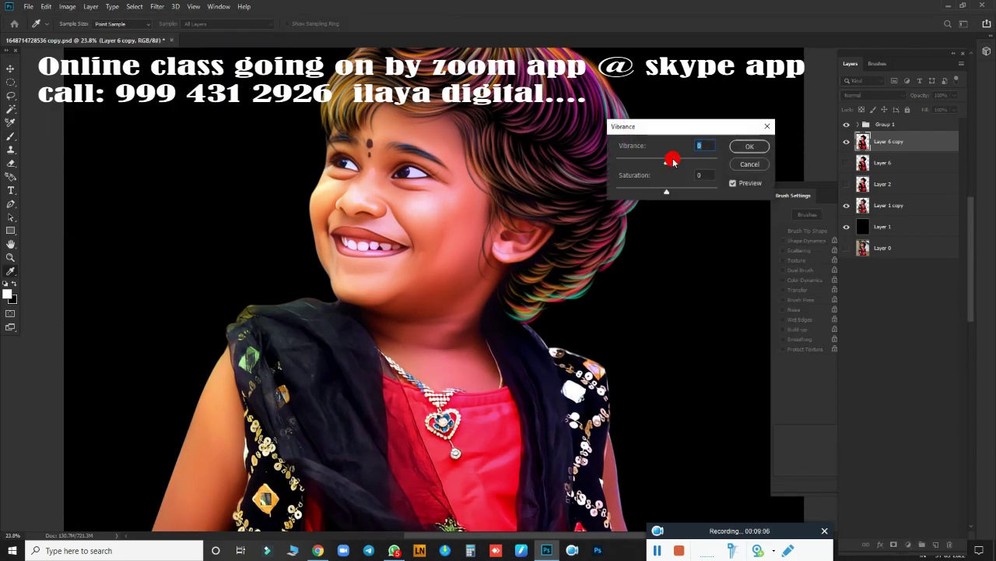
pyautogui.press('Return')
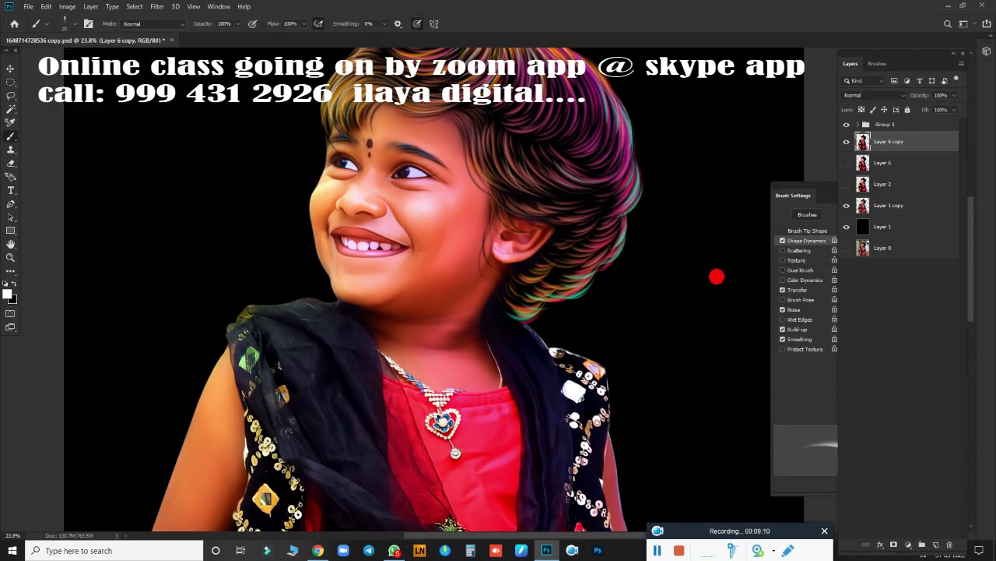
pyautogui.hotkey('ctrl', 'u')
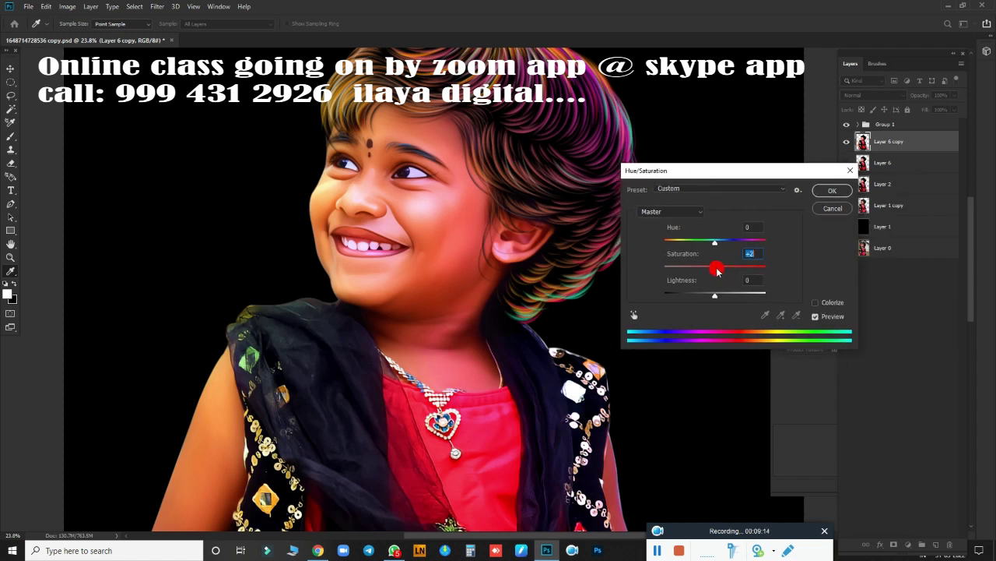
pyautogui.write('2')
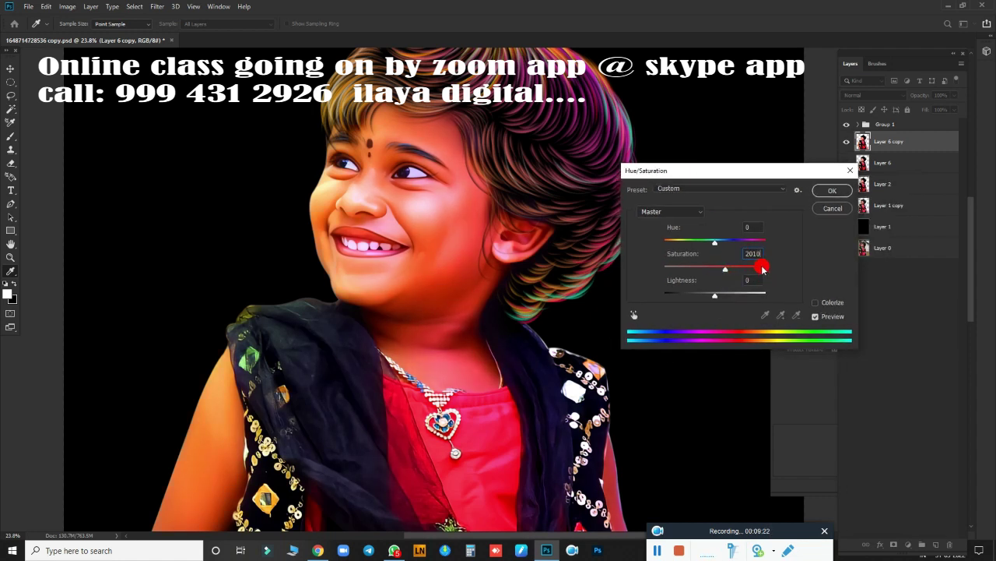
pyautogui.click(832, 191)
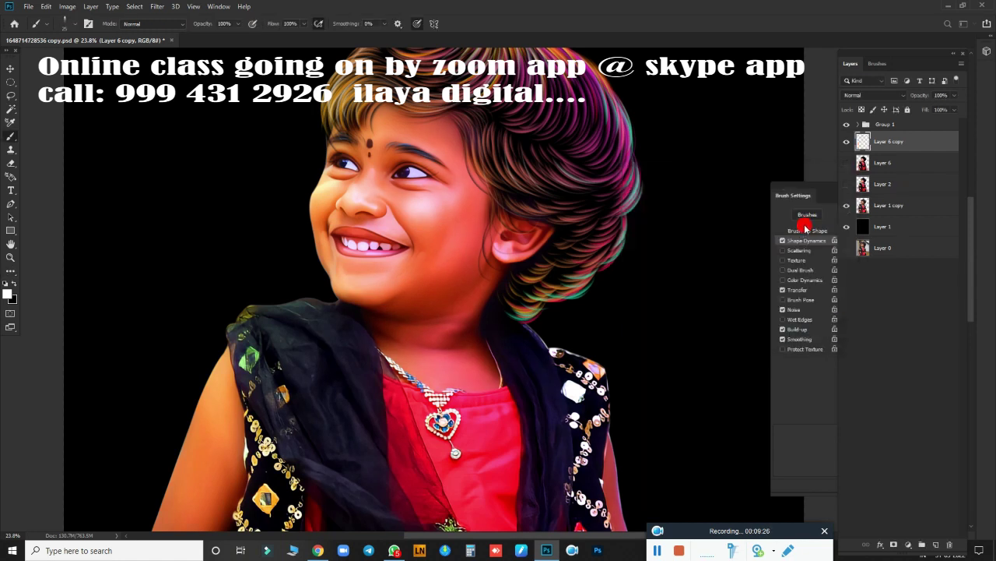
# Step: Add a new empty layer above Layer 6 copy and make Group 1 visible
pyautogui.click(934, 544)
pyautogui.scroll(3, 485, 271)
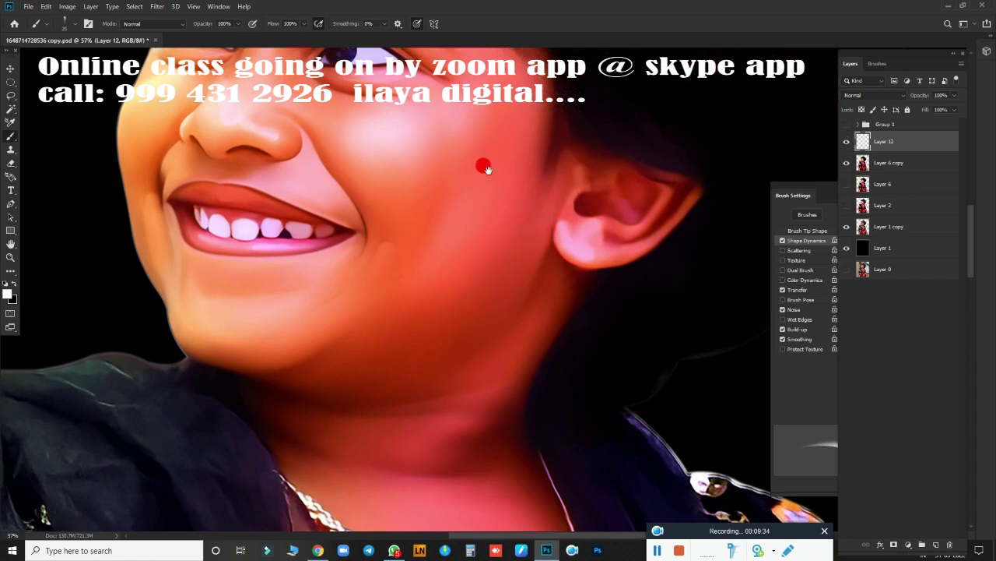
pyautogui.scroll(3, 554, 335)
pyautogui.scroll(2, 553, 335)
pyautogui.scroll(2, 703, 327)
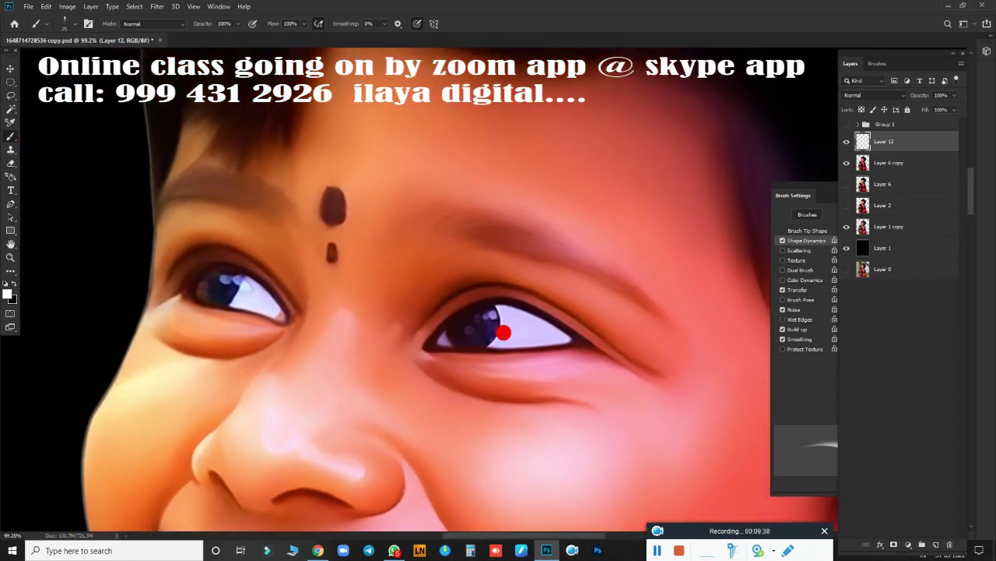
pyautogui.click(846, 125)
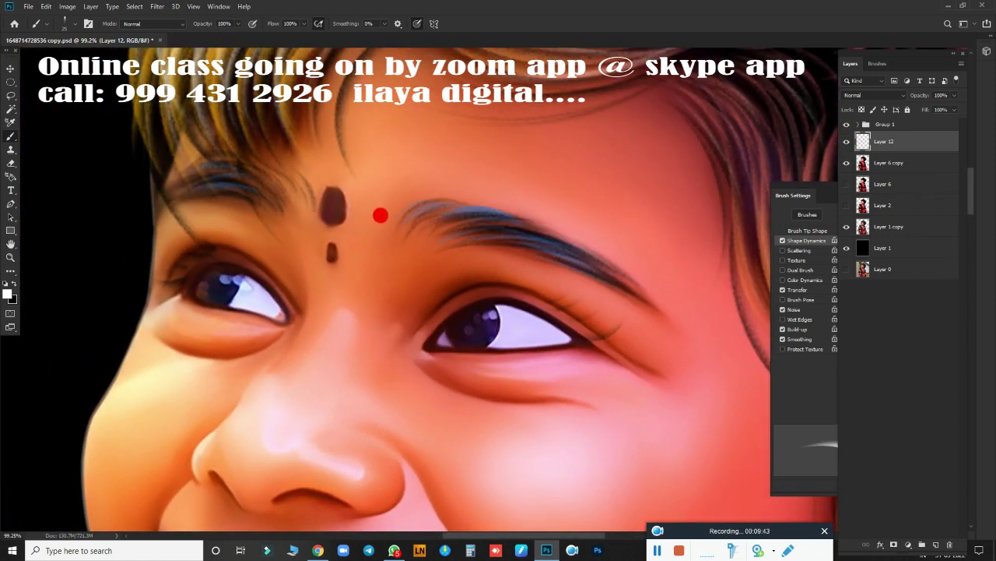
# Step: Choose a round brush preset from the canvas brush picker
pyautogui.rightClick(380, 215)
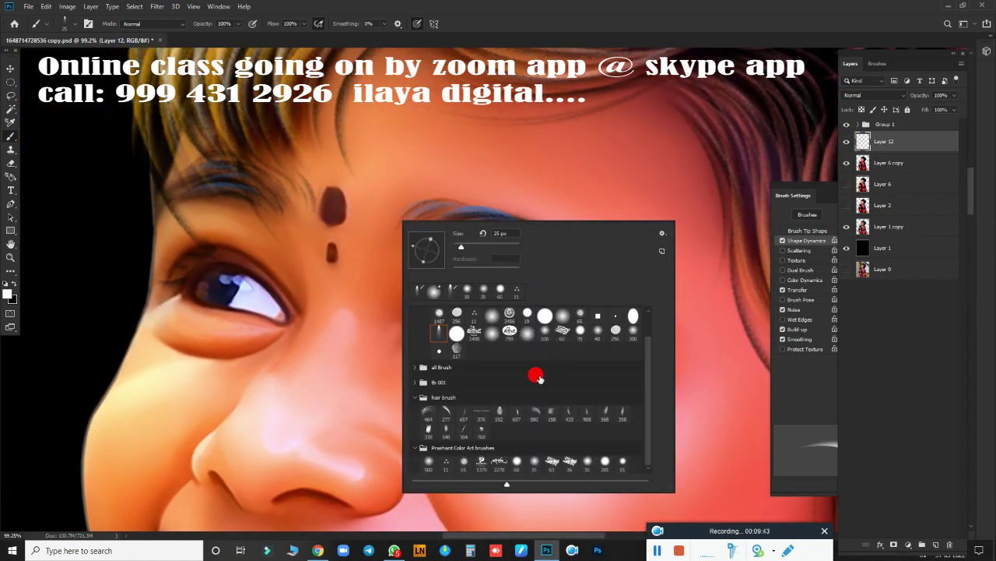
pyautogui.click(492, 331)
pyautogui.click(621, 24)
pyautogui.rightClick(519, 288)
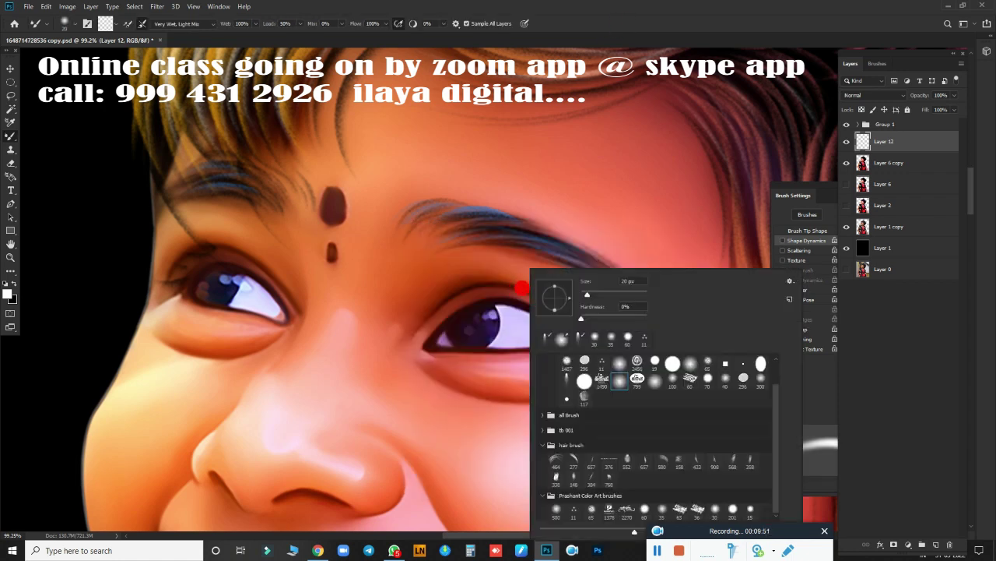
pyautogui.click(651, 383)
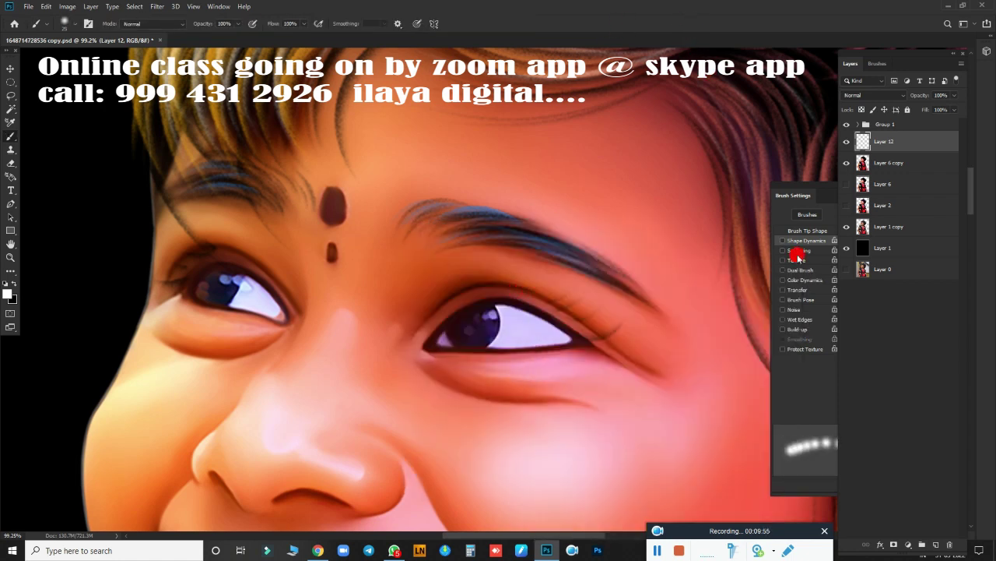
# Step: Set the brush tip to 69% hardness and 19% spacing
pyautogui.click(795, 252)
pyautogui.click(794, 289)
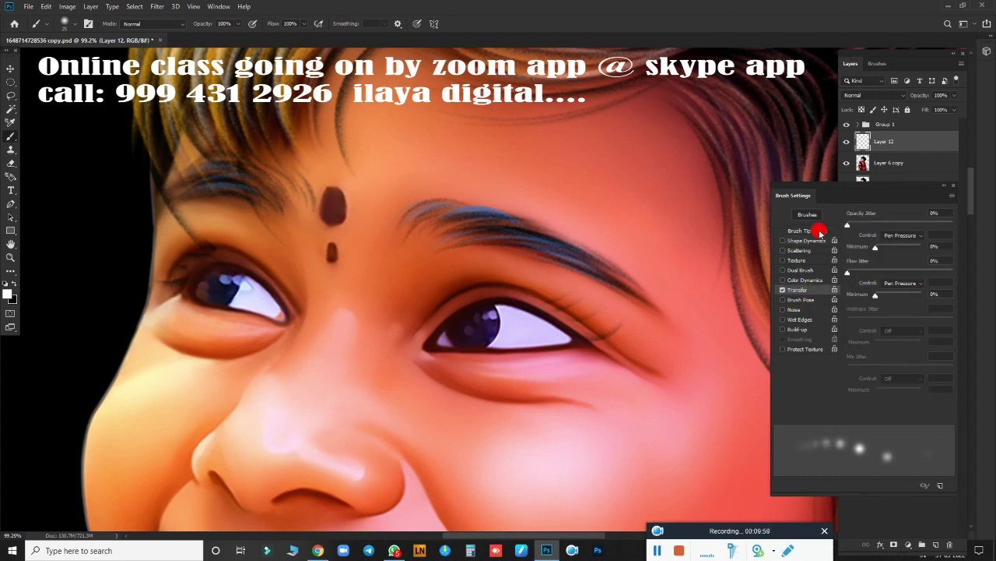
pyautogui.click(810, 230)
pyautogui.click(849, 389)
pyautogui.moveTo(850, 379); pyautogui.dragTo(918, 374)
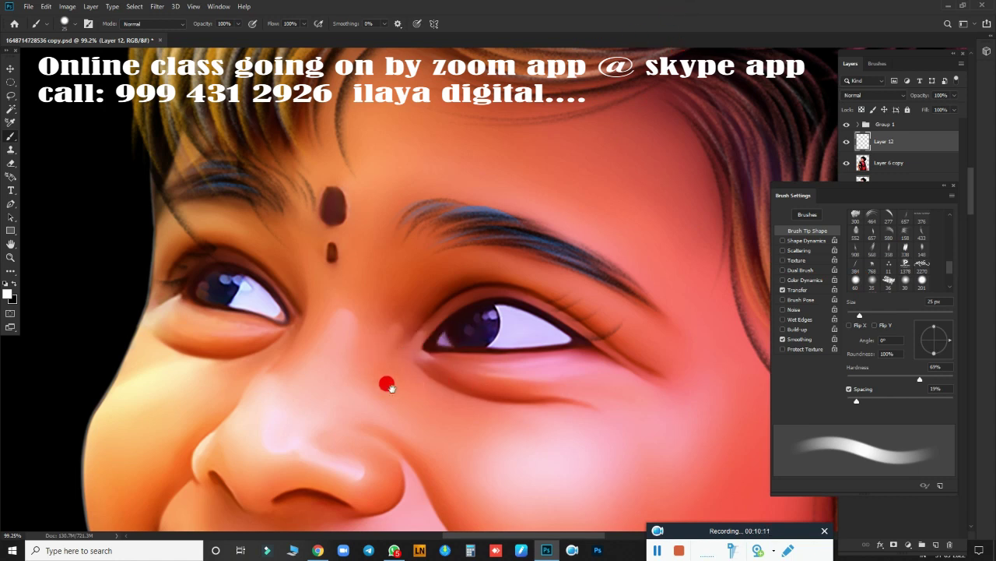
# Step: Size the brush to 35 px and paint a soft white highlight on the nose tip
pyautogui.scroll(3, 521, 293)
pyautogui.press(']')
pyautogui.press(']')
pyautogui.press(']')
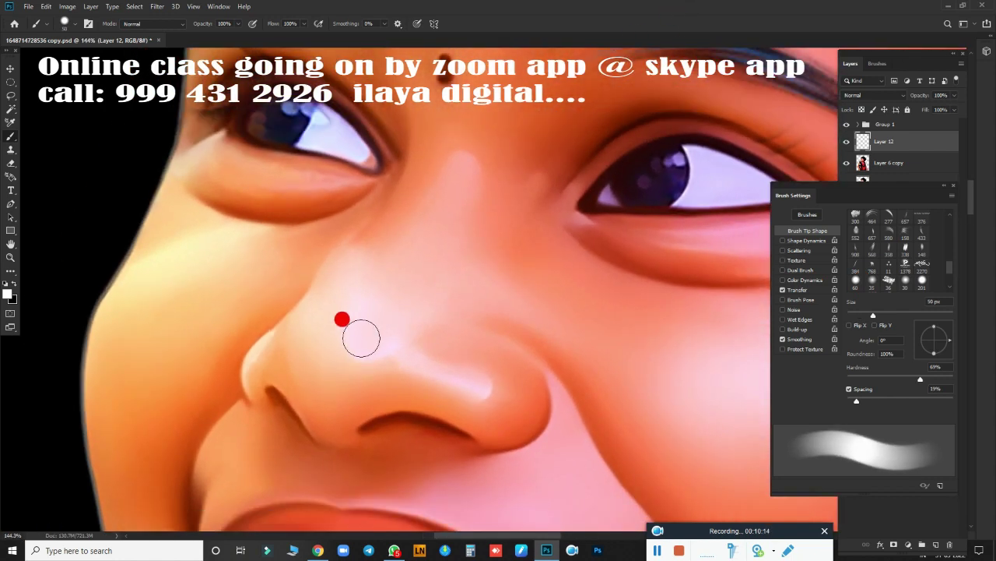
pyautogui.press(']')
pyautogui.press(']')
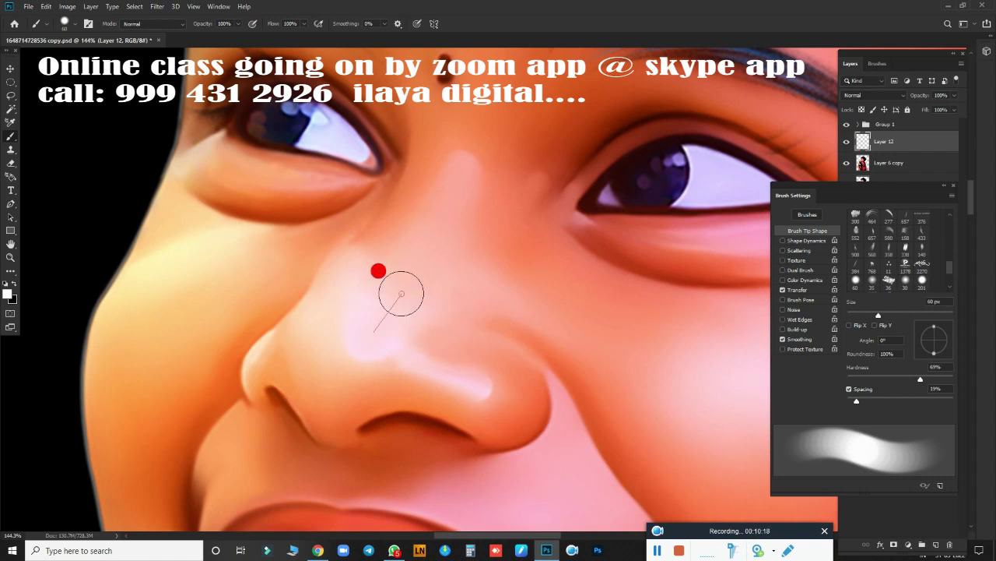
pyautogui.press('[')
pyautogui.press('[')
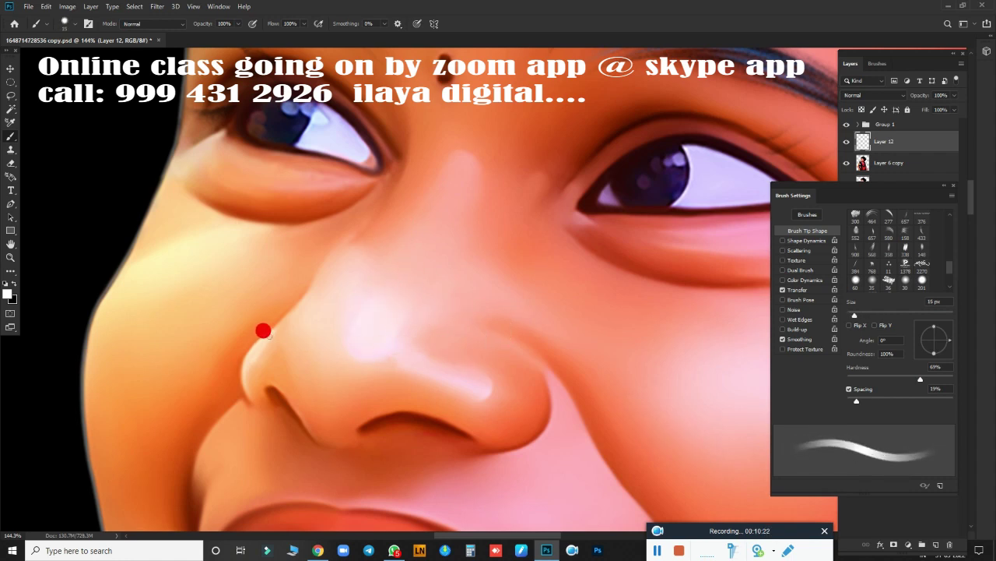
pyautogui.press(']')
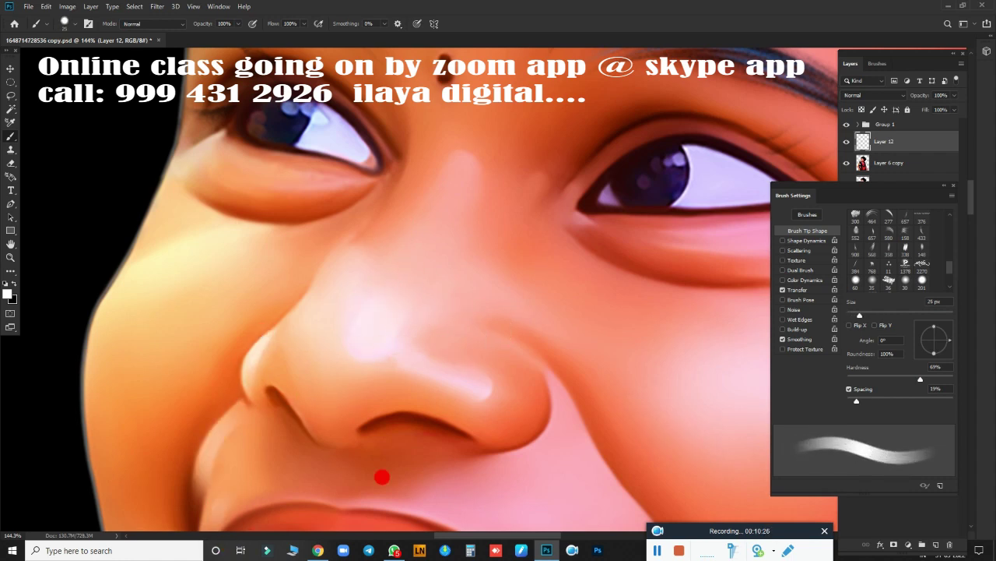
pyautogui.press(']')
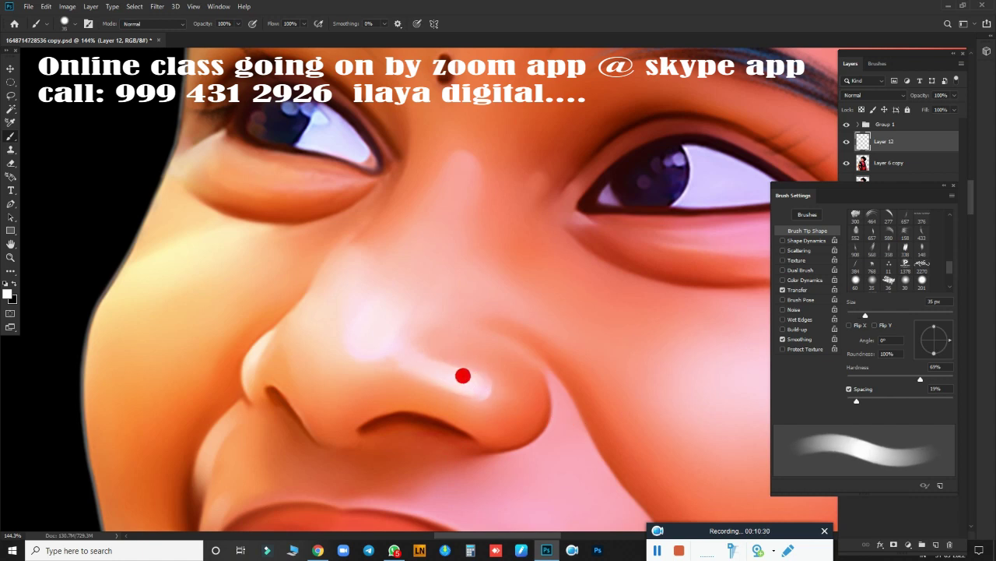
pyautogui.moveTo(483, 387); pyautogui.dragTo(441, 374)
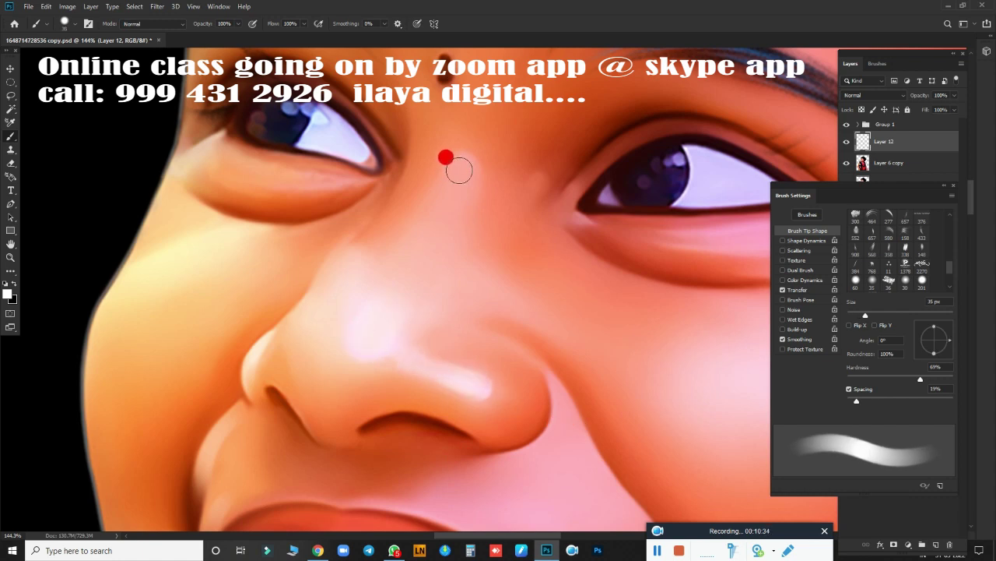
# Step: Bring the brush down to 15 px and zoom in closer
pyautogui.press(']')
pyautogui.press('[')
pyautogui.press('[')
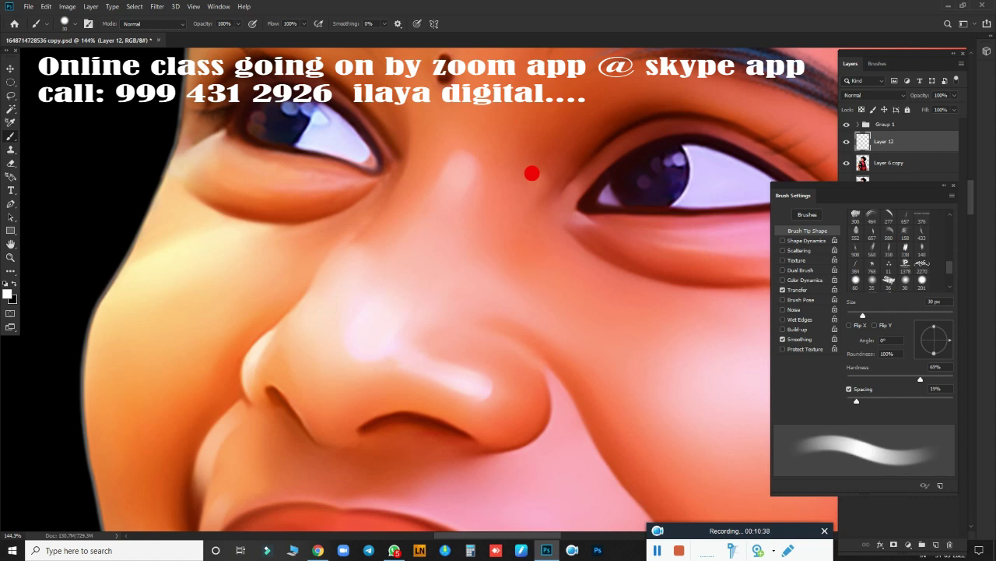
pyautogui.press('[')
pyautogui.scroll(2, 301, 278)
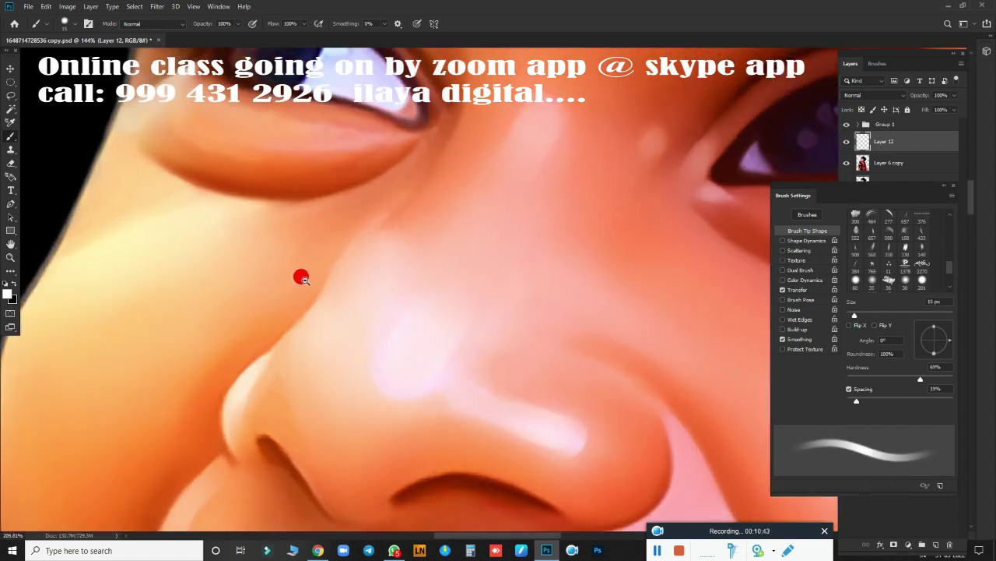
pyautogui.scroll(2, 493, 285)
pyautogui.press('[')
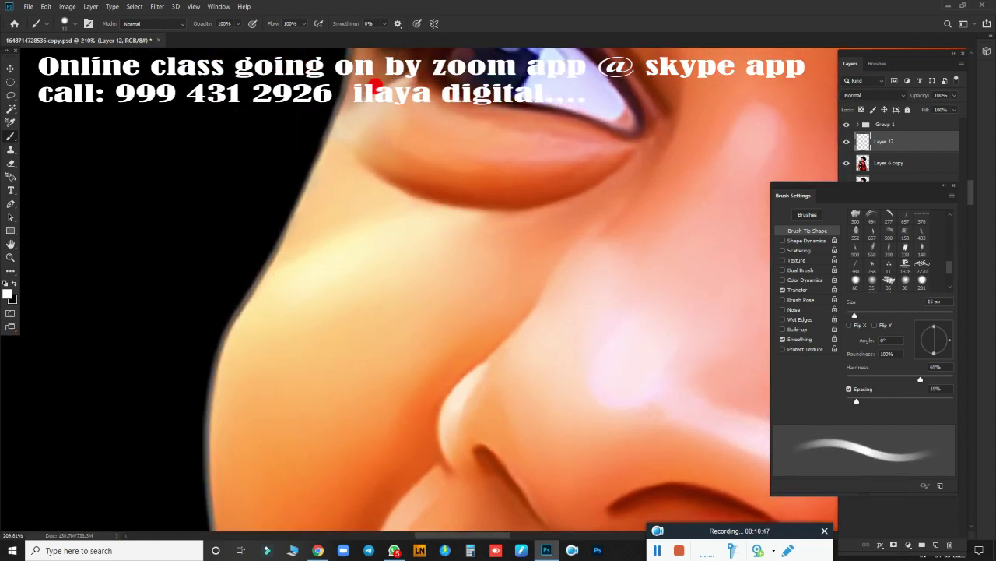
pyautogui.press('[')
pyautogui.press(']')
pyautogui.scroll(3, 397, 117)
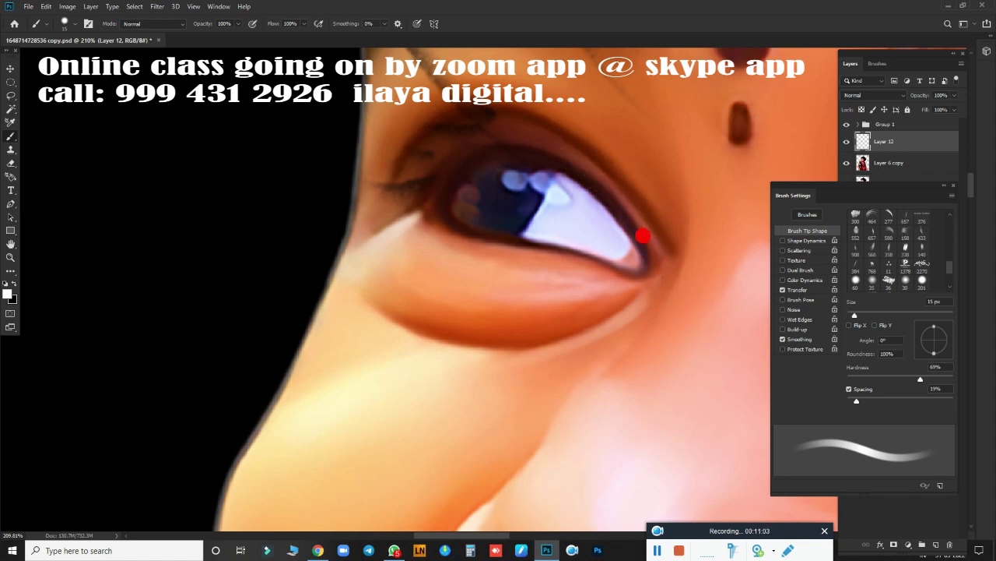
# Step: Pan to the right-hand eye and lighten the under-eye crease's outer end with a 35 px brush
pyautogui.moveTo(642, 312); pyautogui.dragTo(545, 409)
pyautogui.press(']')
pyautogui.press(']')
pyautogui.press(']')
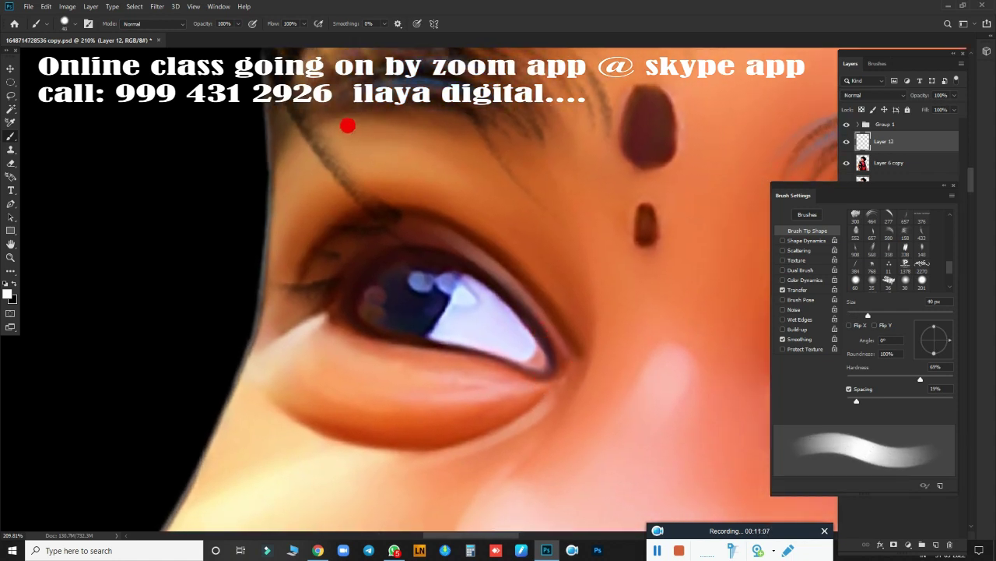
pyautogui.moveTo(647, 353); pyautogui.dragTo(537, 326)
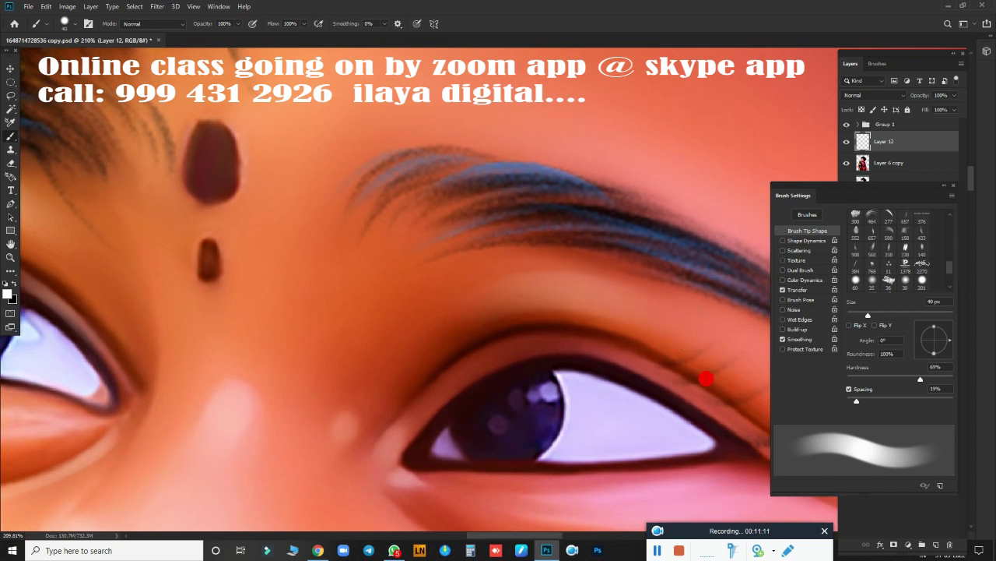
pyautogui.moveTo(708, 379); pyautogui.dragTo(553, 258)
pyautogui.press('[')
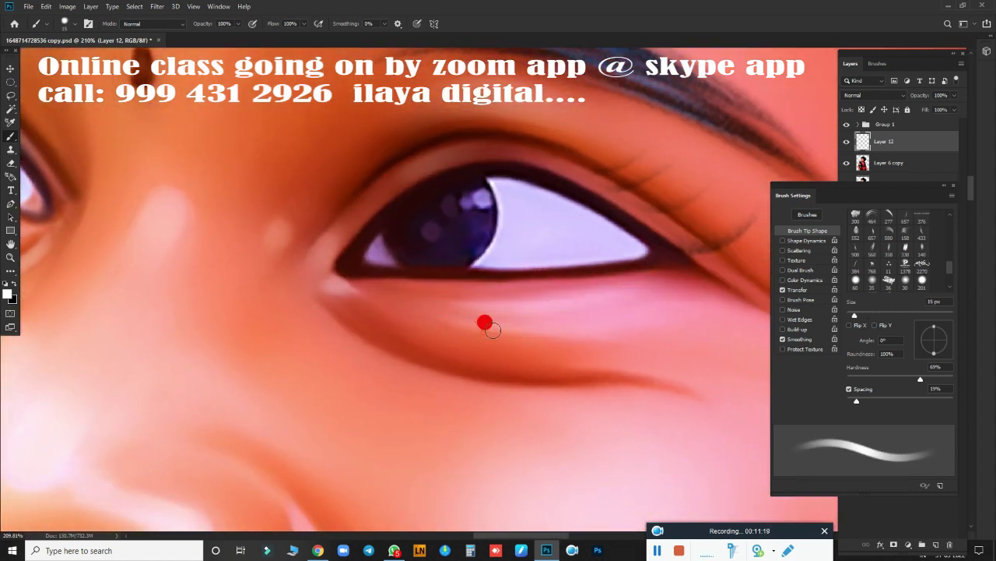
pyautogui.moveTo(698, 386)
pyautogui.mouseDown()
pyautogui.moveTo(502, 401)
pyautogui.moveTo(490, 412)
pyautogui.mouseUp()
pyautogui.press(']')
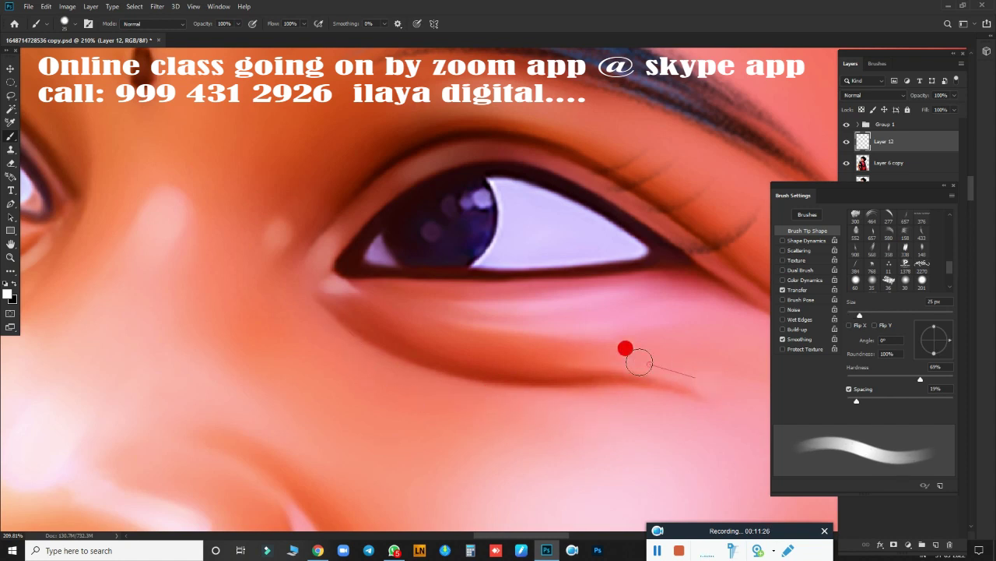
pyautogui.scroll(-5, 601, 423)
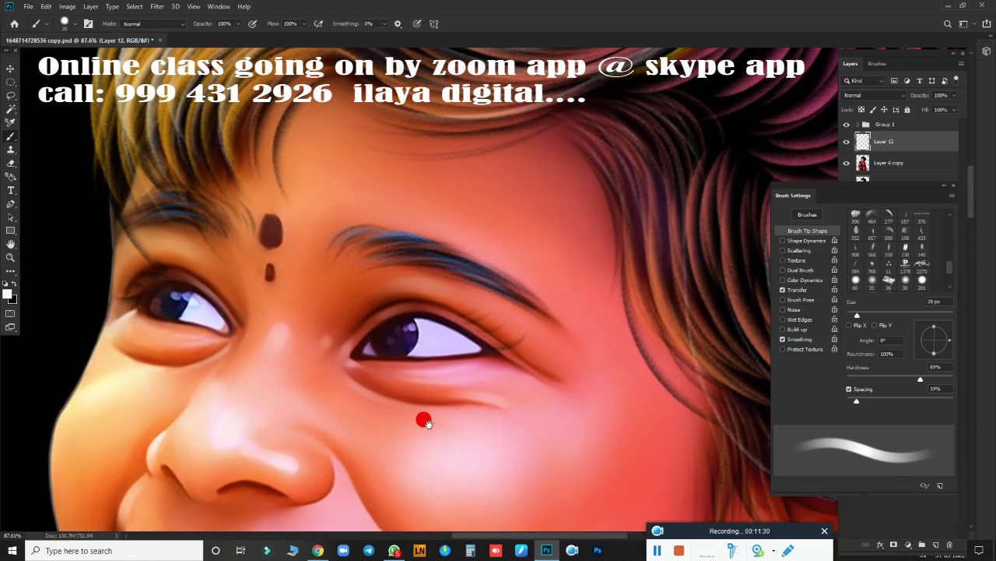
# Step: Paint a soft white highlight on the cheek, then undo it
pyautogui.press(']')
pyautogui.press(']')
pyautogui.press(']')
pyautogui.press(']')
pyautogui.press(']')
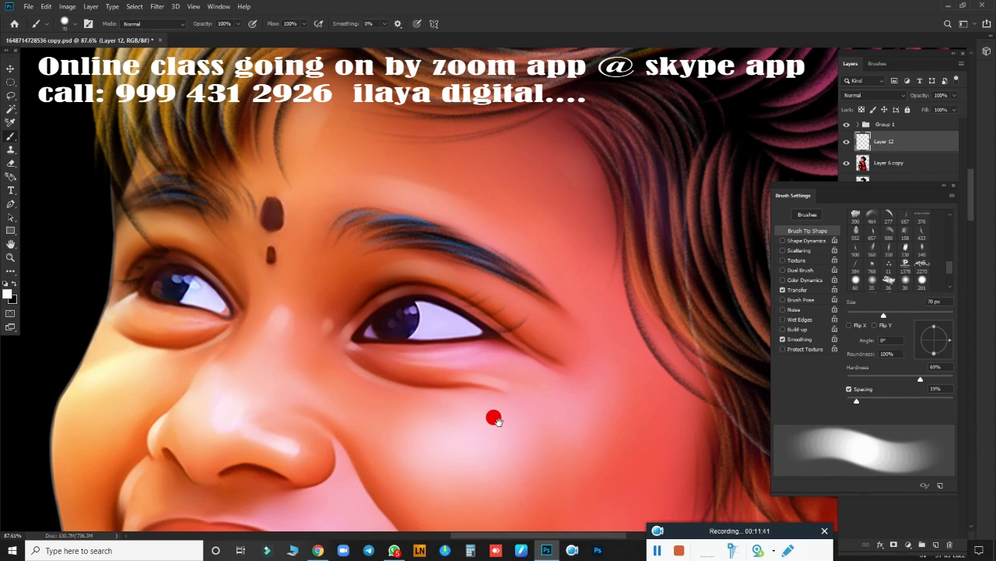
pyautogui.moveTo(492, 418); pyautogui.dragTo(550, 241)
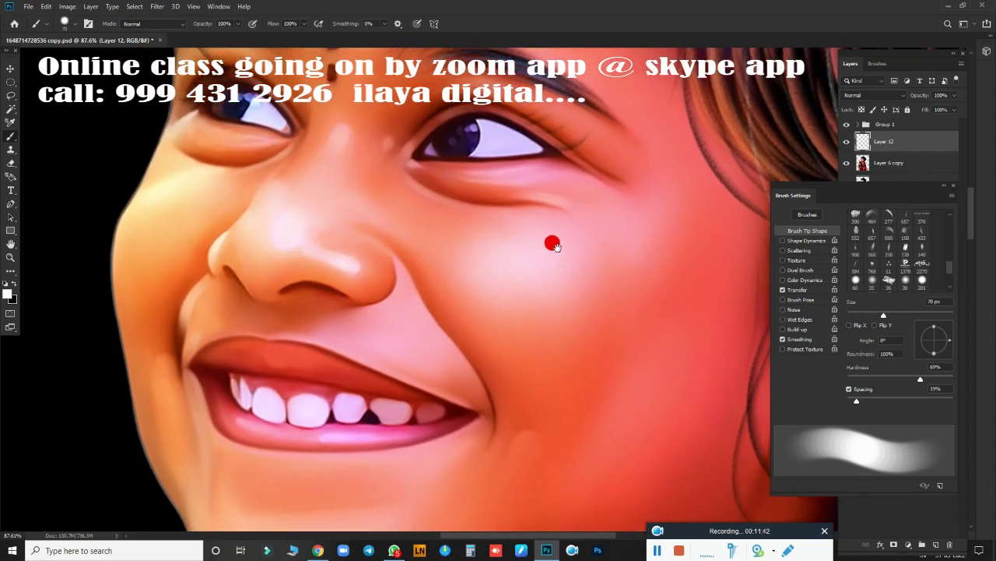
pyautogui.moveTo(491, 276); pyautogui.dragTo(498, 292)
pyautogui.hotkey('ctrl', 'z')
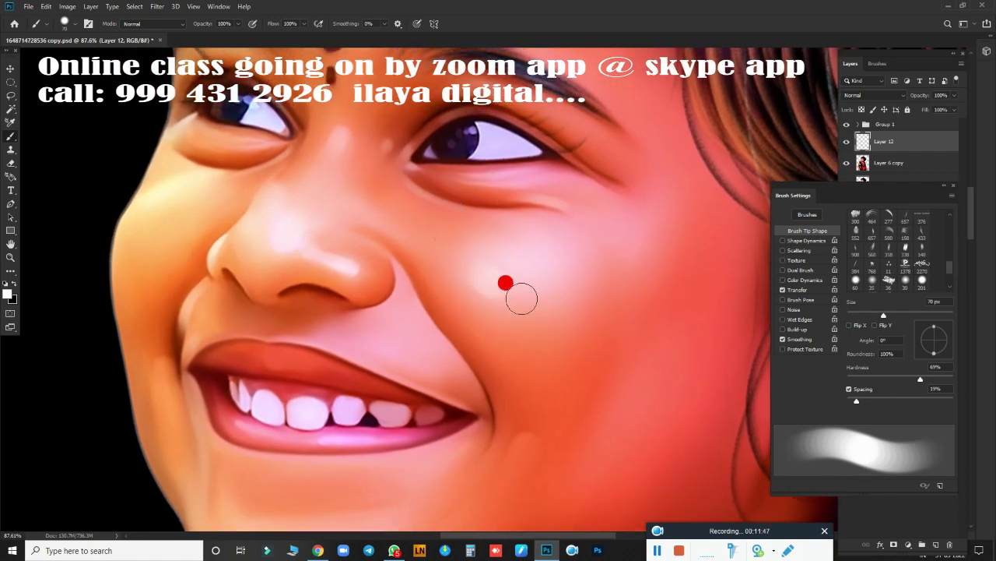
# Step: Zoom in on the cheek and pan around the lower face with a 45 px brush
pyautogui.press('z')
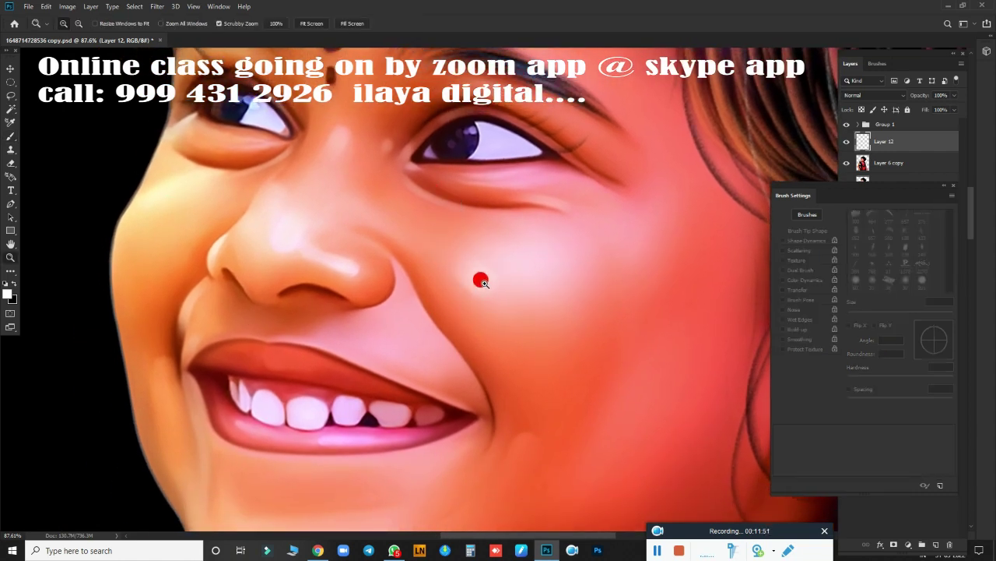
pyautogui.click(484, 294)
pyautogui.press('b')
pyautogui.scroll(-1, 472, 275)
pyautogui.scroll(-1, 481, 294)
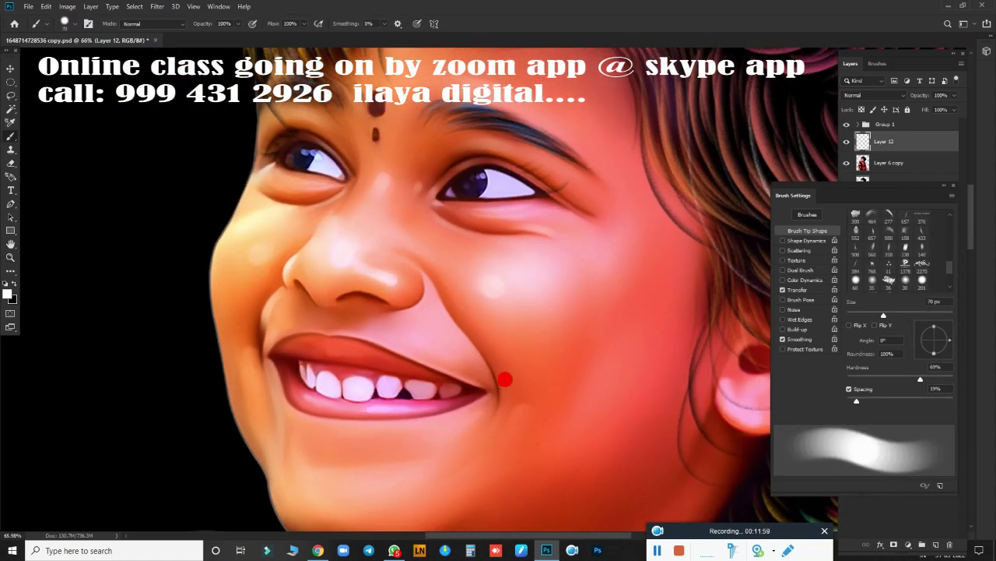
pyautogui.moveTo(505, 379); pyautogui.dragTo(530, 288)
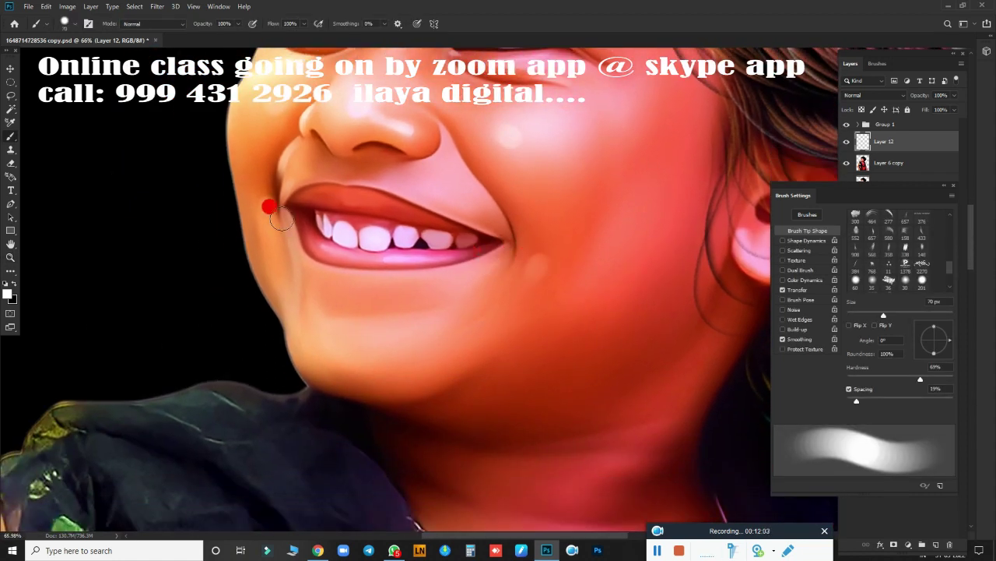
pyautogui.press('[')
pyautogui.press('[')
pyautogui.press('[')
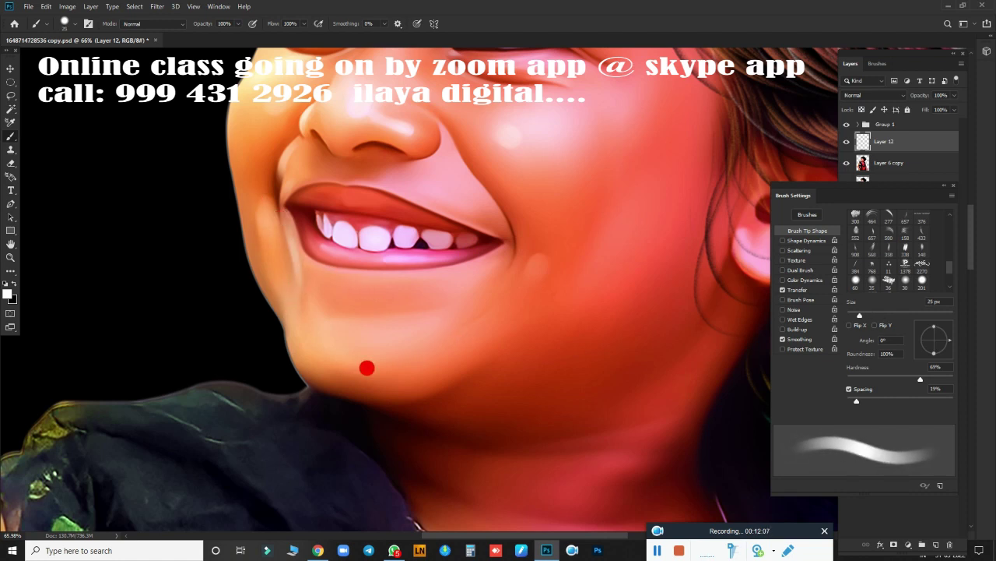
pyautogui.press(']')
pyautogui.press(']')
pyautogui.press(']')
pyautogui.press(']')
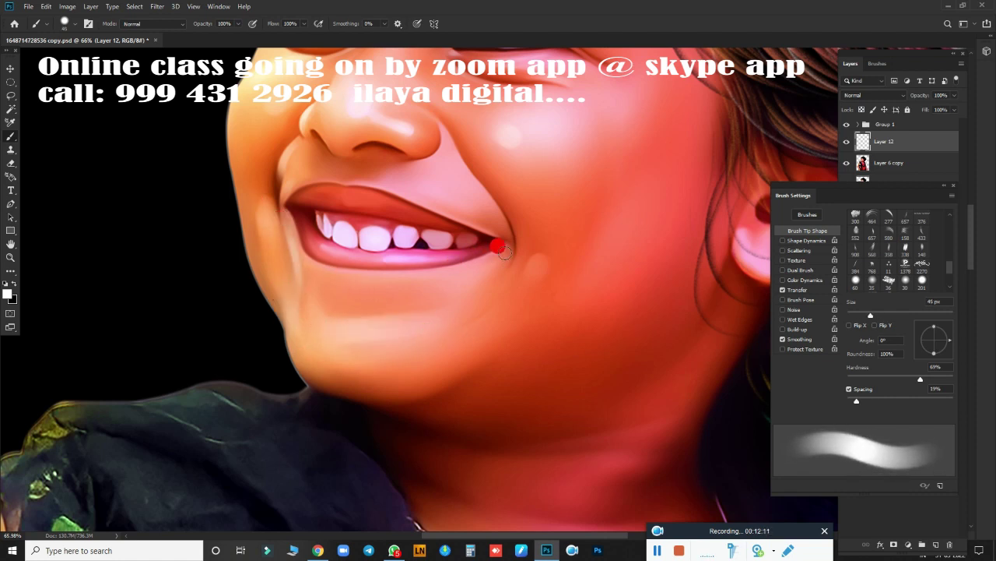
pyautogui.press(']')
pyautogui.press(']')
pyautogui.press(']')
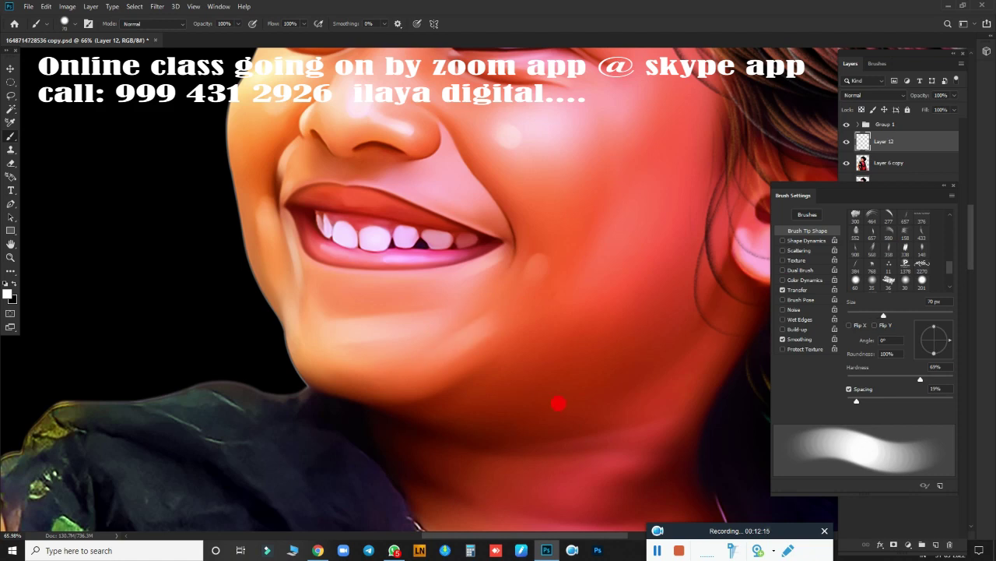
pyautogui.moveTo(412, 436); pyautogui.dragTo(507, 300)
pyautogui.moveTo(563, 451)
pyautogui.mouseDown()
pyautogui.moveTo(485, 418)
pyautogui.moveTo(554, 455)
pyautogui.moveTo(571, 367)
pyautogui.moveTo(529, 438)
pyautogui.moveTo(561, 285)
pyautogui.moveTo(560, 361)
pyautogui.moveTo(467, 439)
pyautogui.mouseUp()
# Step: Brighten the ear rim with a 40 px brush, then enlarge the brush to 150 px
pyautogui.press('[')
pyautogui.press('[')
pyautogui.press('[')
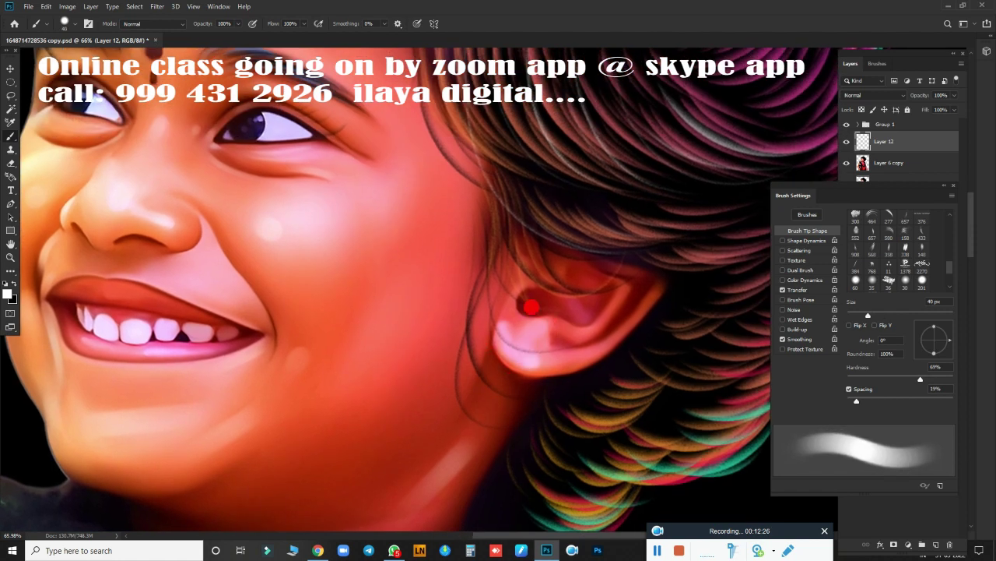
pyautogui.moveTo(628, 290); pyautogui.dragTo(606, 352)
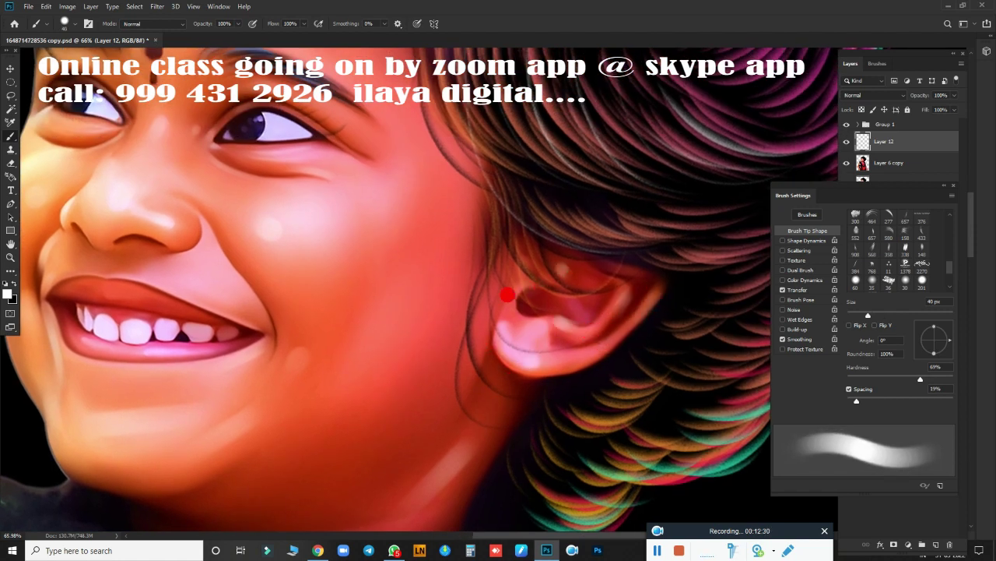
pyautogui.press(']')
pyautogui.press(']')
pyautogui.press(']')
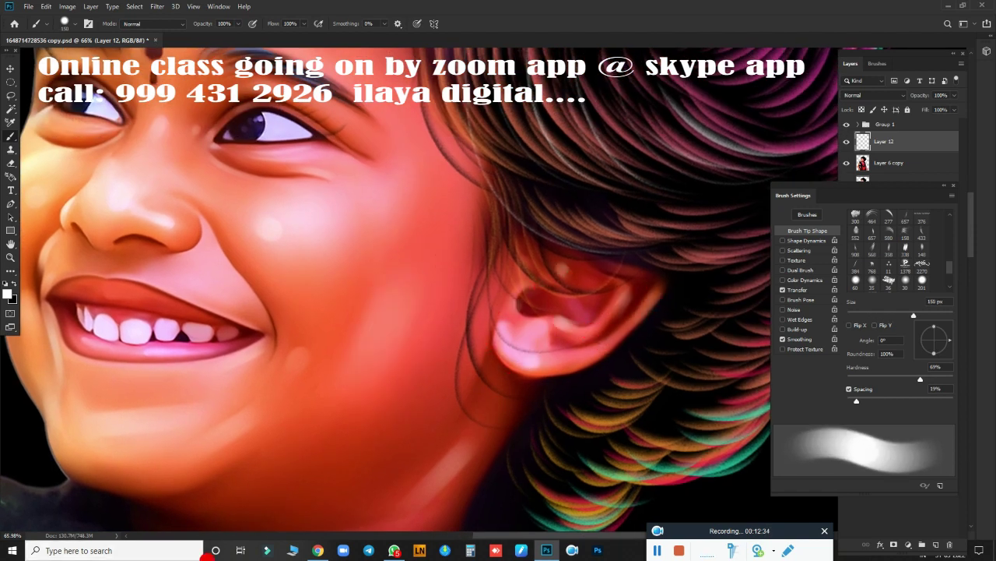
pyautogui.scroll(-4, 382, 424)
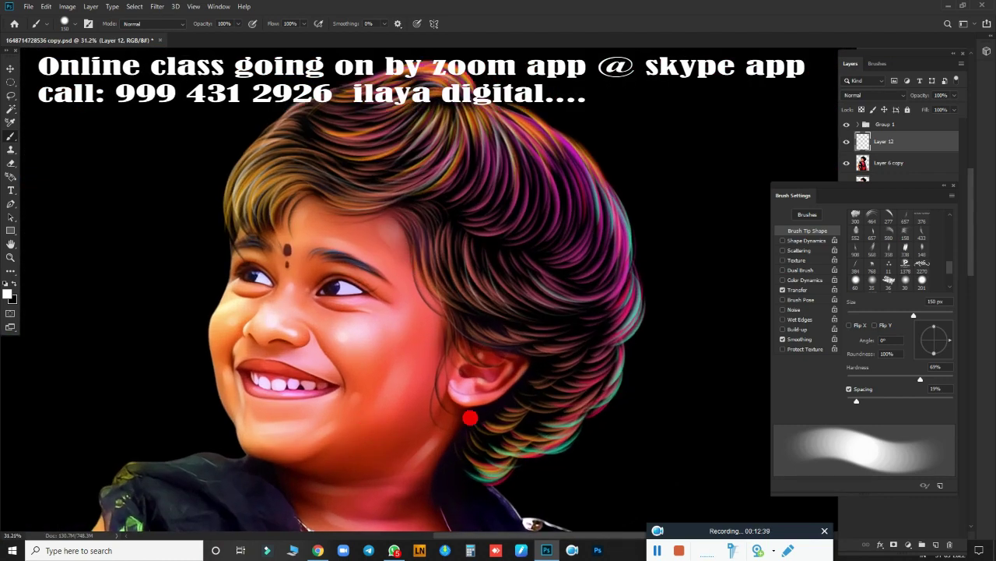
pyautogui.scroll(-10, 468, 415)
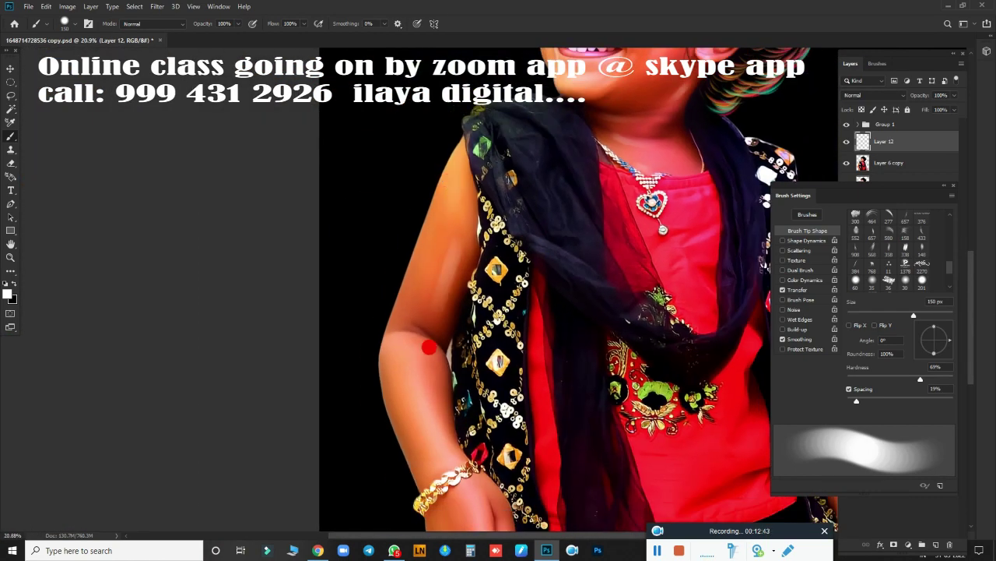
pyautogui.scroll(-3, 422, 343)
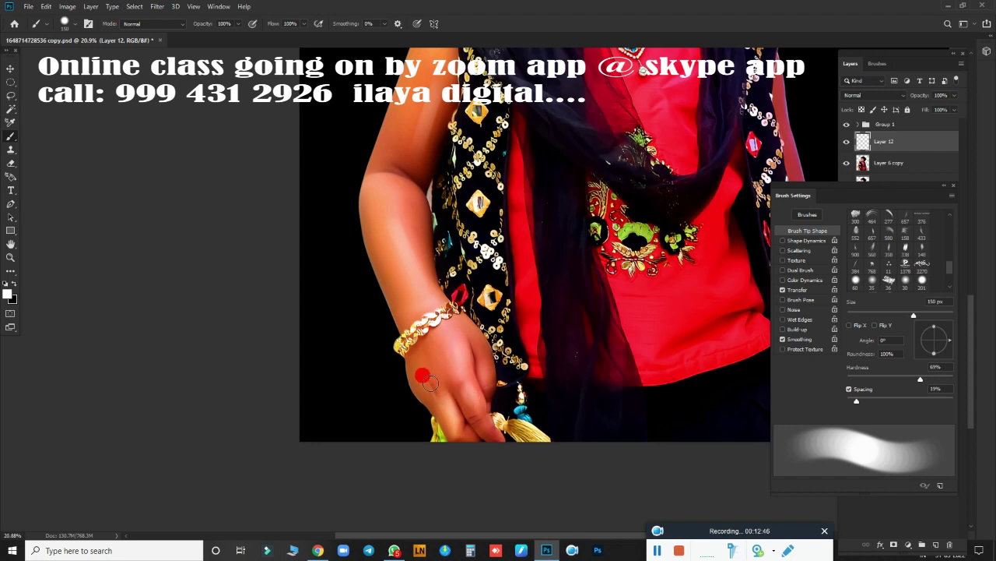
pyautogui.hscroll(5, 435, 389)
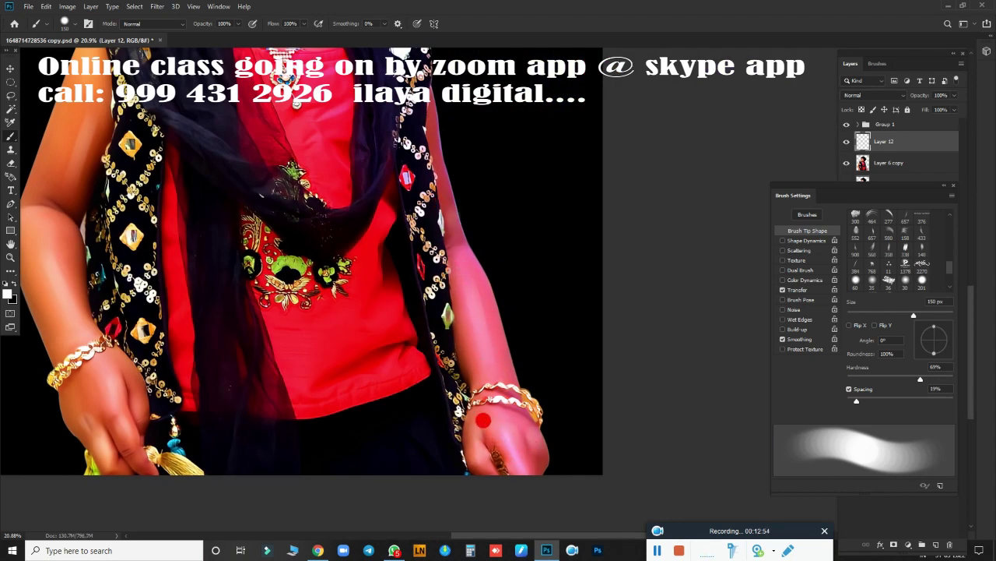
pyautogui.scroll(-2, 484, 421)
pyautogui.scroll(5, 467, 350)
pyautogui.scroll(2, 523, 298)
pyautogui.scroll(2, 523, 298)
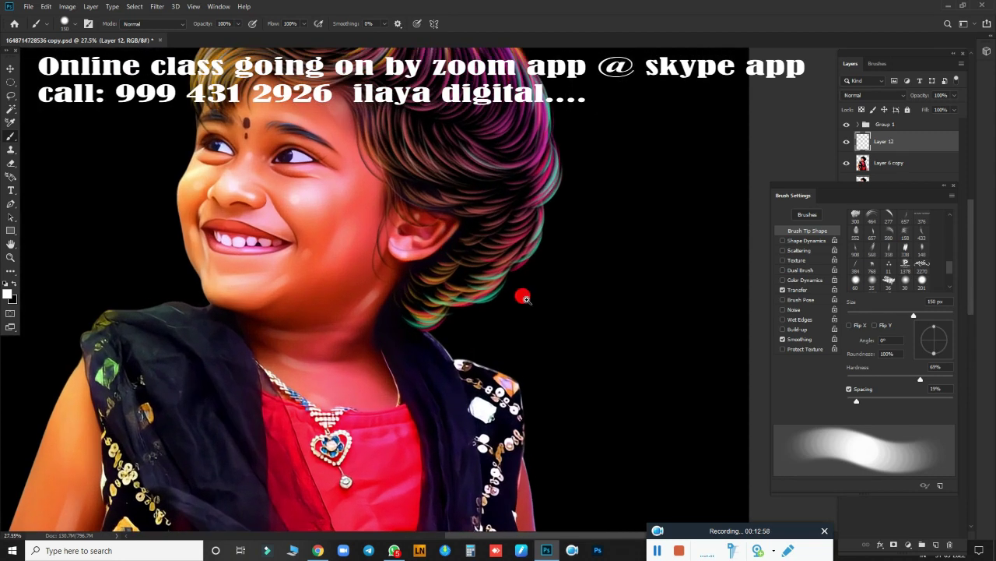
pyautogui.scroll(-2, 523, 297)
# Step: Close the Brush Settings panel and save the portrait with Ctrl+S
pyautogui.click(951, 124)
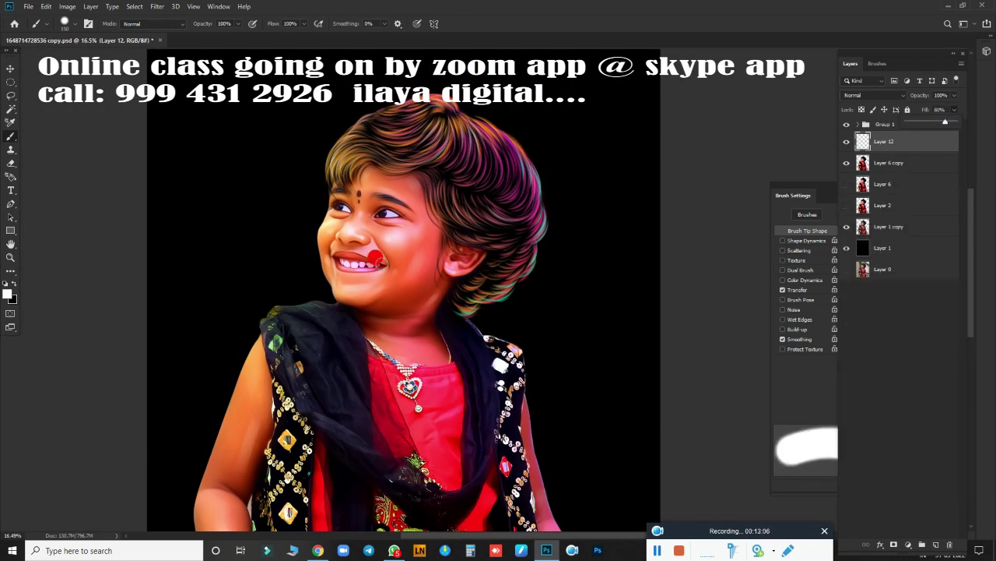
pyautogui.hotkey('ctrl', 's')
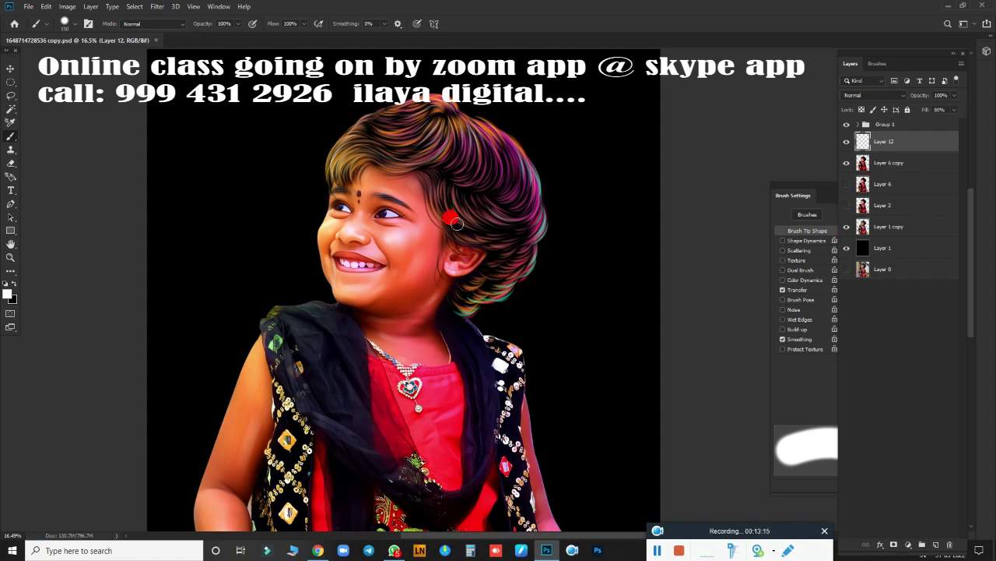
pyautogui.scroll(-3, 499, 225)
# Step: Duplicate Group 1 and merge the copy into a single layer
pyautogui.click(912, 126)
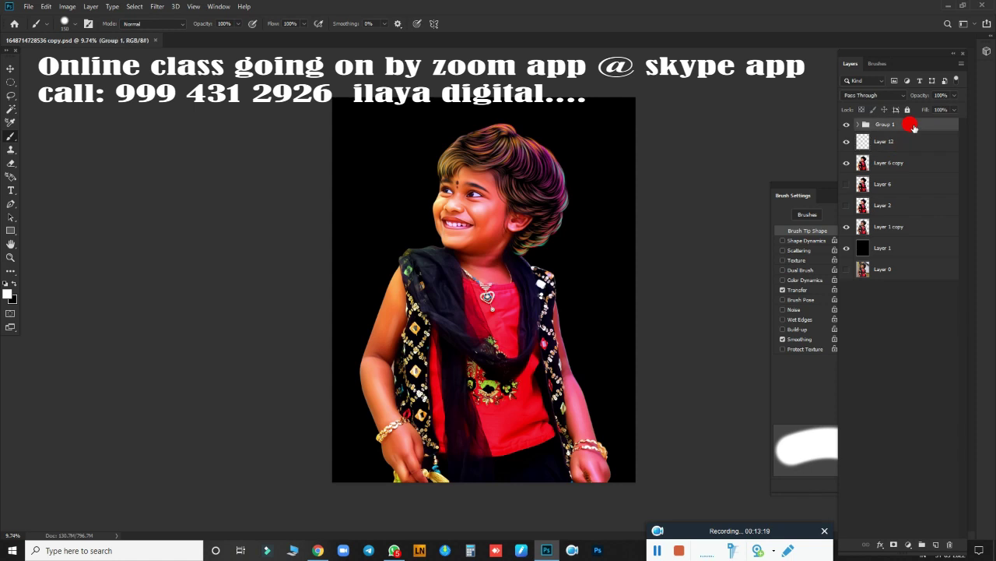
pyautogui.hotkey('ctrl', 'j')
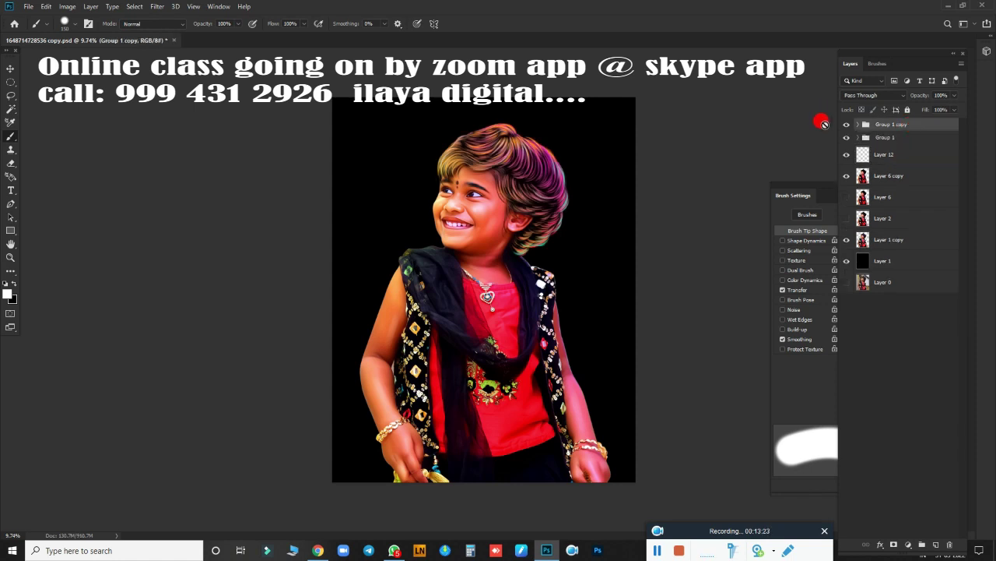
pyautogui.click(846, 125)
pyautogui.click(846, 125)
pyautogui.hotkey('ctrl', 'e')
pyautogui.click(846, 128)
pyautogui.click(846, 129)
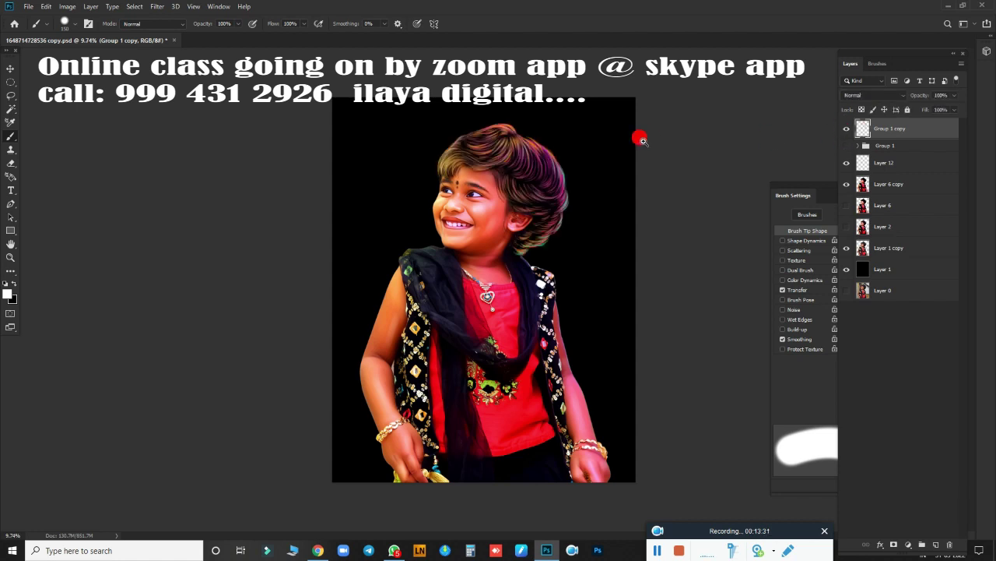
# Step: Try the Group 1 copy fill at 76%, then set it back to 100%
pyautogui.scroll(2, 647, 144)
pyautogui.click(954, 109)
pyautogui.moveTo(952, 127); pyautogui.dragTo(957, 127)
pyautogui.scroll(-2, 636, 163)
pyautogui.click(954, 109)
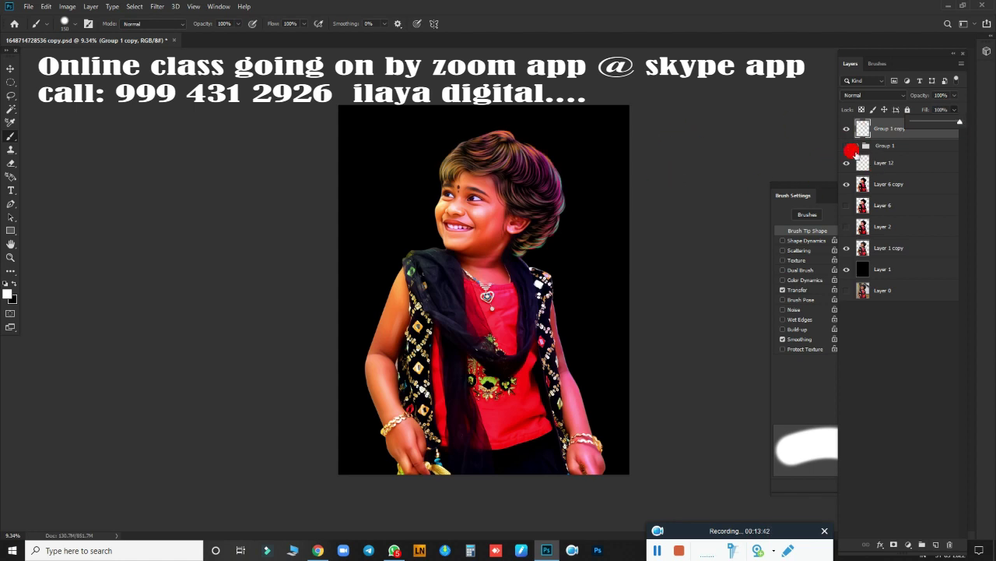
pyautogui.click(843, 148)
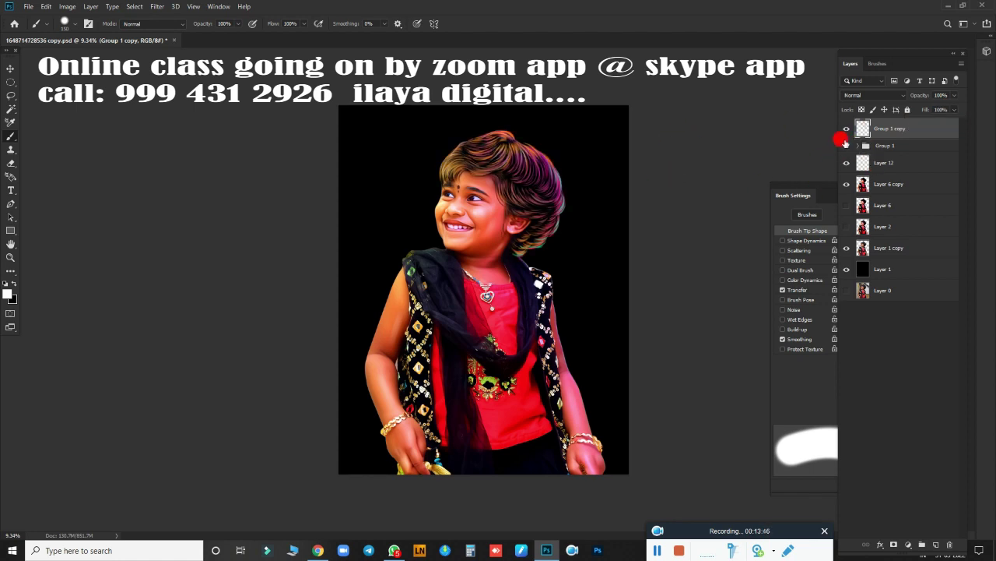
pyautogui.scroll(3, 598, 200)
# Step: Toggle Group 1 and Group 1 copy visibility to compare the hair
pyautogui.click(847, 147)
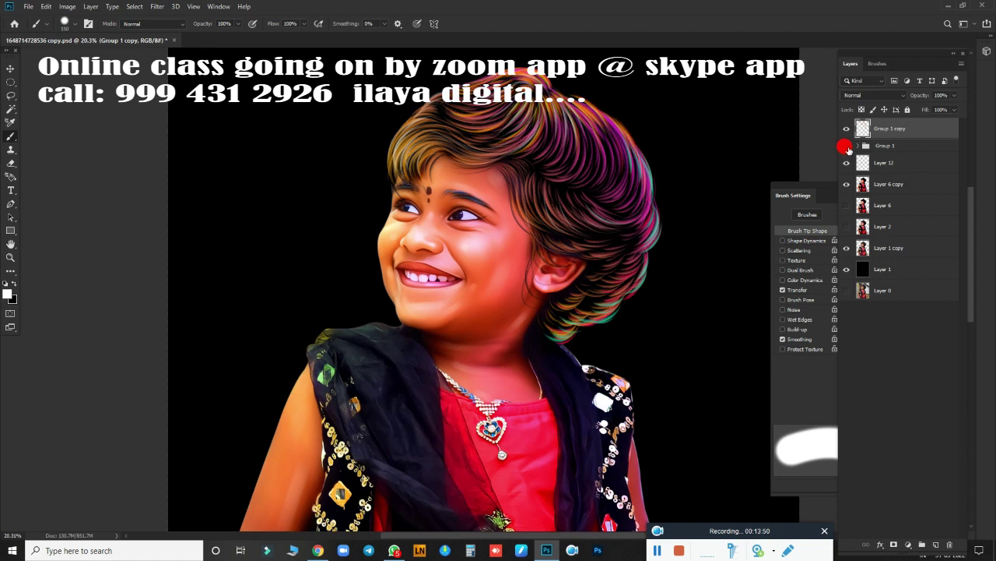
pyautogui.click(890, 131)
pyautogui.click(846, 146)
pyautogui.click(859, 145)
pyautogui.click(846, 146)
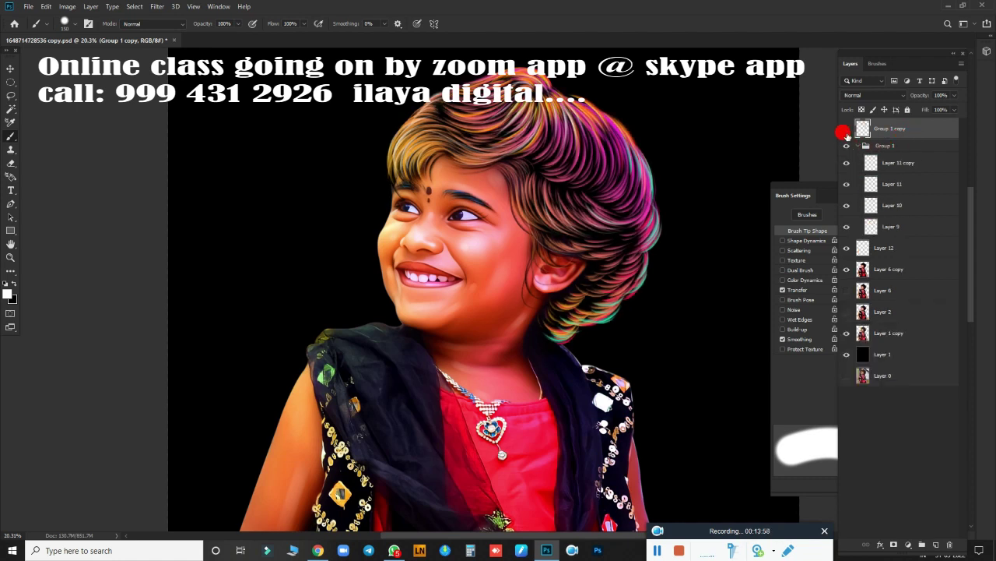
pyautogui.click(847, 129)
pyautogui.scroll(-3, 724, 234)
pyautogui.click(846, 129)
pyautogui.click(846, 146)
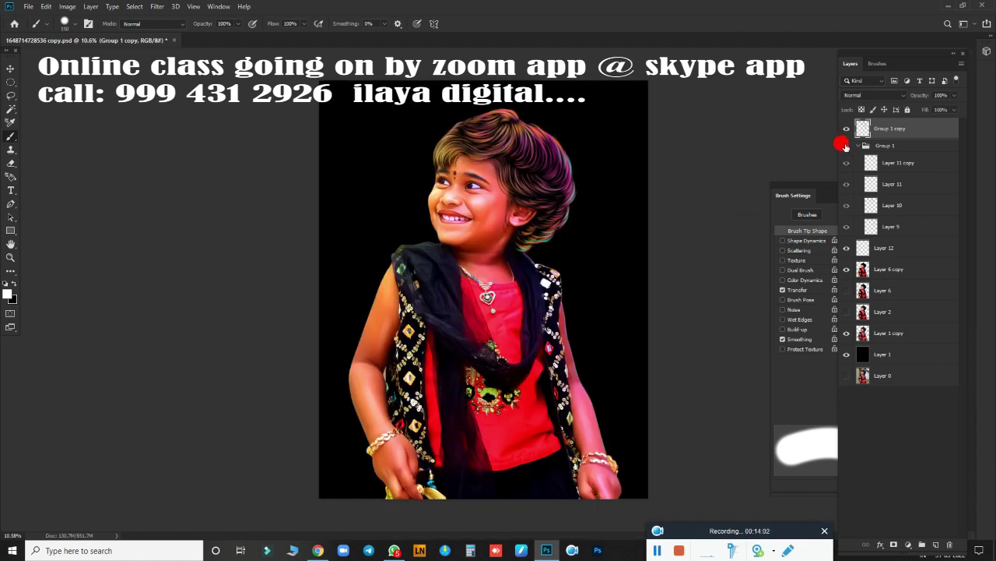
pyautogui.click(846, 130)
pyautogui.click(846, 146)
pyautogui.click(846, 129)
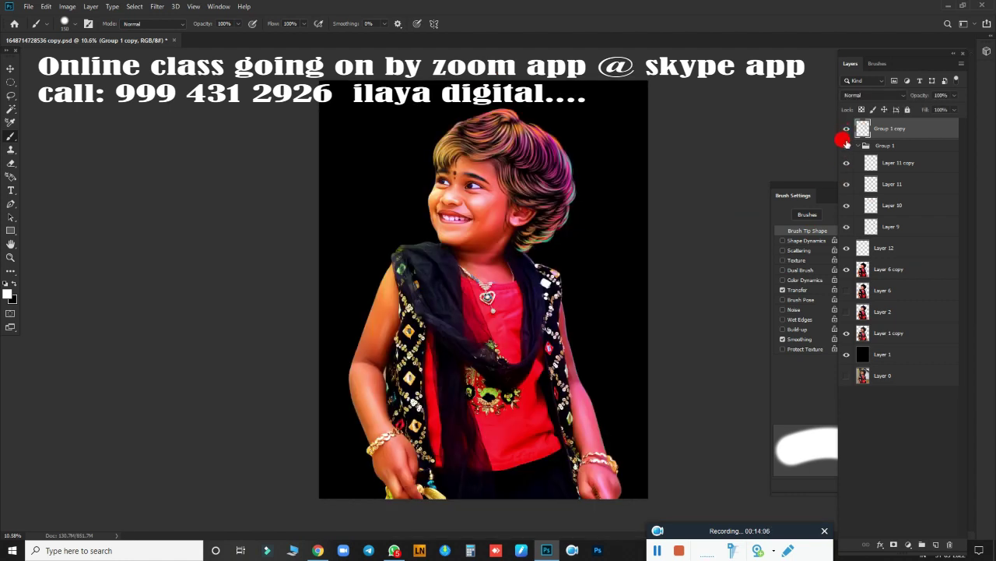
# Step: Compare a few more layer toggles, then hide and collapse Group 1
pyautogui.scroll(5, 538, 192)
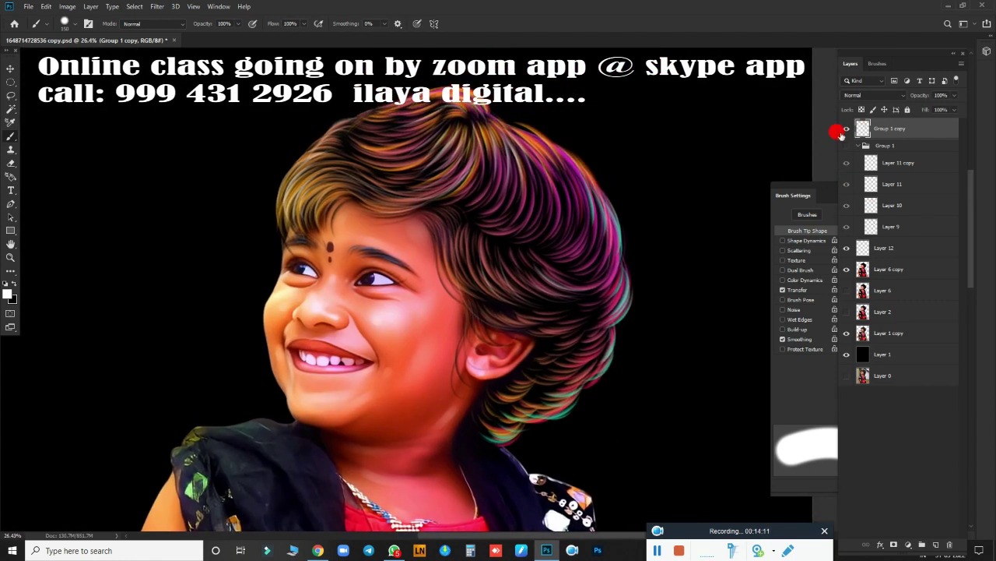
pyautogui.click(846, 146)
pyautogui.click(846, 145)
pyautogui.click(846, 146)
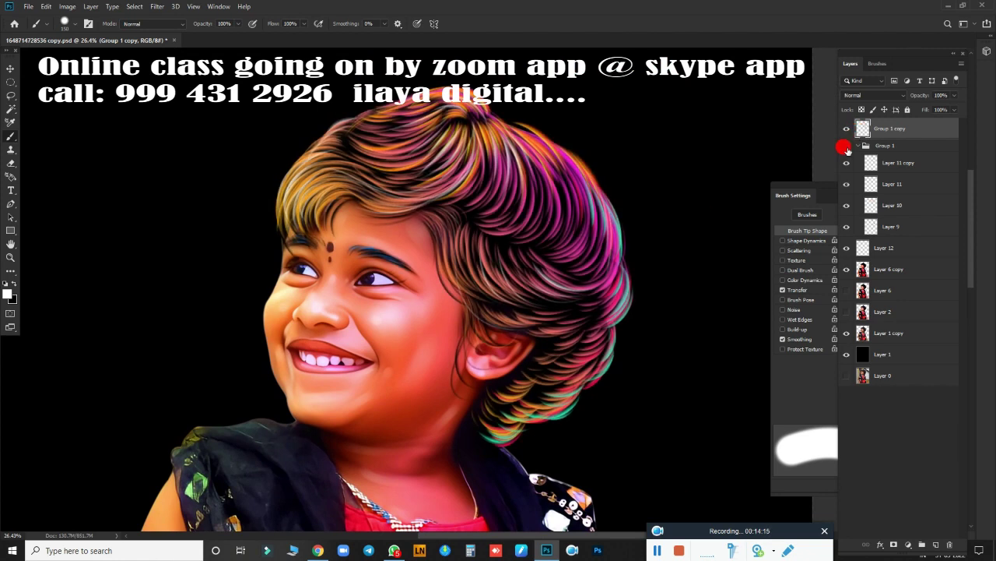
pyautogui.scroll(-5, 606, 165)
pyautogui.click(846, 146)
pyautogui.click(847, 145)
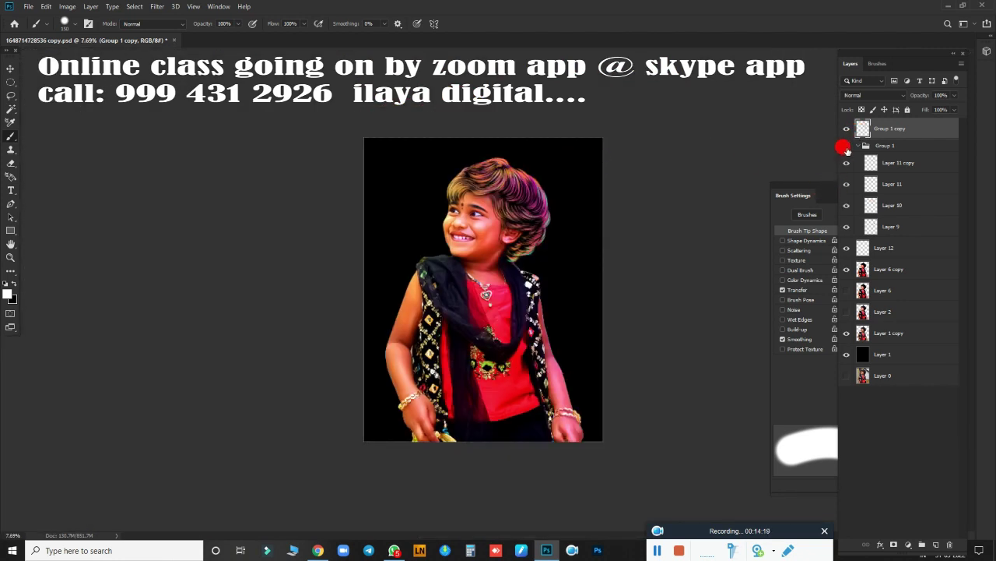
pyautogui.click(846, 147)
pyautogui.click(853, 146)
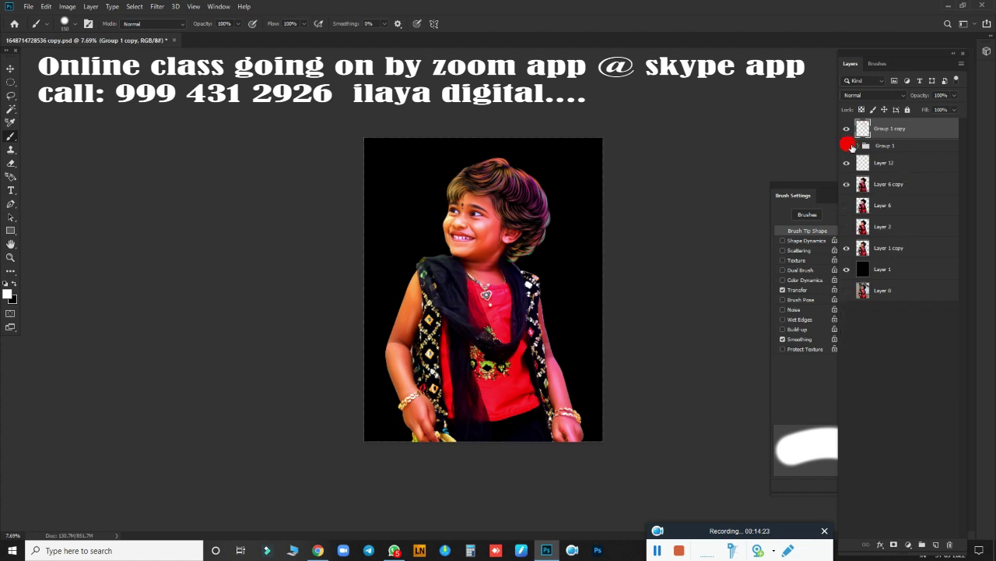
# Step: Group the layers from Group 1 copy down to Layer 2 as Group 2 and stamp a merged copy
pyautogui.click(846, 146)
pyautogui.click(847, 147)
pyautogui.moveTo(883, 147); pyautogui.dragTo(894, 223)
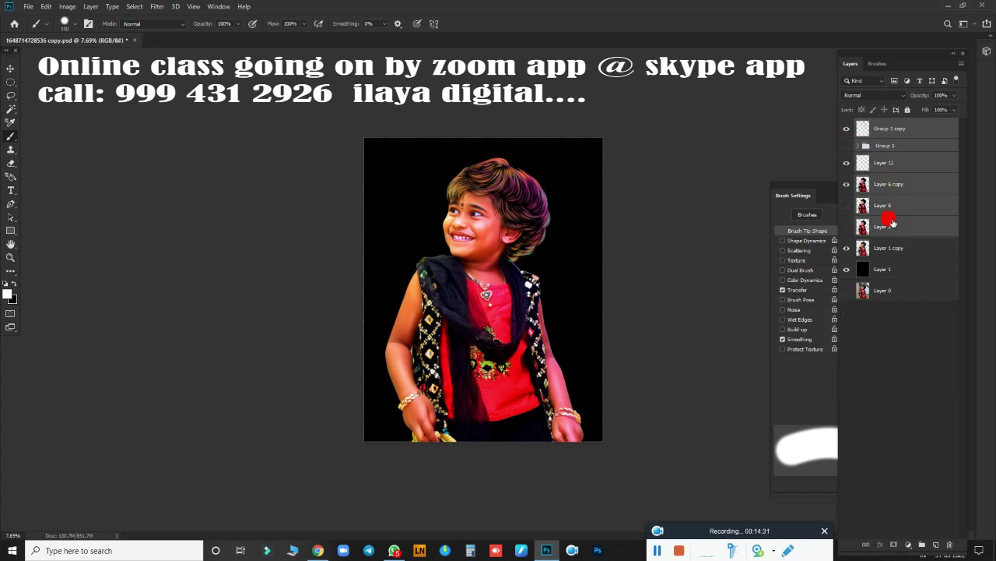
pyautogui.moveTo(917, 538); pyautogui.dragTo(921, 545)
pyautogui.hotkey('ctrl', 'j')
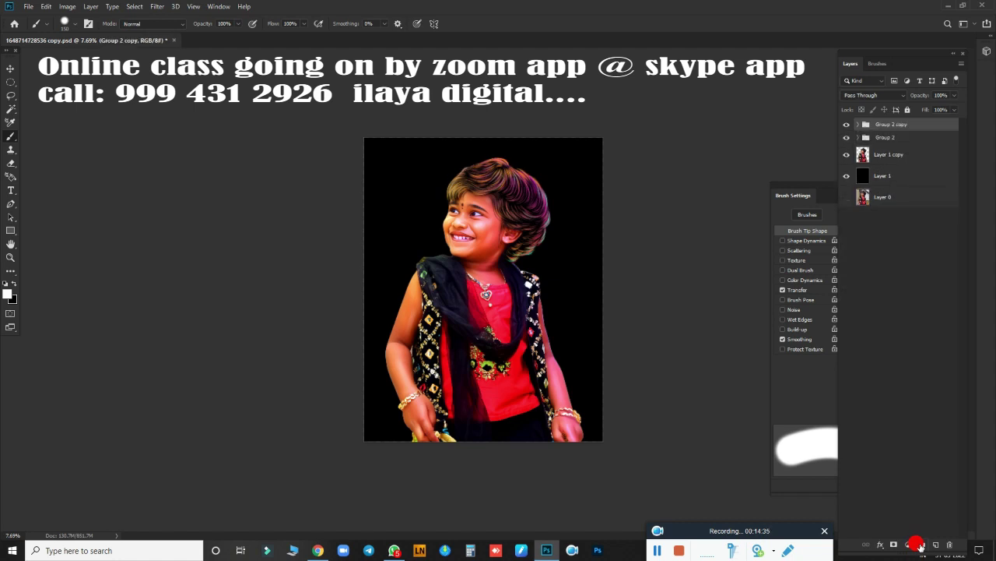
pyautogui.hotkey('ctrl', 'e')
# Step: Check Group 2 copy against the original, then add new empty Layers 13 and 14
pyautogui.scroll(3, 612, 231)
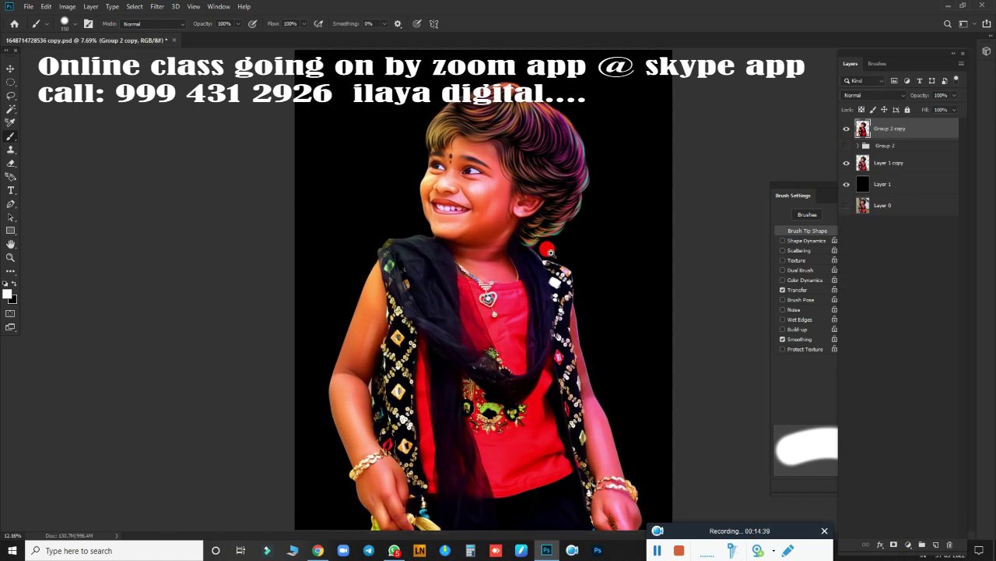
pyautogui.click(847, 128)
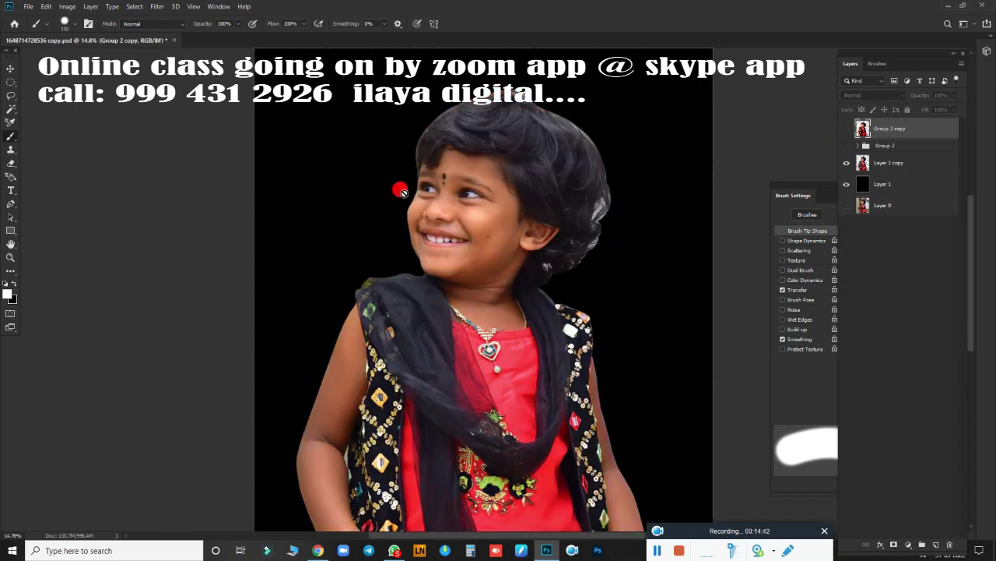
pyautogui.click(844, 129)
pyautogui.hotkey('ctrl', 'shift', 'alt', 'n')
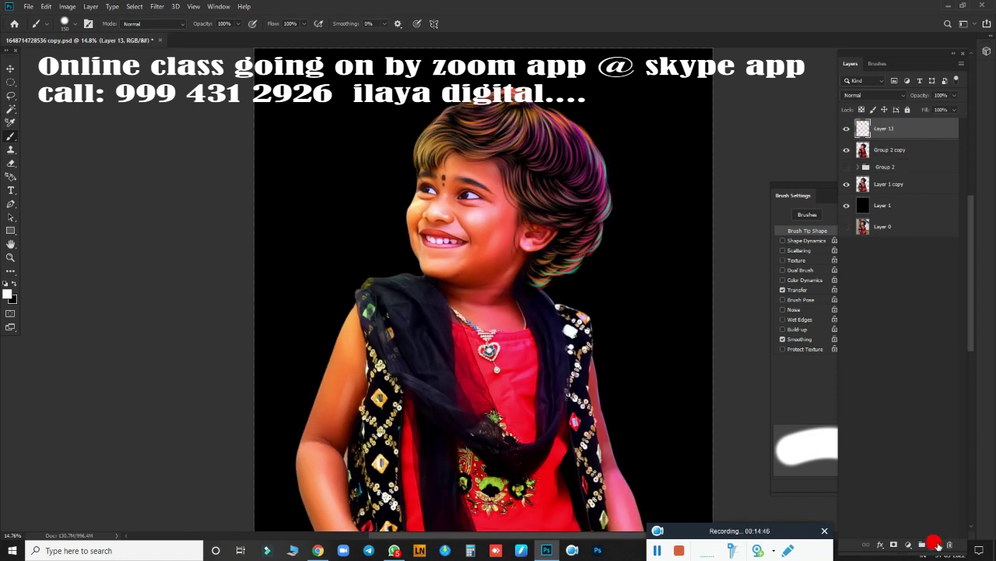
pyautogui.hotkey('ctrl', 'shift', 'alt', 'n')
pyautogui.click(902, 150)
pyautogui.click(882, 133)
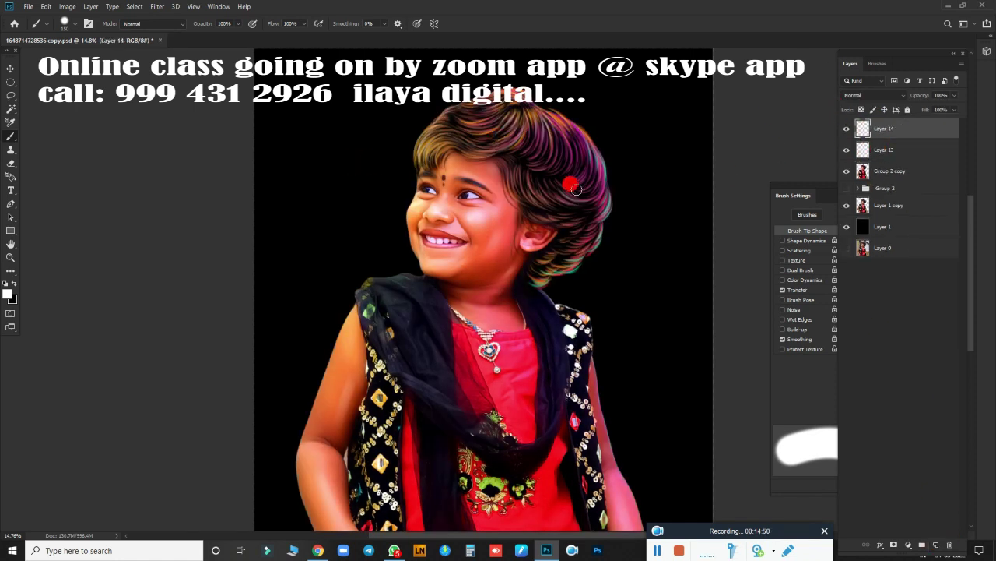
pyautogui.scroll(-3, 573, 191)
# Step: Select the whole image and stroke a 200 px border on Layer 14
pyautogui.press('m')
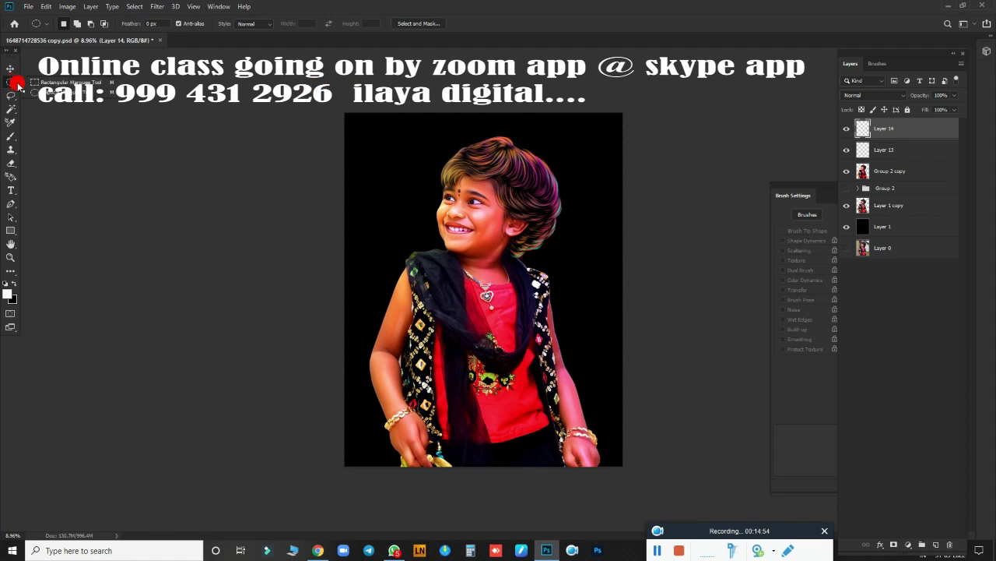
pyautogui.moveTo(336, 106); pyautogui.dragTo(646, 515)
pyautogui.rightClick(420, 204)
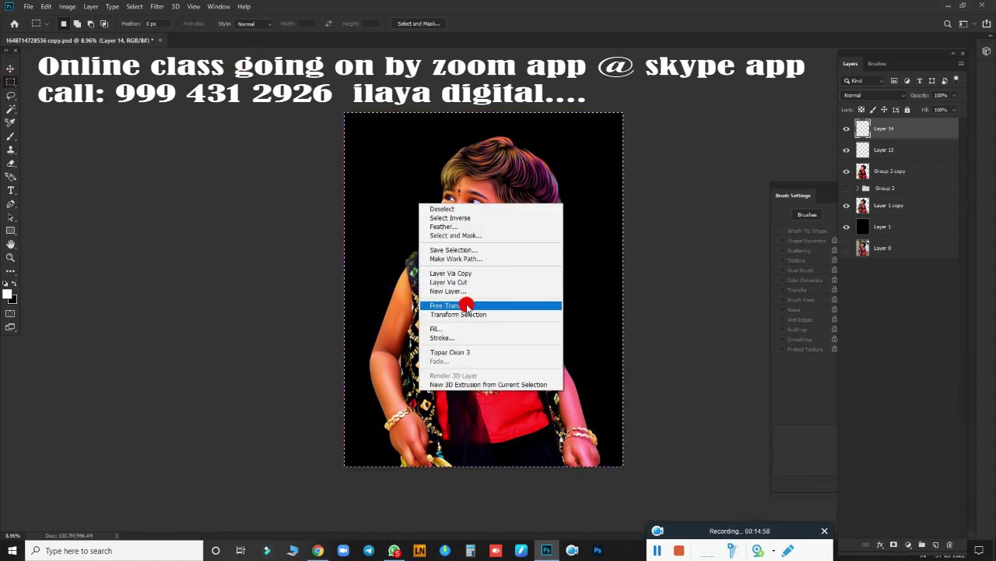
pyautogui.click(441, 338)
pyautogui.click(573, 138)
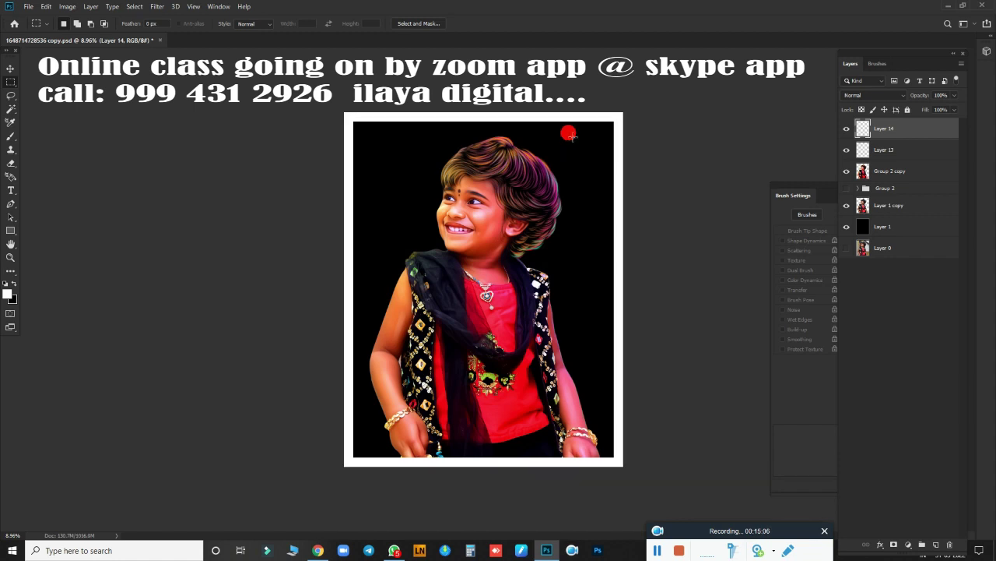
# Step: Turn Layer 1's black background white with Hue/Saturation Lightness +100
pyautogui.click(914, 234)
pyautogui.hotkey('ctrl', 'u')
pyautogui.moveTo(714, 294); pyautogui.dragTo(767, 294)
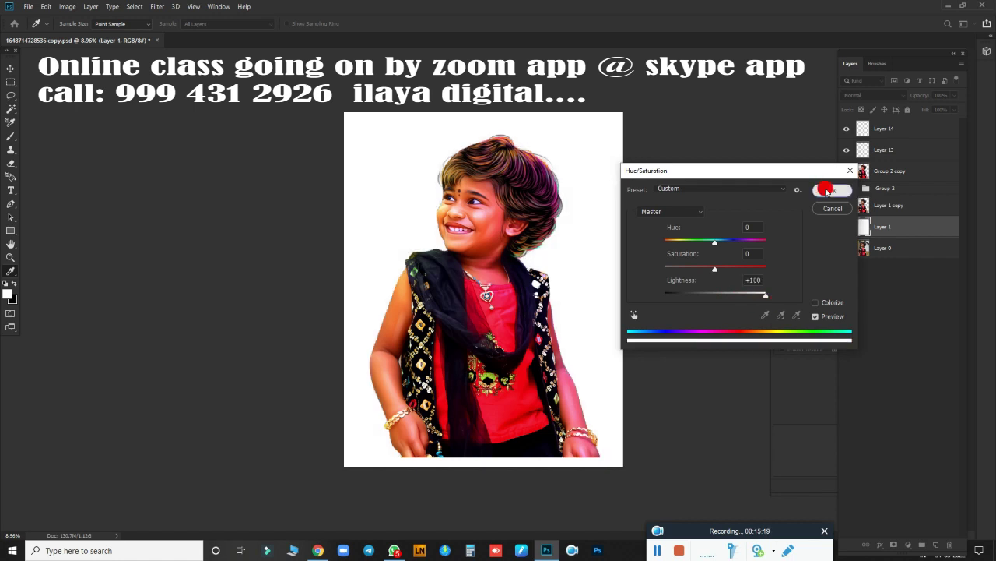
pyautogui.click(831, 191)
# Step: Darken the Layer 14 border to grey with Lightness about -73
pyautogui.click(925, 127)
pyautogui.hotkey('ctrl', 'u')
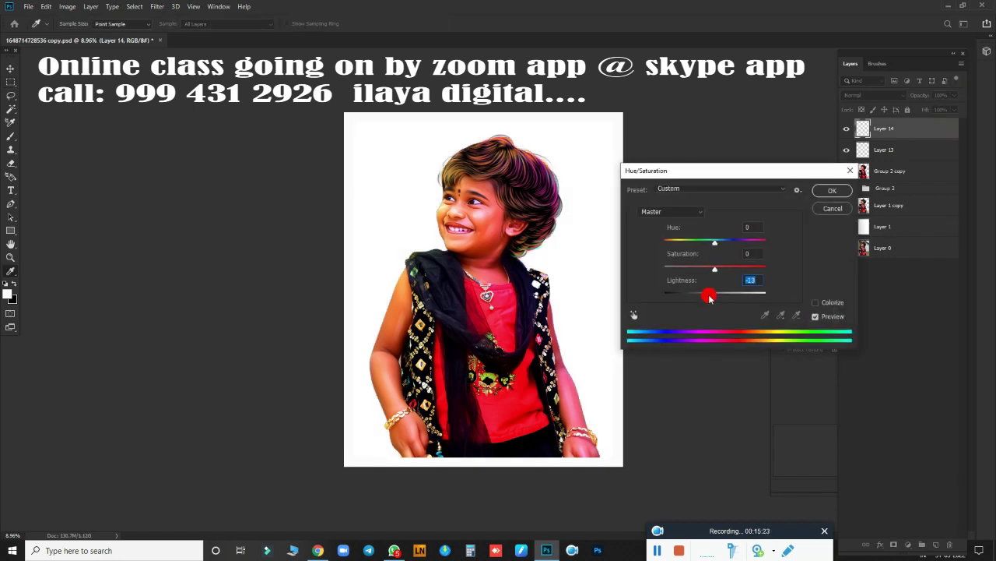
pyautogui.moveTo(710, 296)
pyautogui.mouseDown()
pyautogui.moveTo(658, 299)
pyautogui.moveTo(678, 302)
pyautogui.mouseUp()
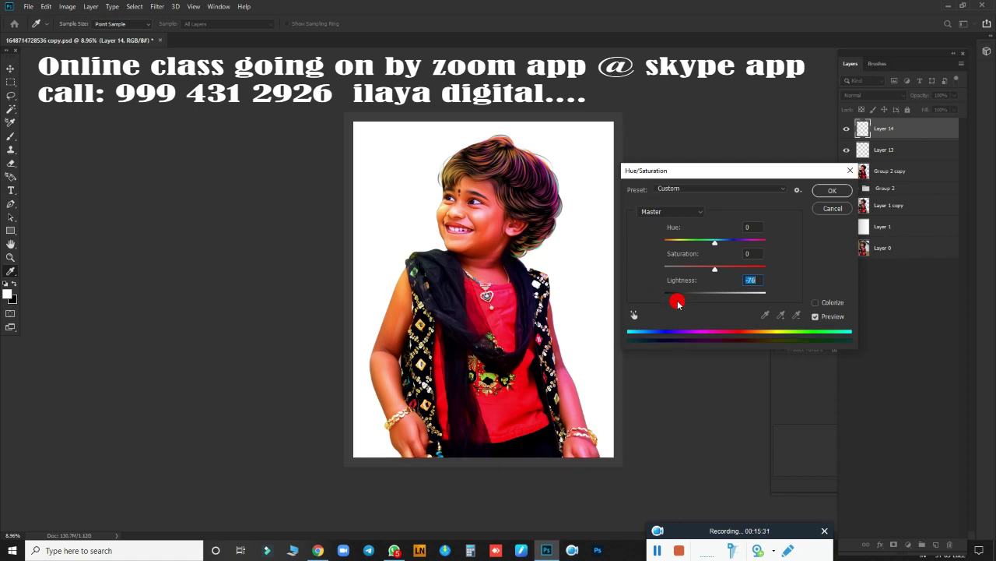
pyautogui.click(830, 192)
pyautogui.click(883, 150)
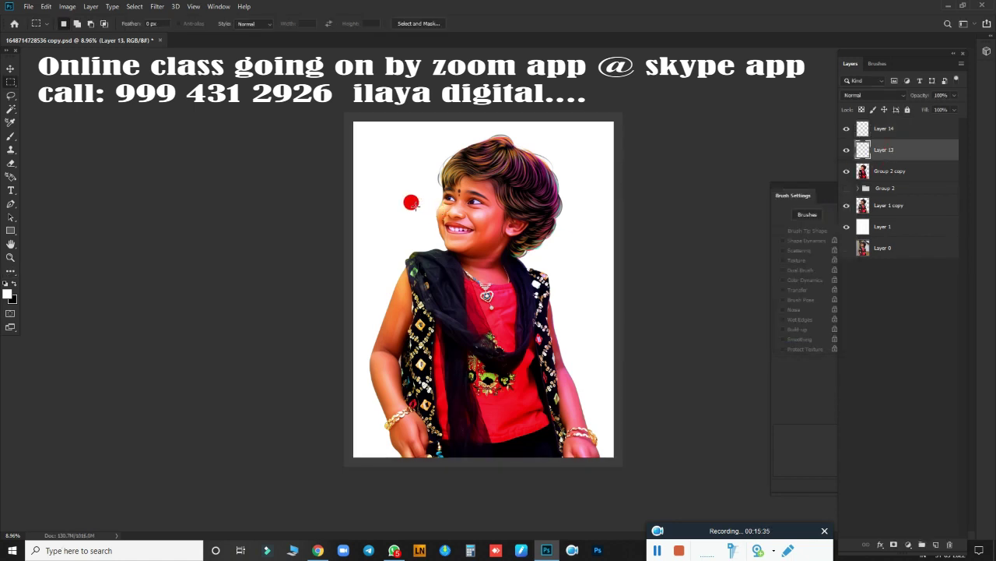
# Step: Stamp the black 'digital art' logo brush, slightly enlarged, in the top-left corner on Layer 13
pyautogui.scroll(2, 411, 203)
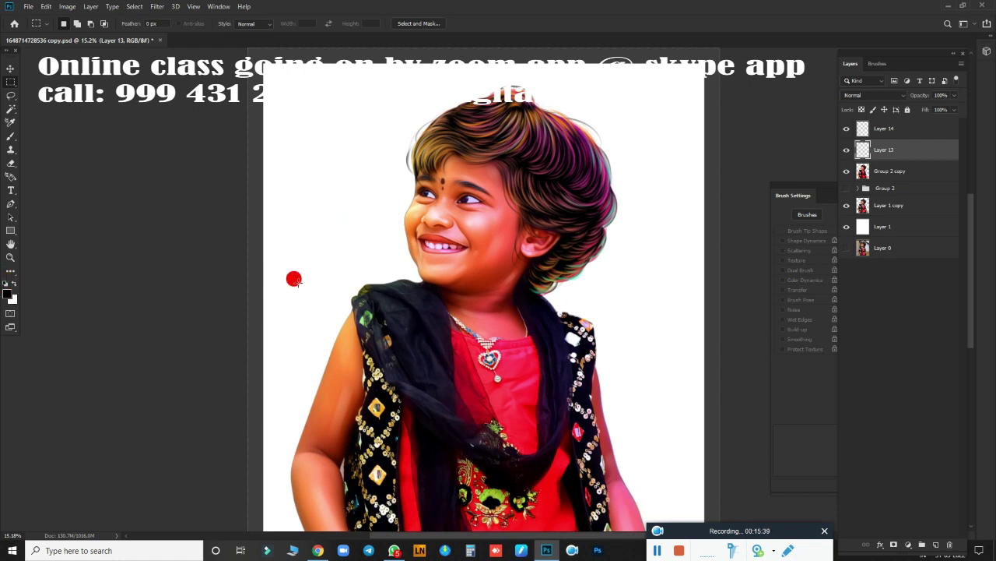
pyautogui.press('b')
pyautogui.rightClick(332, 192)
pyautogui.press('Return')
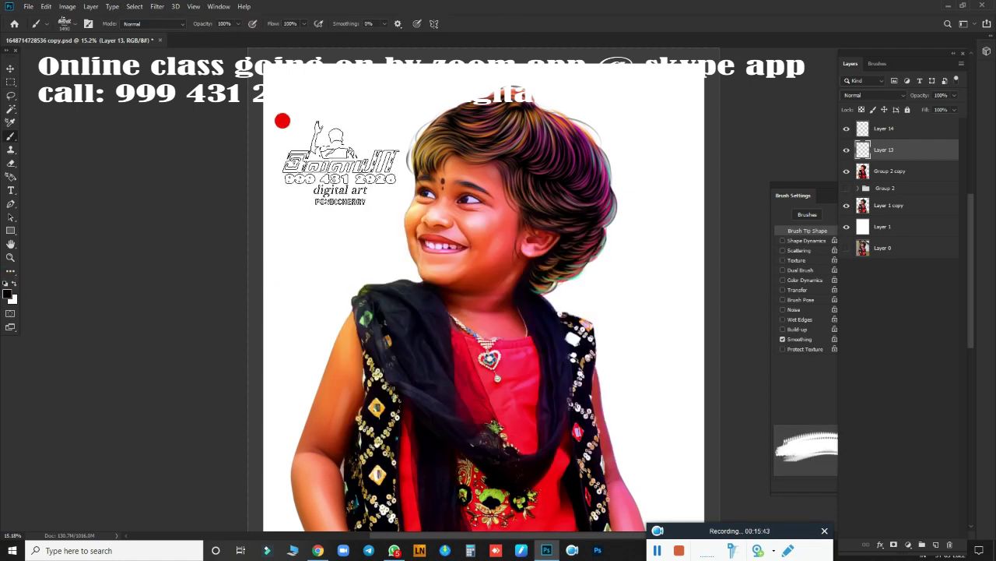
pyautogui.press(']')
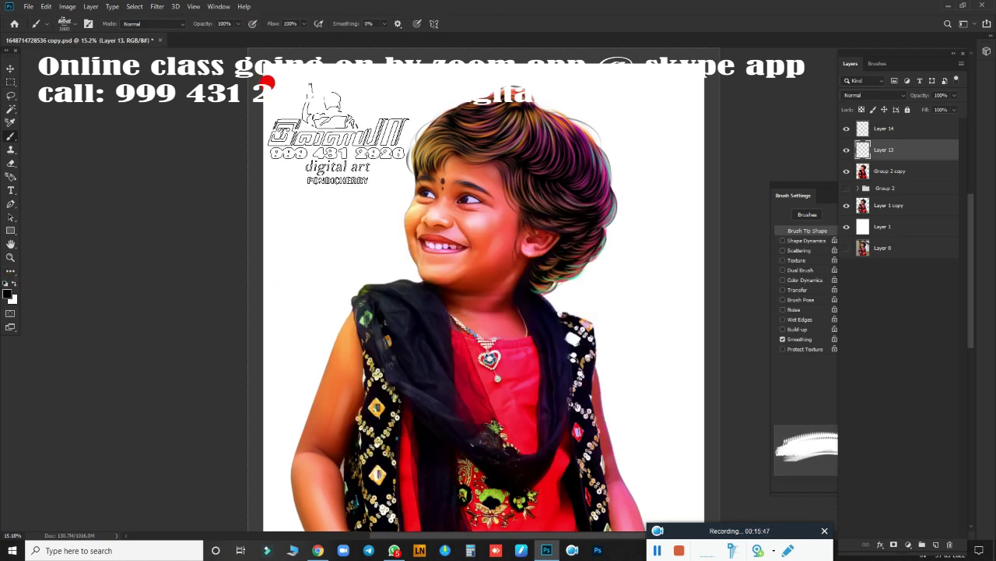
pyautogui.click(338, 133)
pyautogui.scroll(-2, 389, 405)
pyautogui.click(679, 550)
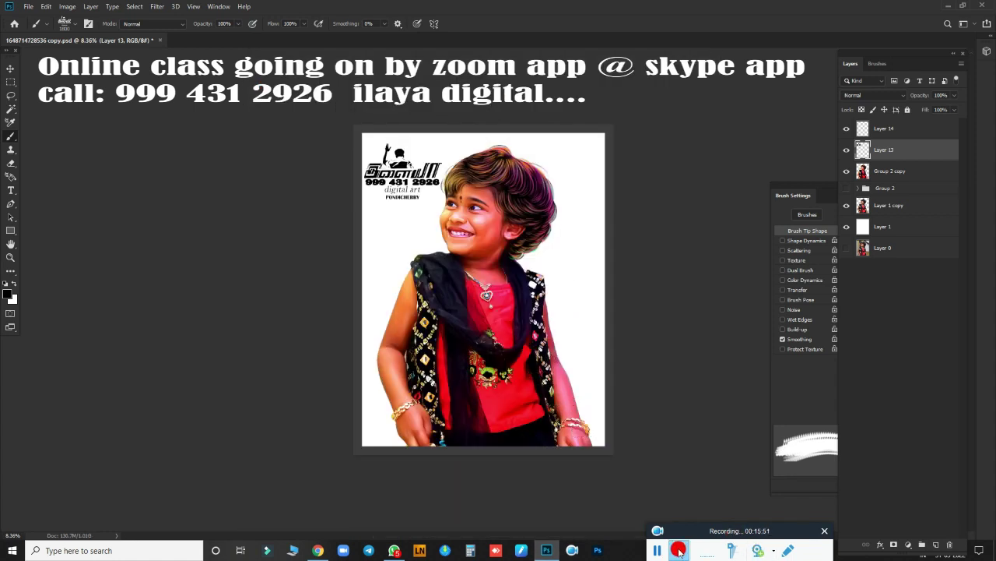